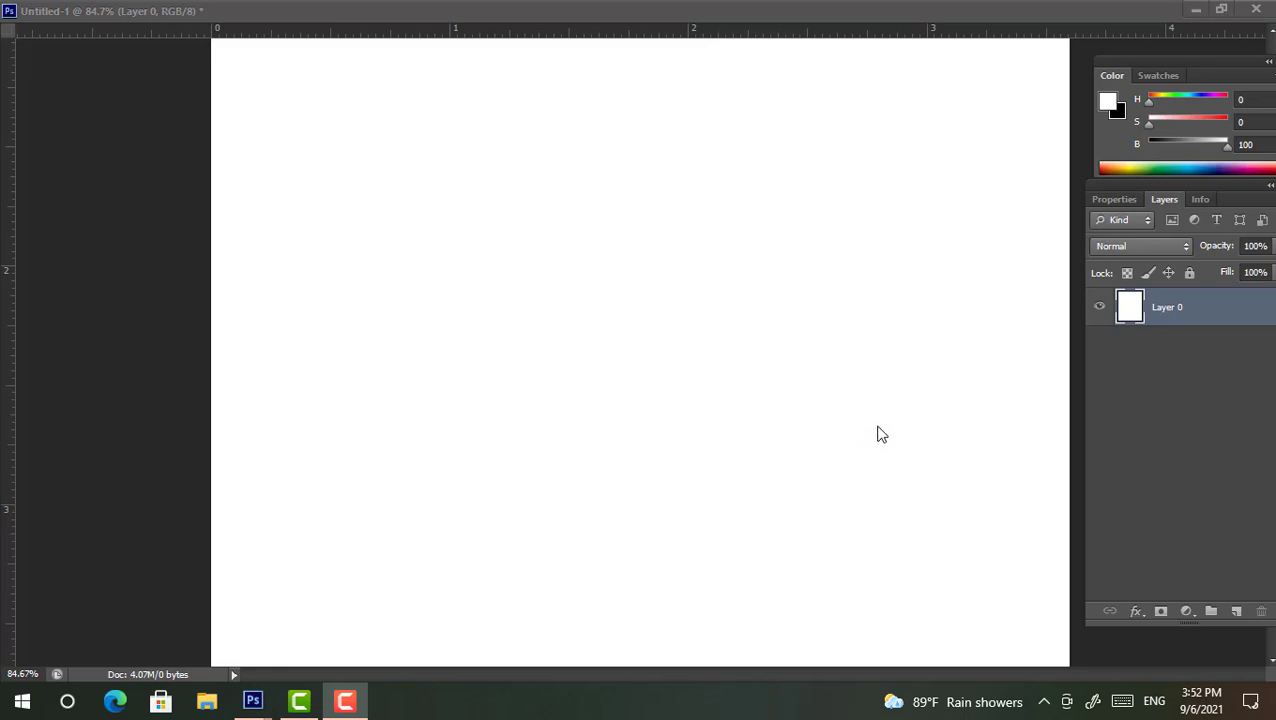
# Add Layer 1 and draw a wide, flat elliptical selection in the canvas's lower middle
pyautogui.click(1236, 610)
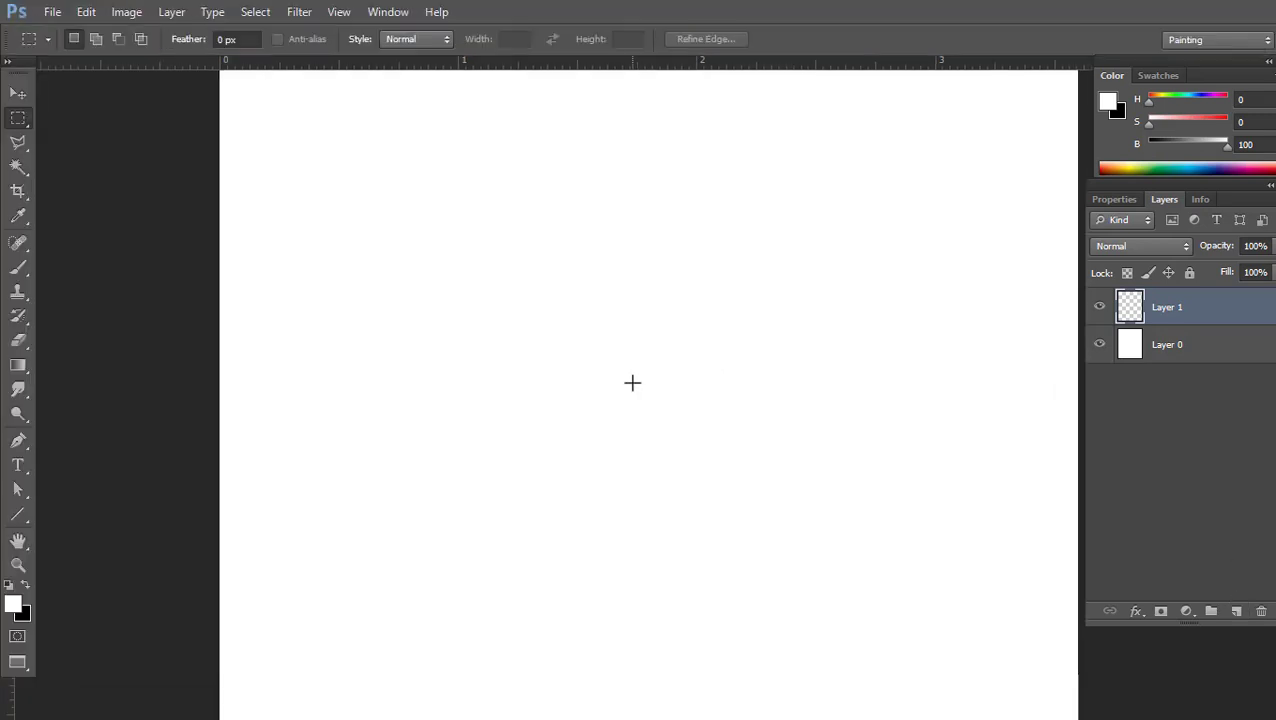
pyautogui.moveTo(432, 399); pyautogui.dragTo(800, 541)
pyautogui.hotkey('ctrl', '-')
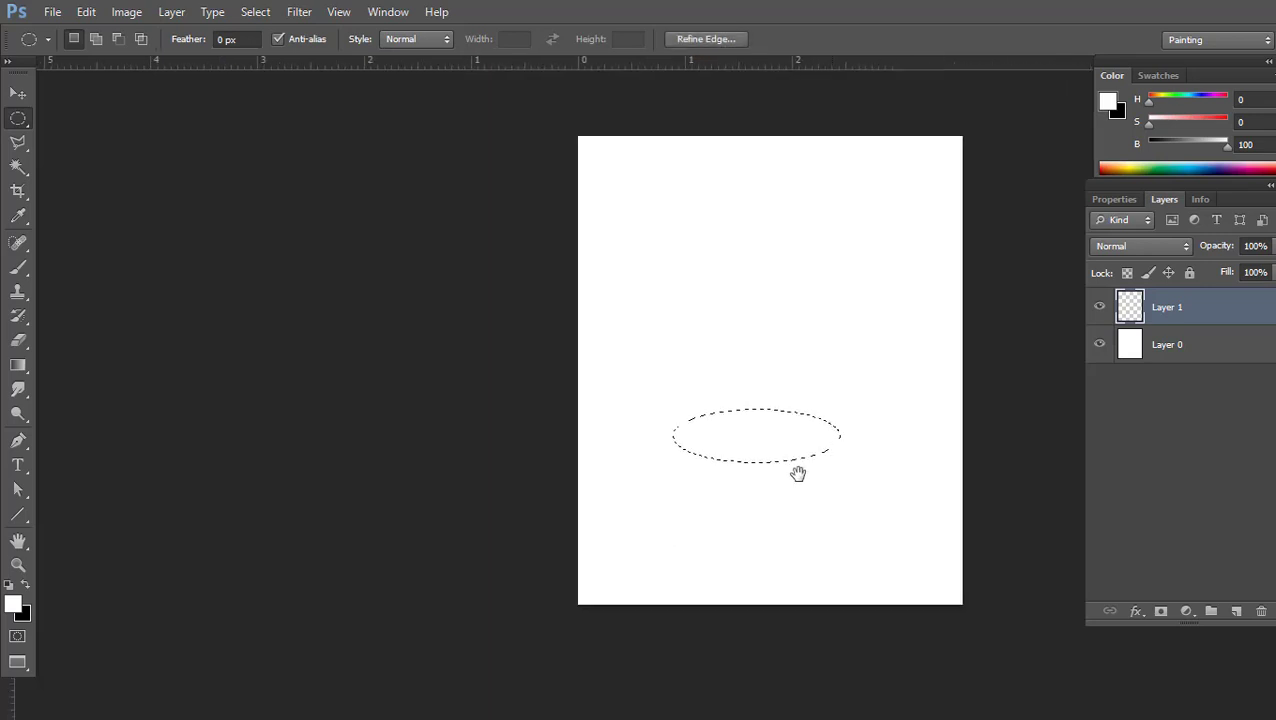
pyautogui.moveTo(761, 470)
pyautogui.mouseDown()
pyautogui.moveTo(759, 505)
pyautogui.moveTo(746, 495)
pyautogui.mouseUp()
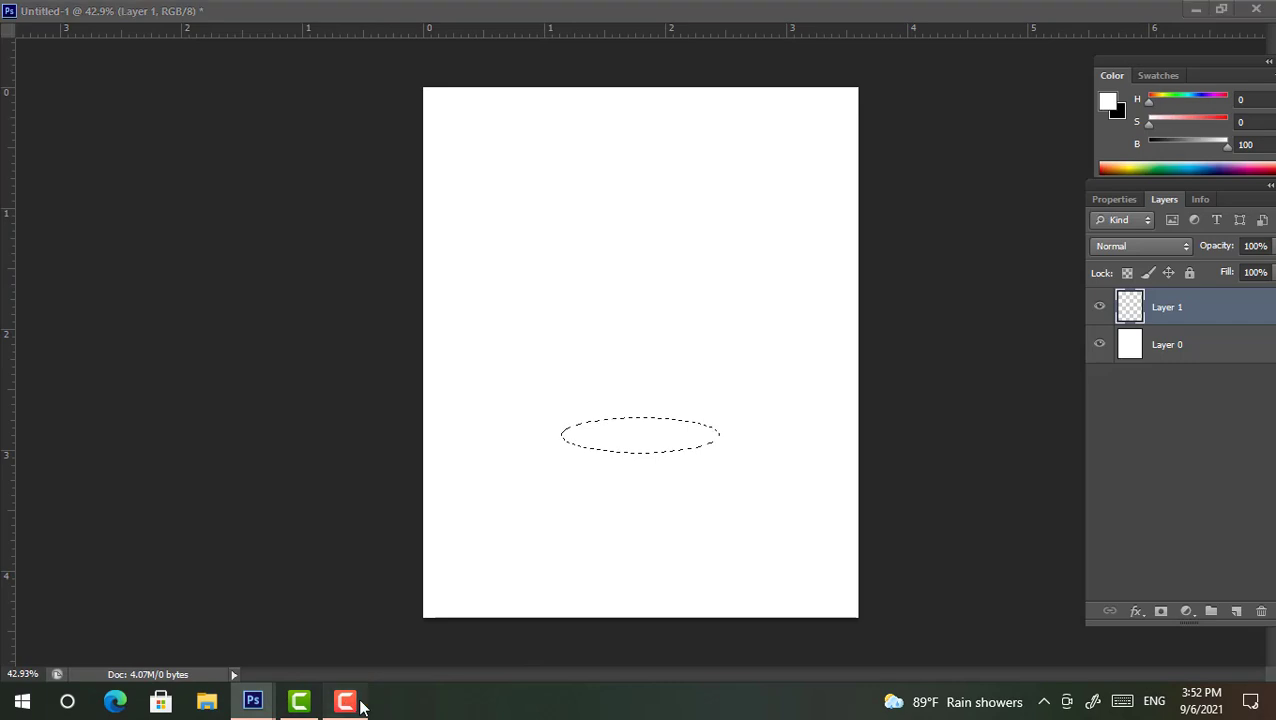
pyautogui.click(344, 701)
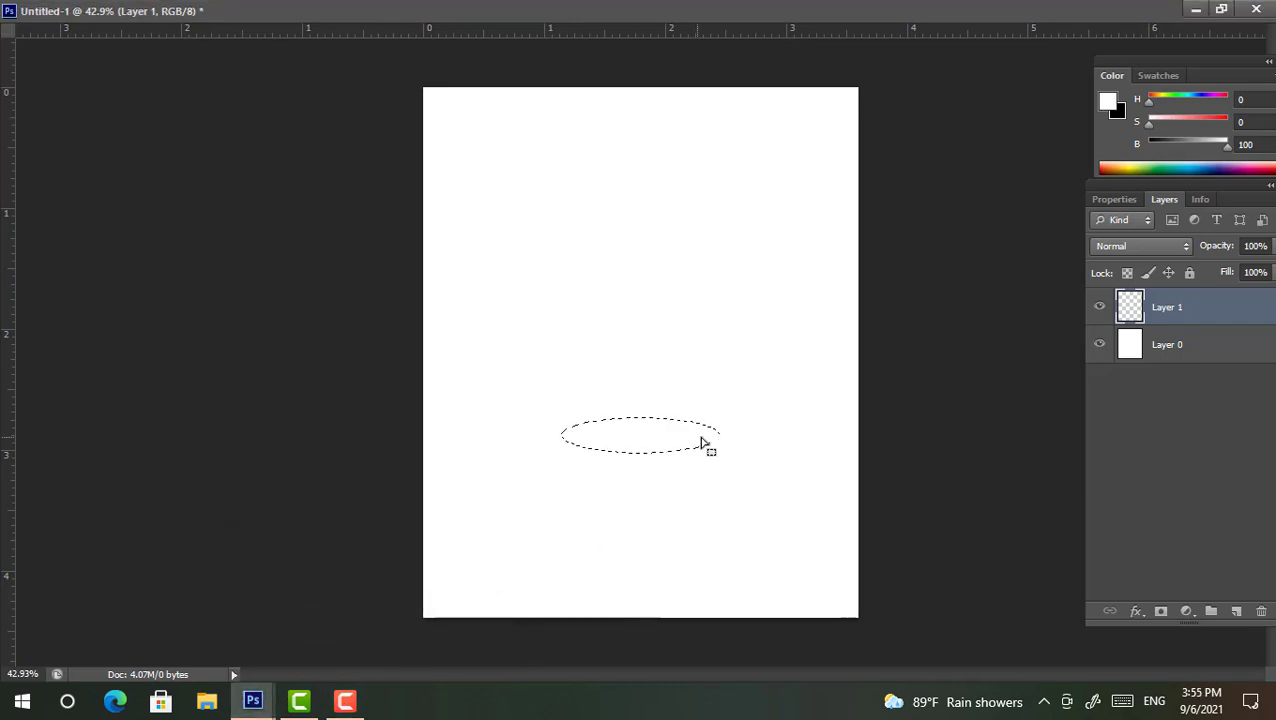
pyautogui.moveTo(700, 440); pyautogui.dragTo(712, 421)
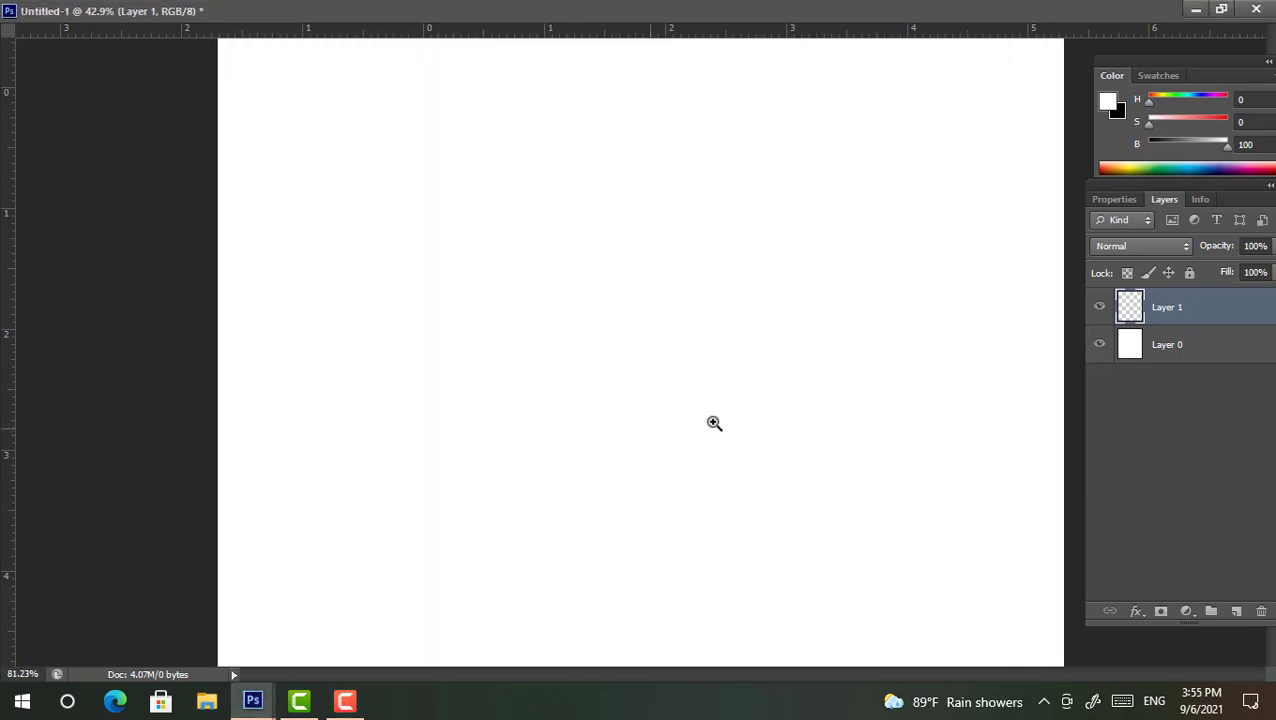
# Fill the oval selection with black and deselect it
pyautogui.click(1189, 123)
pyautogui.moveTo(1187, 143); pyautogui.dragTo(1130, 141)
pyautogui.hotkey('alt', 'BackSpace')
pyautogui.hotkey('ctrl', 'd')
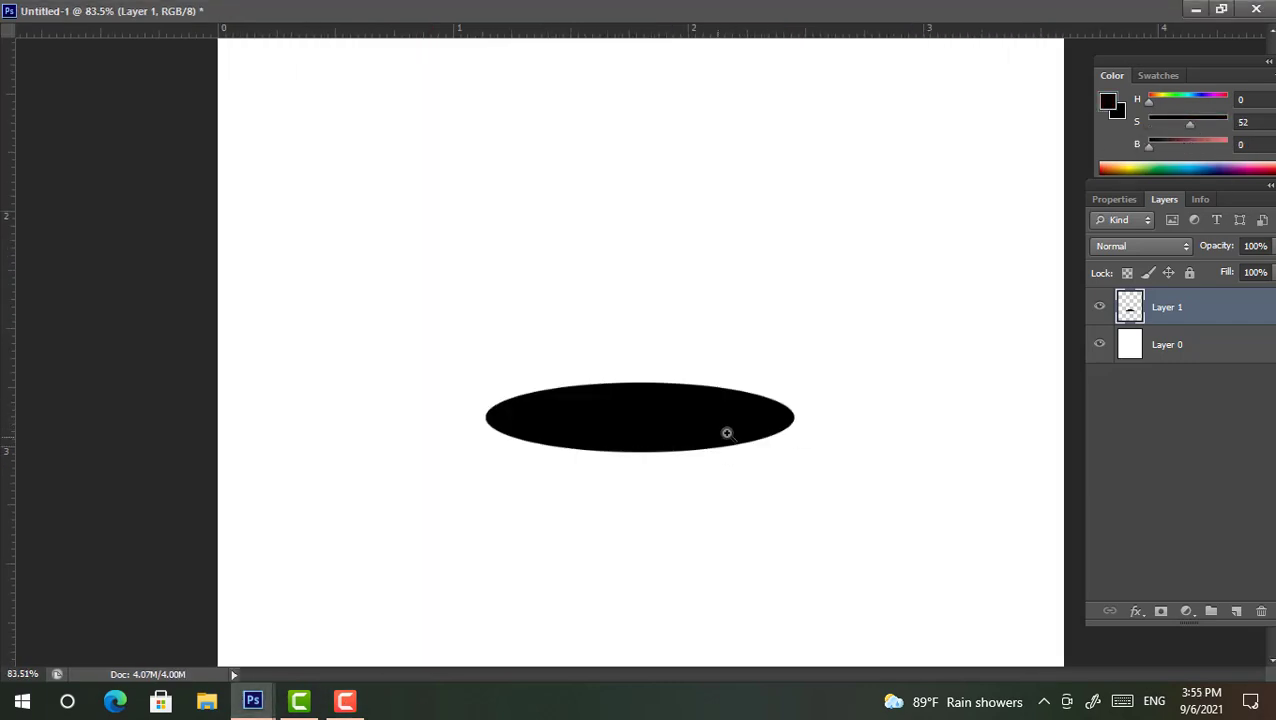
pyautogui.scroll(3, 723, 415)
# Duplicate the black oval slightly lower, lighten the copy to grey, and send it behind
pyautogui.moveTo(800, 400); pyautogui.dragTo(765, 446)
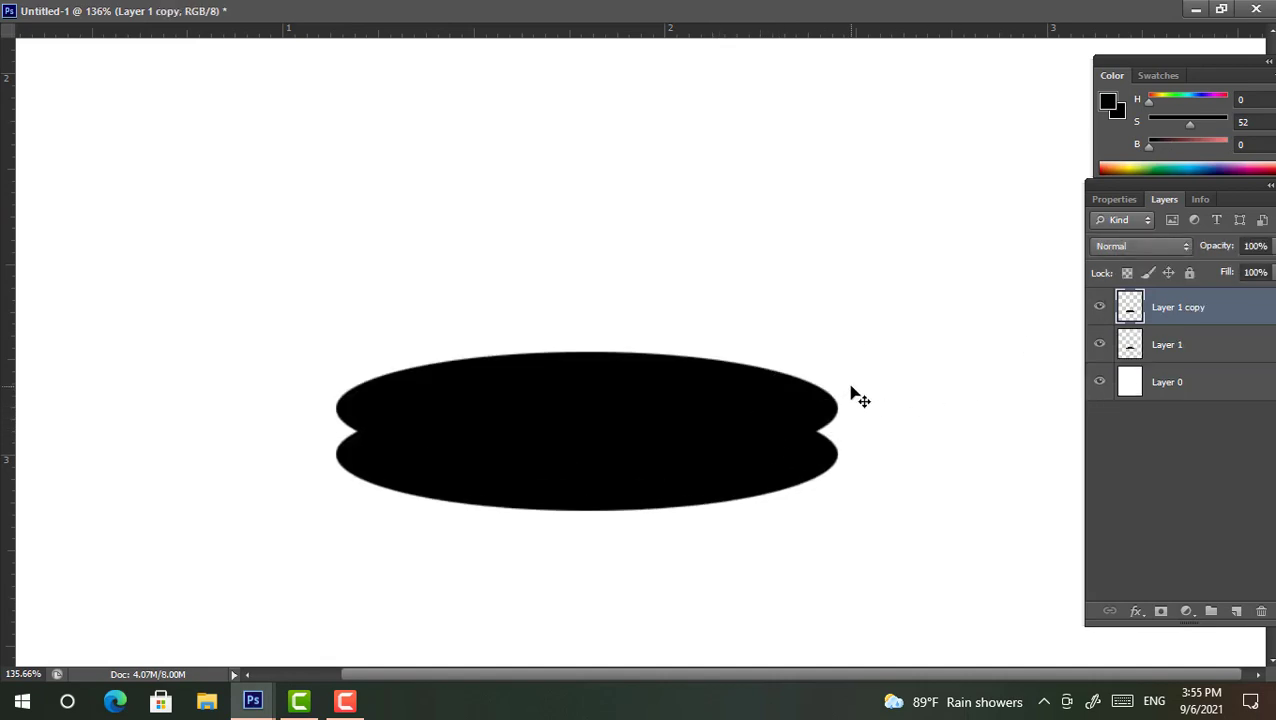
pyautogui.hotkey('ctrl', 'u')
pyautogui.moveTo(1000, 270); pyautogui.dragTo(1028, 296)
pyautogui.press('Return')
pyautogui.hotkey('ctrl', '[')
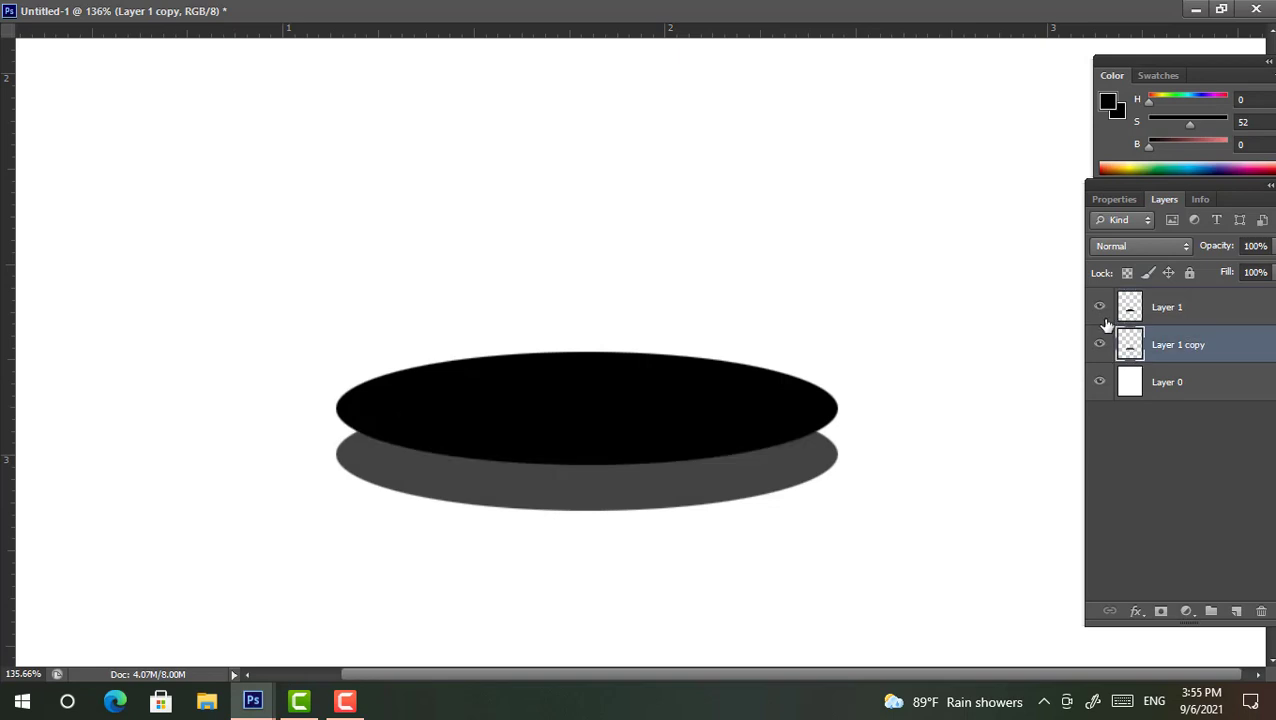
pyautogui.scroll(-1, 670, 347)
# Copy the grey oval far below as a narrower, taller base oval and nudge it down
pyautogui.moveTo(723, 421); pyautogui.dragTo(735, 600)
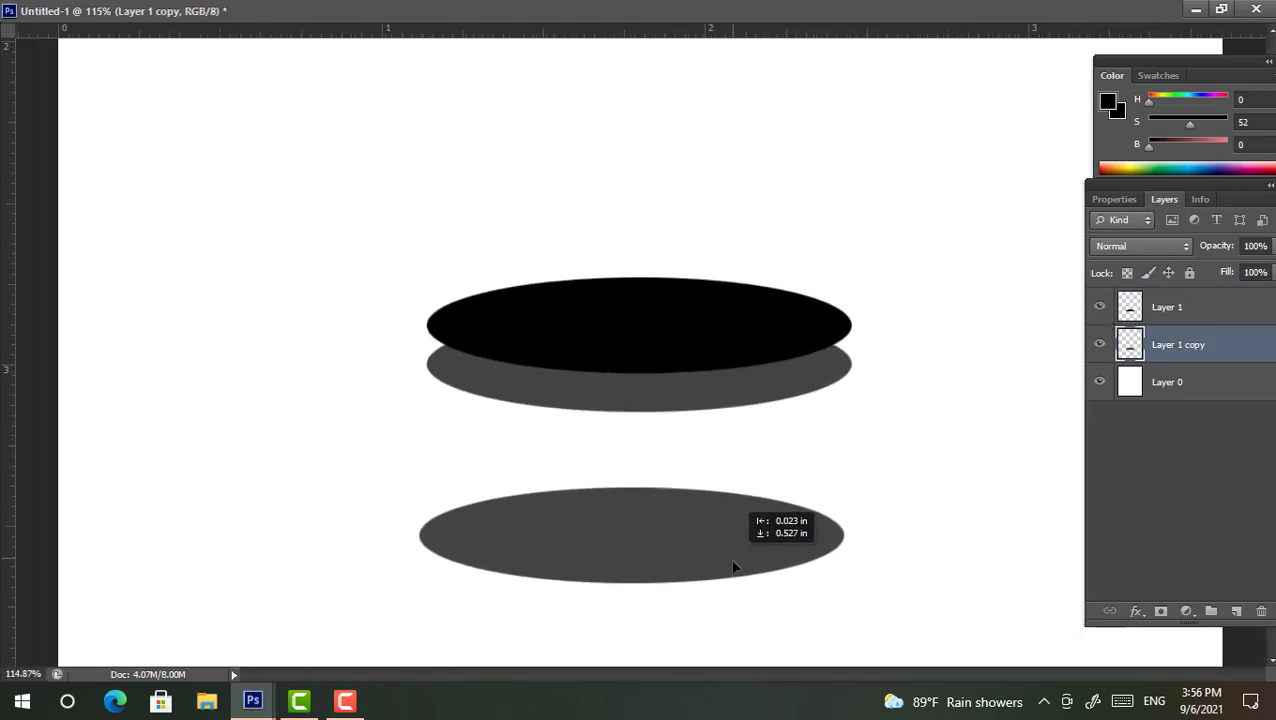
pyautogui.hotkey('ctrl', 't')
pyautogui.moveTo(642, 507); pyautogui.dragTo(642, 484)
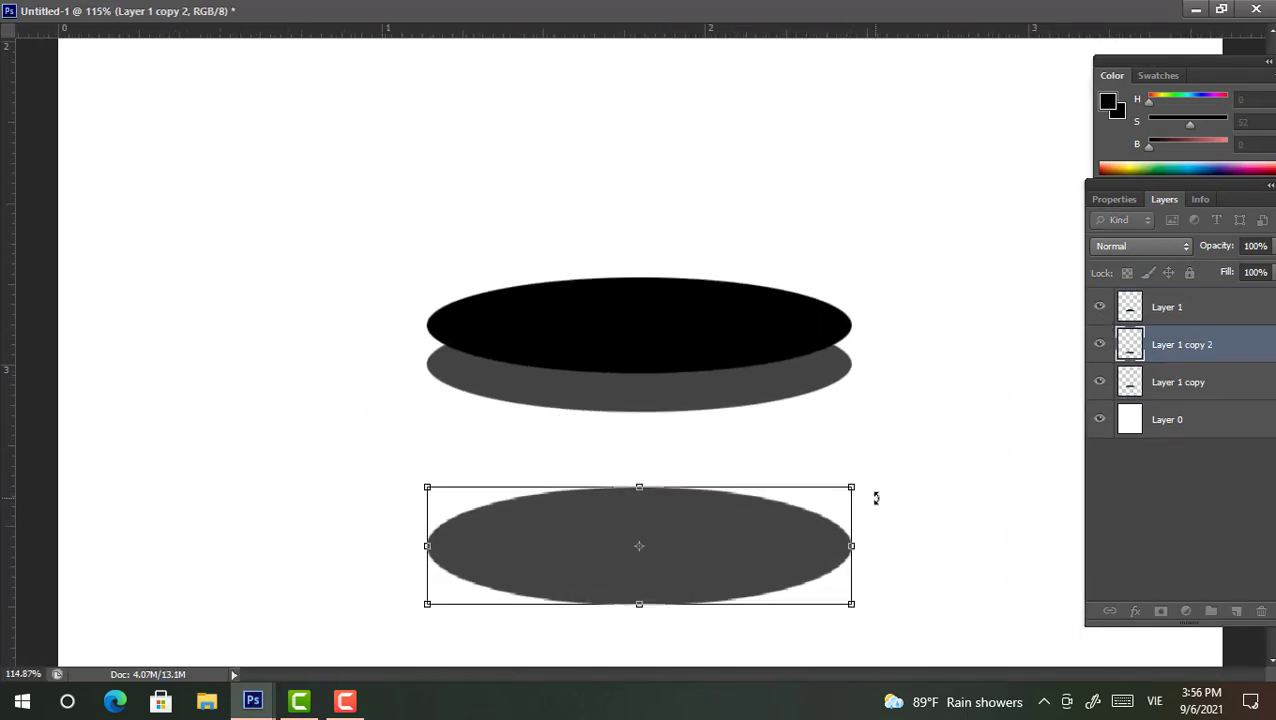
pyautogui.moveTo(851, 556); pyautogui.dragTo(812, 541)
pyautogui.press('Return')
pyautogui.scroll(-1, 684, 464)
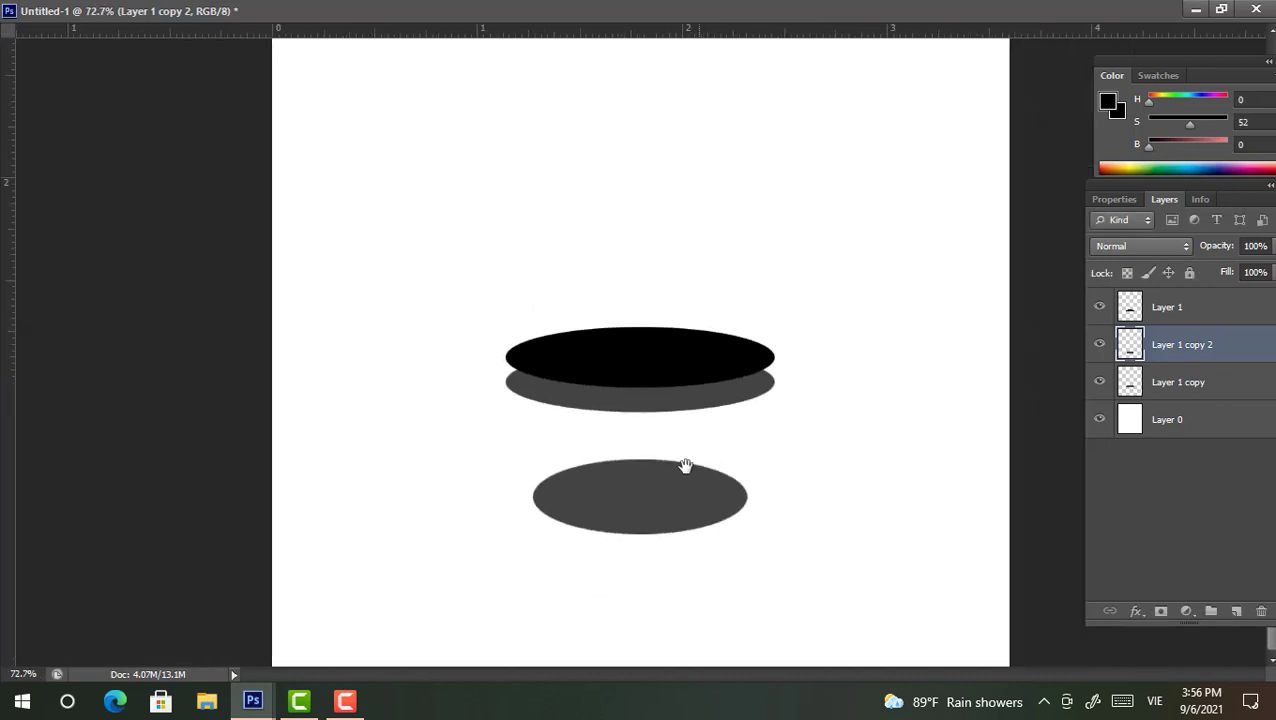
pyautogui.scroll(1, 670, 499)
pyautogui.moveTo(670, 499); pyautogui.dragTo(669, 541)
pyautogui.click(1099, 344)
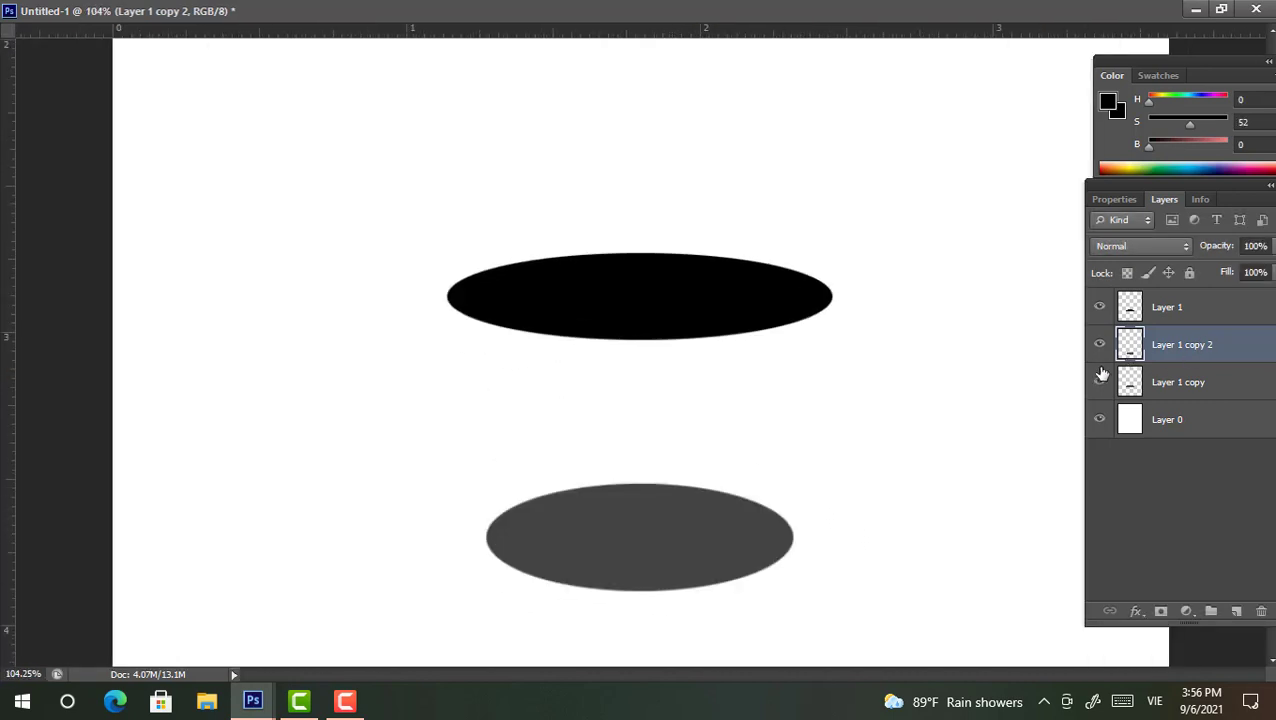
pyautogui.click(1099, 344)
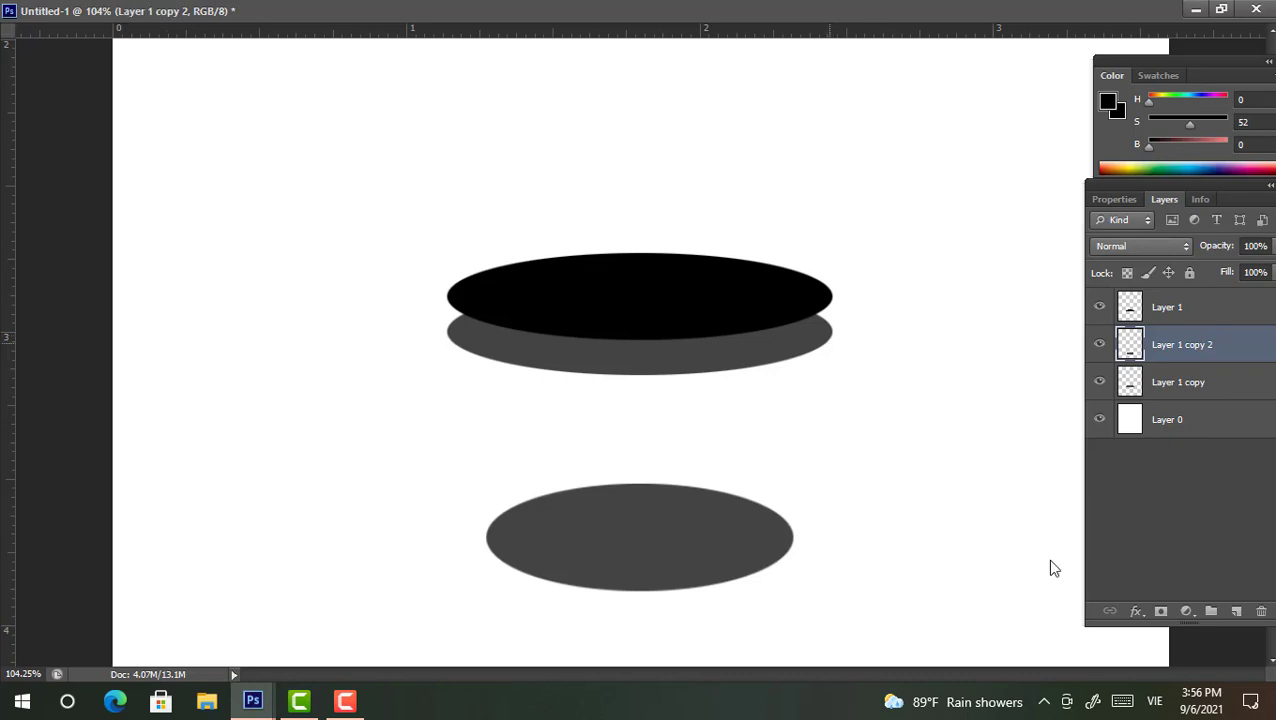
# Switch the keyboard input language to English
pyautogui.click(1154, 701)
pyautogui.click(1154, 594)
pyautogui.click(1154, 701)
pyautogui.click(1168, 541)
# Trace a polygonal selection of the tapered pot body from the base to the upper oval
pyautogui.click(793, 537)
pyautogui.click(487, 537)
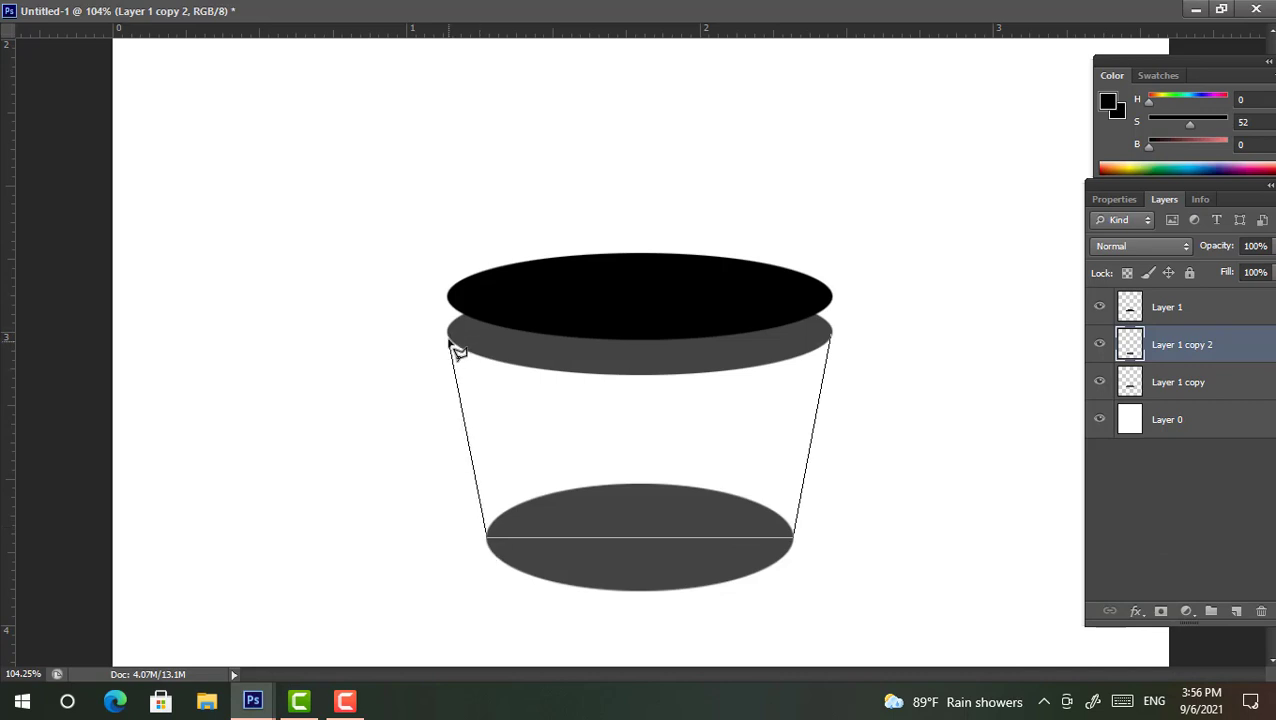
pyautogui.click(451, 337)
pyautogui.press('Return')
pyautogui.click(1099, 344)
pyautogui.click(1099, 344)
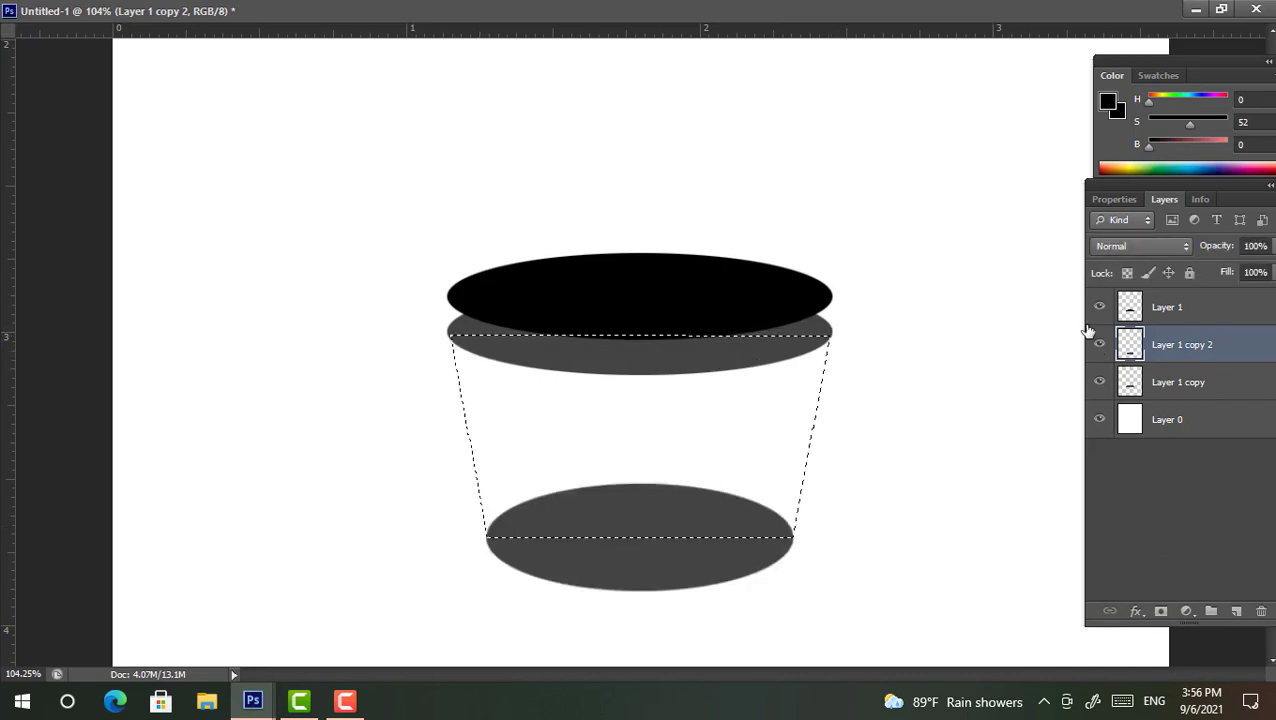
# Fill the pot body selection with the ovals' sampled grey instead of black, then deselect
pyautogui.hotkey('alt', 'BackSpace')
pyautogui.hotkey('ctrl', 'z')
pyautogui.press('b')
pyautogui.keyDown('alt'); pyautogui.click(669, 546); pyautogui.keyUp('alt')
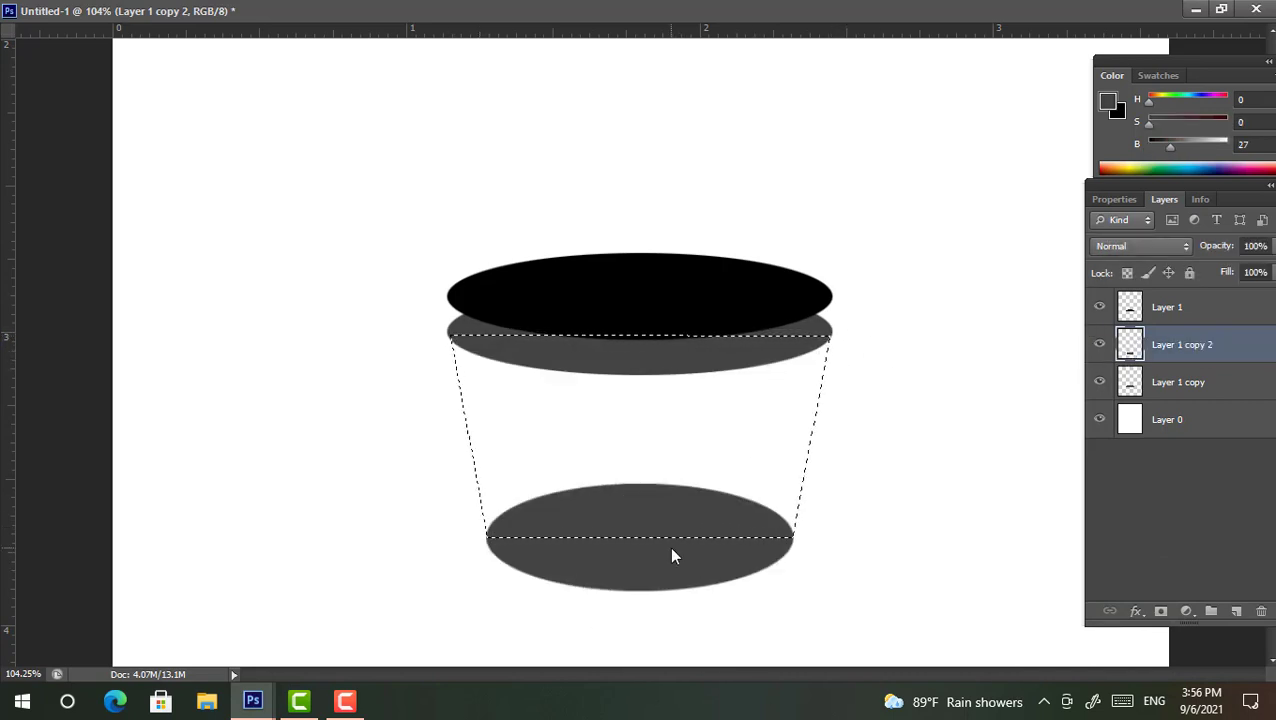
pyautogui.hotkey('alt', 'BackSpace')
pyautogui.hotkey('ctrl', 'd')
pyautogui.scroll(-5, 729, 337)
pyautogui.scroll(5, 601, 421)
pyautogui.scroll(1, 652, 427)
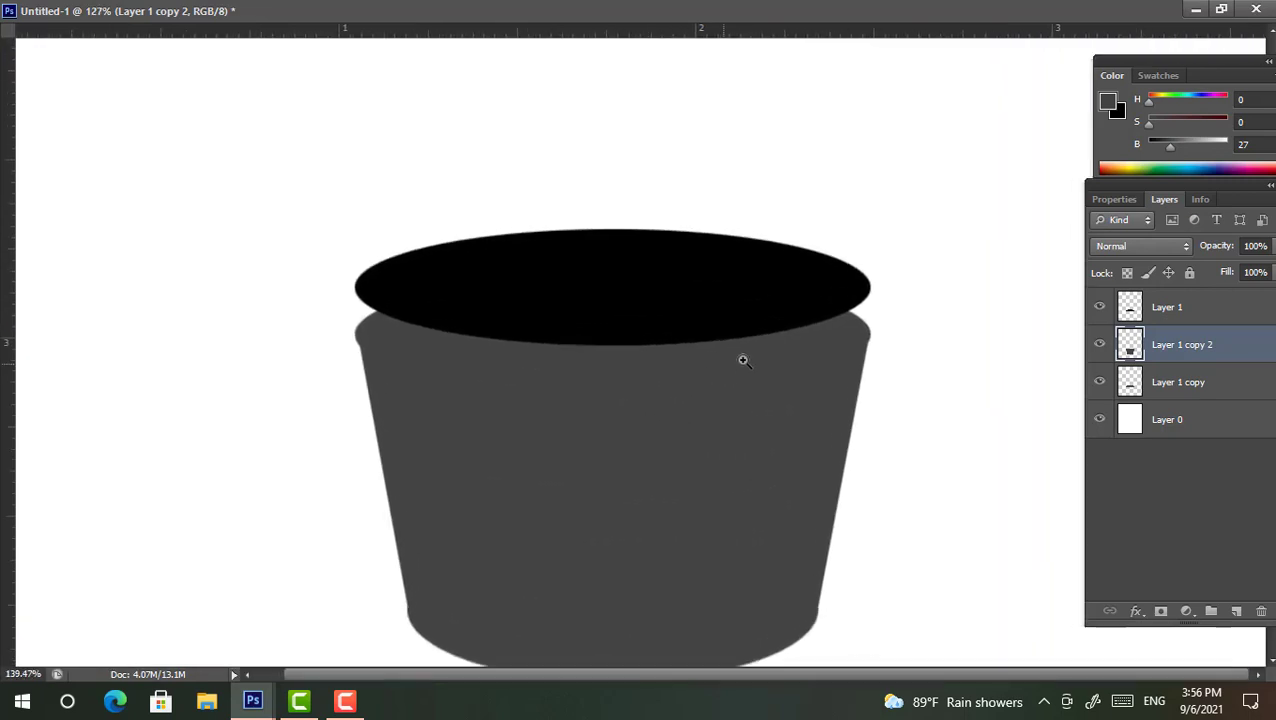
pyautogui.click(1153, 381)
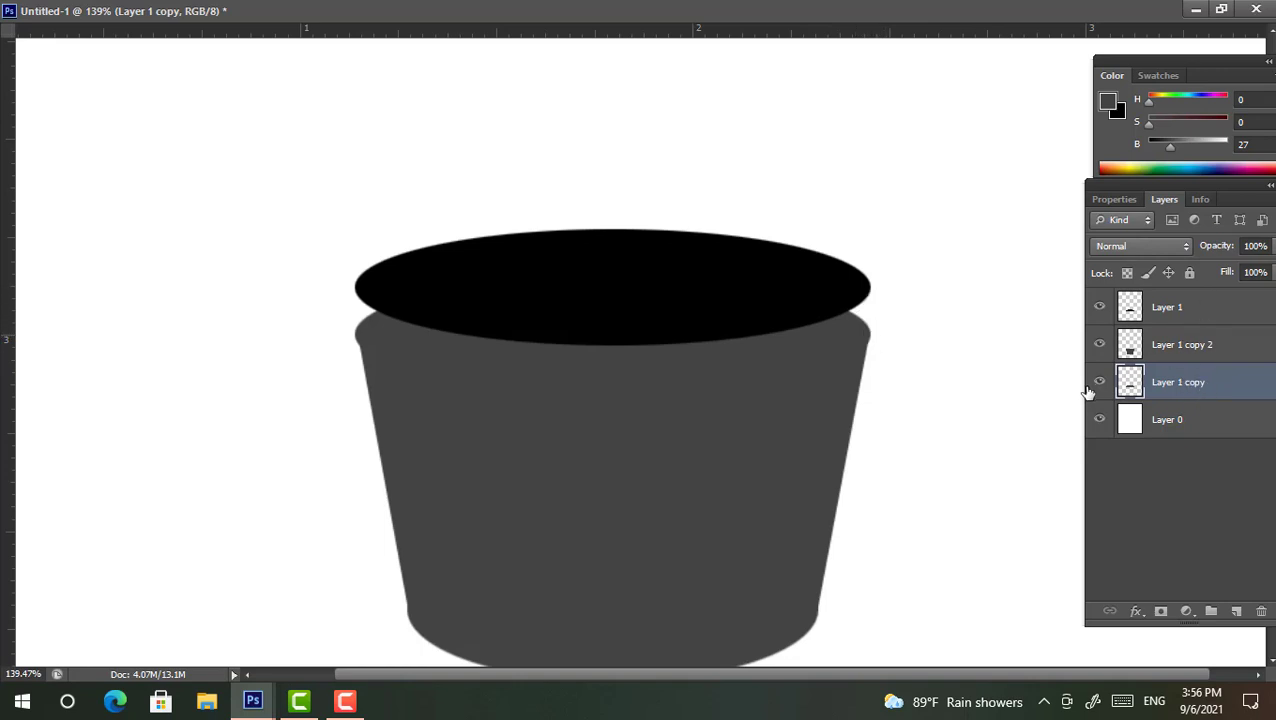
# Move the rim oval above the pot body and widen both top ovals about their centre
pyautogui.moveTo(1088, 391); pyautogui.dragTo(1131, 341)
pyautogui.keyDown('shift'); pyautogui.click(1207, 310); pyautogui.keyUp('shift')
pyautogui.hotkey('ctrl', 't')
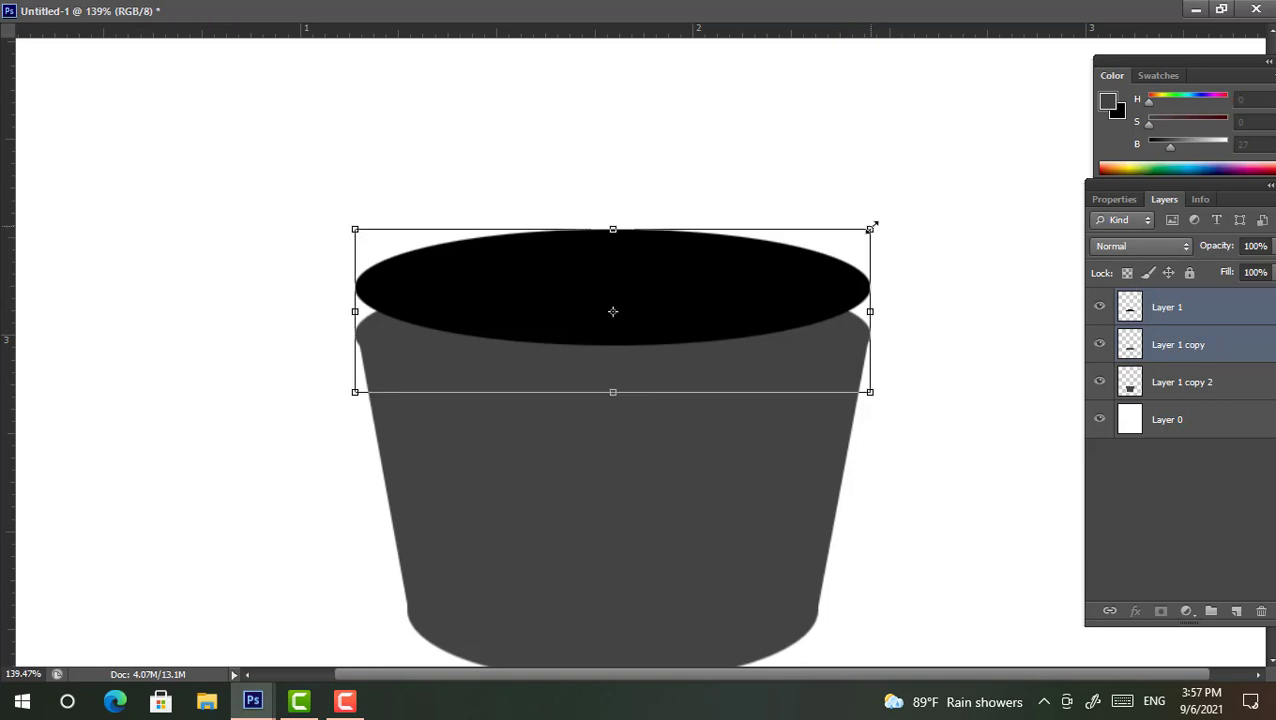
pyautogui.moveTo(870, 228); pyautogui.dragTo(887, 222)
pyautogui.press('Return')
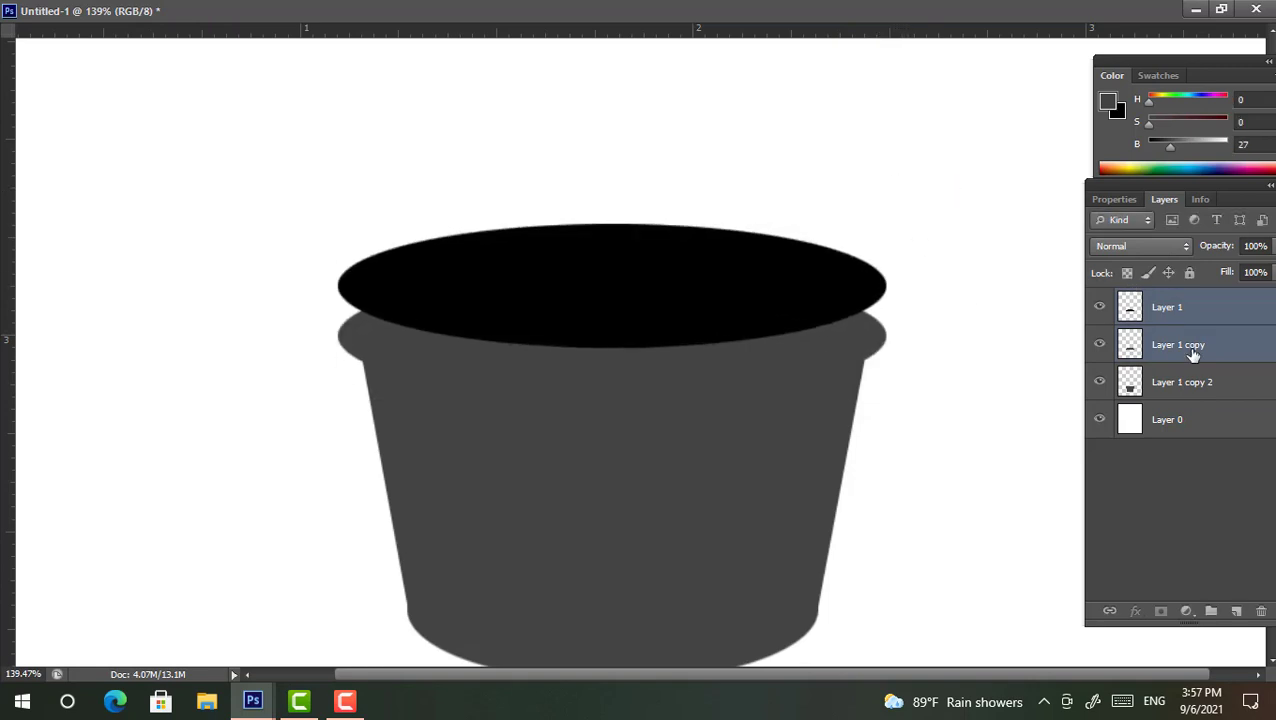
# Fill a straight-sided dark grey band spanning the rim's full width
pyautogui.click(1192, 355)
pyautogui.click(1099, 344)
pyautogui.click(1099, 344)
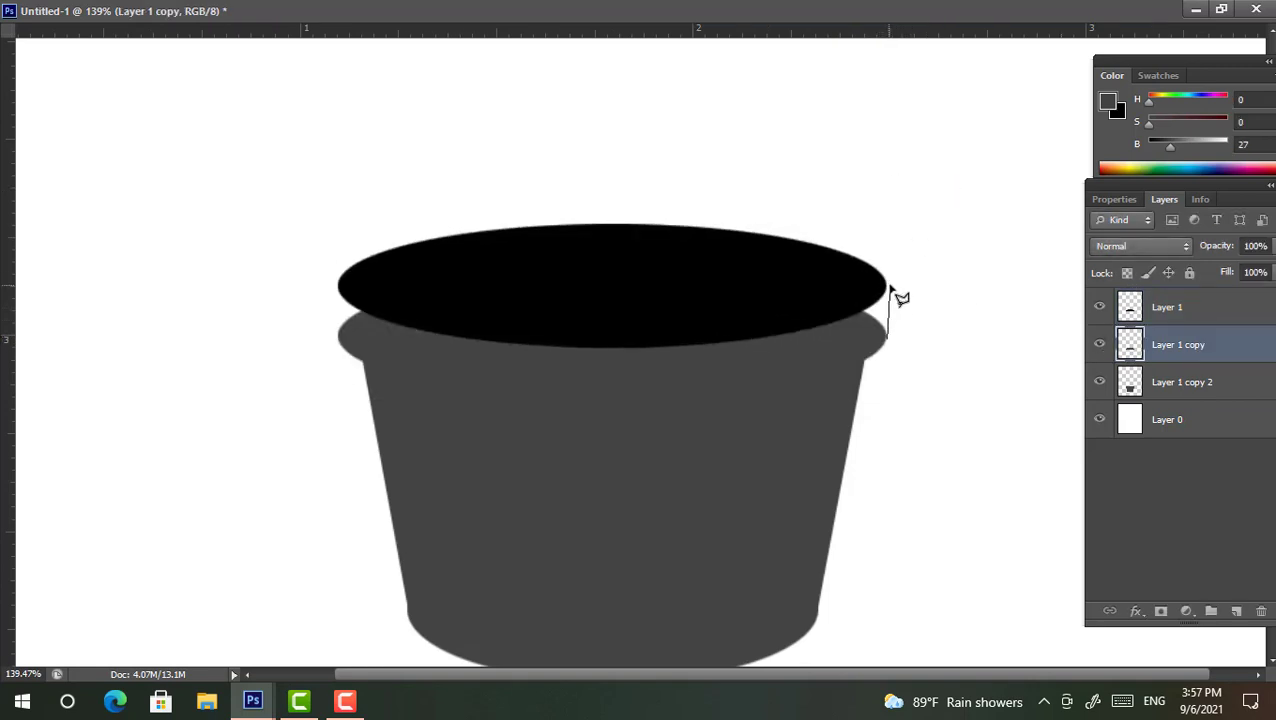
pyautogui.moveTo(337, 284); pyautogui.dragTo(887, 339)
pyautogui.hotkey('alt', 'BackSpace')
pyautogui.hotkey('ctrl', 'd')
pyautogui.scroll(-3, 684, 367)
pyautogui.scroll(3, 730, 372)
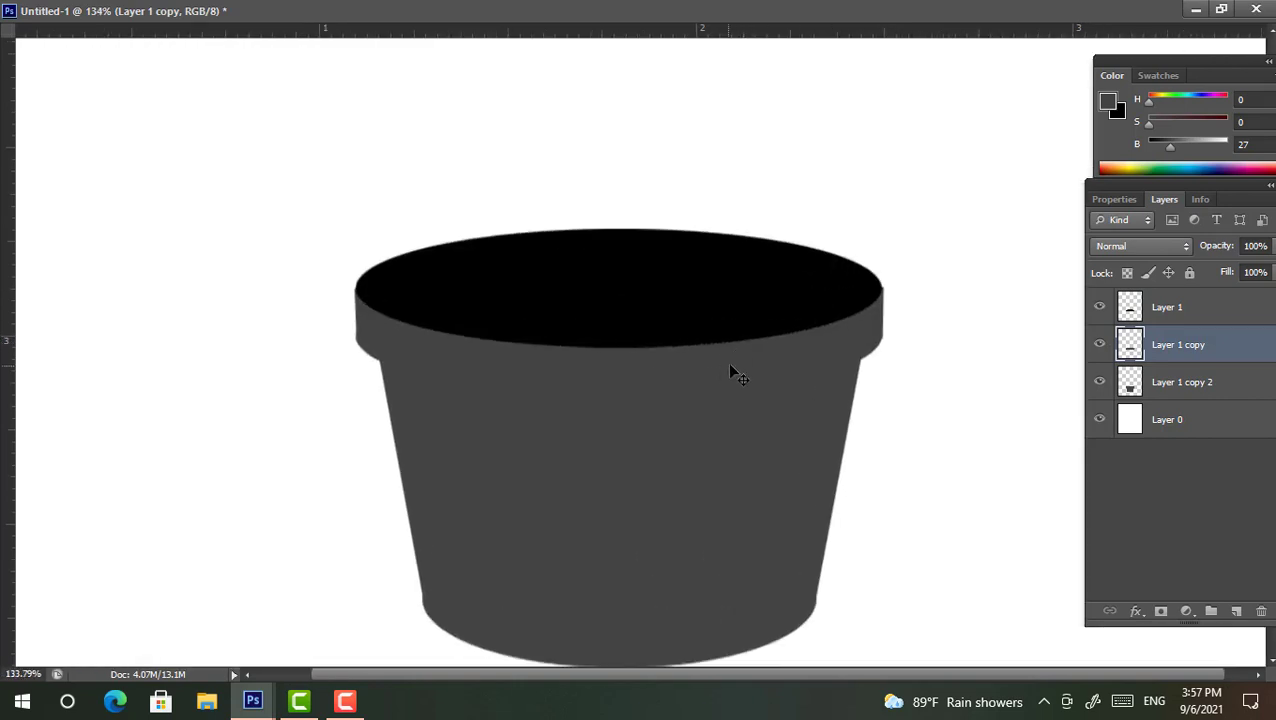
pyautogui.keyDown('ctrl'); pyautogui.click(802, 318); pyautogui.keyUp('ctrl')
pyautogui.scroll(-3, 815, 318)
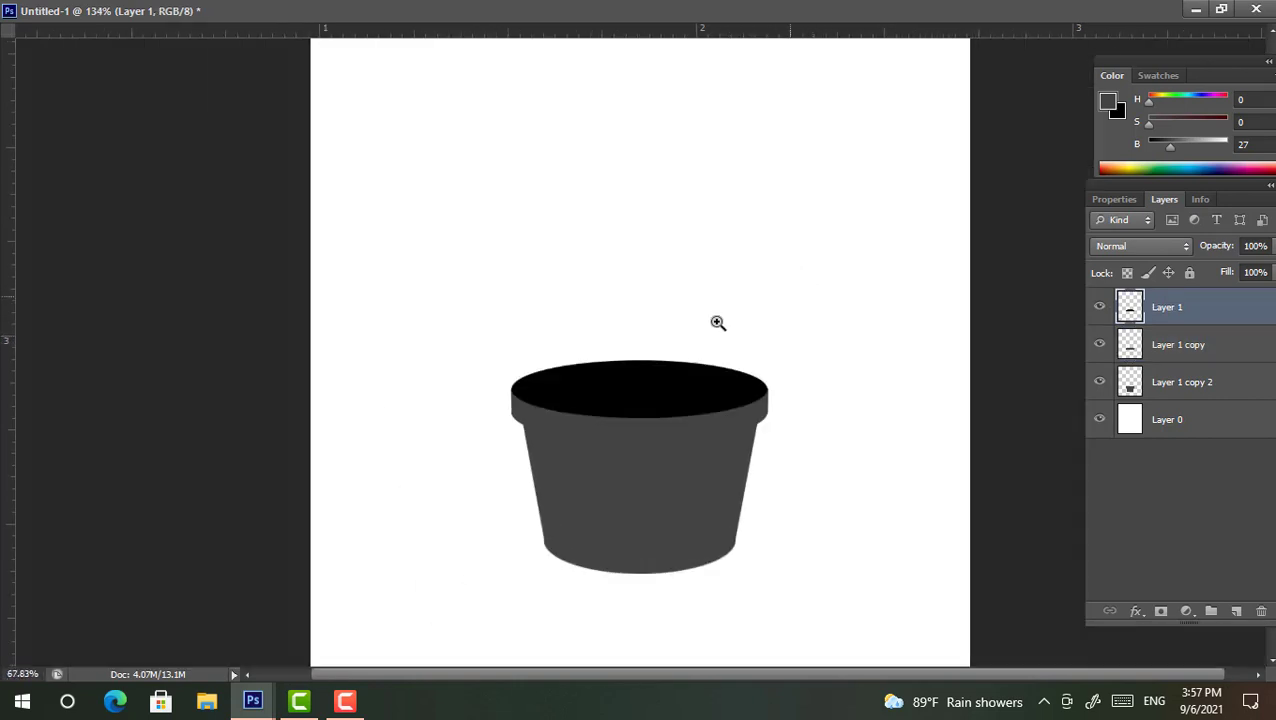
pyautogui.scroll(3, 718, 322)
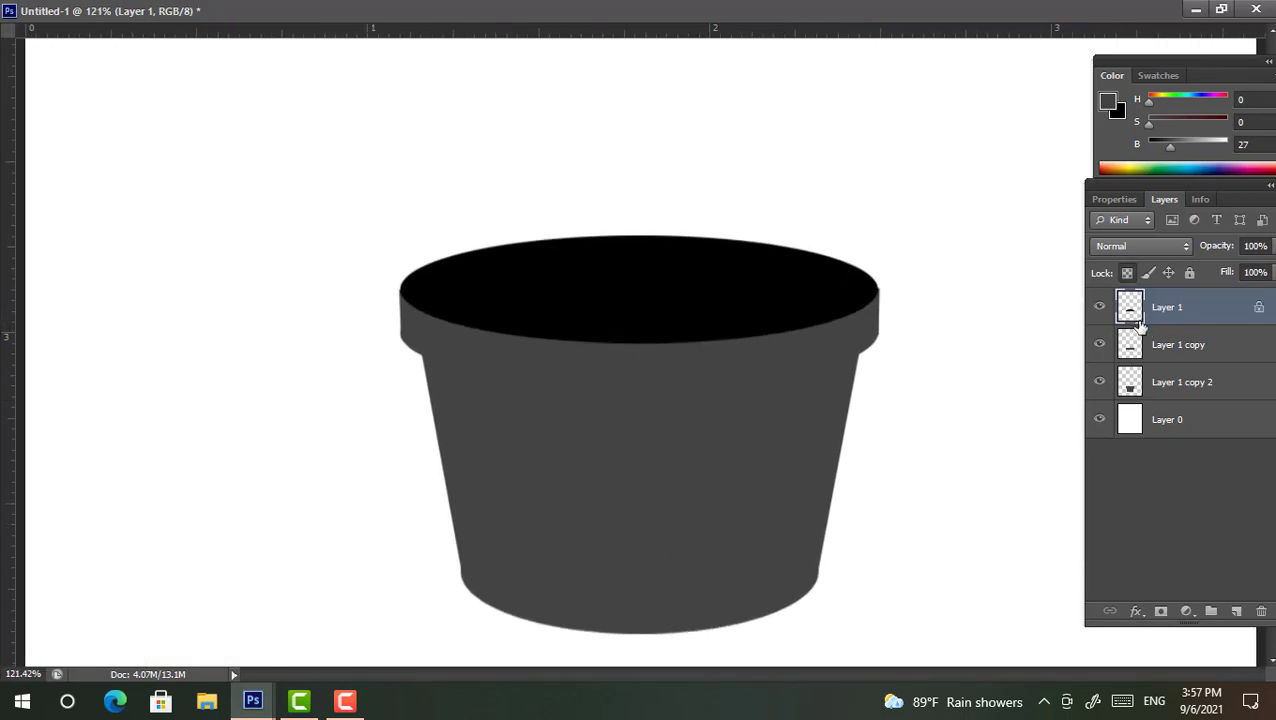
# Fill the opening oval grey and duplicate it as a smaller, near-black inner oval
pyautogui.hotkey('alt', 'BackSpace')
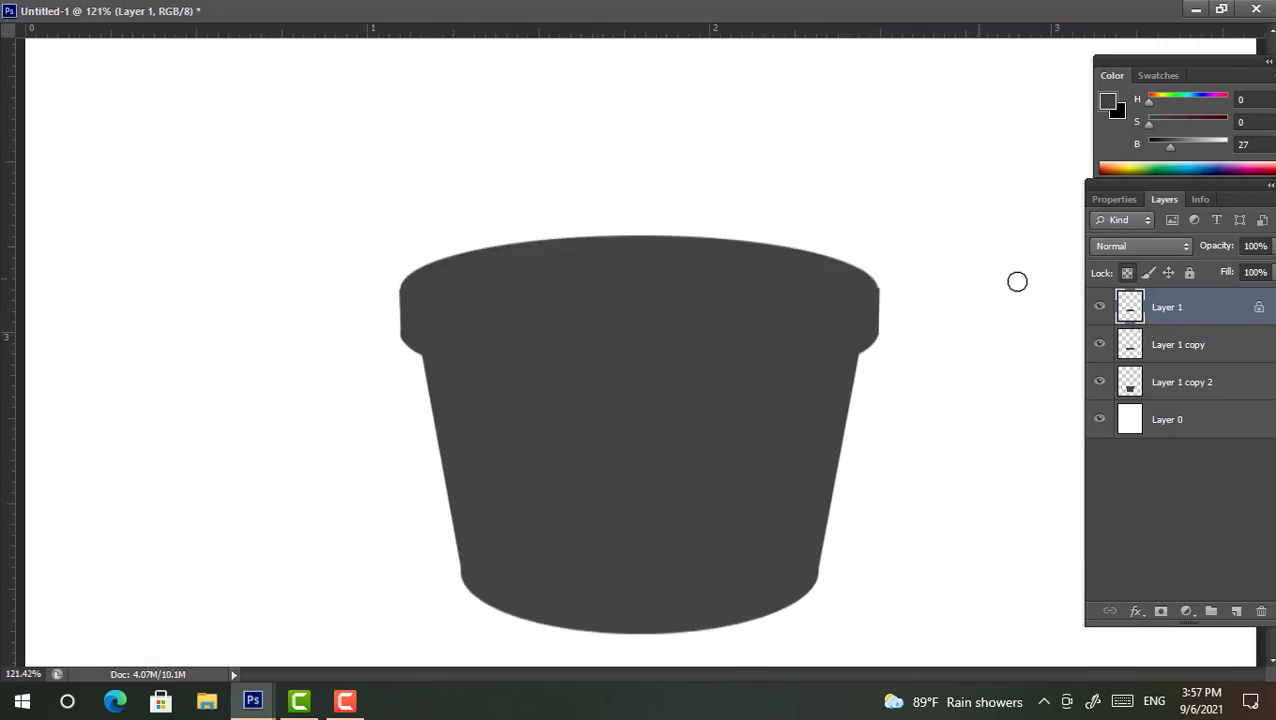
pyautogui.hotkey('ctrl', 'j')
pyautogui.hotkey('ctrl', 't')
pyautogui.moveTo(877, 236); pyautogui.dragTo(864, 238)
pyautogui.press('Return')
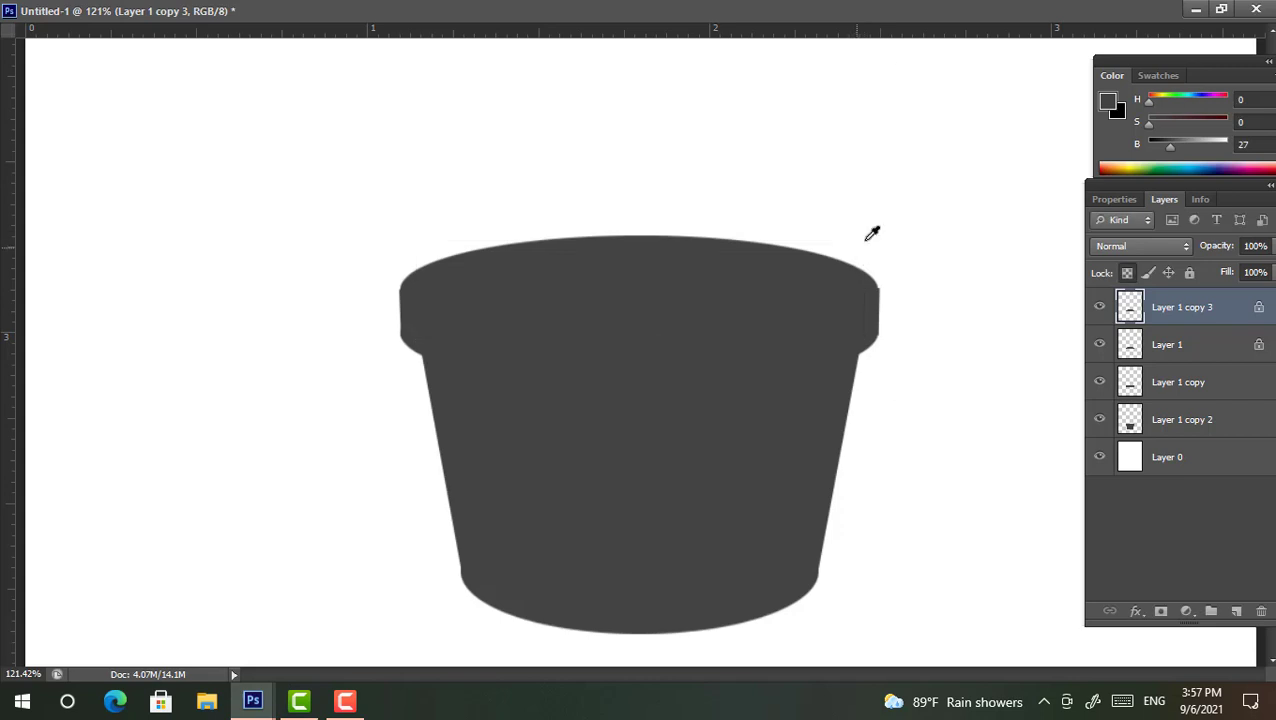
pyautogui.hotkey('ctrl', 'u')
pyautogui.moveTo(1045, 305); pyautogui.dragTo(1031, 305)
pyautogui.press('Return')
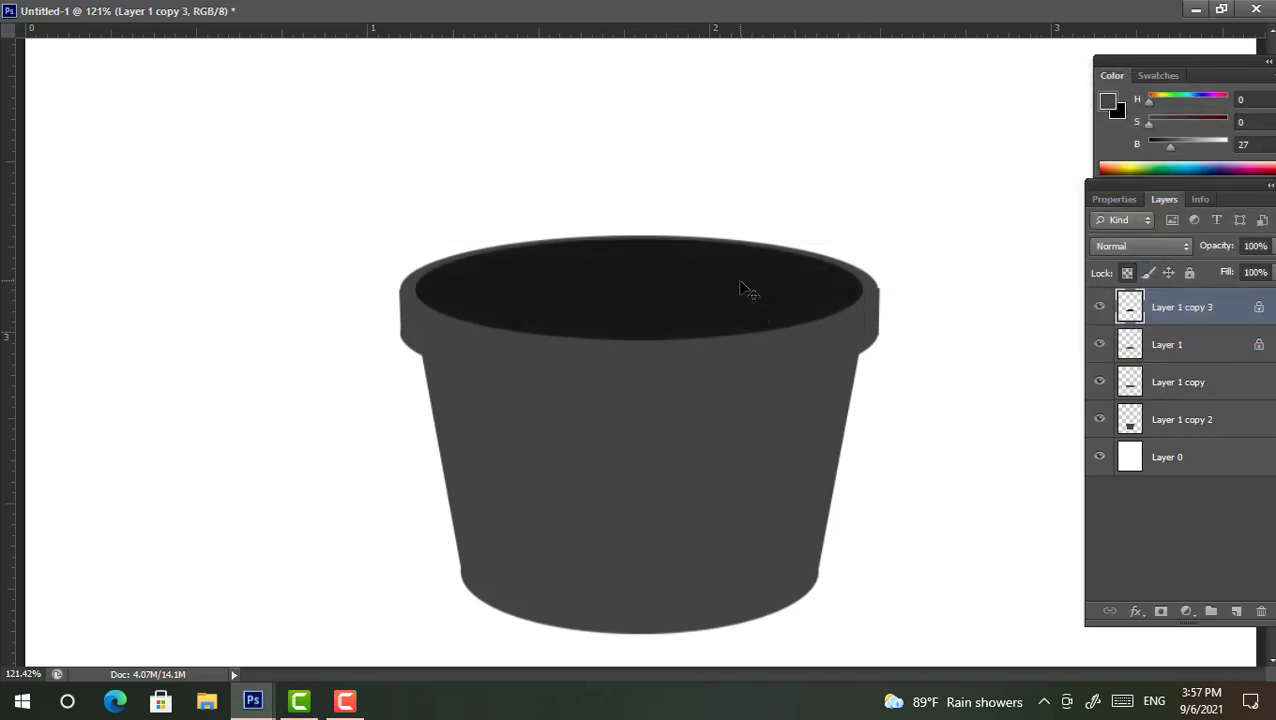
# Raise the inner oval's top edge slightly with Free Transform
pyautogui.hotkey('ctrl', 't')
pyautogui.moveTo(652, 229); pyautogui.dragTo(660, 236)
pyautogui.press('Return')
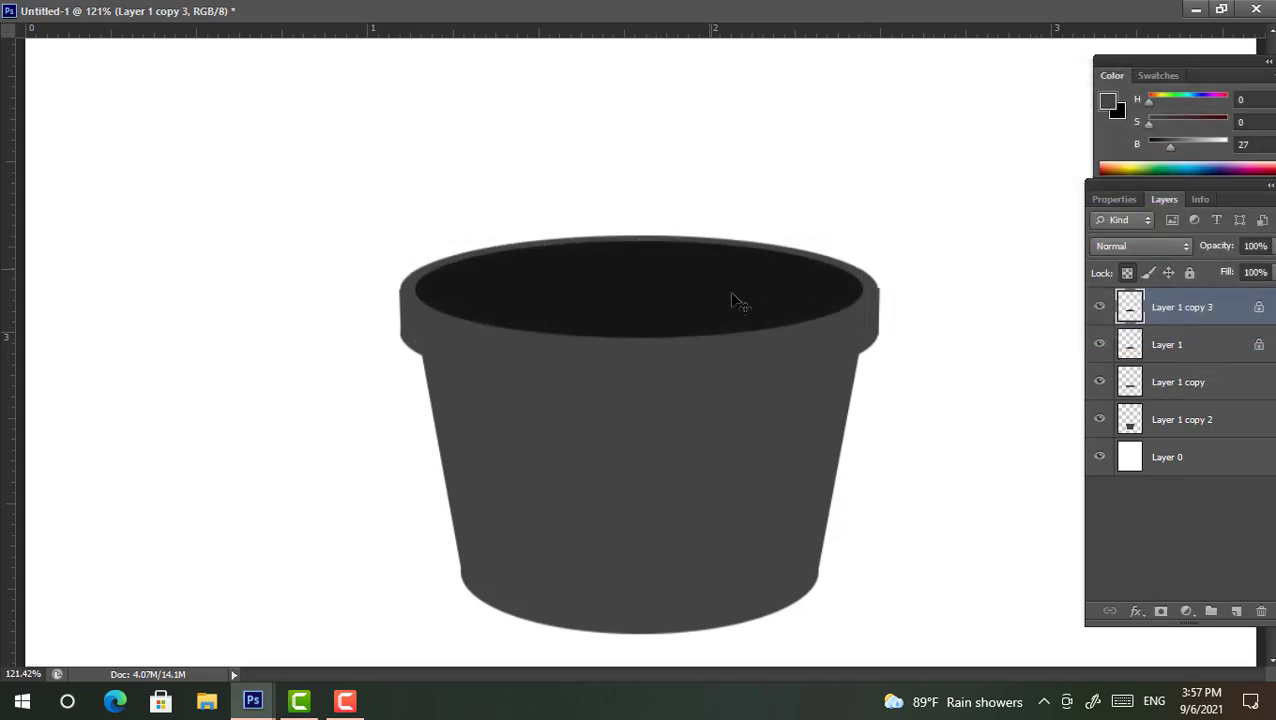
pyautogui.keyDown('alt'); pyautogui.scroll(-5, 700, 340); pyautogui.keyUp('alt')
pyautogui.keyDown('alt'); pyautogui.scroll(6, 712, 390); pyautogui.keyUp('alt')
# Nudge the rim band layer Layer 1 copy down slightly
pyautogui.keyDown('ctrl'); pyautogui.click(843, 370); pyautogui.keyUp('ctrl')
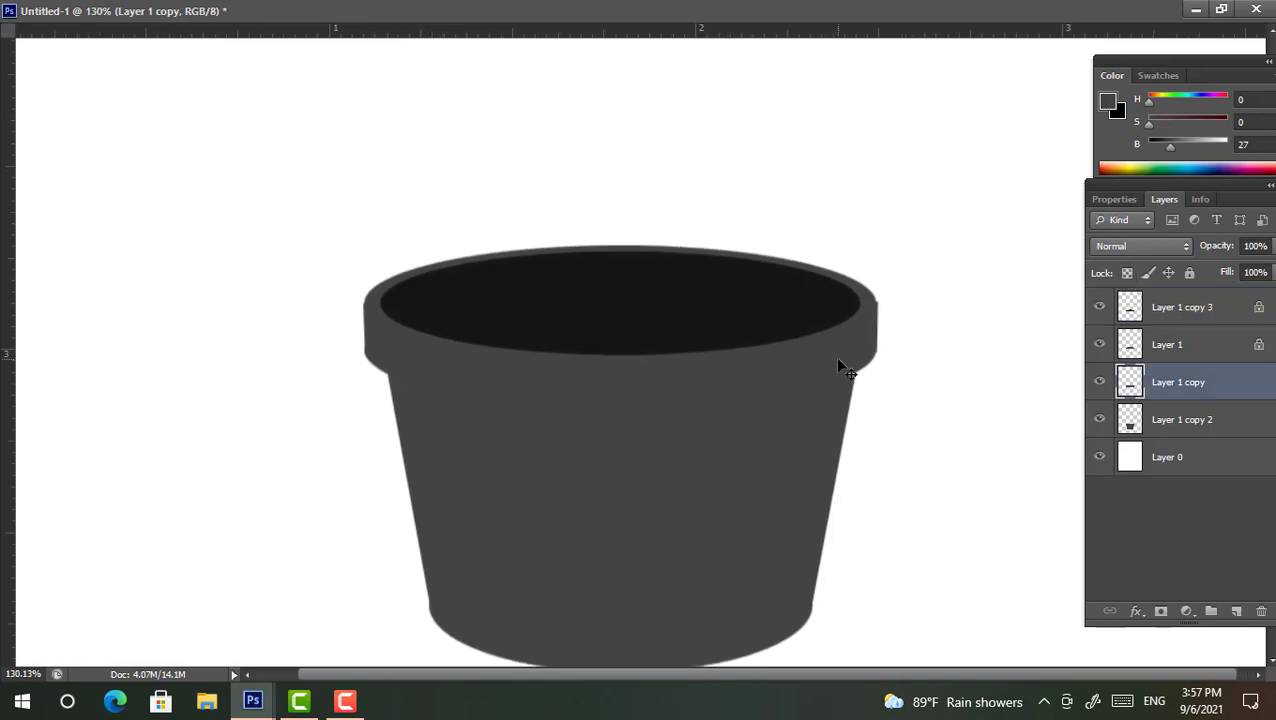
pyautogui.press('Down')
pyautogui.press('Down')
pyautogui.press('Down')
pyautogui.press('Down')
pyautogui.press('Down')
pyautogui.press('Down')
pyautogui.press('Down')
pyautogui.press('Down')
pyautogui.press('Down')
pyautogui.press('Down')
pyautogui.press('Down')
pyautogui.press('Down')
pyautogui.keyDown('alt'); pyautogui.scroll(-5, 812, 357); pyautogui.keyUp('alt')
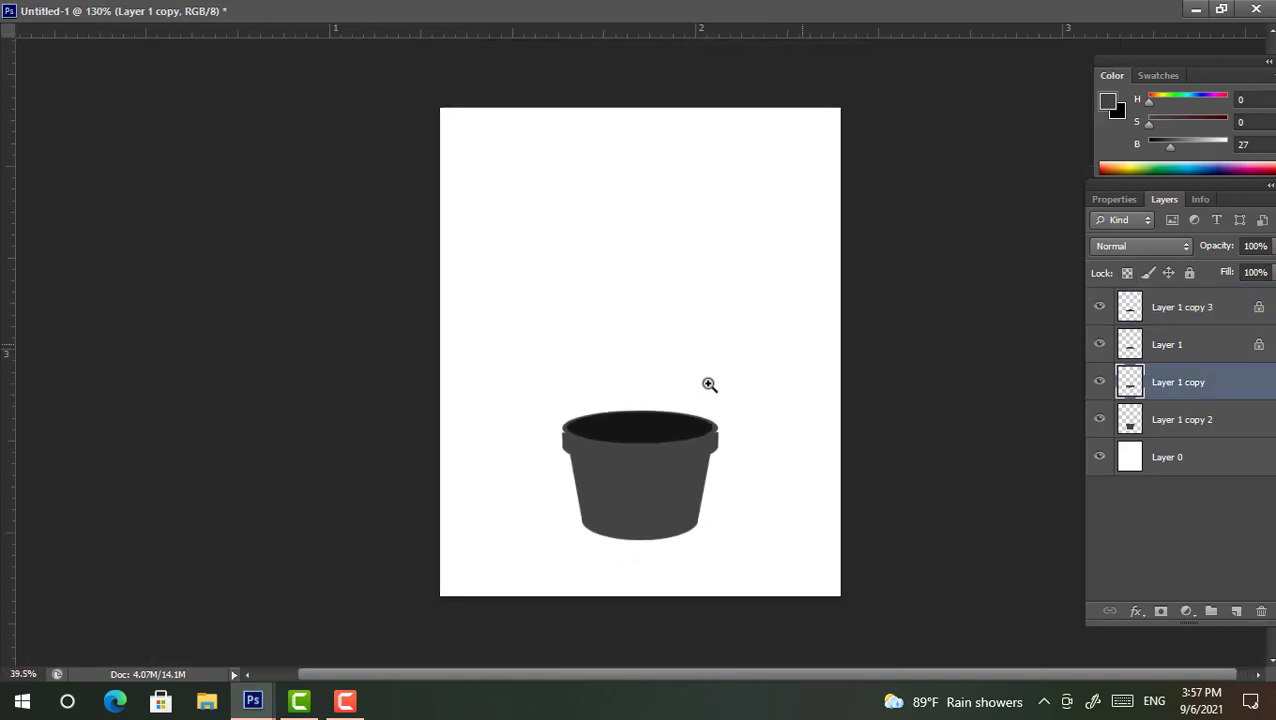
pyautogui.keyDown('alt'); pyautogui.scroll(4, 709, 385); pyautogui.keyUp('alt')
# Select the pot body layer and put it into Free Transform
pyautogui.keyDown('ctrl'); pyautogui.click(779, 413); pyautogui.keyUp('ctrl')
pyautogui.keyDown('ctrl'); pyautogui.click(779, 413); pyautogui.keyUp('ctrl')
pyautogui.click(1099, 419)
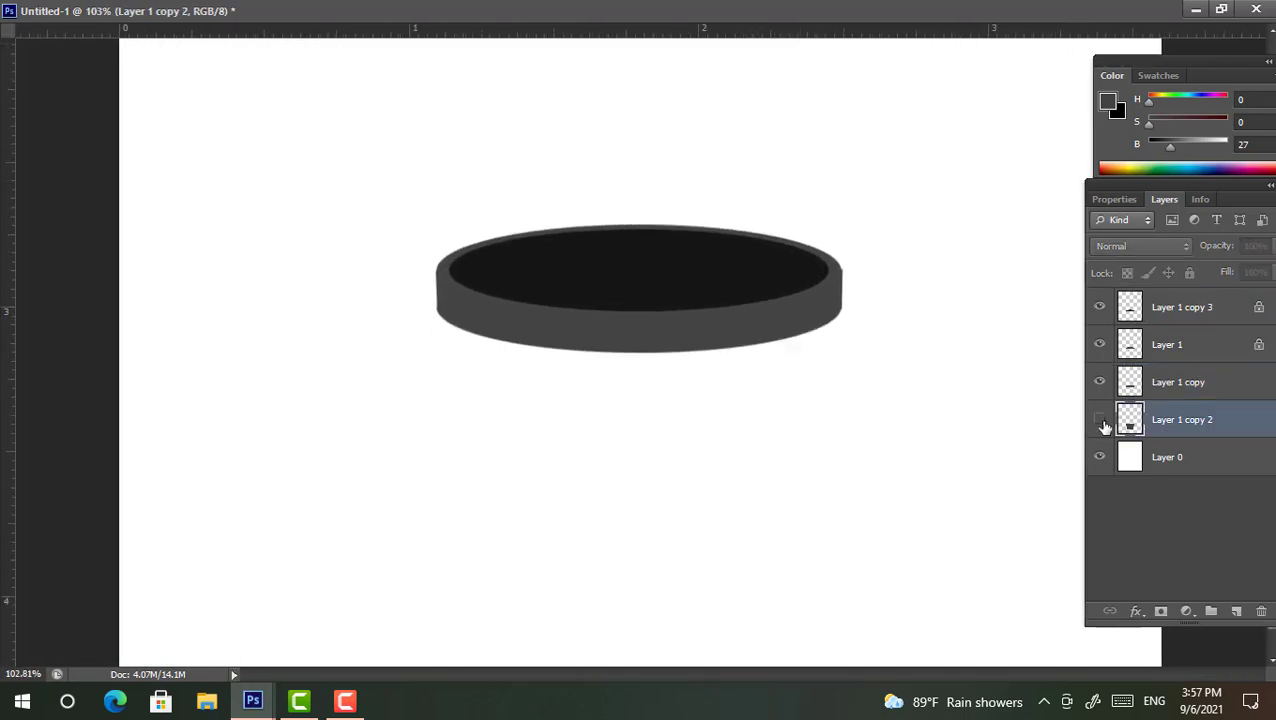
pyautogui.click(1099, 419)
pyautogui.hotkey('ctrl', 't')
pyautogui.press('Return')
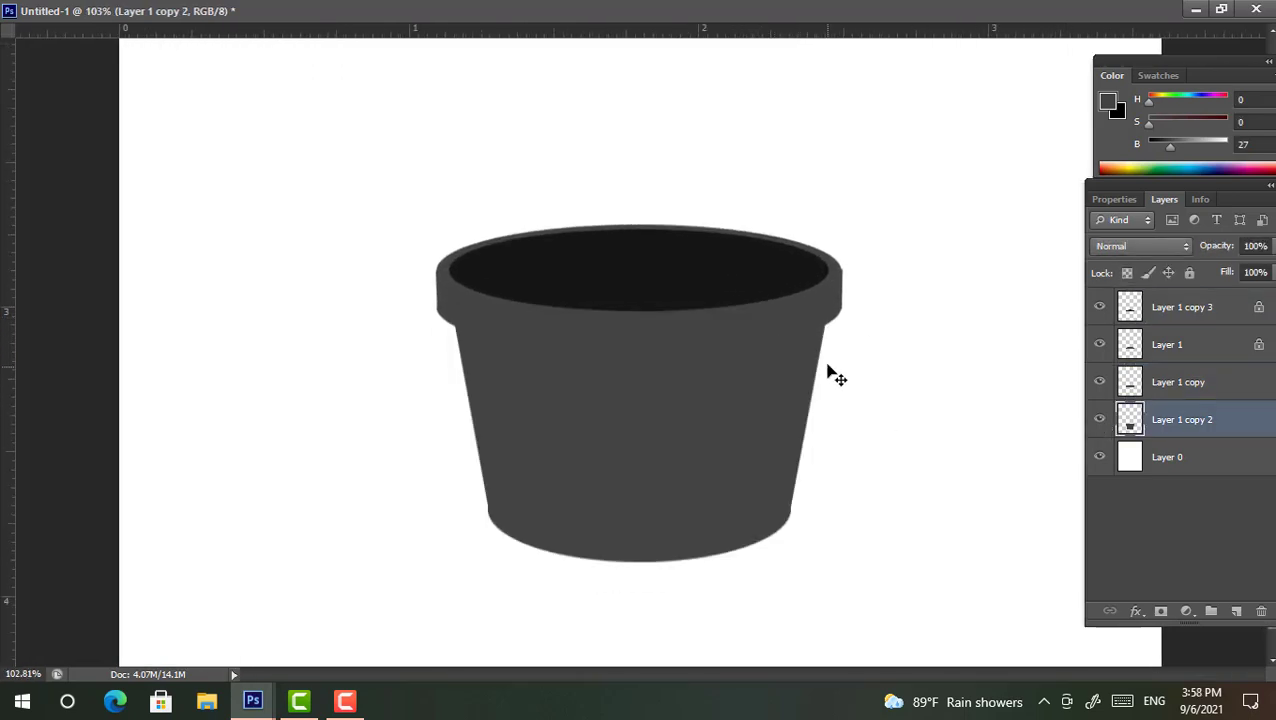
pyautogui.hotkey('ctrl', 't')
# Commit the pot body transform and discard a trial strip selection along its right side
pyautogui.press('Return')
pyautogui.scroll(3, 818, 516)
pyautogui.moveTo(845, 177); pyautogui.dragTo(760, 512)
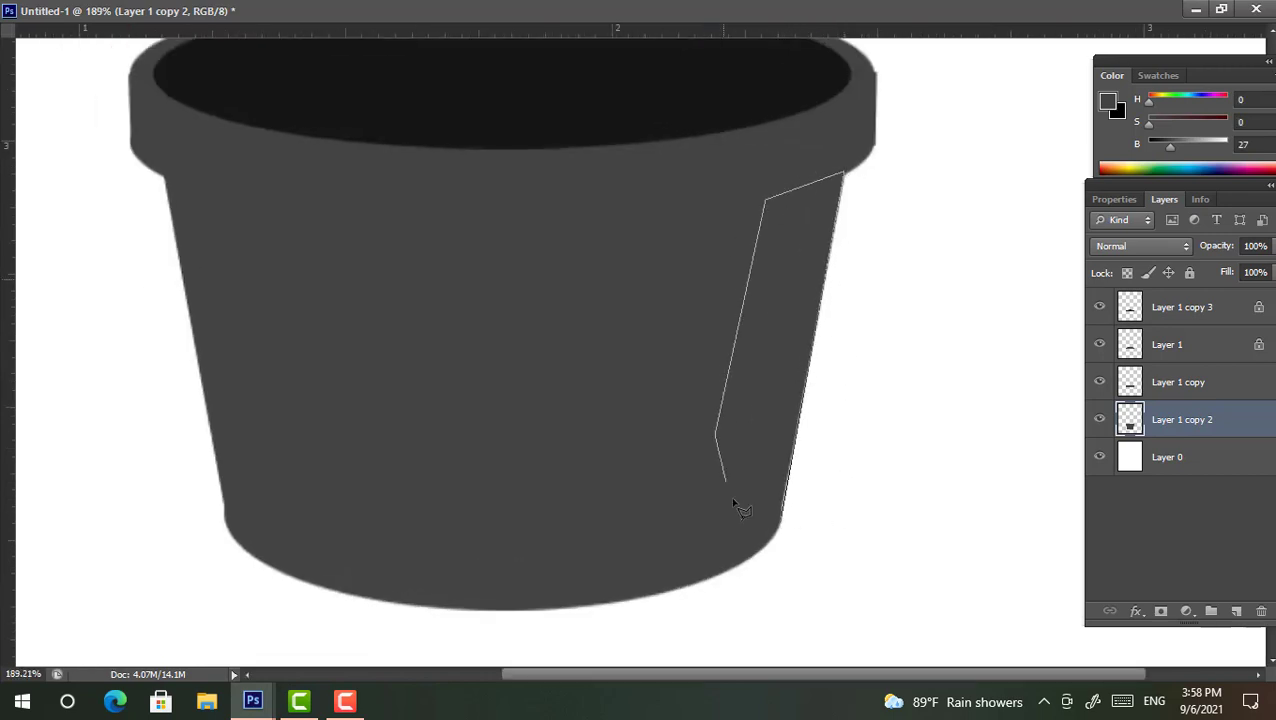
pyautogui.press('b')
pyautogui.hotkey('ctrl', 'd')
pyautogui.scroll(-5, 726, 370)
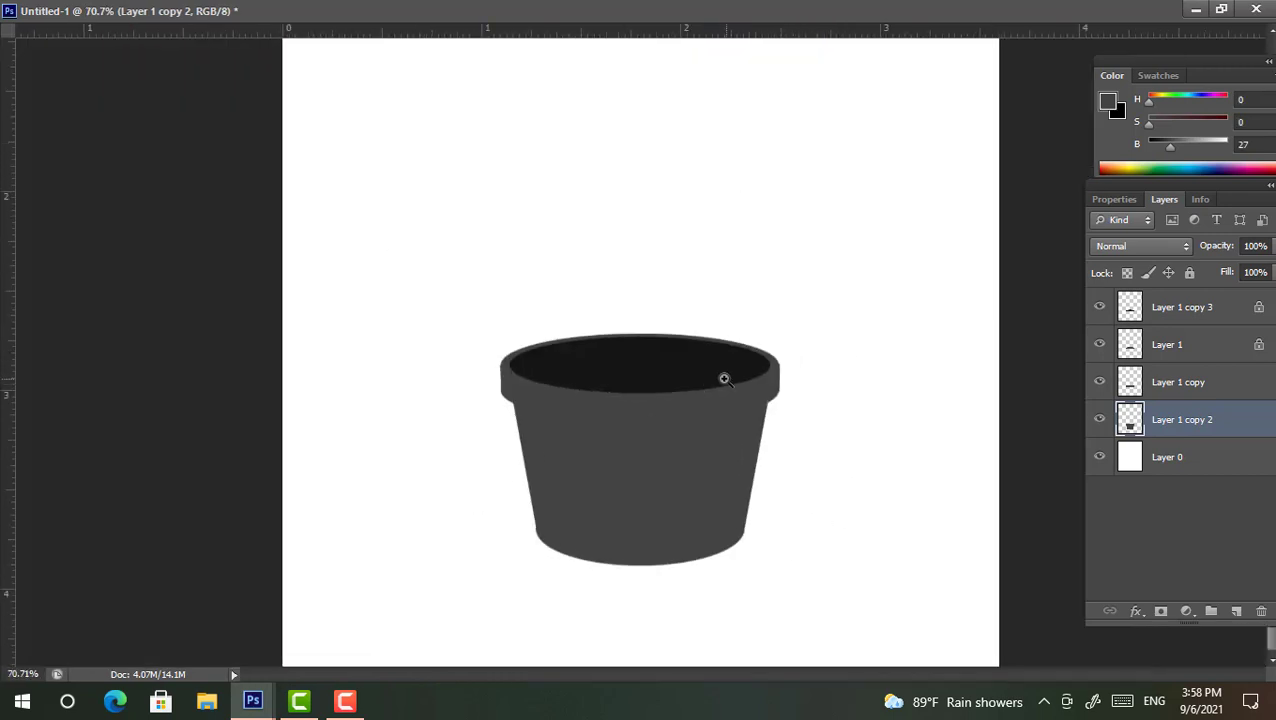
pyautogui.scroll(3, 741, 400)
pyautogui.scroll(-1, 752, 370)
# Raise Layer 1's lightness with Hue/Saturation so the rim looks lighter
pyautogui.click(1128, 382)
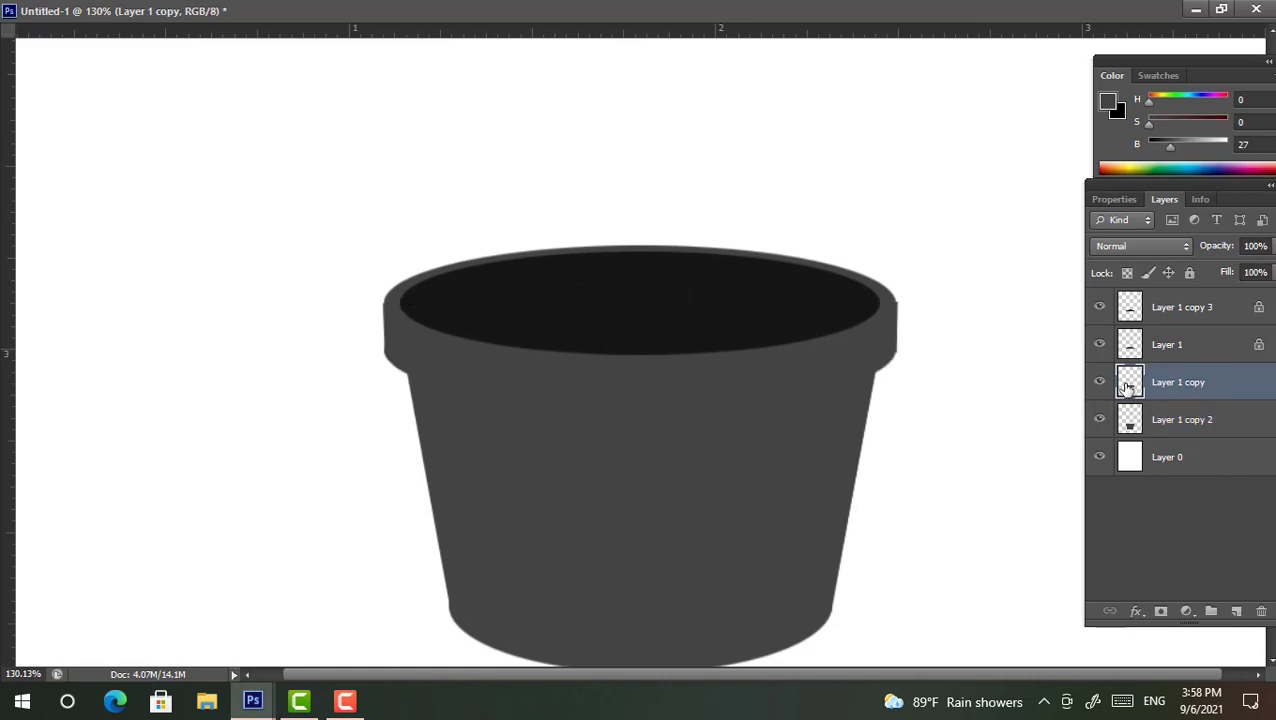
pyautogui.scroll(1, 881, 316)
pyautogui.click(1131, 344)
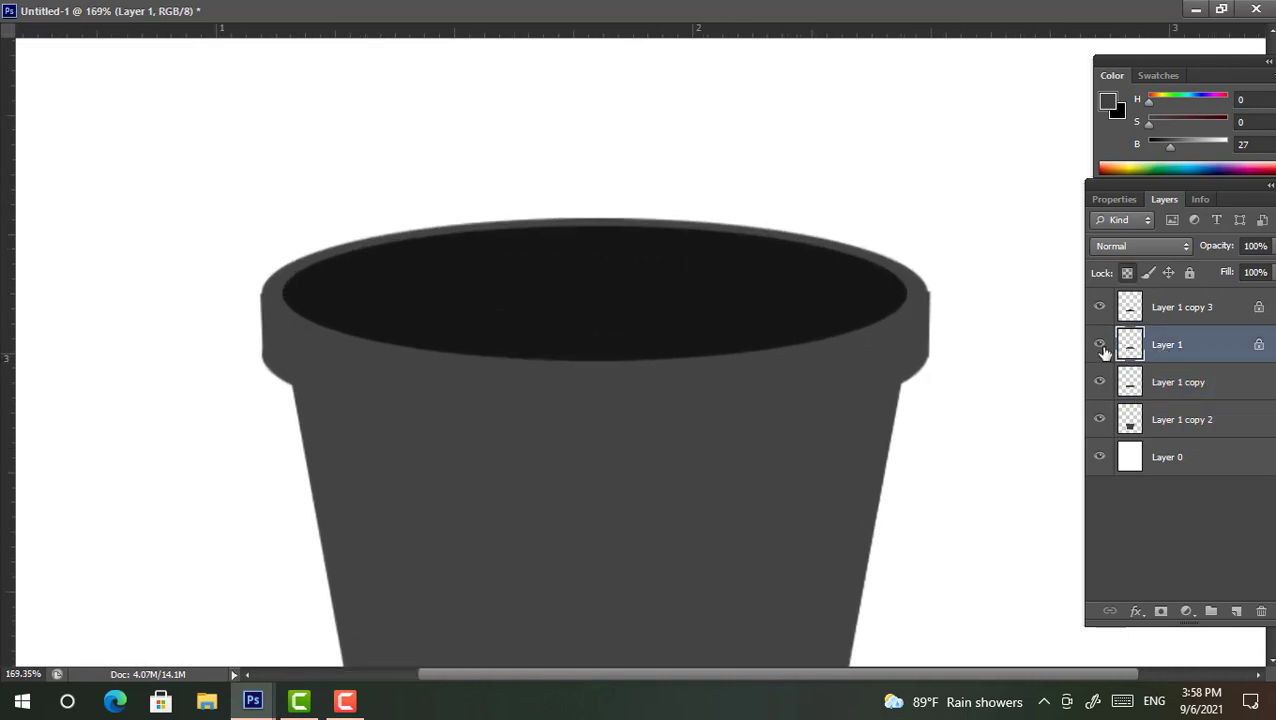
pyautogui.hotkey('ctrl', 'u')
pyautogui.moveTo(1078, 293); pyautogui.dragTo(1098, 298)
pyautogui.press('Return')
# Confirm a +3 lightness Hue/Saturation on Layer 1 copy and fit the canvas on screen
pyautogui.keyDown('ctrl'); pyautogui.click(893, 388); pyautogui.keyUp('ctrl')
pyautogui.hotkey('ctrl', 'u')
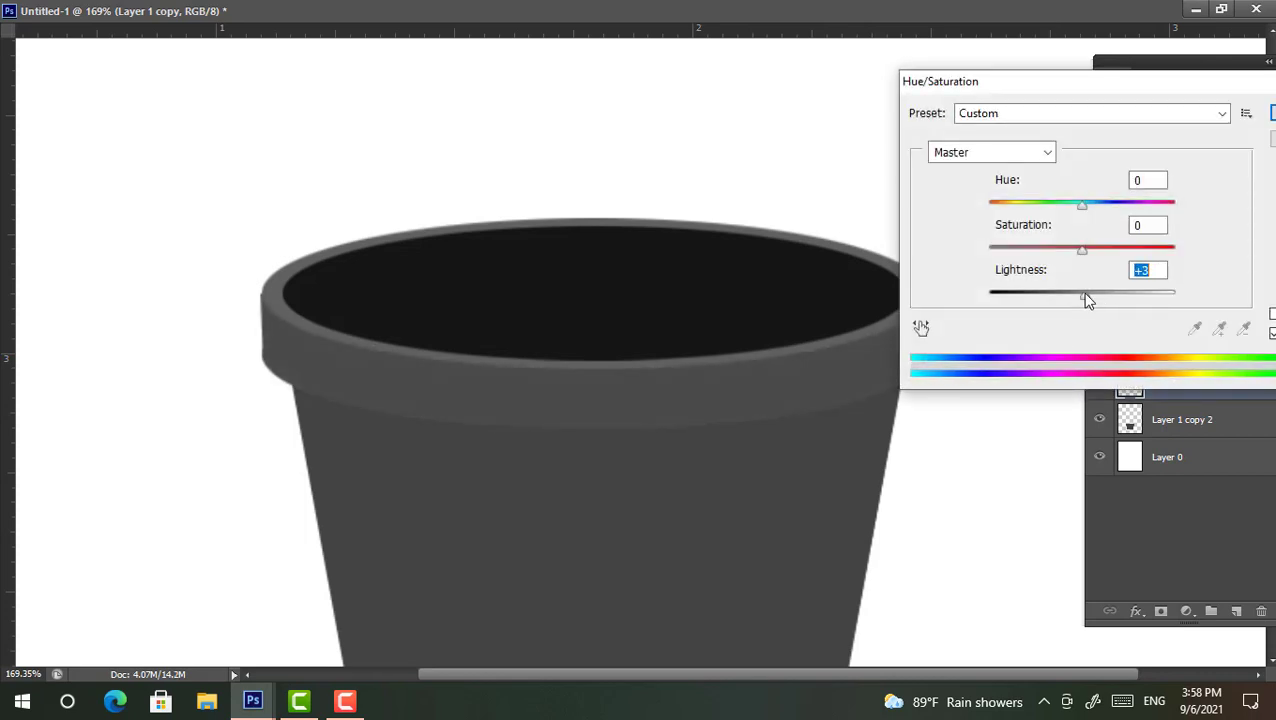
pyautogui.press('Return')
pyautogui.hotkey('ctrl', '0')
pyautogui.scroll(2, 694, 454)
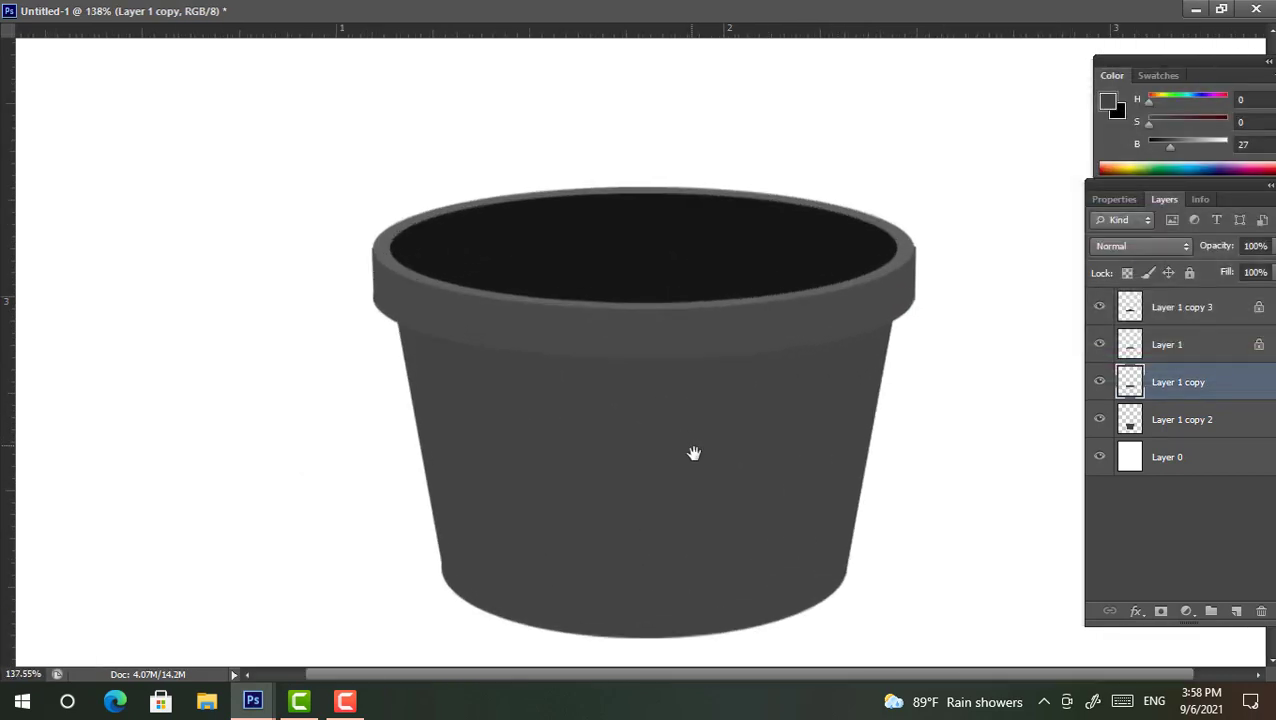
pyautogui.scroll(-3, 723, 444)
pyautogui.scroll(-4, 683, 416)
pyautogui.scroll(6, 704, 457)
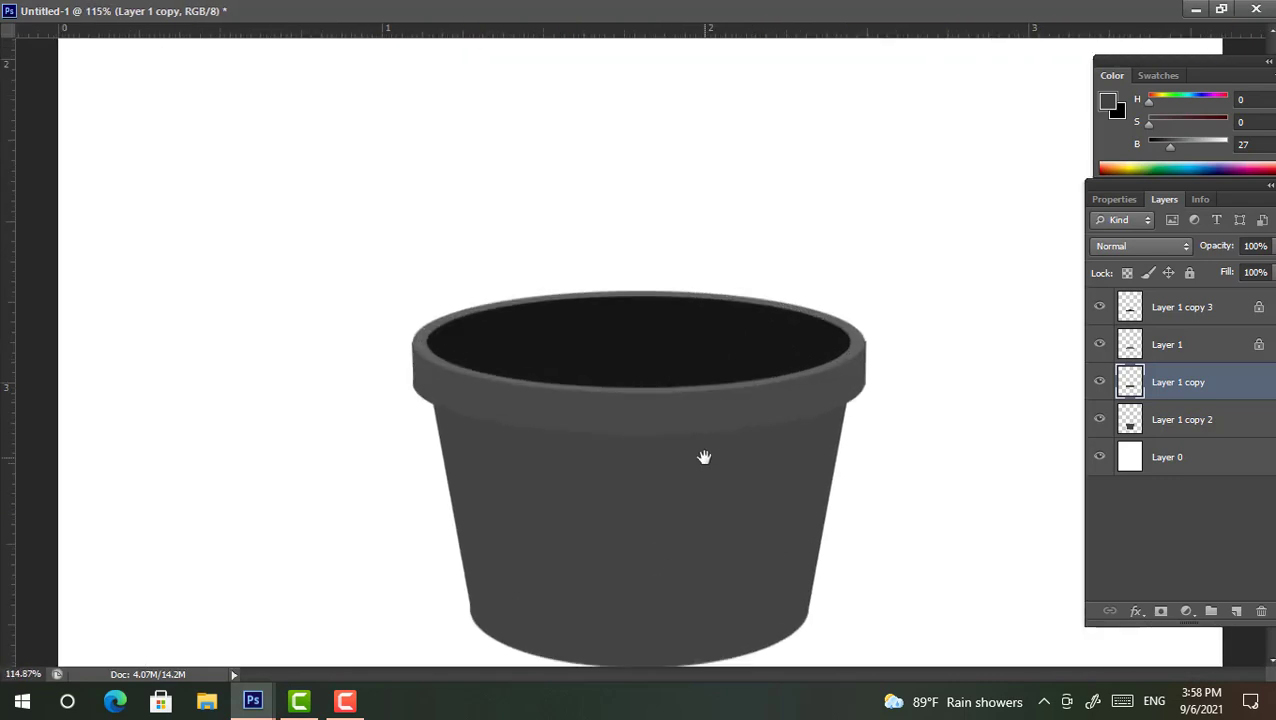
pyautogui.scroll(1, 704, 457)
pyautogui.scroll(-2, 746, 444)
pyautogui.scroll(-1, 727, 450)
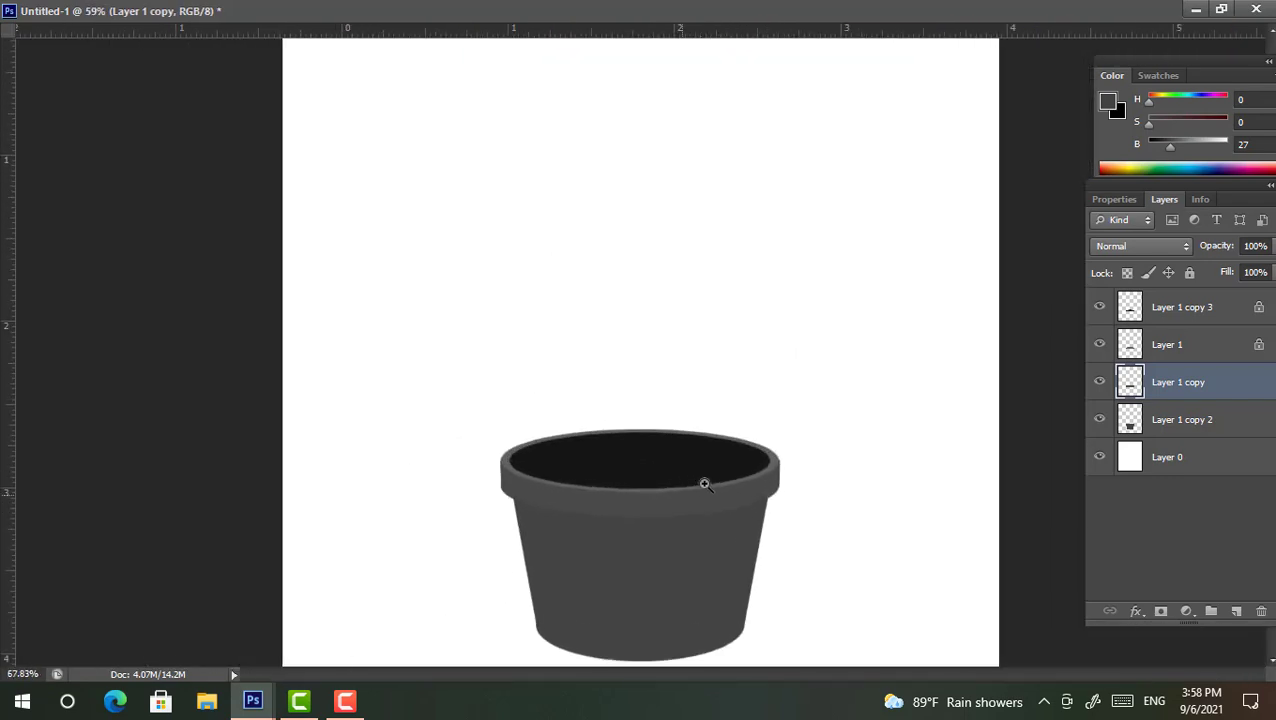
pyautogui.scroll(1, 854, 464)
pyautogui.scroll(2, 743, 427)
pyautogui.scroll(1, 743, 427)
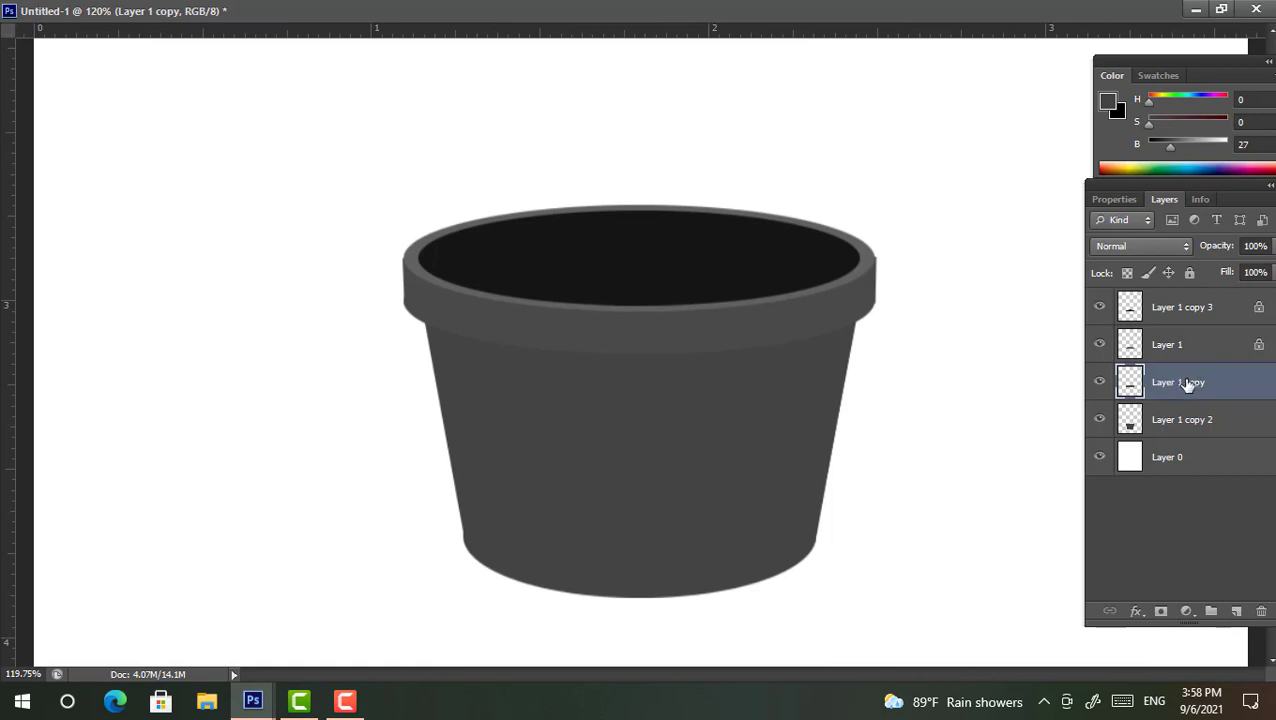
pyautogui.scroll(2, 828, 312)
pyautogui.keyDown('ctrl'); pyautogui.click(982, 270); pyautogui.keyUp('ctrl')
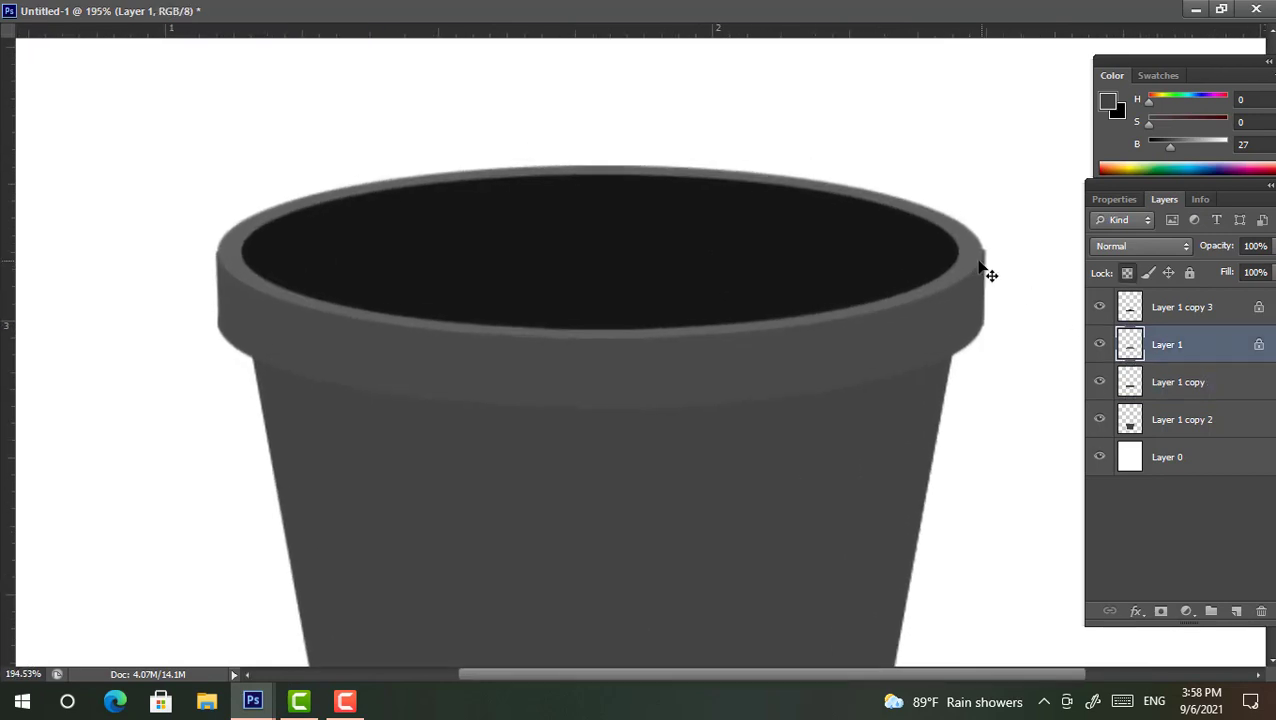
# On a new layer, stroke the rim selection with light reddish-grey a99a9a
pyautogui.keyDown('ctrl'); pyautogui.click(1129, 344); pyautogui.keyUp('ctrl')
pyautogui.click(1236, 610)
pyautogui.rightClick(820, 325)
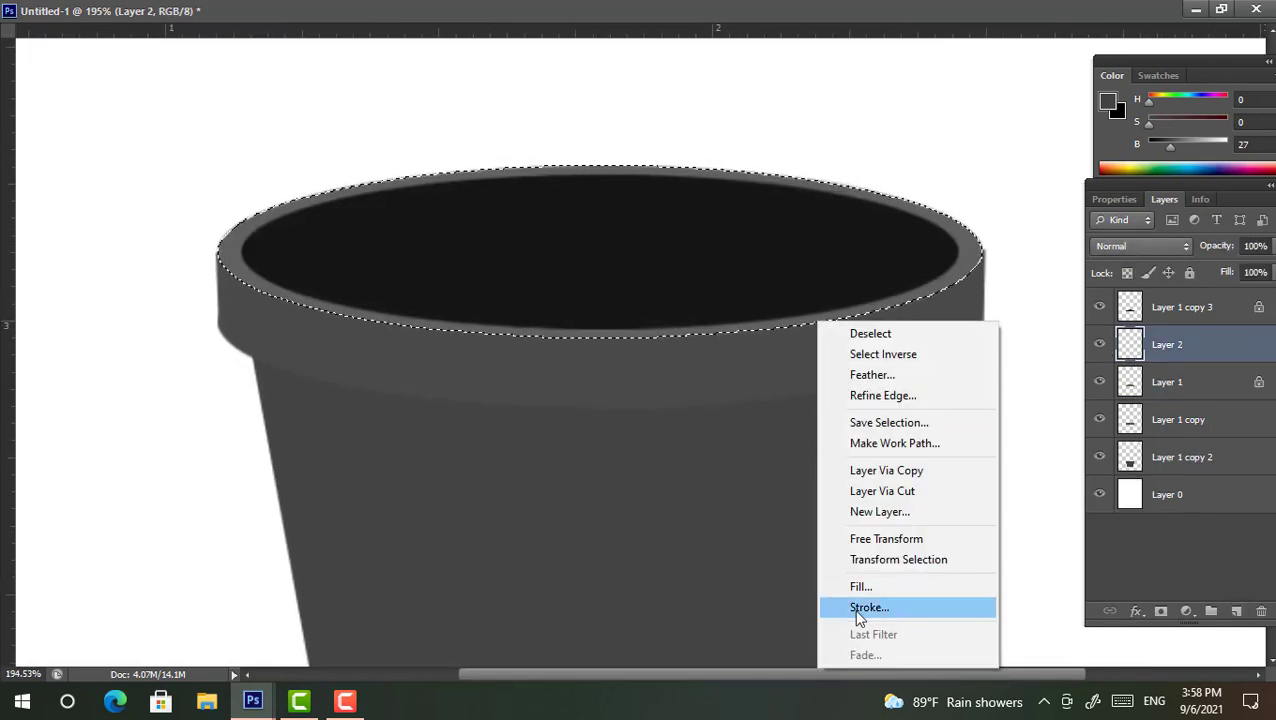
pyautogui.click(855, 606)
pyautogui.click(604, 222)
pyautogui.click(755, 353)
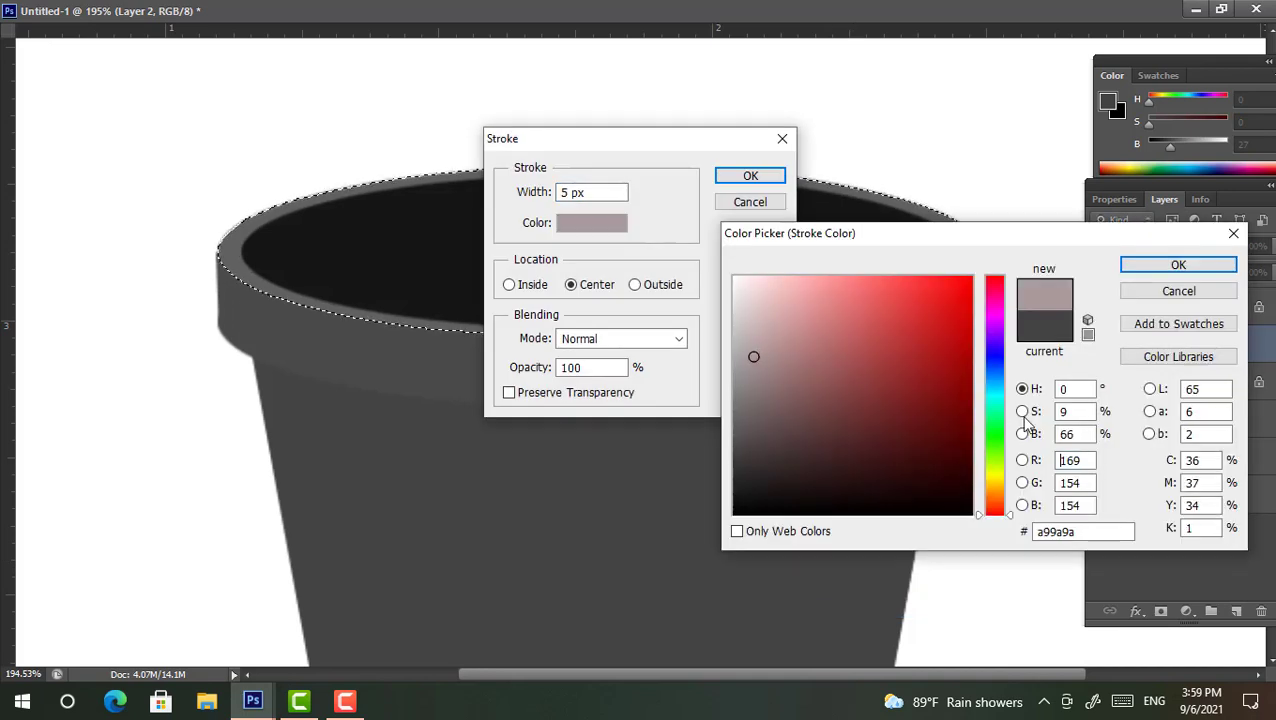
pyautogui.click(1153, 264)
pyautogui.click(752, 177)
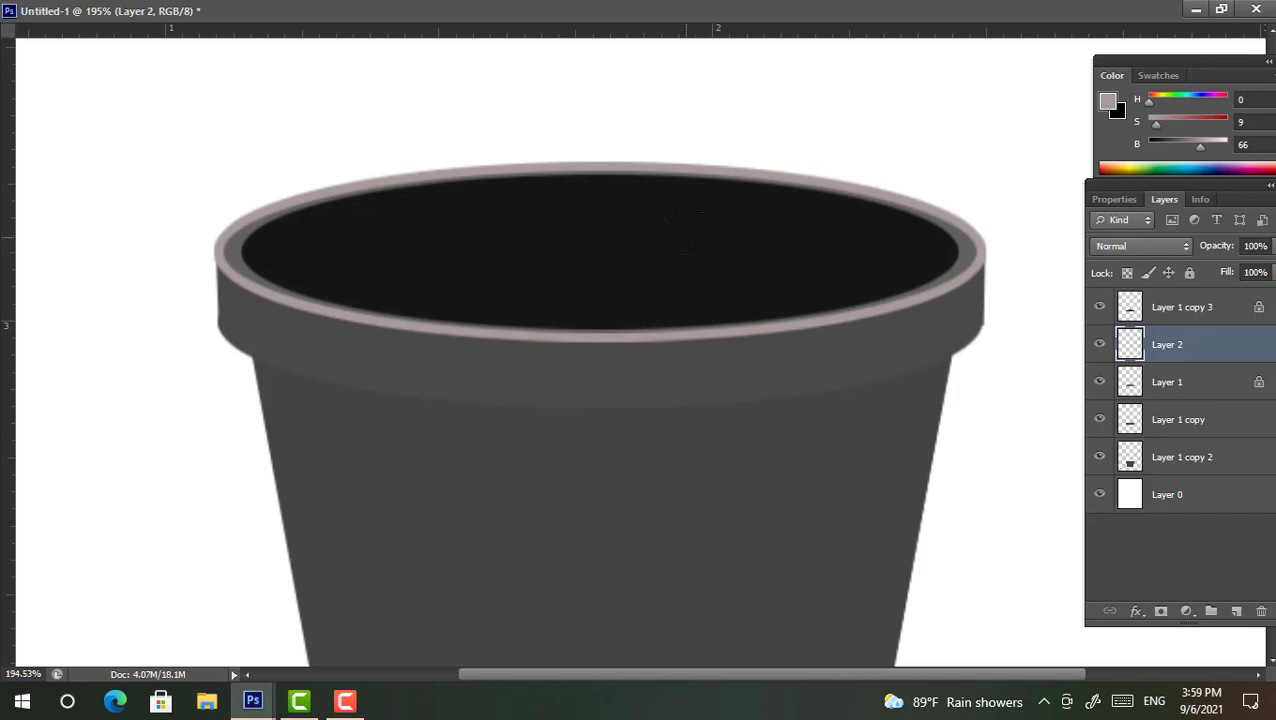
# Nudge the rim highlight stroke down a few pixels
pyautogui.keyDown('alt'); pyautogui.rightClick(684, 256); pyautogui.keyUp('alt')
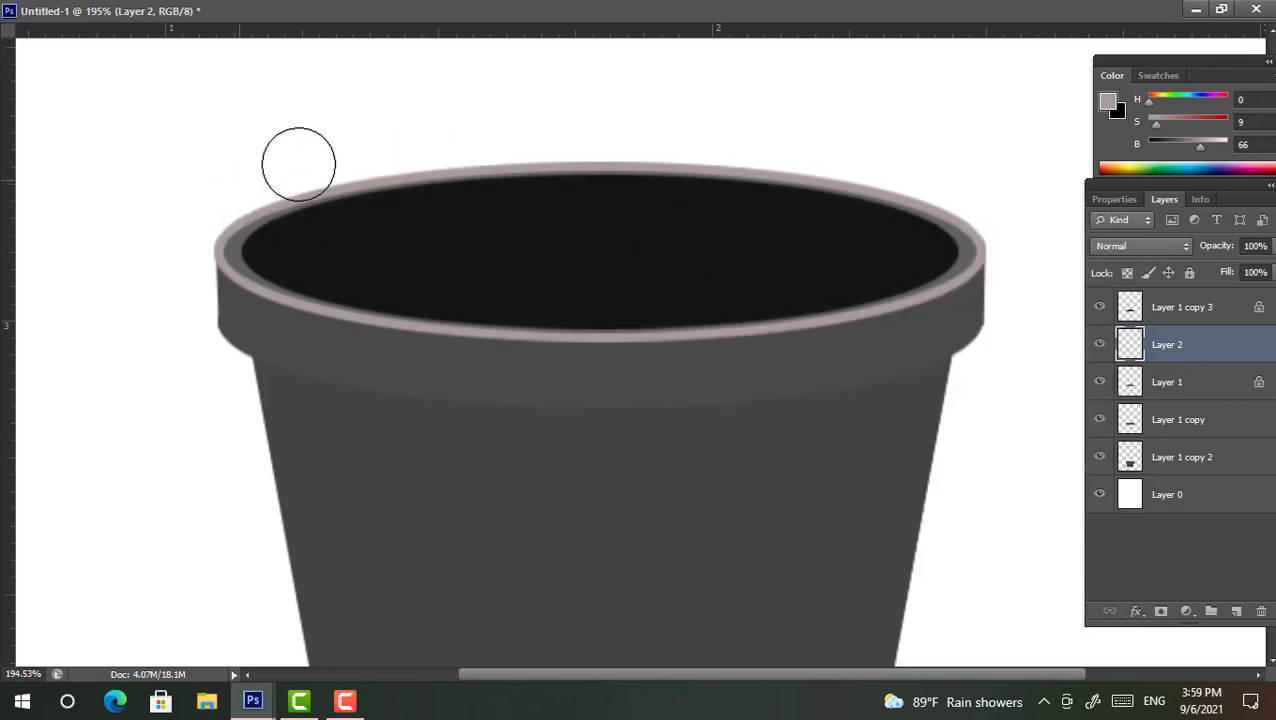
pyautogui.scroll(-2, 790, 150)
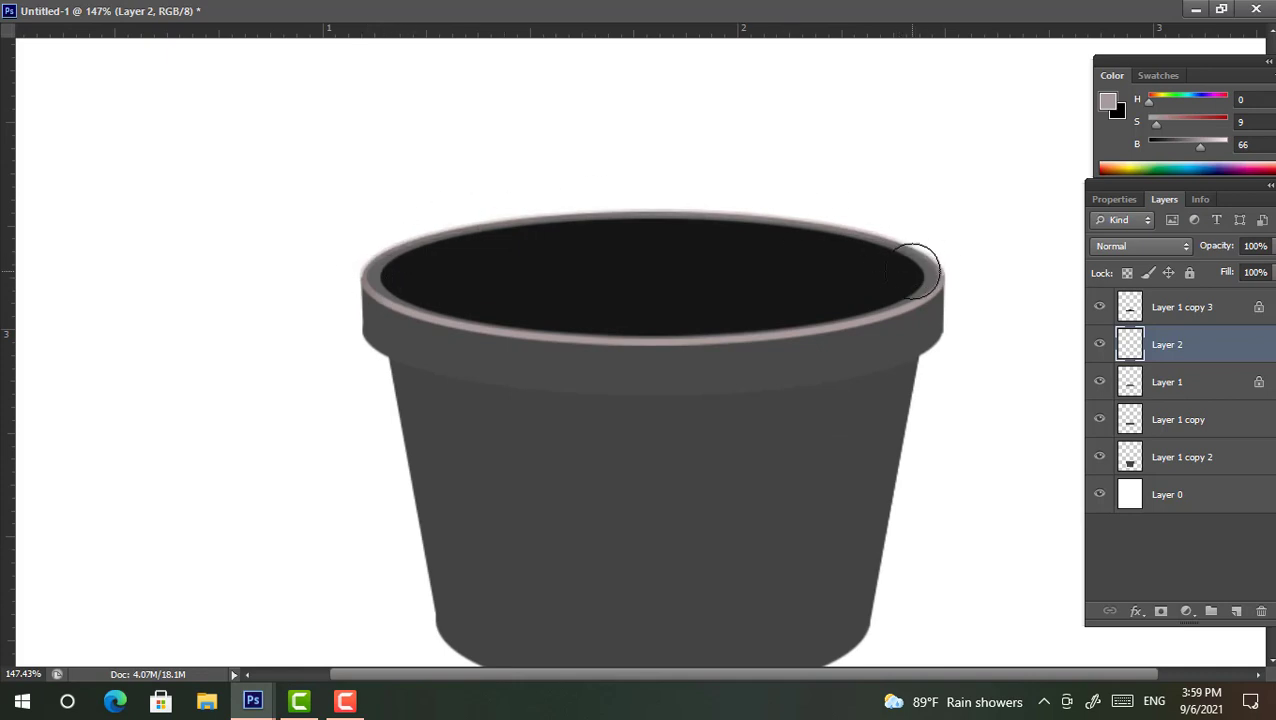
pyautogui.scroll(1, 523, 279)
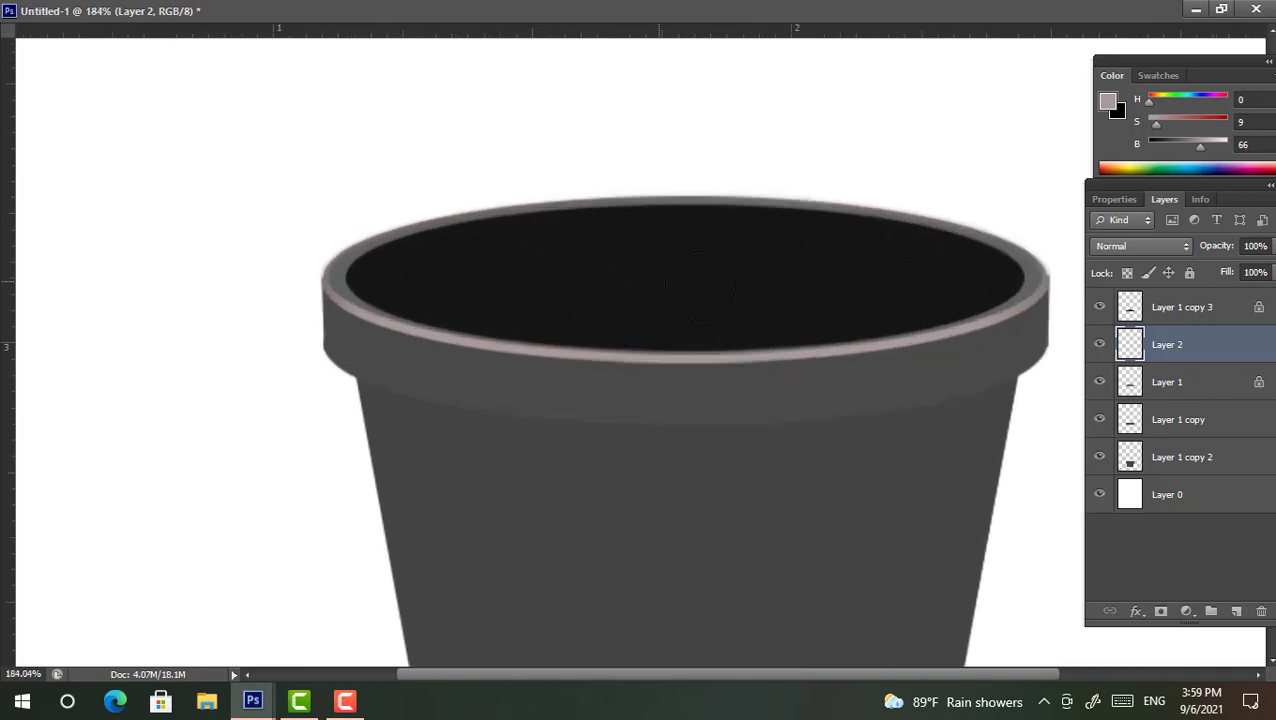
pyautogui.press('Down')
pyautogui.press('Down')
pyautogui.press('Down')
pyautogui.press('Down')
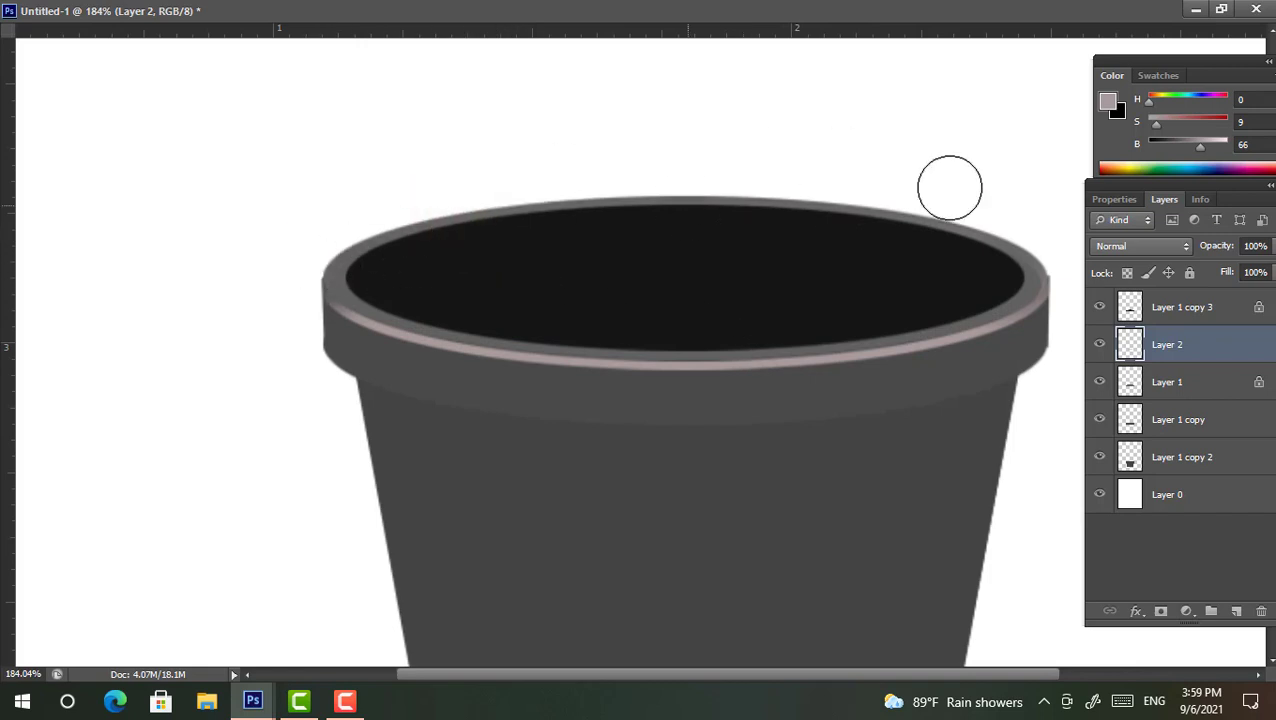
pyautogui.scroll(-3, 797, 248)
pyautogui.scroll(1, 749, 239)
pyautogui.scroll(2, 641, 254)
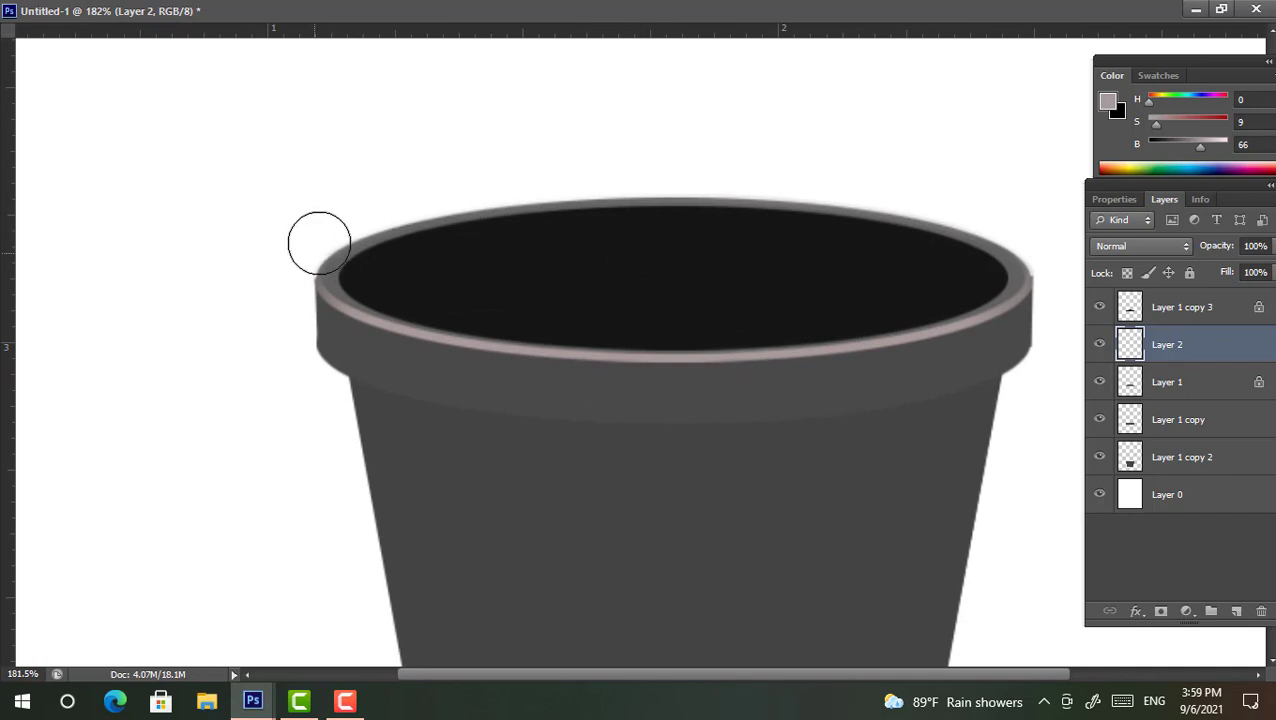
pyautogui.scroll(-2, 815, 232)
pyautogui.scroll(2, 815, 232)
pyautogui.keyDown('ctrl'); pyautogui.click(1050, 360); pyautogui.keyUp('ctrl')
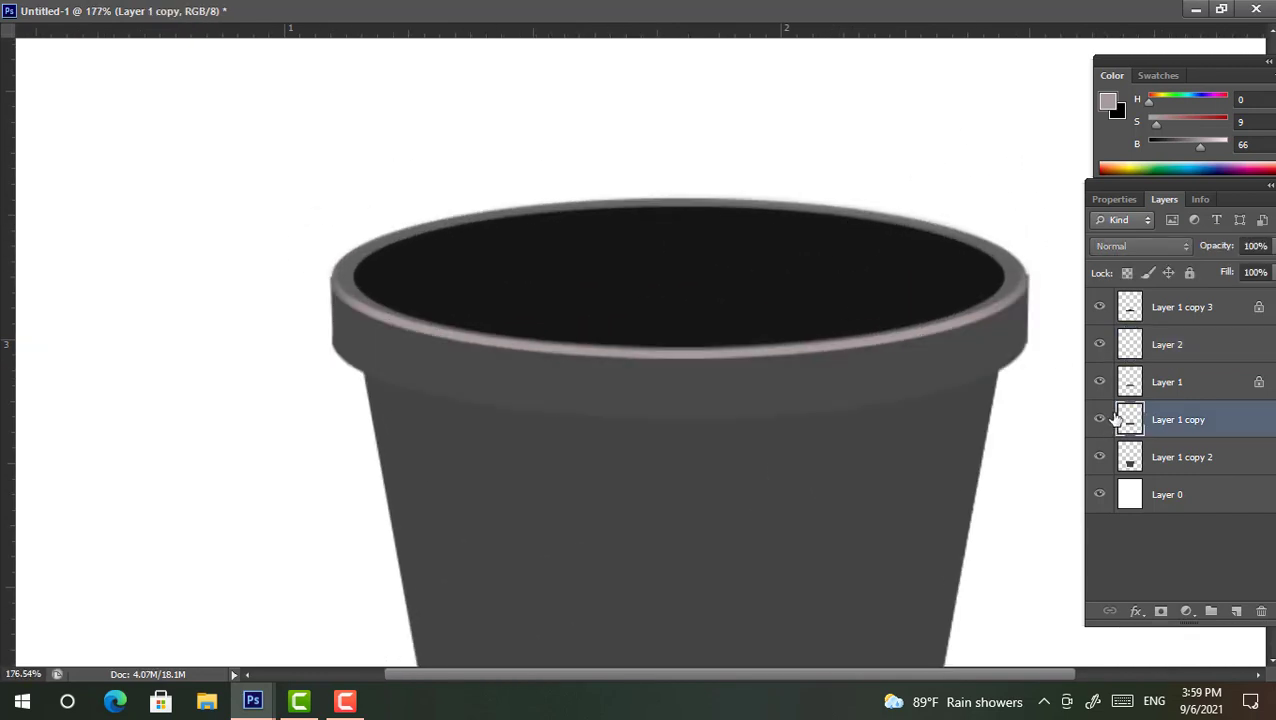
# Sample a dark grey from the pot and brush light shading across the rim band
pyautogui.rightClick(872, 350)
pyautogui.keyDown('alt'); pyautogui.click(892, 356); pyautogui.keyUp('alt')
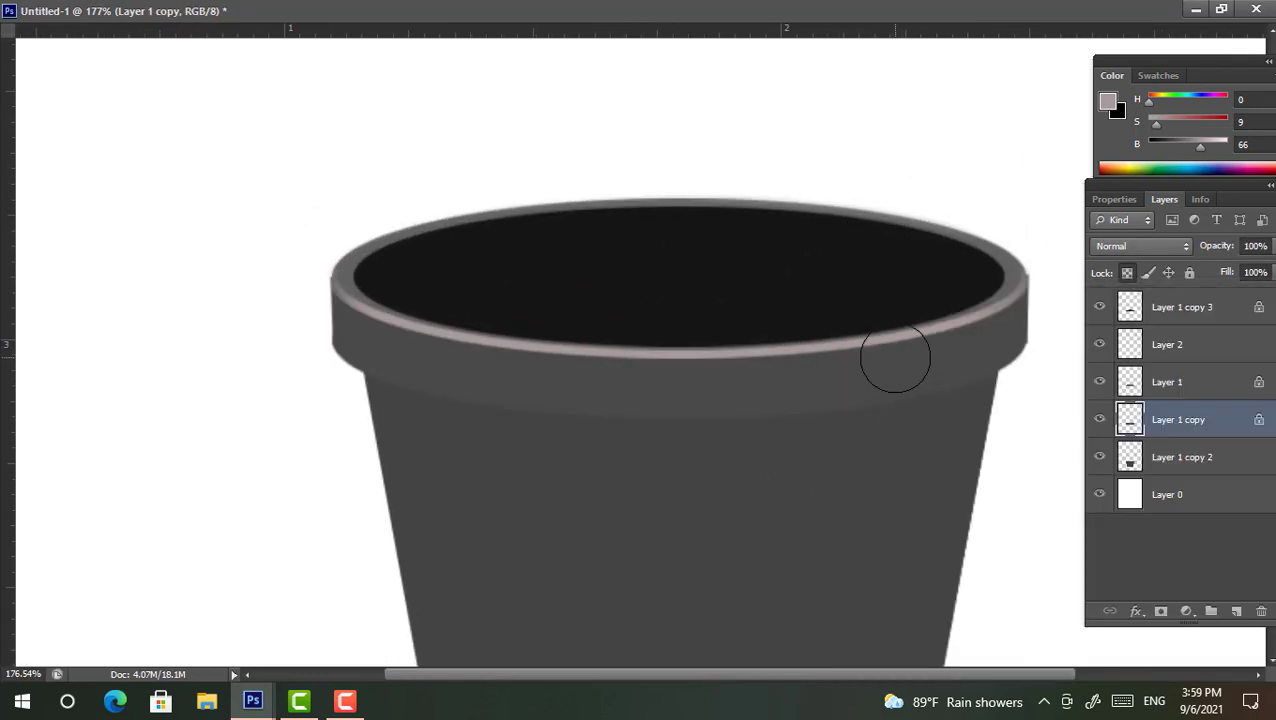
pyautogui.scroll(-2, 880, 318)
pyautogui.scroll(1, 812, 342)
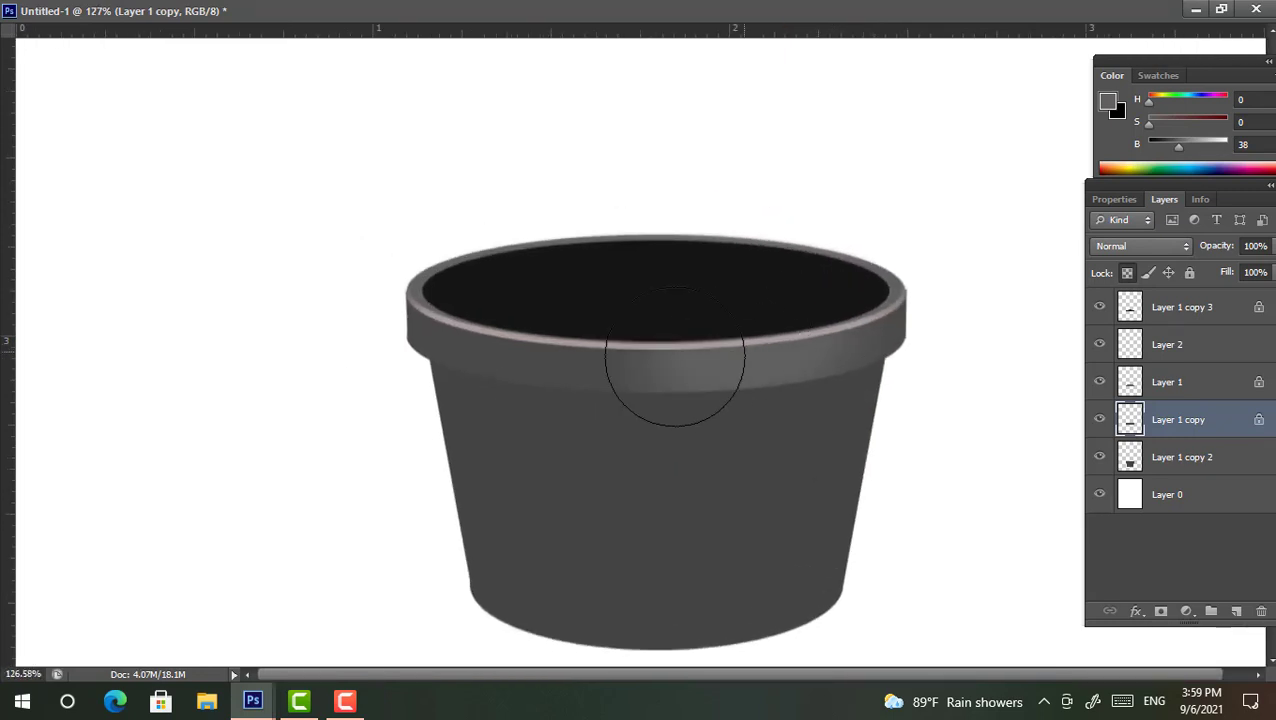
pyautogui.moveTo(461, 336); pyautogui.dragTo(420, 336)
pyautogui.scroll(-2, 803, 405)
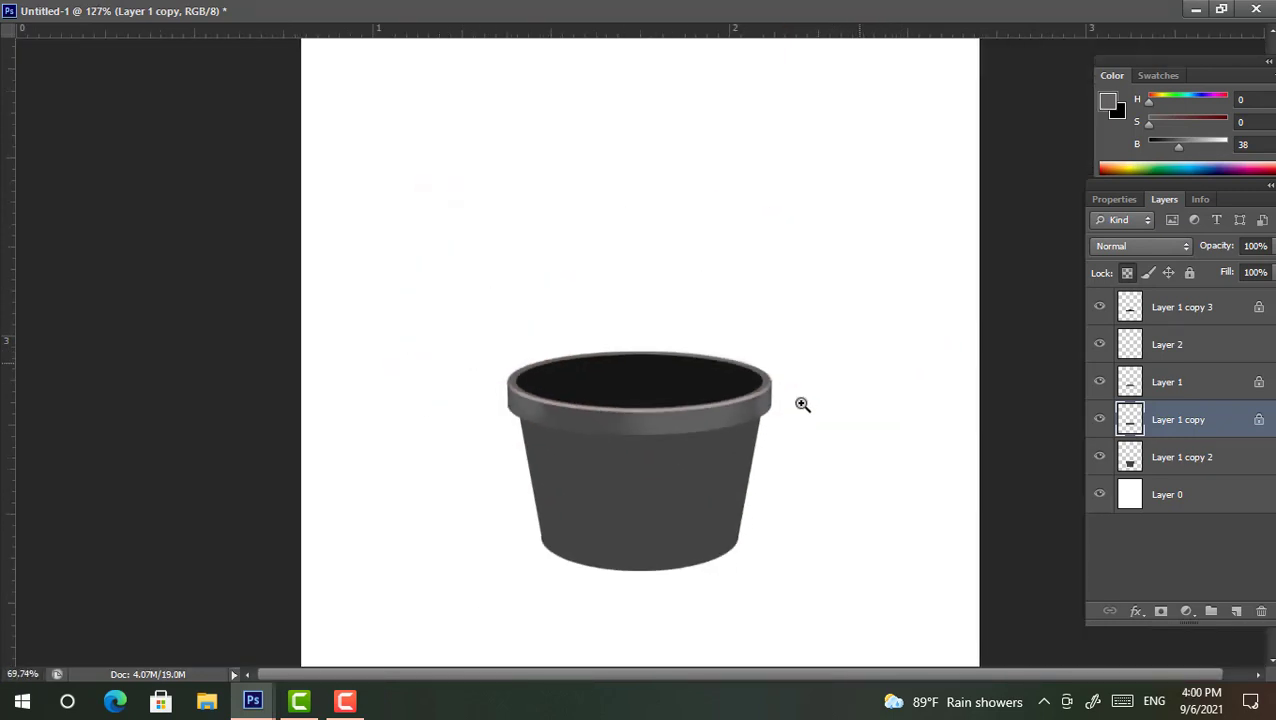
pyautogui.scroll(2, 760, 424)
# Lock the pot body layer's transparency and paint a light vertical shading stroke
pyautogui.keyDown('ctrl'); pyautogui.click(760, 448); pyautogui.keyUp('ctrl')
pyautogui.press('/')
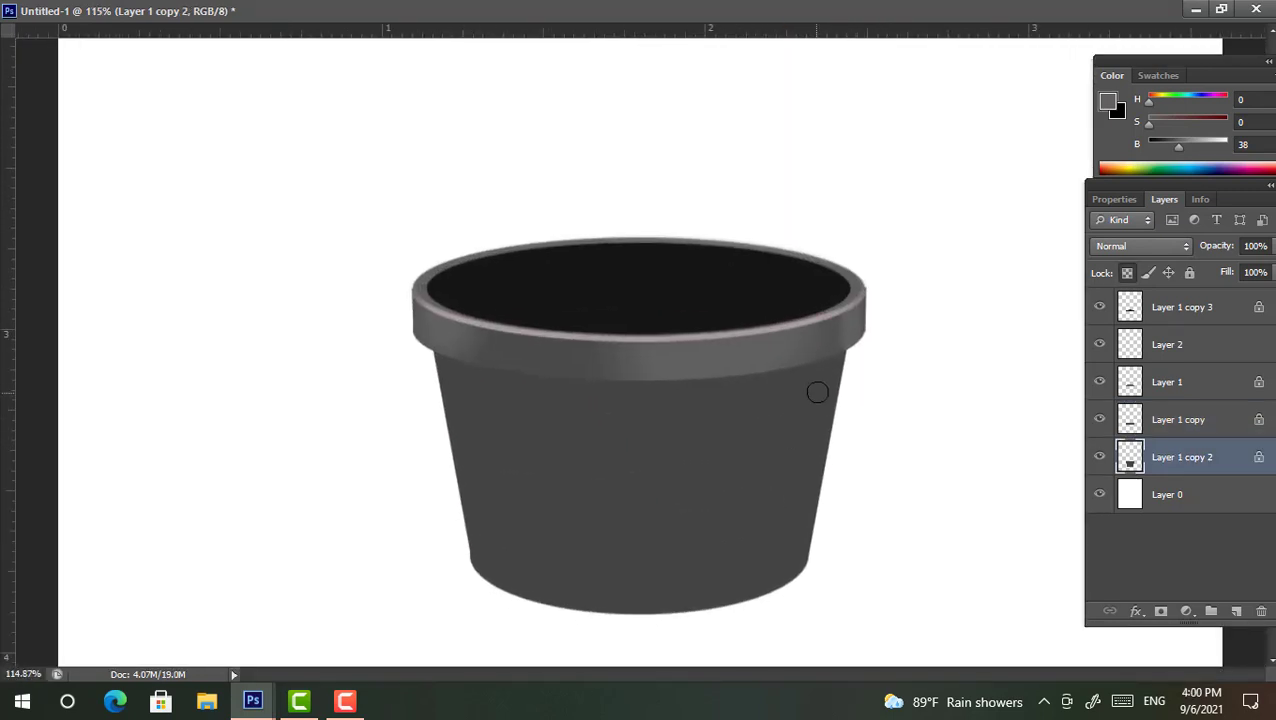
pyautogui.moveTo(735, 365); pyautogui.dragTo(722, 555)
pyautogui.scroll(-2, 709, 455)
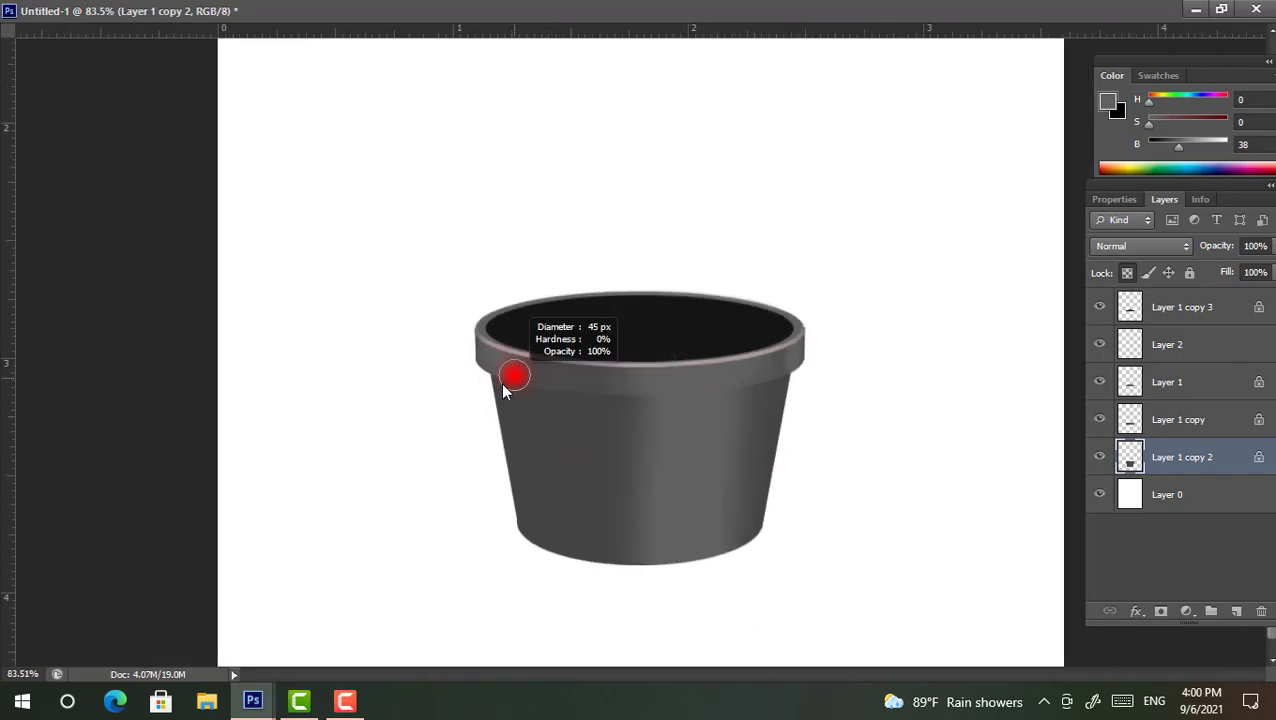
pyautogui.moveTo(510, 420); pyautogui.dragTo(545, 550)
pyautogui.hotkey('ctrl', 'z')
# Sample a darker grey and paint dark vertical strokes over the pot body and highlight
pyautogui.keyDown('alt'); pyautogui.click(611, 427); pyautogui.keyUp('alt')
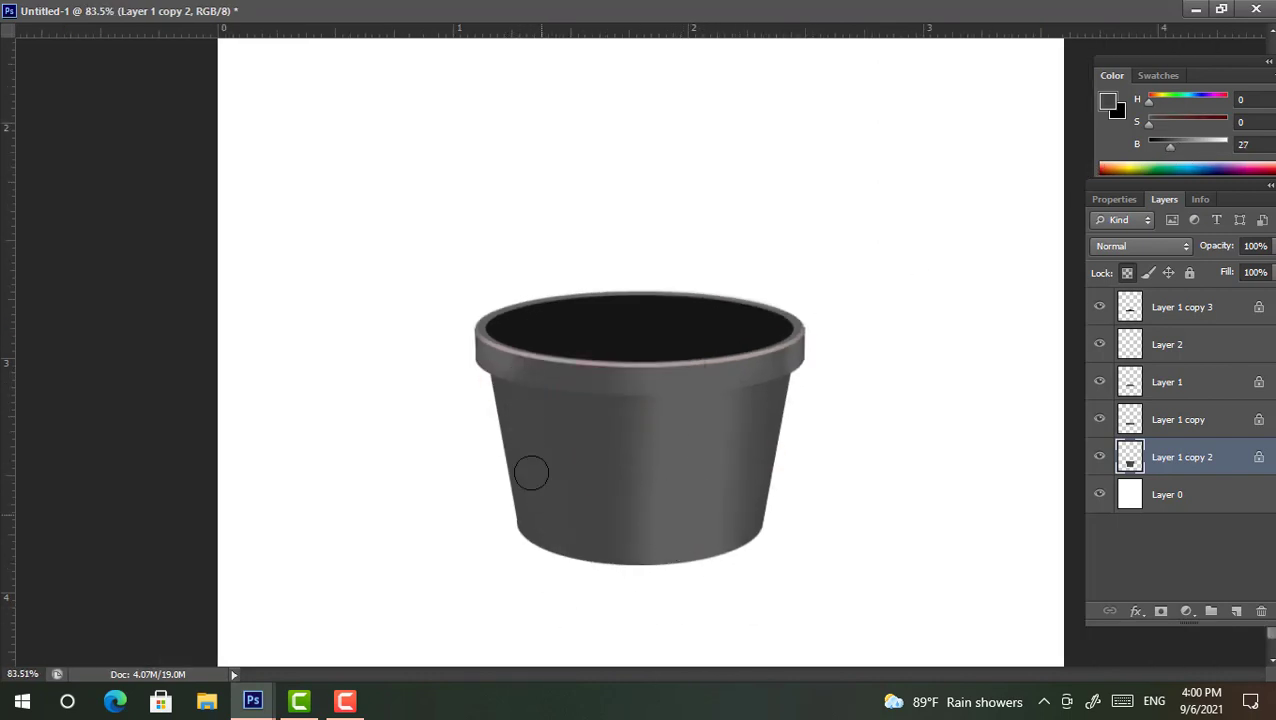
pyautogui.moveTo(636, 382); pyautogui.dragTo(640, 560)
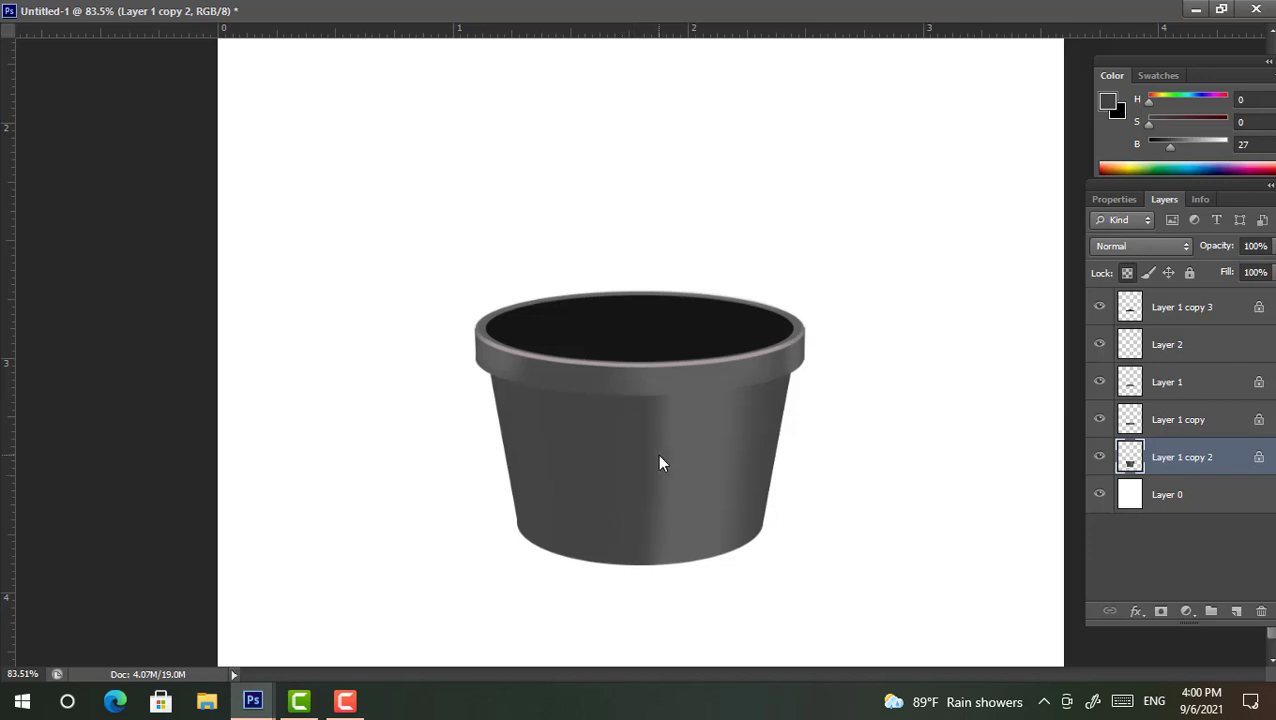
pyautogui.moveTo(716, 392); pyautogui.dragTo(722, 552)
pyautogui.moveTo(653, 403); pyautogui.dragTo(624, 590)
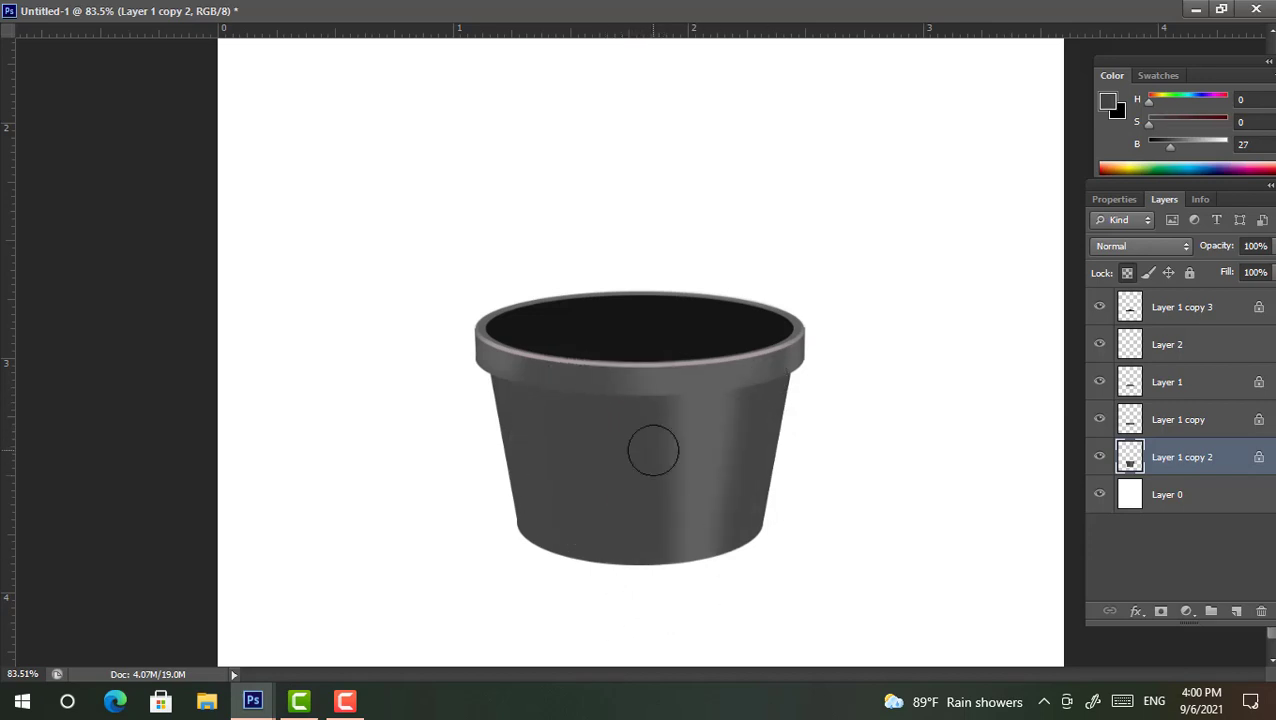
pyautogui.keyDown('alt'); pyautogui.click(719, 418); pyautogui.keyUp('alt')
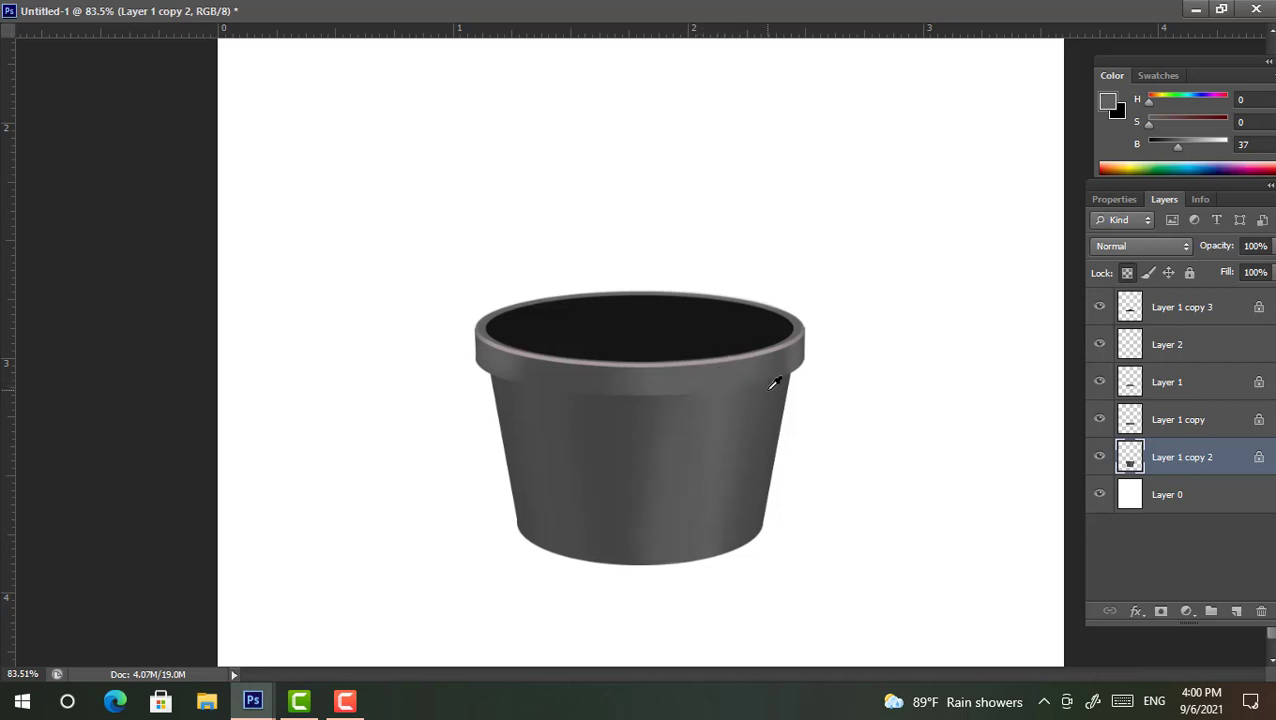
pyautogui.keyDown('alt'); pyautogui.click(620, 424); pyautogui.keyUp('alt')
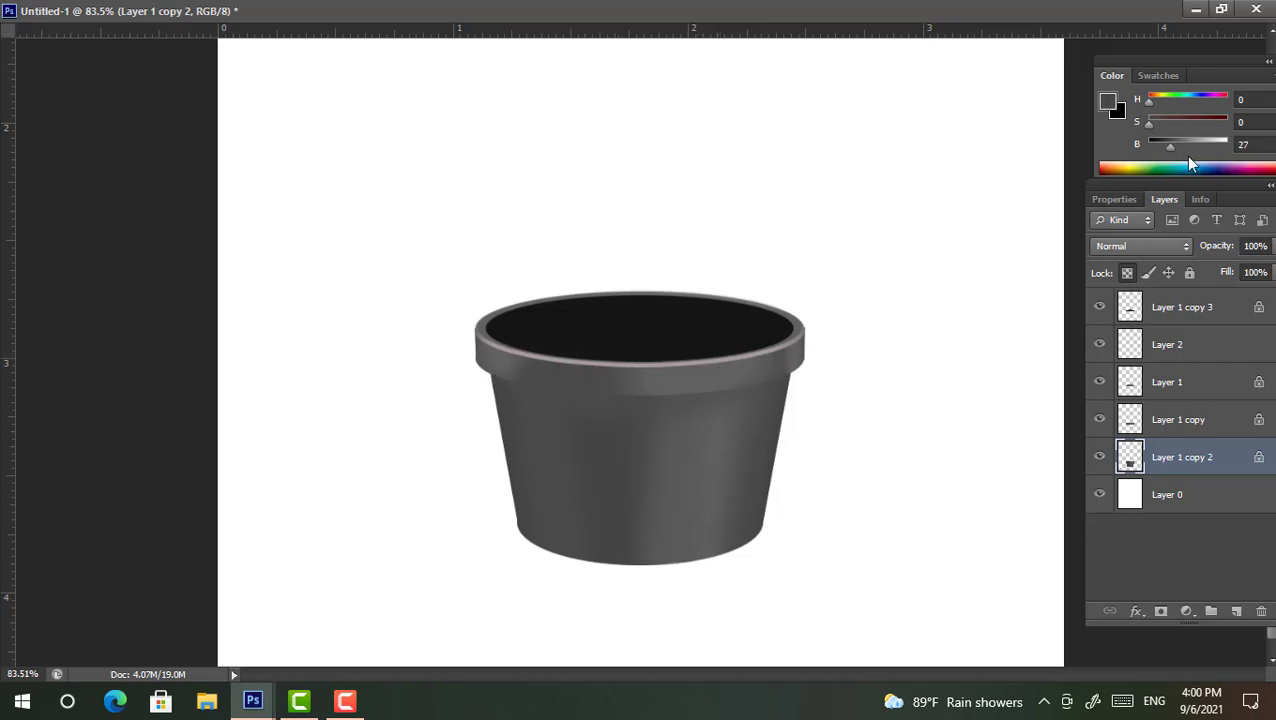
pyautogui.scroll(-3, 661, 336)
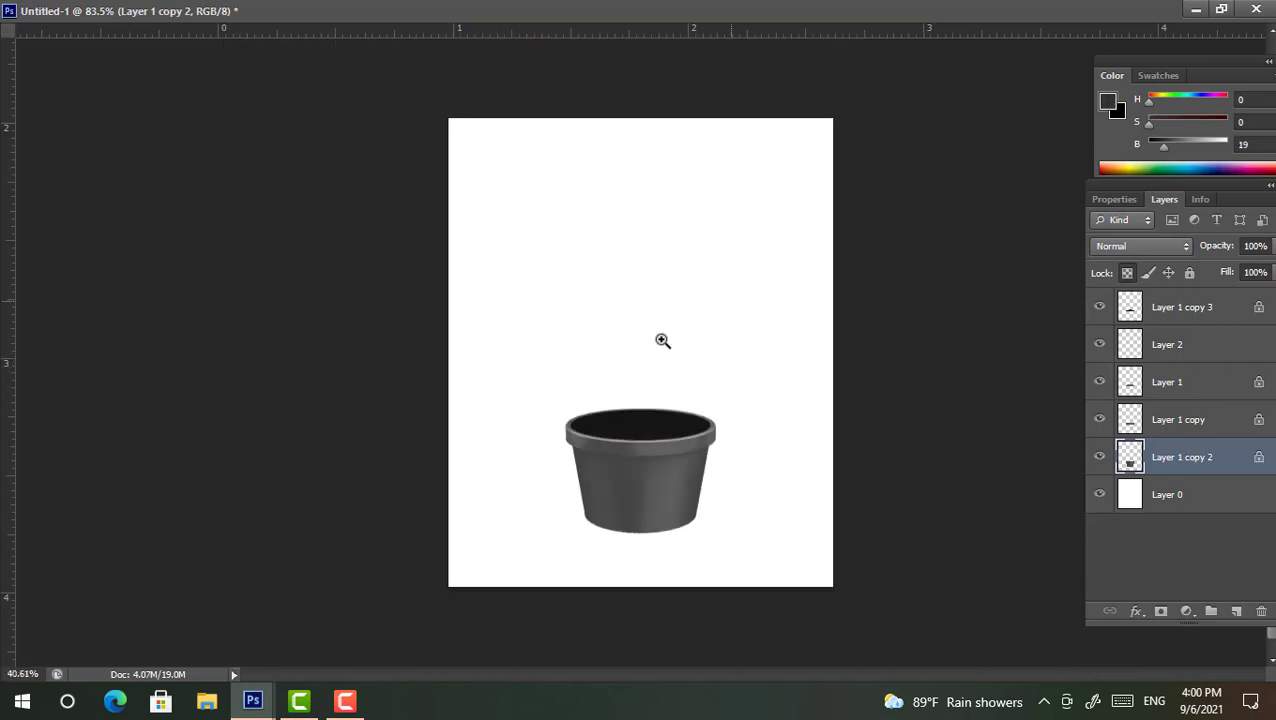
pyautogui.scroll(4, 712, 461)
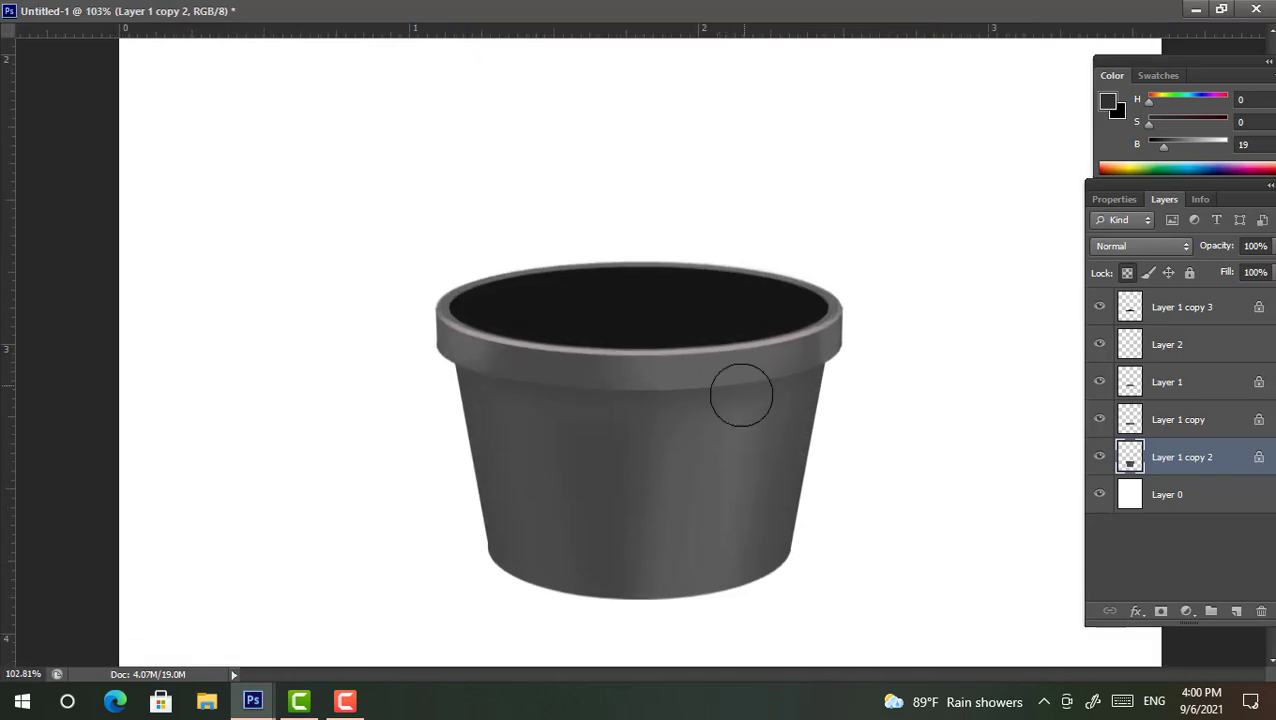
# Pick a speckled scatter brush and merge the pot layers into 'Layer 1 copy 3 (merged)'
pyautogui.rightClick(735, 334)
pyautogui.doubleClick(859, 591)
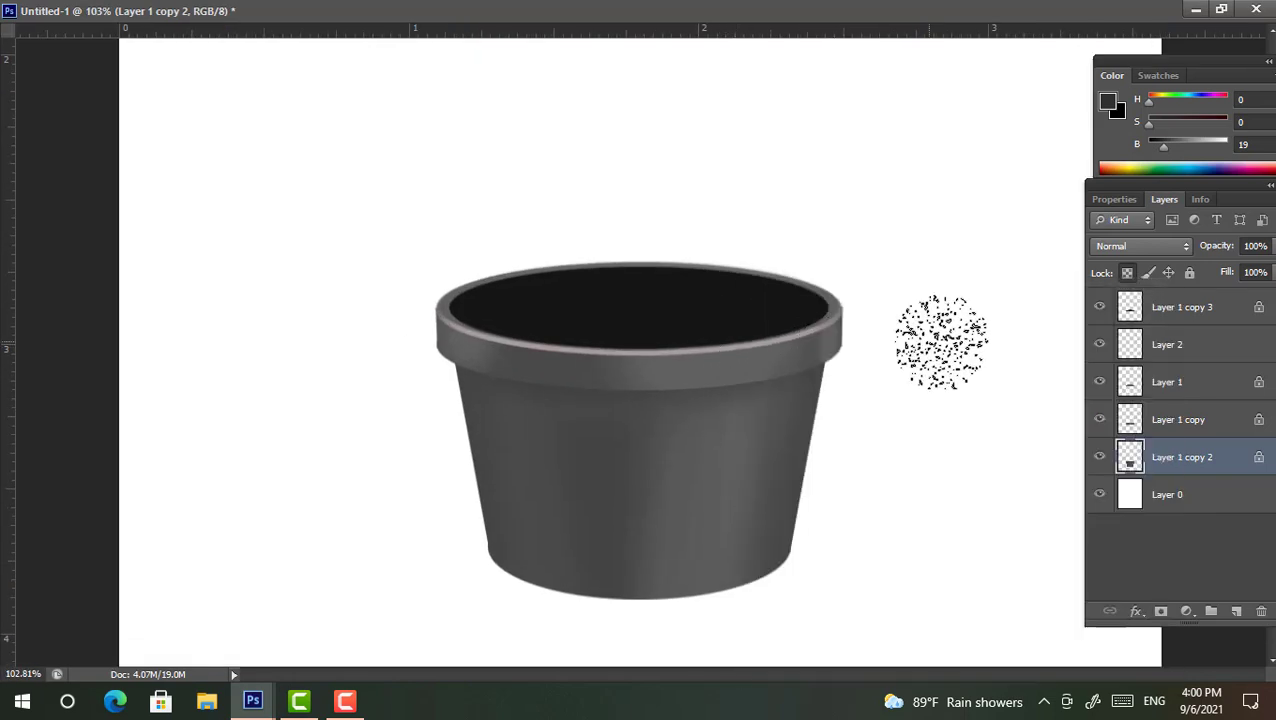
pyautogui.click(1180, 307)
pyautogui.keyDown('ctrl'); pyautogui.click(1130, 461); pyautogui.keyUp('ctrl')
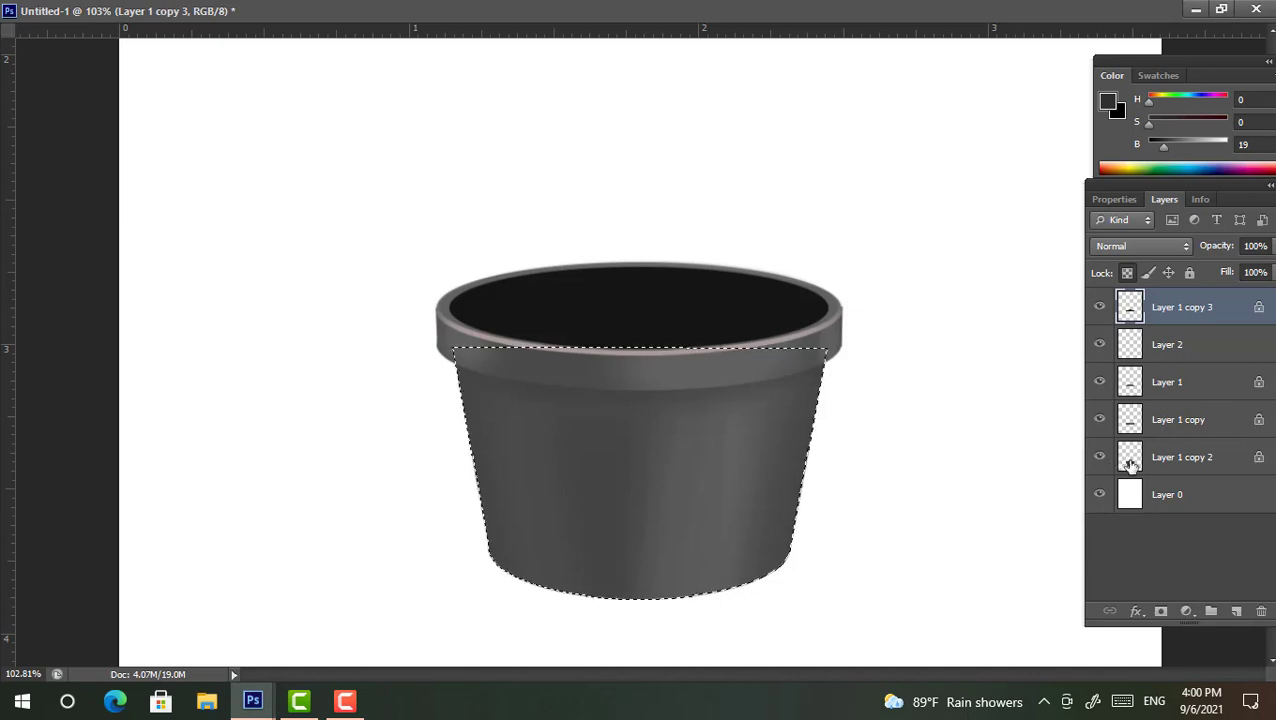
pyautogui.hotkey('ctrl', 'd')
pyautogui.keyDown('shift'); pyautogui.click(1202, 456); pyautogui.keyUp('shift')
pyautogui.hotkey('ctrl', 'alt', 'e')
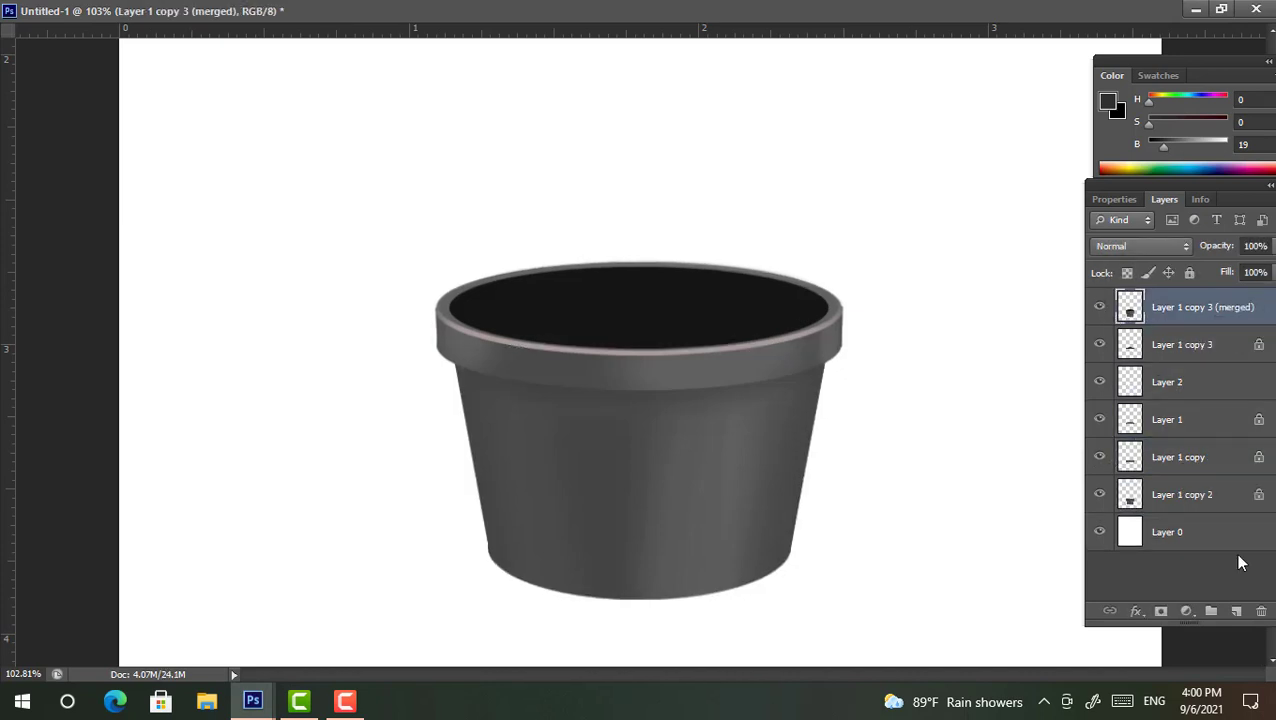
# Add an empty Layer 3 clipped to the merged pot and choose textured brush 3360
pyautogui.click(1236, 611)
pyautogui.keyDown('alt'); pyautogui.click(1222, 318); pyautogui.keyUp('alt')
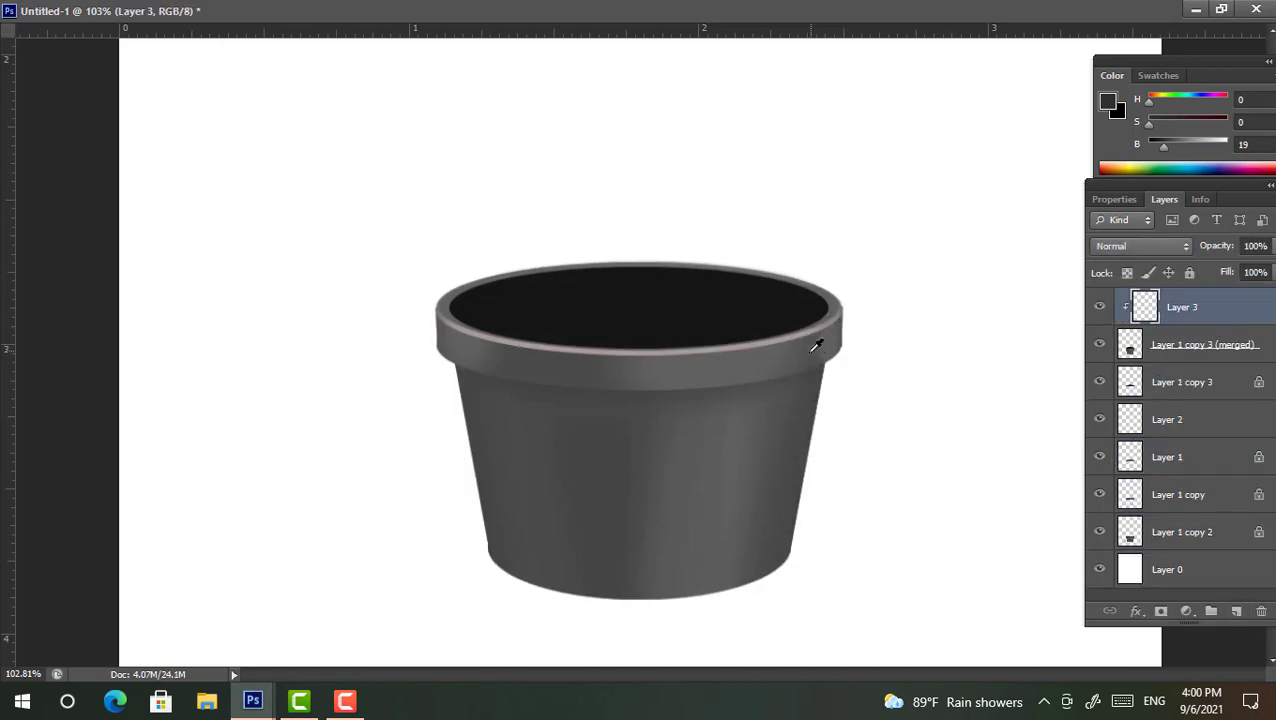
pyautogui.scroll(3, 749, 376)
pyautogui.rightClick(880, 303)
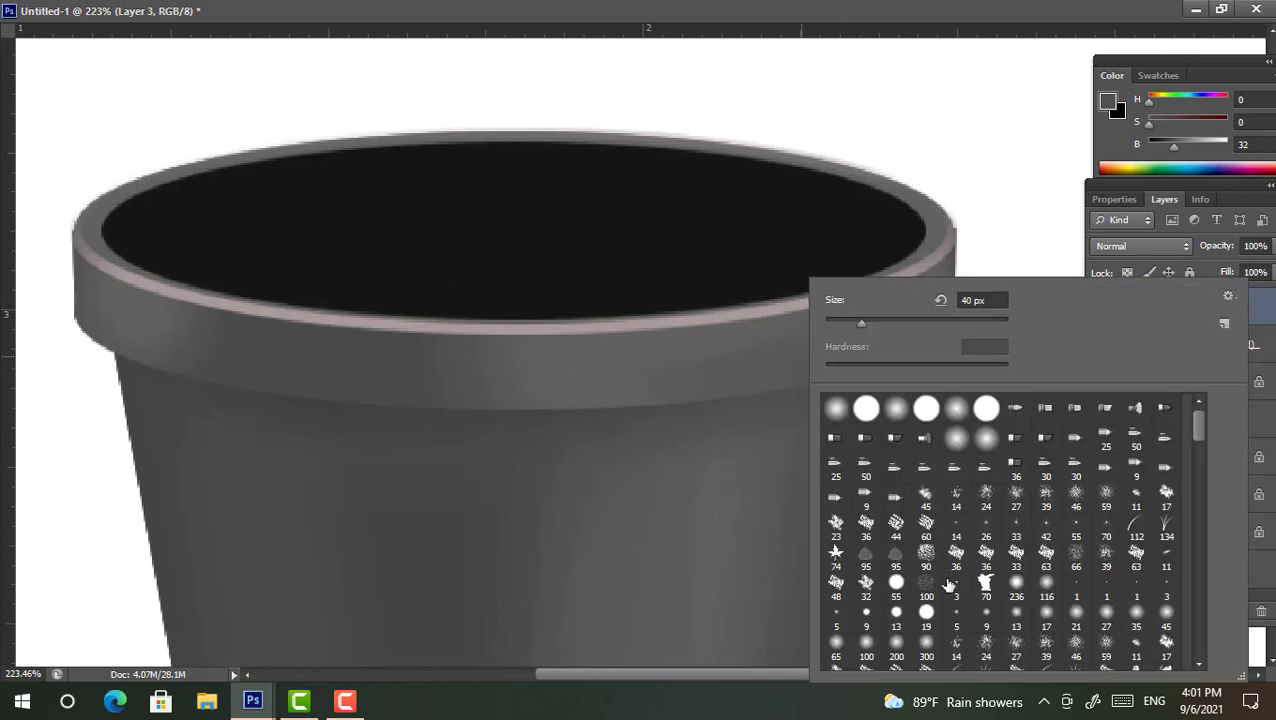
pyautogui.moveTo(1203, 445); pyautogui.dragTo(1210, 648)
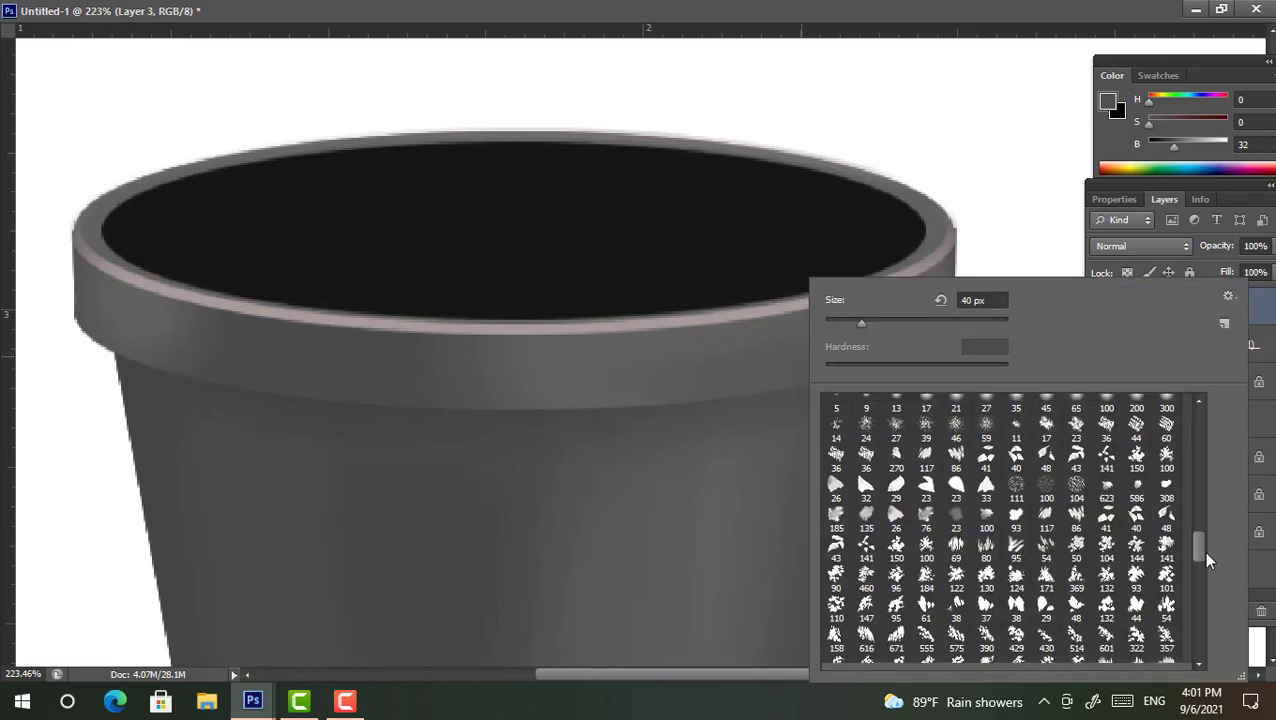
pyautogui.scroll(-3, 1145, 597)
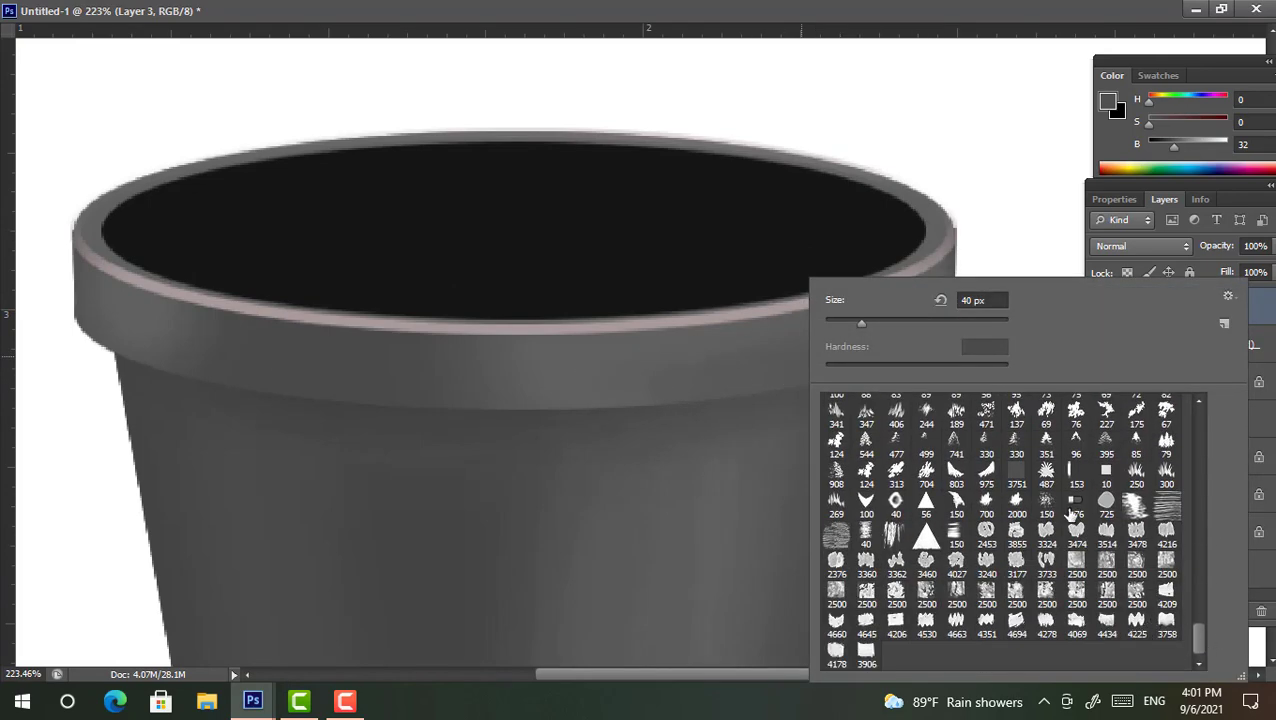
pyautogui.click(866, 565)
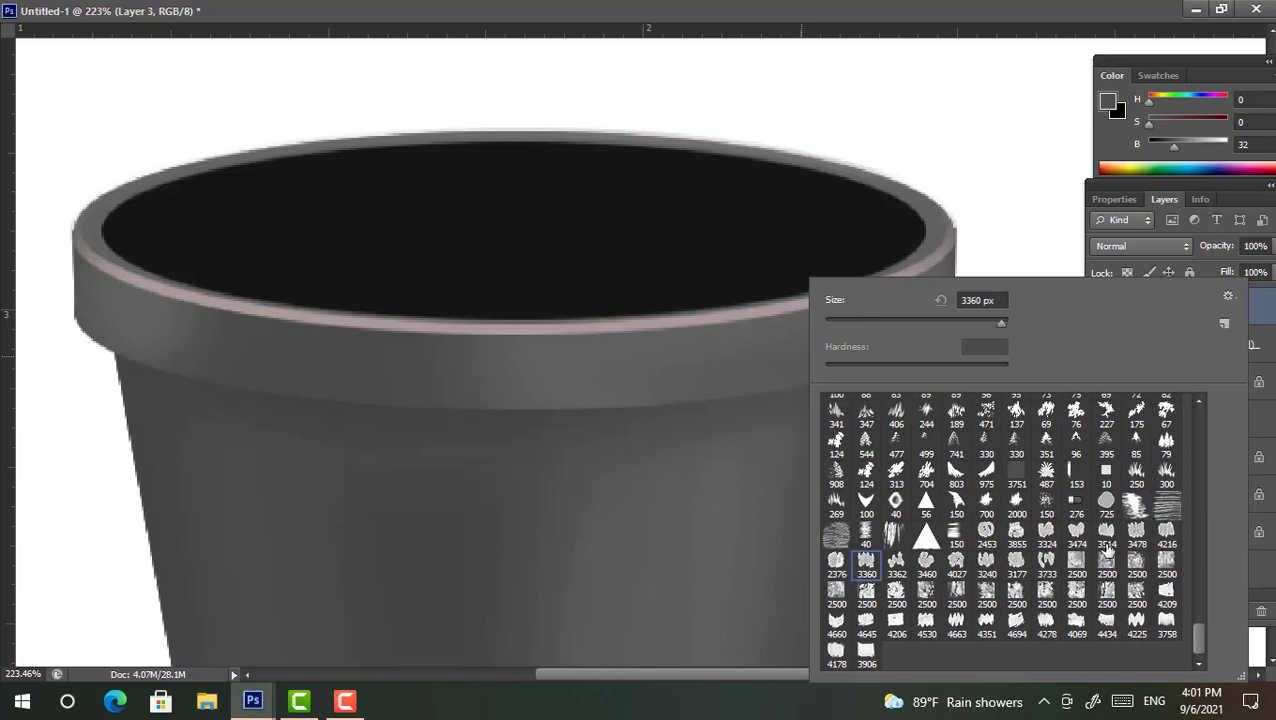
pyautogui.click(800, 365)
# Adjust the textured brush and paint dark grey speckles across the rim band and pot body
pyautogui.scroll(-5, 791, 381)
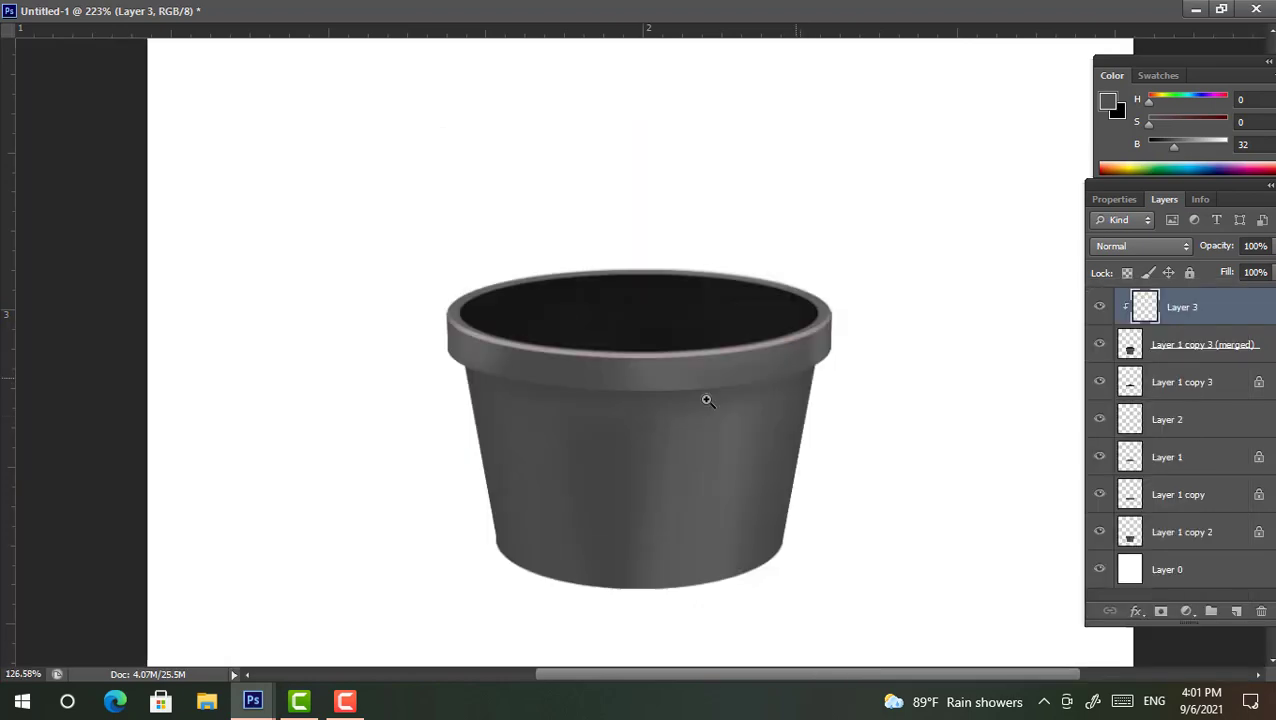
pyautogui.scroll(4, 699, 388)
pyautogui.moveTo(699, 388); pyautogui.dragTo(786, 390)
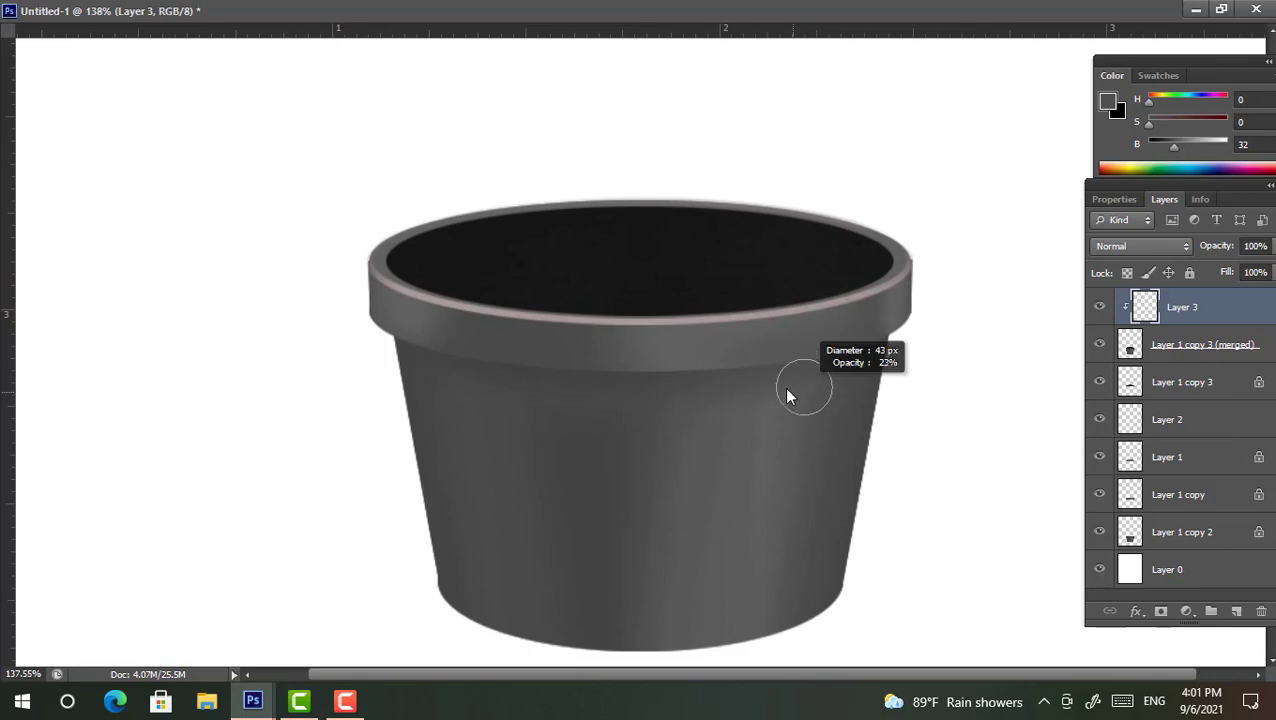
pyautogui.scroll(1, 818, 345)
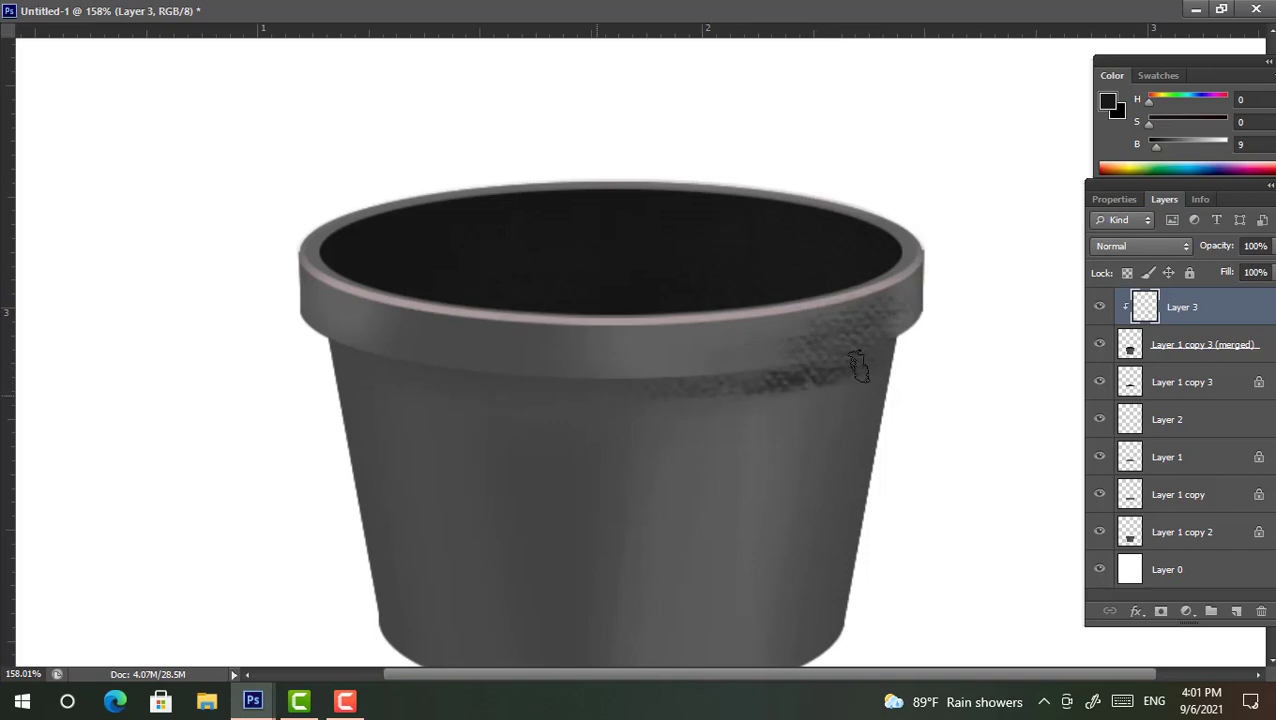
pyautogui.scroll(-1, 843, 345)
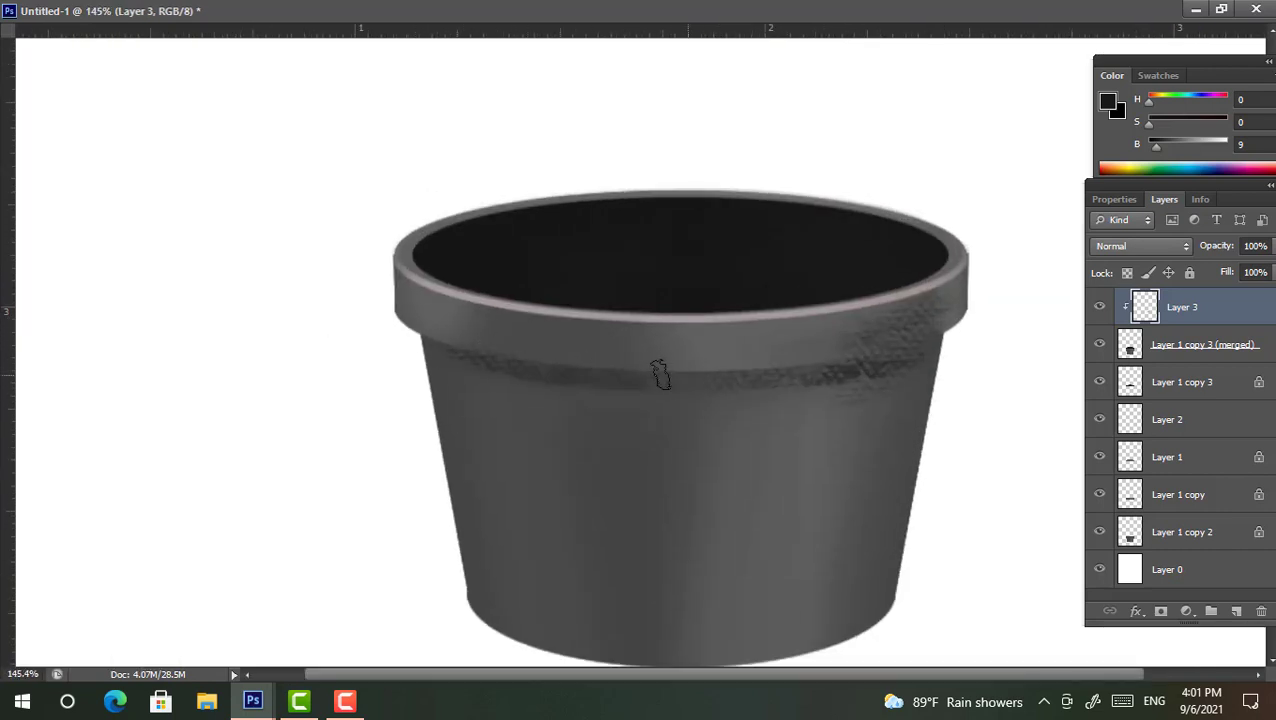
pyautogui.moveTo(584, 382); pyautogui.dragTo(623, 386)
pyautogui.moveTo(850, 407); pyautogui.dragTo(530, 533)
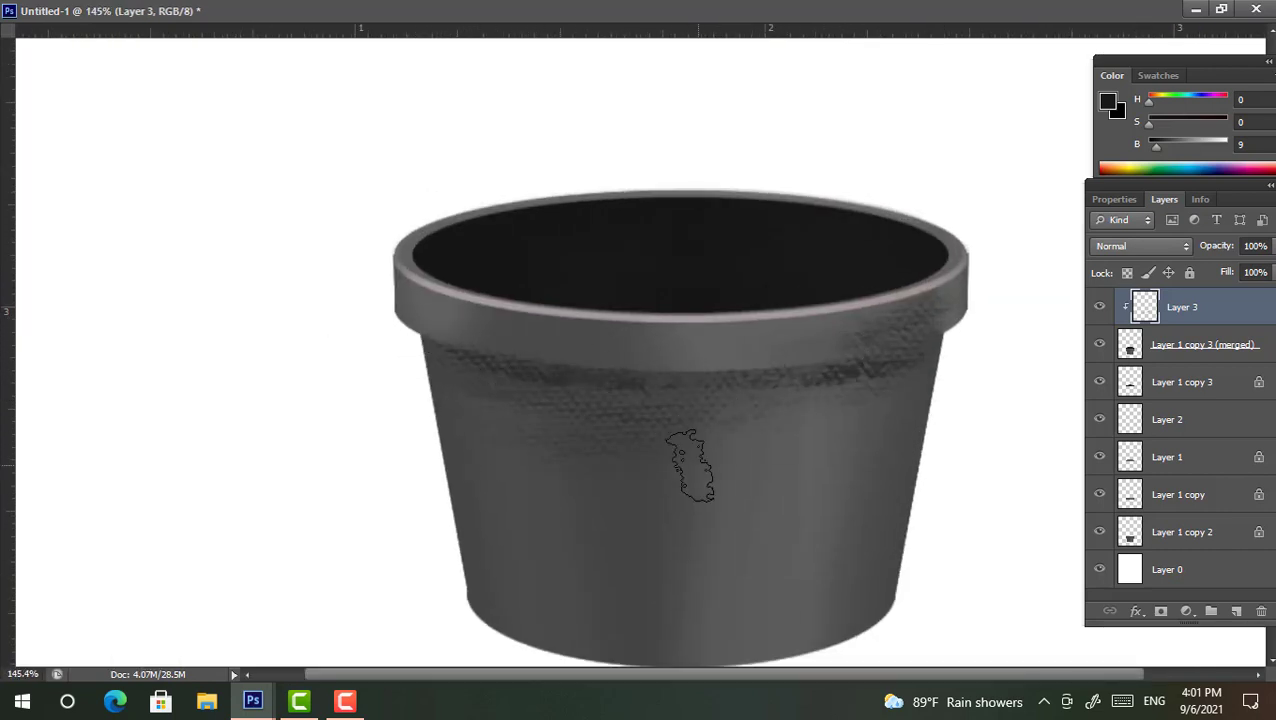
pyautogui.scroll(-3, 697, 593)
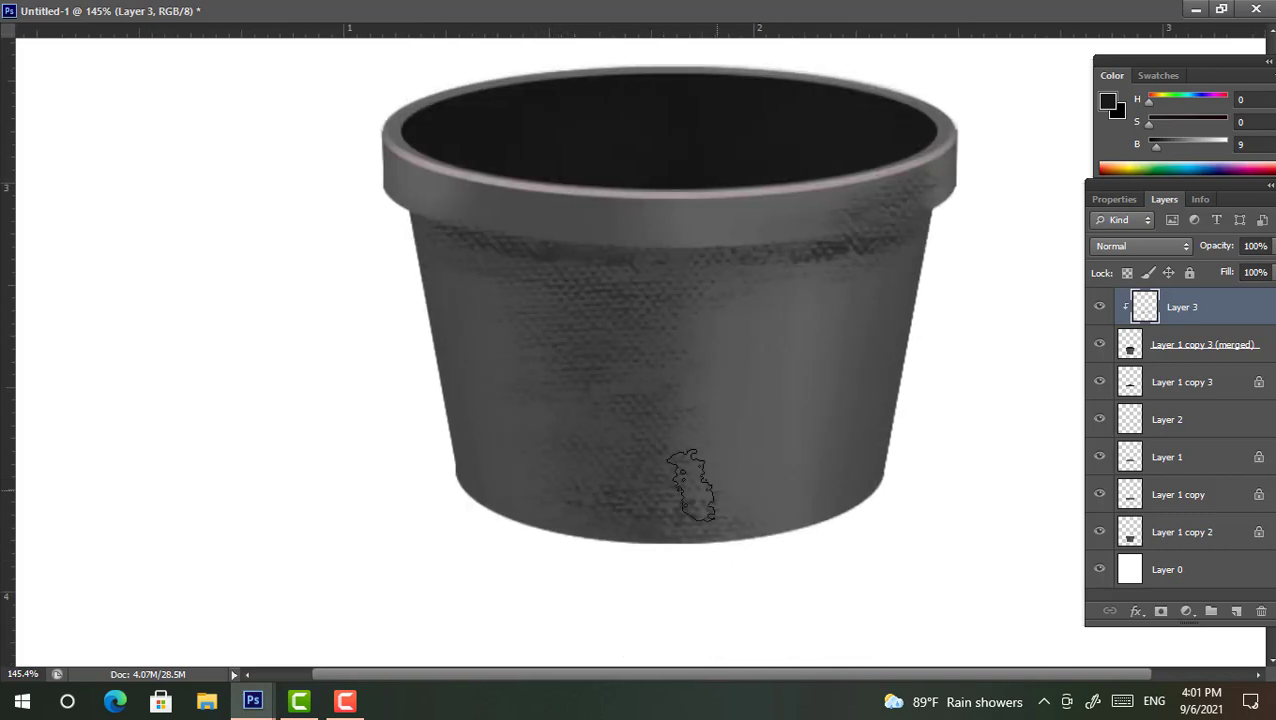
# Sample light grey from the rim and paint lighter texture down the pot's right side
pyautogui.click(1165, 147)
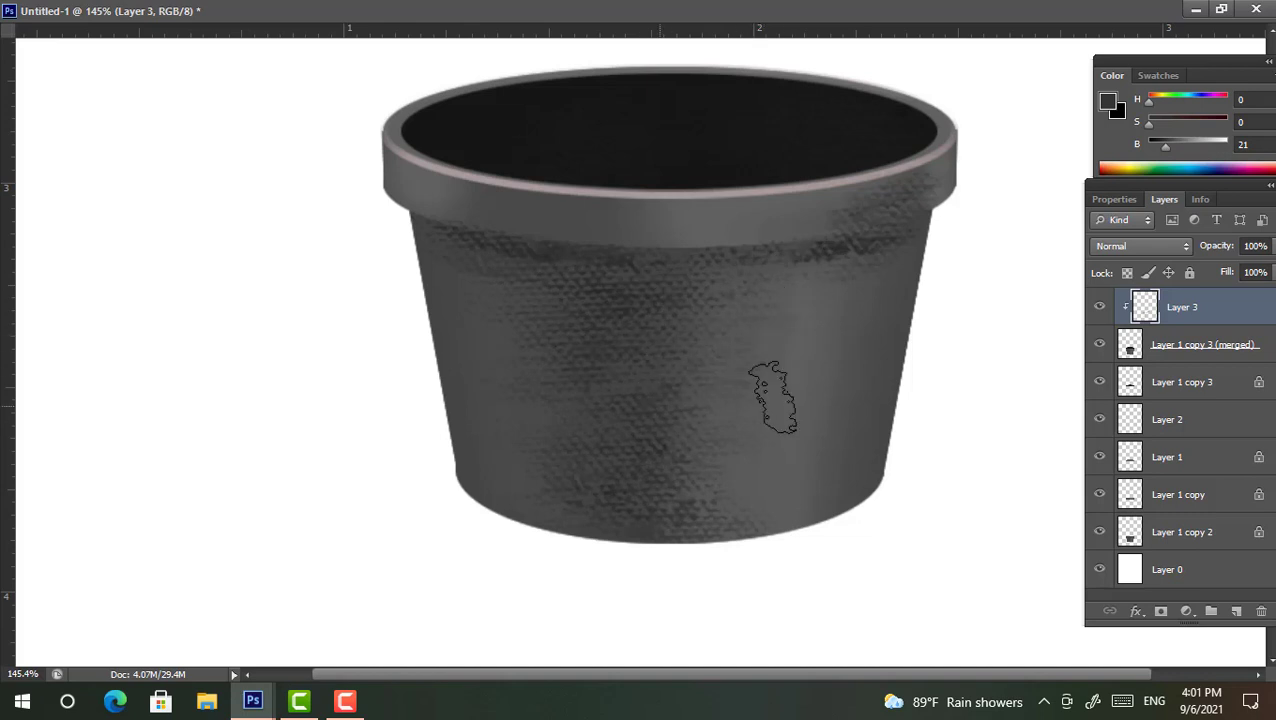
pyautogui.press('z')
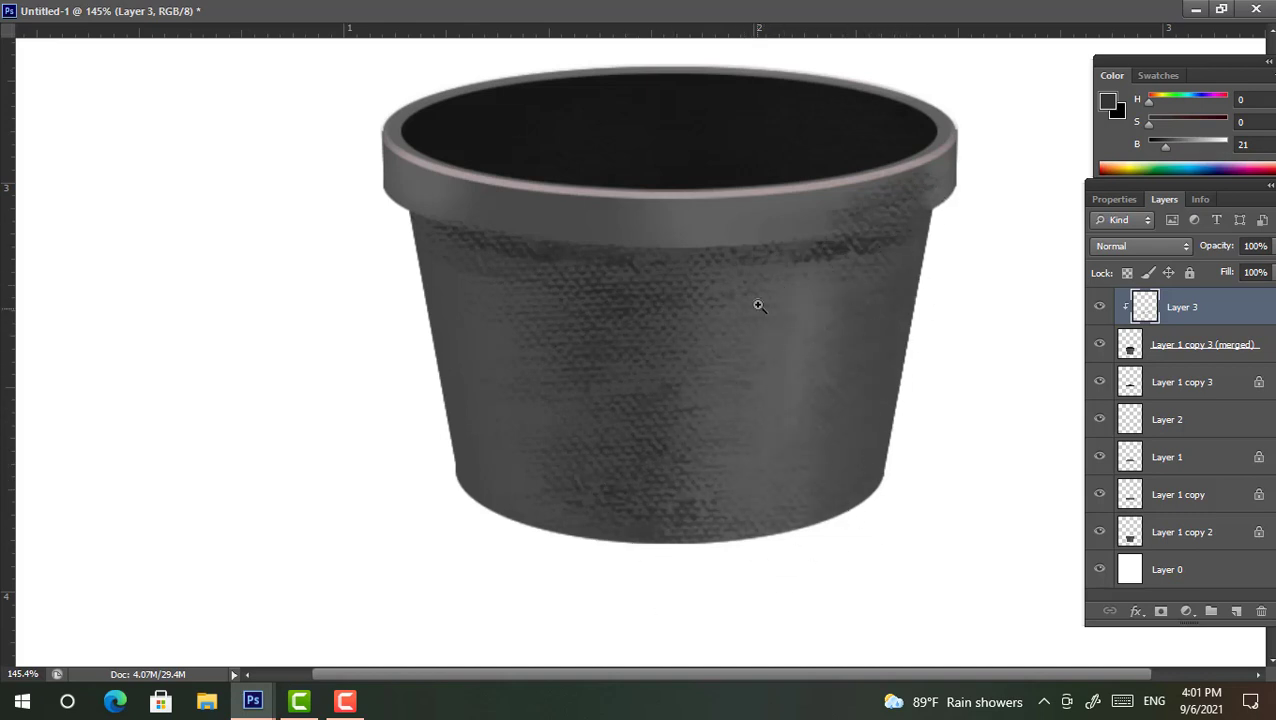
pyautogui.moveTo(759, 305); pyautogui.dragTo(544, 364)
pyautogui.press('b')
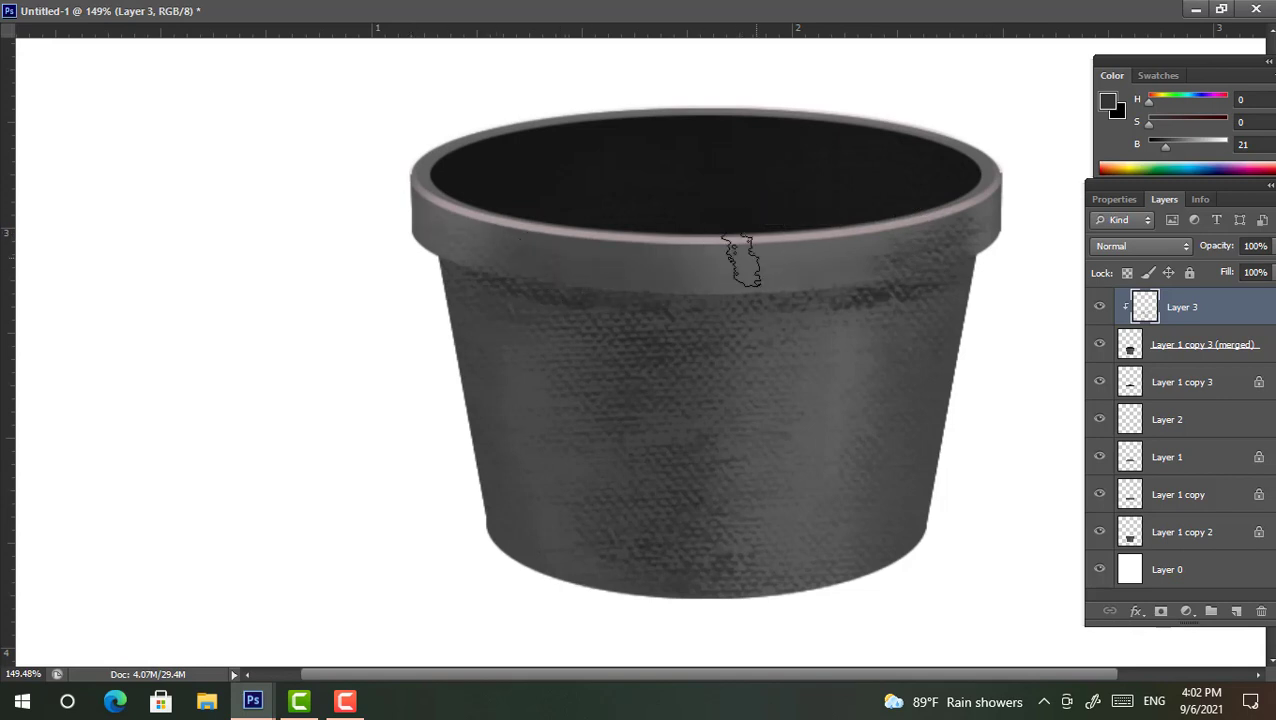
pyautogui.keyDown('alt'); pyautogui.click(874, 253); pyautogui.keyUp('alt')
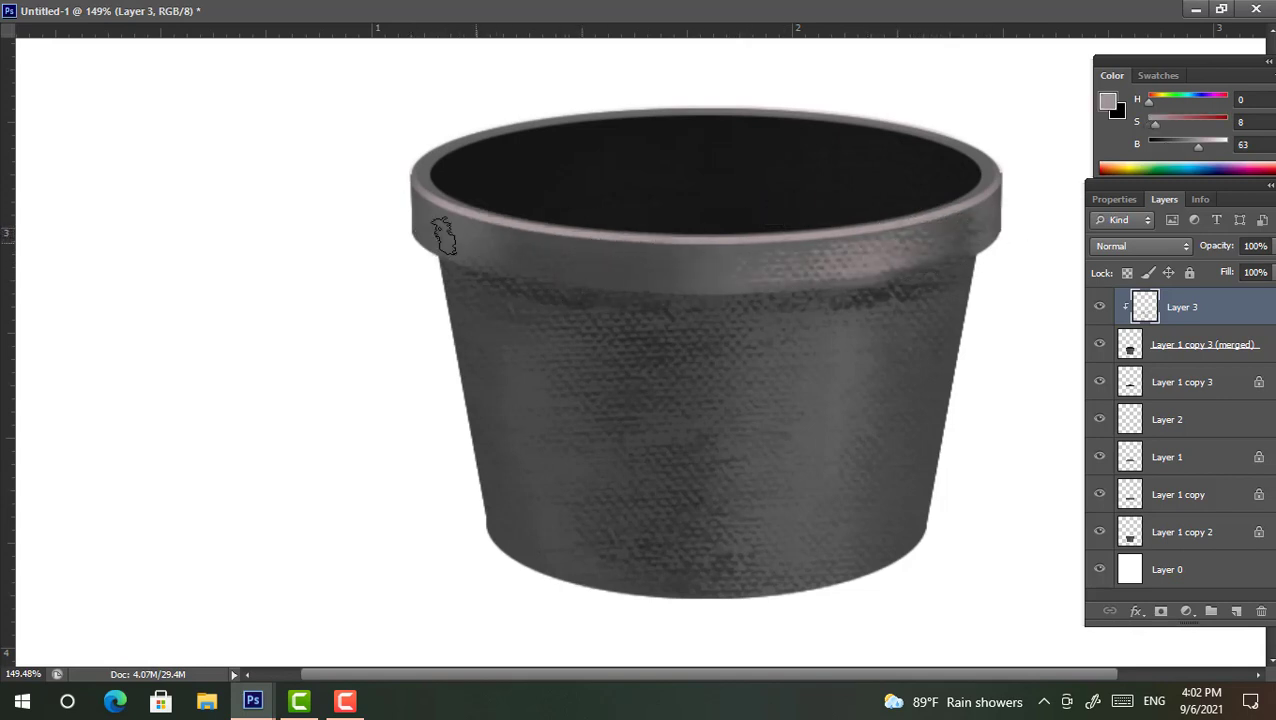
pyautogui.scroll(-5, 600, 265)
pyautogui.scroll(5, 715, 461)
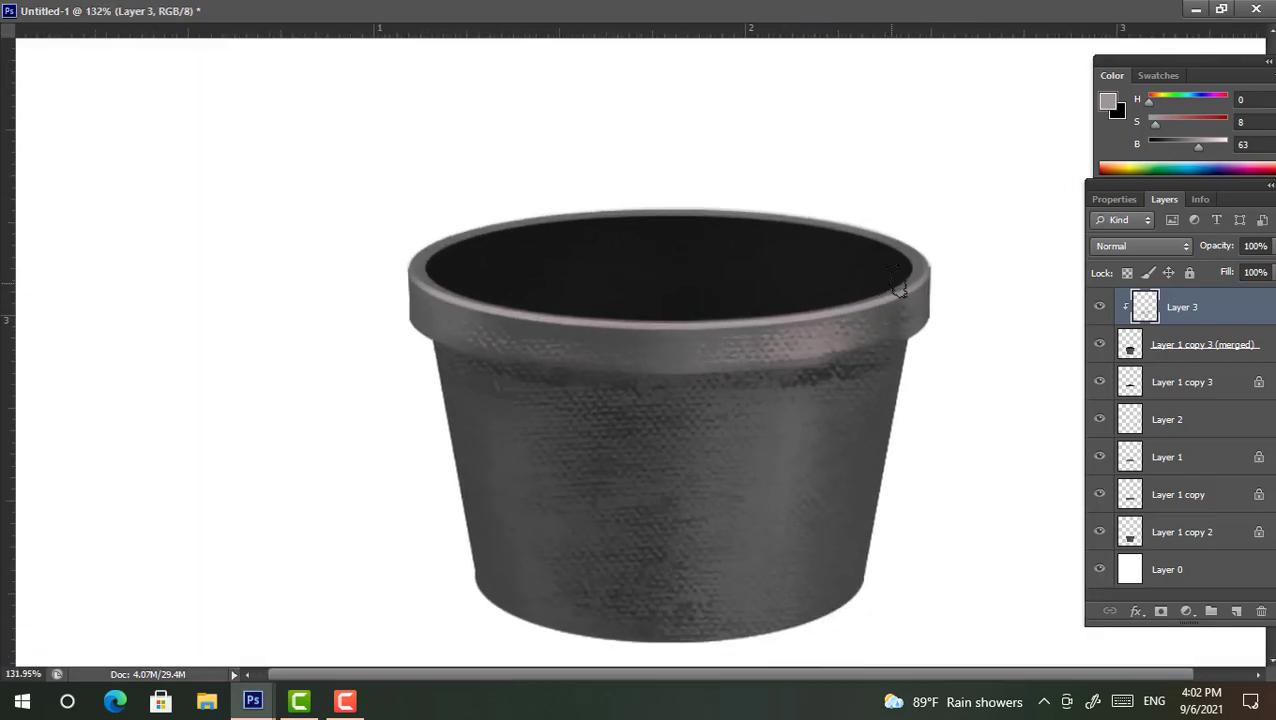
pyautogui.moveTo(793, 403); pyautogui.dragTo(760, 600)
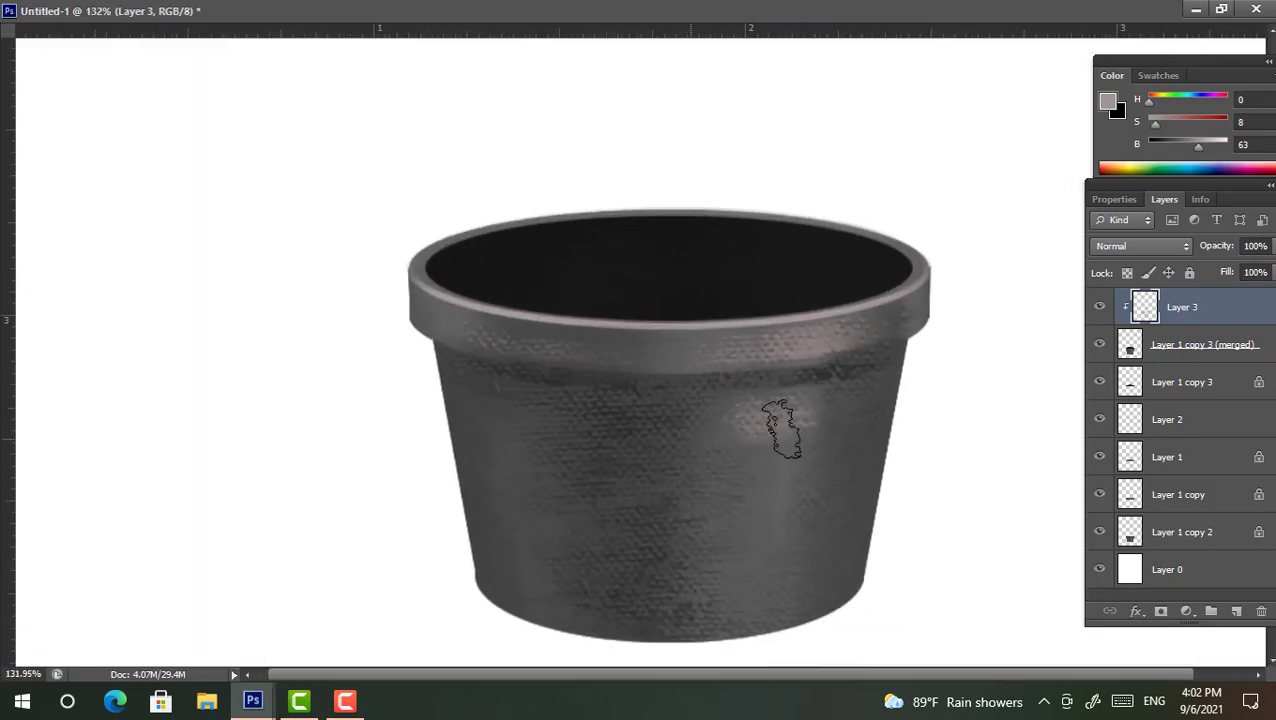
pyautogui.scroll(-5, 638, 353)
pyautogui.scroll(4, 709, 419)
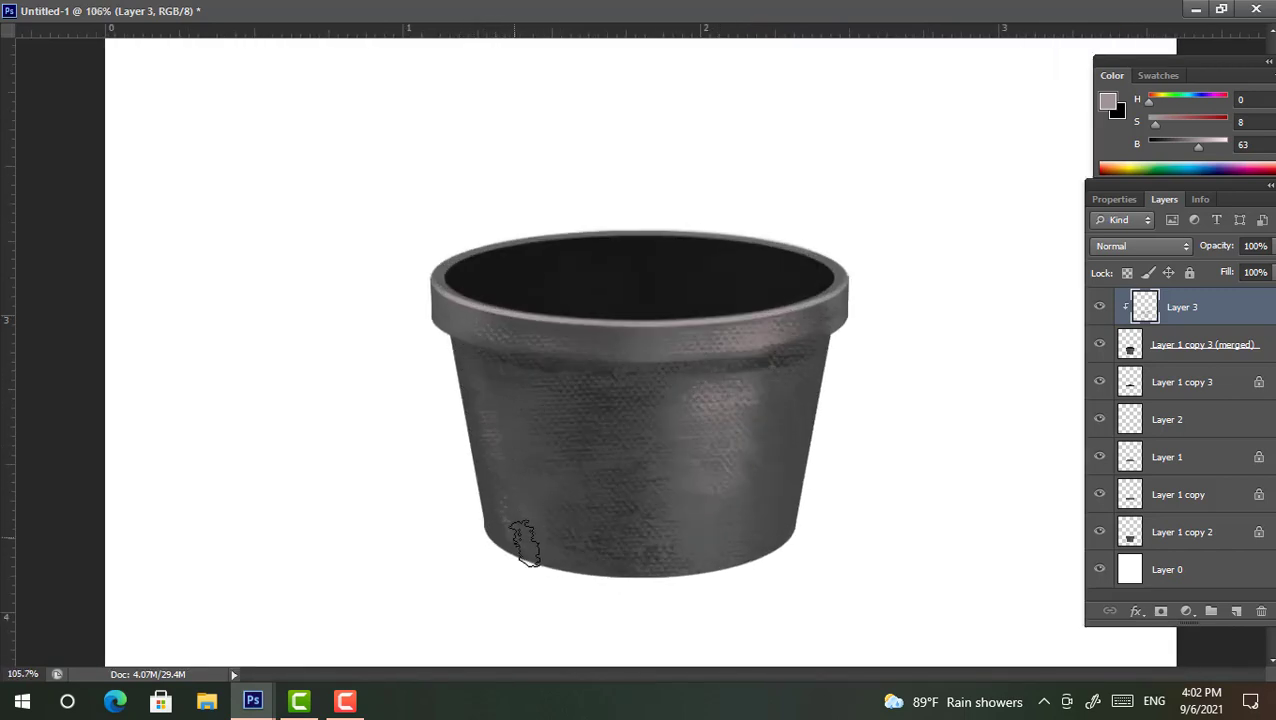
pyautogui.scroll(-5, 522, 543)
# Choose a larger textured brush, enlarge it and zoom out to show the whole pot
pyautogui.scroll(5, 646, 515)
pyautogui.rightClick(760, 300)
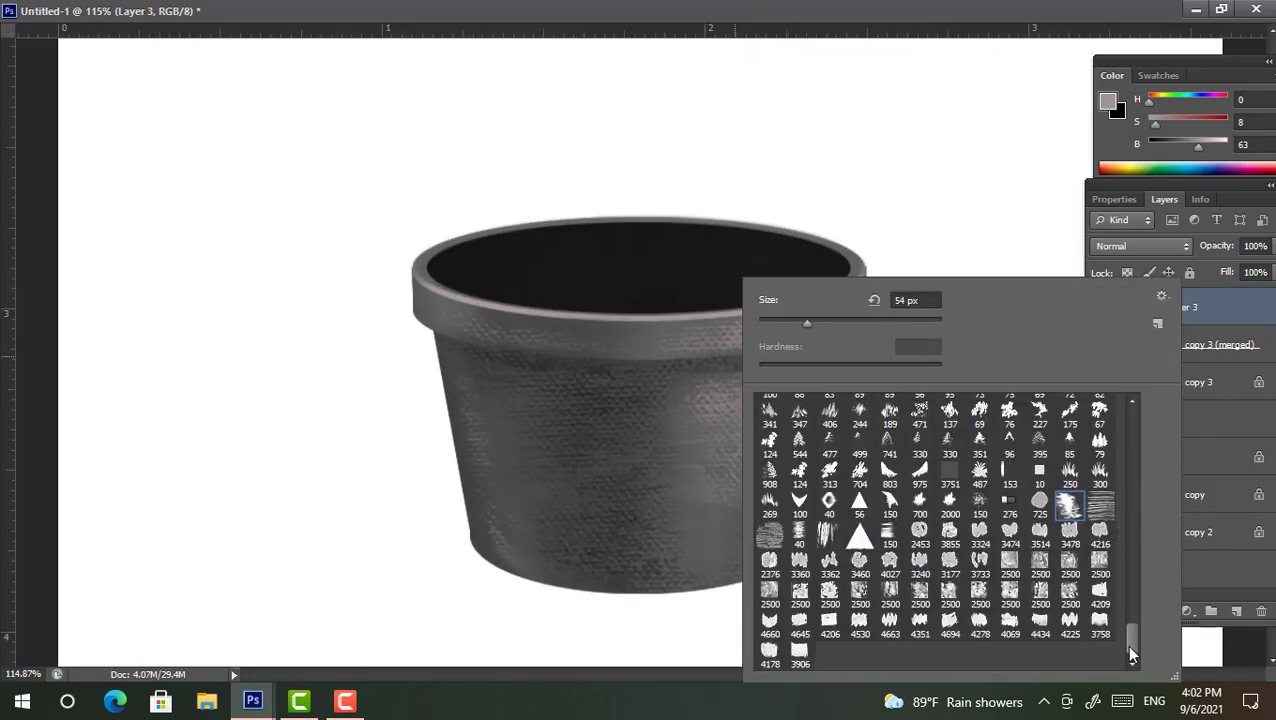
pyautogui.scroll(2, 925, 598)
pyautogui.scroll(-2, 1135, 643)
pyautogui.doubleClick(769, 565)
pyautogui.moveTo(729, 391); pyautogui.dragTo(573, 427)
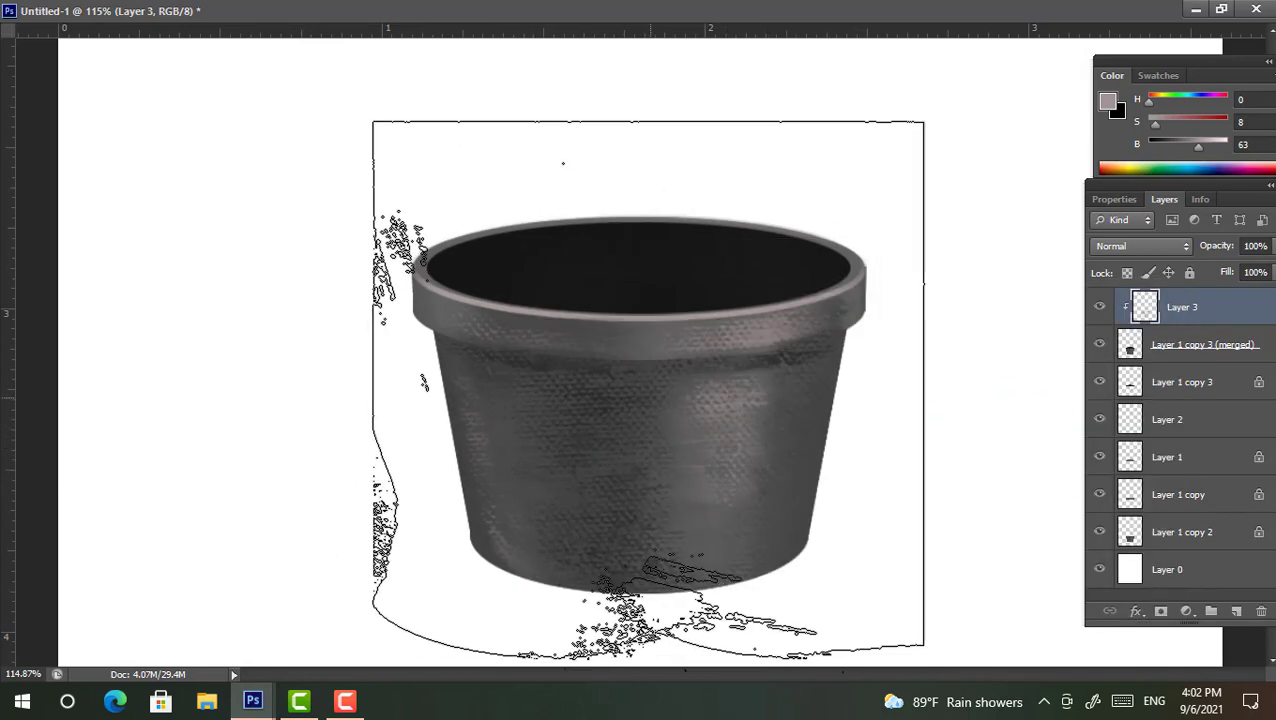
pyautogui.moveTo(760, 390)
pyautogui.mouseDown()
pyautogui.moveTo(662, 388)
pyautogui.moveTo(719, 490)
pyautogui.moveTo(750, 490)
pyautogui.mouseUp()
# Add clipped Layer 4 and paint terracotta orange over the whole pot
pyautogui.click(1236, 611)
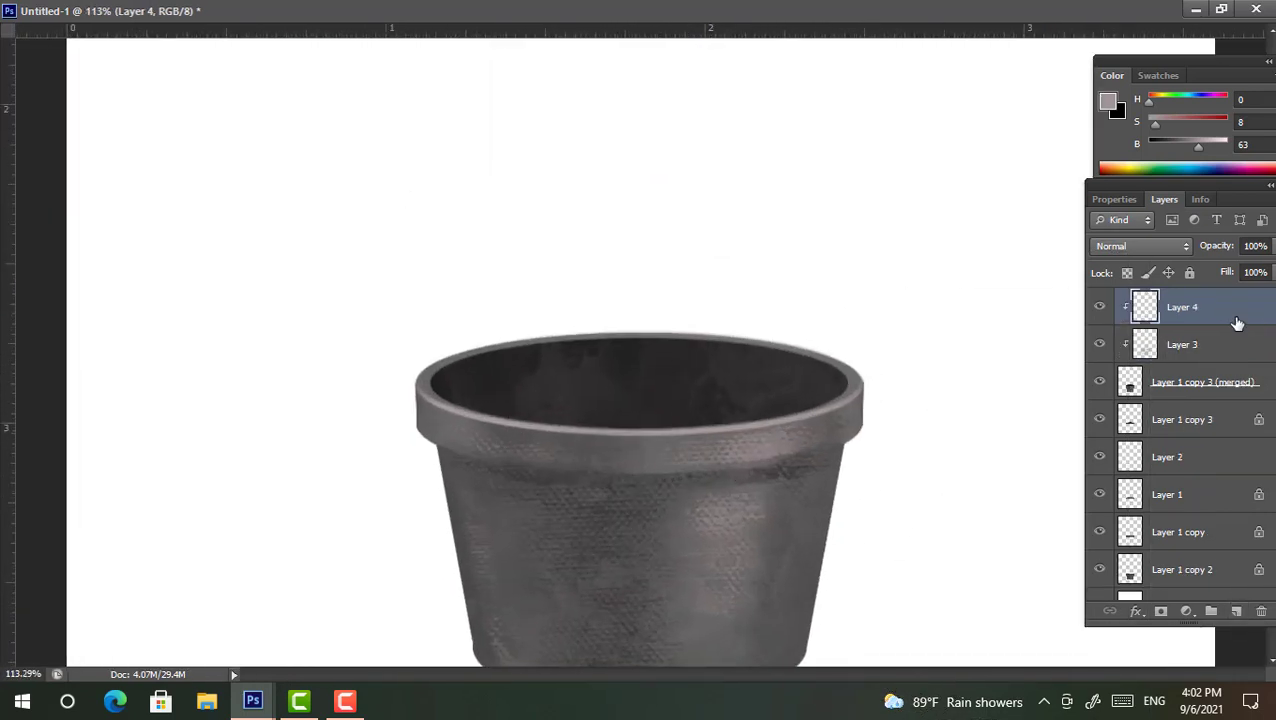
pyautogui.scroll(-2, 740, 385)
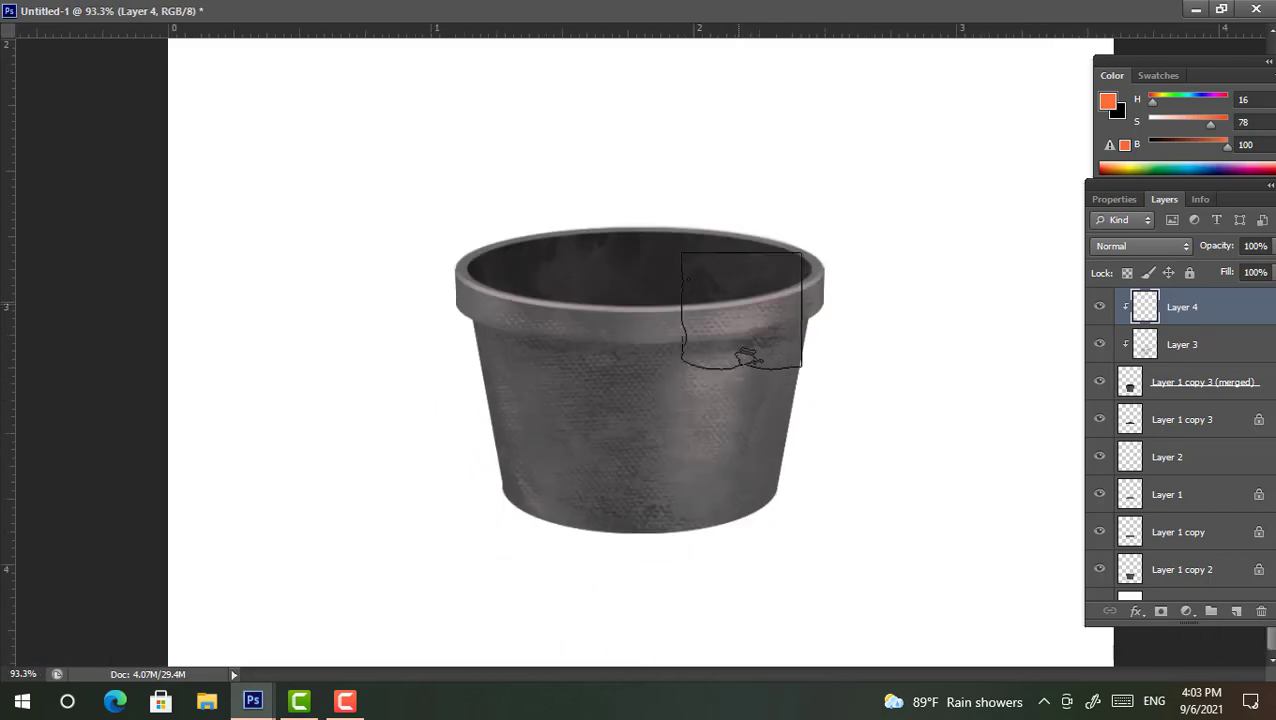
pyautogui.rightClick(738, 281)
pyautogui.press('Return')
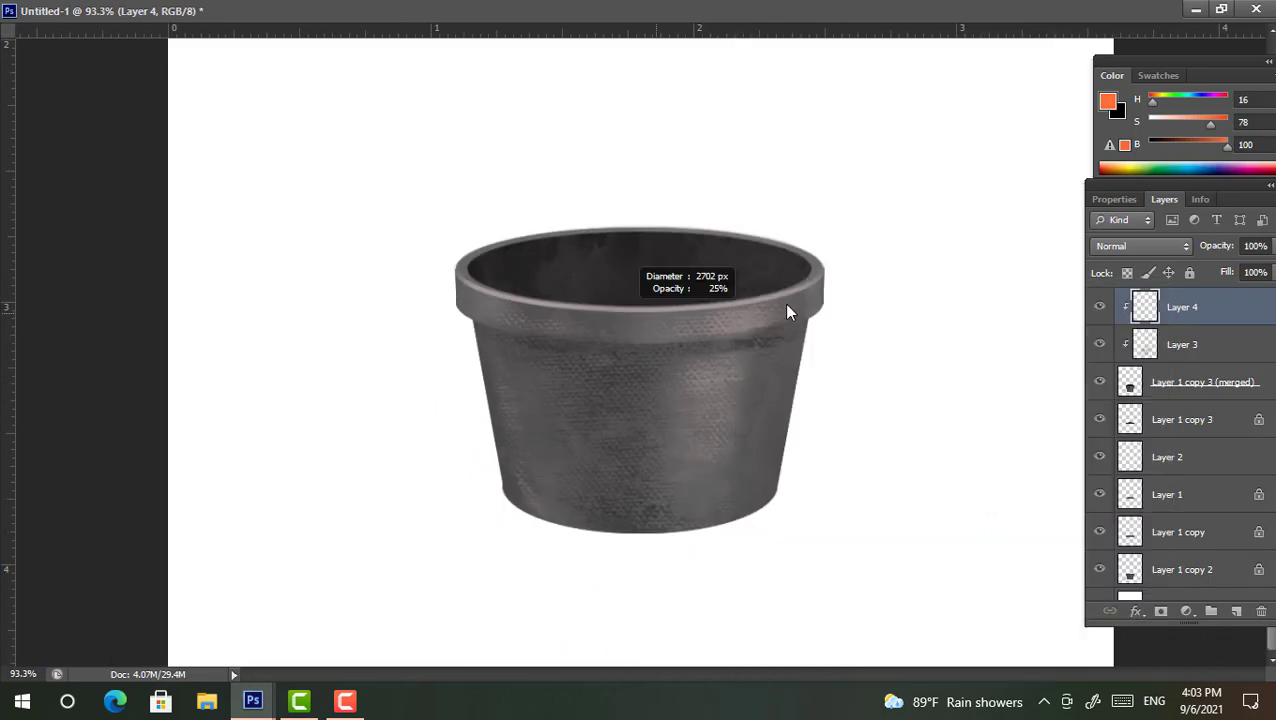
pyautogui.click(615, 360)
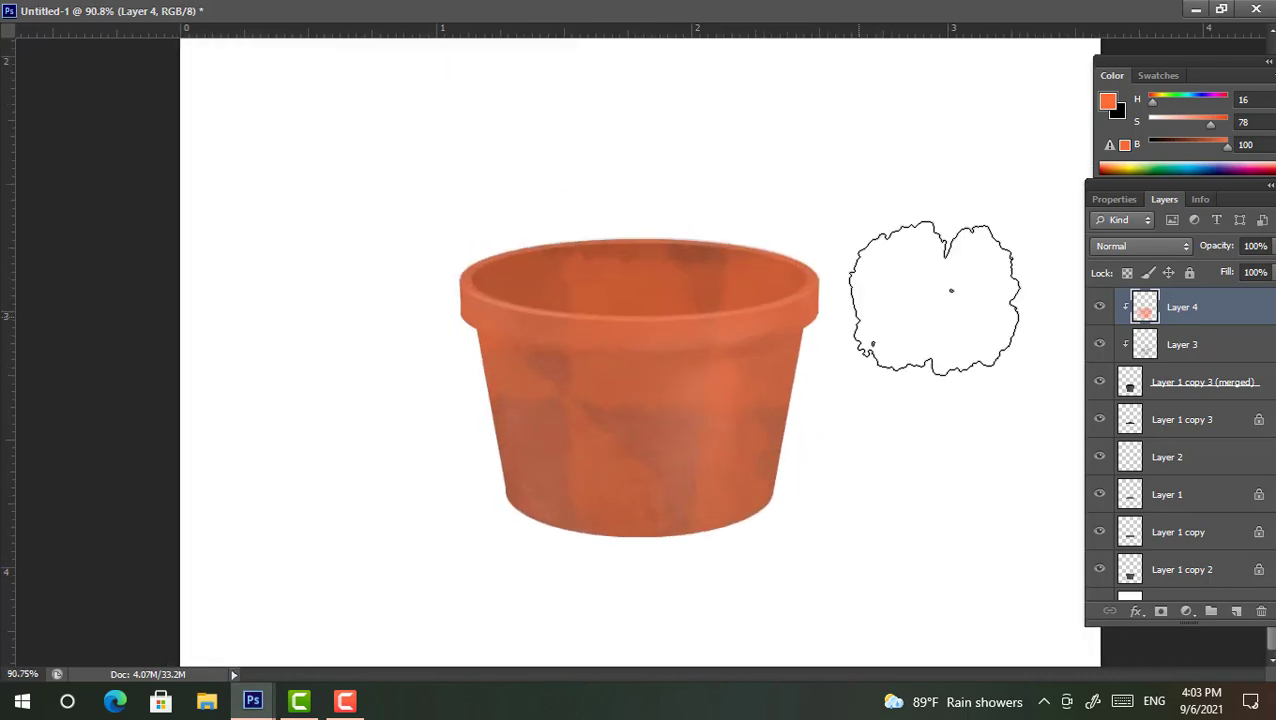
# Set Layer 4 to Overlay, duplicate it and set the copy to Multiply
pyautogui.click(1130, 246)
pyautogui.click(1124, 233)
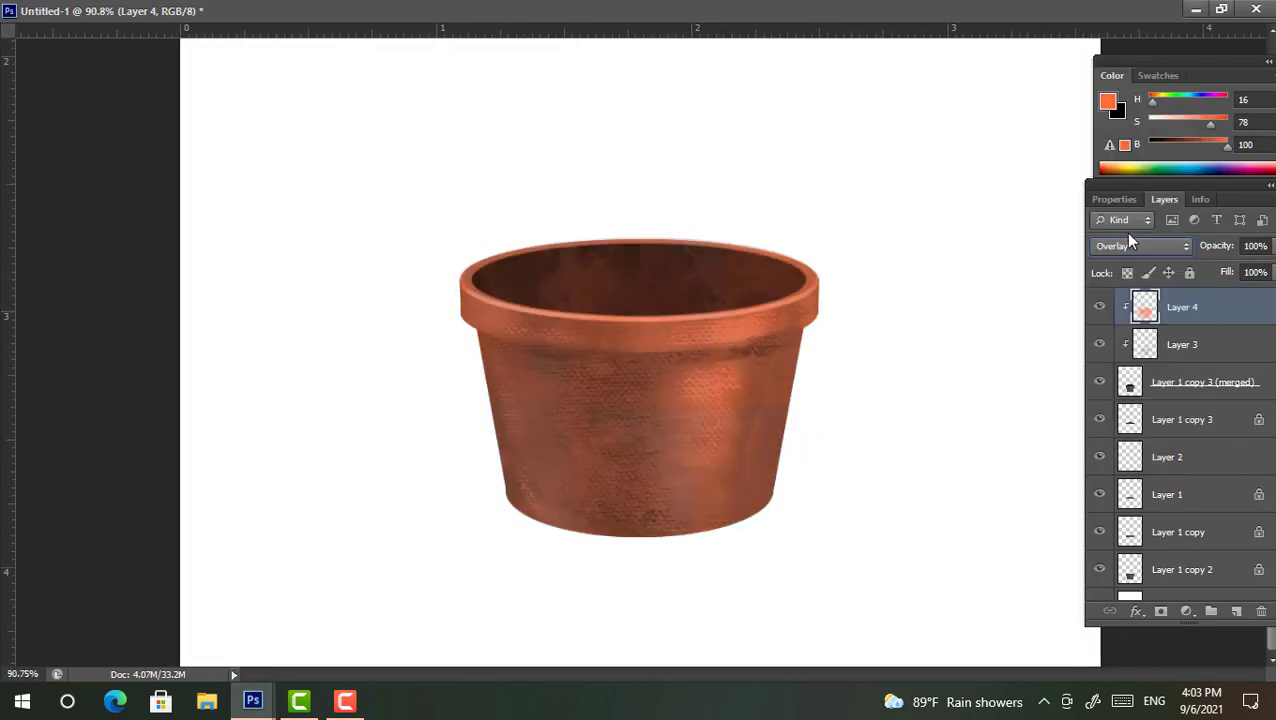
pyautogui.scroll(-5, 700, 320)
pyautogui.scroll(5, 644, 345)
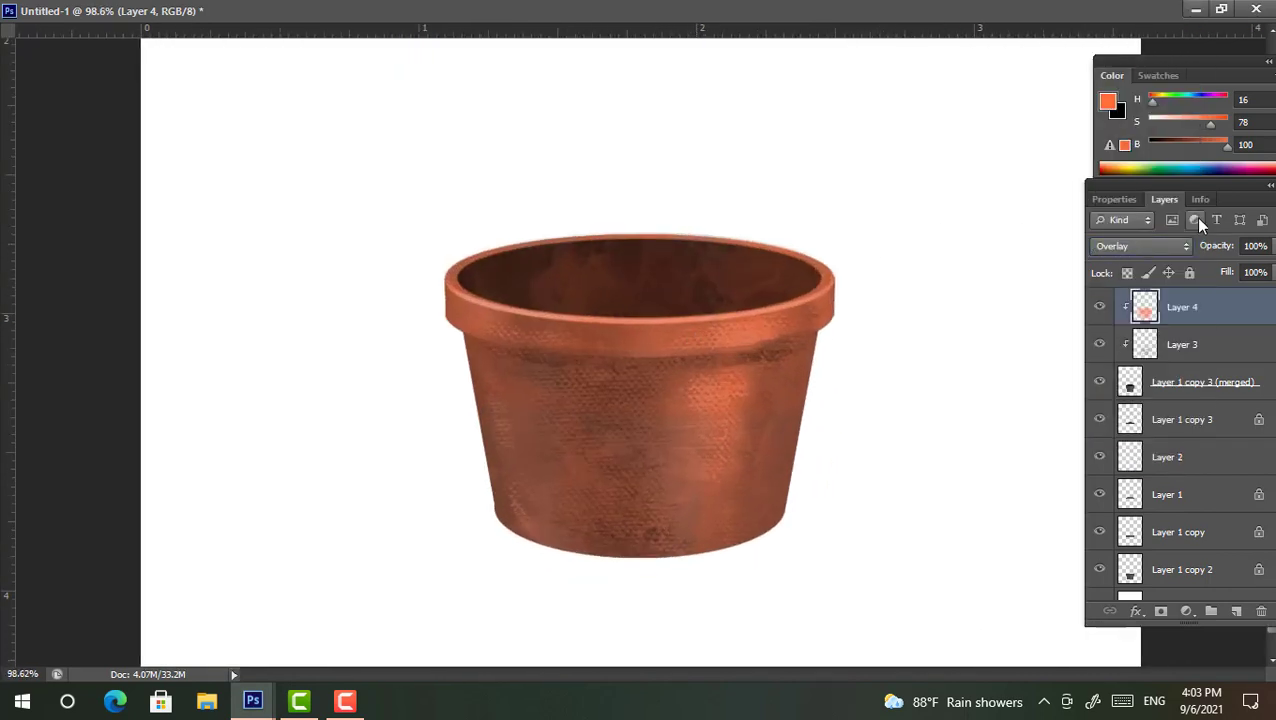
pyautogui.hotkey('ctrl', 'j')
pyautogui.moveTo(1200, 307)
pyautogui.mouseDown()
pyautogui.moveTo(1200, 352)
pyautogui.moveTo(1200, 302)
pyautogui.mouseUp()
pyautogui.click(1150, 246)
pyautogui.click(1117, 70)
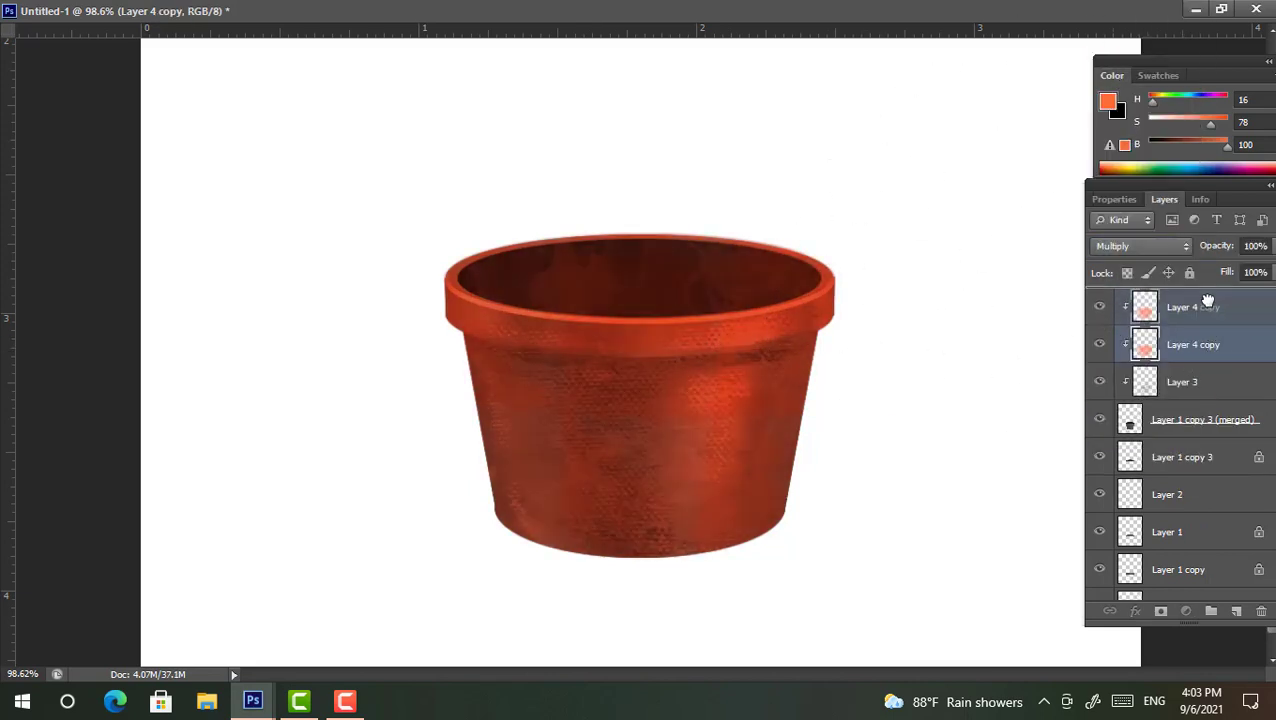
# Try Color, Linear Dodge (Add) and Darker Color blend modes on Layer 4 copy
pyautogui.click(1145, 246)
pyautogui.click(1128, 452)
pyautogui.click(1145, 246)
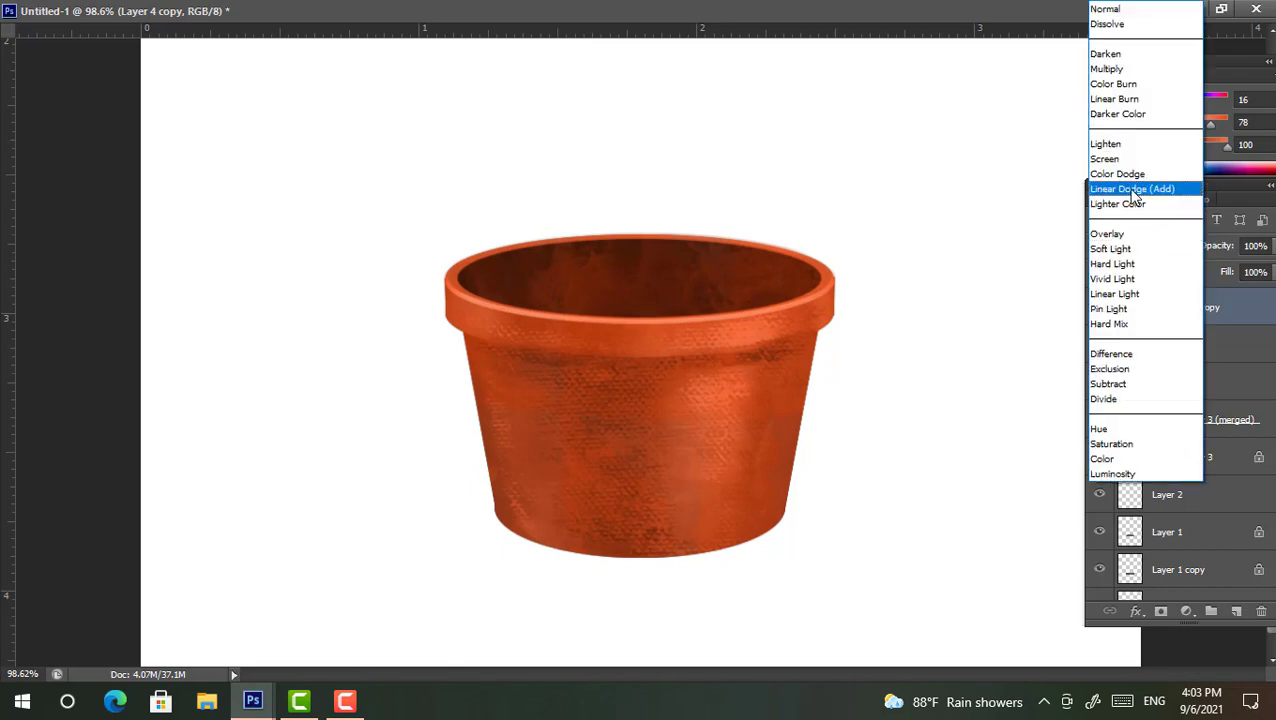
pyautogui.click(1115, 188)
pyautogui.click(1141, 249)
pyautogui.click(1118, 118)
pyautogui.scroll(-5, 712, 304)
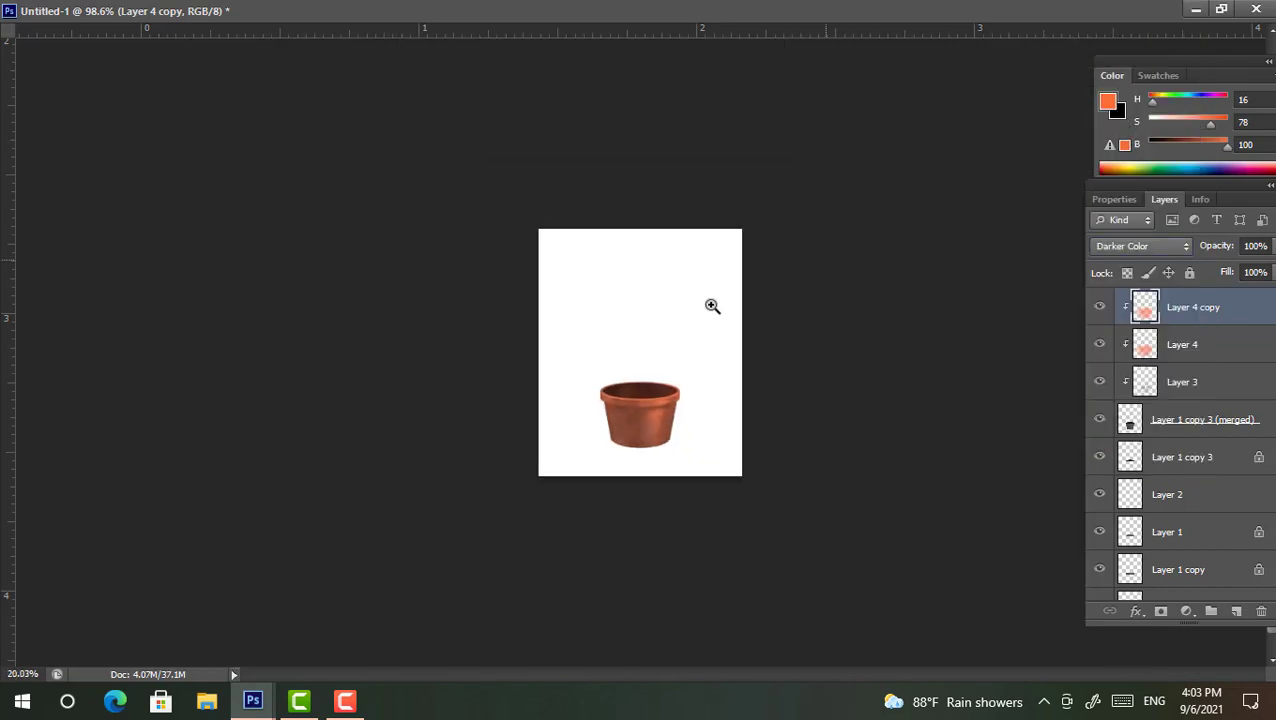
pyautogui.scroll(6, 788, 541)
# Add a new empty Layer 5 and choose a brush
pyautogui.click(1237, 613)
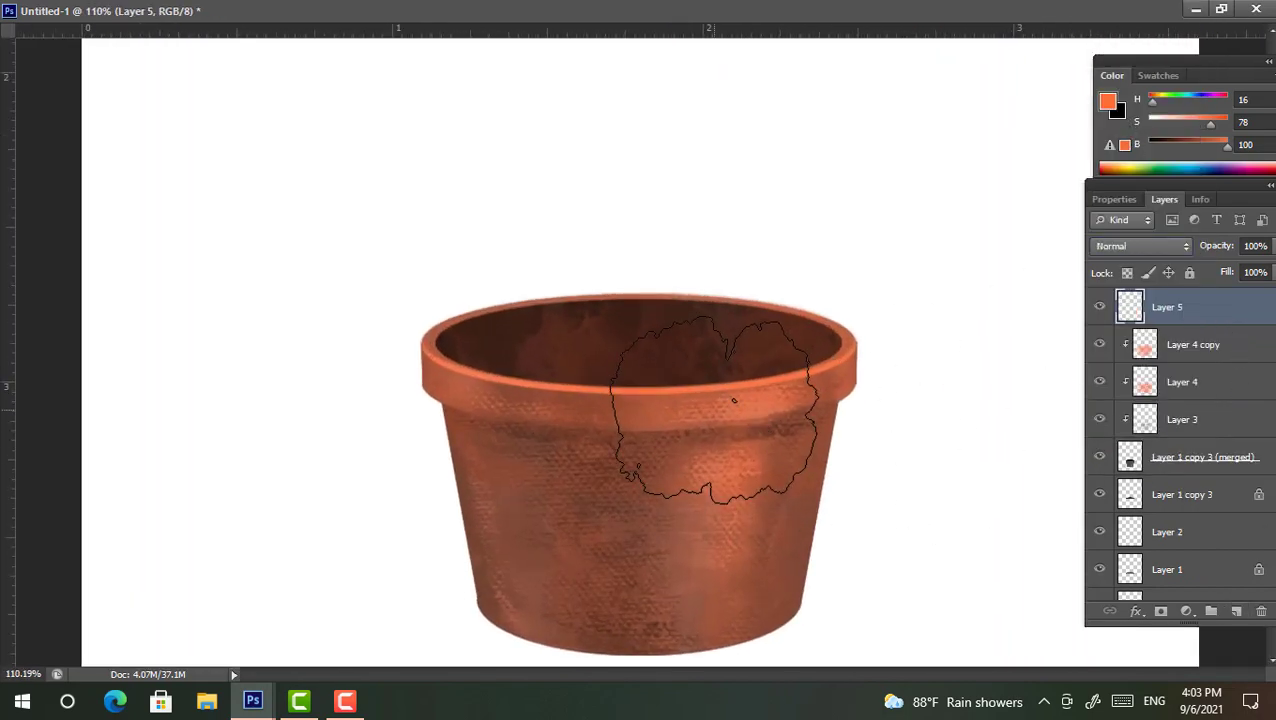
pyautogui.rightClick(716, 280)
pyautogui.scroll(3, 1108, 641)
pyautogui.doubleClick(790, 410)
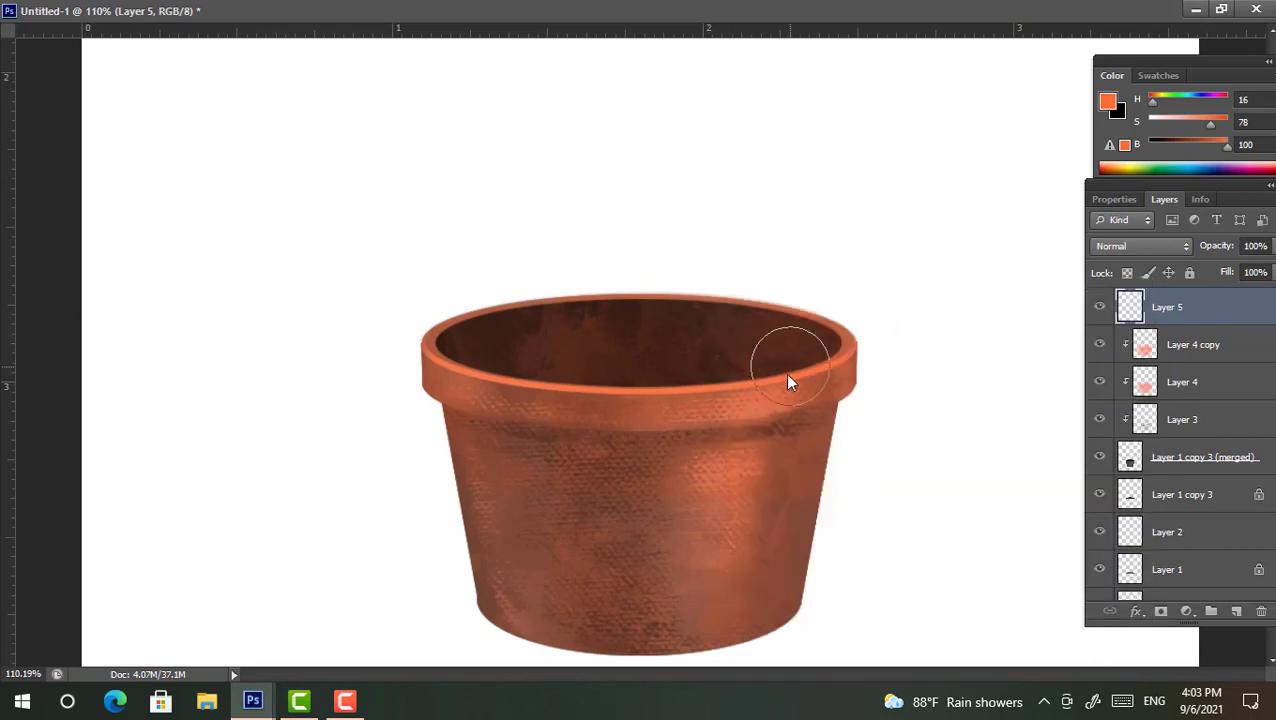
pyautogui.scroll(3, 775, 393)
# Toggle Layer 4's visibility to compare and set it back to Normal blending
pyautogui.click(1186, 344)
pyautogui.click(1100, 381)
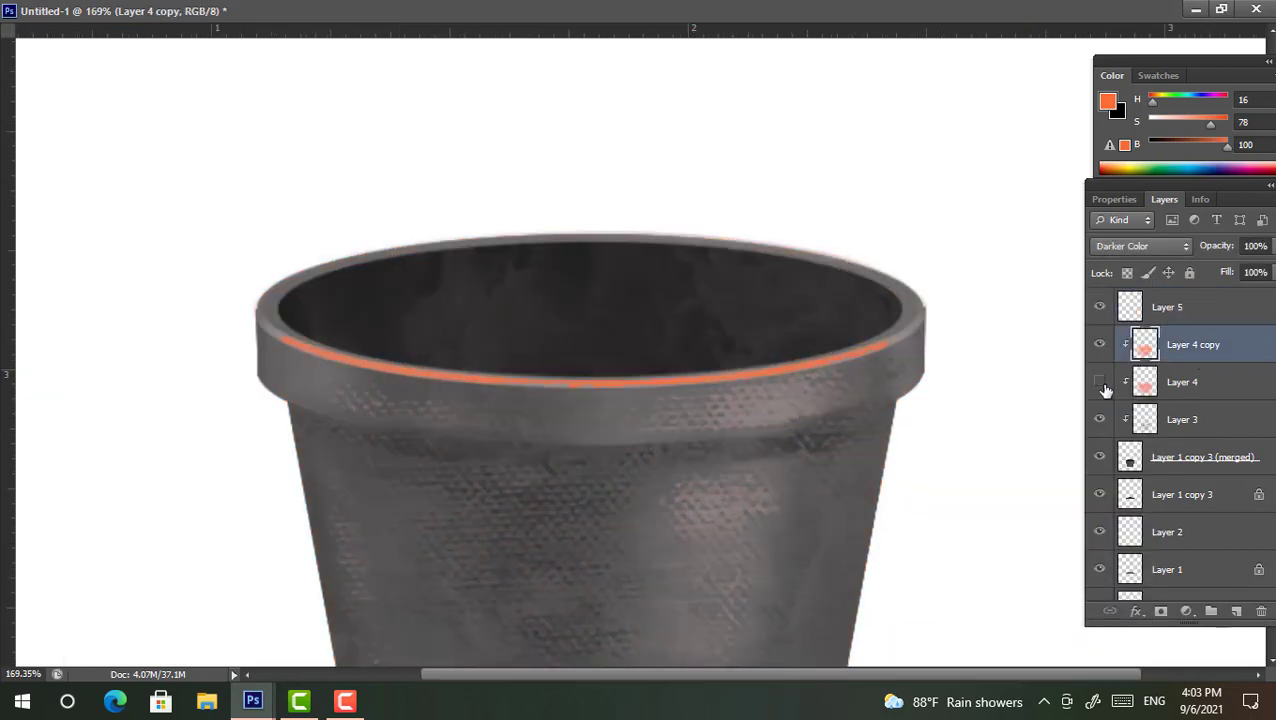
pyautogui.click(1100, 381)
pyautogui.click(1182, 381)
pyautogui.click(1140, 246)
pyautogui.click(1105, 9)
pyautogui.click(1100, 381)
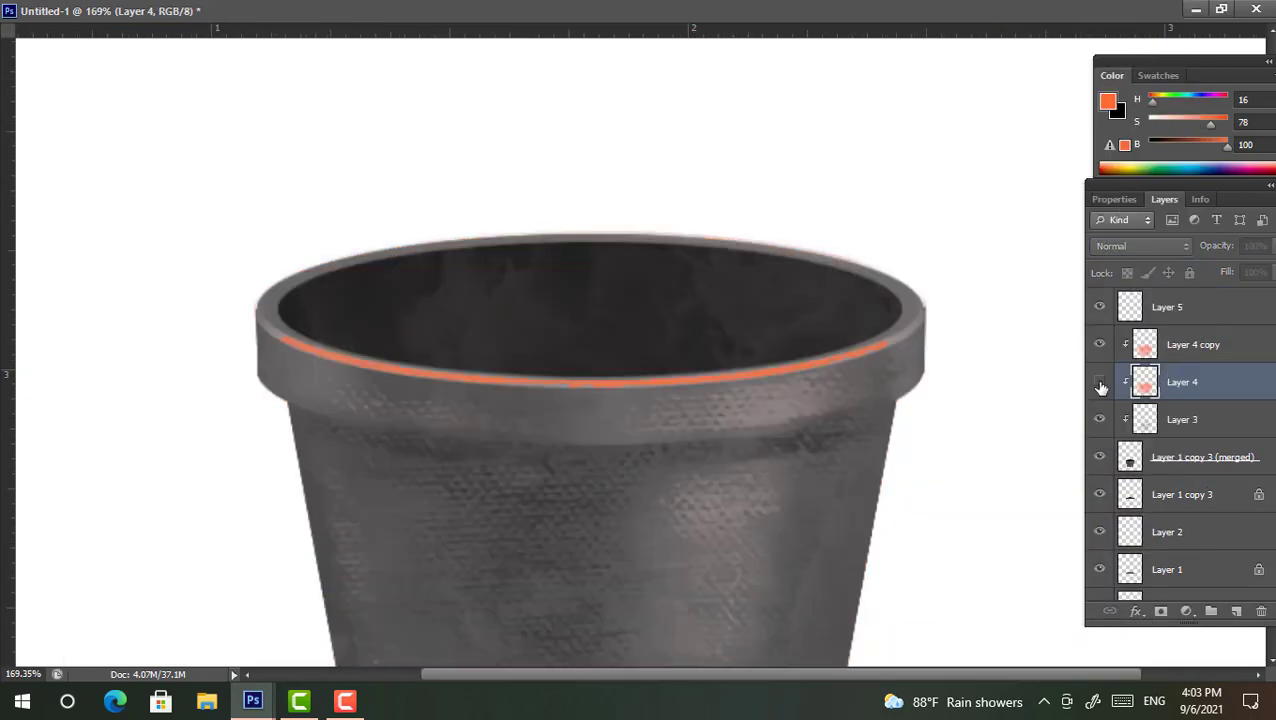
pyautogui.click(1100, 381)
# Set Layer 4 copy to Color, then Overlay, and select Layer 3
pyautogui.click(1190, 340)
pyautogui.click(1140, 246)
pyautogui.click(1125, 458)
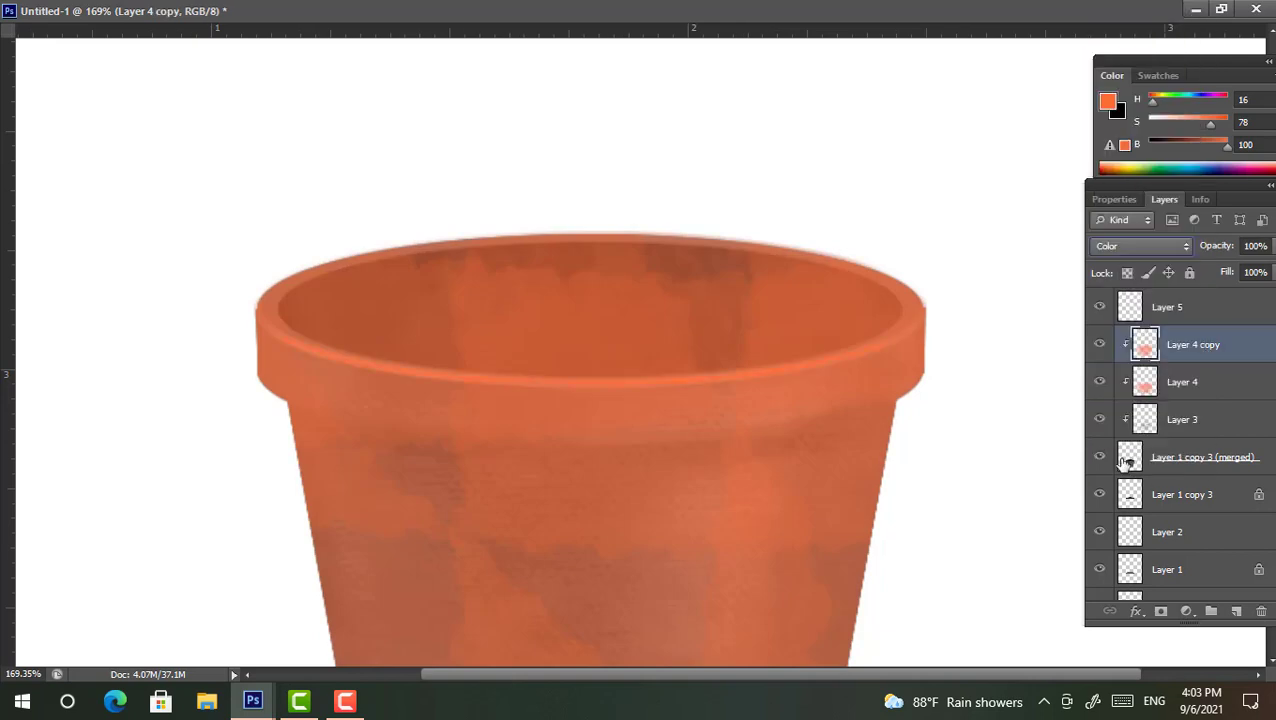
pyautogui.click(1160, 246)
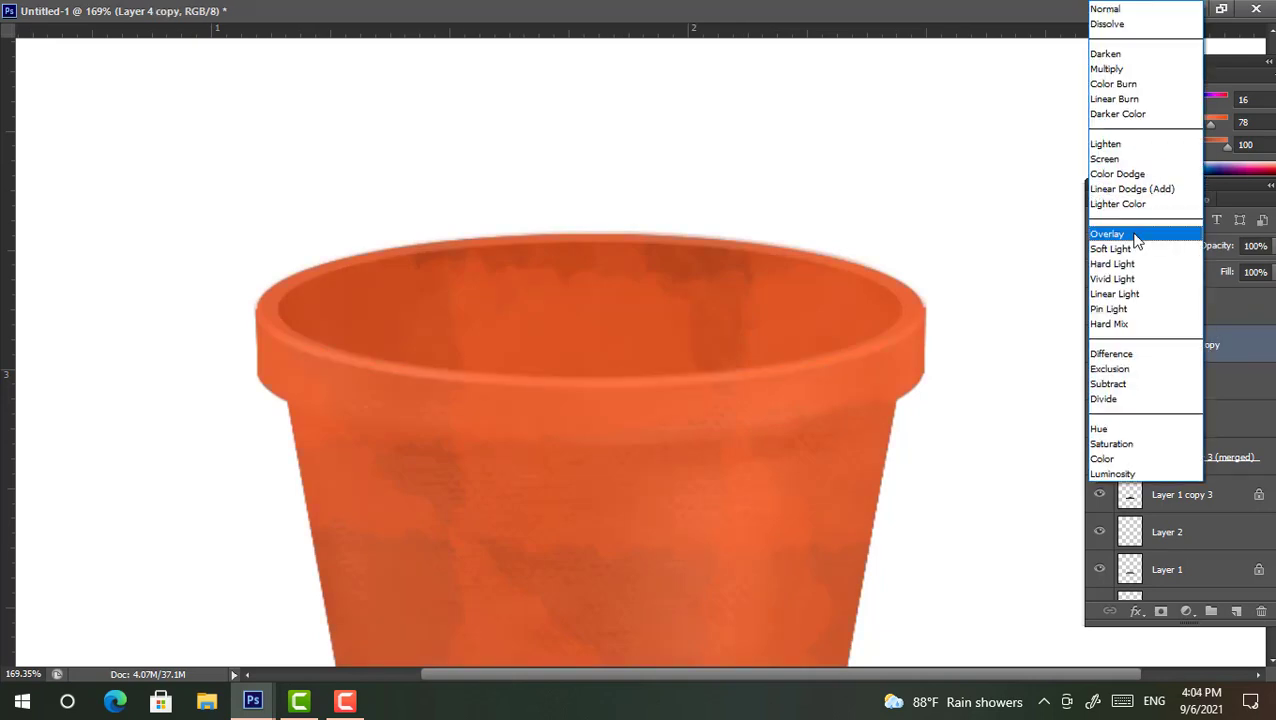
pyautogui.click(1140, 234)
pyautogui.click(1200, 385)
pyautogui.scroll(-5, 794, 342)
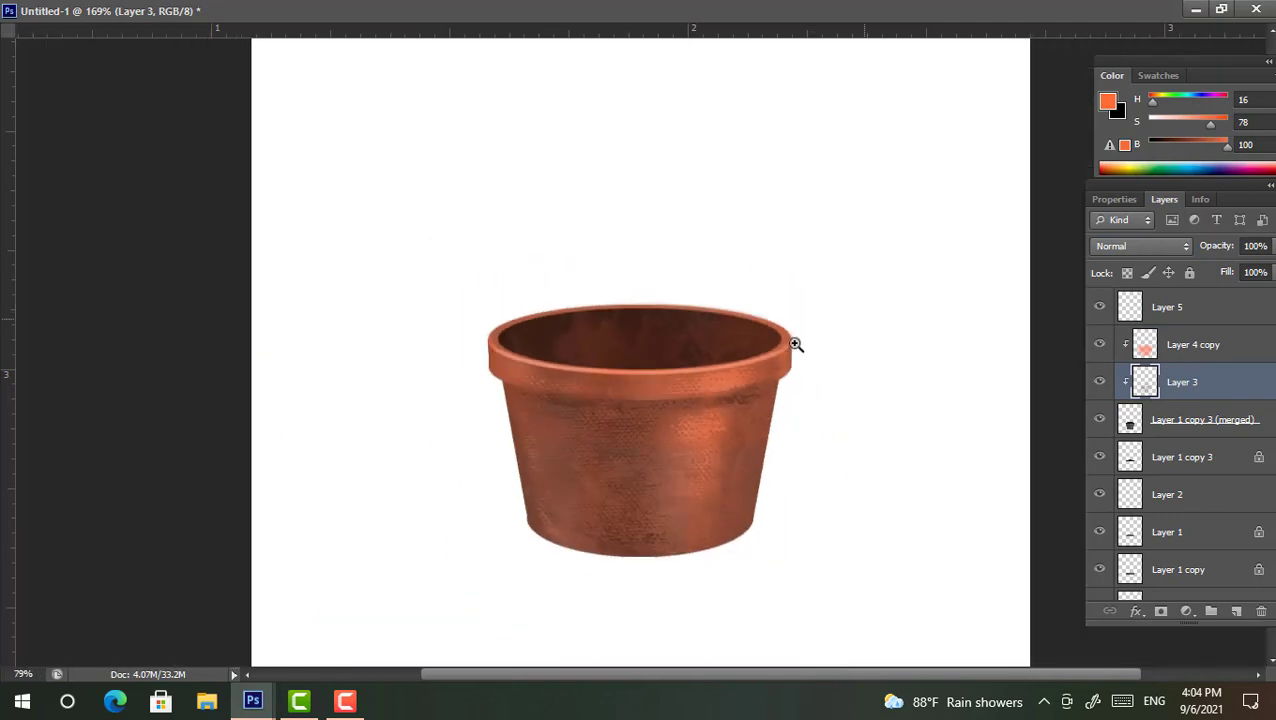
pyautogui.scroll(2, 678, 421)
# Clip Layer 5 to the pot and paint a darker tone over the bright rim band
pyautogui.scroll(1, 678, 421)
pyautogui.click(1225, 318)
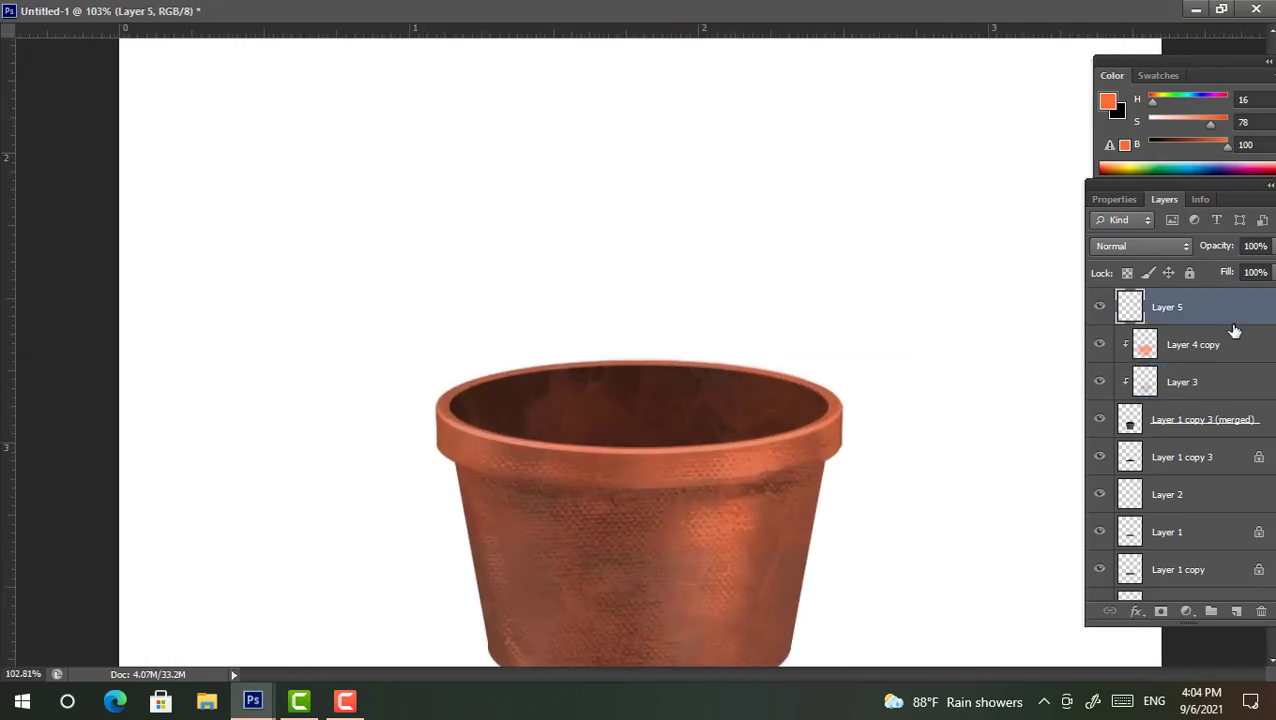
pyautogui.keyDown('alt'); pyautogui.click(1176, 326); pyautogui.keyUp('alt')
pyautogui.scroll(1, 815, 396)
pyautogui.scroll(3, 860, 336)
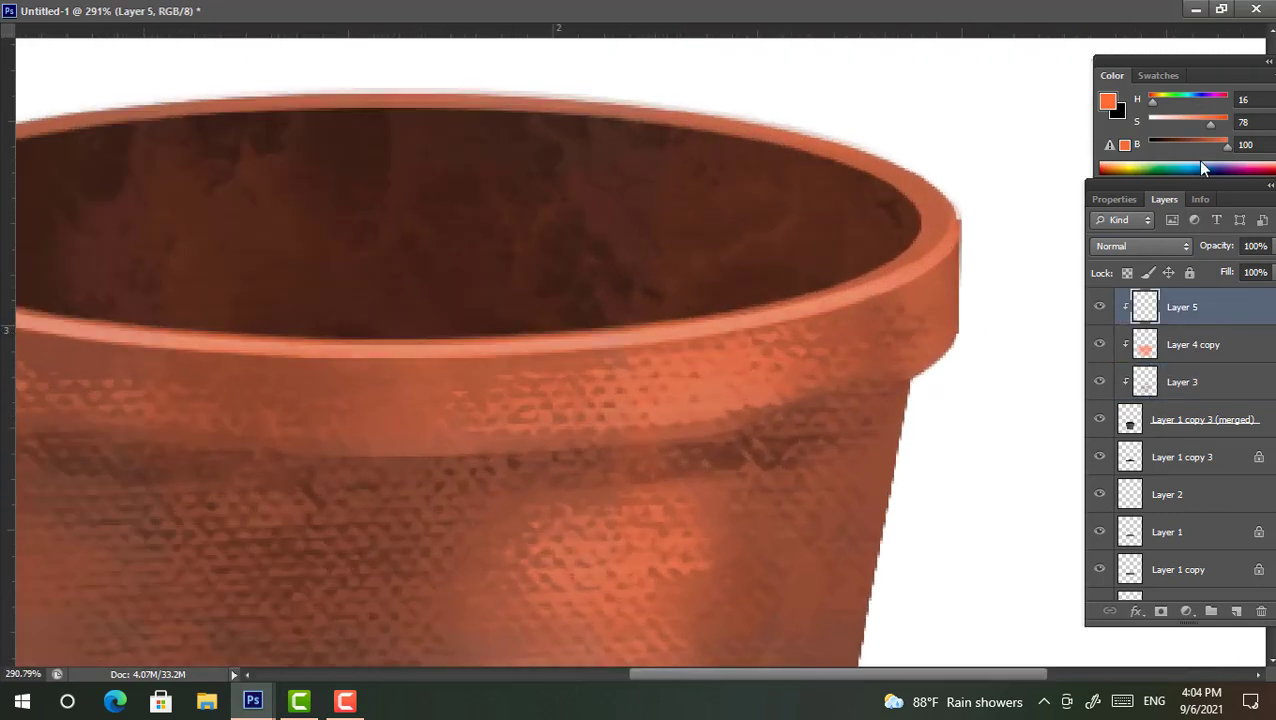
pyautogui.moveTo(1212, 145); pyautogui.dragTo(1186, 145)
pyautogui.moveTo(870, 378)
pyautogui.mouseDown()
pyautogui.moveTo(891, 322)
pyautogui.moveTo(874, 313)
pyautogui.moveTo(937, 268)
pyautogui.mouseUp()
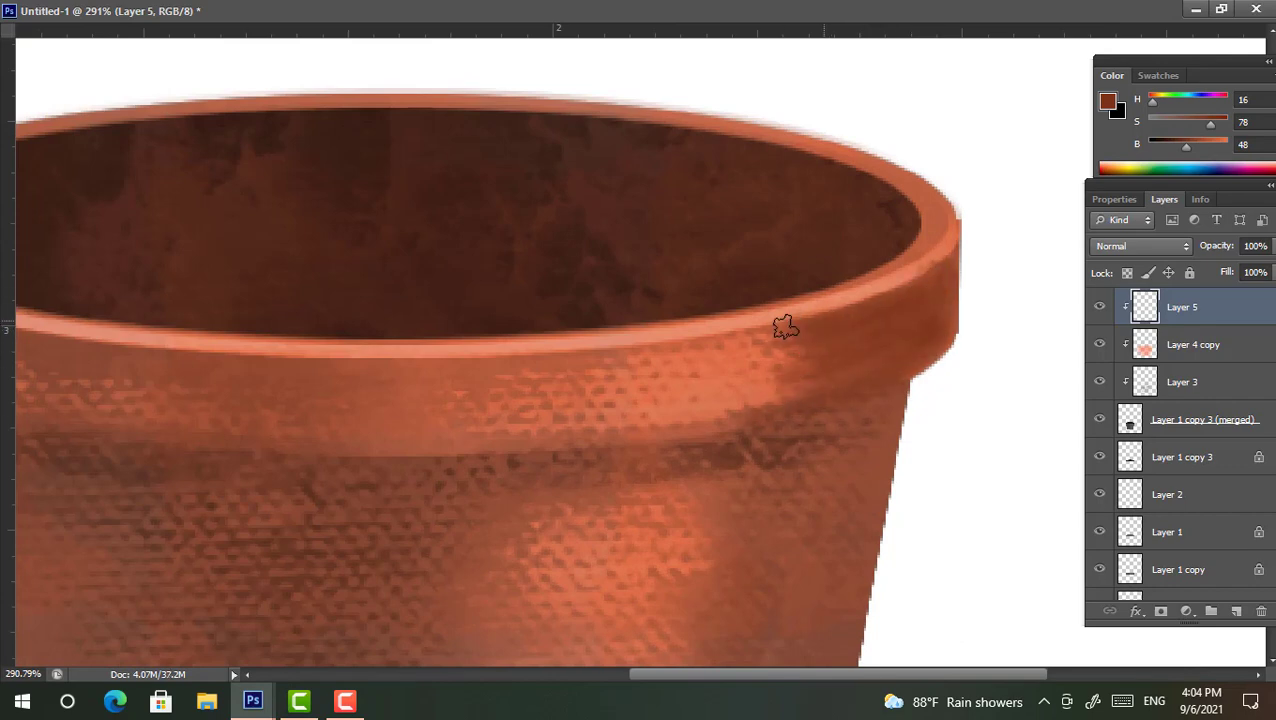
pyautogui.moveTo(800, 330)
pyautogui.mouseDown()
pyautogui.moveTo(785, 405)
pyautogui.moveTo(877, 370)
pyautogui.moveTo(850, 349)
pyautogui.moveTo(955, 322)
pyautogui.moveTo(775, 365)
pyautogui.moveTo(835, 353)
pyautogui.moveTo(1041, 258)
pyautogui.mouseUp()
# Pick yellow and dab a highlight along the rim edge
pyautogui.keyDown('alt'); pyautogui.click(815, 393); pyautogui.keyUp('alt')
pyautogui.click(1137, 163)
pyautogui.scroll(-5, 675, 285)
pyautogui.scroll(4, 662, 316)
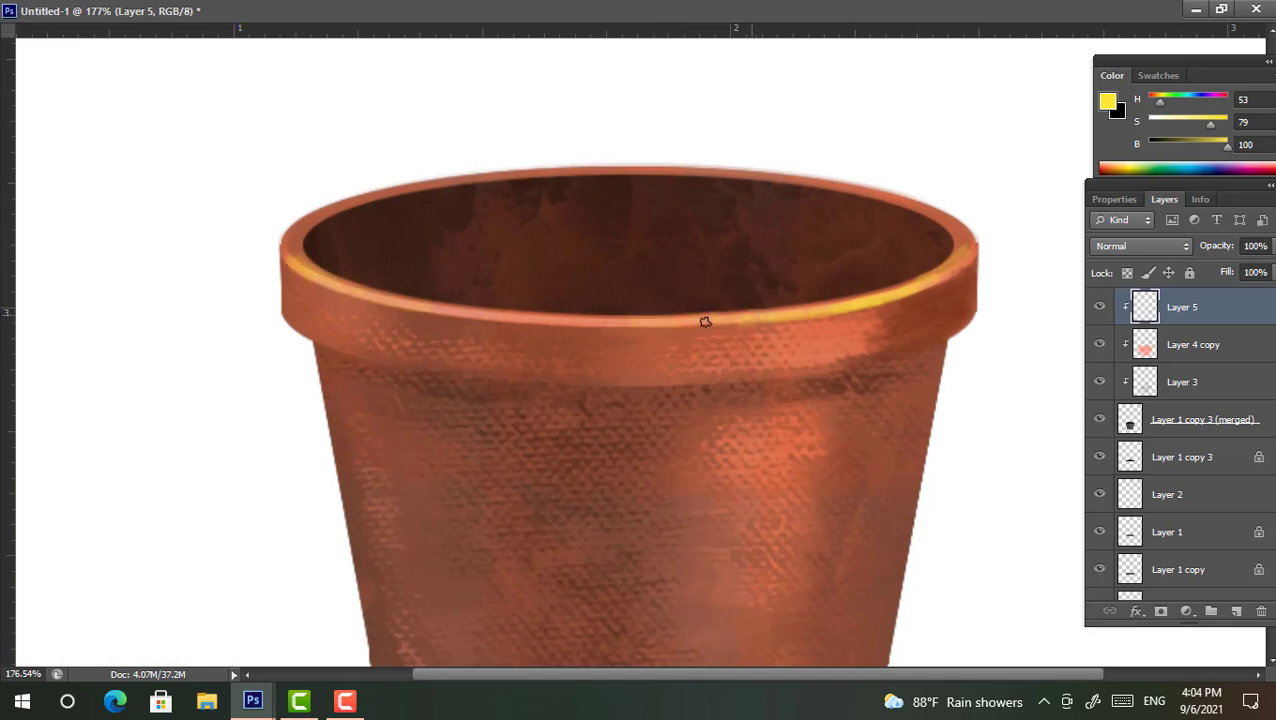
pyautogui.scroll(-5, 520, 328)
pyautogui.scroll(3, 598, 342)
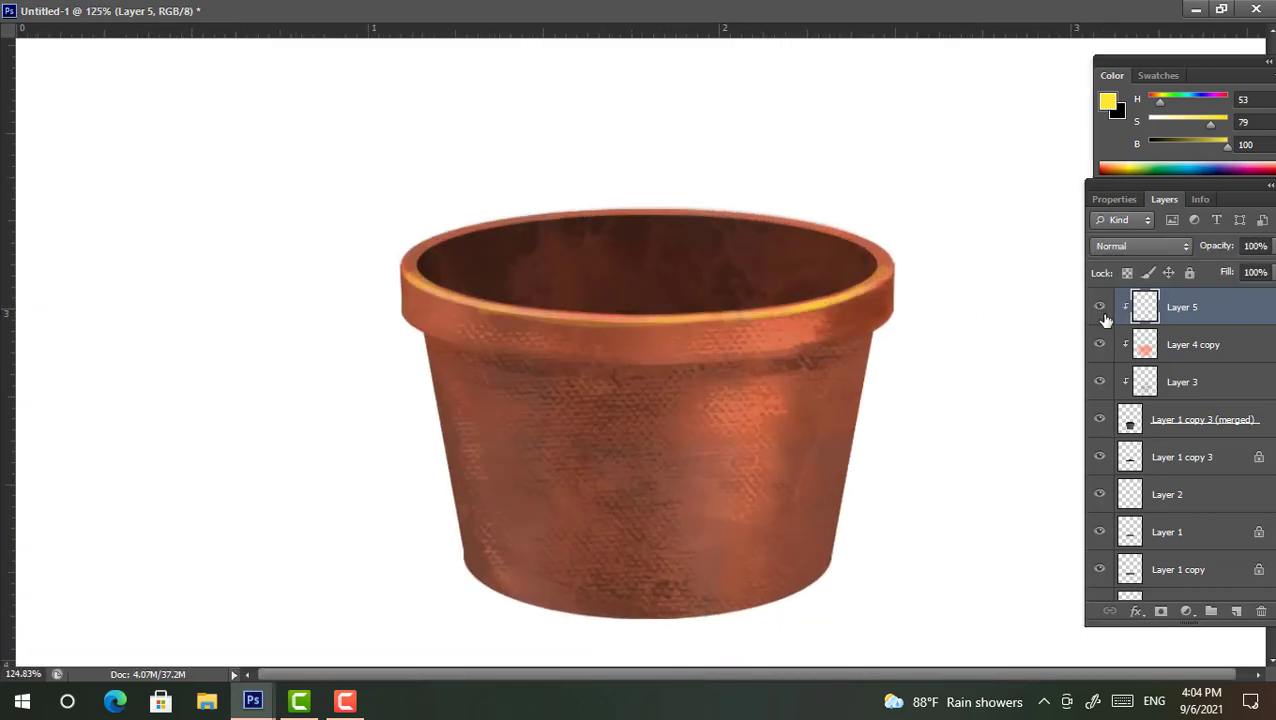
# Paint a soft purple tint down the pot's left side
pyautogui.keyDown('alt'); pyautogui.click(806, 320); pyautogui.keyUp('alt')
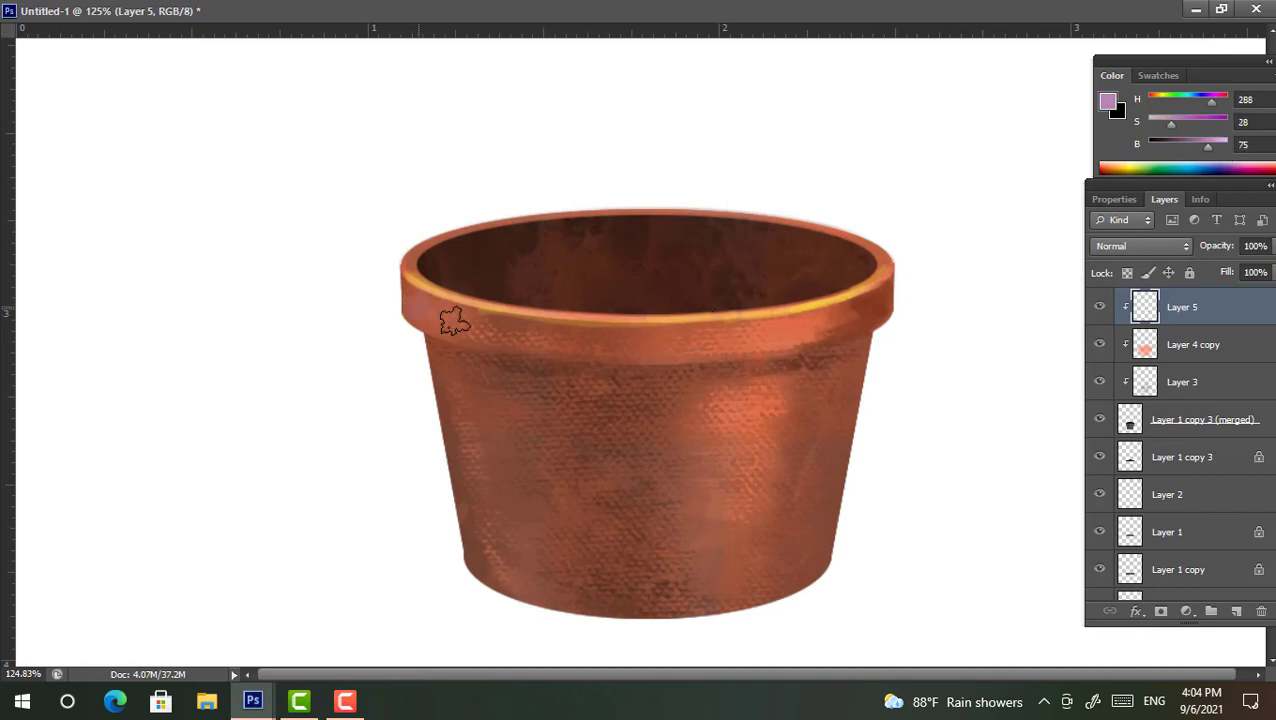
pyautogui.moveTo(453, 320)
pyautogui.mouseDown()
pyautogui.moveTo(565, 585)
pyautogui.moveTo(484, 399)
pyautogui.moveTo(527, 504)
pyautogui.moveTo(590, 590)
pyautogui.mouseUp()
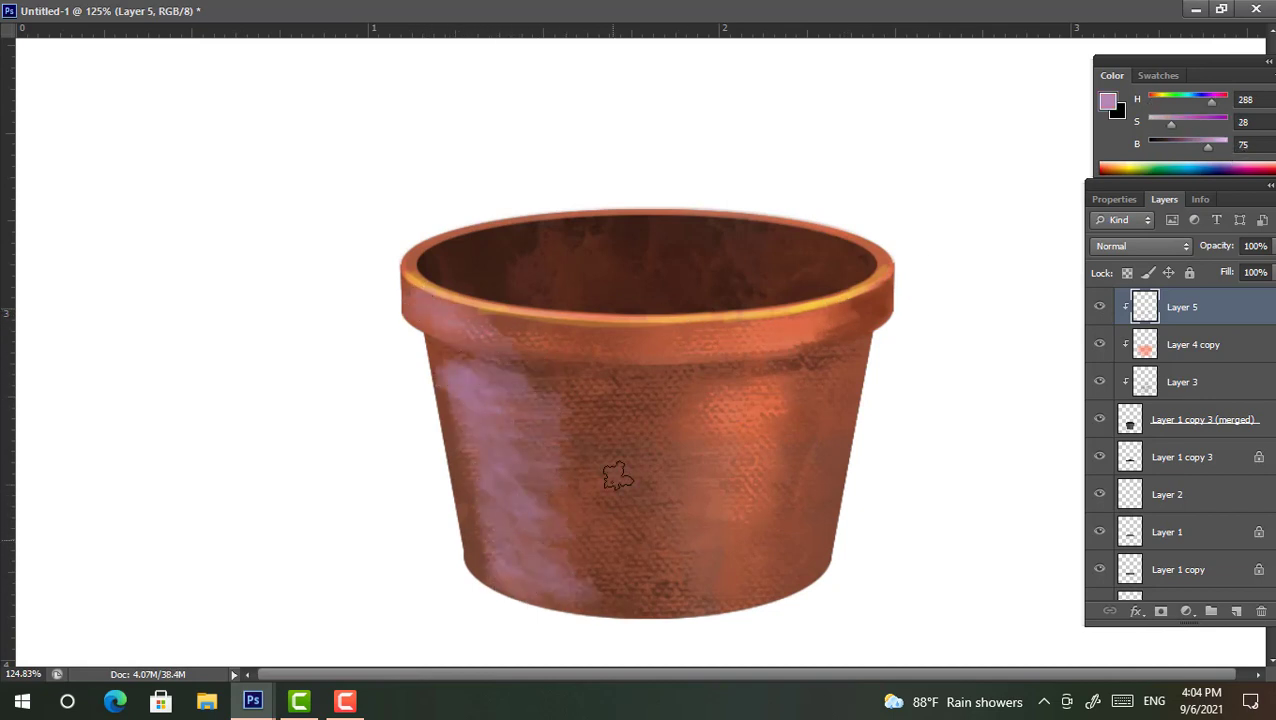
pyautogui.scroll(-5, 617, 476)
pyautogui.scroll(3, 550, 421)
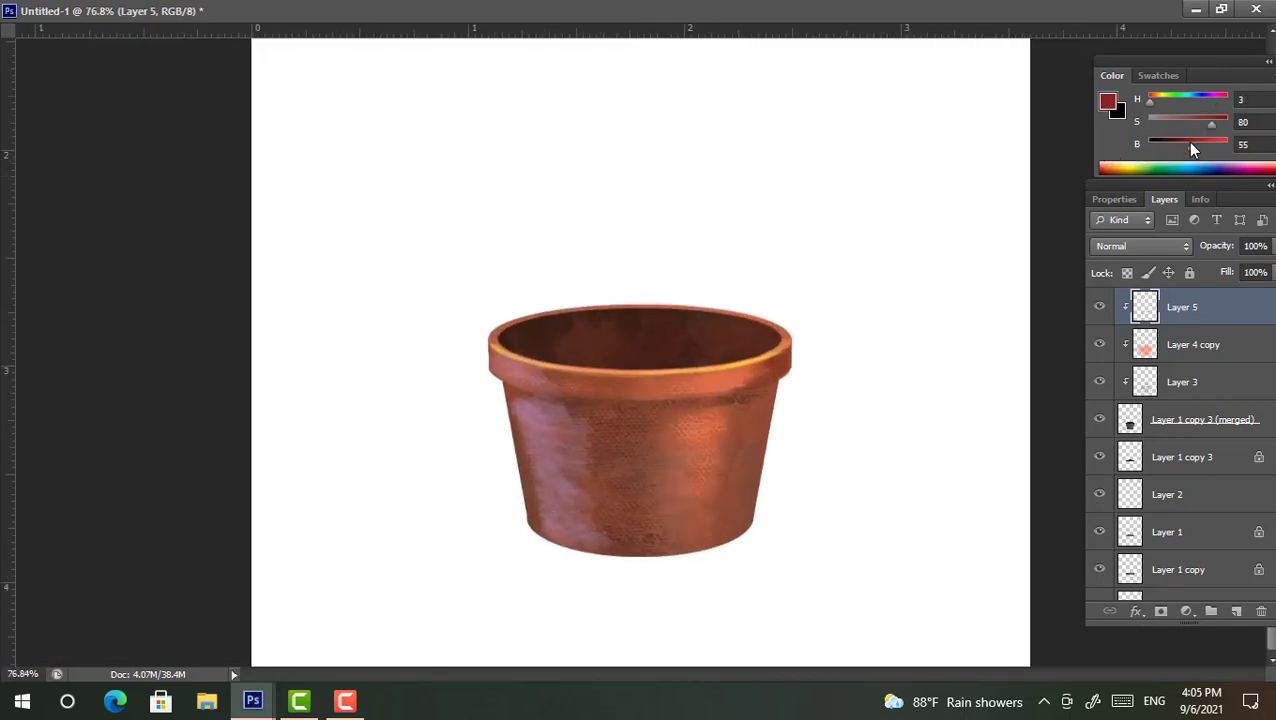
# Paint a small brown-orange patch on the pot's front, then sample a dark reddish brown
pyautogui.click(1152, 101)
pyautogui.moveTo(588, 420); pyautogui.dragTo(604, 430)
pyautogui.click(1116, 165)
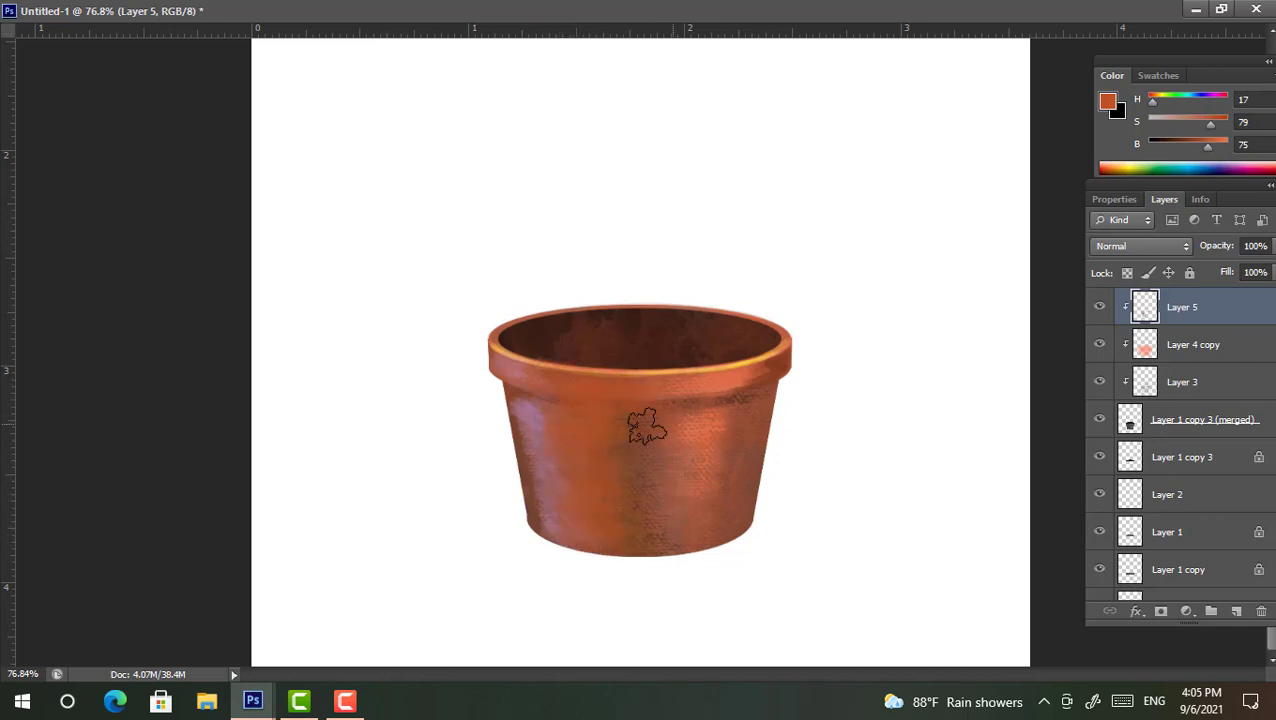
pyautogui.scroll(3, 669, 529)
pyautogui.keyDown('alt'); pyautogui.click(521, 505); pyautogui.keyUp('alt')
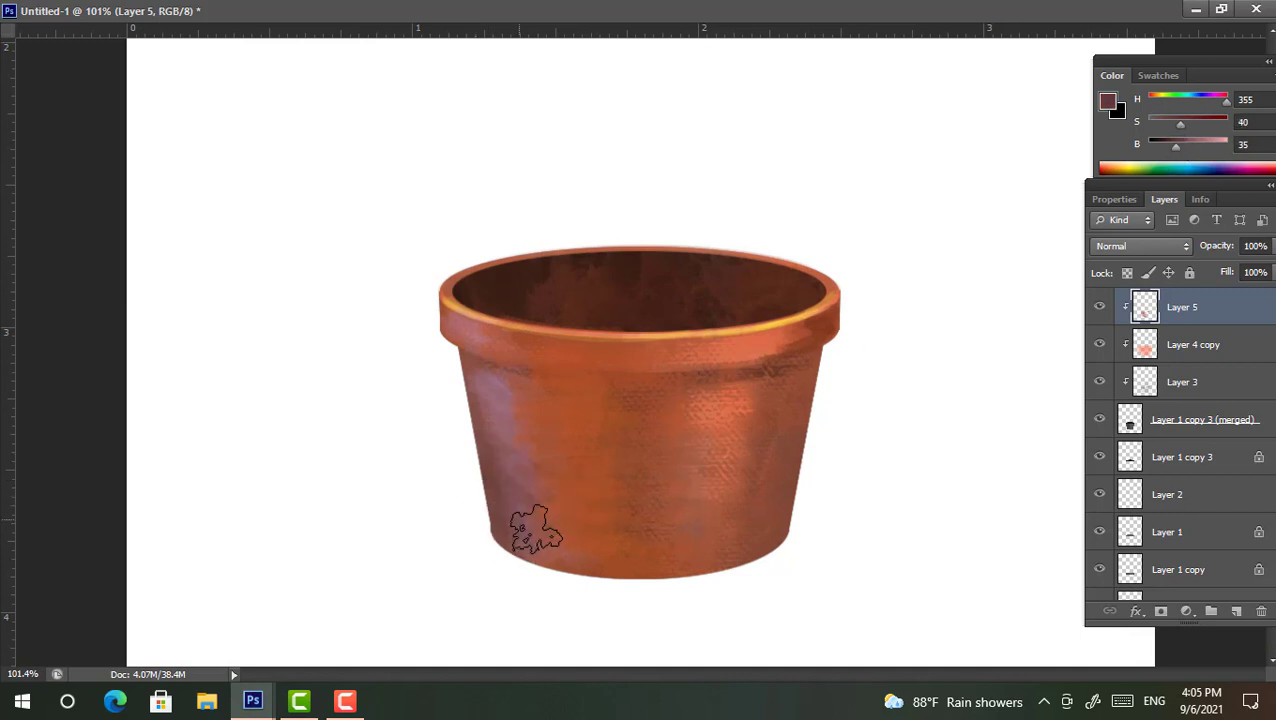
# Paint yellow highlights across the pot's upper right and down its front
pyautogui.click(1133, 163)
pyautogui.moveTo(662, 400); pyautogui.dragTo(745, 395)
pyautogui.click(1213, 122)
pyautogui.moveTo(665, 395)
pyautogui.mouseDown()
pyautogui.moveTo(740, 392)
pyautogui.moveTo(700, 530)
pyautogui.mouseUp()
pyautogui.moveTo(690, 345); pyautogui.dragTo(775, 346)
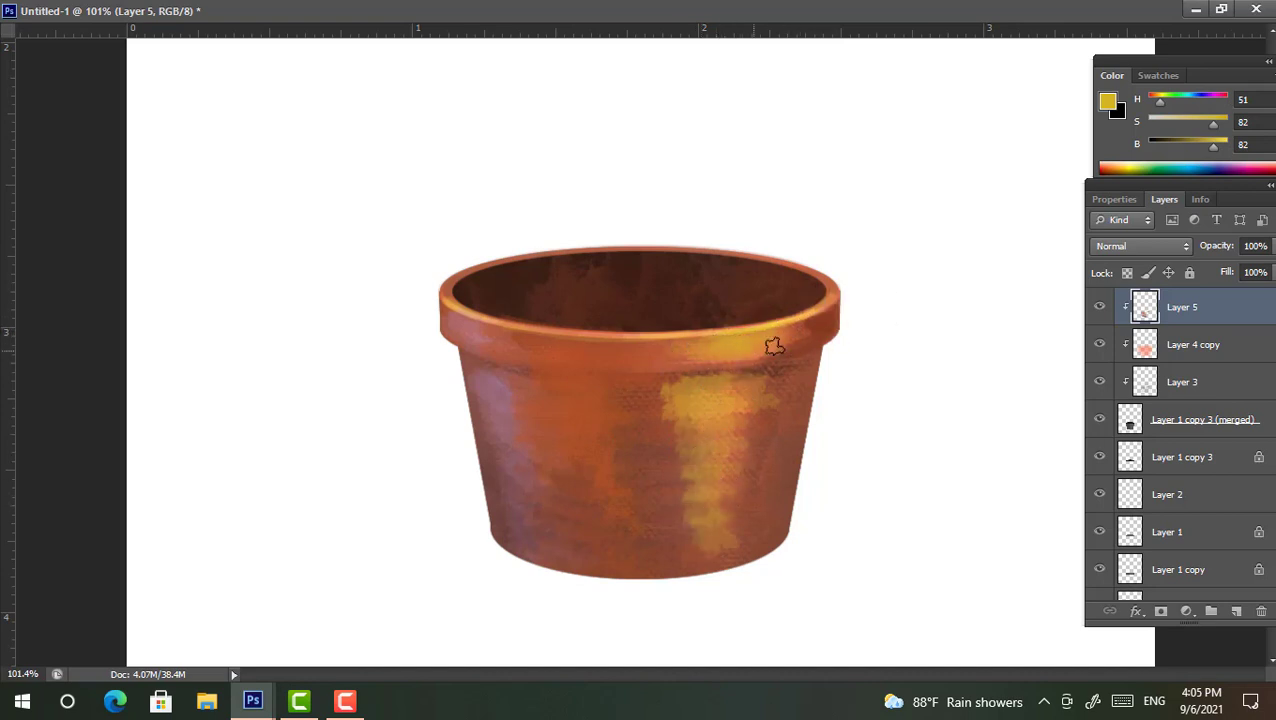
# With a smaller brush, sample pot tones and smooth the yellow highlight on the right side
pyautogui.keyDown('alt'); pyautogui.click(808, 354); pyautogui.keyUp('alt')
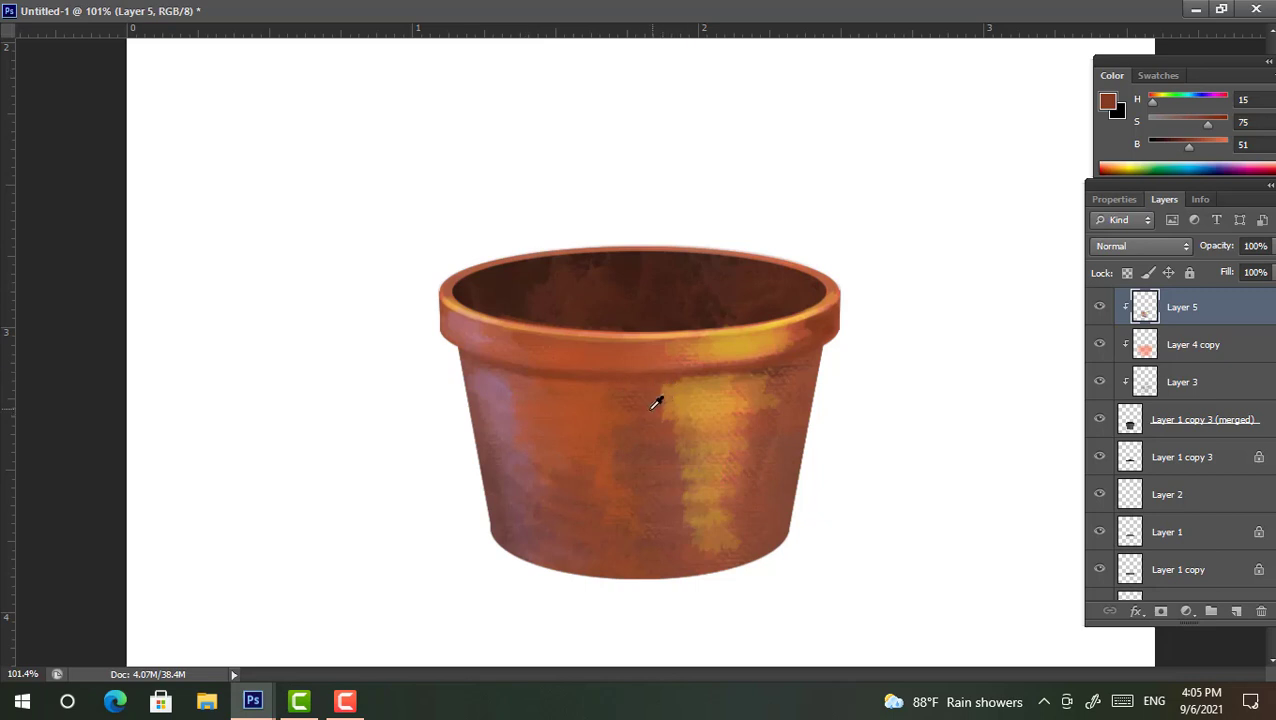
pyautogui.press('[')
pyautogui.press('[')
pyautogui.keyDown('alt'); pyautogui.click(696, 433); pyautogui.keyUp('alt')
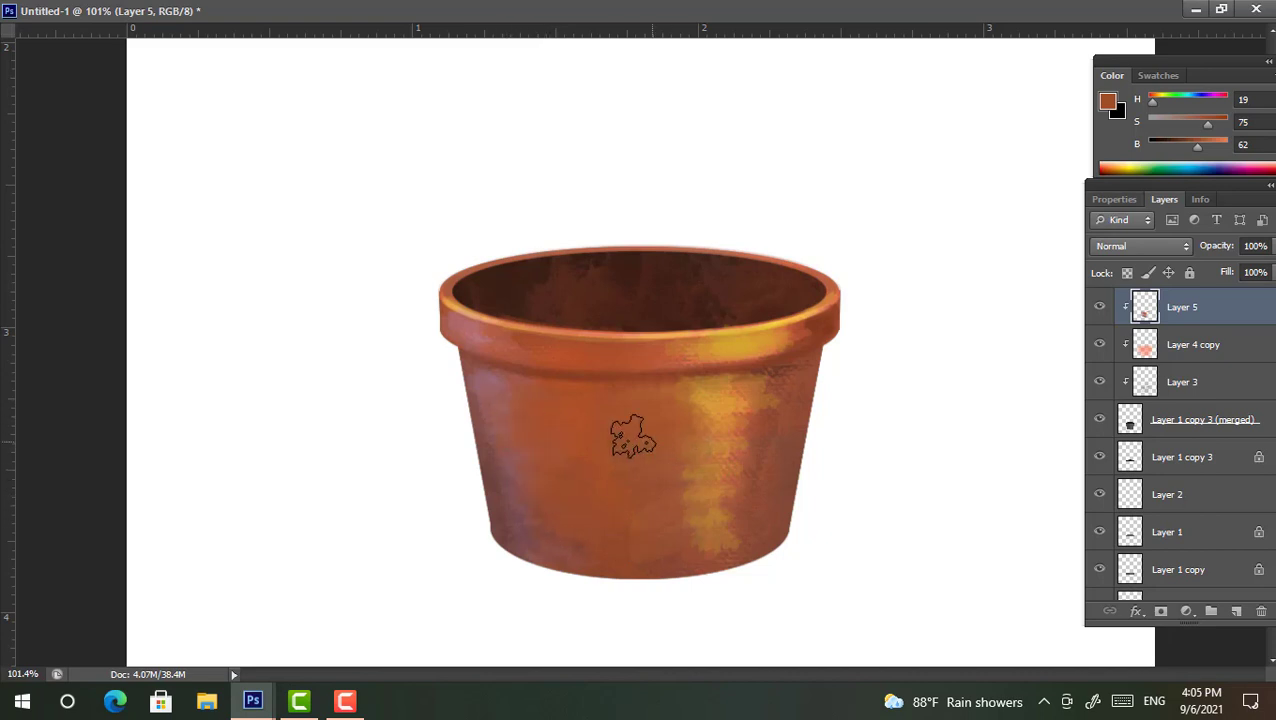
pyautogui.keyDown('alt'); pyautogui.click(723, 397); pyautogui.keyUp('alt')
pyautogui.moveTo(755, 407); pyautogui.dragTo(670, 520)
pyautogui.keyDown('alt'); pyautogui.click(763, 393); pyautogui.keyUp('alt')
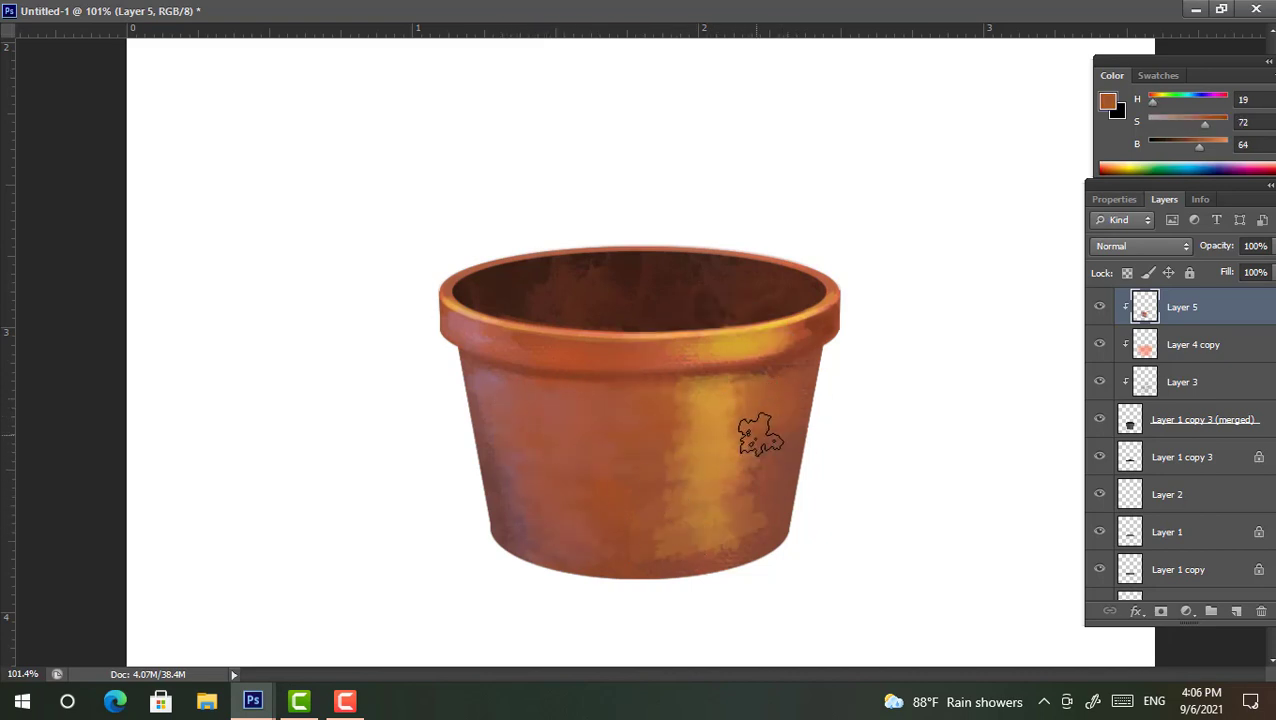
pyautogui.keyDown('alt'); pyautogui.click(760, 402); pyautogui.keyUp('alt')
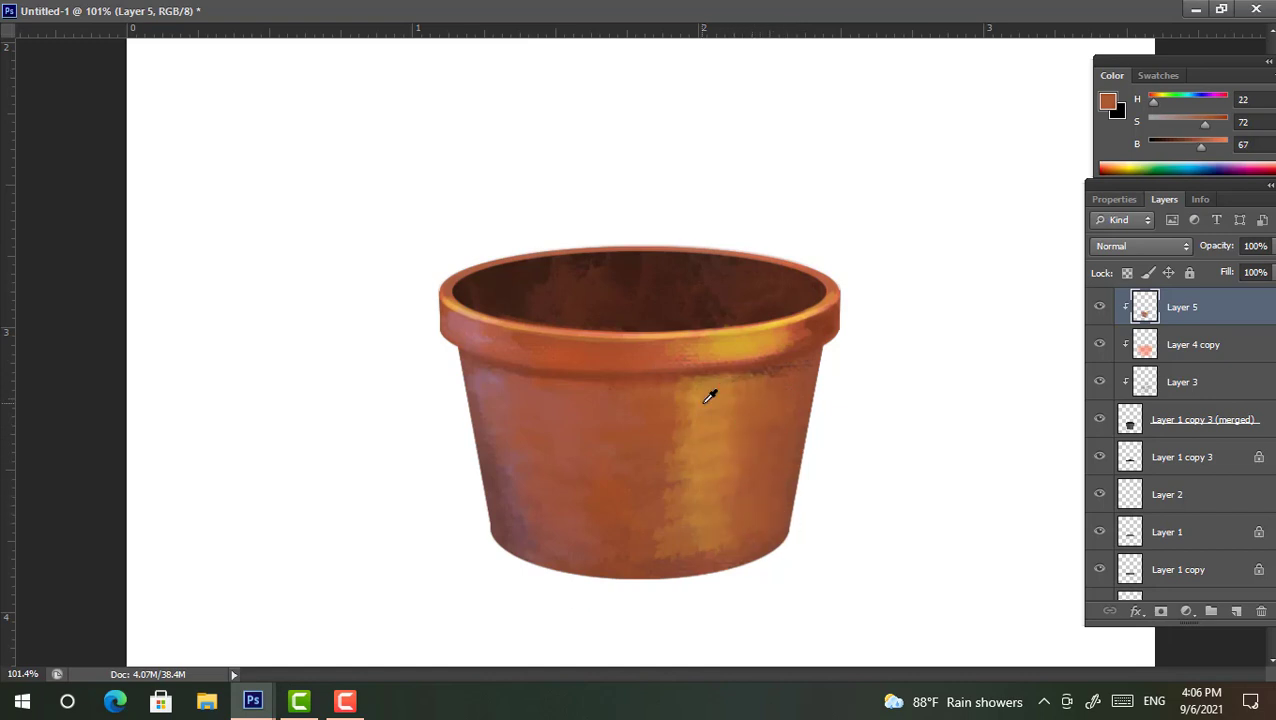
pyautogui.keyDown('alt'); pyautogui.click(630, 402); pyautogui.keyUp('alt')
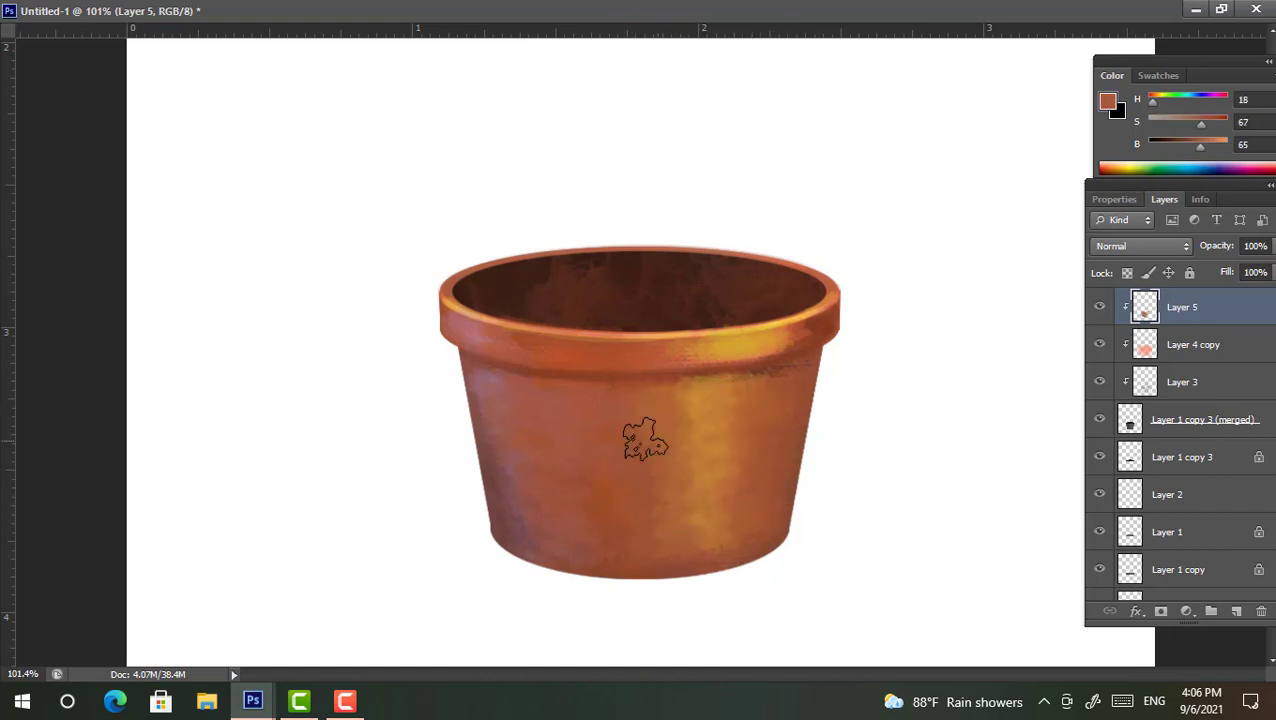
# Paint a yellow highlight along the right rim, then sample brown to tone it down
pyautogui.scroll(-2, 645, 440)
pyautogui.scroll(-1, 664, 399)
pyautogui.scroll(2, 675, 422)
pyautogui.scroll(3, 721, 348)
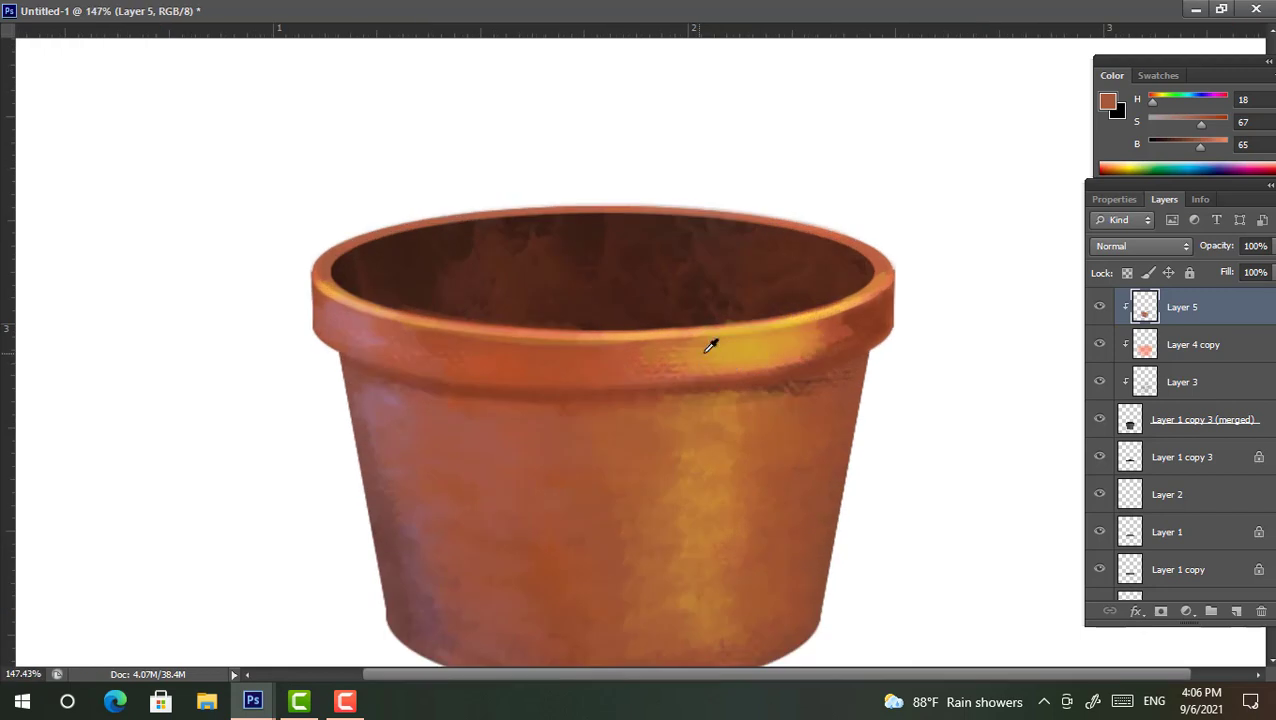
pyautogui.keyDown('alt'); pyautogui.click(705, 351); pyautogui.keyUp('alt')
pyautogui.moveTo(632, 362); pyautogui.dragTo(740, 350)
pyautogui.keyDown('alt'); pyautogui.click(846, 317); pyautogui.keyUp('alt')
# Sample orange and bright yellow from the rim and paint a light highlight along the front rim
pyautogui.scroll(-2, 630, 385)
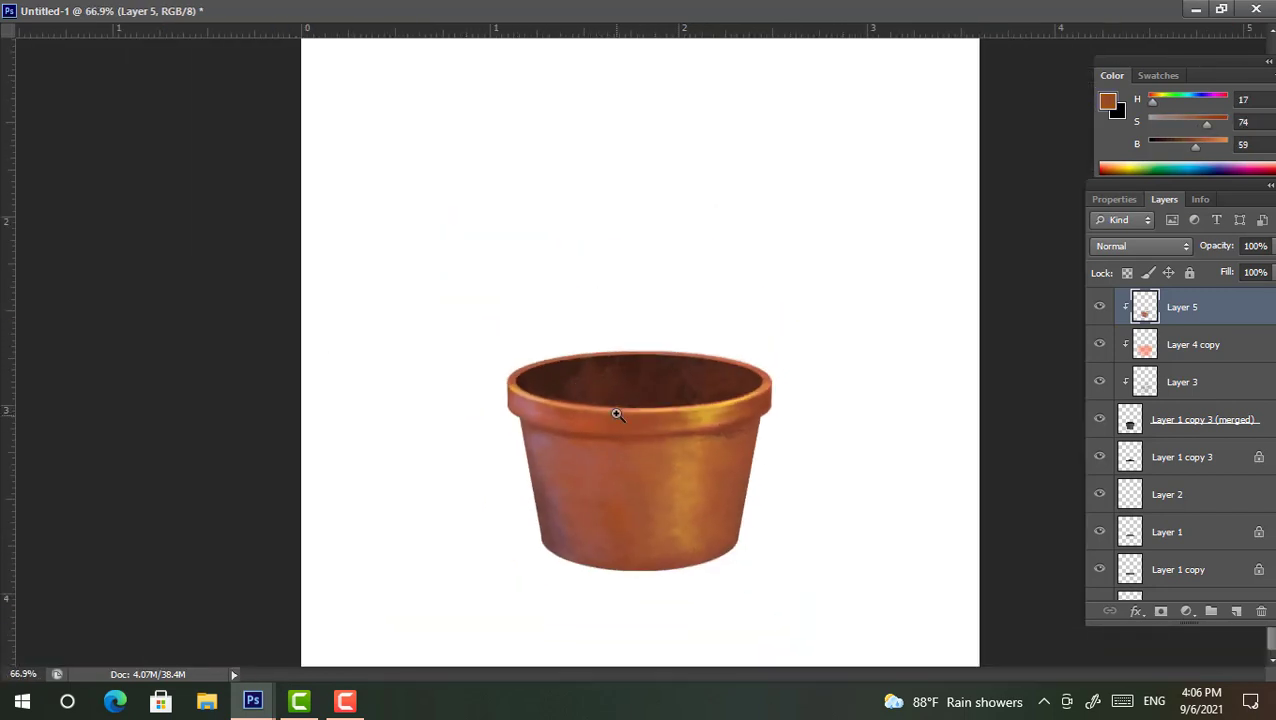
pyautogui.scroll(2, 548, 447)
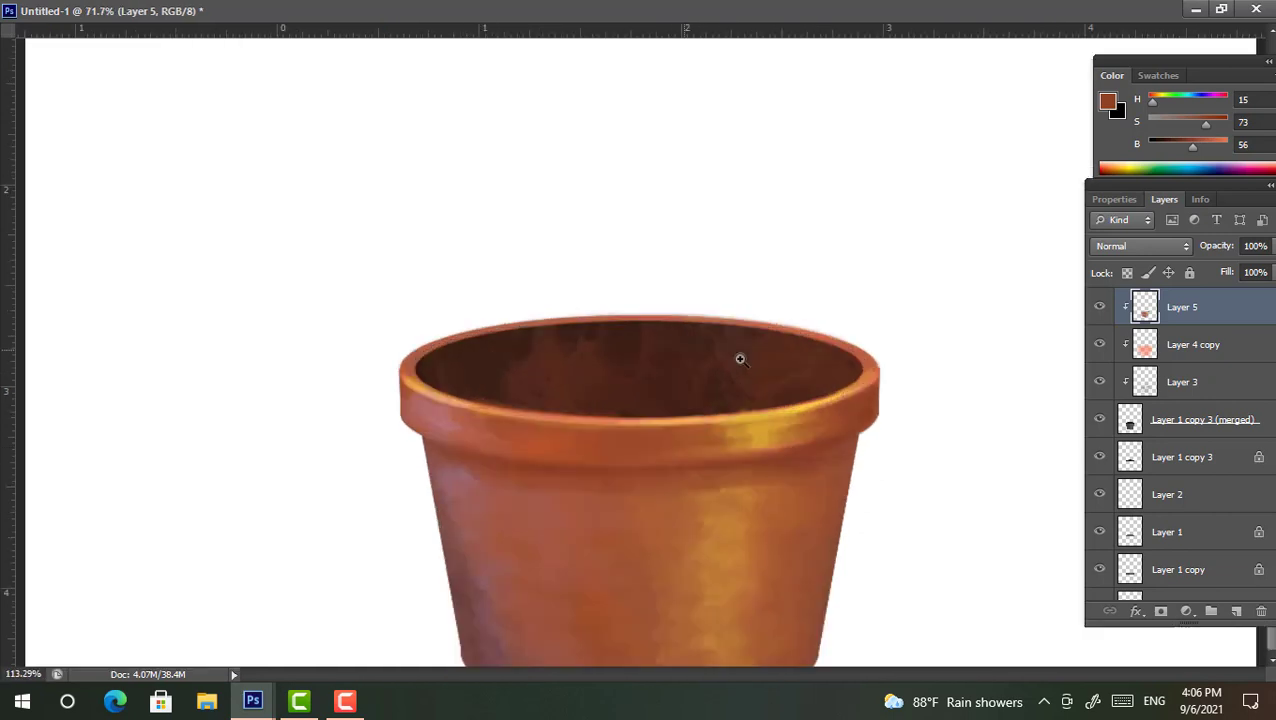
pyautogui.scroll(3, 738, 356)
pyautogui.keyDown('alt'); pyautogui.click(911, 367); pyautogui.keyUp('alt')
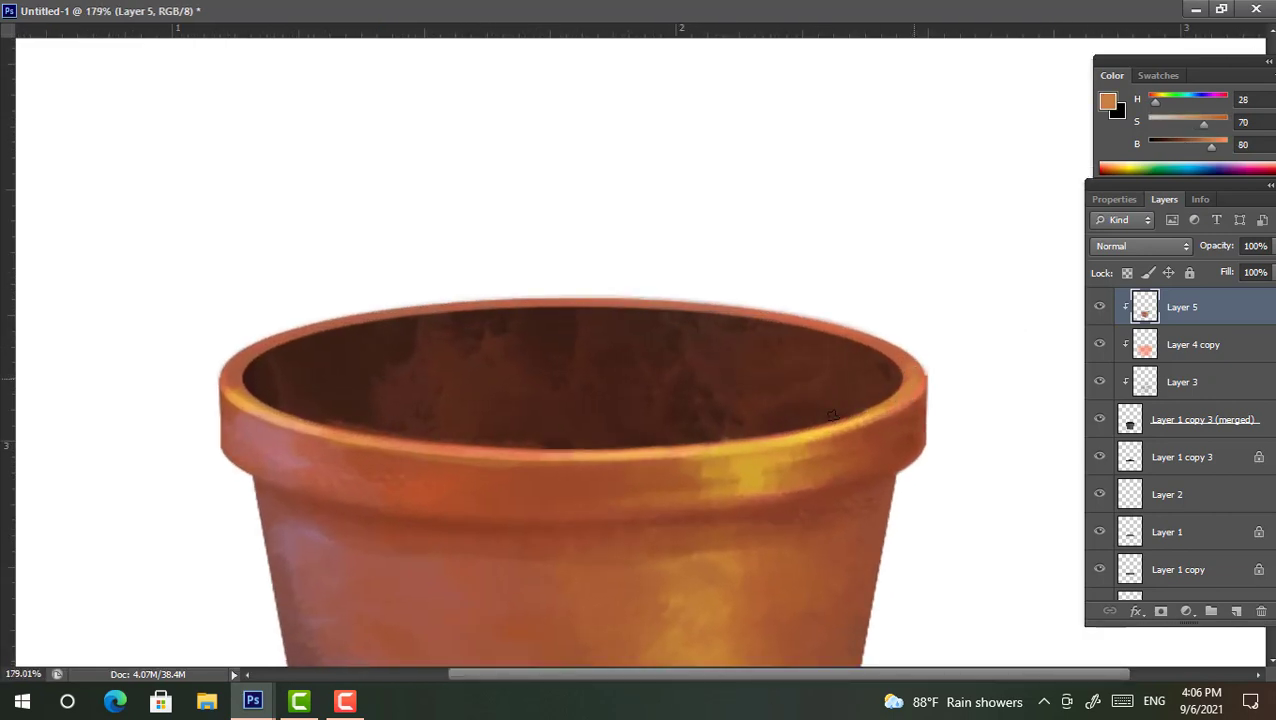
pyautogui.scroll(2, 254, 424)
pyautogui.keyDown('alt'); pyautogui.click(949, 438); pyautogui.keyUp('alt')
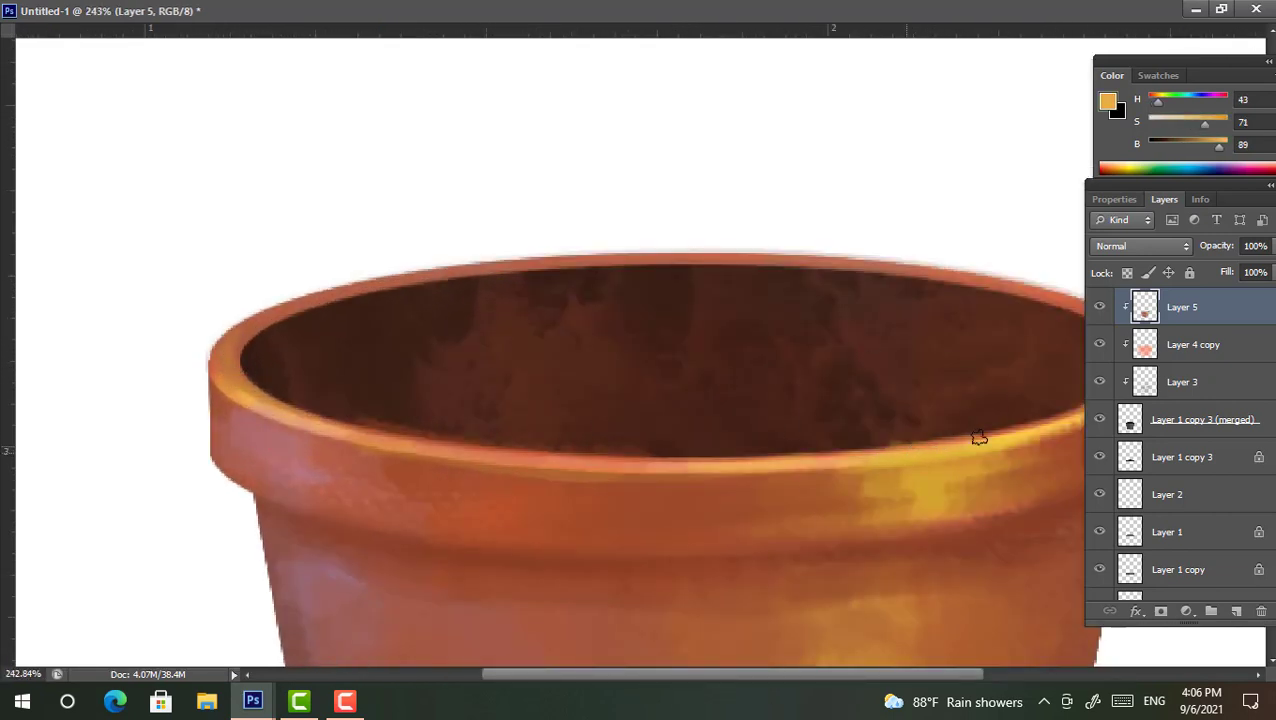
pyautogui.moveTo(1028, 443); pyautogui.dragTo(868, 460)
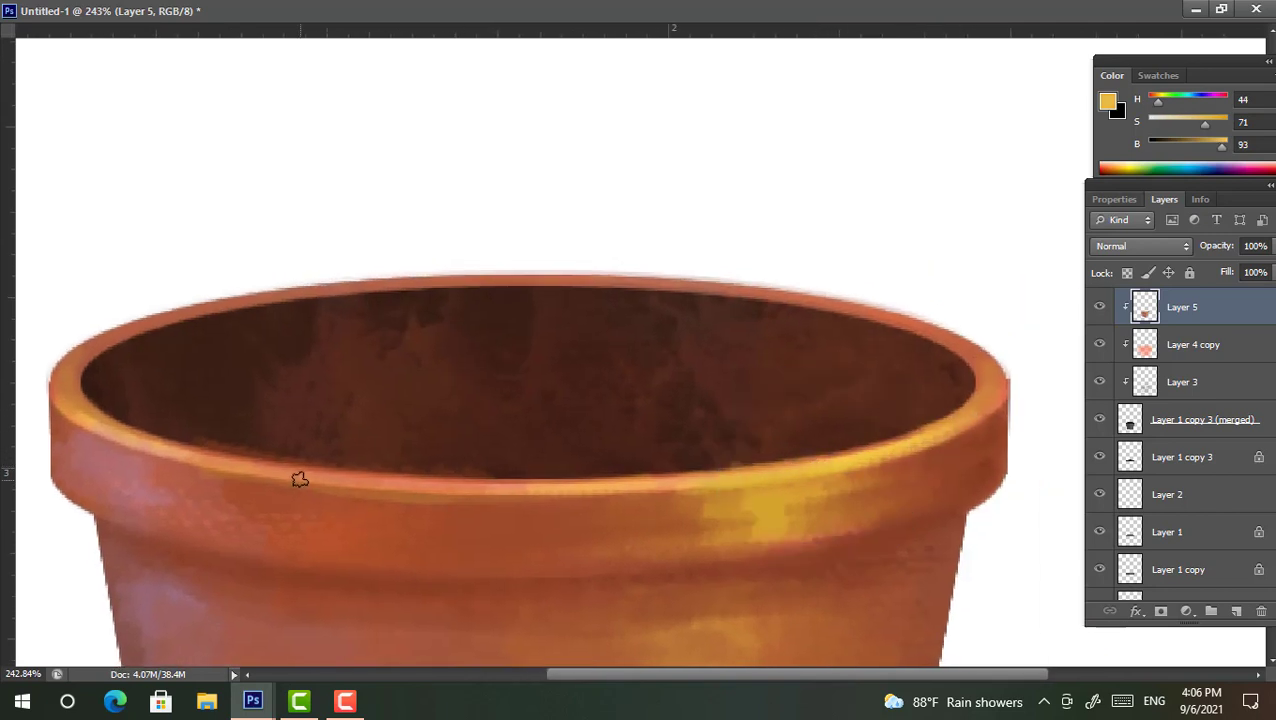
pyautogui.moveTo(300, 480); pyautogui.dragTo(593, 487)
# Sample brown-orange and terracotta tones near the rim to blend the highlights
pyautogui.hscroll(-3, 644, 485)
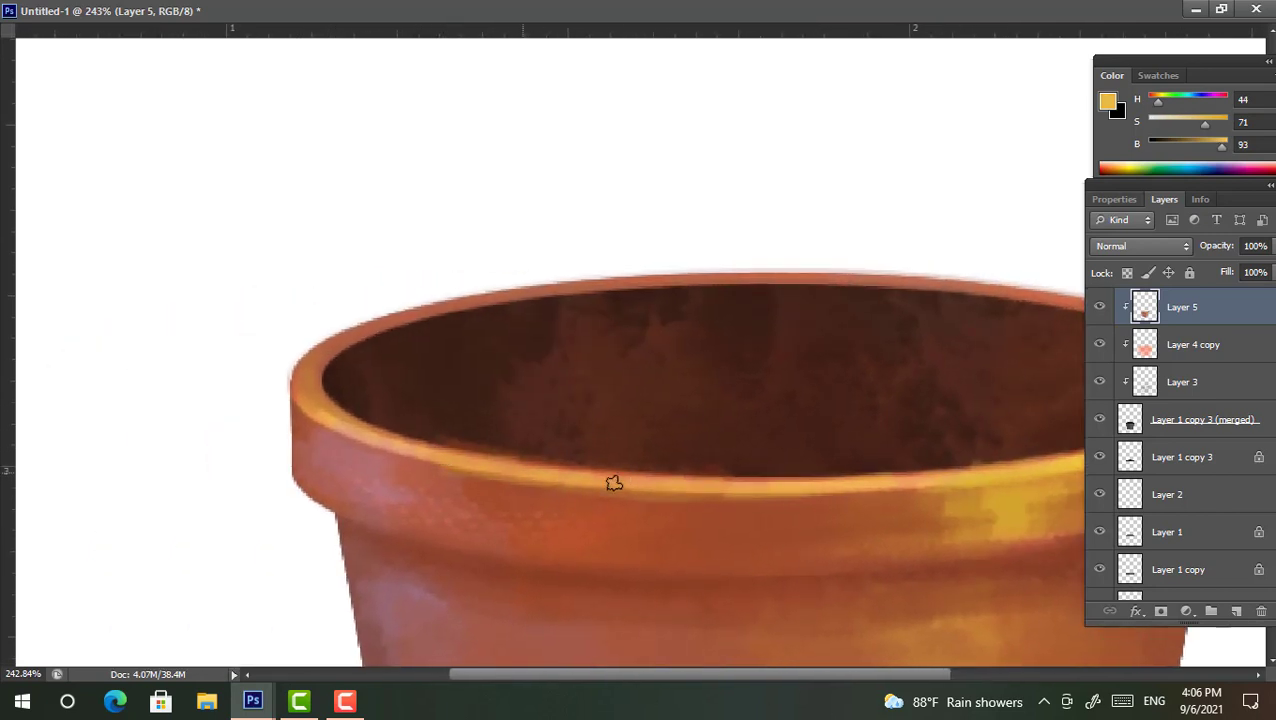
pyautogui.keyDown('alt'); pyautogui.click(539, 495); pyautogui.keyUp('alt')
pyautogui.scroll(-3, 908, 494)
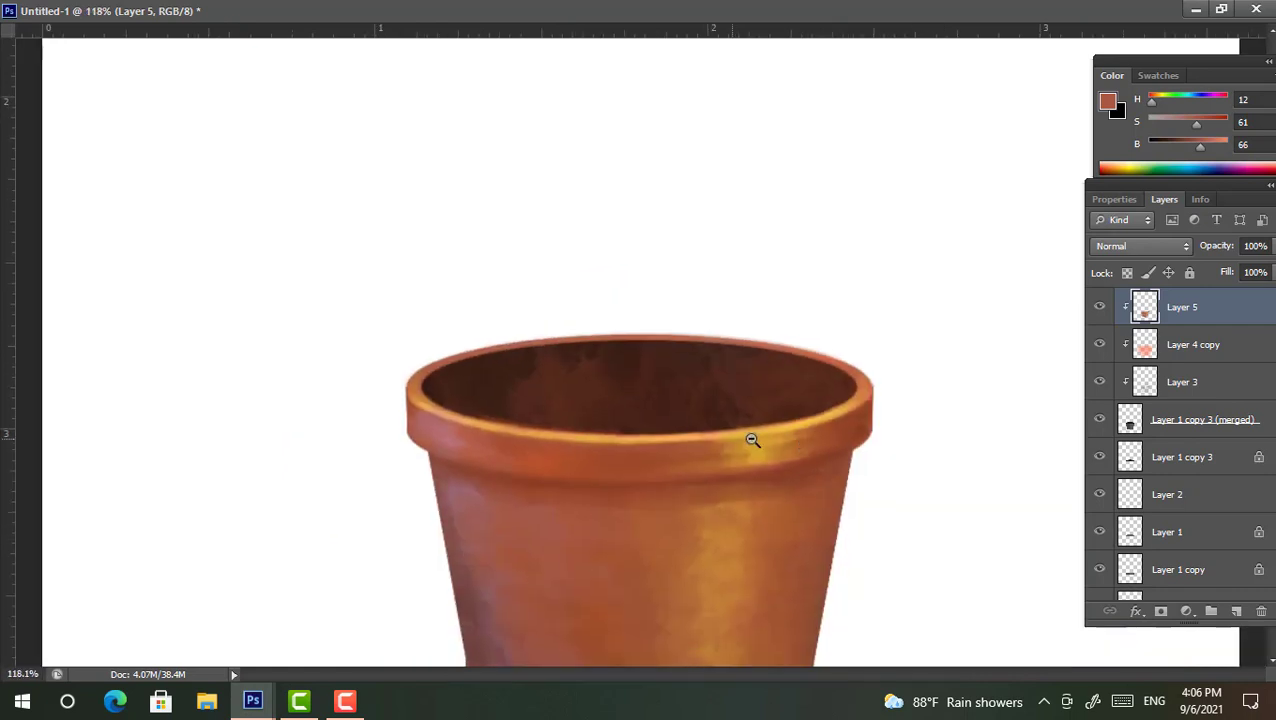
pyautogui.scroll(3, 749, 436)
pyautogui.keyDown('alt'); pyautogui.click(783, 447); pyautogui.keyUp('alt')
pyautogui.keyDown('alt'); pyautogui.click(778, 452); pyautogui.keyUp('alt')
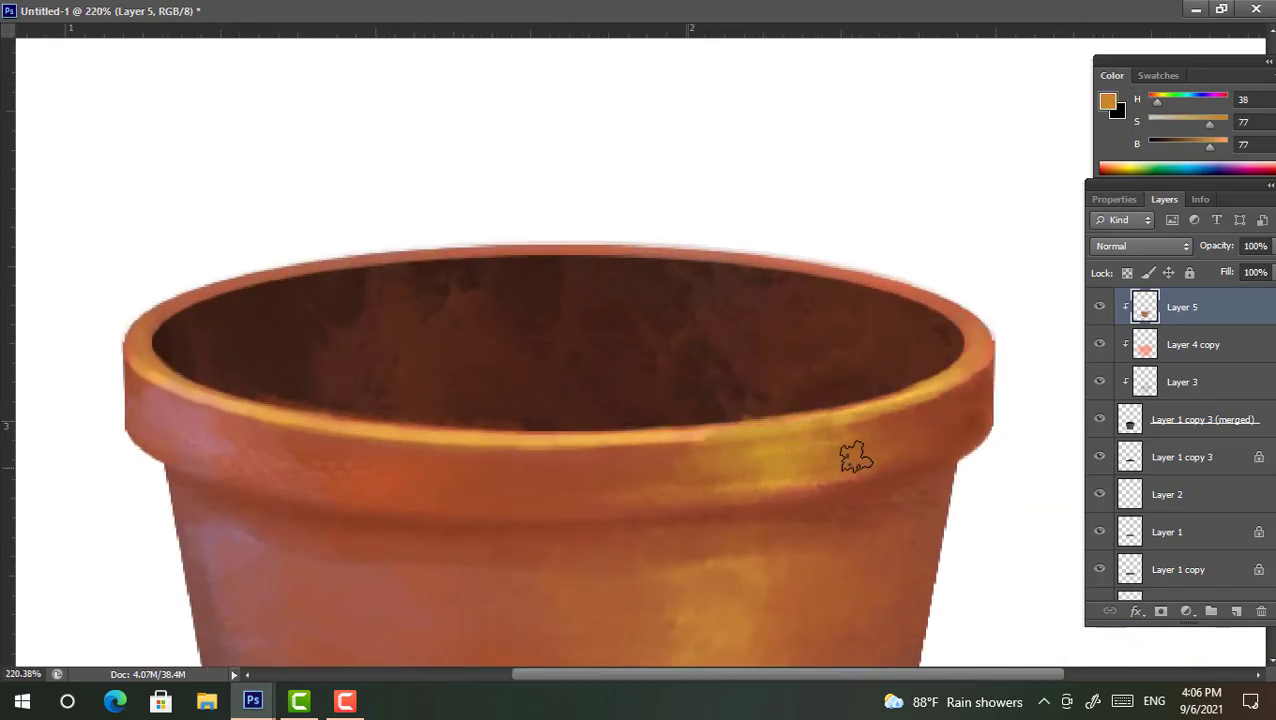
pyautogui.keyDown('alt'); pyautogui.scroll(-5, 607, 487); pyautogui.keyUp('alt')
pyautogui.keyDown('alt'); pyautogui.scroll(3, 626, 466); pyautogui.keyUp('alt')
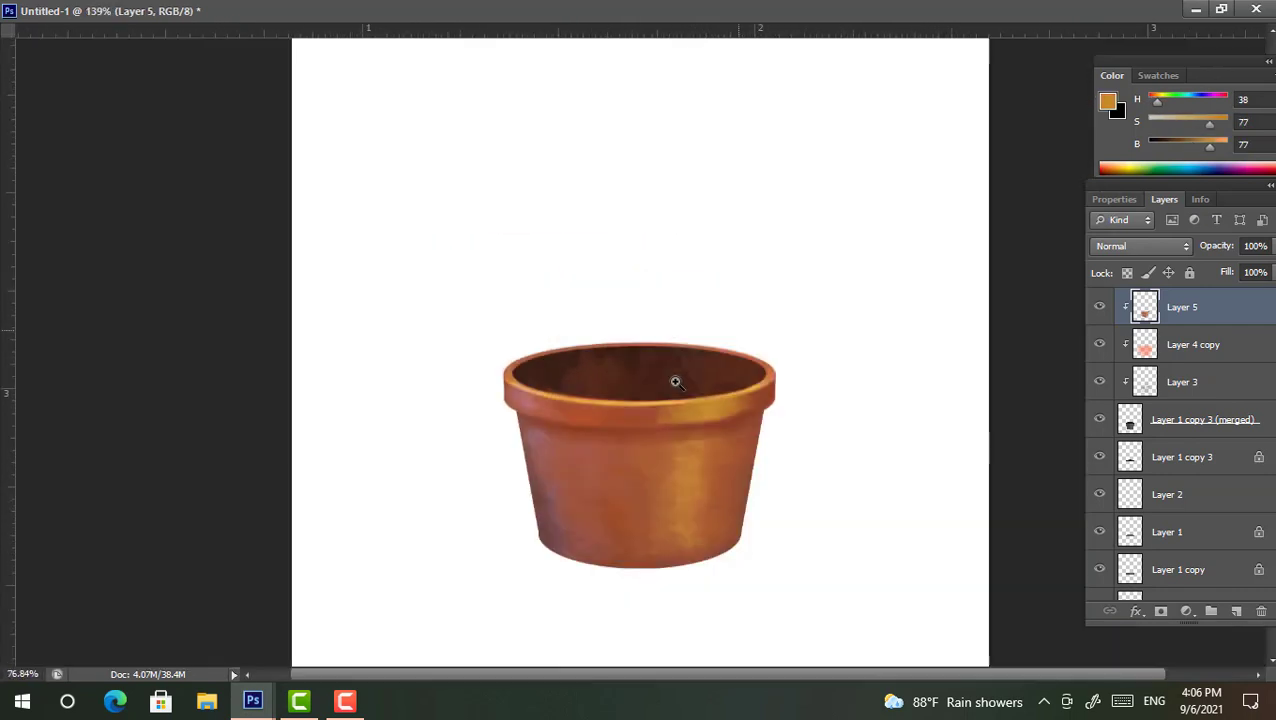
pyautogui.keyDown('alt'); pyautogui.click(675, 470); pyautogui.keyUp('alt')
pyautogui.keyDown('alt'); pyautogui.scroll(2, 576, 440); pyautogui.keyUp('alt')
# Adjust brush size and shape, then sample terracotta, dark brown and light orange from the rim
pyautogui.keyDown('alt'); pyautogui.scroll(2, 576, 440); pyautogui.keyUp('alt')
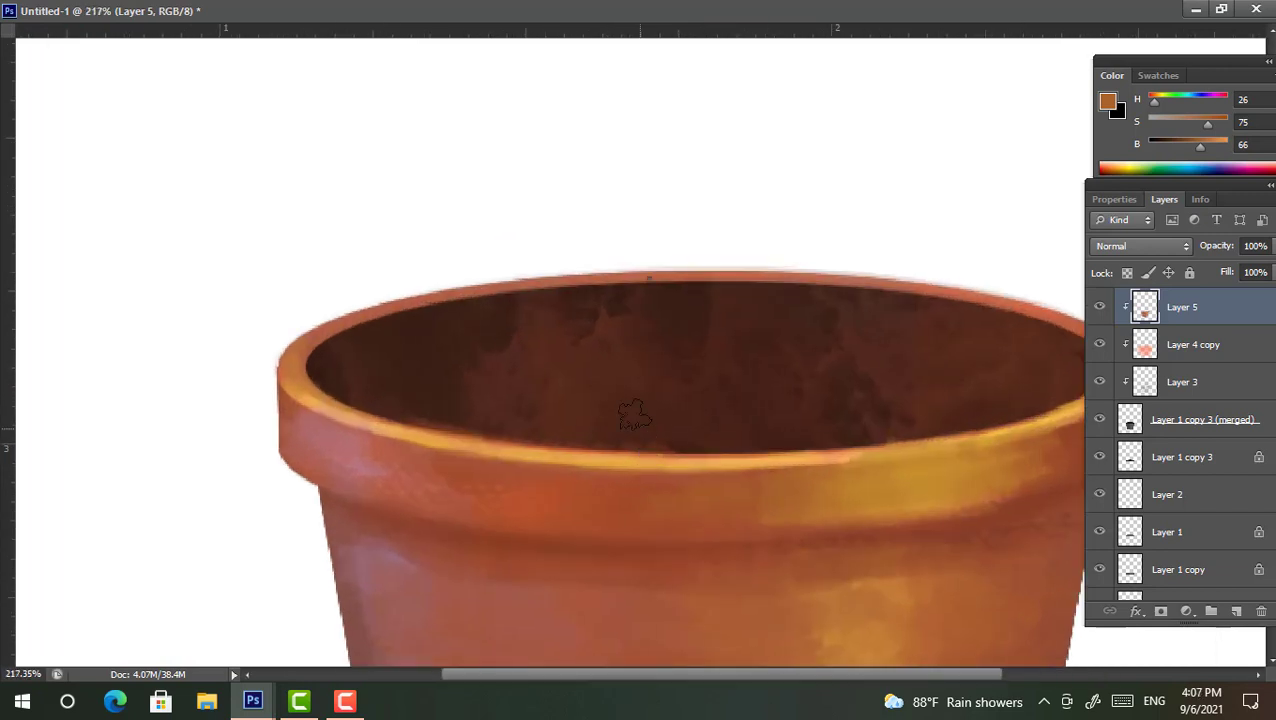
pyautogui.rightClick(628, 415)
pyautogui.moveTo(1029, 566); pyautogui.dragTo(1025, 412)
pyautogui.scroll(-1, 1036, 430)
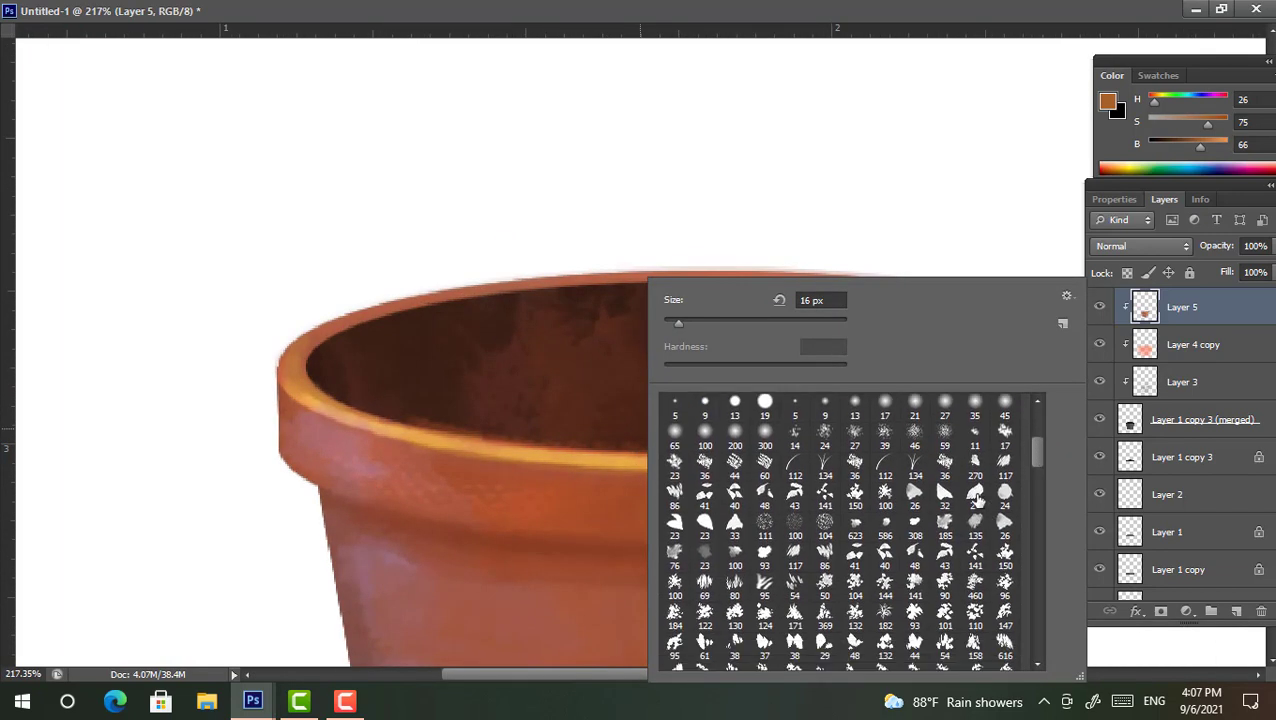
pyautogui.keyDown('alt'); pyautogui.click(601, 473); pyautogui.keyUp('alt')
pyautogui.keyDown('alt'); pyautogui.scroll(2, 601, 473); pyautogui.keyUp('alt')
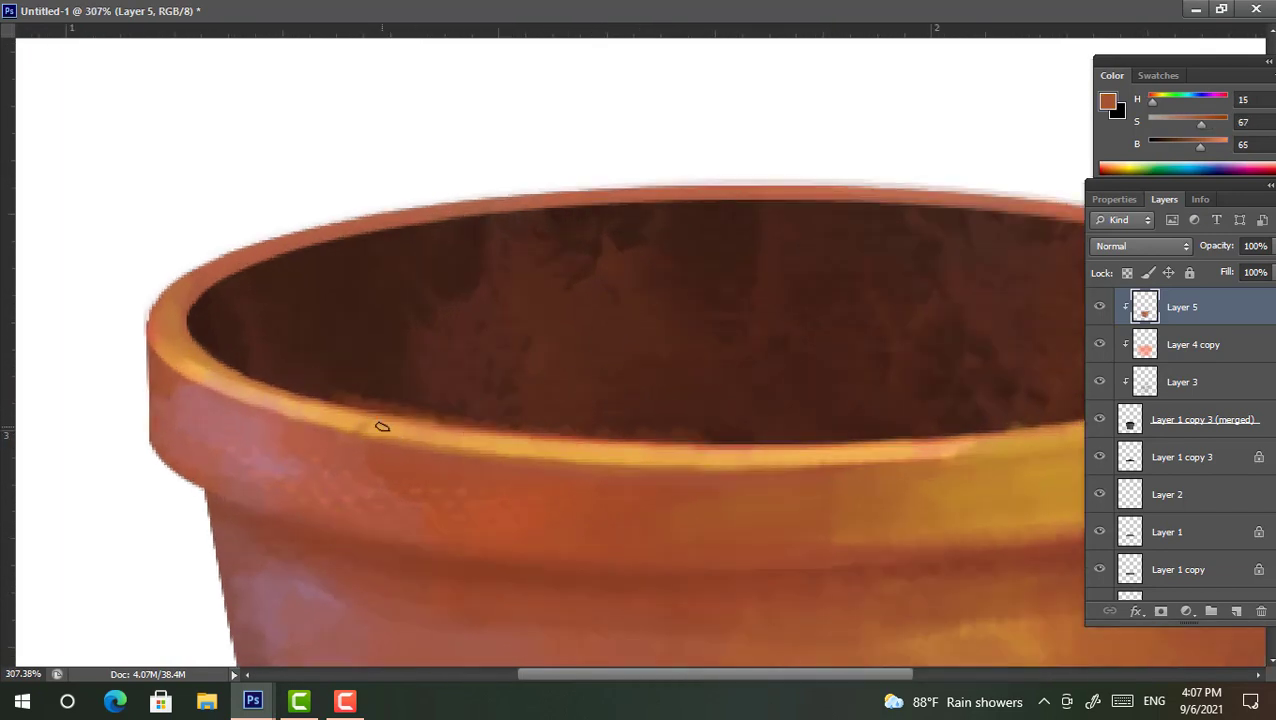
pyautogui.keyDown('alt'); pyautogui.click(358, 396); pyautogui.keyUp('alt')
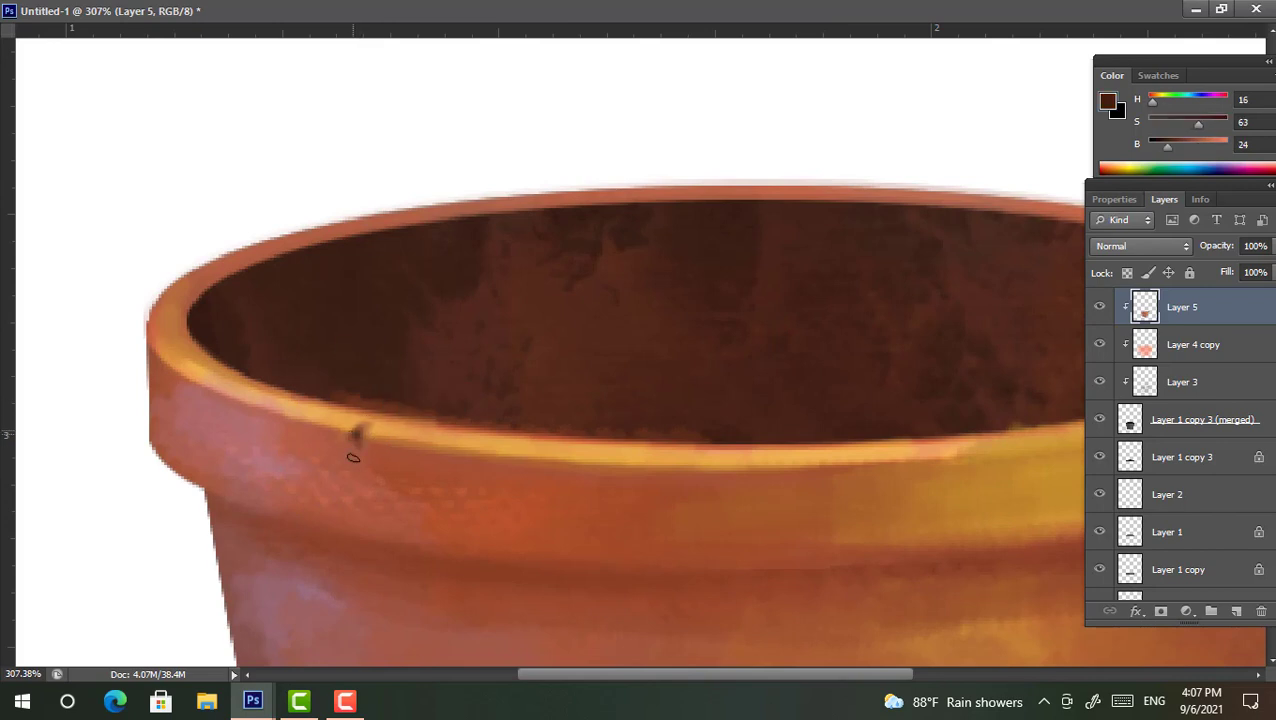
pyautogui.keyDown('alt'); pyautogui.click(337, 425); pyautogui.keyUp('alt')
# Sample dark reddish brown and light orange tones around the rim mark
pyautogui.keyDown('alt'); pyautogui.scroll(-1, 373, 433); pyautogui.keyUp('alt')
pyautogui.keyDown('alt'); pyautogui.scroll(-1, 373, 450); pyautogui.keyUp('alt')
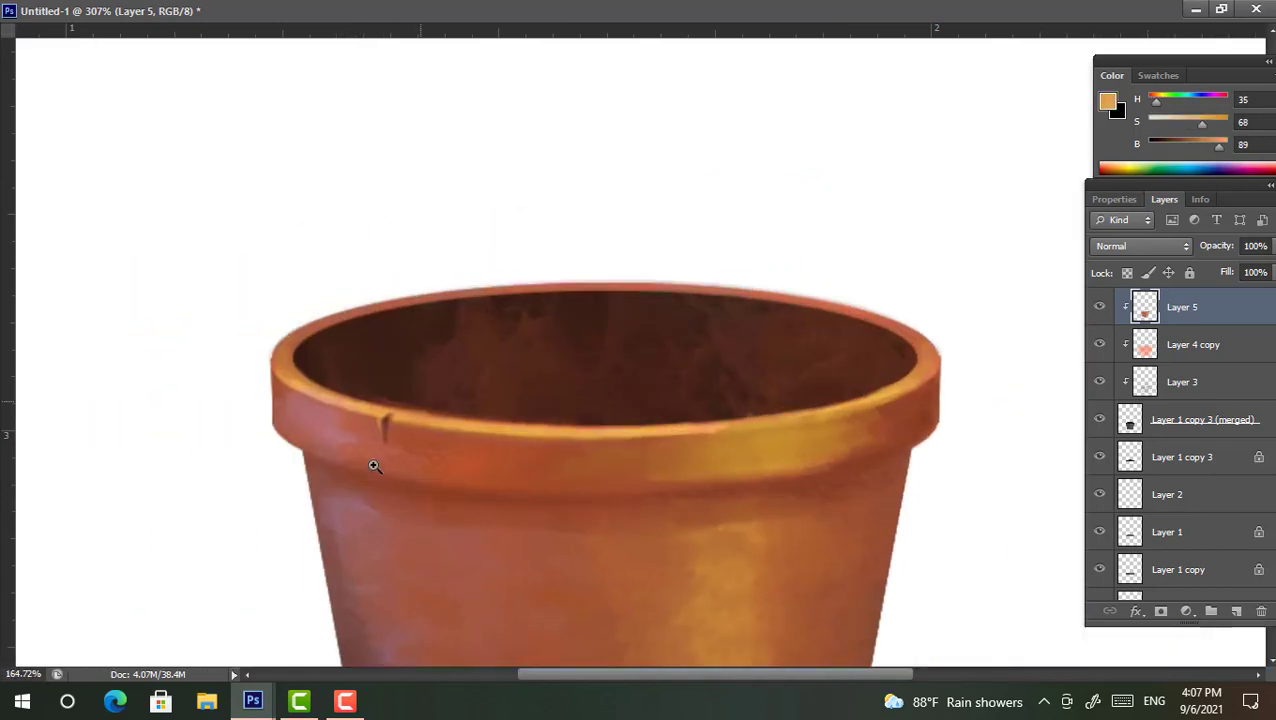
pyautogui.keyDown('alt'); pyautogui.scroll(2, 373, 464); pyautogui.keyUp('alt')
pyautogui.keyDown('alt'); pyautogui.click(366, 430); pyautogui.keyUp('alt')
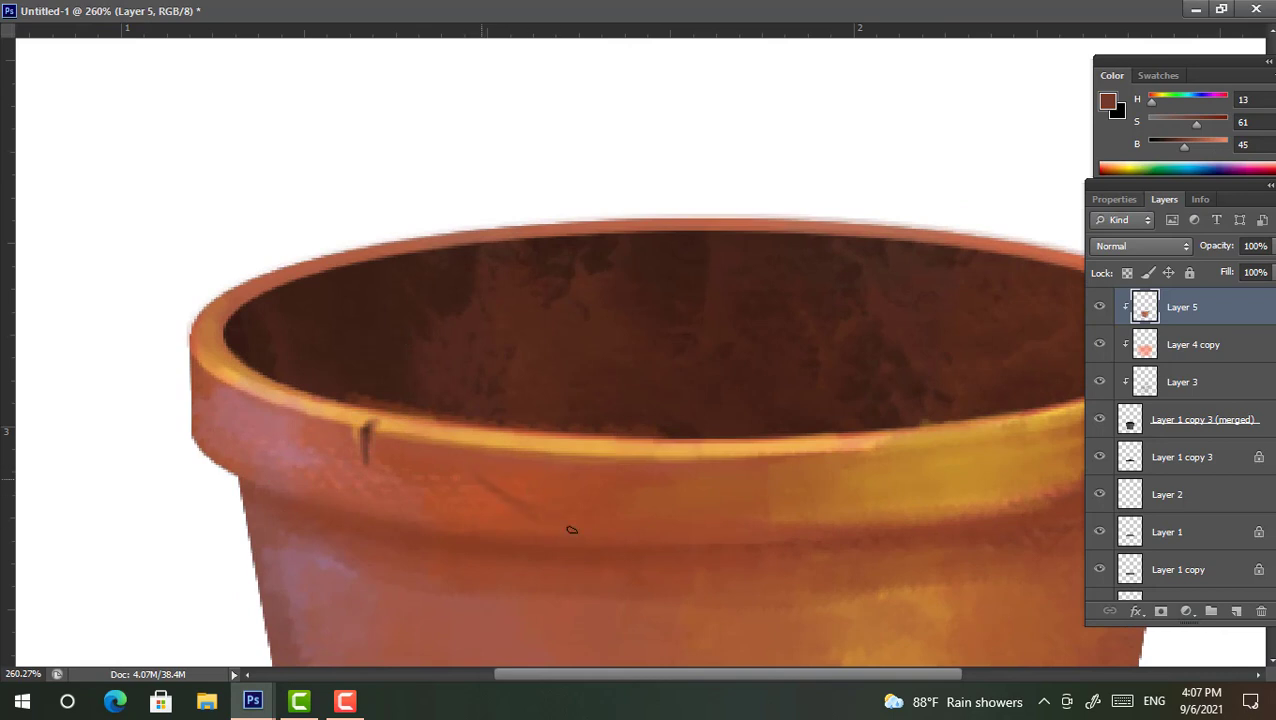
pyautogui.keyDown('alt'); pyautogui.scroll(-3, 700, 452); pyautogui.keyUp('alt')
pyautogui.keyDown('alt'); pyautogui.scroll(3, 679, 471); pyautogui.keyUp('alt')
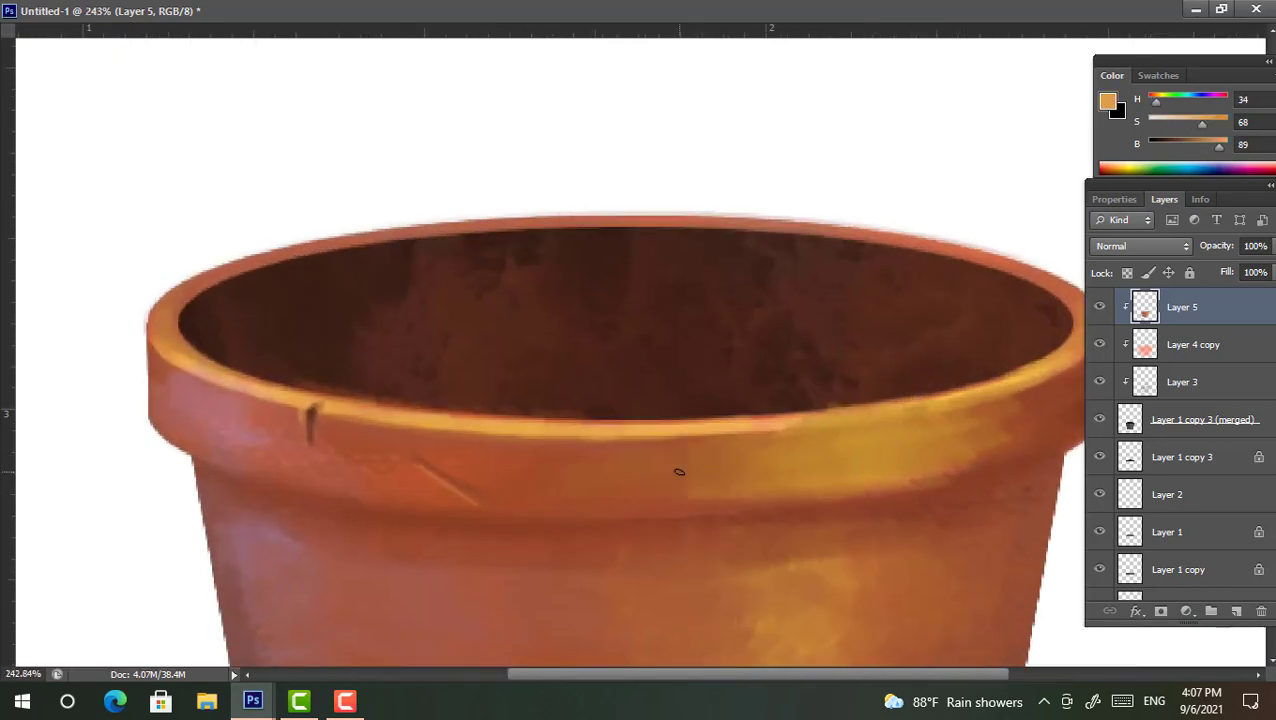
pyautogui.keyDown('alt'); pyautogui.click(454, 478); pyautogui.keyUp('alt')
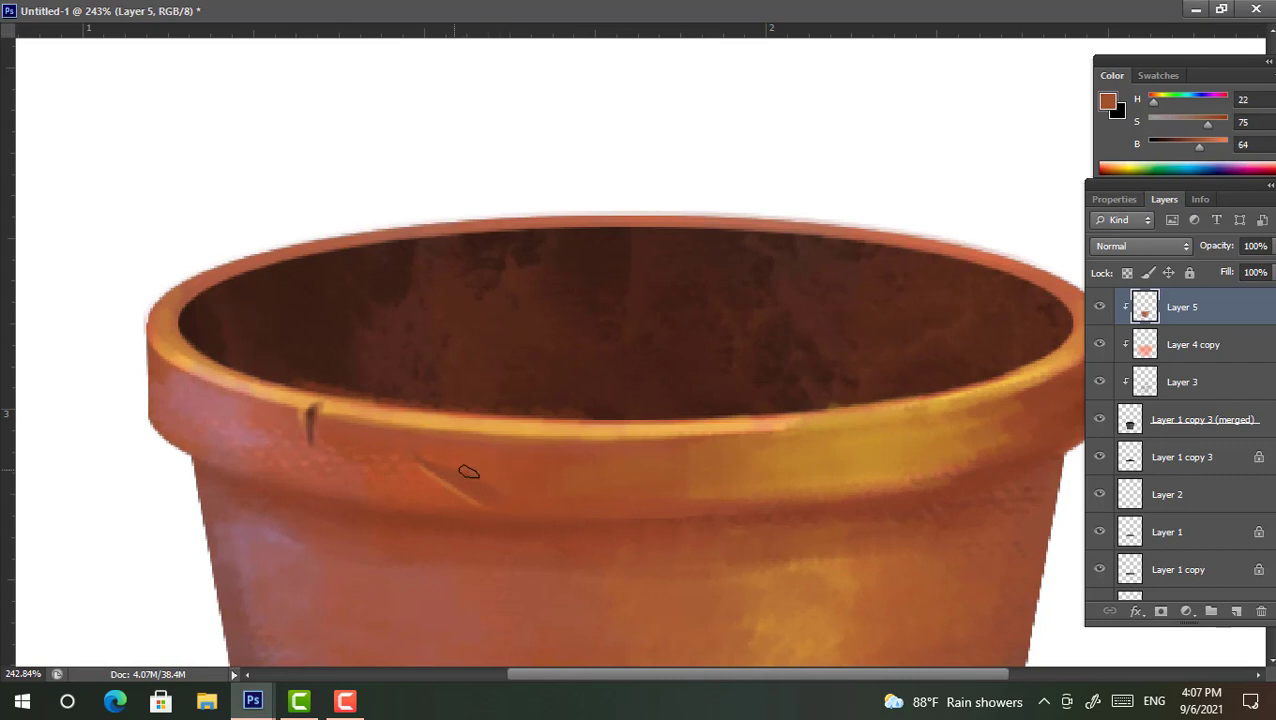
pyautogui.keyDown('alt'); pyautogui.click(502, 490); pyautogui.keyUp('alt')
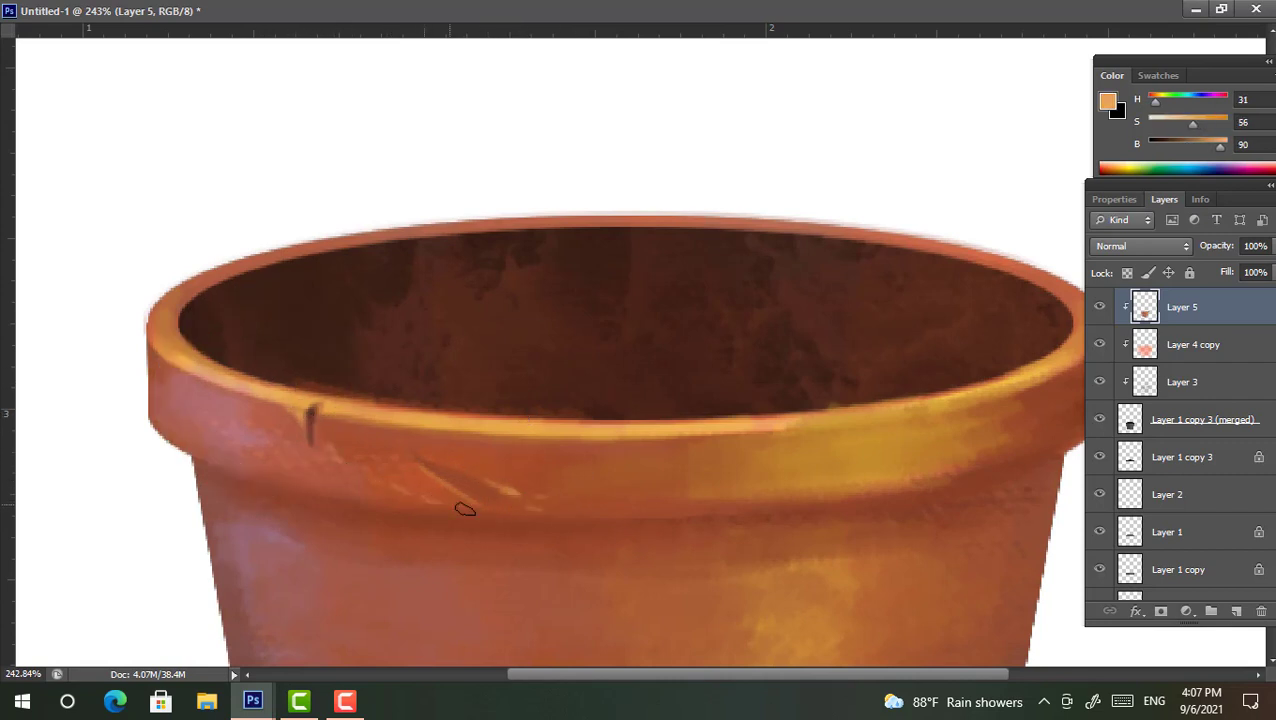
pyautogui.keyDown('alt'); pyautogui.scroll(-3, 758, 413); pyautogui.keyUp('alt')
pyautogui.keyDown('alt'); pyautogui.scroll(2, 746, 419); pyautogui.keyUp('alt')
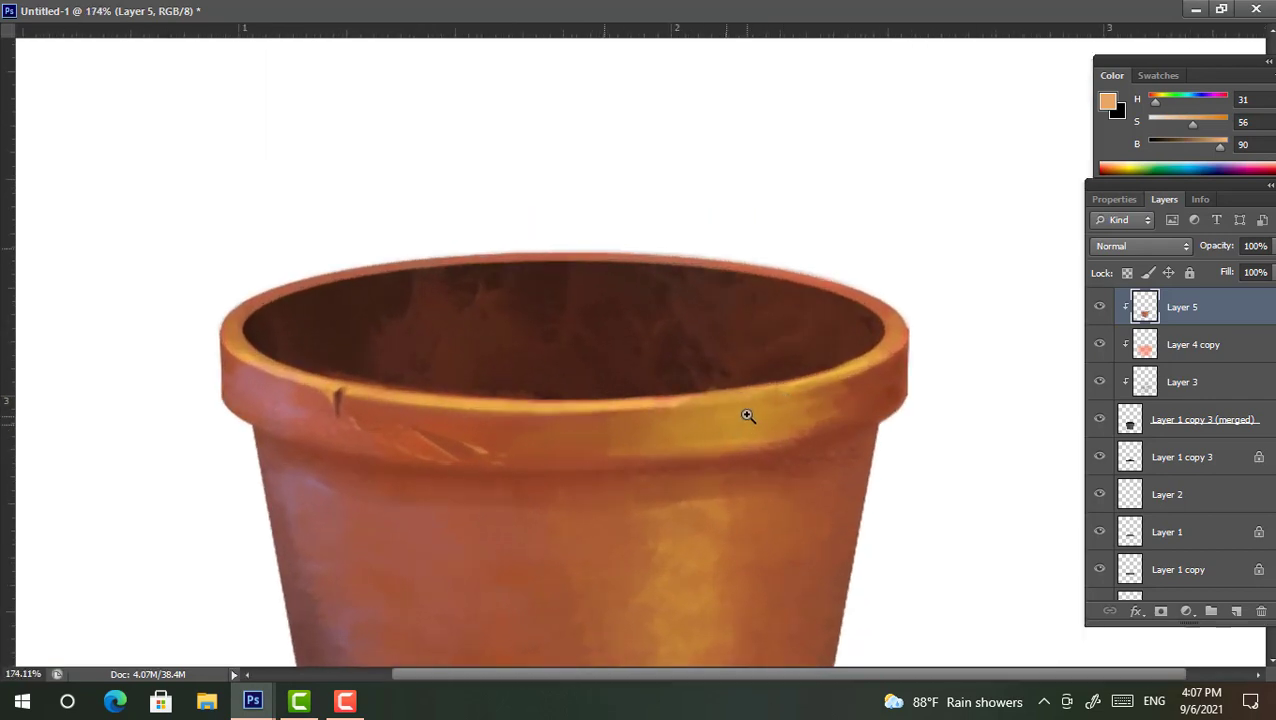
# Sample brown and muted reddish rim tones, then hide and reshow Layer 5 to compare
pyautogui.keyDown('alt'); pyautogui.click(870, 373); pyautogui.keyUp('alt')
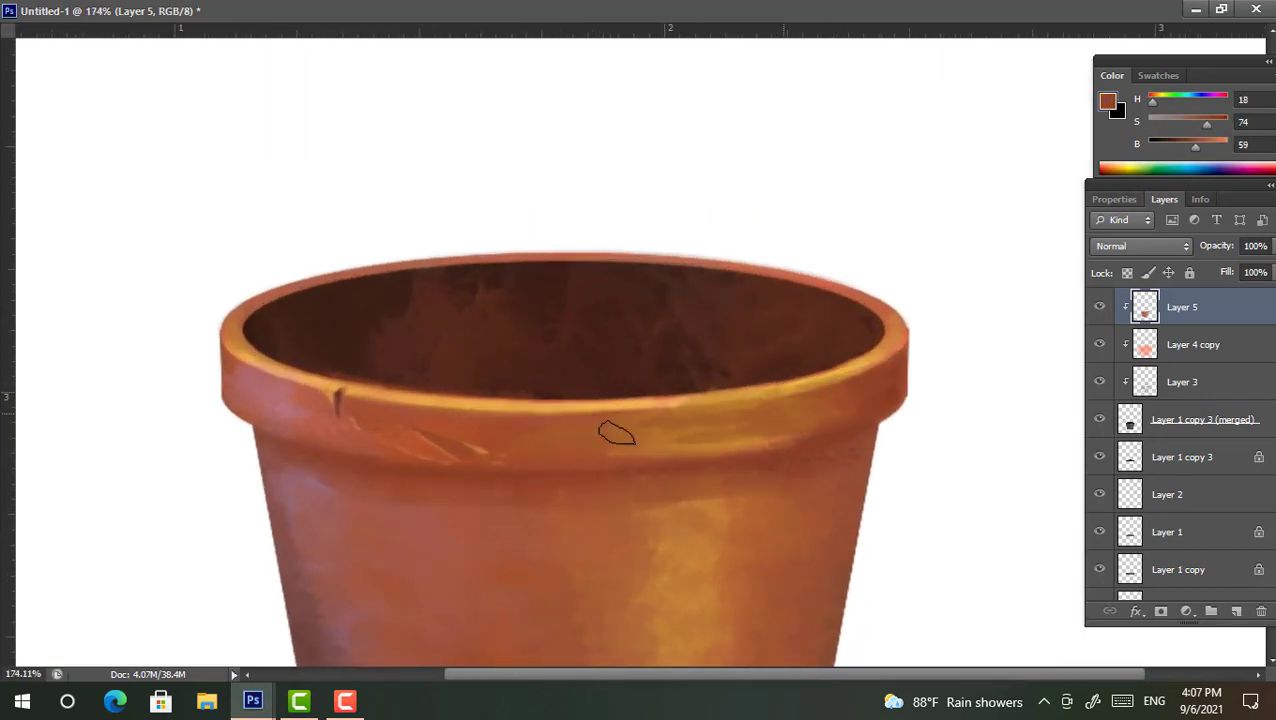
pyautogui.keyDown('alt'); pyautogui.scroll(-3, 745, 397); pyautogui.keyUp('alt')
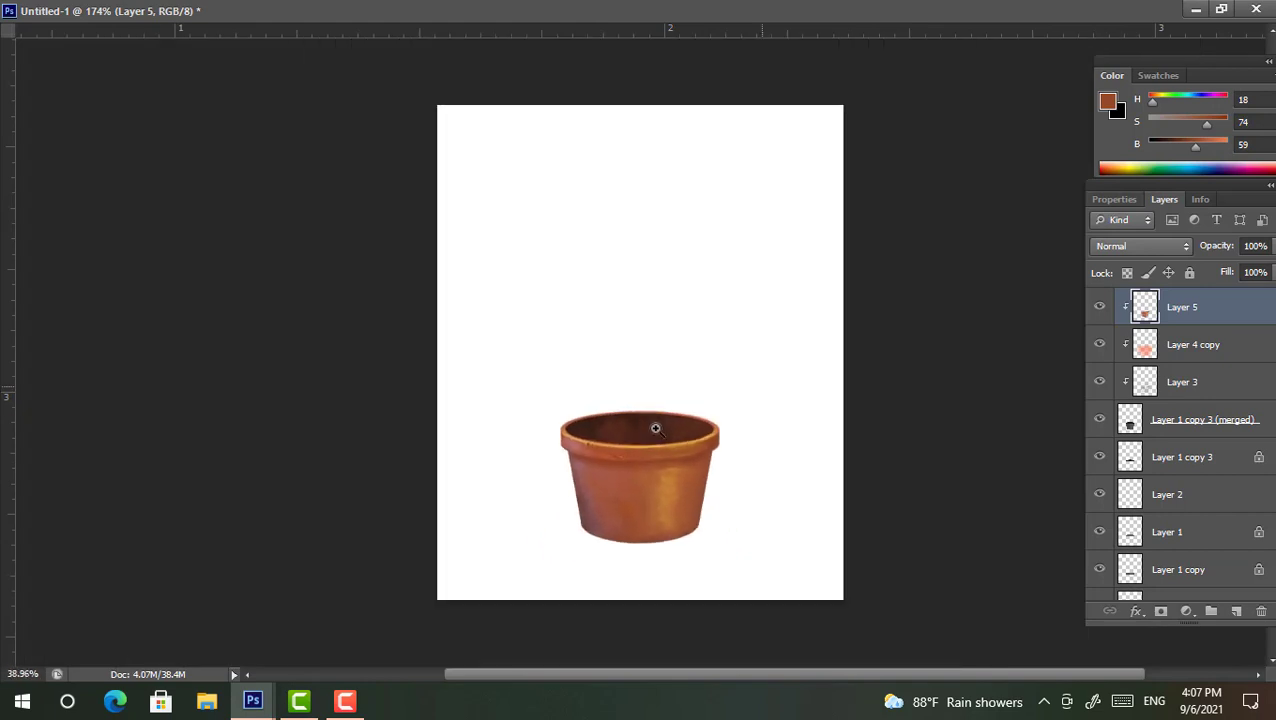
pyautogui.keyDown('alt'); pyautogui.scroll(3, 755, 385); pyautogui.keyUp('alt')
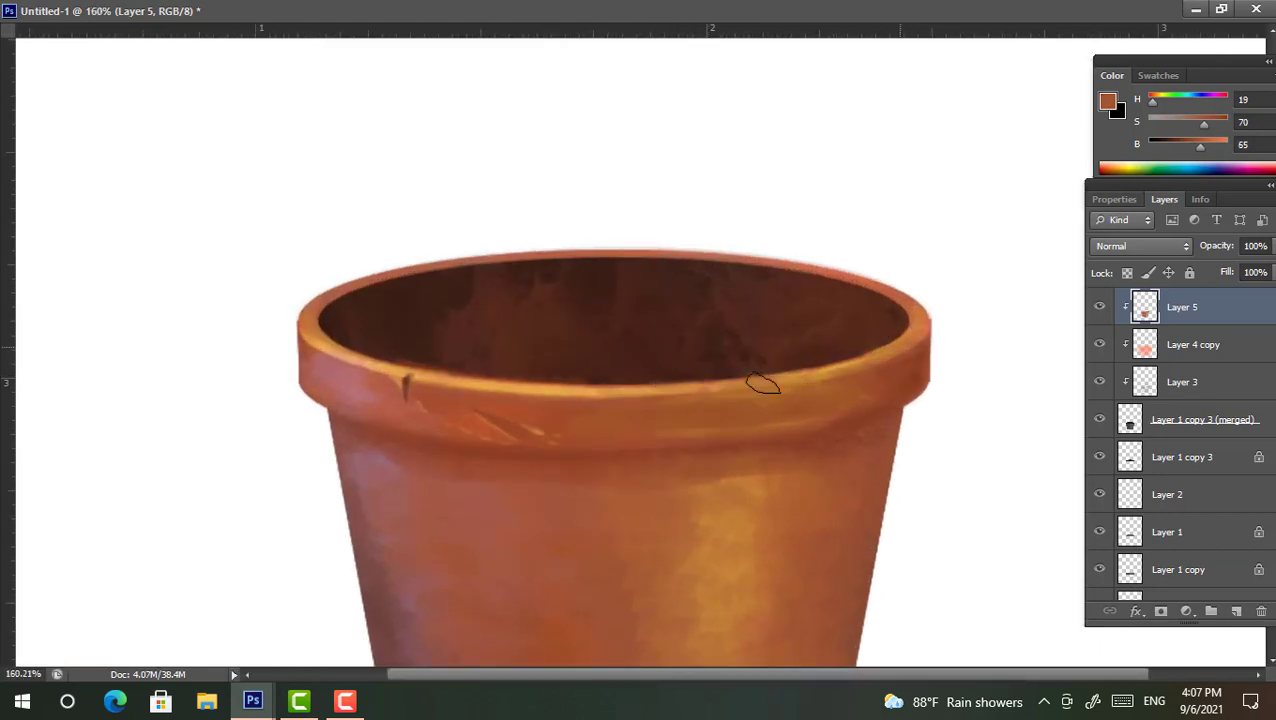
pyautogui.keyDown('alt'); pyautogui.click(348, 362); pyautogui.keyUp('alt')
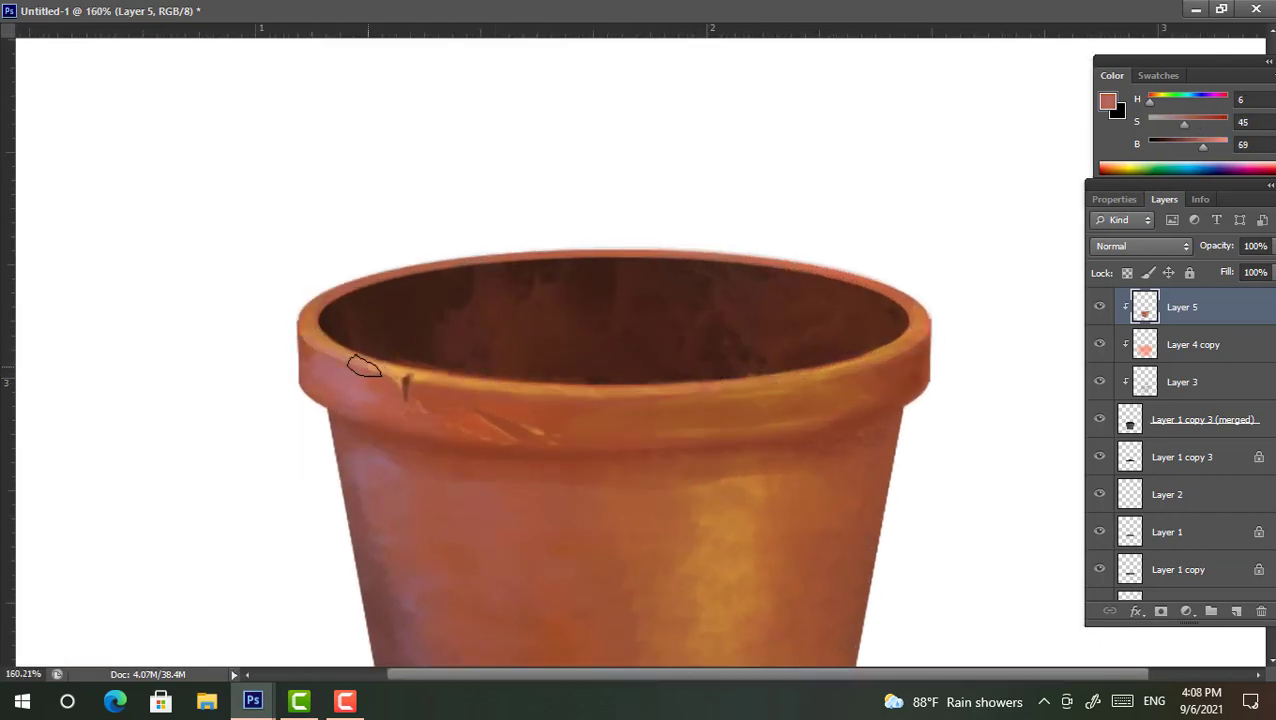
pyautogui.keyDown('alt'); pyautogui.scroll(-2, 647, 424); pyautogui.keyUp('alt')
pyautogui.keyDown('alt'); pyautogui.scroll(-3, 647, 424); pyautogui.keyUp('alt')
pyautogui.keyDown('alt'); pyautogui.scroll(5, 601, 433); pyautogui.keyUp('alt')
pyautogui.click(1099, 307)
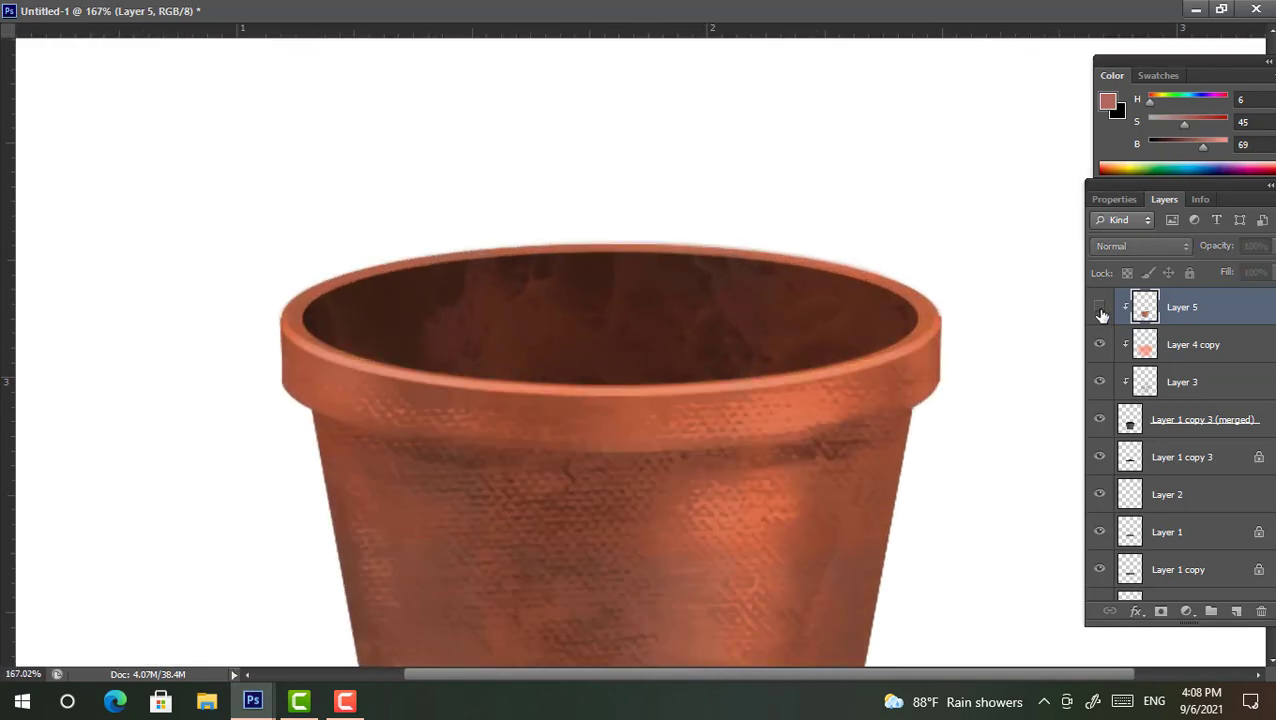
pyautogui.click(1099, 307)
# Make the brush much smaller and reframe the view around the pot
pyautogui.scroll(-1, 673, 386)
pyautogui.moveTo(535, 356); pyautogui.dragTo(475, 377)
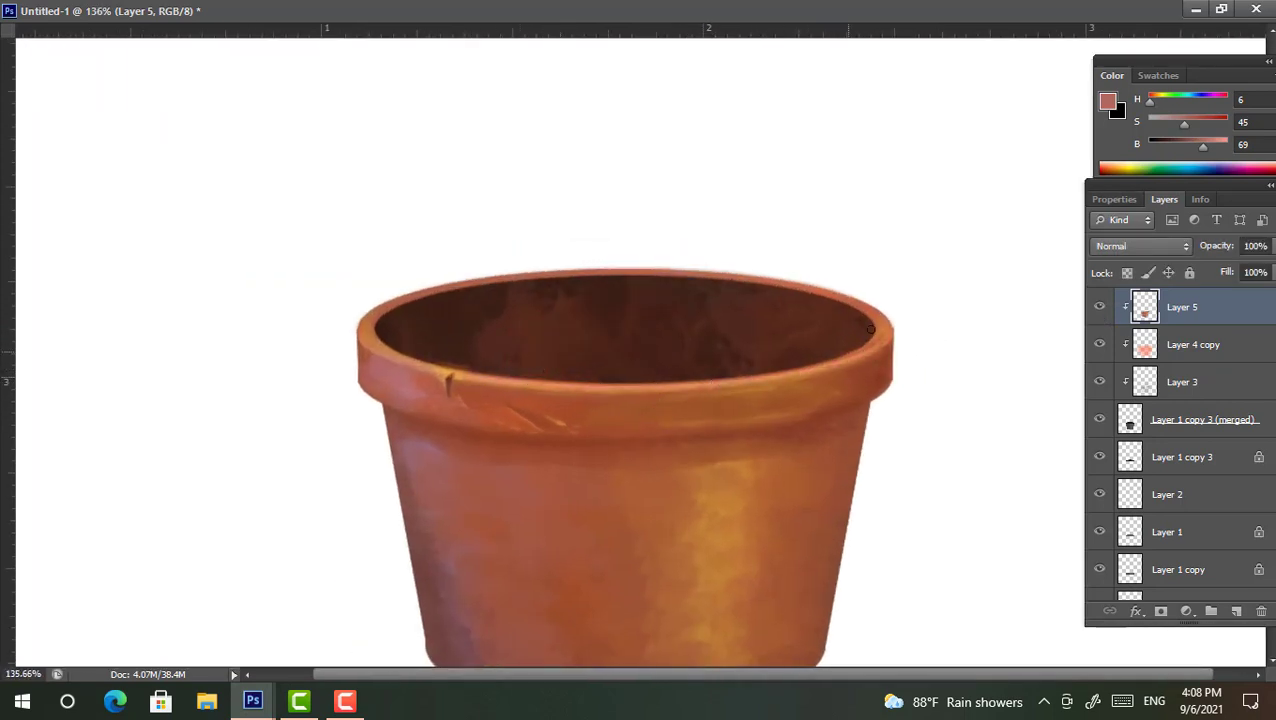
pyautogui.moveTo(631, 381)
pyautogui.mouseDown()
pyautogui.moveTo(399, 374)
pyautogui.moveTo(421, 367)
pyautogui.moveTo(373, 379)
pyautogui.moveTo(754, 357)
pyautogui.mouseUp()
pyautogui.keyDown('alt'); pyautogui.scroll(2, 754, 357); pyautogui.keyUp('alt')
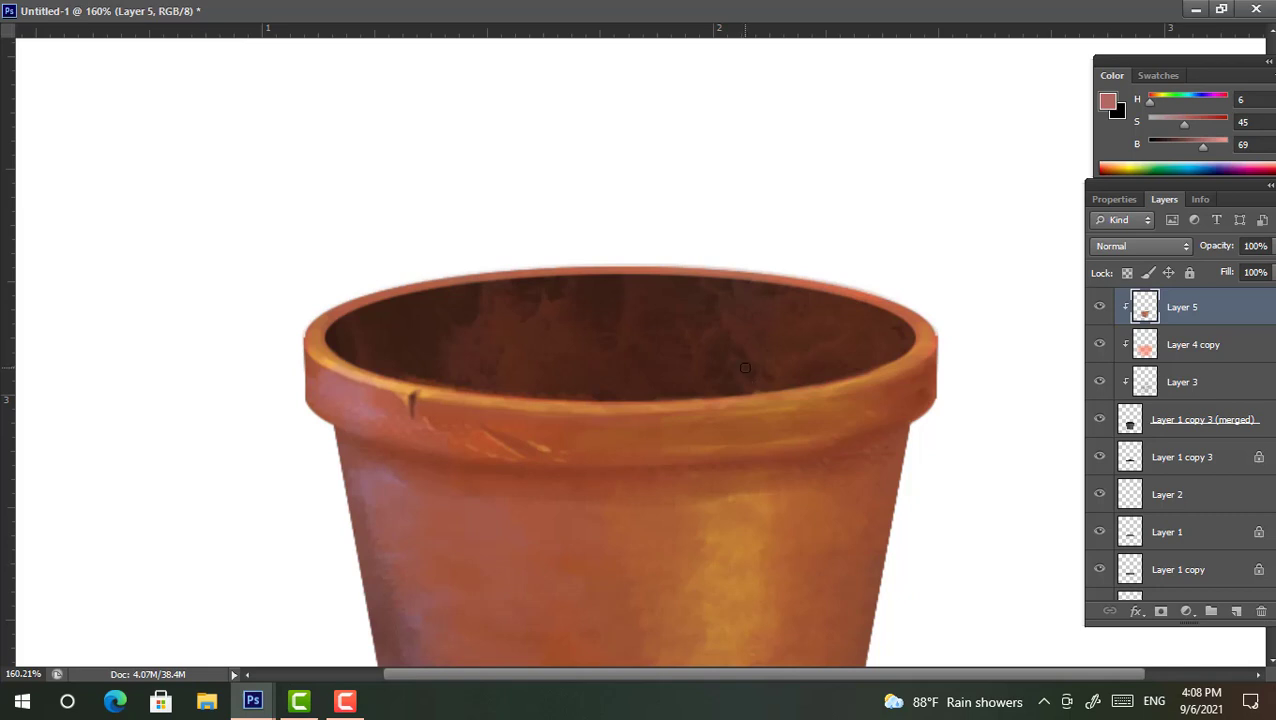
pyautogui.scroll(2, 760, 380)
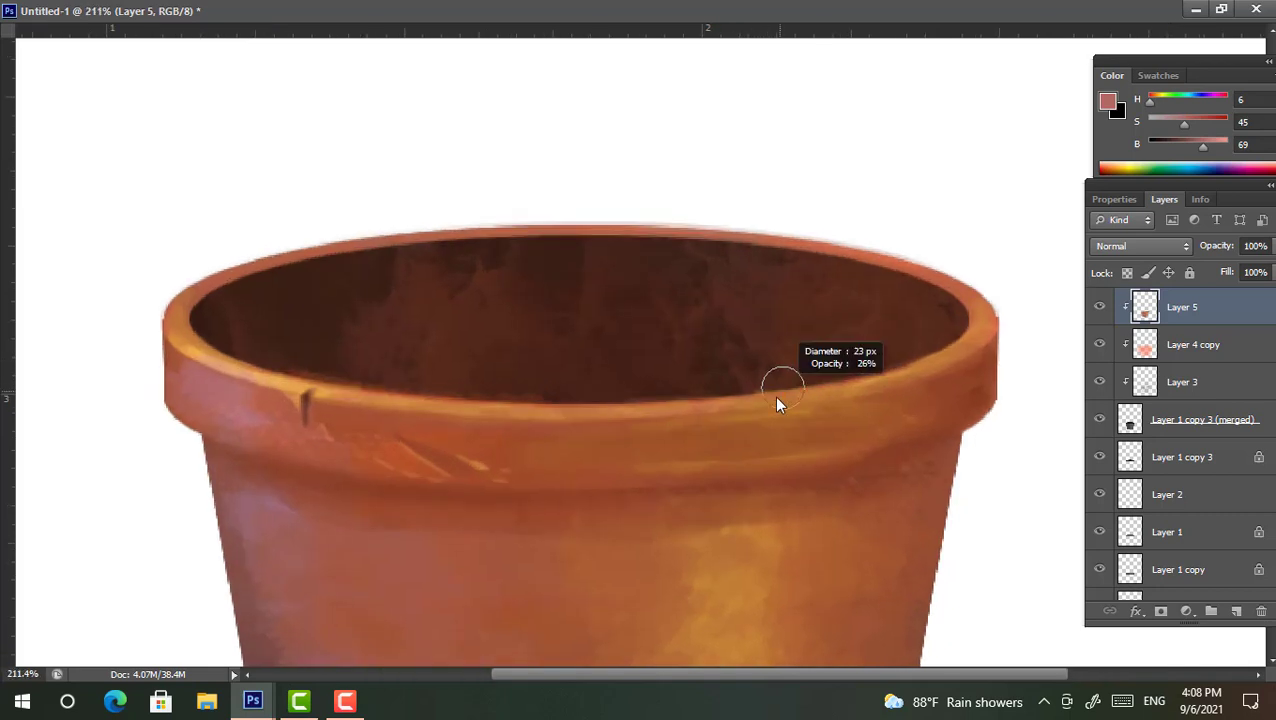
# Paint a bright orange highlight along the pot's inner rim
pyautogui.click(1130, 165)
pyautogui.click(1120, 164)
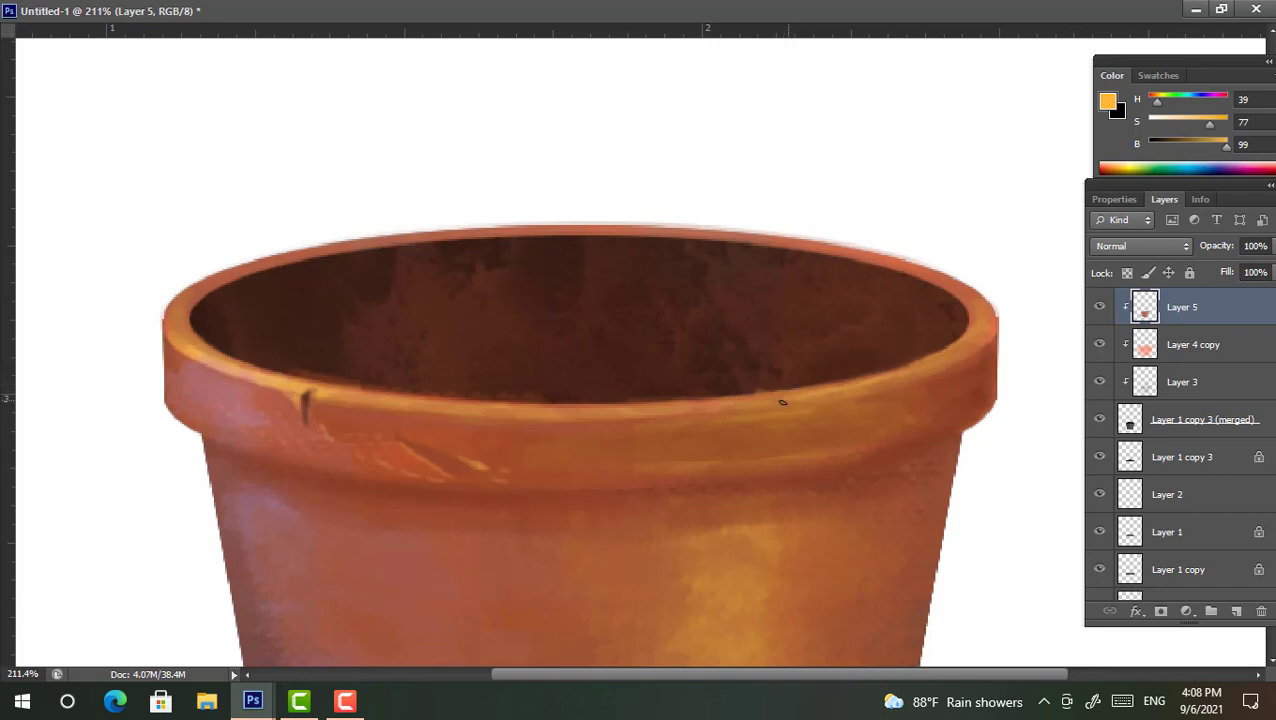
pyautogui.moveTo(762, 406)
pyautogui.mouseDown()
pyautogui.moveTo(644, 413)
pyautogui.moveTo(865, 387)
pyautogui.moveTo(507, 402)
pyautogui.moveTo(308, 436)
pyautogui.mouseUp()
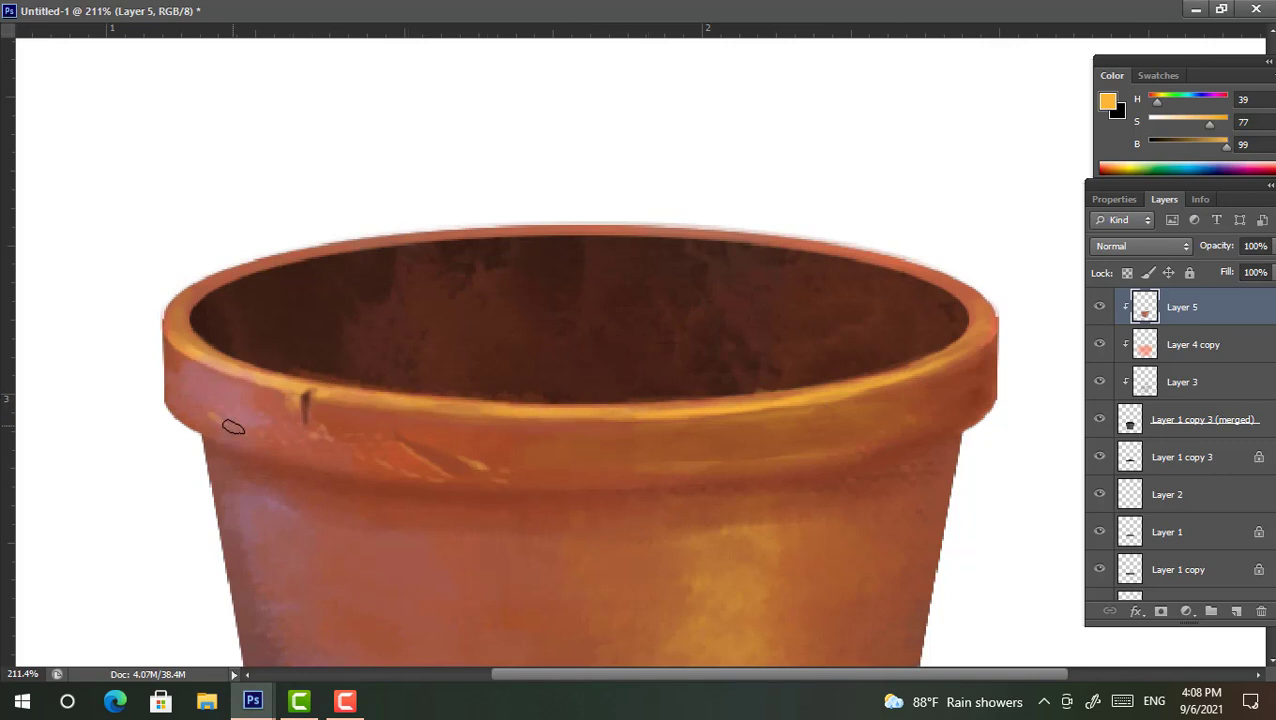
pyautogui.scroll(-5, 228, 427)
pyautogui.scroll(5, 455, 432)
# Paint a dark brown shadow under the right rim and brighter orange strokes near its right edge
pyautogui.keyDown('alt'); pyautogui.click(940, 323); pyautogui.keyUp('alt')
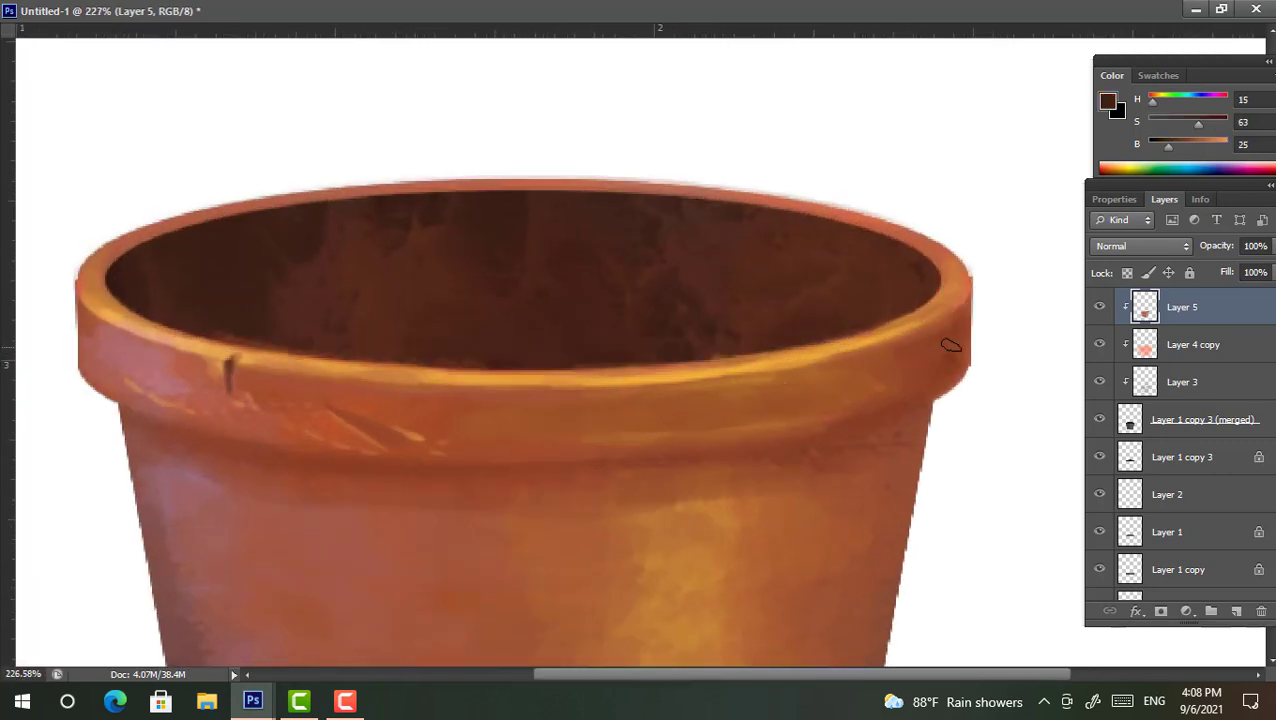
pyautogui.moveTo(921, 389); pyautogui.dragTo(876, 405)
pyautogui.keyDown('alt'); pyautogui.click(943, 362); pyautogui.keyUp('alt')
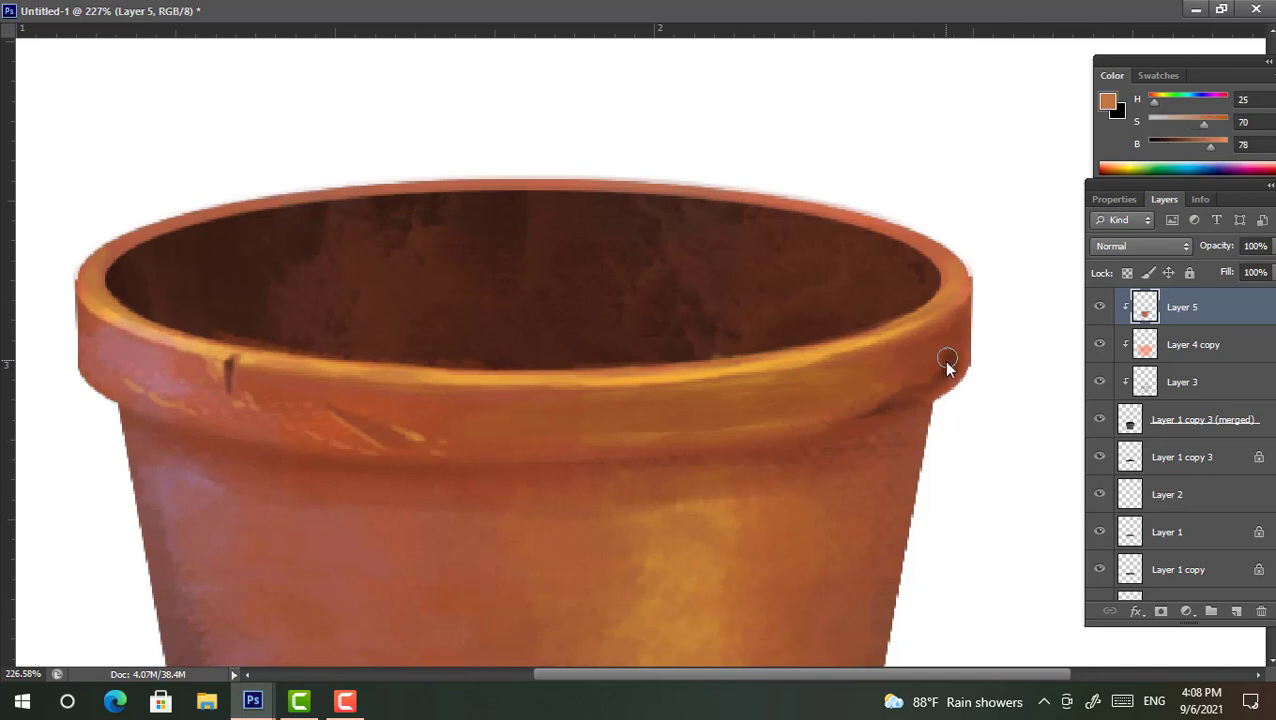
pyautogui.click(1185, 167)
pyautogui.moveTo(955, 355)
pyautogui.mouseDown()
pyautogui.moveTo(945, 385)
pyautogui.moveTo(848, 388)
pyautogui.mouseUp()
pyautogui.scroll(-5, 776, 300)
pyautogui.scroll(2, 776, 300)
pyautogui.keyDown('alt'); pyautogui.click(776, 300); pyautogui.keyUp('alt')
pyautogui.scroll(2, 755, 427)
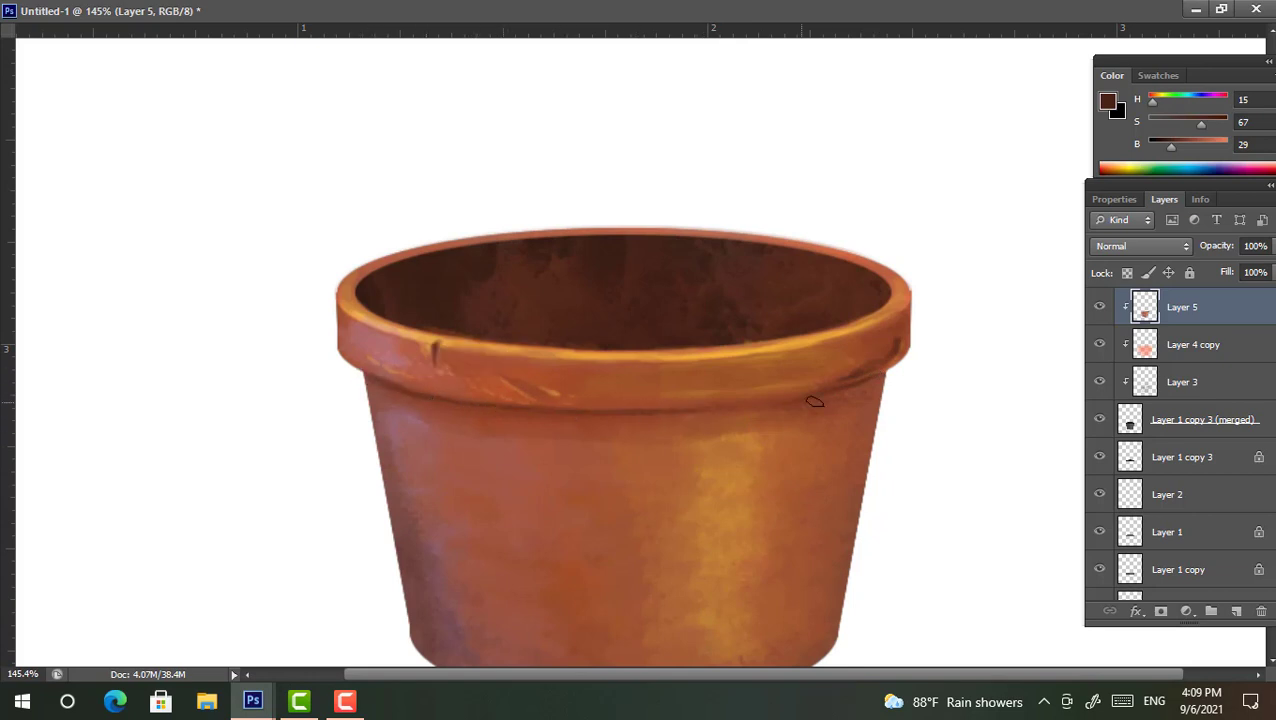
pyautogui.scroll(-3, 699, 389)
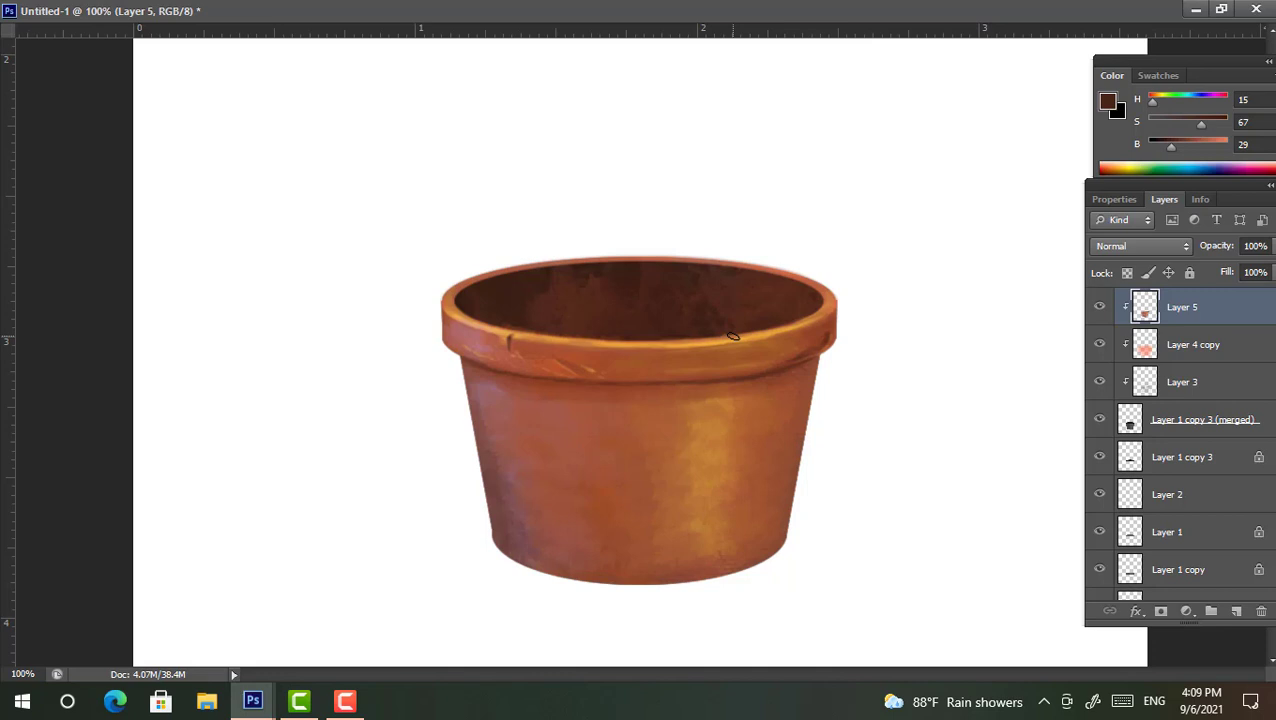
pyautogui.scroll(3, 615, 360)
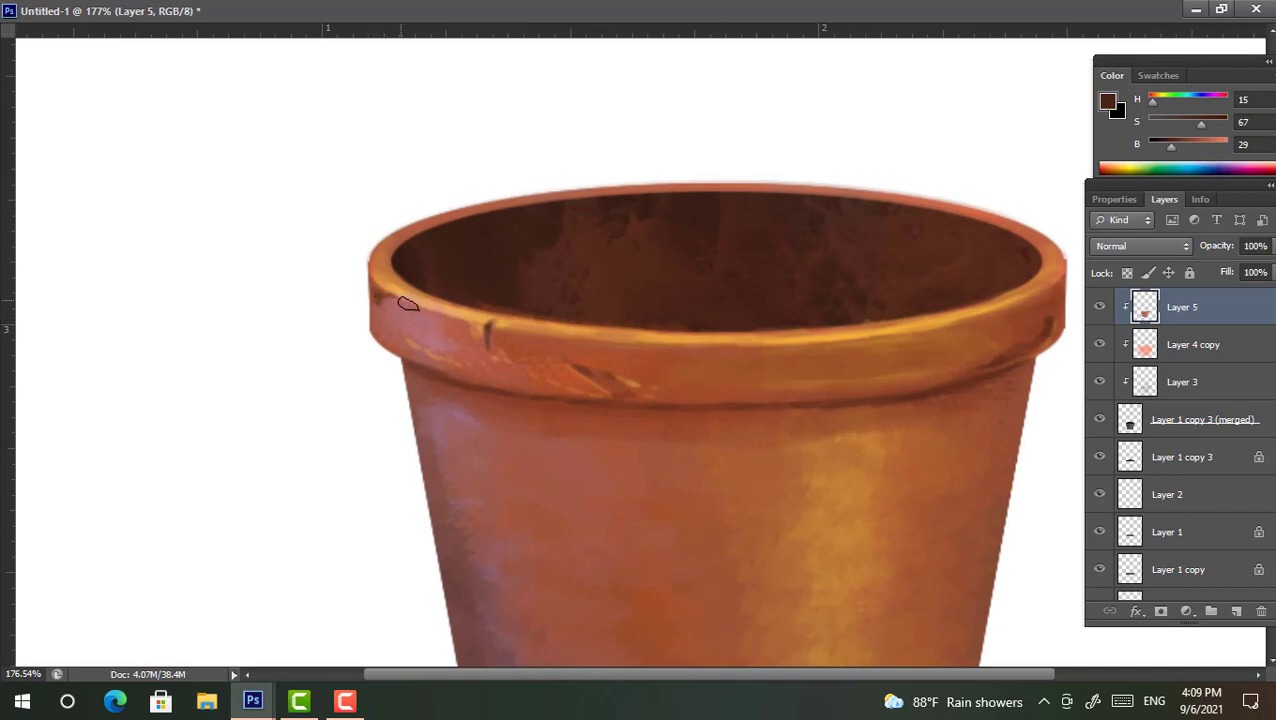
# Sample the rim's tan colour and lighten it to bright orange
pyautogui.keyDown('alt'); pyautogui.click(457, 314); pyautogui.keyUp('alt')
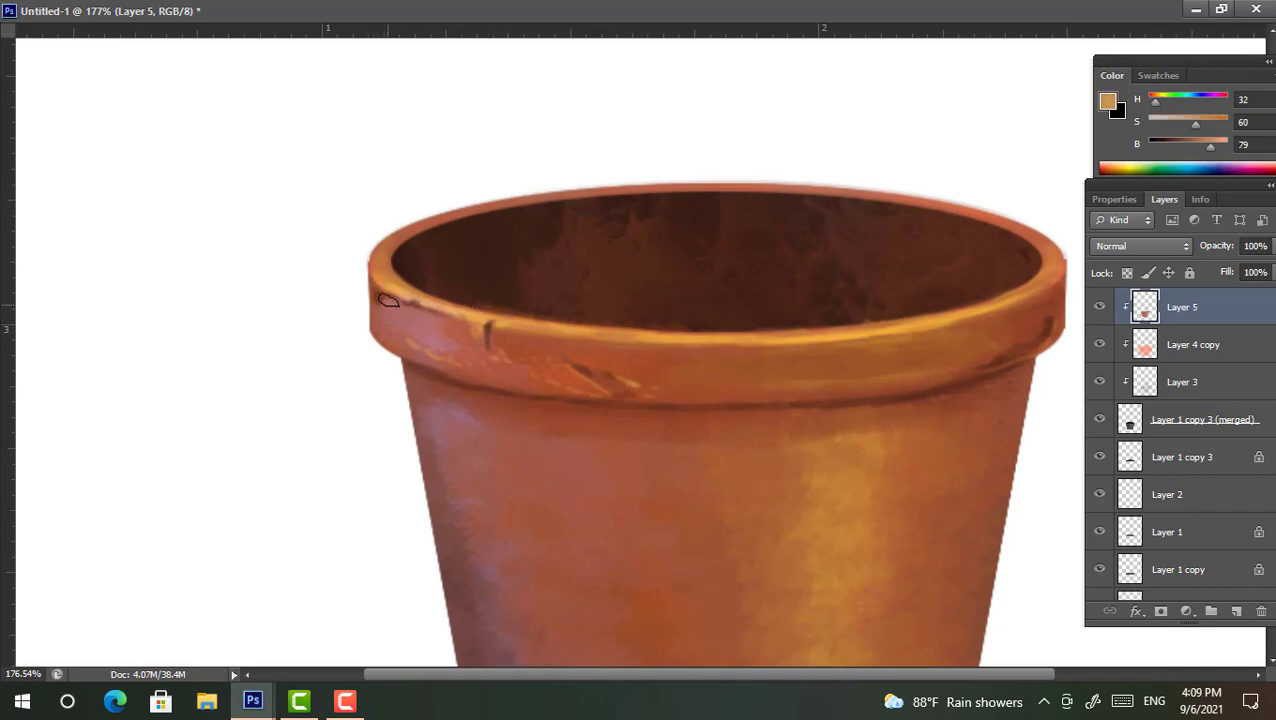
pyautogui.keyDown('alt'); pyautogui.click(427, 319); pyautogui.keyUp('alt')
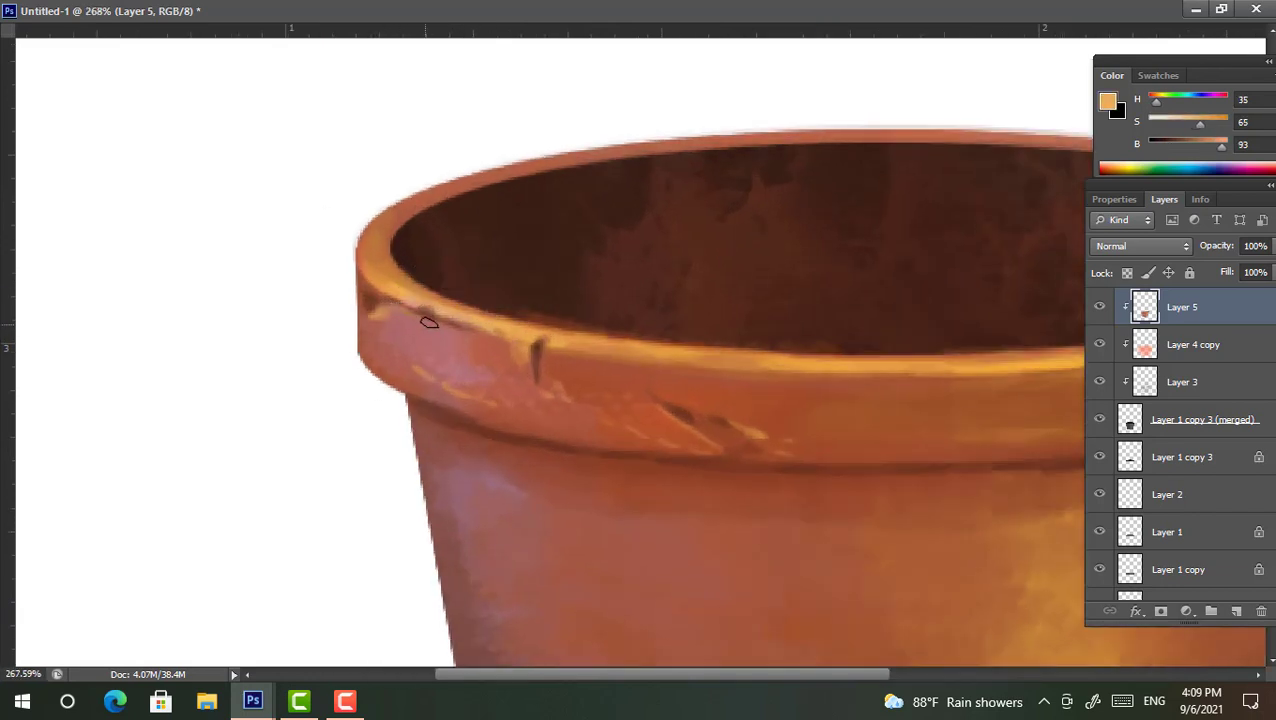
pyautogui.scroll(1, 614, 346)
pyautogui.scroll(1, 614, 346)
pyautogui.scroll(2, 635, 356)
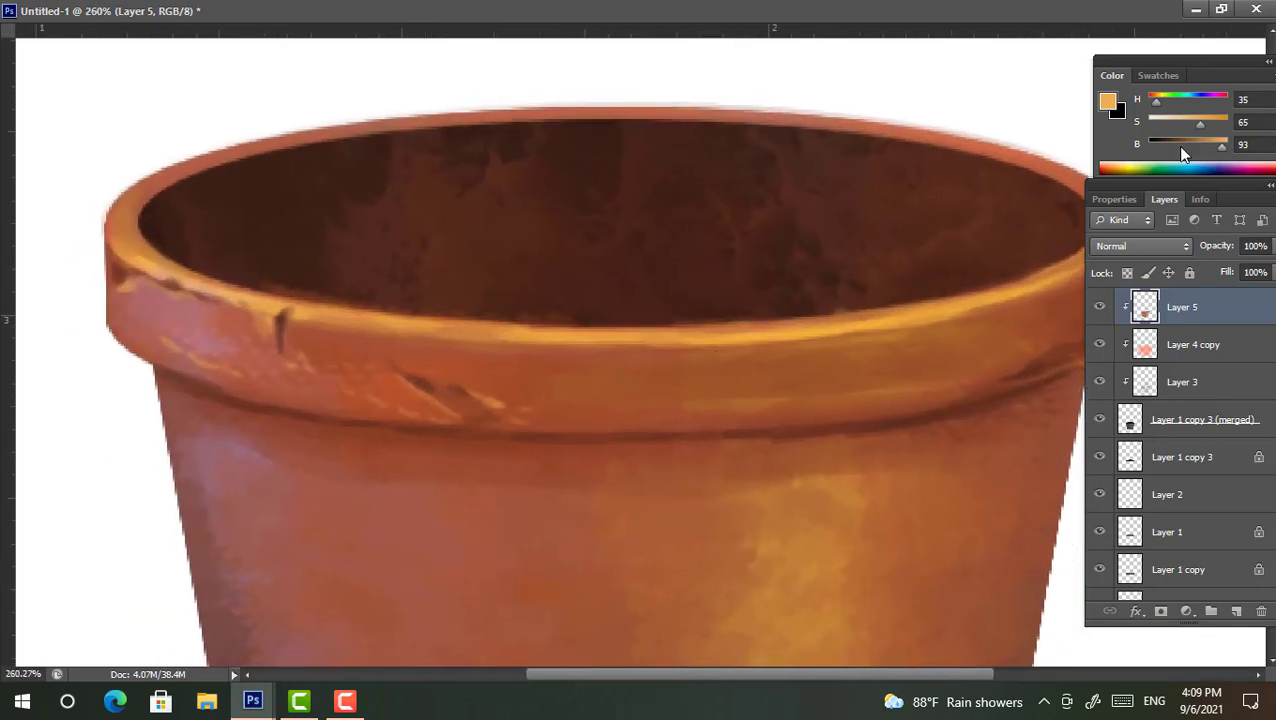
# Sample dark brown and paint a thin crack across the front rim, zooming to inspect
pyautogui.keyDown('alt'); pyautogui.click(656, 359); pyautogui.keyUp('alt')
pyautogui.moveTo(672, 350); pyautogui.dragTo(648, 366)
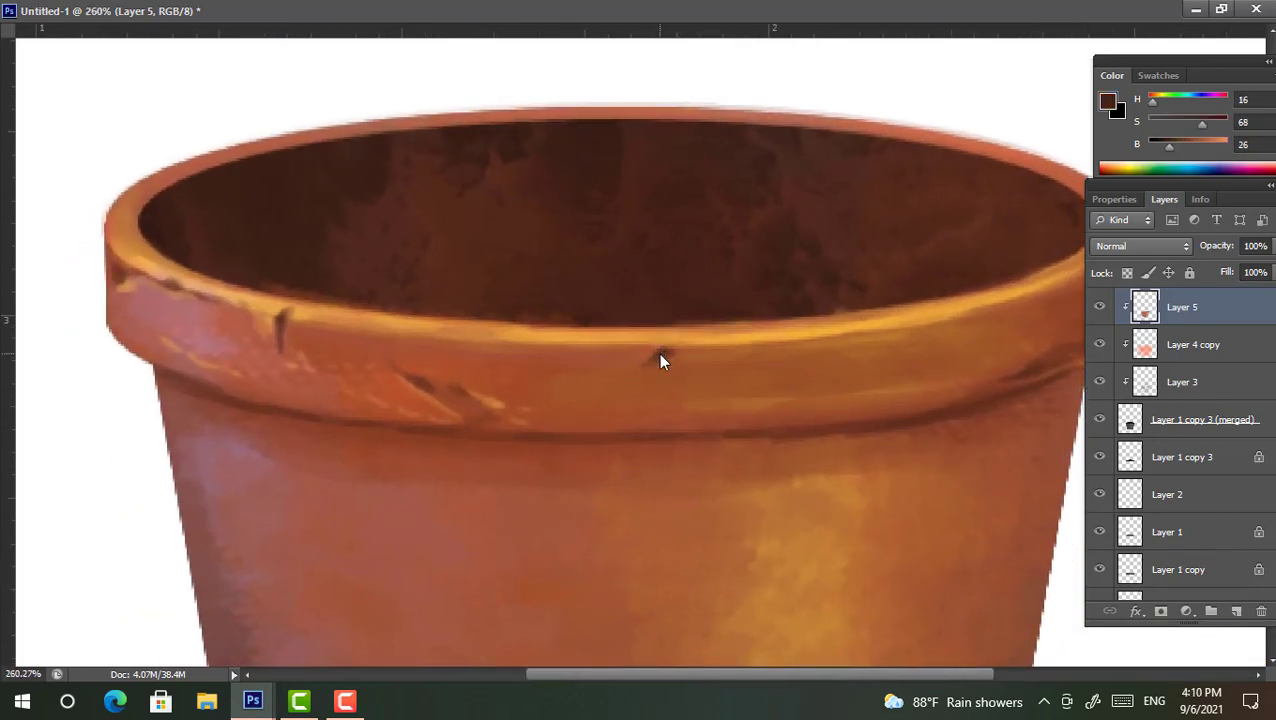
pyautogui.scroll(-5, 600, 375)
pyautogui.scroll(4, 672, 340)
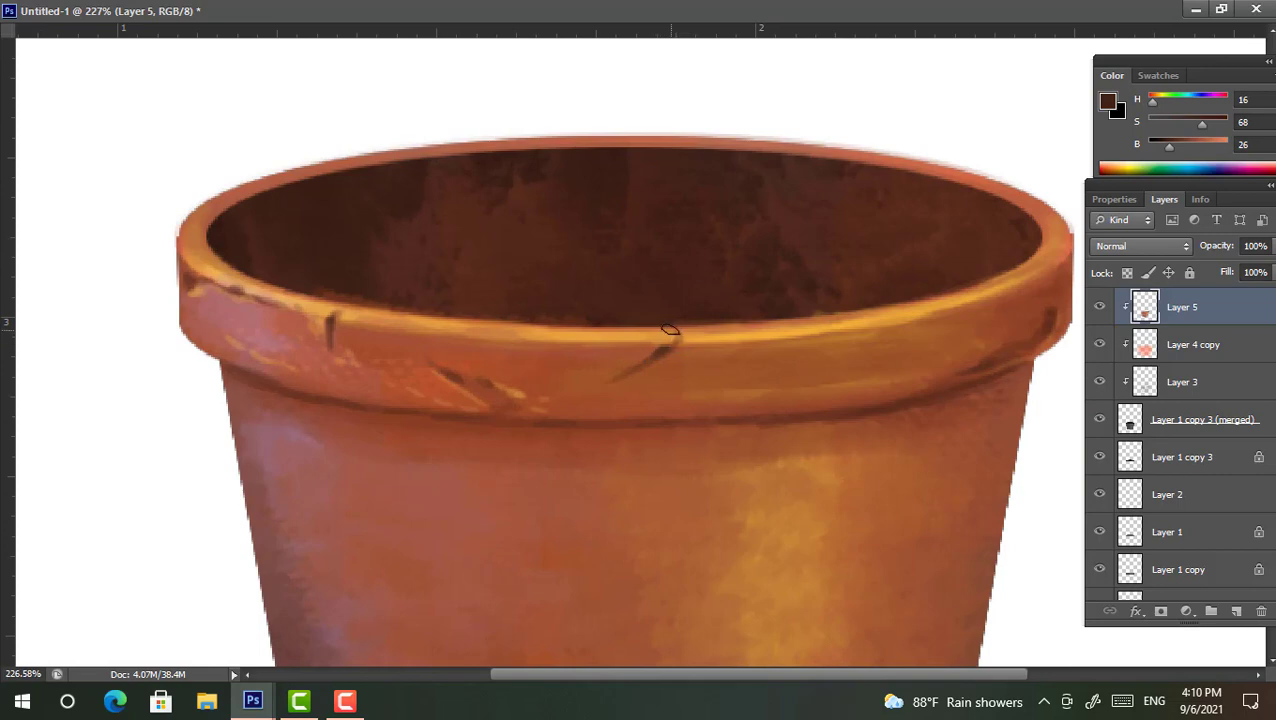
pyautogui.scroll(-3, 676, 337)
pyautogui.scroll(2, 672, 333)
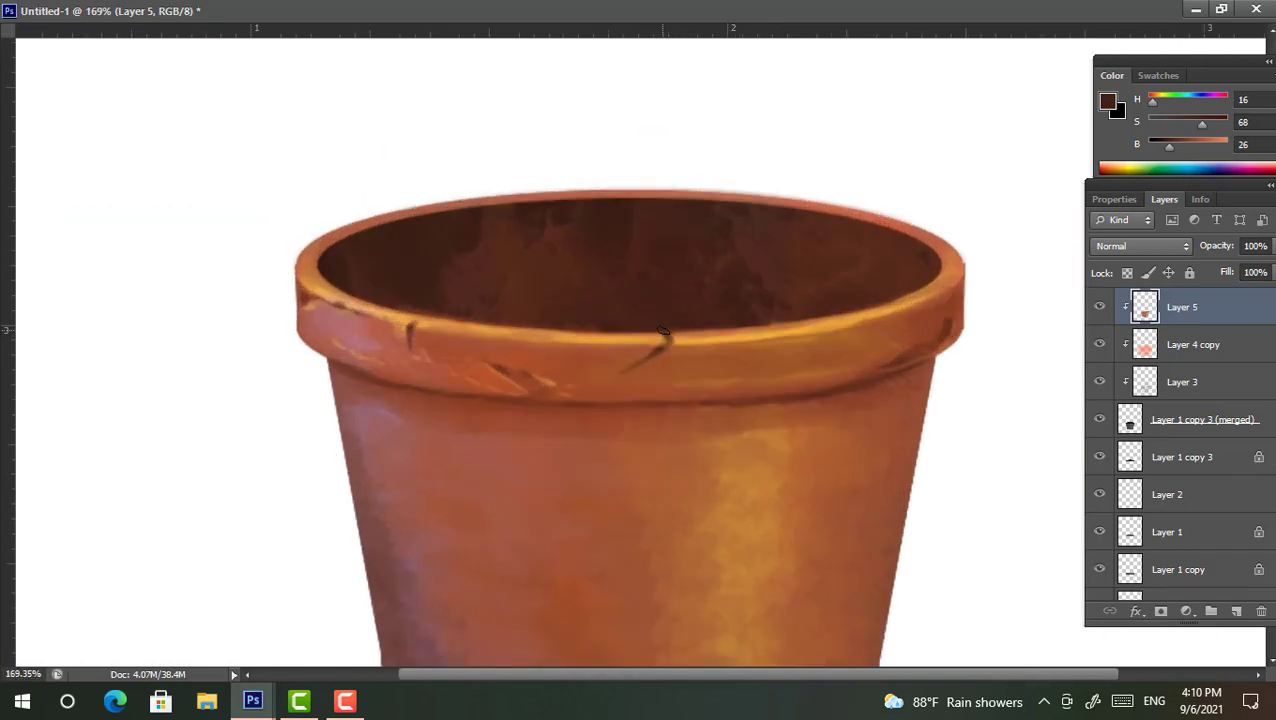
pyautogui.scroll(-2, 700, 360)
pyautogui.scroll(-1, 755, 393)
pyautogui.scroll(2, 880, 272)
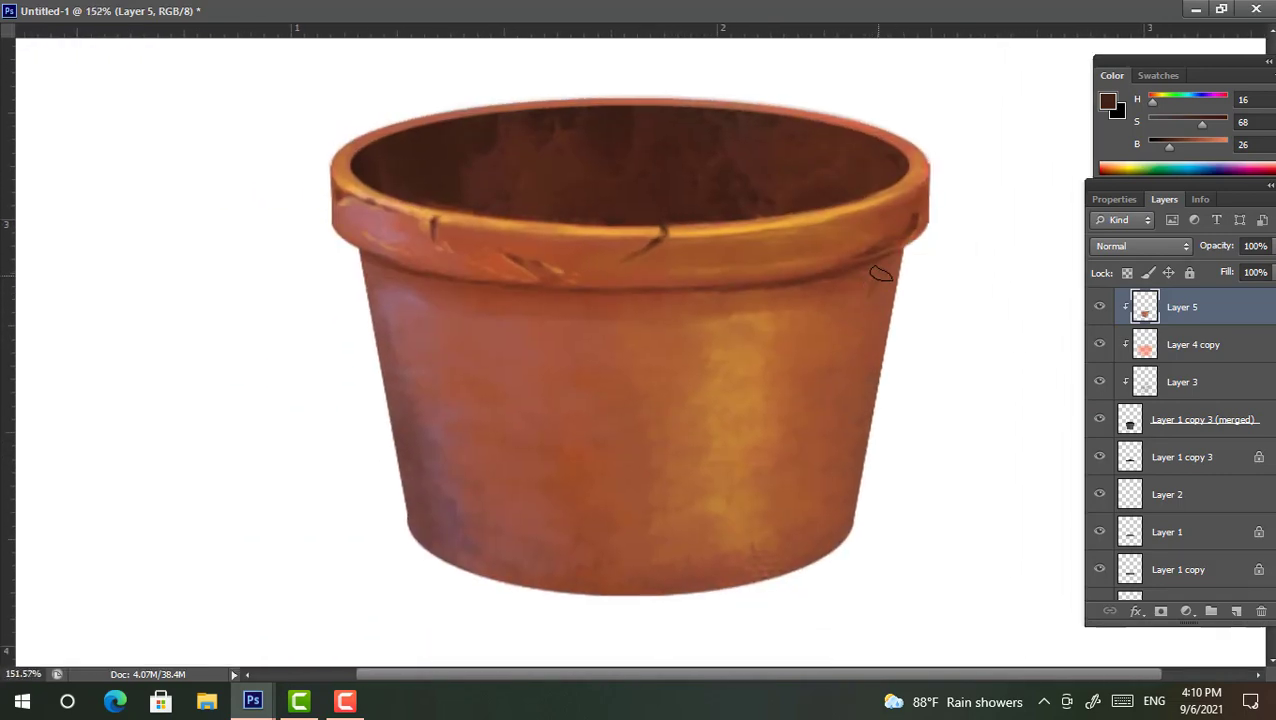
pyautogui.scroll(-2, 680, 400)
pyautogui.scroll(-3, 600, 430)
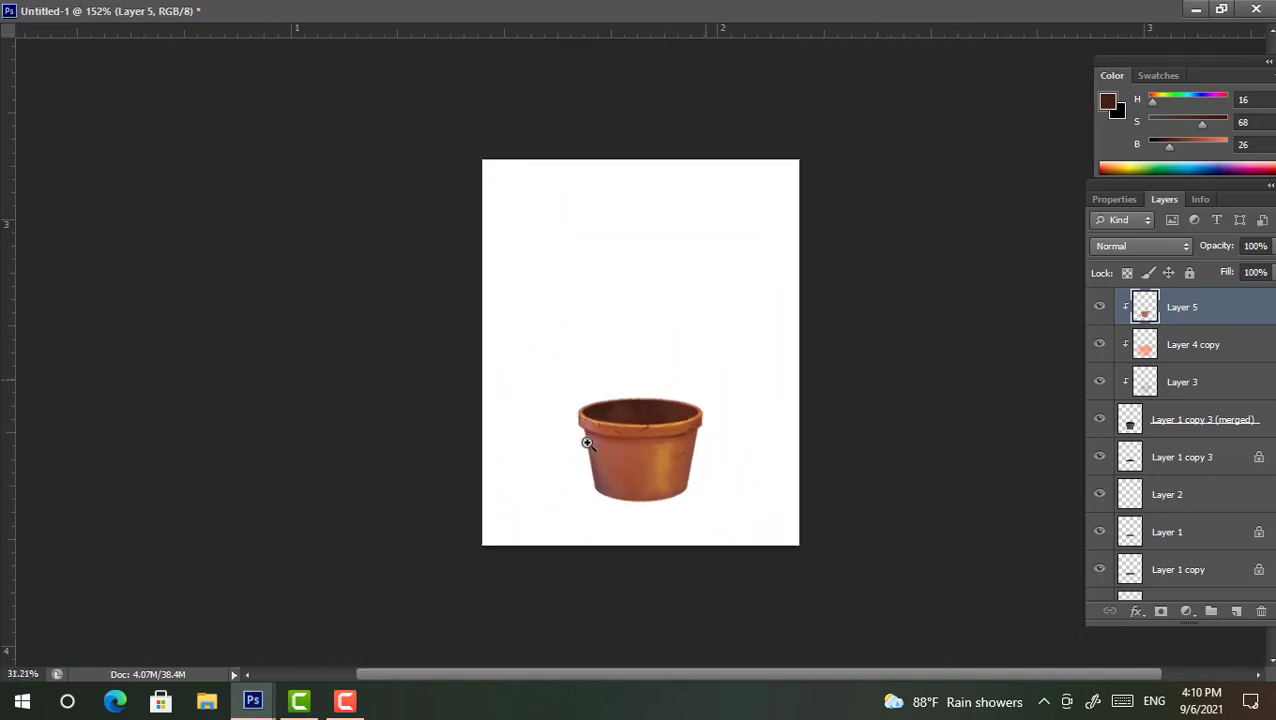
pyautogui.scroll(1, 587, 443)
pyautogui.scroll(3, 584, 433)
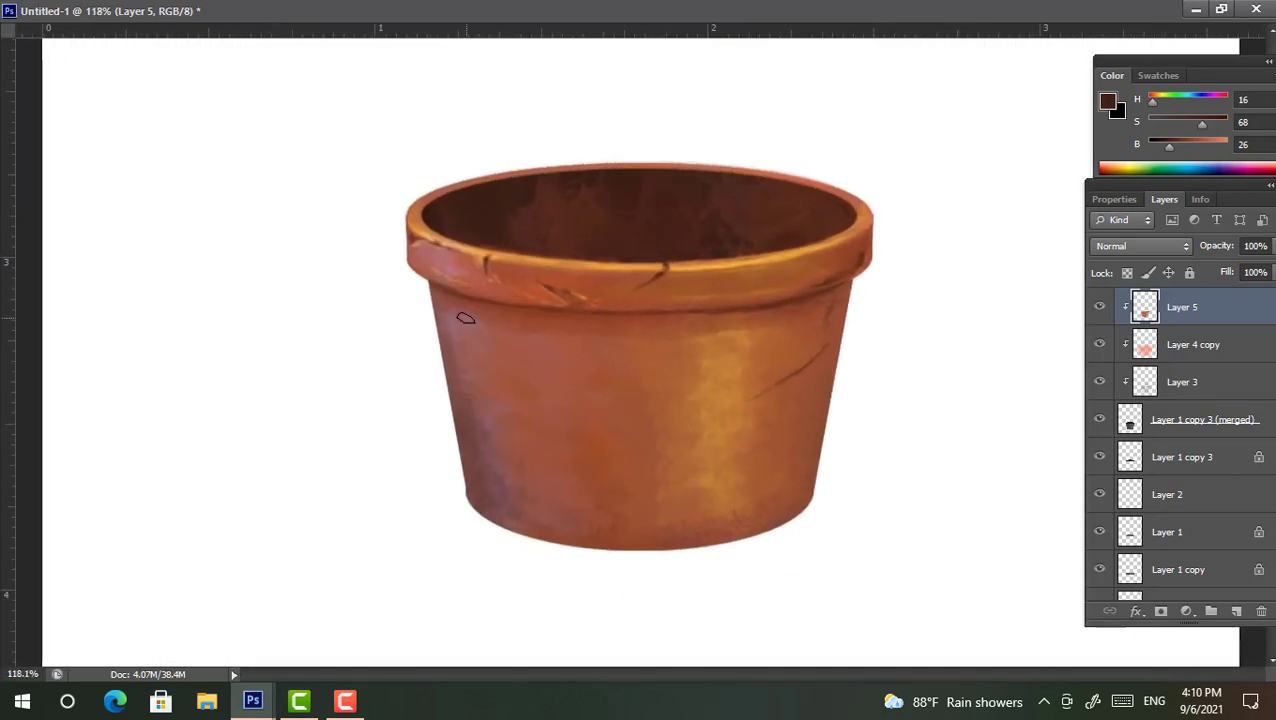
pyautogui.scroll(-1, 561, 419)
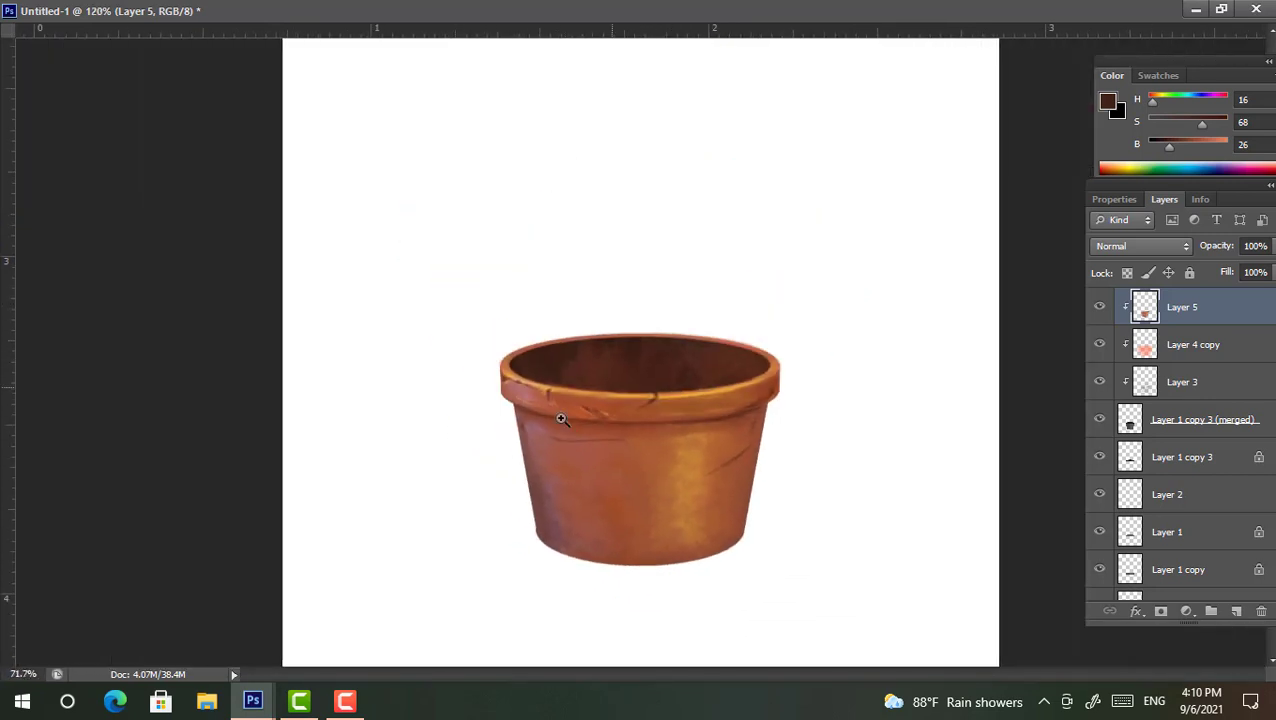
pyautogui.scroll(1, 600, 405)
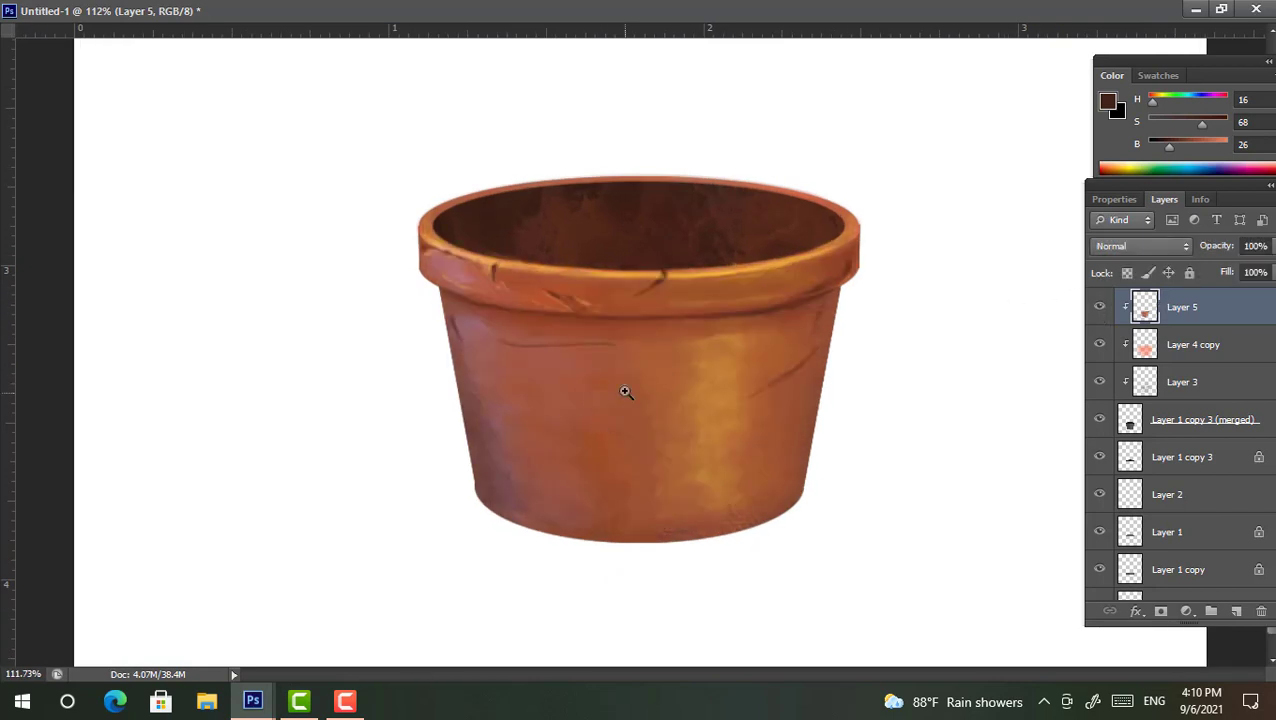
pyautogui.scroll(2, 620, 380)
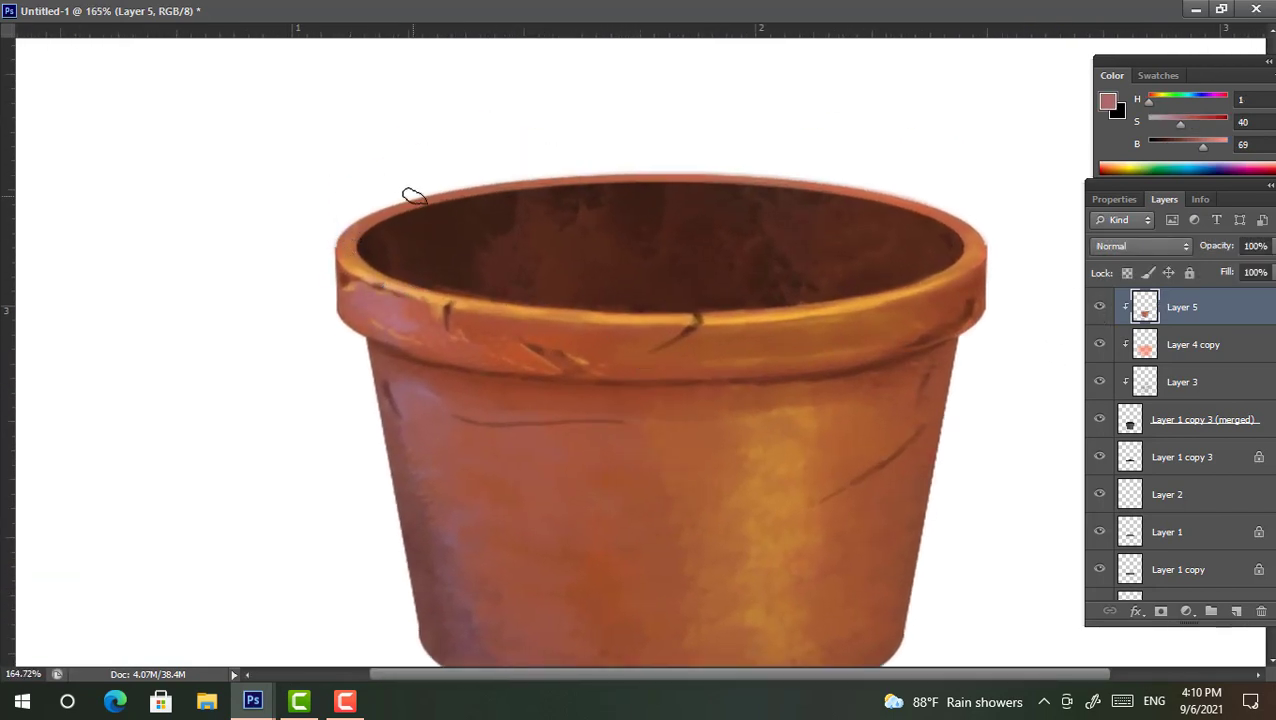
pyautogui.scroll(-2, 686, 384)
pyautogui.scroll(-2, 690, 402)
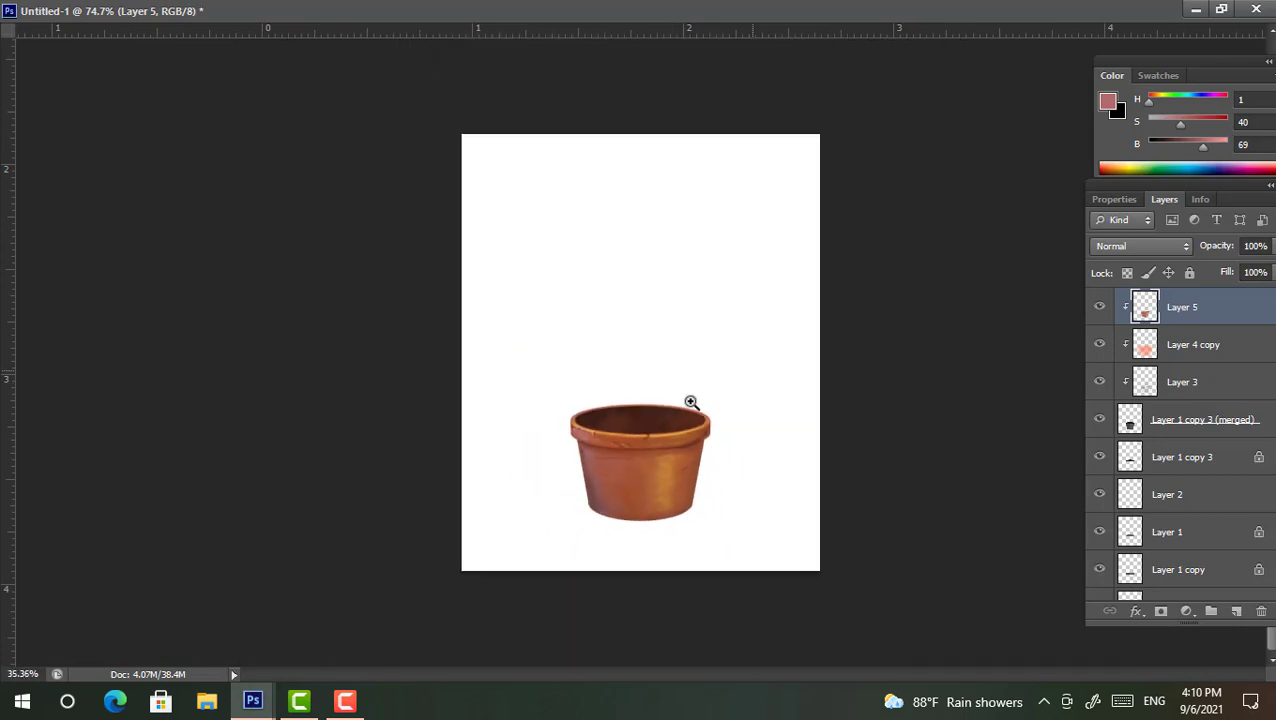
pyautogui.scroll(1, 690, 402)
pyautogui.scroll(1, 690, 402)
# Add a new empty Layer 6, then select Layer 5 and toggle its visibility to compare
pyautogui.click(1236, 611)
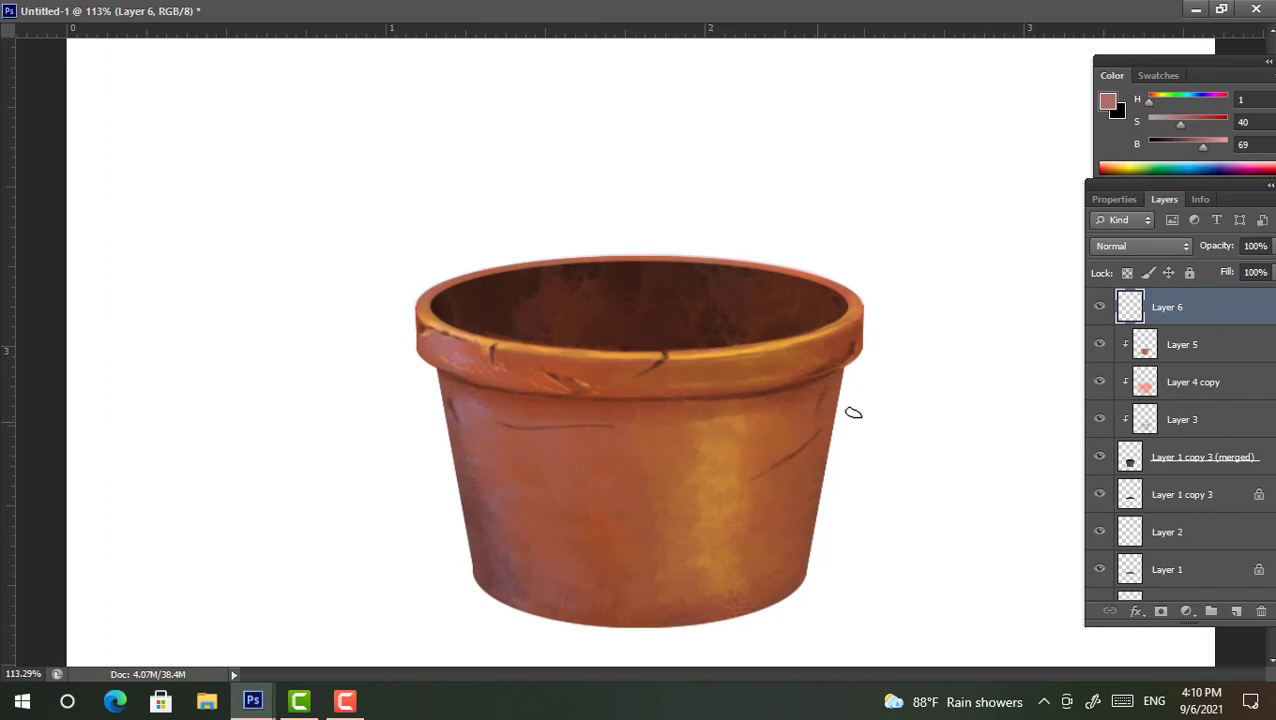
pyautogui.click(1112, 344)
pyautogui.click(1100, 344)
pyautogui.click(1100, 344)
pyautogui.scroll(1, 750, 512)
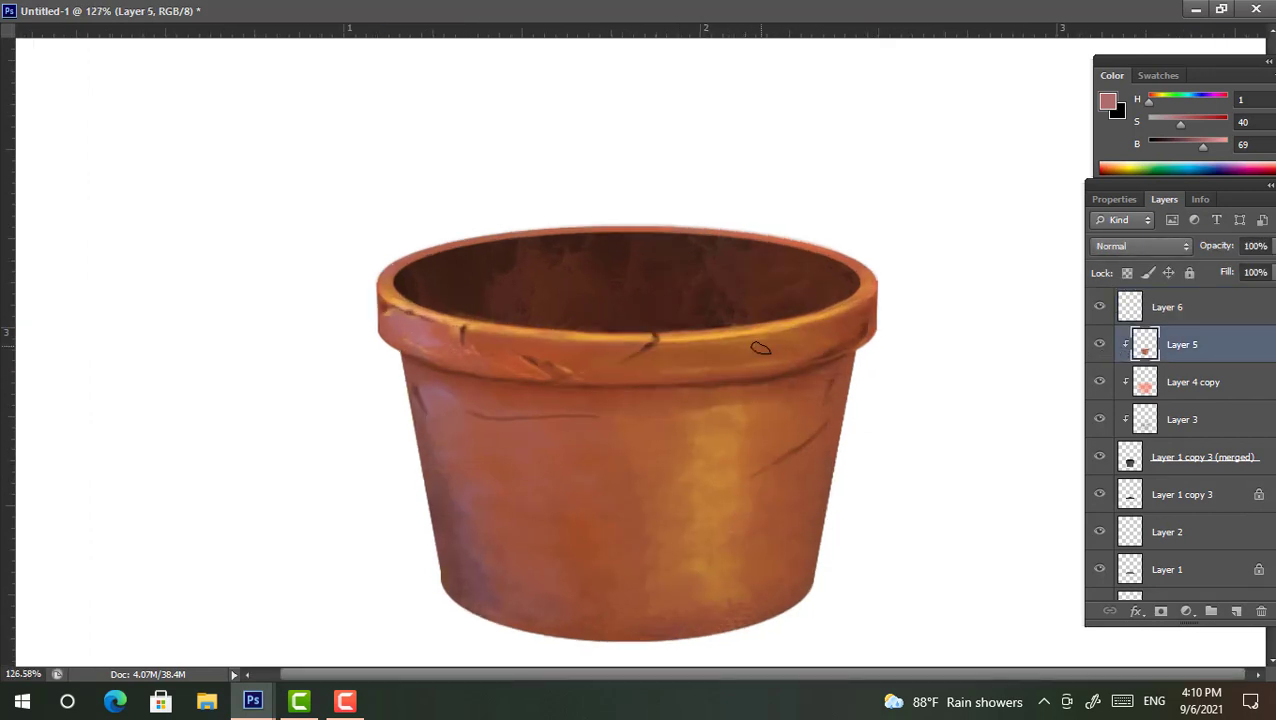
# Pick a darker brown and paint a small dark chip on the pot's lower right
pyautogui.keyDown('alt'); pyautogui.click(652, 340); pyautogui.keyUp('alt')
pyautogui.scroll(4, 741, 355)
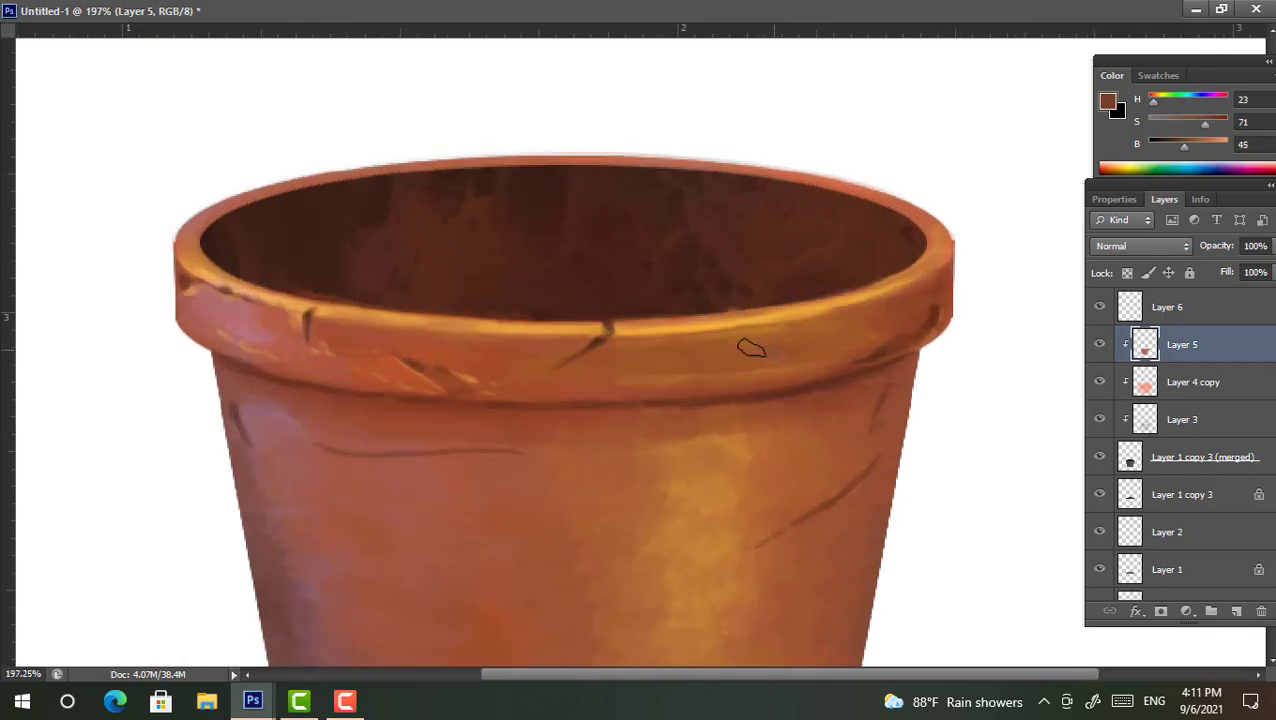
pyautogui.keyDown('alt'); pyautogui.click(912, 226); pyautogui.keyUp('alt')
pyautogui.scroll(-5, 912, 226)
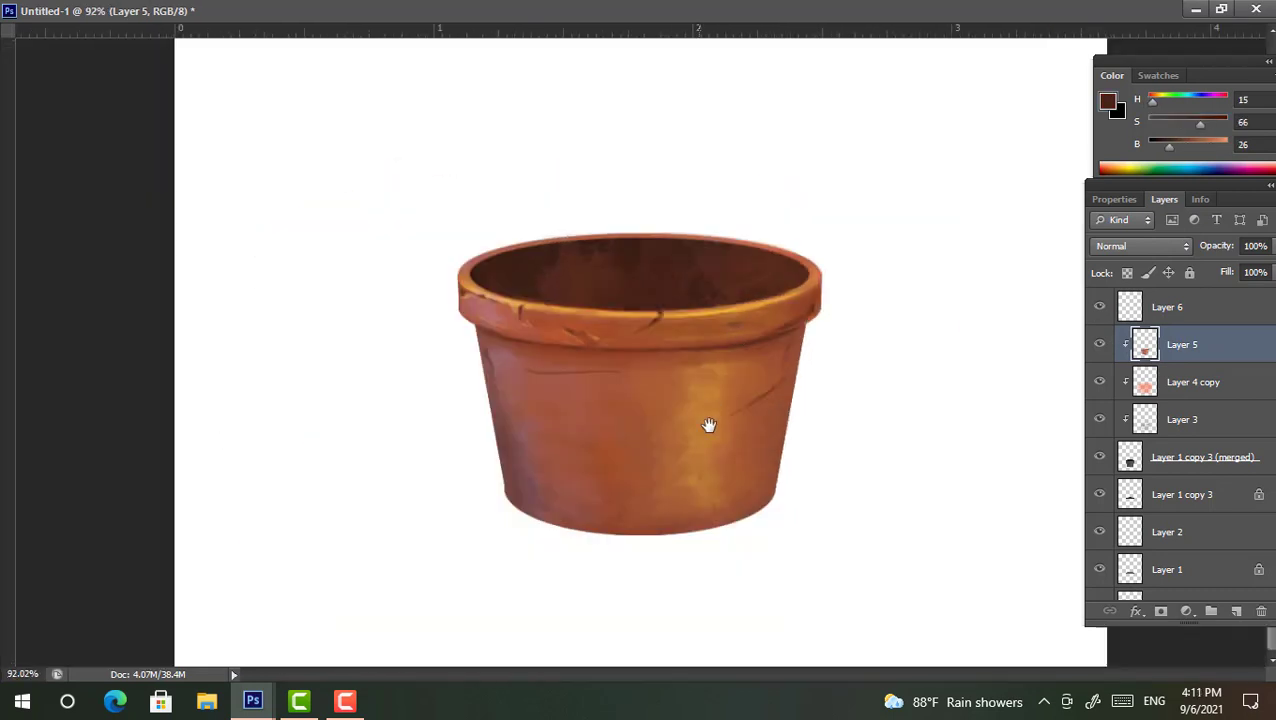
pyautogui.scroll(5, 706, 427)
pyautogui.moveTo(840, 450)
pyautogui.mouseDown()
pyautogui.moveTo(816, 459)
pyautogui.moveTo(836, 458)
pyautogui.mouseUp()
# Sample a bright orange from the pot for the chip's light edge
pyautogui.keyDown('alt'); pyautogui.click(799, 466); pyautogui.keyUp('alt')
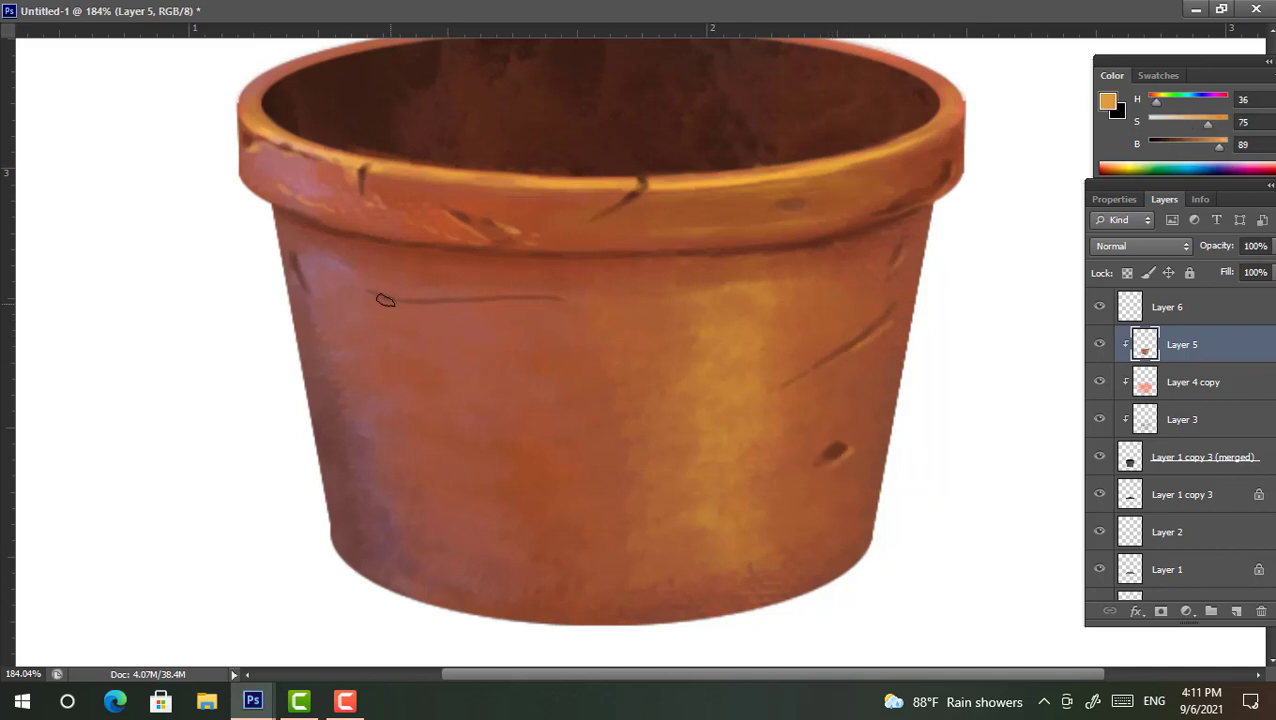
pyautogui.scroll(-1, 651, 368)
pyautogui.scroll(-5, 651, 368)
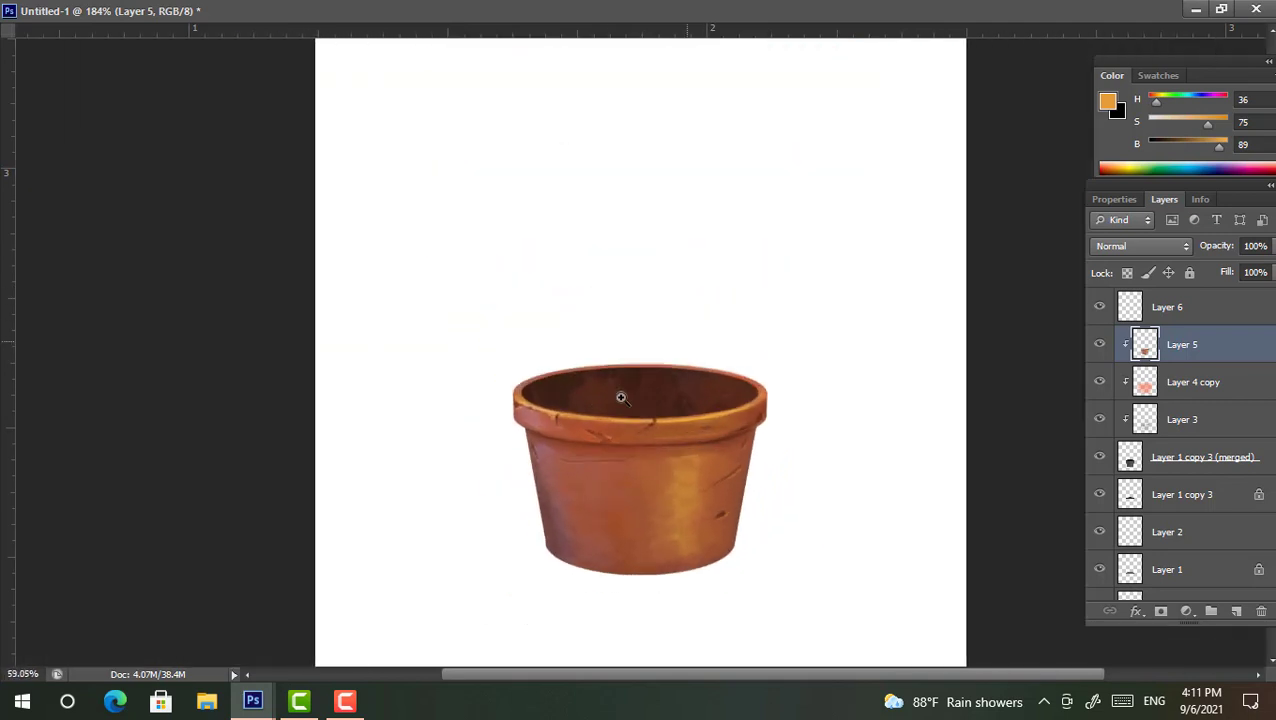
pyautogui.scroll(4, 618, 390)
pyautogui.scroll(-1, 678, 441)
pyautogui.scroll(-1, 769, 416)
pyautogui.scroll(-1, 777, 403)
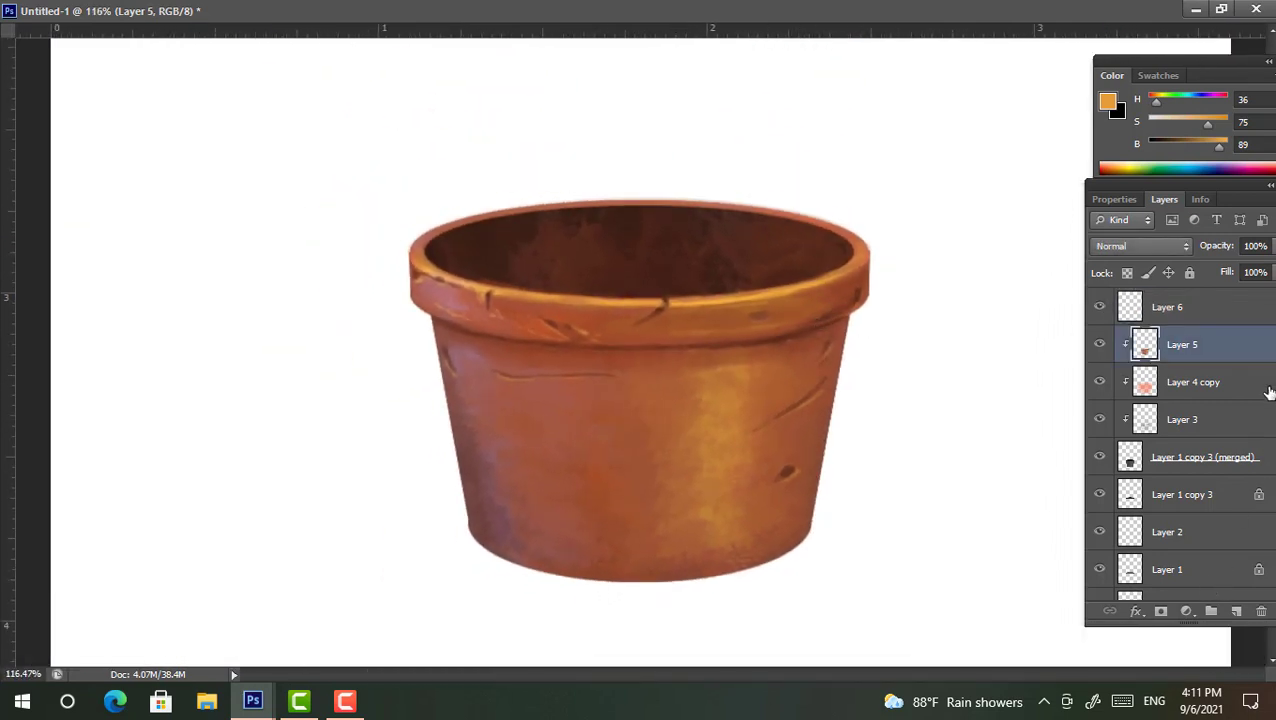
# Squeeze Layers 5, 4 copy and 3 narrower horizontally with Free Transform
pyautogui.moveTo(1099, 494); pyautogui.dragTo(1099, 603)
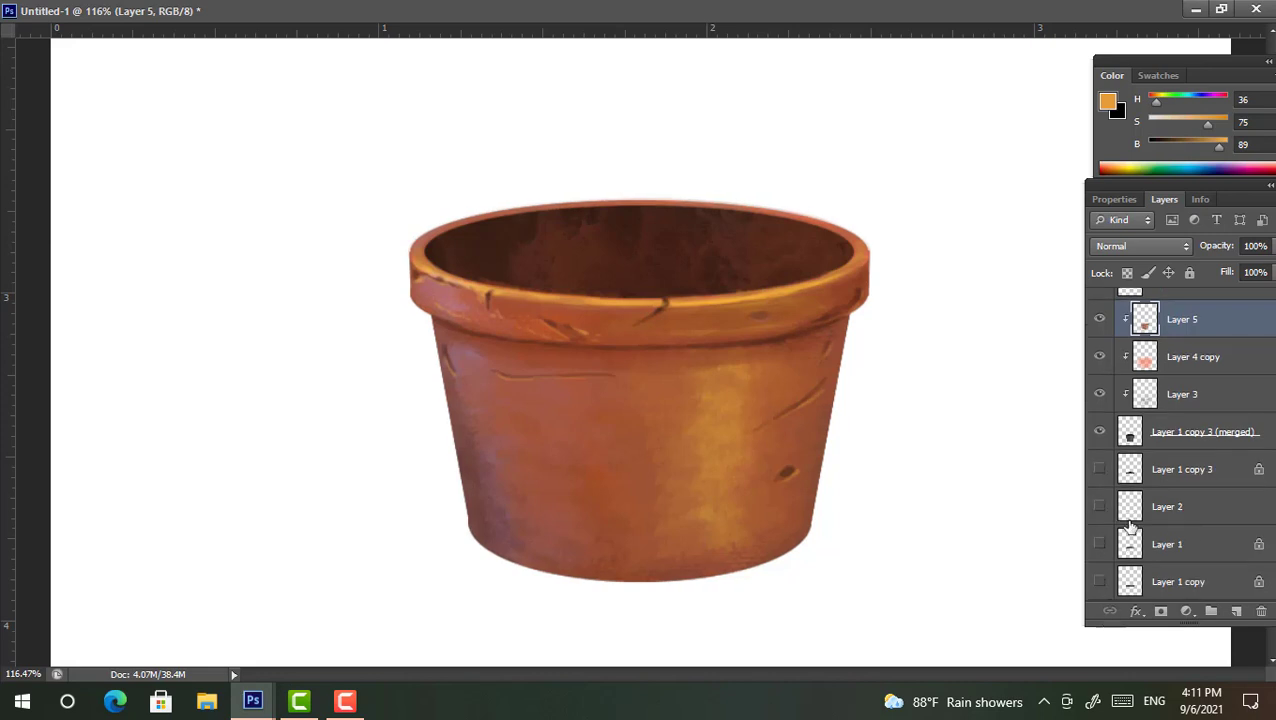
pyautogui.keyDown('shift'); pyautogui.click(1200, 400); pyautogui.keyUp('shift')
pyautogui.scroll(-2, 790, 400)
pyautogui.hotkey('ctrl', 't')
pyautogui.scroll(-3, 800, 416)
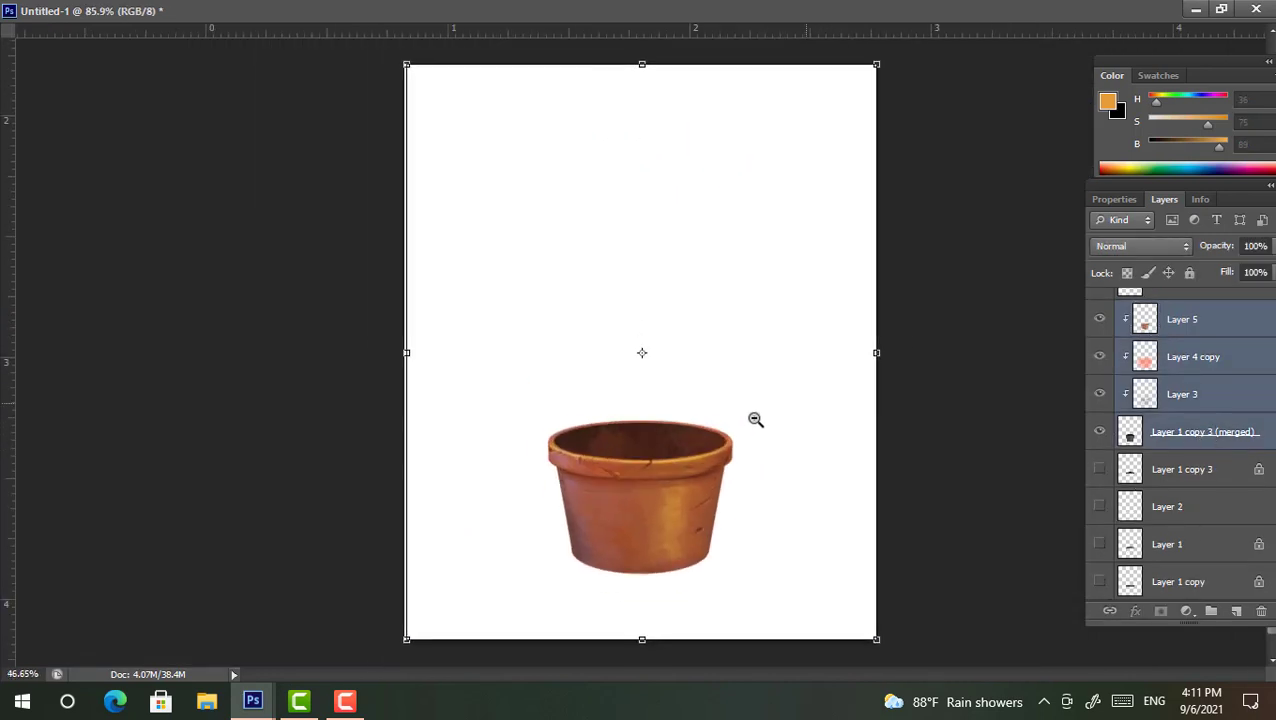
pyautogui.scroll(1, 760, 419)
pyautogui.moveTo(911, 336); pyautogui.dragTo(862, 338)
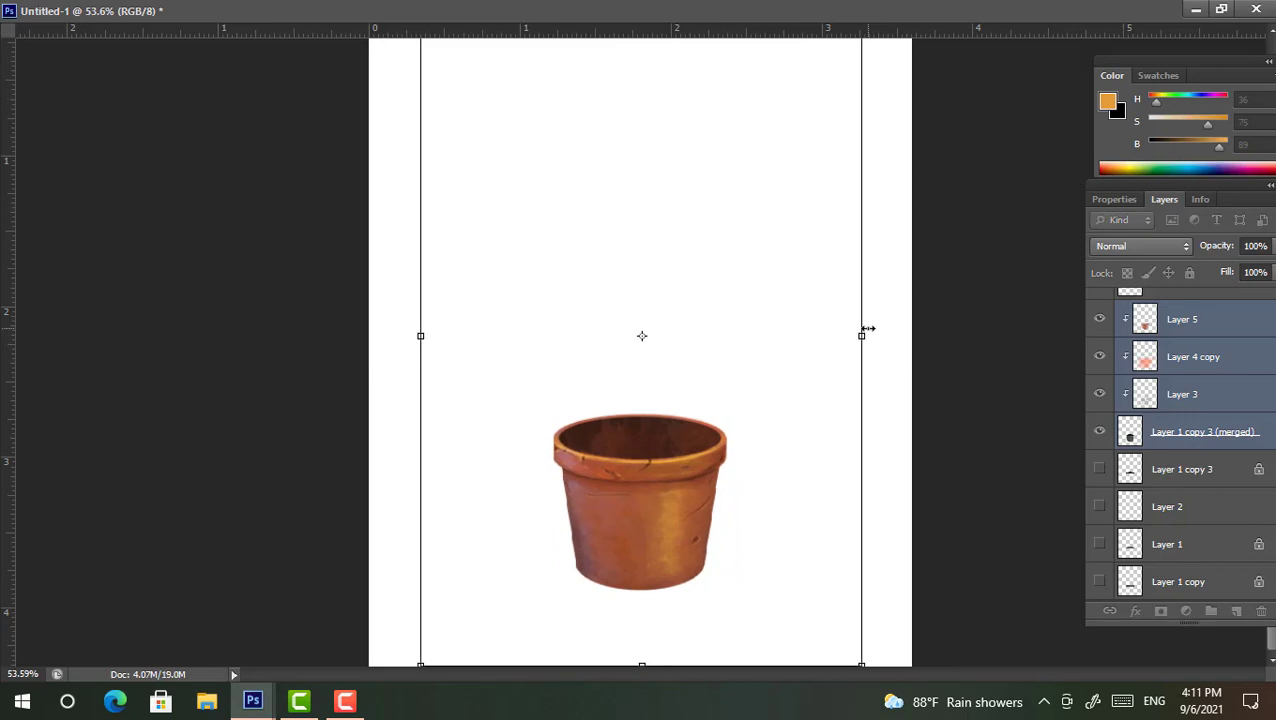
pyautogui.press('Return')
# Add a new empty layer above the pot for the plant
pyautogui.scroll(3, 763, 447)
pyautogui.scroll(-3, 746, 430)
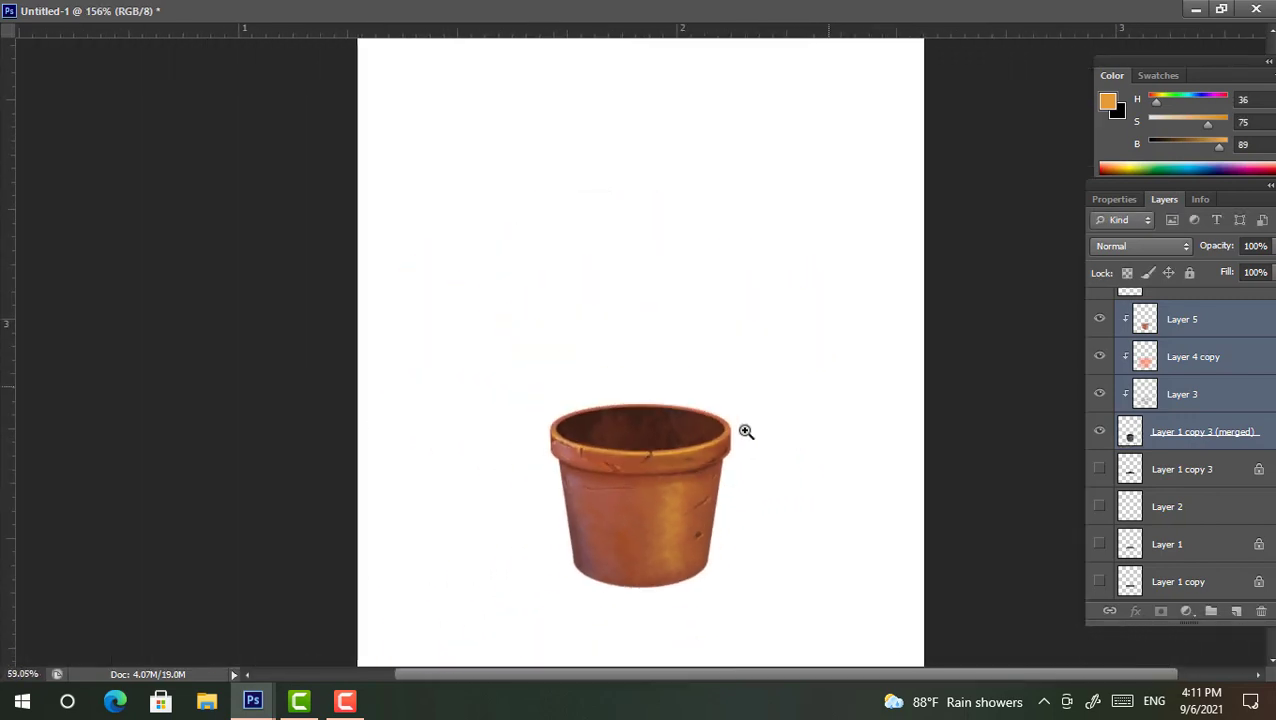
pyautogui.scroll(-2, 709, 441)
pyautogui.scroll(3, 766, 427)
pyautogui.scroll(1, 713, 461)
pyautogui.scroll(-1, 713, 461)
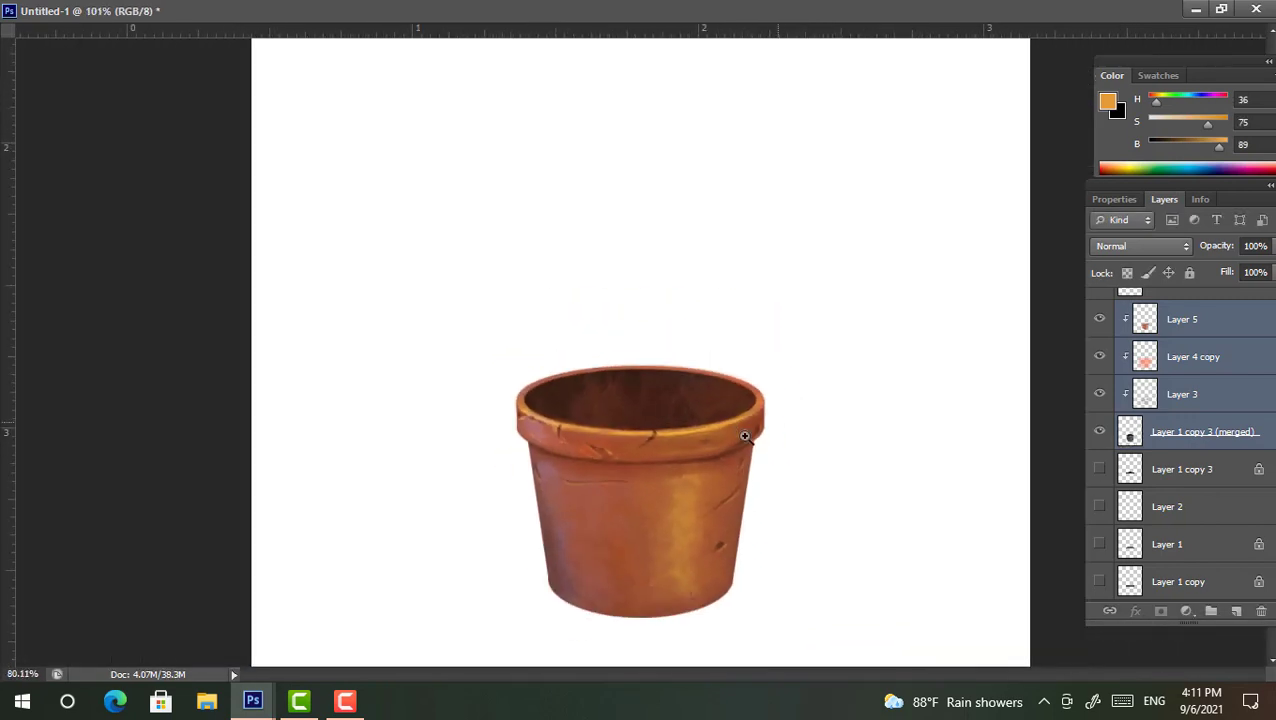
pyautogui.hotkey('ctrl', 'shift', 'alt', 'n')
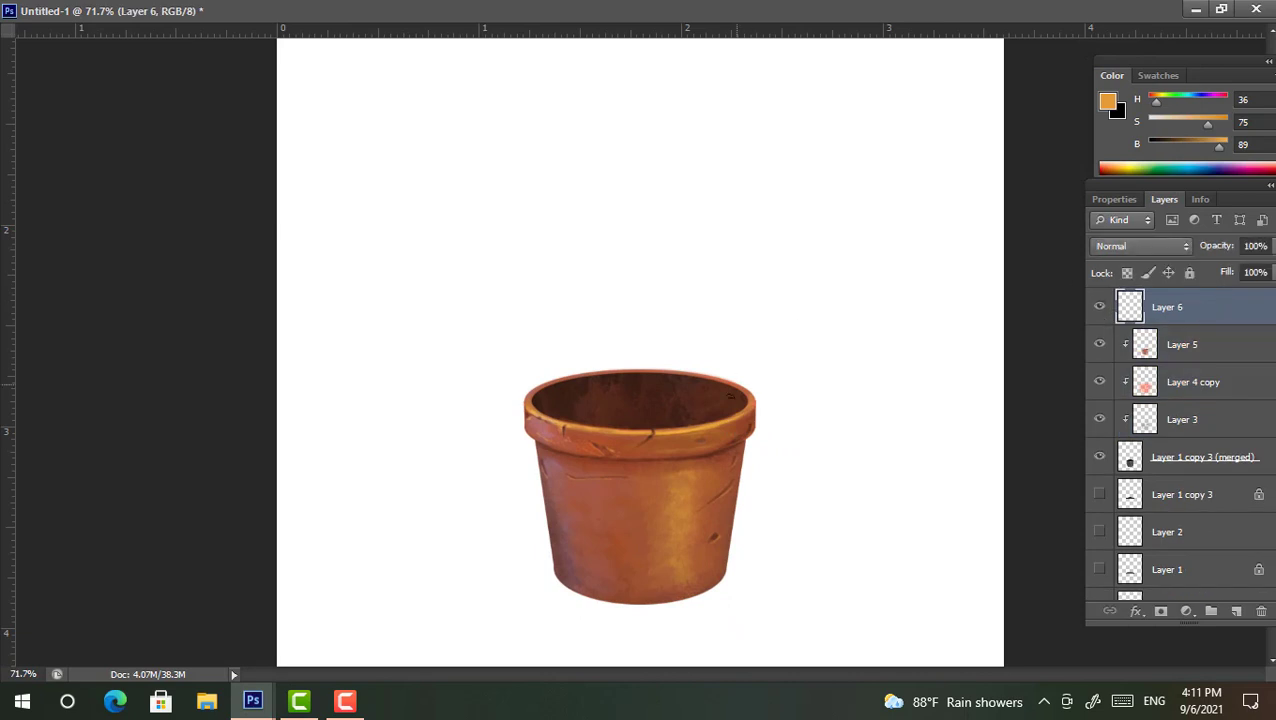
# Make Layer 6 active and set the foreground colour to dark olive
pyautogui.click(1168, 457)
pyautogui.scroll(2, 666, 384)
pyautogui.moveTo(666, 384); pyautogui.dragTo(666, 417)
pyautogui.hotkey('alt', 'shift', ']')
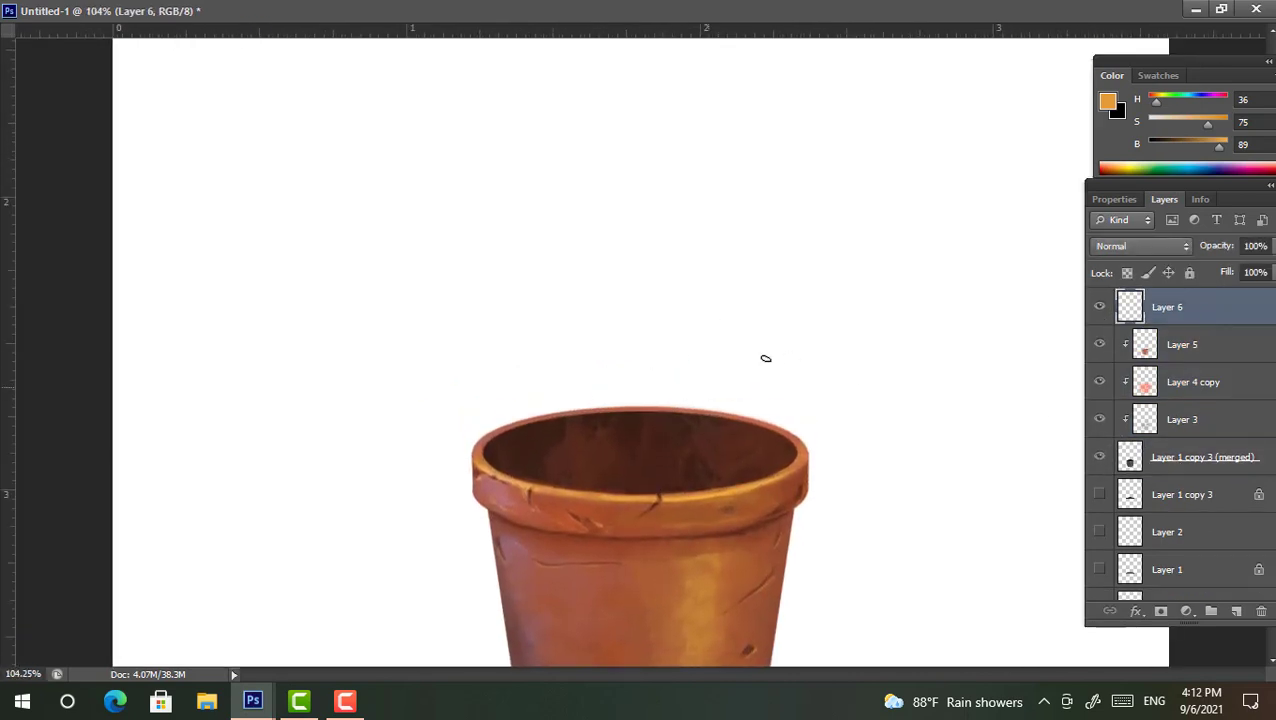
pyautogui.click(1183, 165)
pyautogui.moveTo(1189, 120); pyautogui.dragTo(1168, 120)
pyautogui.click(1165, 145)
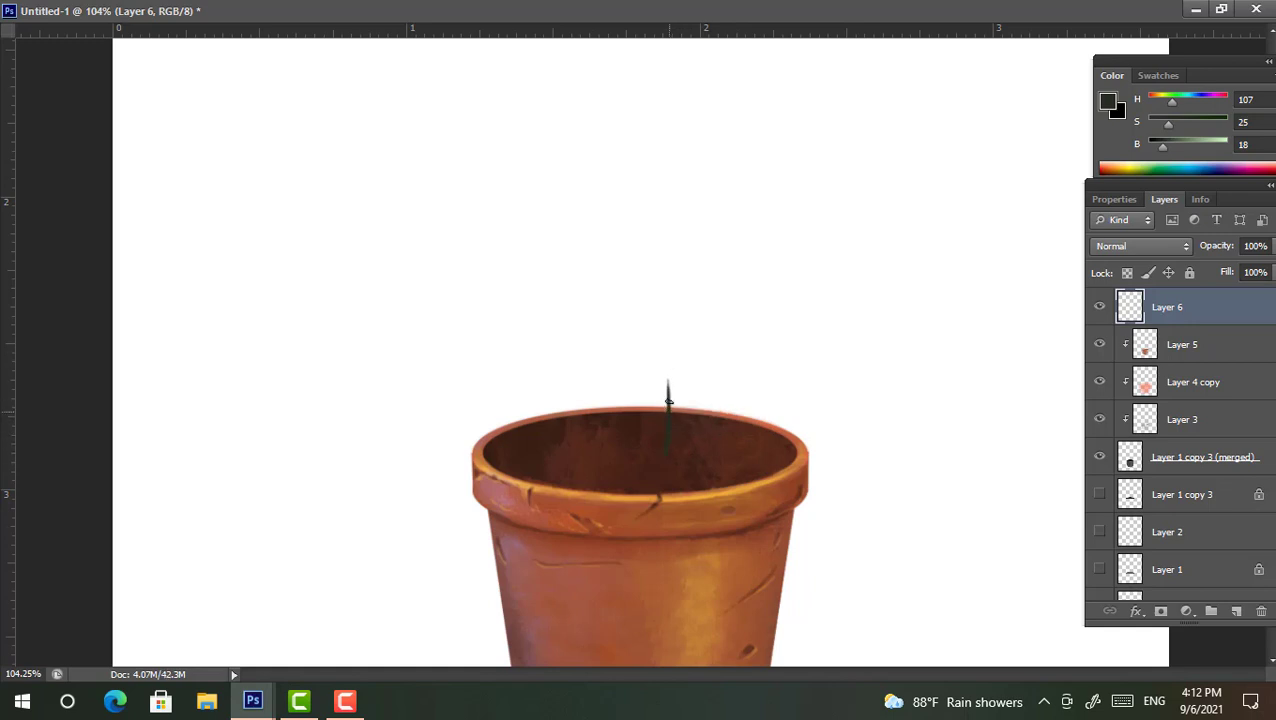
# Brush a central stem and a long leaf arching up to the right
pyautogui.moveTo(668, 400); pyautogui.dragTo(649, 264)
pyautogui.moveTo(706, 384); pyautogui.dragTo(734, 316)
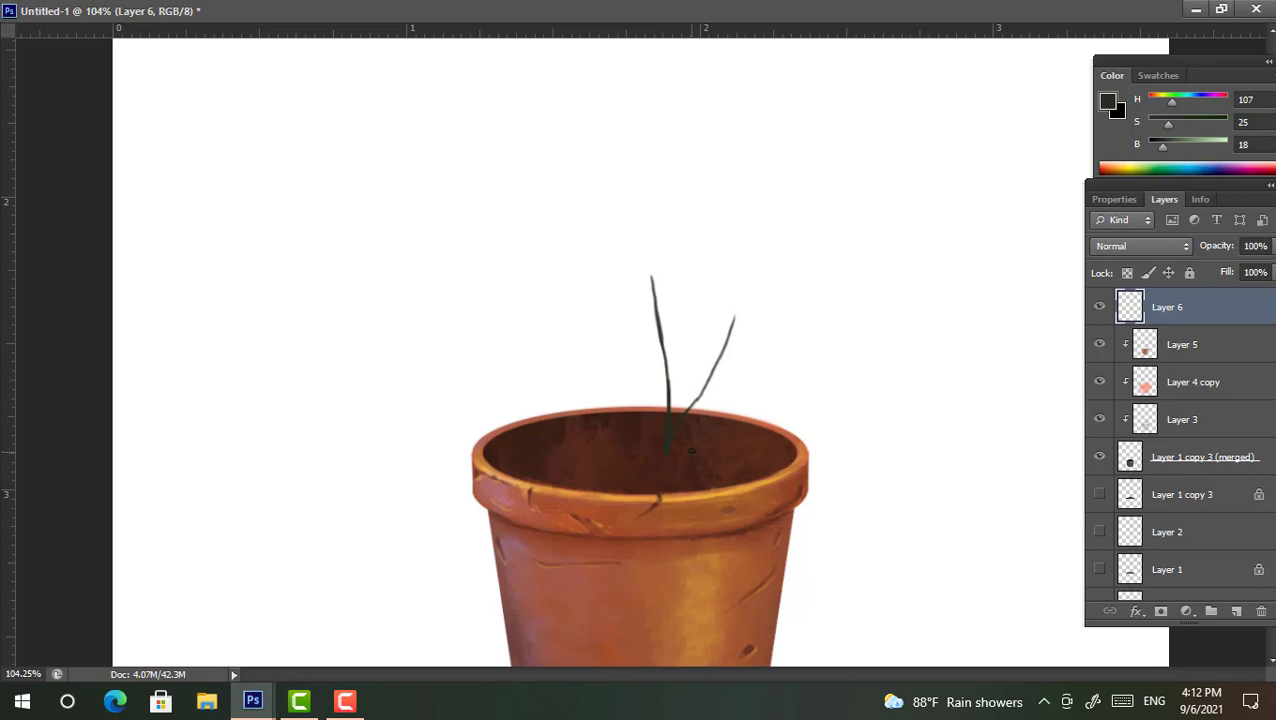
pyautogui.moveTo(700, 418); pyautogui.dragTo(742, 312)
pyautogui.scroll(-5, 700, 400)
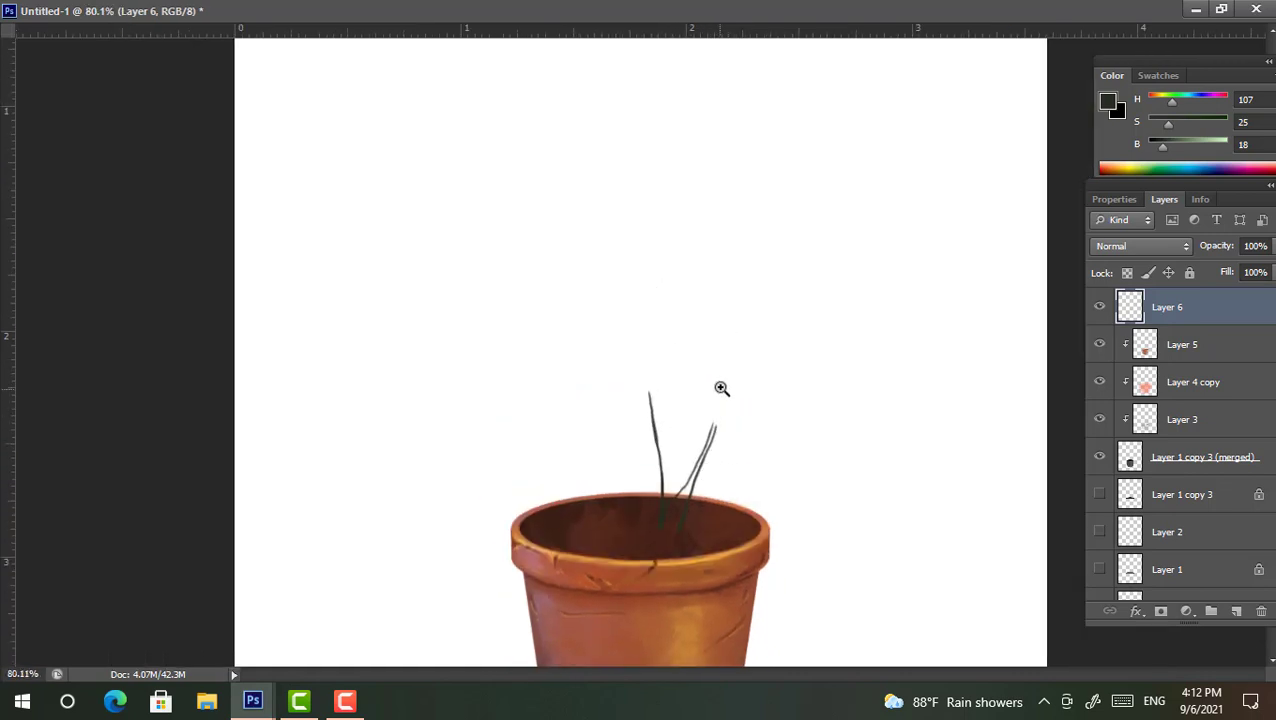
pyautogui.scroll(4, 671, 440)
pyautogui.scroll(1, 735, 413)
pyautogui.scroll(-2, 761, 365)
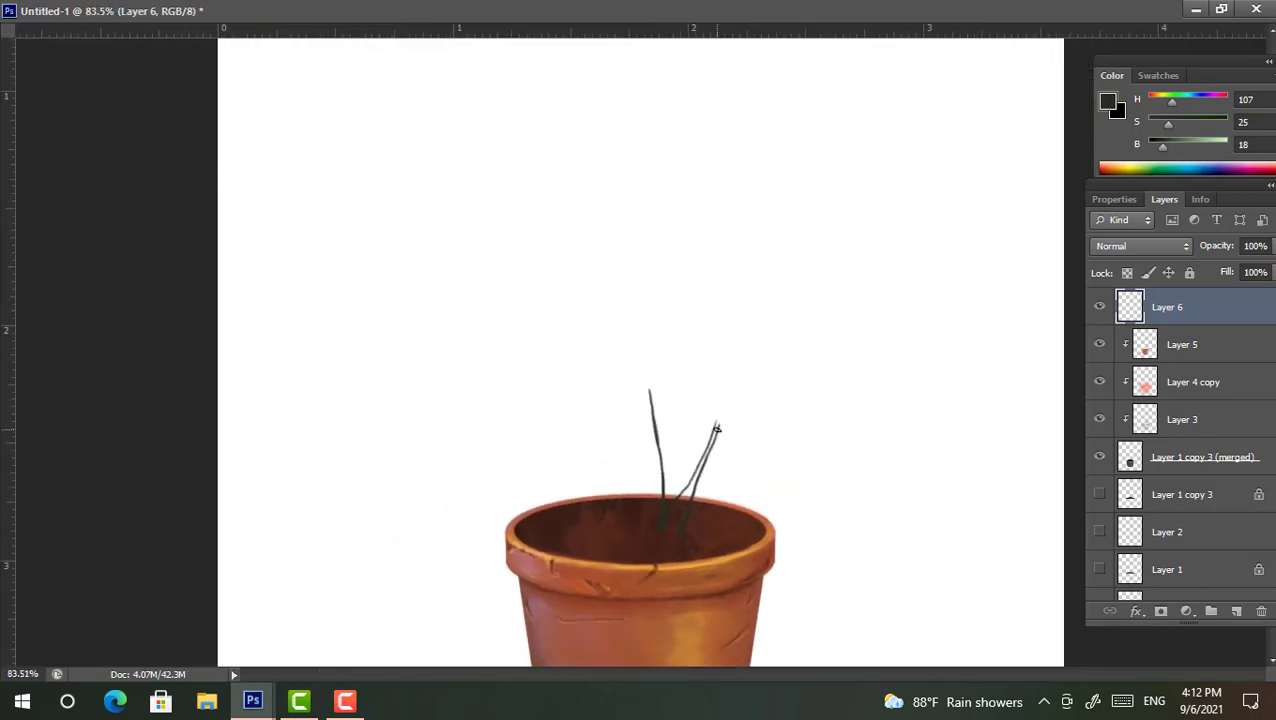
pyautogui.moveTo(732, 407)
pyautogui.mouseDown()
pyautogui.moveTo(809, 330)
pyautogui.moveTo(857, 242)
pyautogui.moveTo(920, 226)
pyautogui.moveTo(941, 244)
pyautogui.mouseUp()
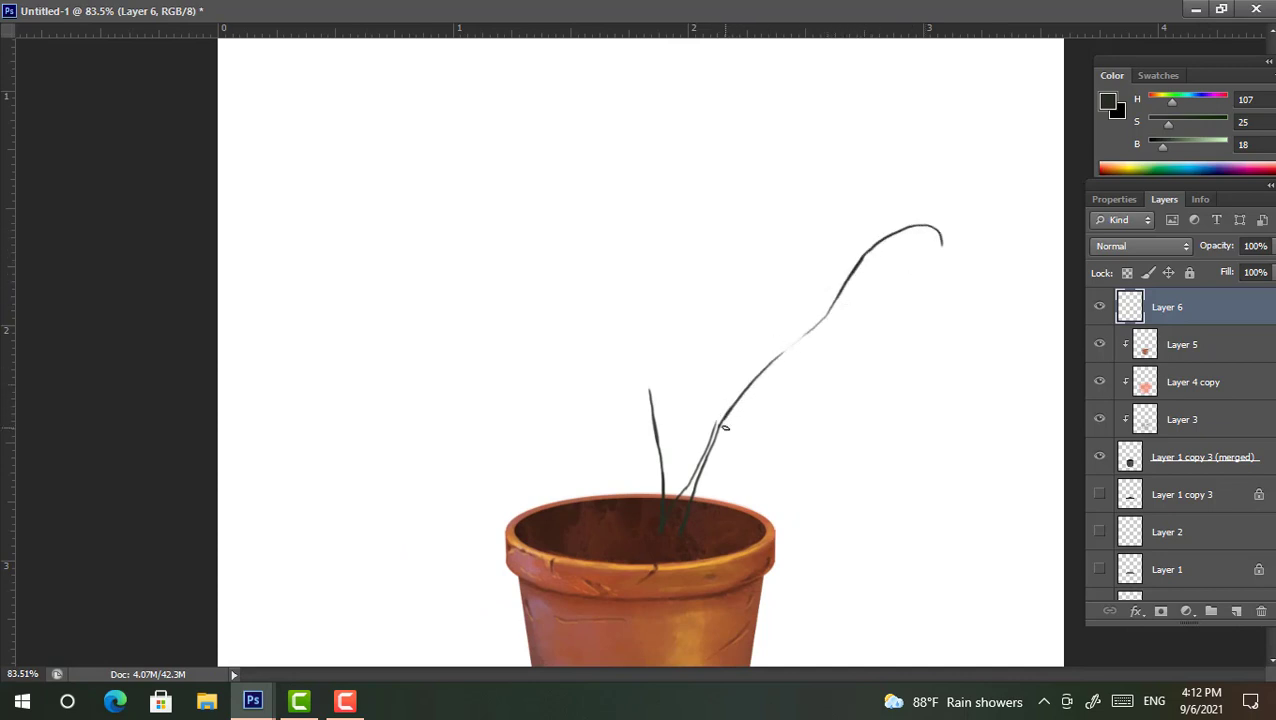
pyautogui.moveTo(711, 430)
pyautogui.mouseDown()
pyautogui.moveTo(702, 375)
pyautogui.moveTo(740, 282)
pyautogui.moveTo(901, 198)
pyautogui.moveTo(945, 256)
pyautogui.mouseUp()
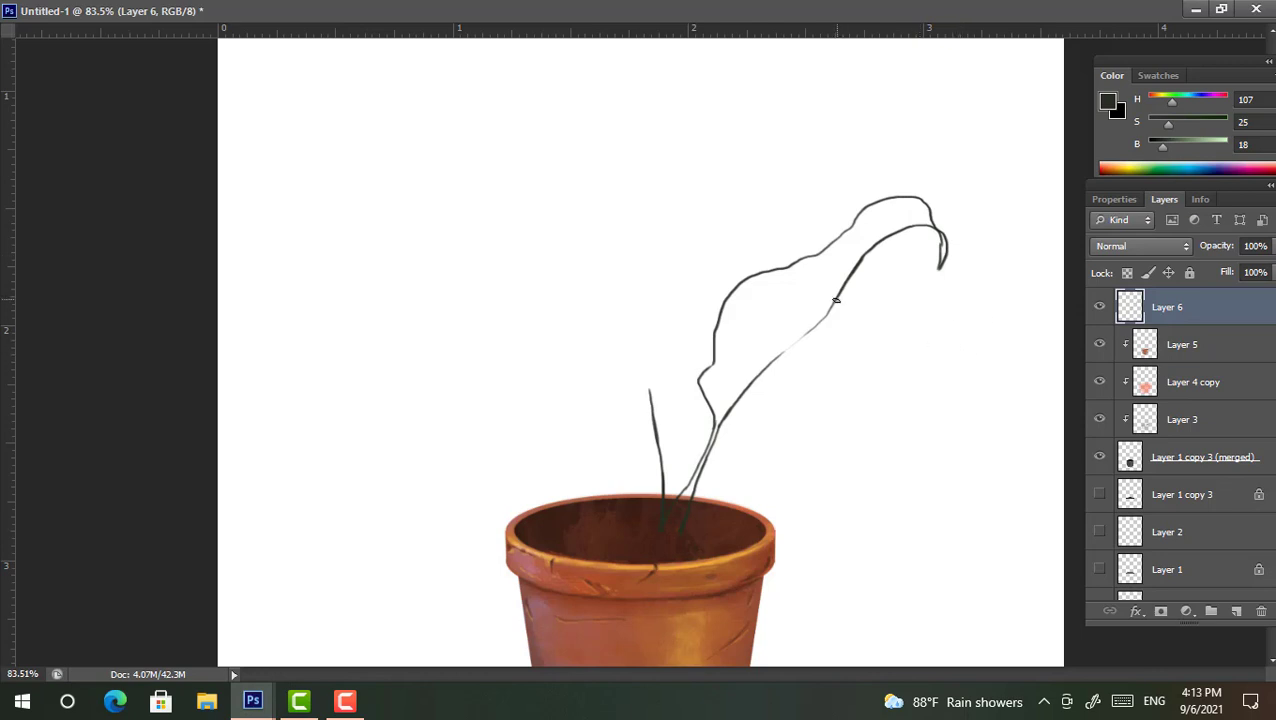
pyautogui.moveTo(836, 299); pyautogui.dragTo(735, 420)
# Add thin stems from the pot rim and outline a tall upright leaf
pyautogui.moveTo(676, 496); pyautogui.dragTo(678, 394)
pyautogui.moveTo(668, 499)
pyautogui.mouseDown()
pyautogui.moveTo(670, 391)
pyautogui.moveTo(695, 307)
pyautogui.moveTo(774, 146)
pyautogui.mouseUp()
pyautogui.scroll(-2, 662, 440)
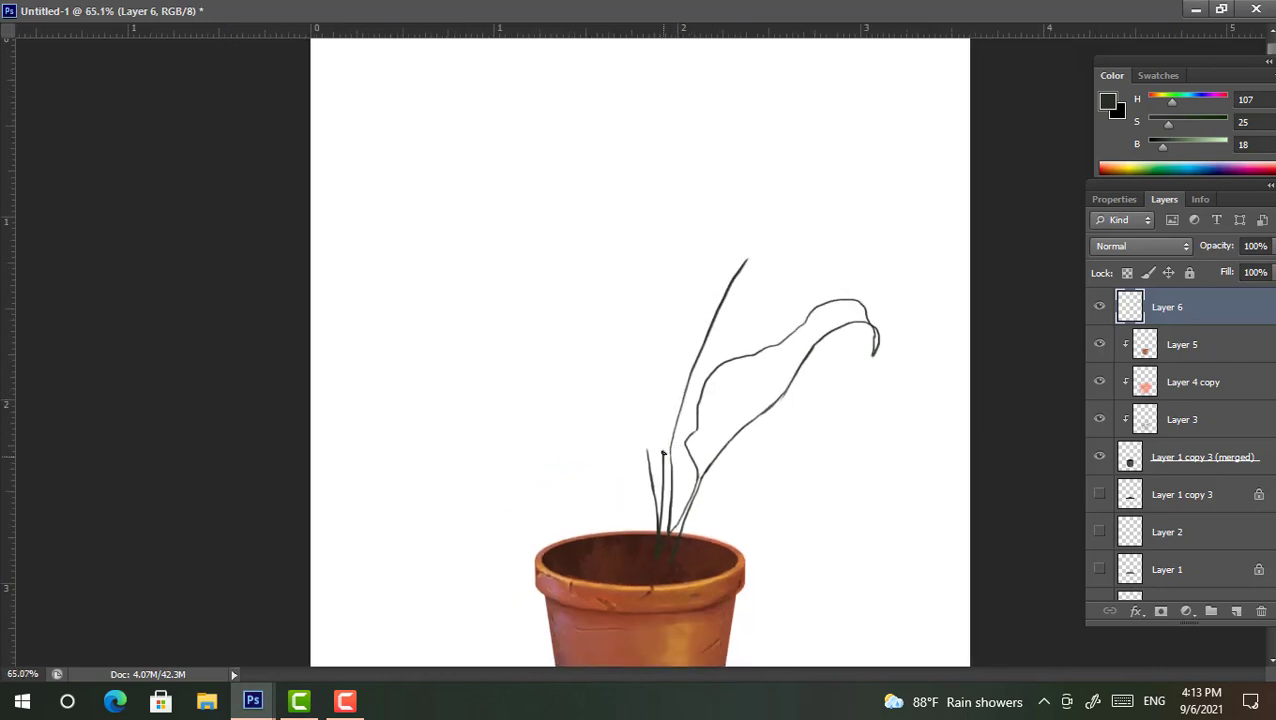
pyautogui.moveTo(662, 453); pyautogui.dragTo(661, 352)
pyautogui.moveTo(689, 309); pyautogui.dragTo(770, 241)
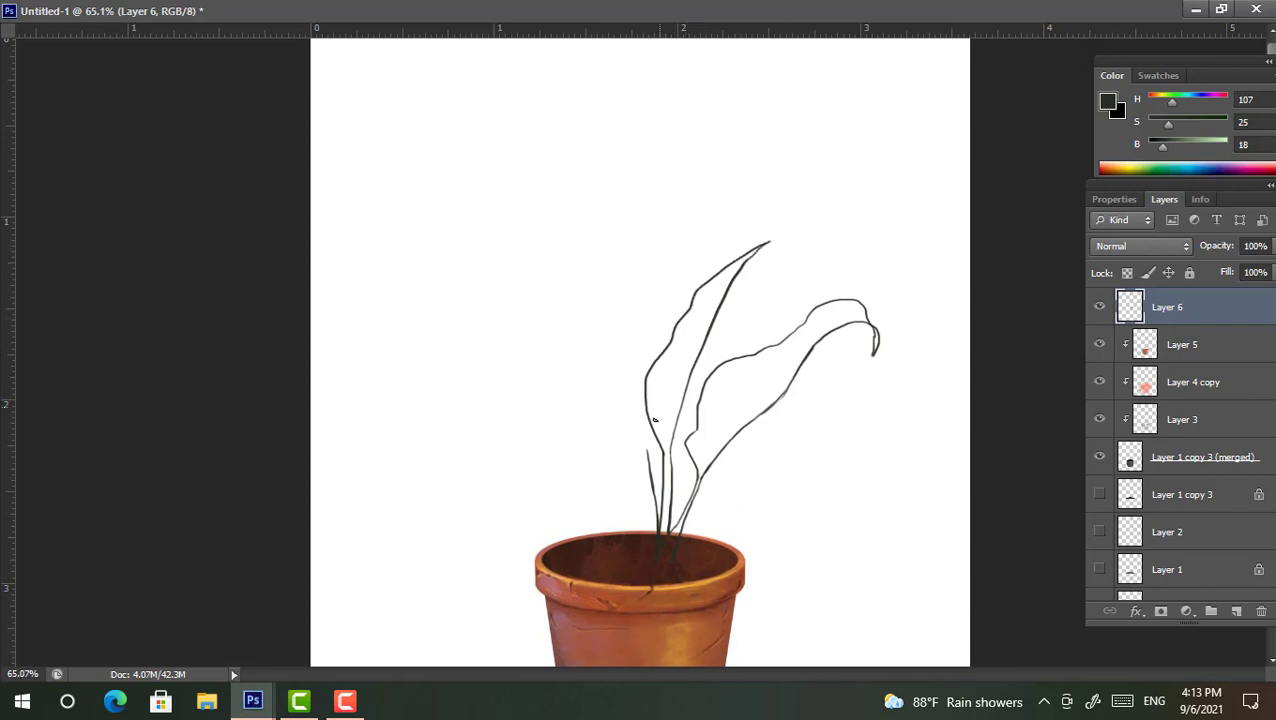
pyautogui.scroll(1, 640, 425)
pyautogui.moveTo(662, 462); pyautogui.dragTo(684, 332)
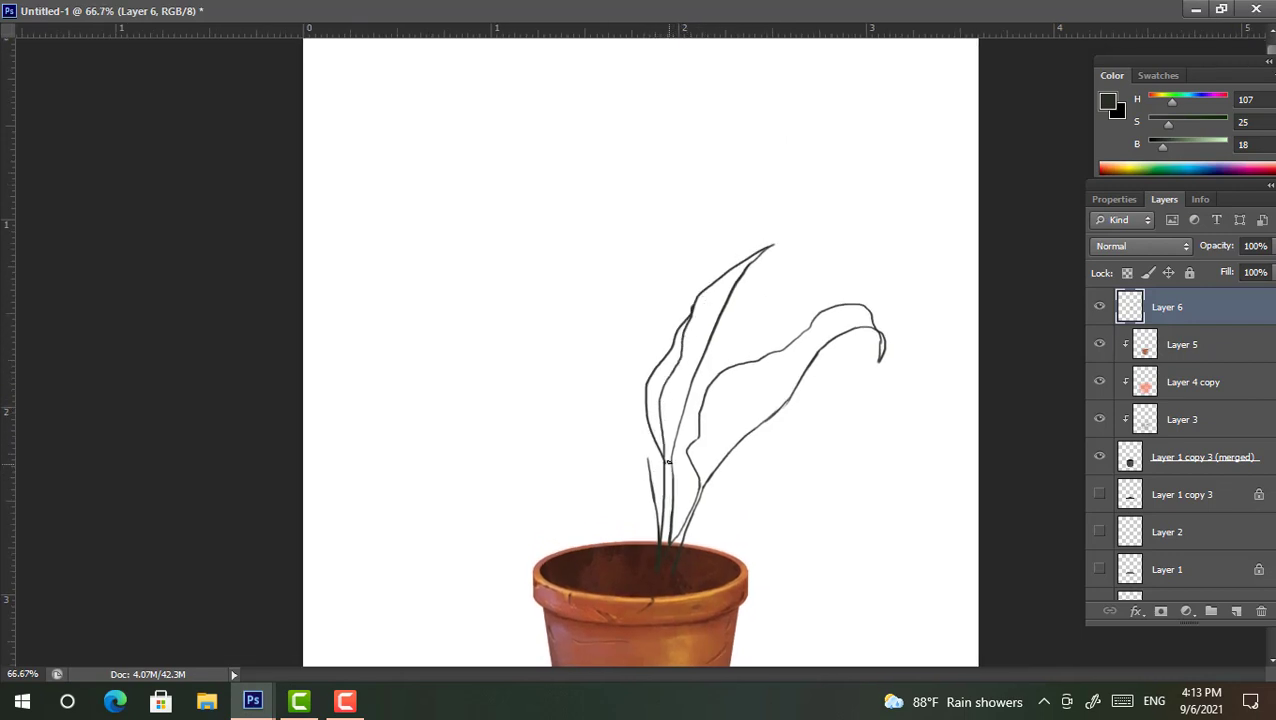
# Outline a leaf curving up to the left and thicken stems near the rim
pyautogui.moveTo(645, 455)
pyautogui.mouseDown()
pyautogui.moveTo(573, 327)
pyautogui.moveTo(492, 258)
pyautogui.mouseUp()
pyautogui.scroll(-1, 600, 300)
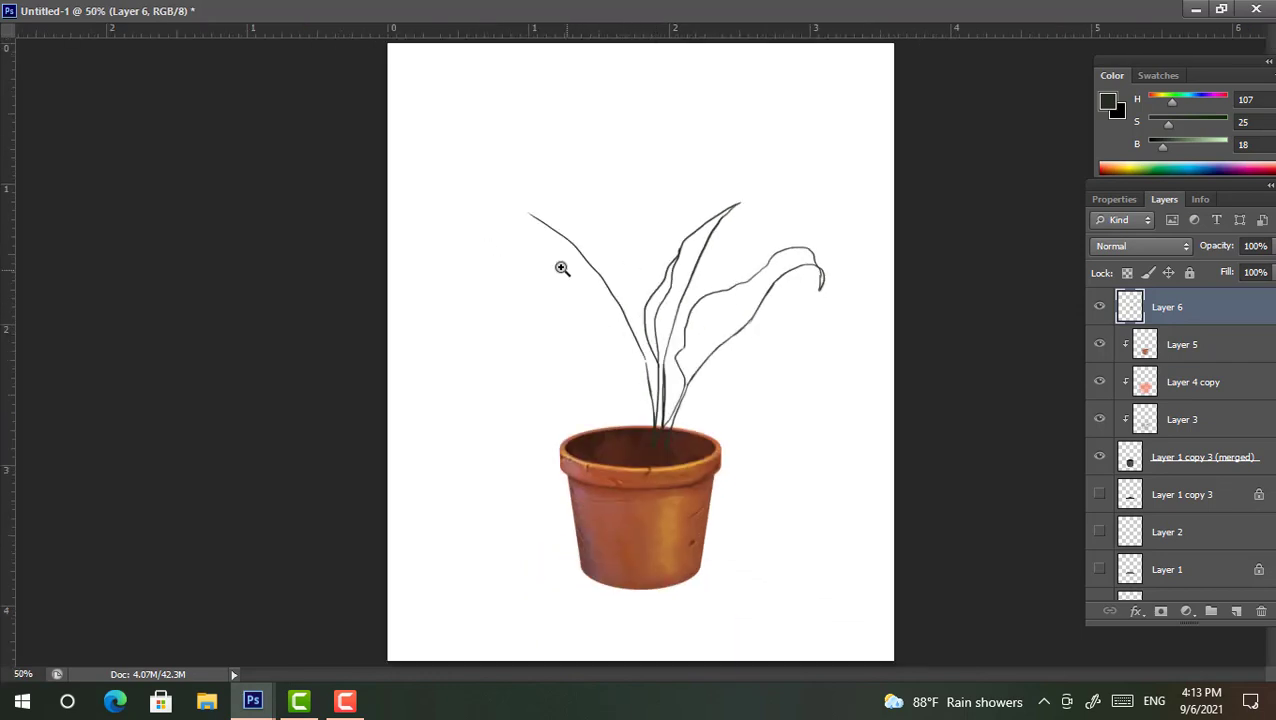
pyautogui.scroll(1, 575, 300)
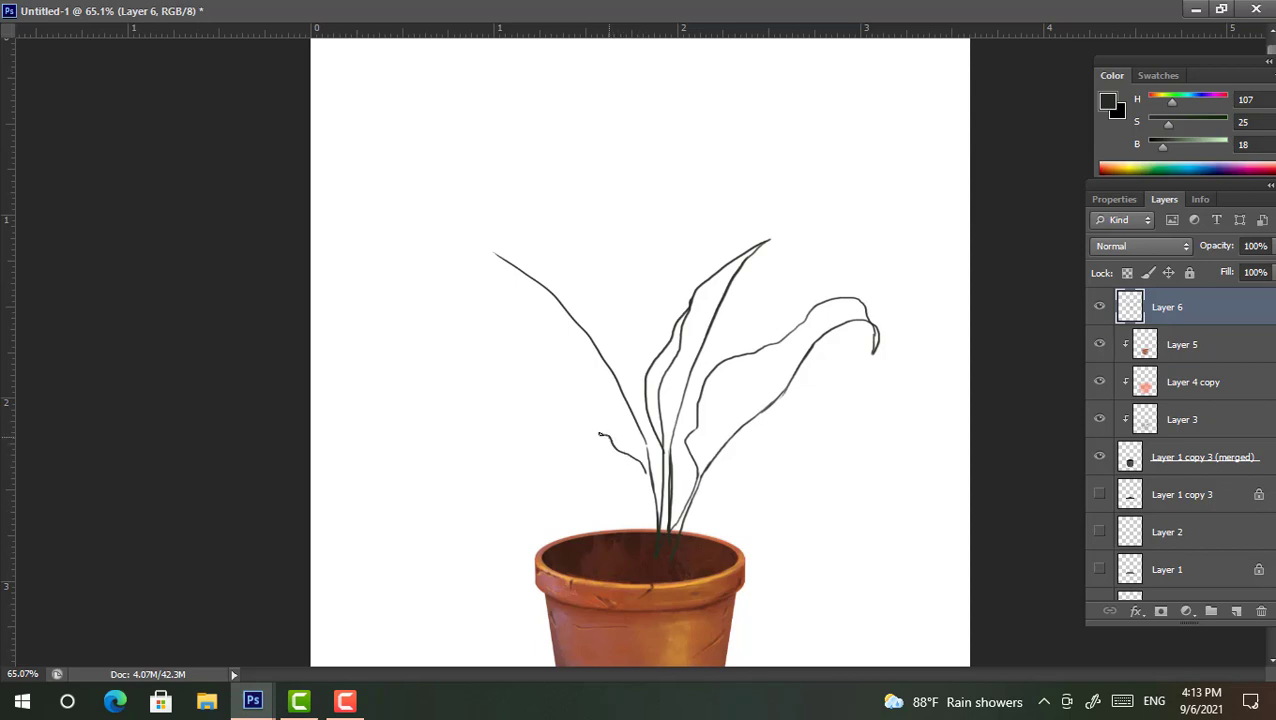
pyautogui.moveTo(558, 395)
pyautogui.mouseDown()
pyautogui.moveTo(498, 272)
pyautogui.moveTo(461, 270)
pyautogui.moveTo(578, 278)
pyautogui.mouseUp()
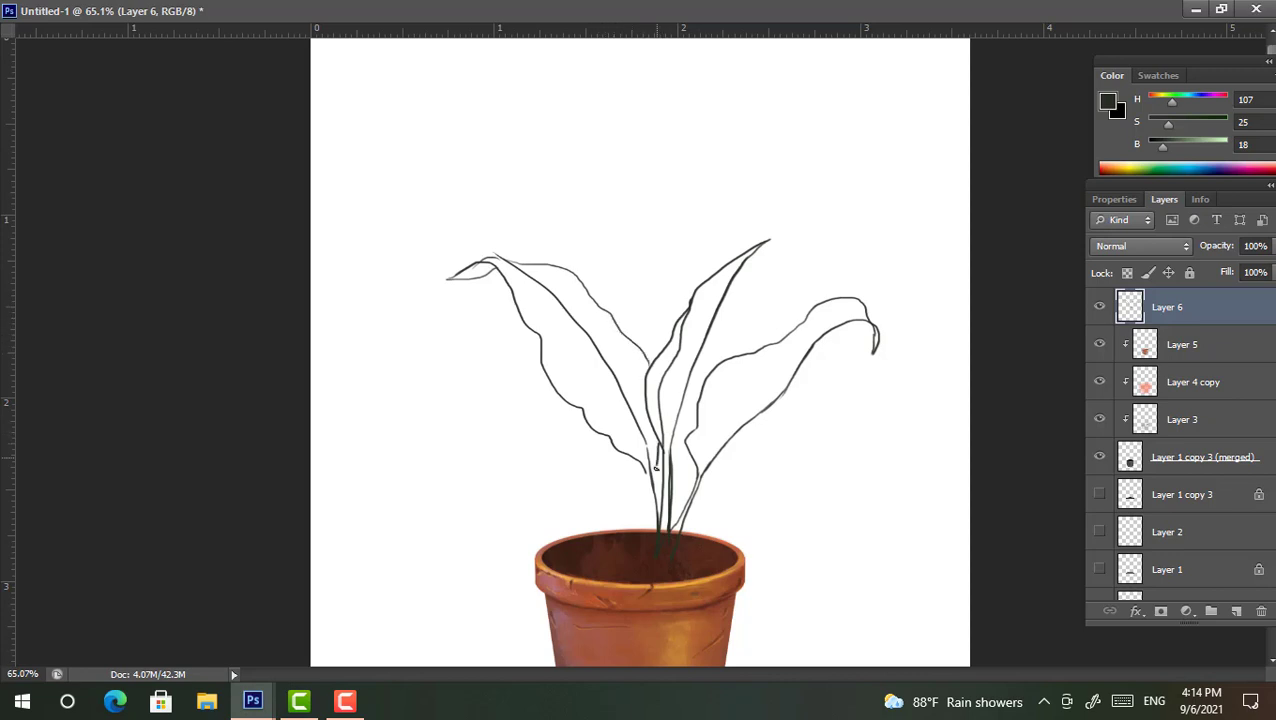
pyautogui.moveTo(656, 468)
pyautogui.mouseDown()
pyautogui.moveTo(662, 524)
pyautogui.moveTo(648, 528)
pyautogui.mouseUp()
pyautogui.scroll(-1, 645, 469)
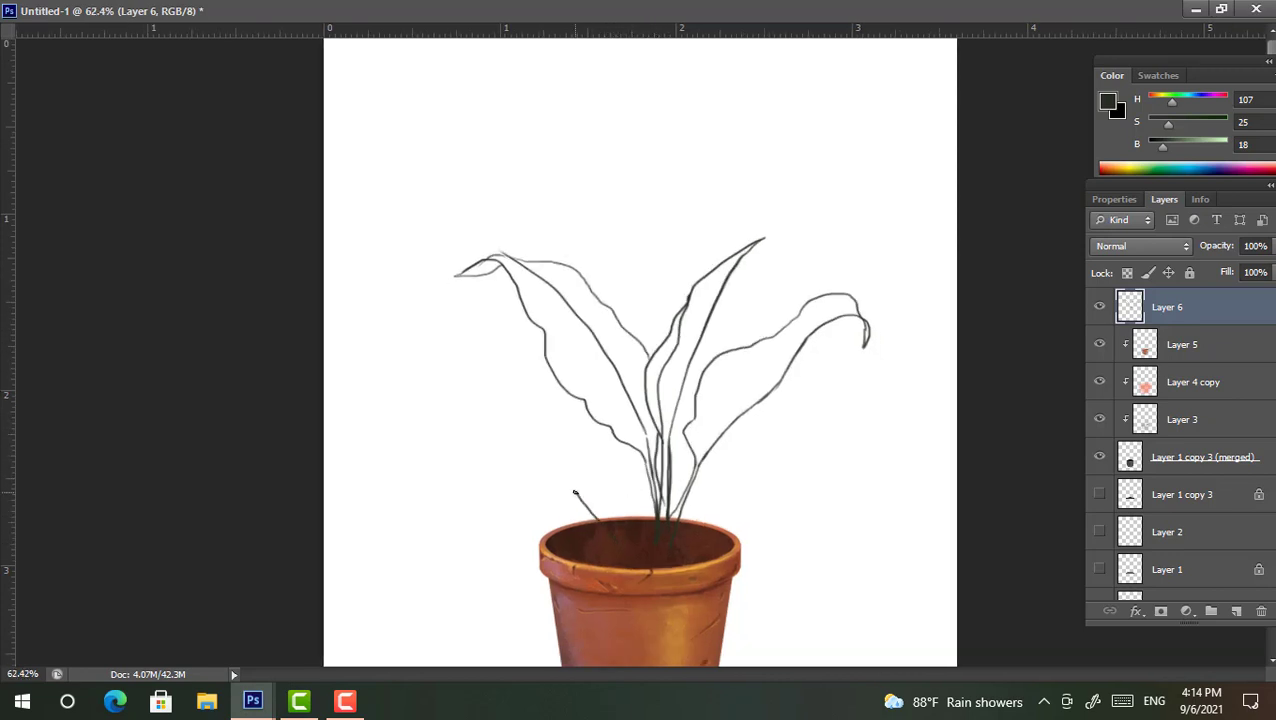
# Draw low left-leaning stems, a broad left leaf, and a curled leaf at the top
pyautogui.moveTo(575, 492); pyautogui.dragTo(529, 450)
pyautogui.moveTo(588, 501)
pyautogui.mouseDown()
pyautogui.moveTo(546, 459)
pyautogui.moveTo(566, 446)
pyautogui.mouseUp()
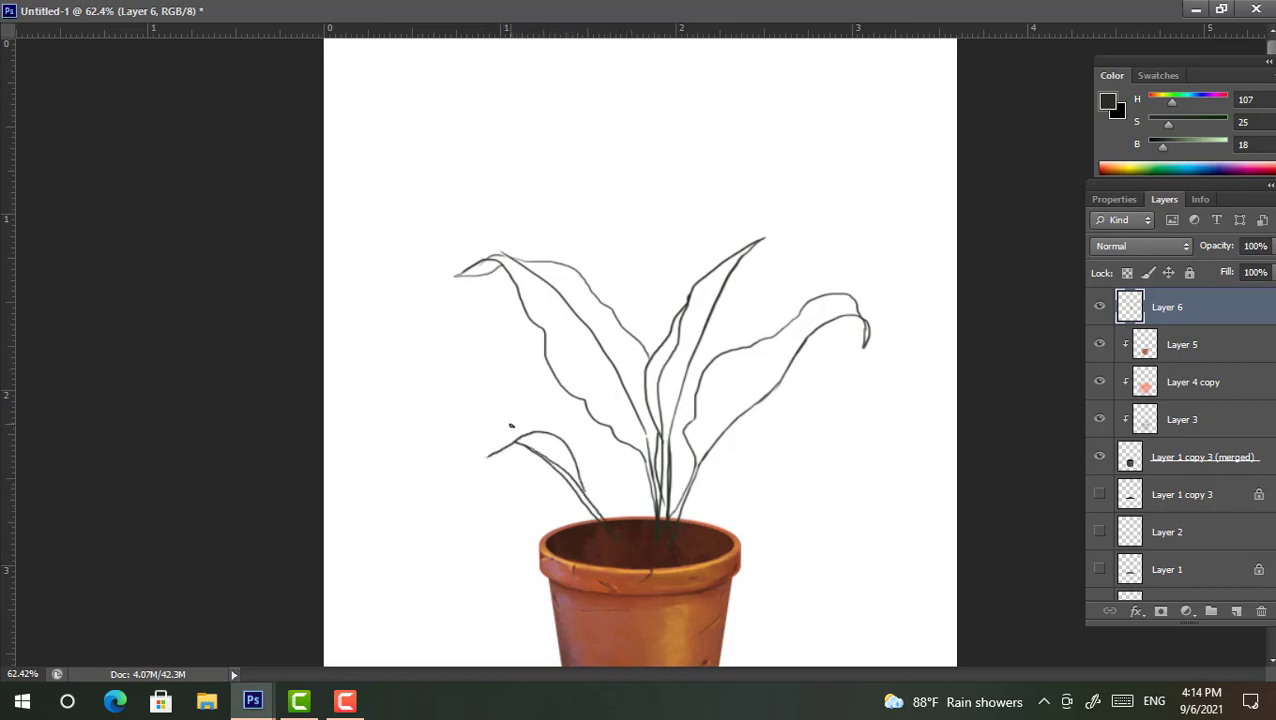
pyautogui.moveTo(484, 458)
pyautogui.mouseDown()
pyautogui.moveTo(390, 416)
pyautogui.moveTo(553, 433)
pyautogui.mouseUp()
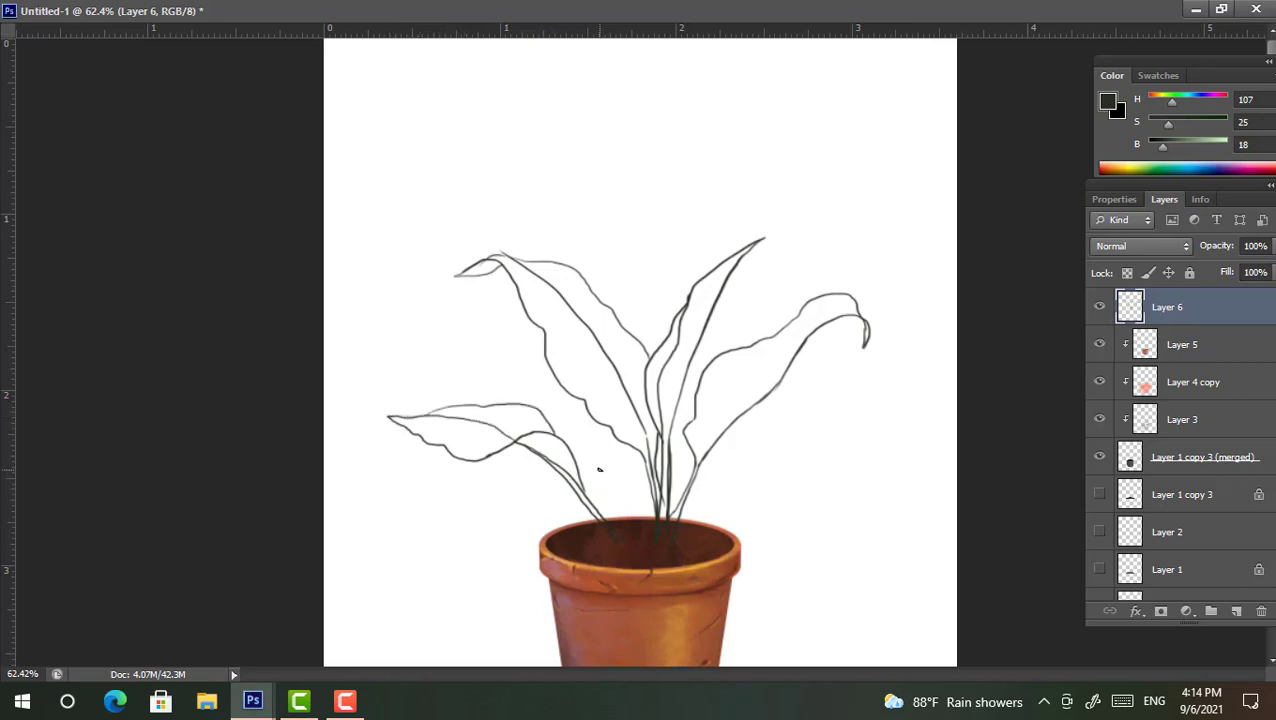
pyautogui.moveTo(576, 494); pyautogui.dragTo(606, 514)
pyautogui.moveTo(576, 430); pyautogui.dragTo(600, 487)
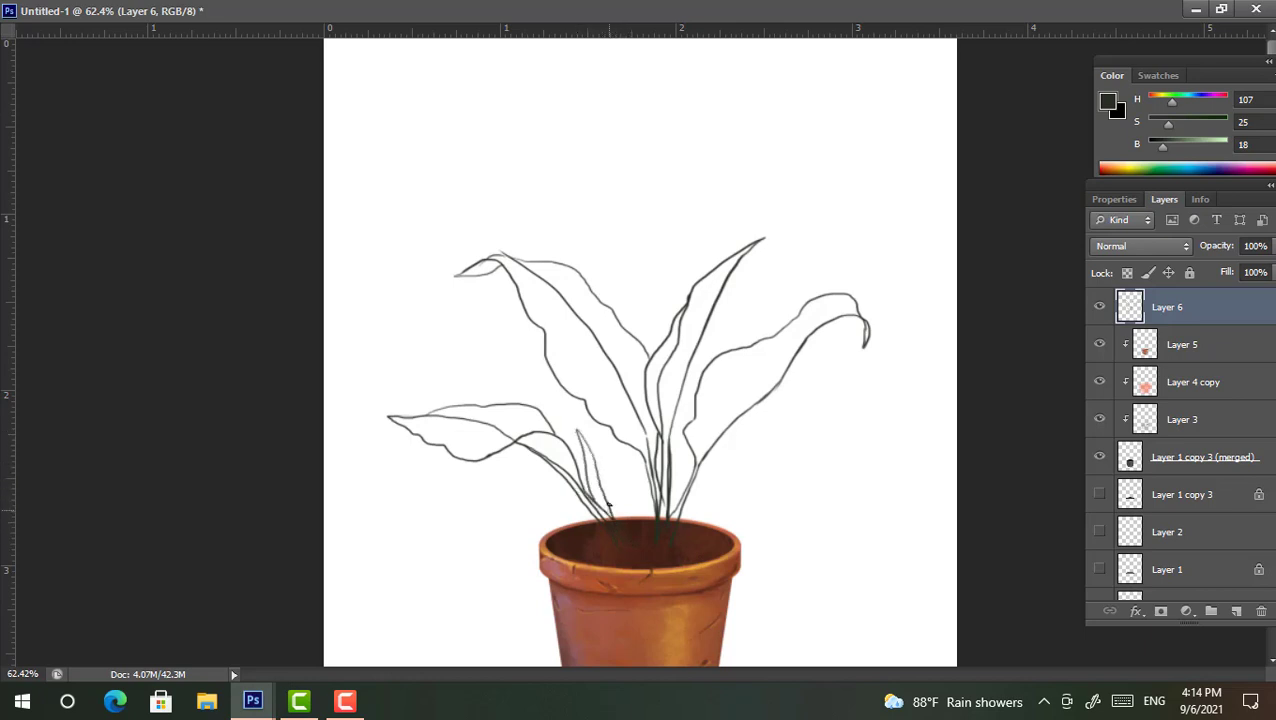
pyautogui.moveTo(568, 436)
pyautogui.mouseDown()
pyautogui.moveTo(540, 385)
pyautogui.moveTo(538, 344)
pyautogui.mouseUp()
pyautogui.moveTo(560, 260)
pyautogui.mouseDown()
pyautogui.moveTo(584, 207)
pyautogui.moveTo(626, 307)
pyautogui.mouseUp()
pyautogui.moveTo(604, 210); pyautogui.dragTo(594, 292)
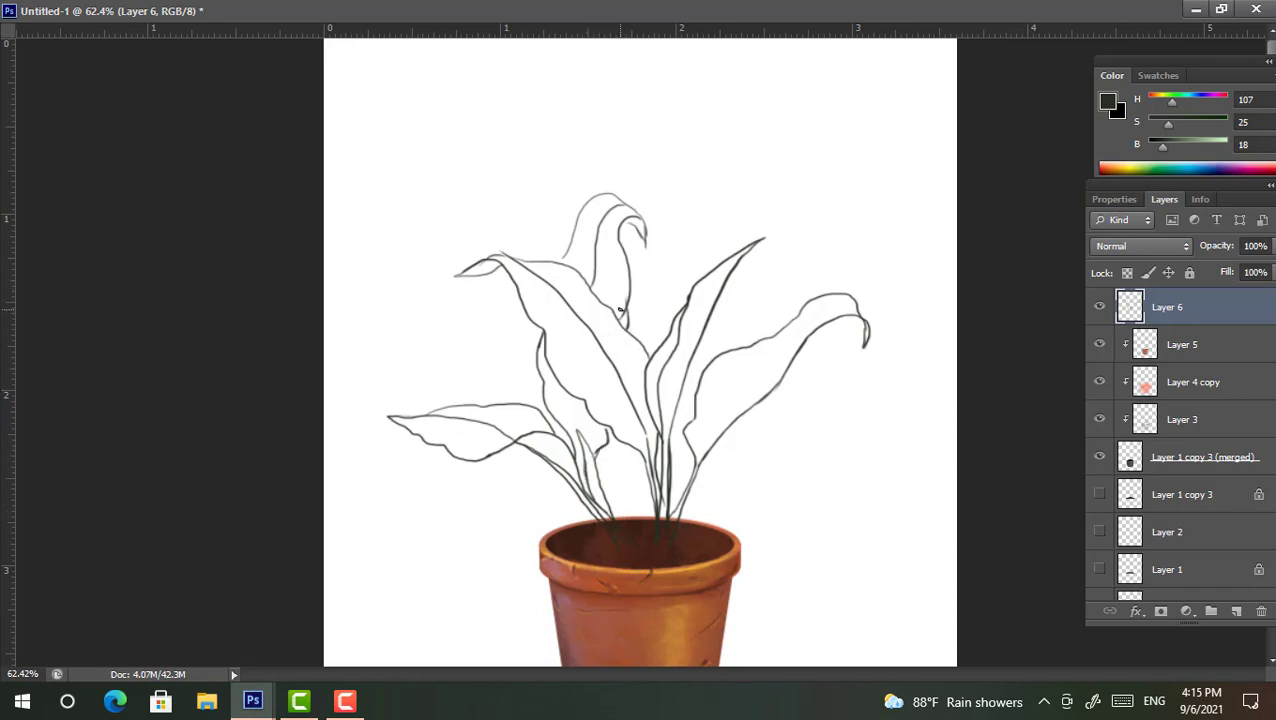
pyautogui.scroll(-2, 622, 297)
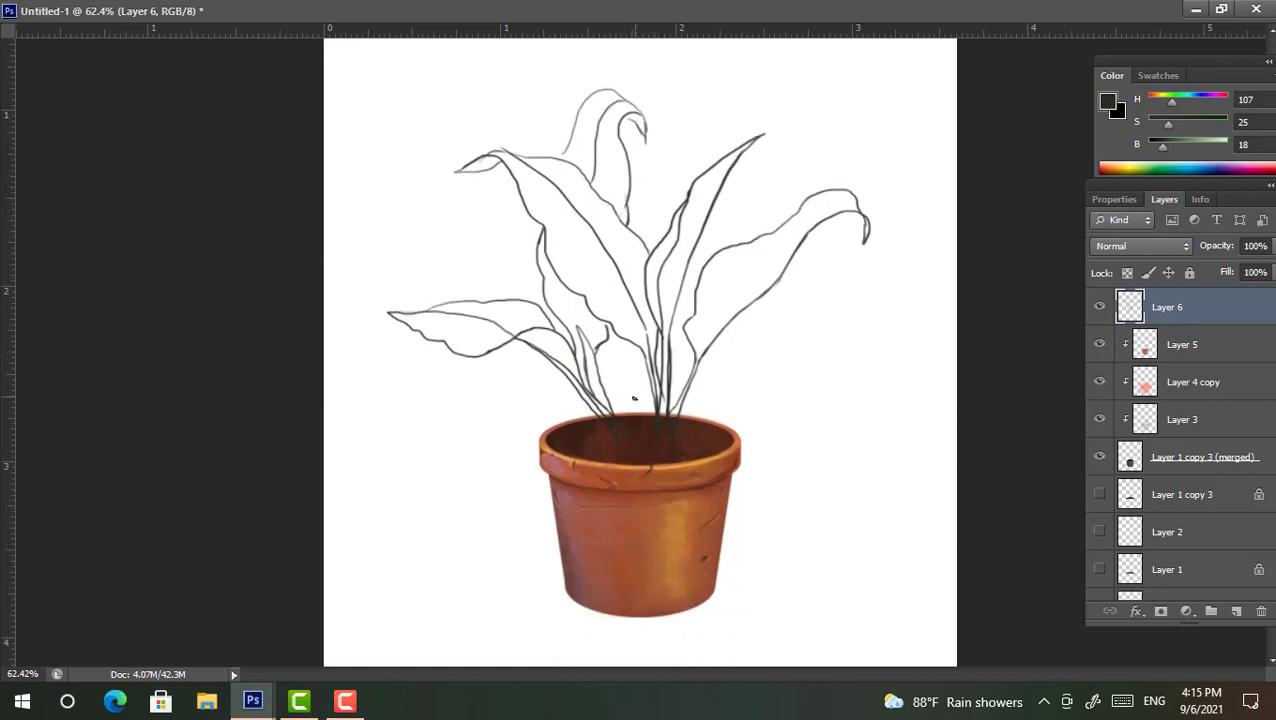
# On a new Layer 7, sketch two more dark curved stems, undoing one stroke
pyautogui.click(1237, 612)
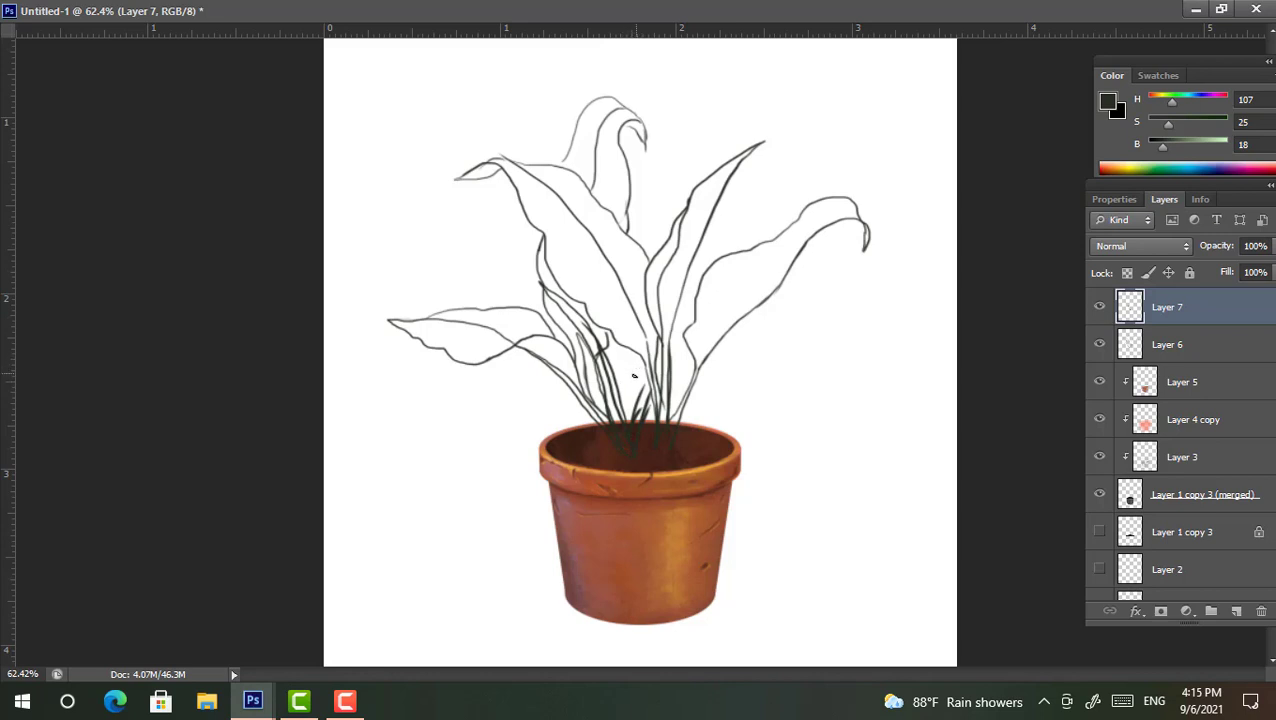
pyautogui.hotkey('ctrl', 'z')
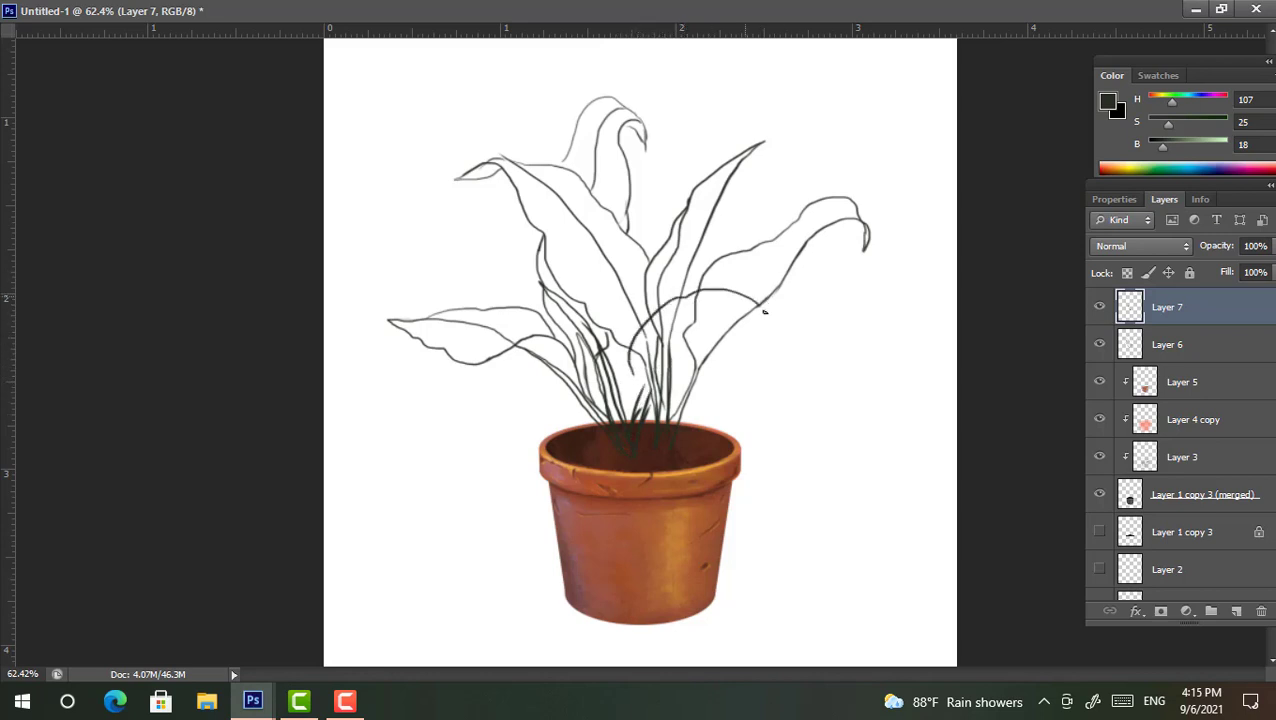
pyautogui.moveTo(764, 312); pyautogui.dragTo(777, 348)
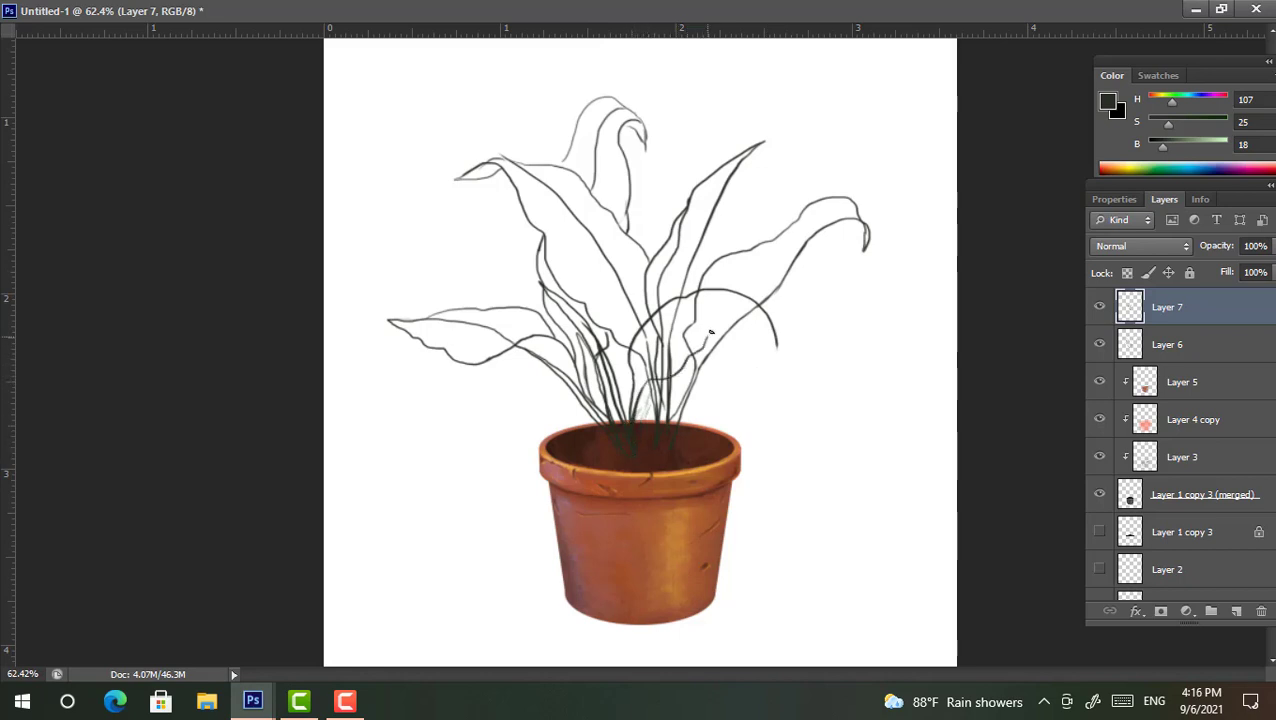
pyautogui.moveTo(633, 397); pyautogui.dragTo(659, 342)
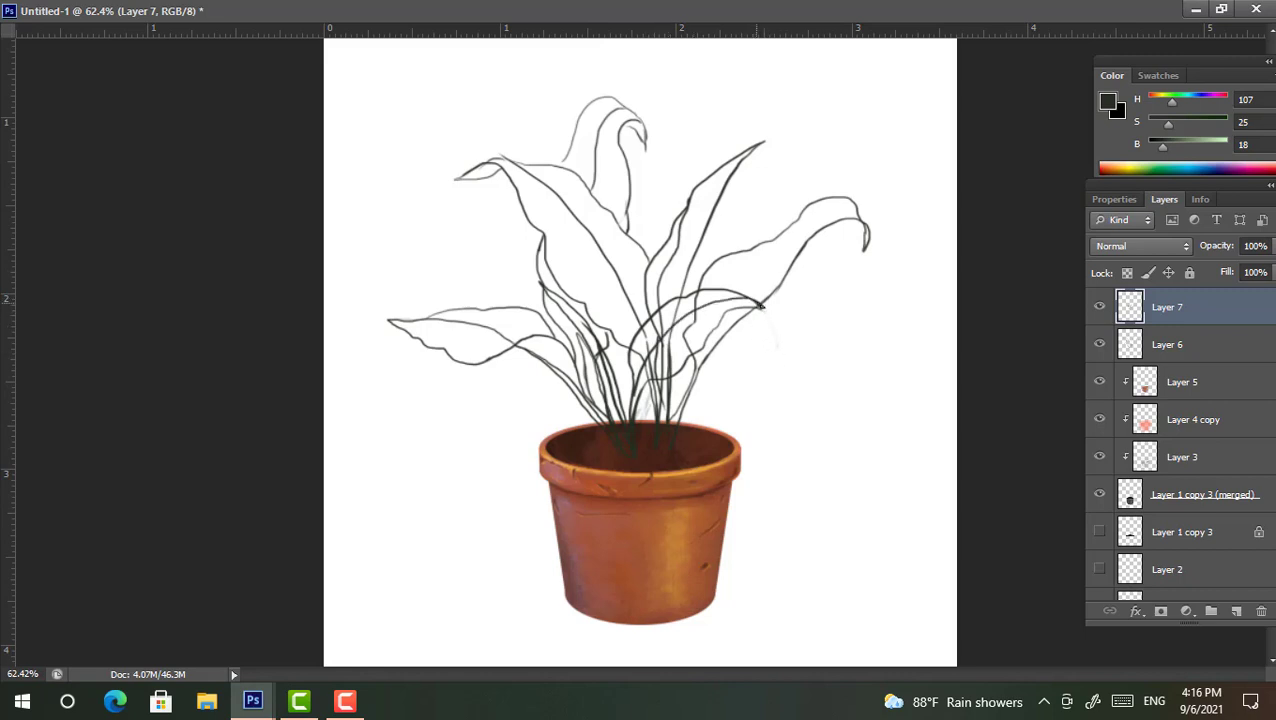
pyautogui.scroll(3, 630, 296)
# Shrink the brush and erase the messy old stem lines above the pot on Layer 6
pyautogui.click(1167, 344)
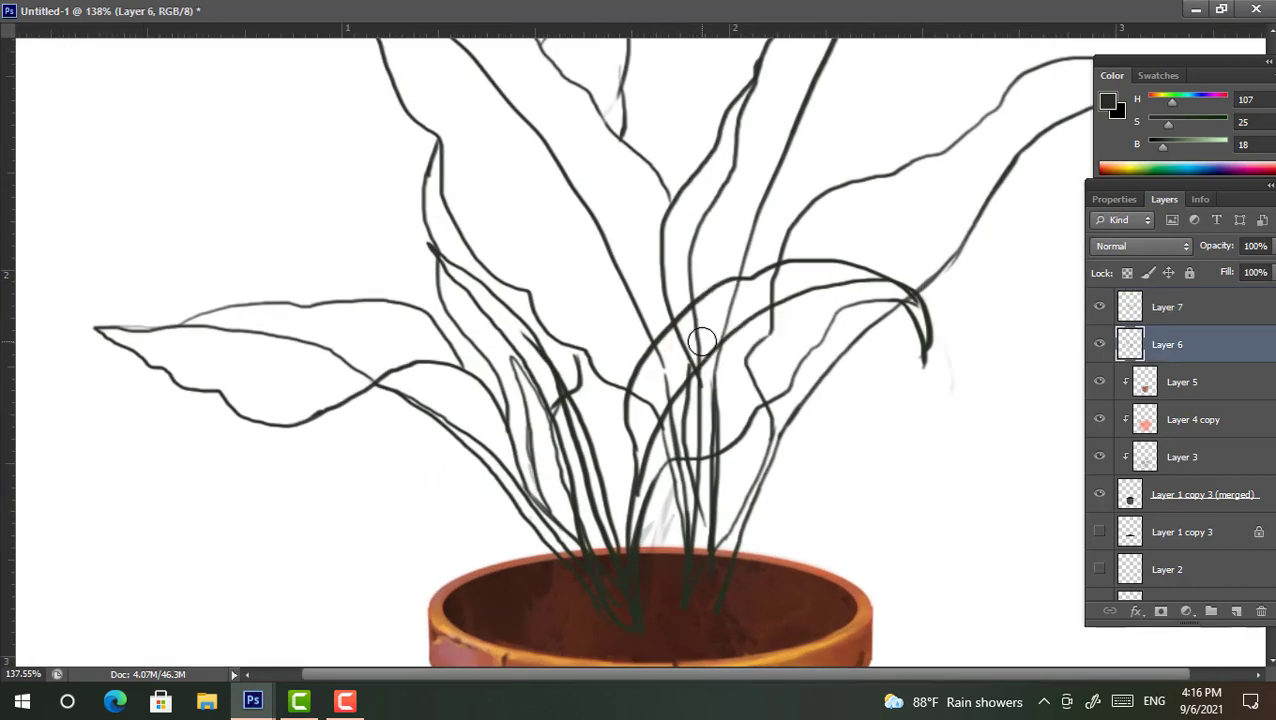
pyautogui.moveTo(658, 397)
pyautogui.mouseDown()
pyautogui.moveTo(760, 313)
pyautogui.moveTo(706, 290)
pyautogui.moveTo(675, 353)
pyautogui.moveTo(715, 354)
pyautogui.moveTo(670, 440)
pyautogui.moveTo(703, 427)
pyautogui.mouseUp()
pyautogui.rightClick(715, 354)
pyautogui.press('Return')
pyautogui.moveTo(852, 304); pyautogui.dragTo(850, 305)
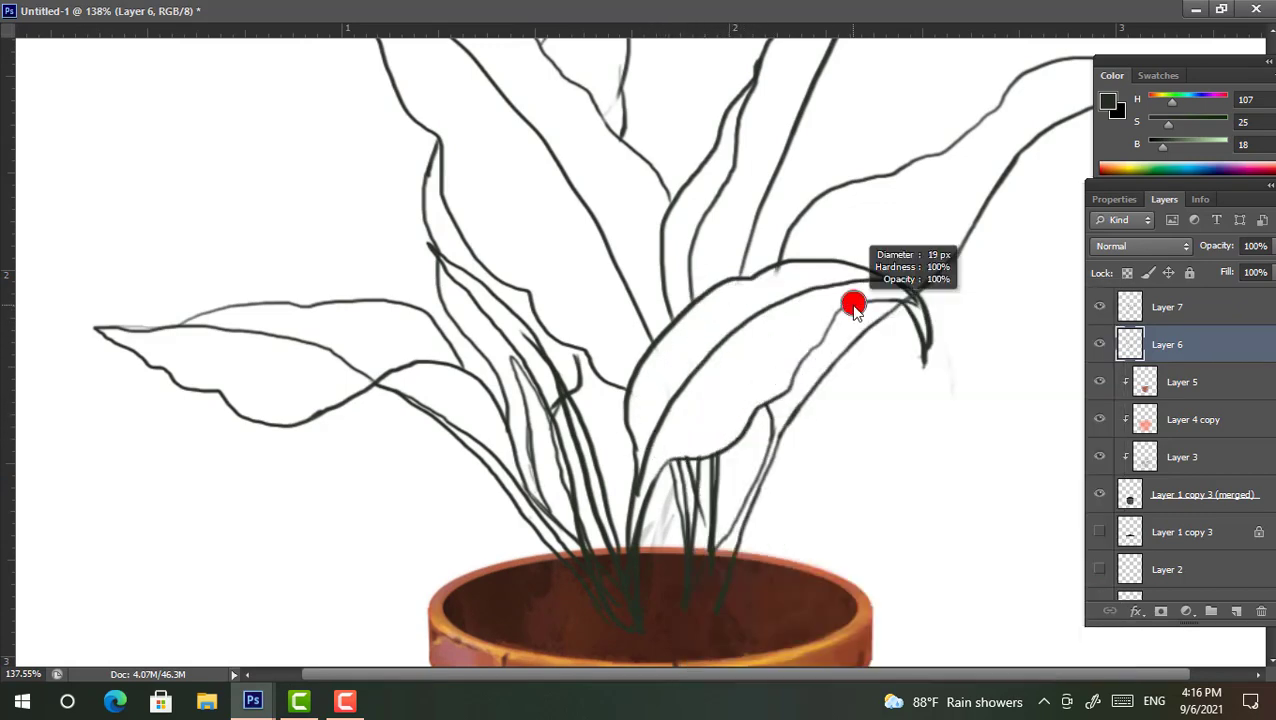
pyautogui.hotkey('alt', ']')
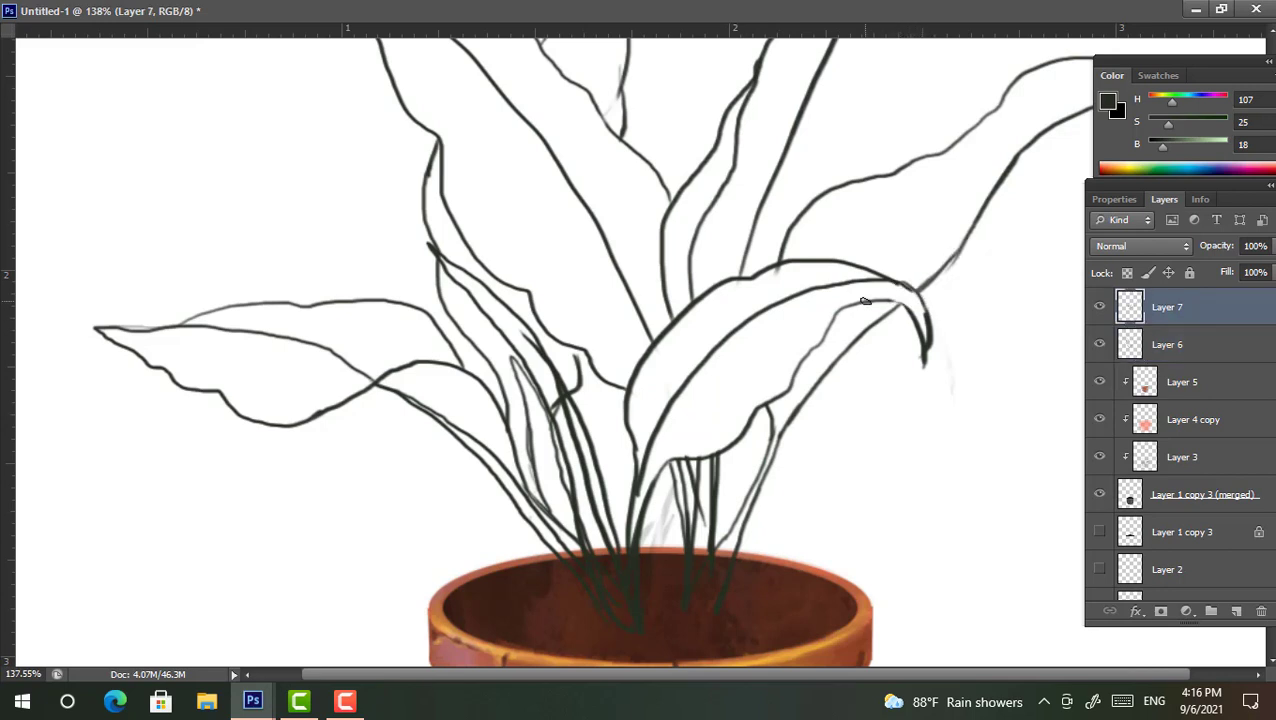
pyautogui.moveTo(578, 372); pyautogui.dragTo(559, 423)
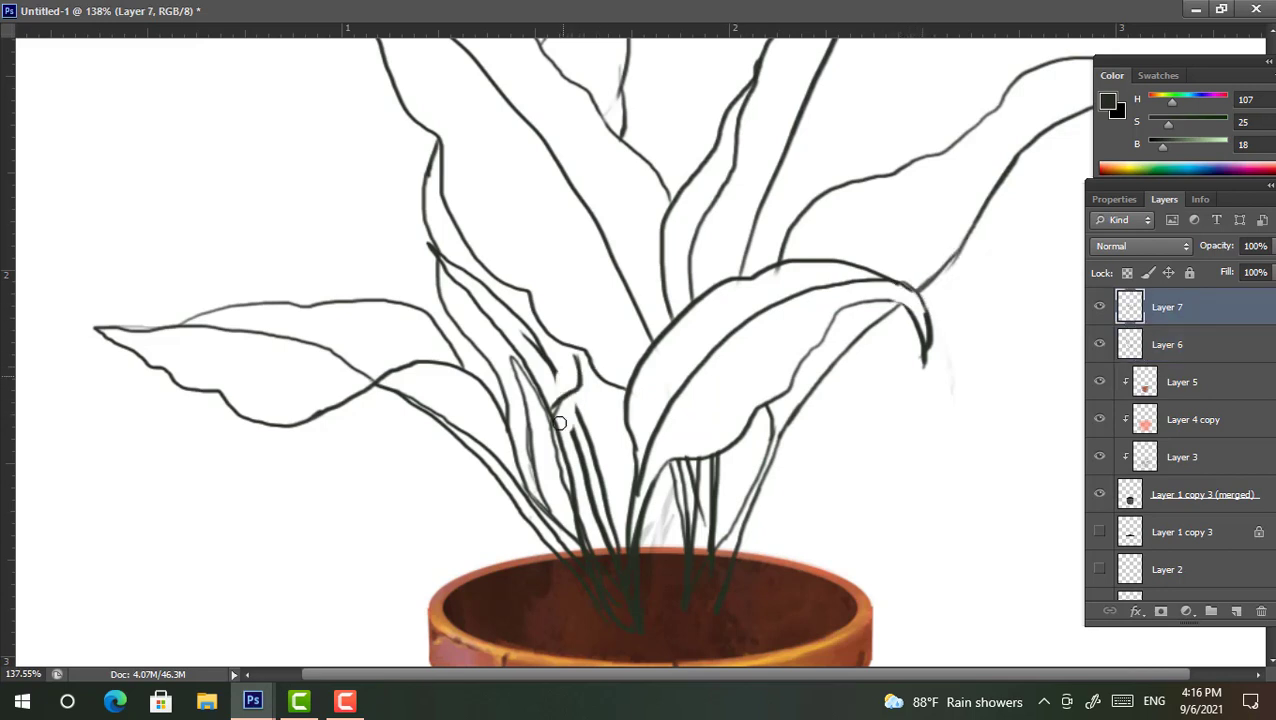
pyautogui.keyDown('alt'); pyautogui.click(1100, 344); pyautogui.keyUp('alt')
pyautogui.keyDown('alt'); pyautogui.click(1100, 344); pyautogui.keyUp('alt')
pyautogui.click(1166, 344)
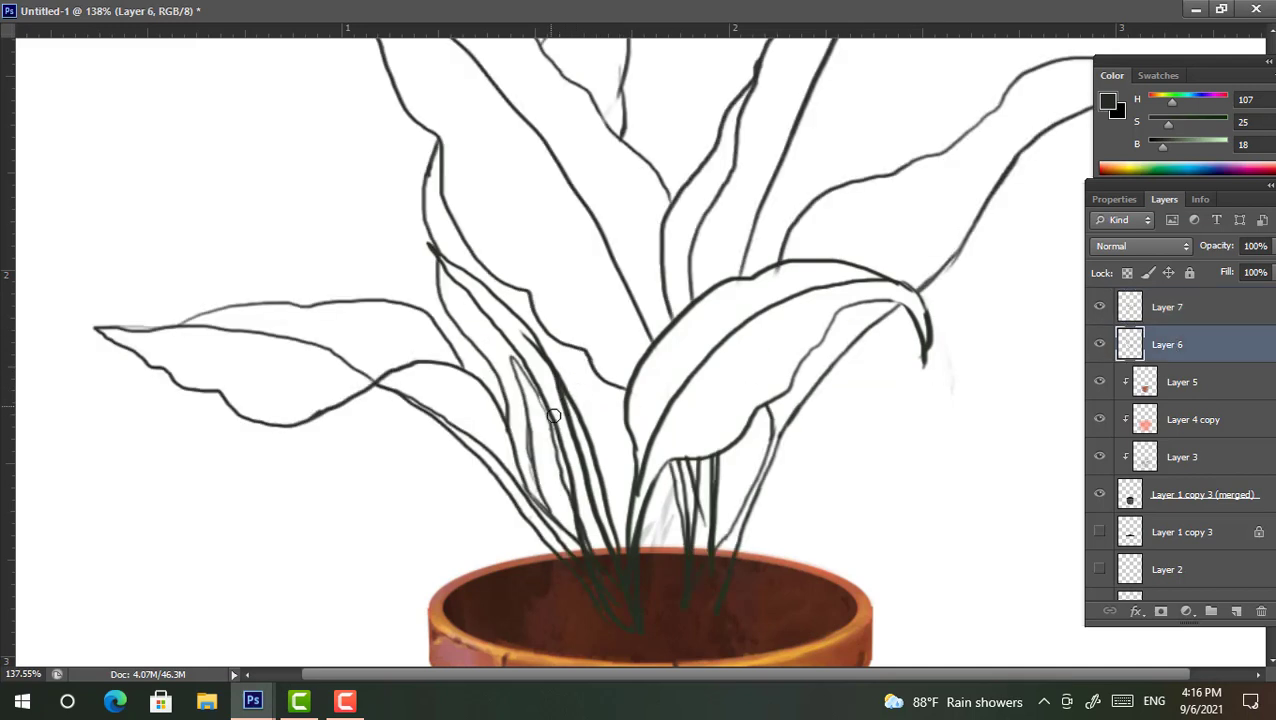
pyautogui.moveTo(520, 364); pyautogui.dragTo(562, 526)
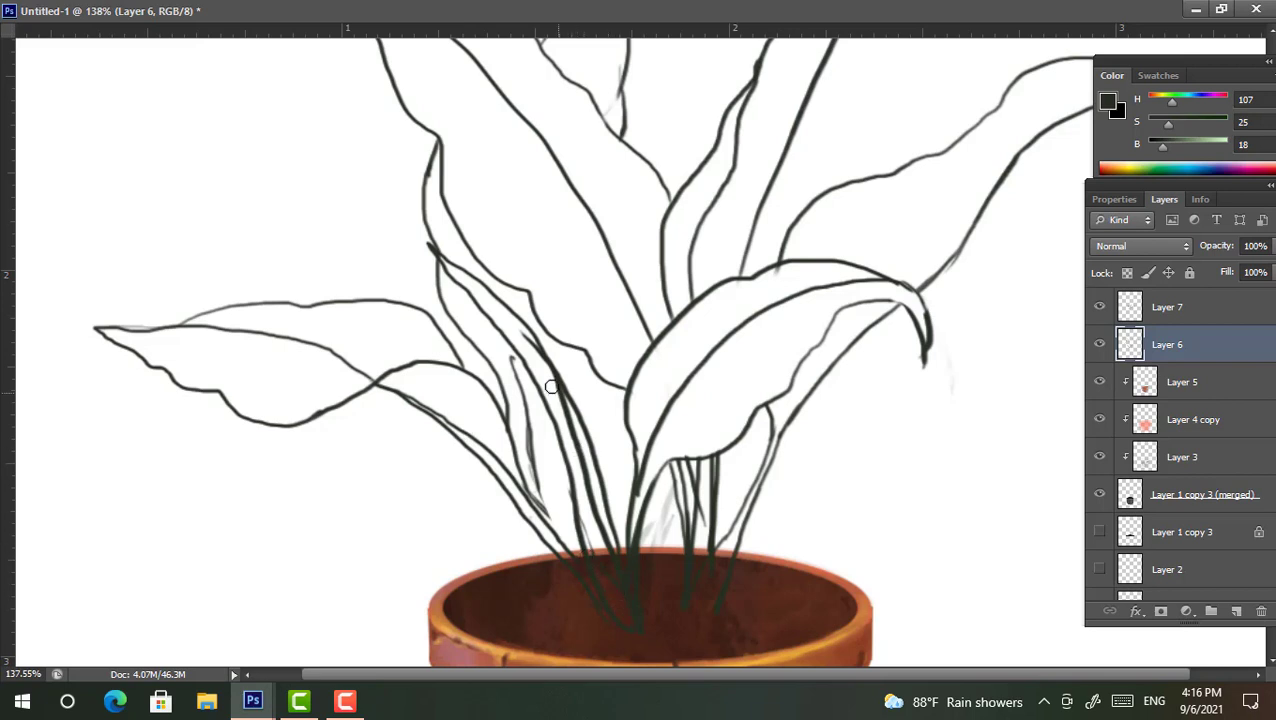
# Draw new stems down into the pot on Layer 7 and redraw a leaf edge on Layer 6
pyautogui.click(1166, 307)
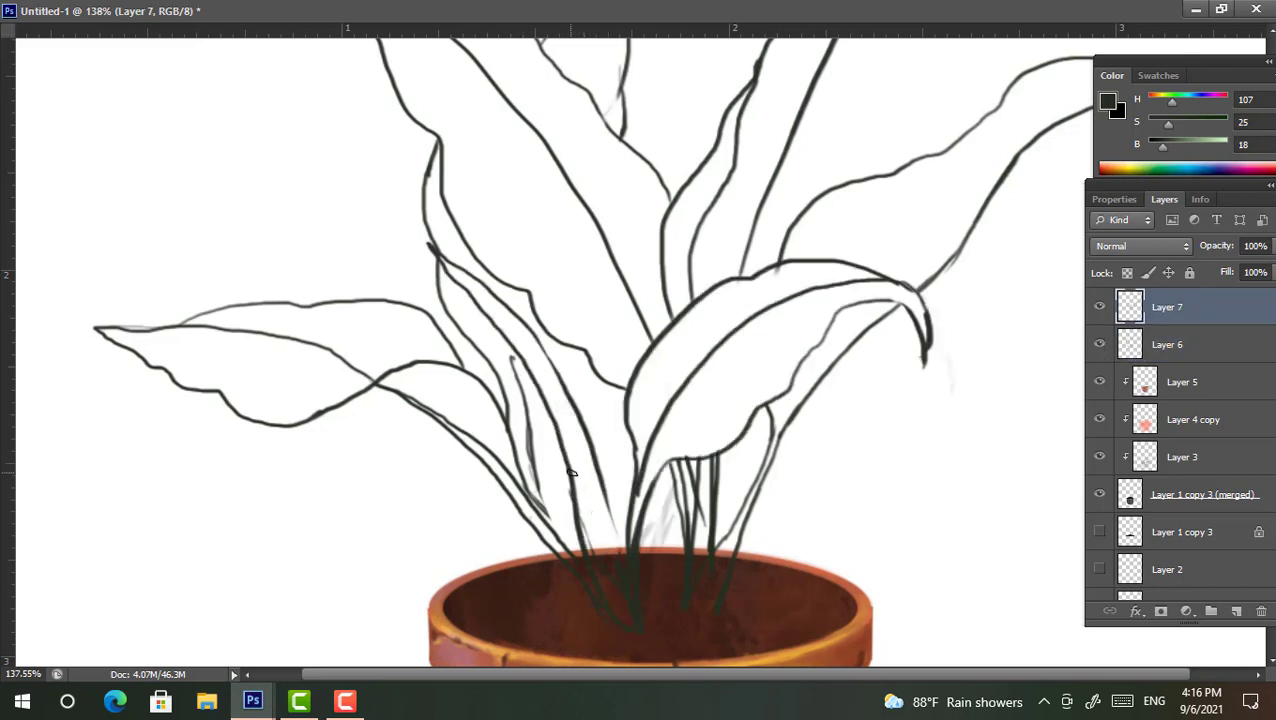
pyautogui.moveTo(581, 476)
pyautogui.mouseDown()
pyautogui.moveTo(560, 400)
pyautogui.moveTo(520, 335)
pyautogui.mouseUp()
pyautogui.hotkey('ctrl', 'z')
pyautogui.moveTo(601, 485); pyautogui.dragTo(625, 548)
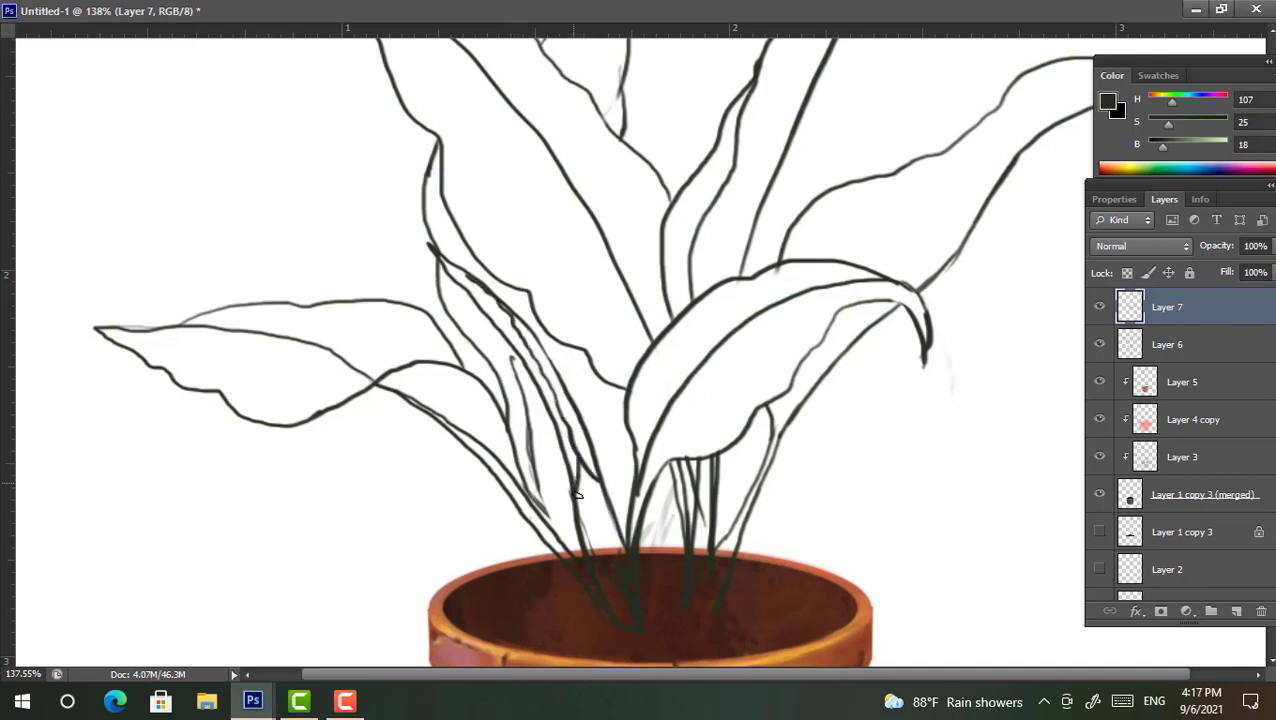
pyautogui.moveTo(572, 490); pyautogui.dragTo(614, 597)
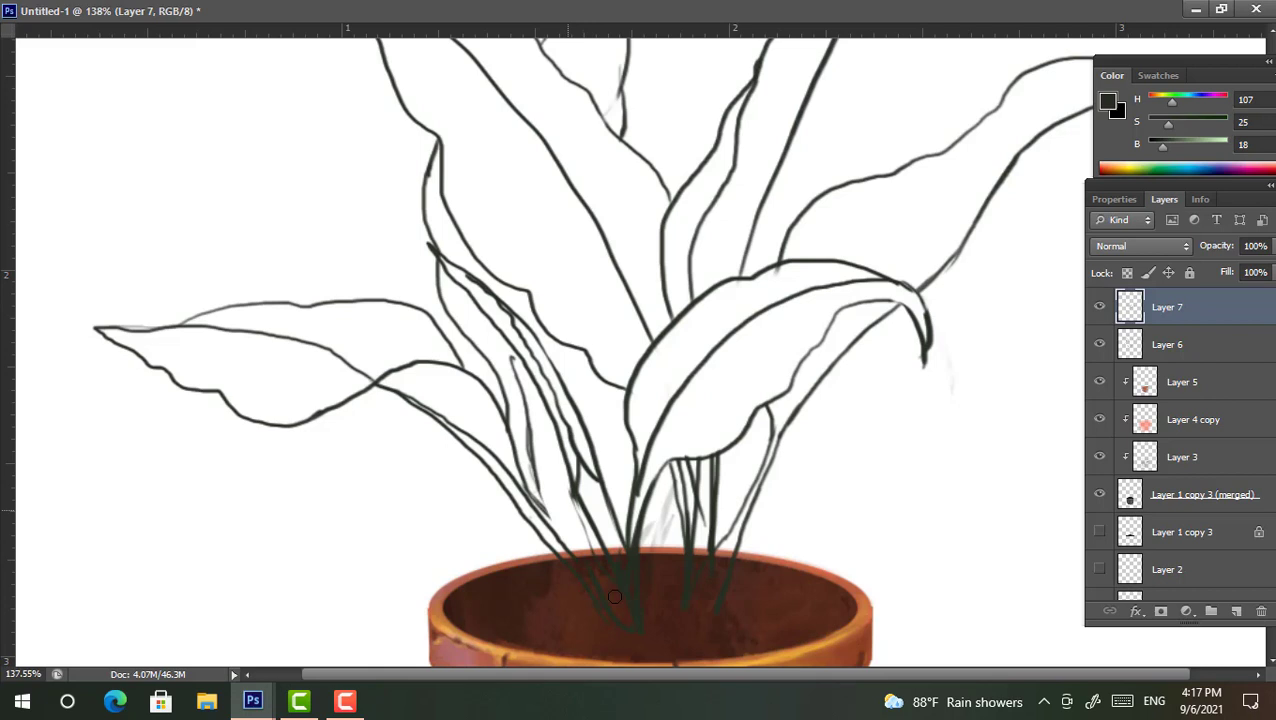
pyautogui.click(1210, 346)
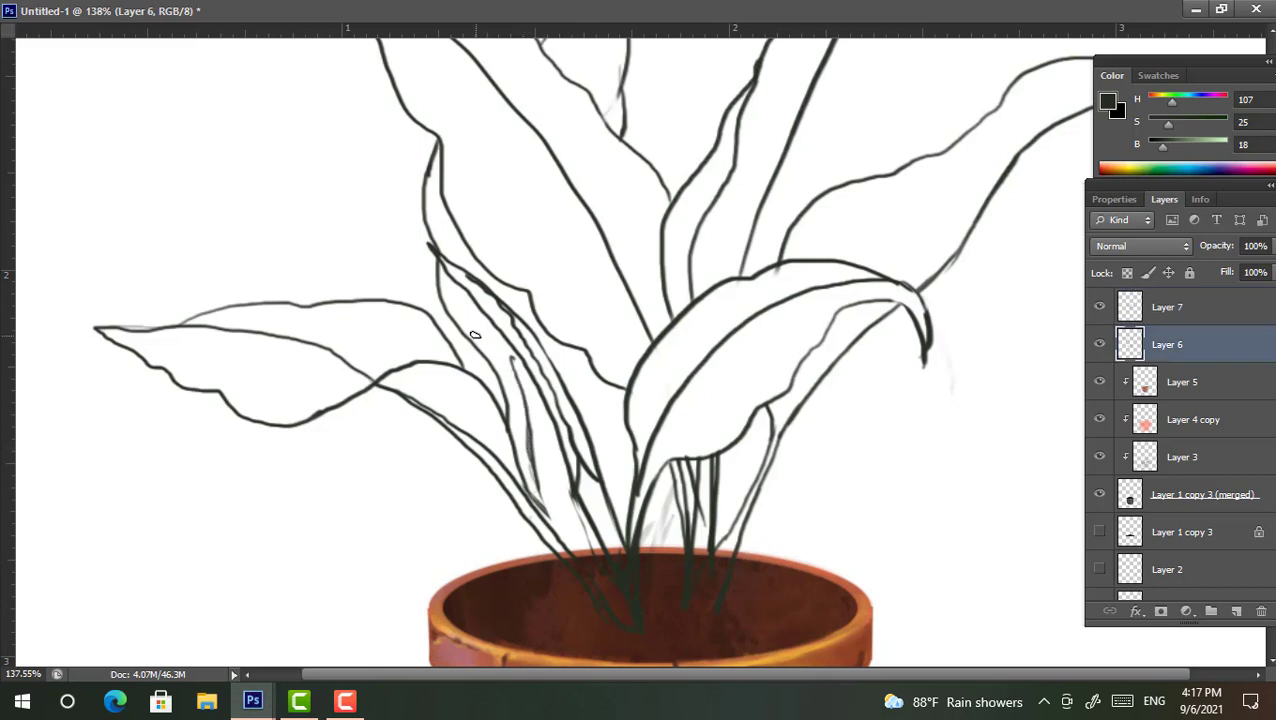
pyautogui.moveTo(512, 362)
pyautogui.mouseDown()
pyautogui.moveTo(556, 471)
pyautogui.moveTo(533, 454)
pyautogui.mouseUp()
pyautogui.moveTo(645, 389)
pyautogui.mouseDown()
pyautogui.moveTo(561, 447)
pyautogui.moveTo(709, 369)
pyautogui.moveTo(643, 400)
pyautogui.moveTo(697, 333)
pyautogui.mouseUp()
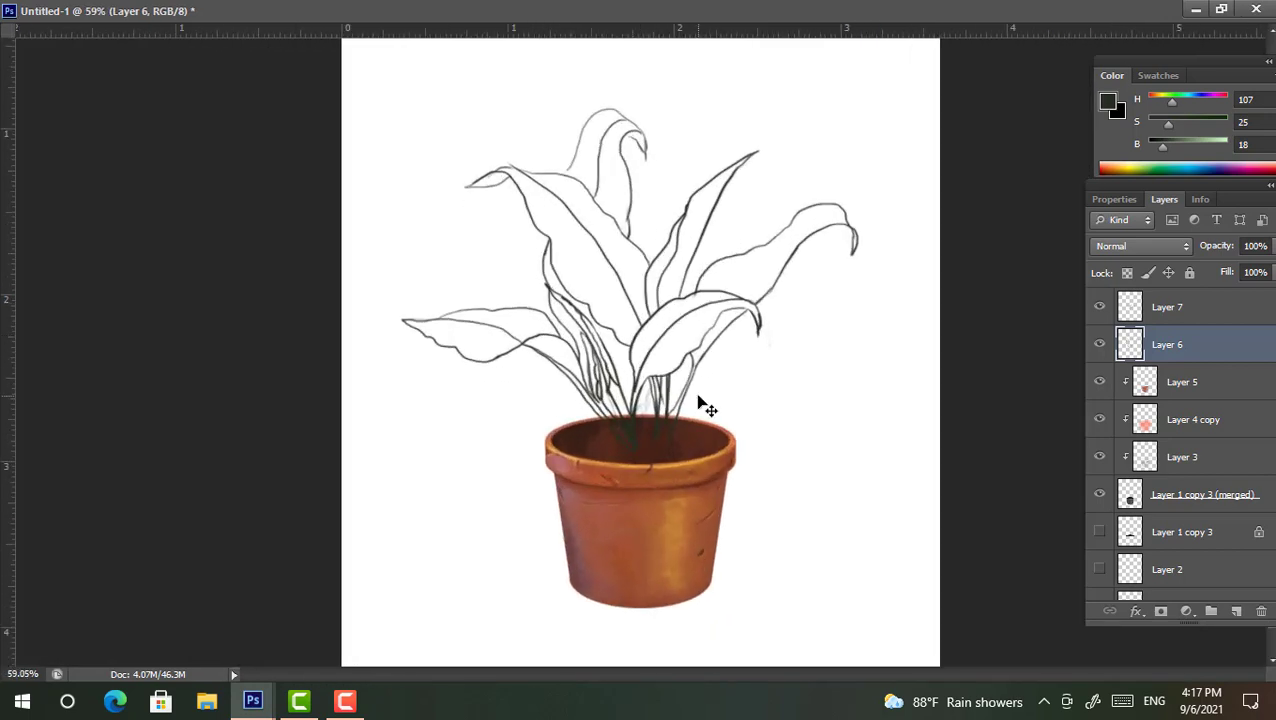
pyautogui.moveTo(705, 405); pyautogui.dragTo(650, 433)
# On a new layer, paint tan brown soil across the pot opening inside the rim
pyautogui.click(1237, 609)
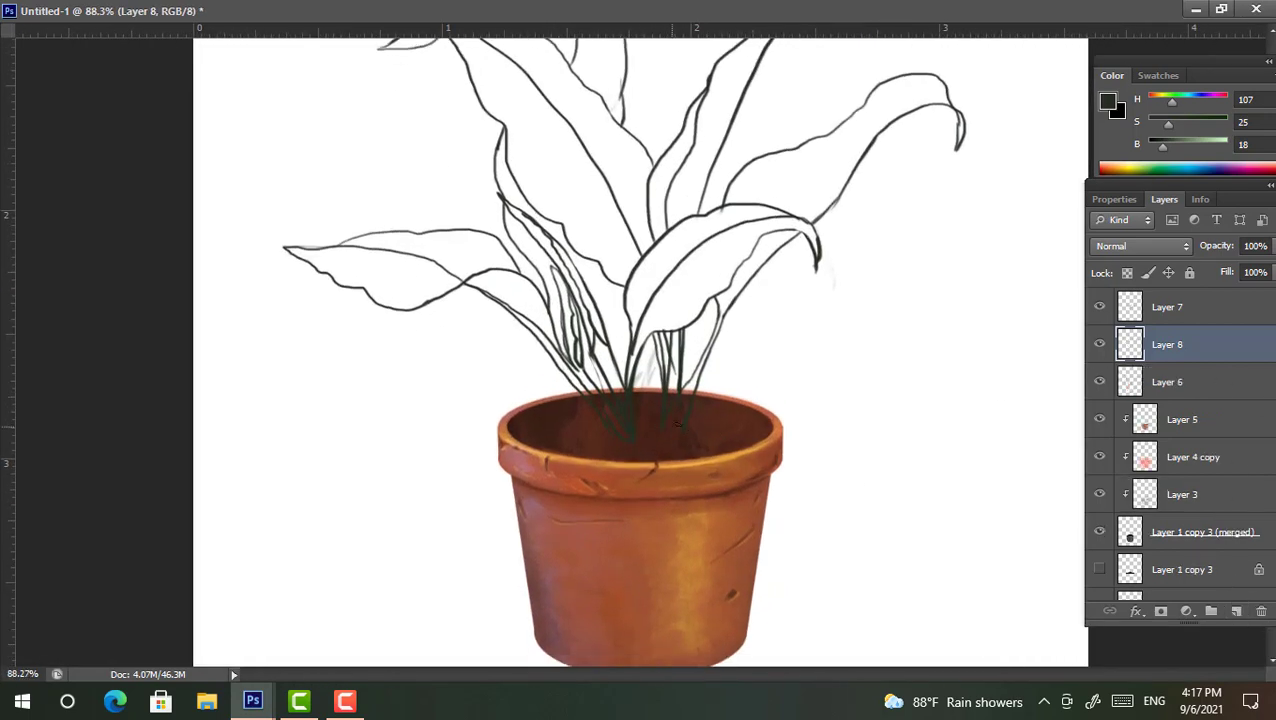
pyautogui.click(1106, 166)
pyautogui.moveTo(710, 440); pyautogui.dragTo(583, 437)
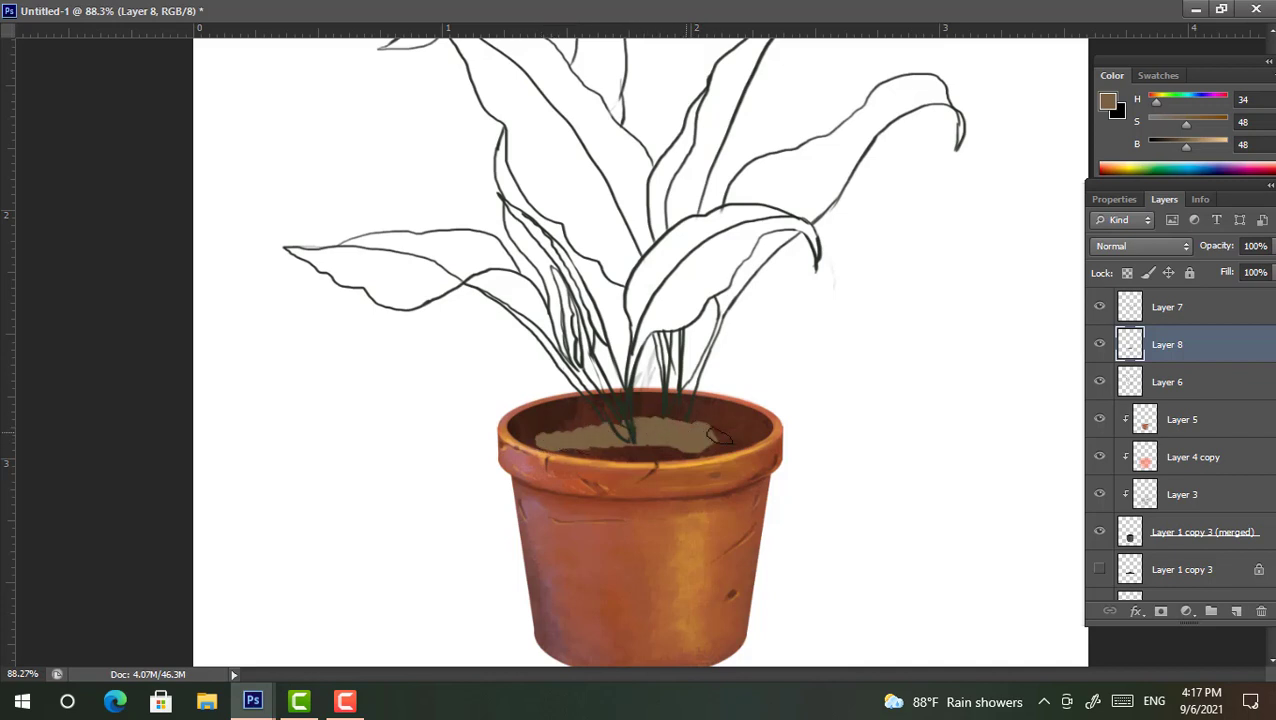
pyautogui.moveTo(720, 437); pyautogui.dragTo(607, 449)
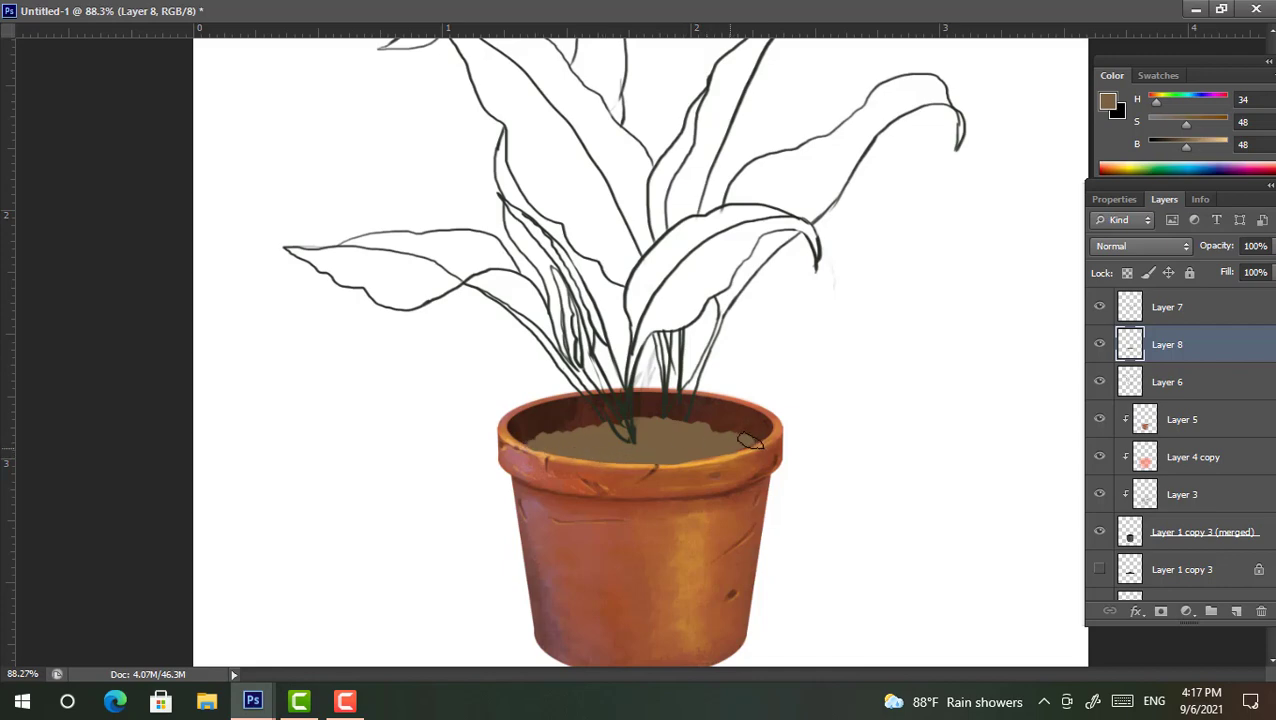
pyautogui.scroll(3, 640, 440)
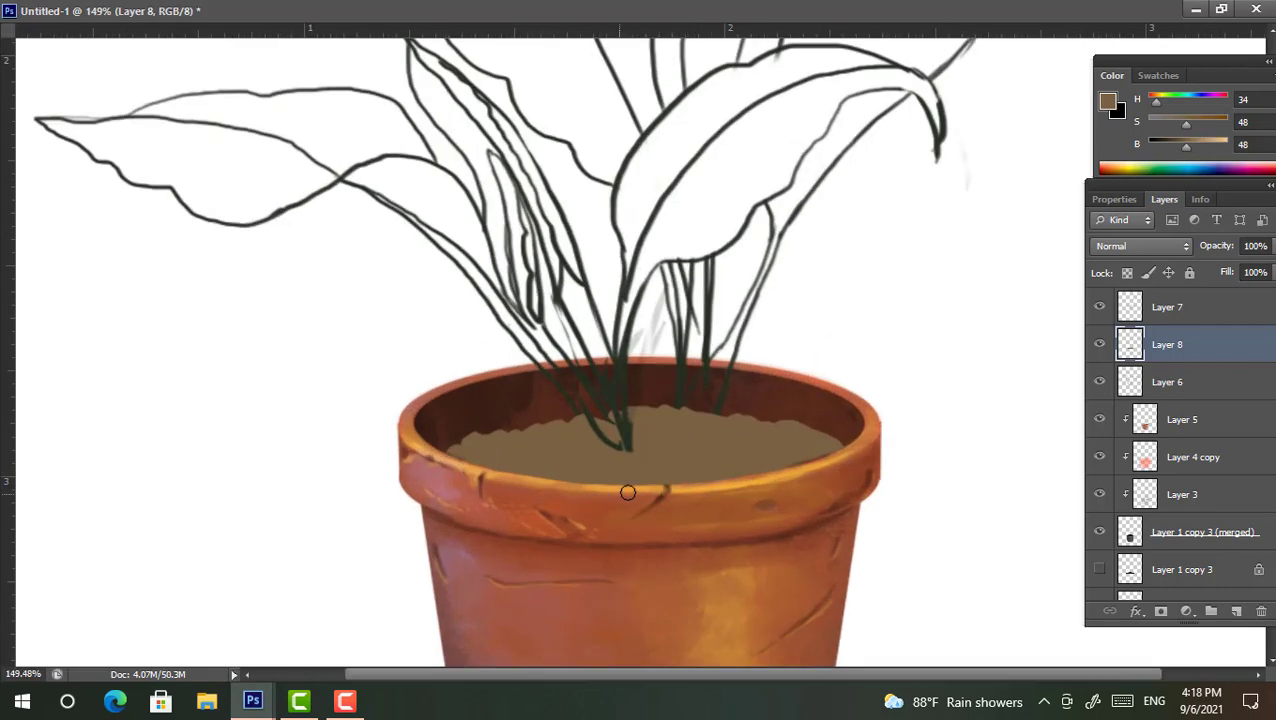
pyautogui.moveTo(627, 492); pyautogui.dragTo(835, 452)
pyautogui.hotkey('ctrl', 'z')
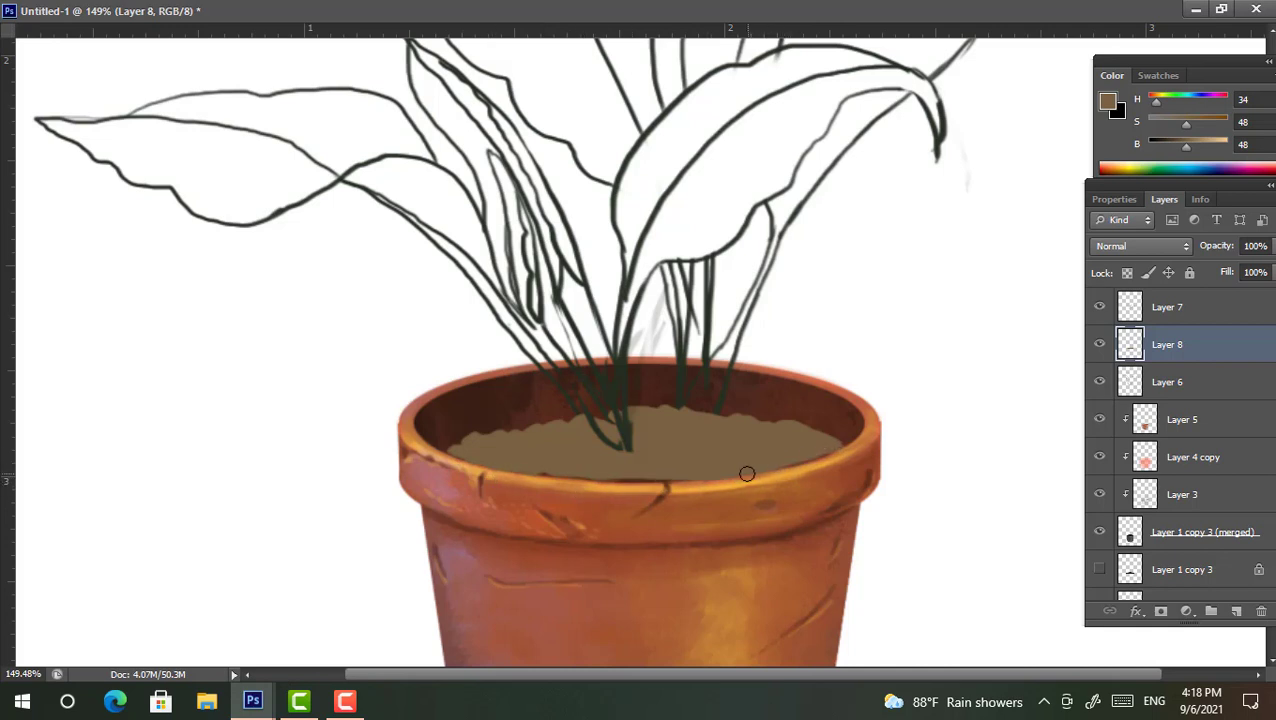
pyautogui.moveTo(494, 475); pyautogui.dragTo(645, 493)
pyautogui.scroll(-5, 620, 450)
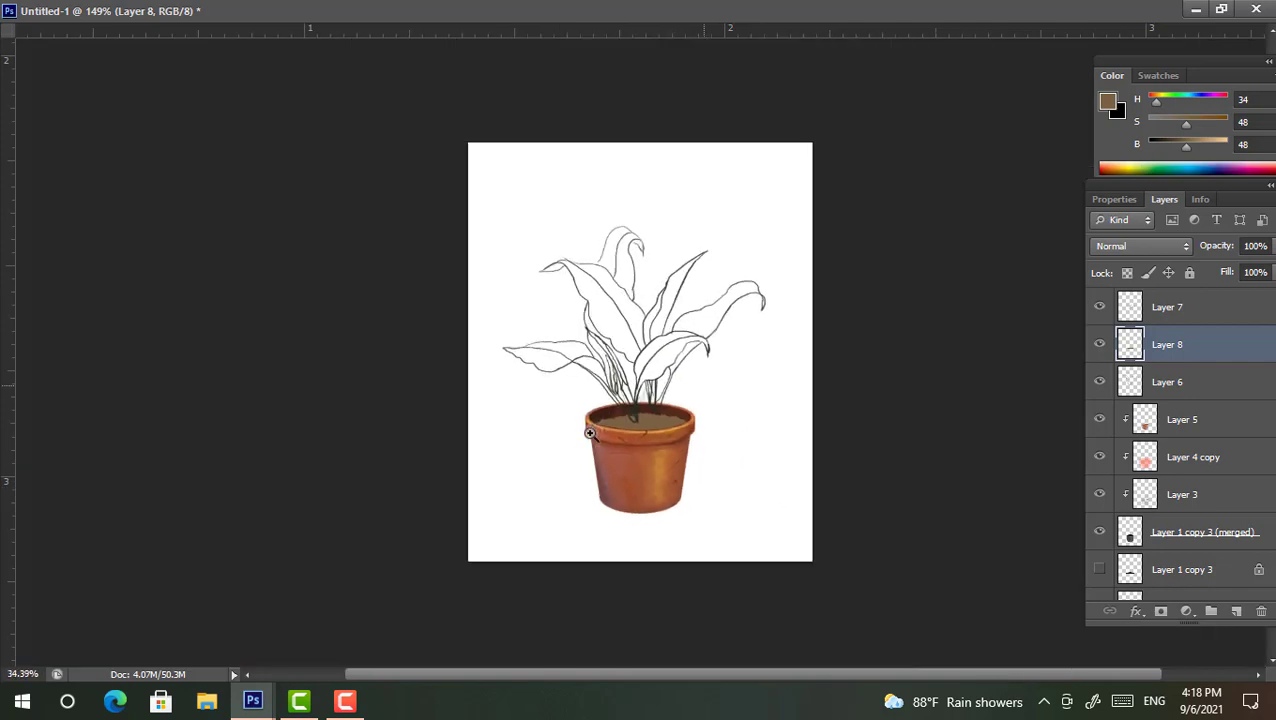
pyautogui.scroll(4, 685, 408)
# Dab darker brown clumps and lighter tan pebbles across the soil
pyautogui.moveTo(1186, 152); pyautogui.dragTo(1178, 150)
pyautogui.moveTo(640, 415); pyautogui.dragTo(740, 420)
pyautogui.moveTo(580, 428)
pyautogui.mouseDown()
pyautogui.moveTo(545, 425)
pyautogui.moveTo(635, 440)
pyautogui.mouseUp()
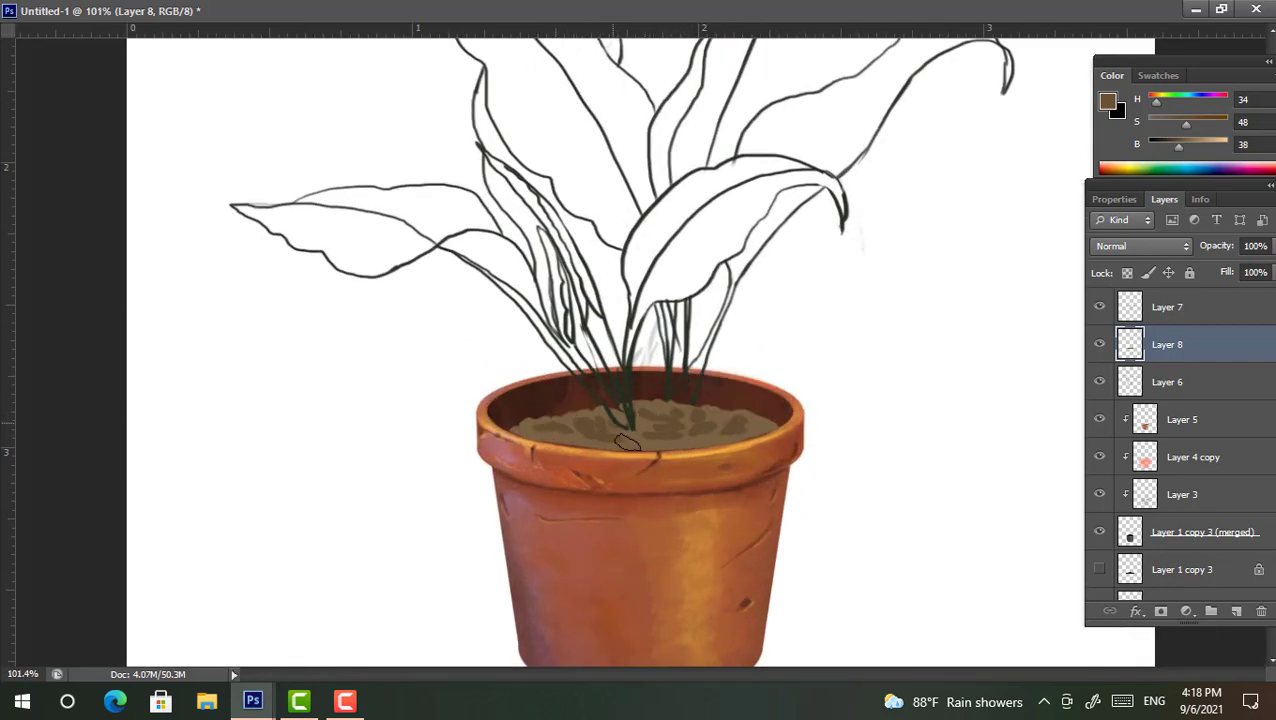
pyautogui.moveTo(1178, 146)
pyautogui.mouseDown()
pyautogui.moveTo(1223, 146)
pyautogui.moveTo(1199, 146)
pyautogui.mouseUp()
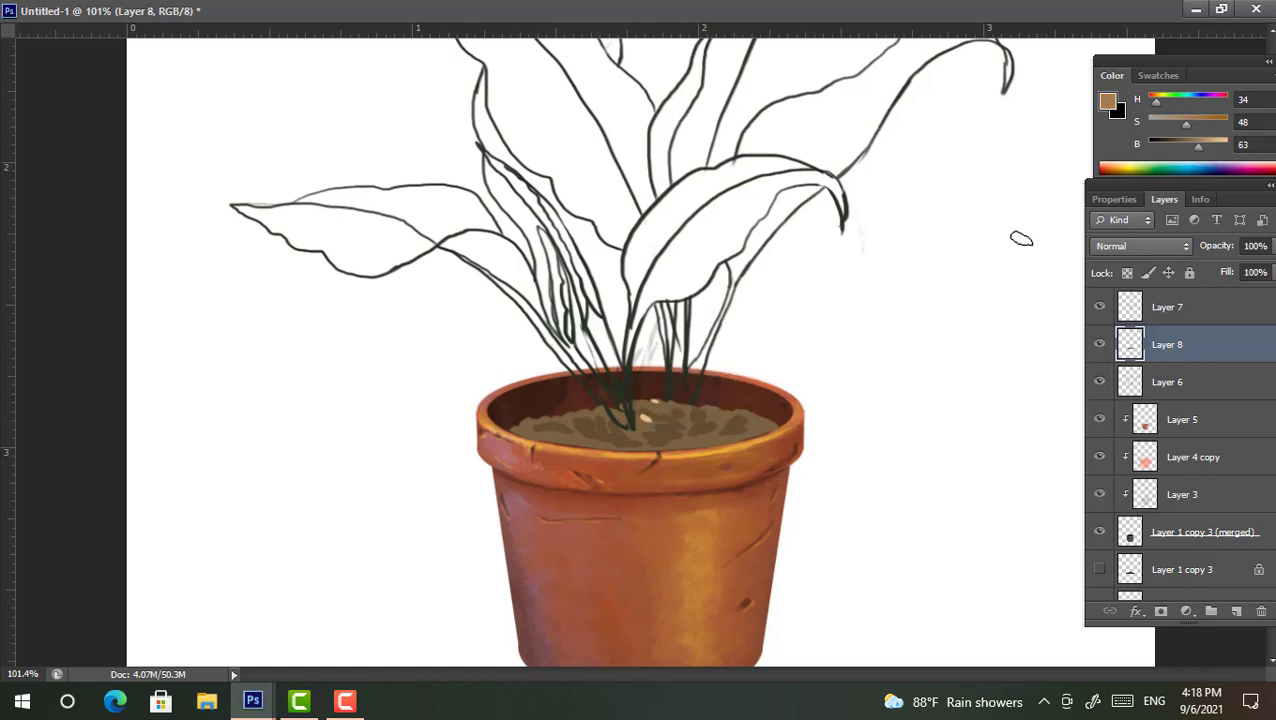
pyautogui.scroll(2, 718, 430)
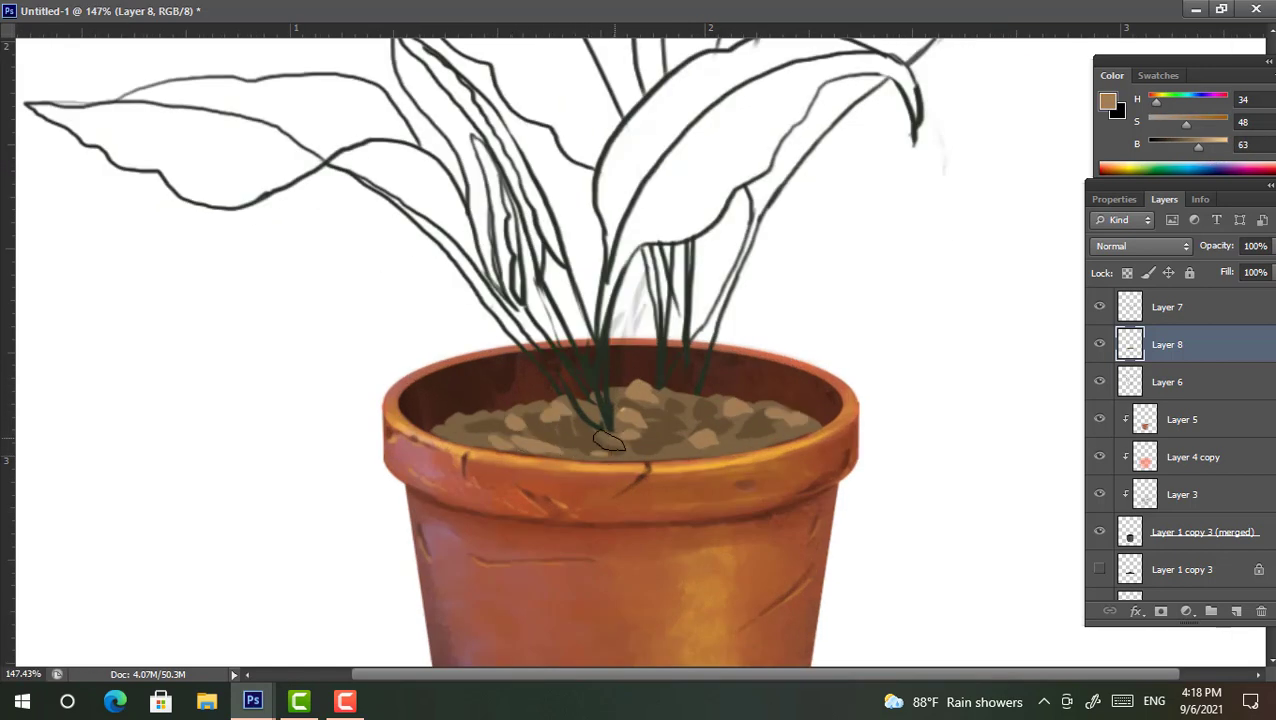
pyautogui.moveTo(663, 398)
pyautogui.mouseDown()
pyautogui.moveTo(555, 406)
pyautogui.moveTo(645, 410)
pyautogui.moveTo(708, 367)
pyautogui.mouseUp()
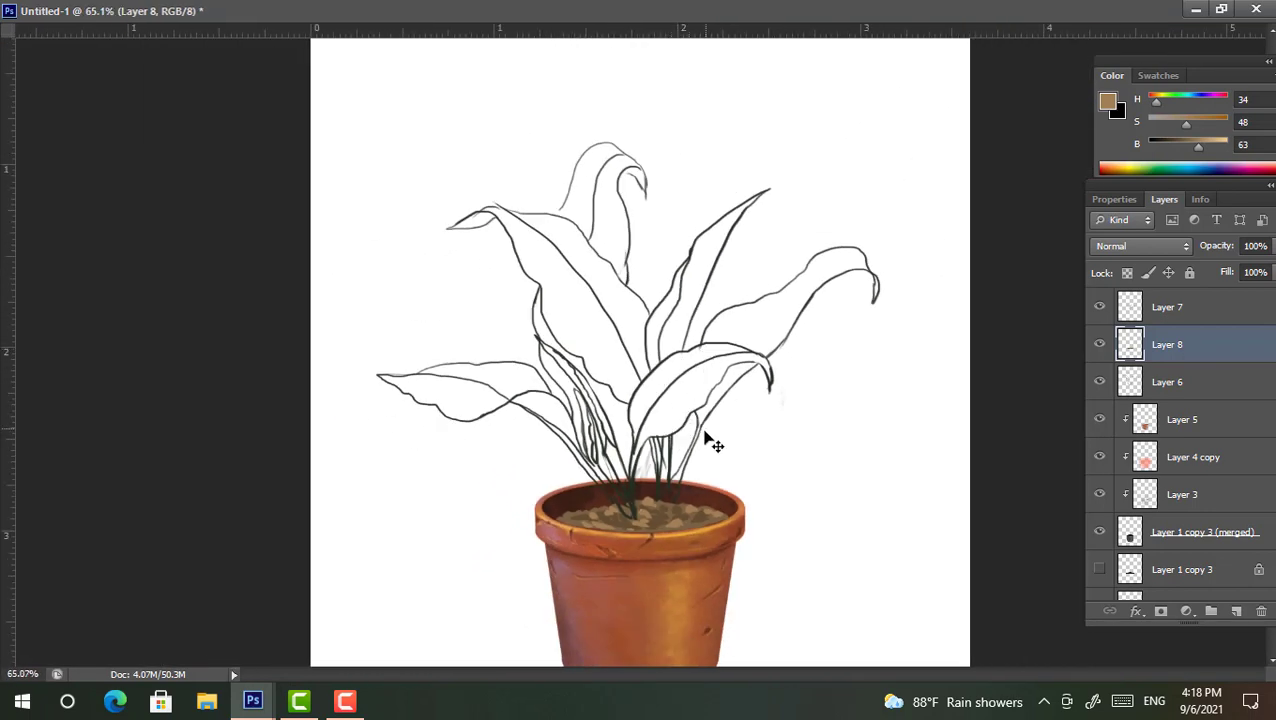
pyautogui.scroll(2, 748, 380)
pyautogui.hotkey('alt', ',')
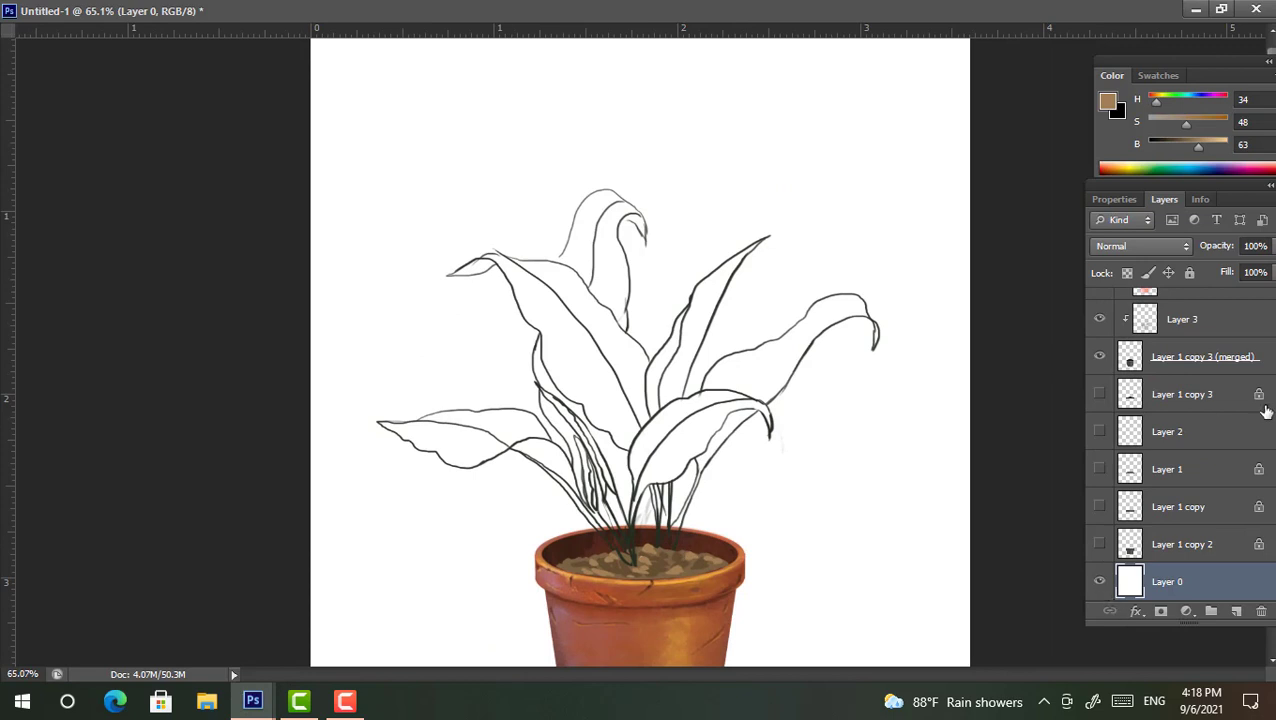
# Move Layer 6 above the soil layer and merge Layer 7 into it
pyautogui.moveTo(1205, 187); pyautogui.dragTo(1177, 187)
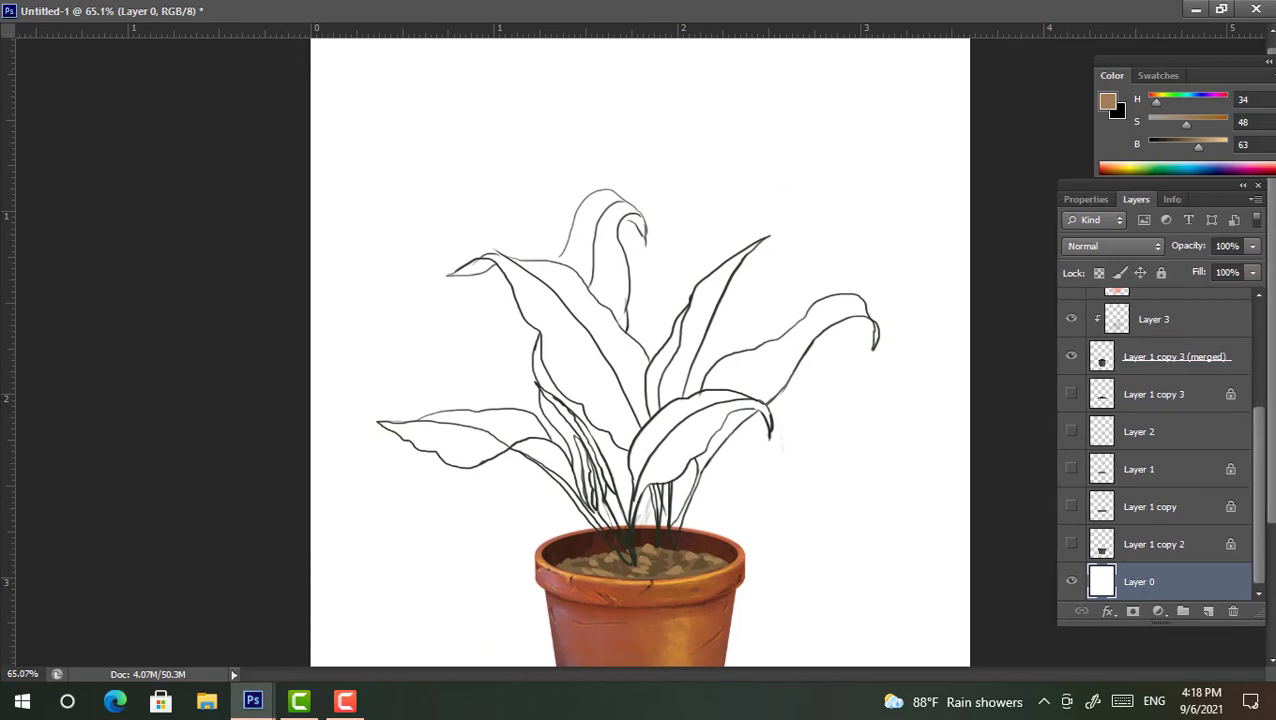
pyautogui.scroll(3, 1150, 450)
pyautogui.scroll(2, 1150, 400)
pyautogui.click(1071, 344)
pyautogui.click(1071, 344)
pyautogui.click(1071, 344)
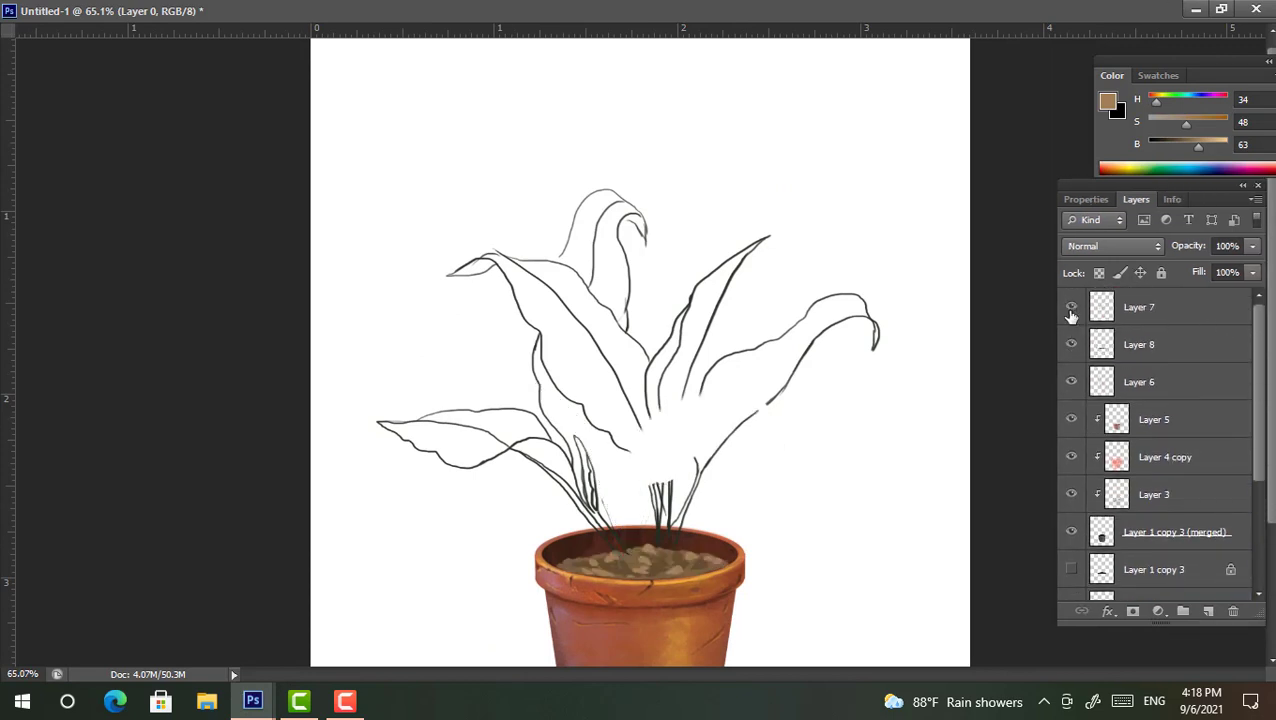
pyautogui.click(1071, 344)
pyautogui.moveTo(1216, 385); pyautogui.dragTo(1138, 362)
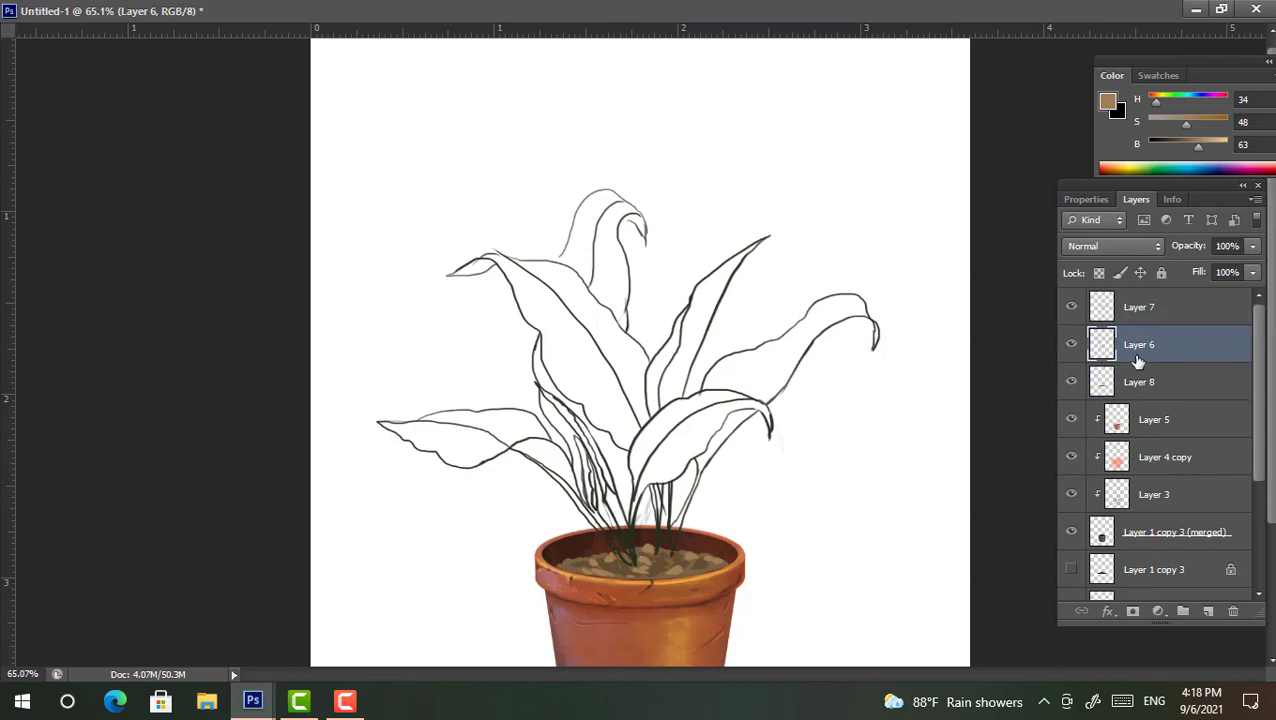
pyautogui.click(1179, 307)
pyautogui.hotkey('ctrl', 'e')
# Eyedrop the dark line colour and thicken a leaf line with a short stroke
pyautogui.click(1071, 307)
pyautogui.click(1071, 307)
pyautogui.click(625, 423)
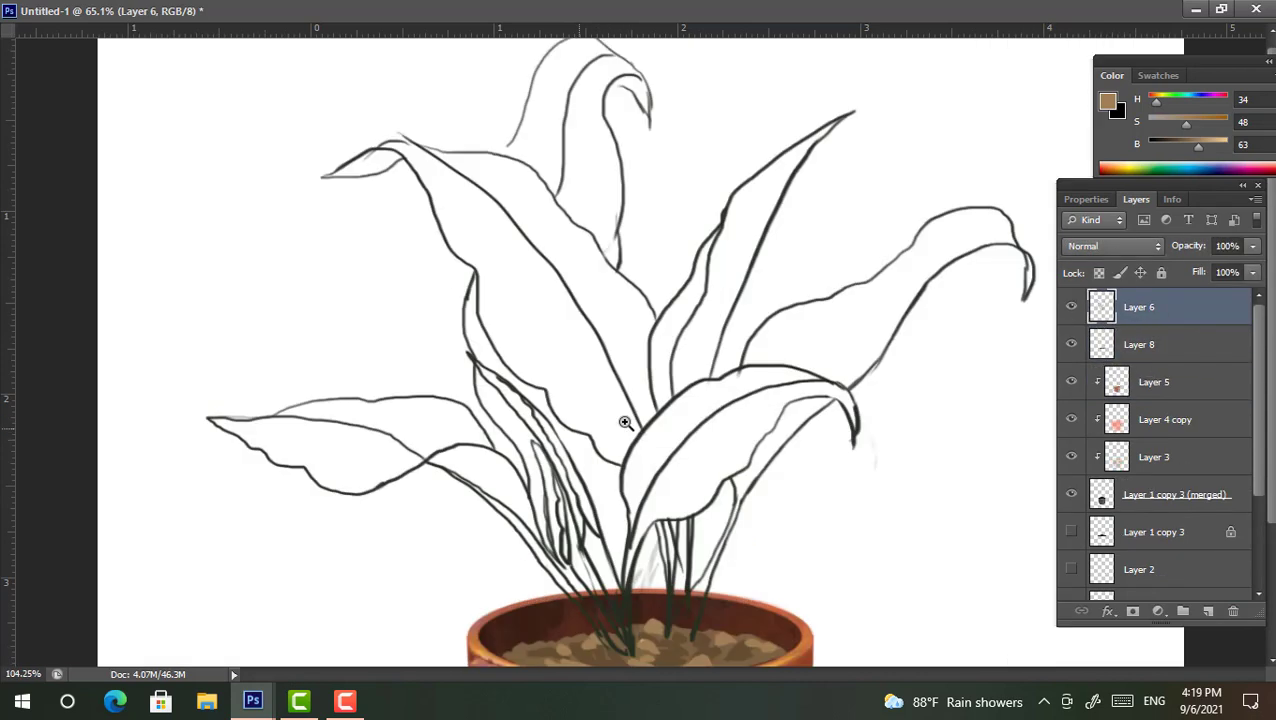
pyautogui.keyDown('alt'); pyautogui.click(600, 440); pyautogui.keyUp('alt')
pyautogui.moveTo(584, 434); pyautogui.dragTo(577, 472)
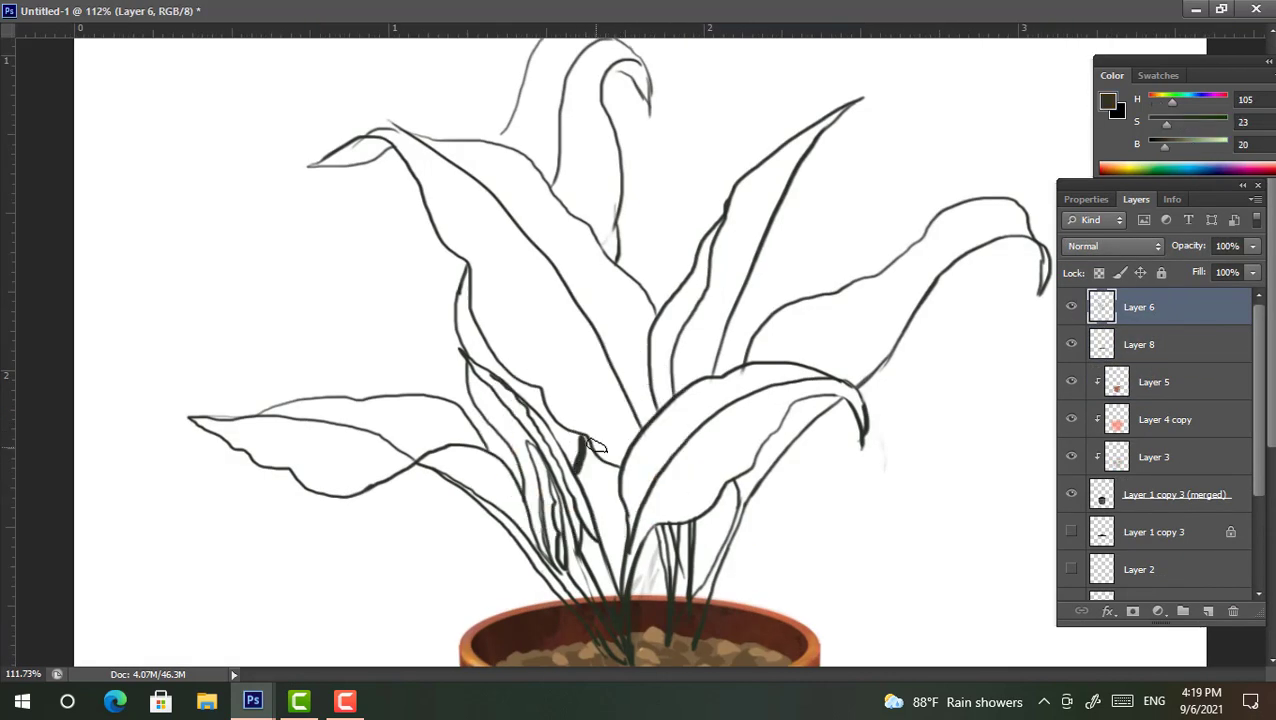
pyautogui.scroll(-1, 655, 372)
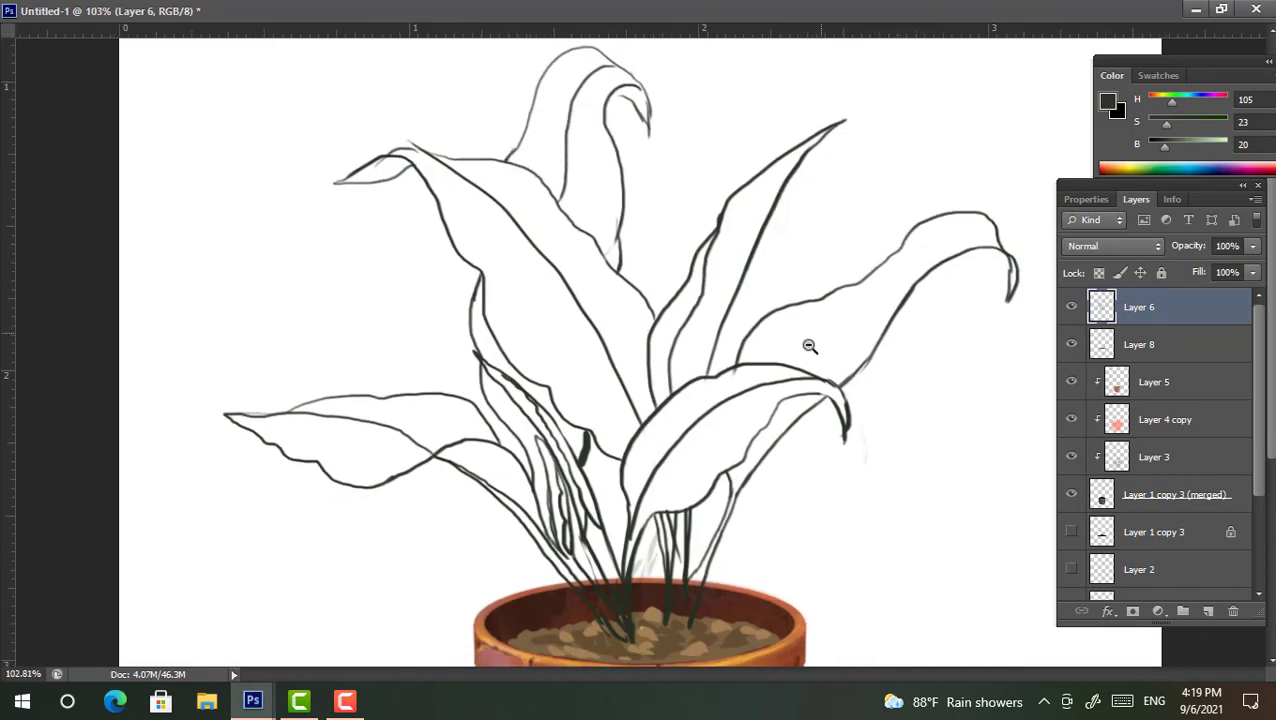
pyautogui.scroll(-1, 809, 346)
# On new Layer 9, brush a bolder stroke along the right leaf's outline
pyautogui.click(1207, 611)
pyautogui.moveTo(1190, 312); pyautogui.dragTo(1180, 352)
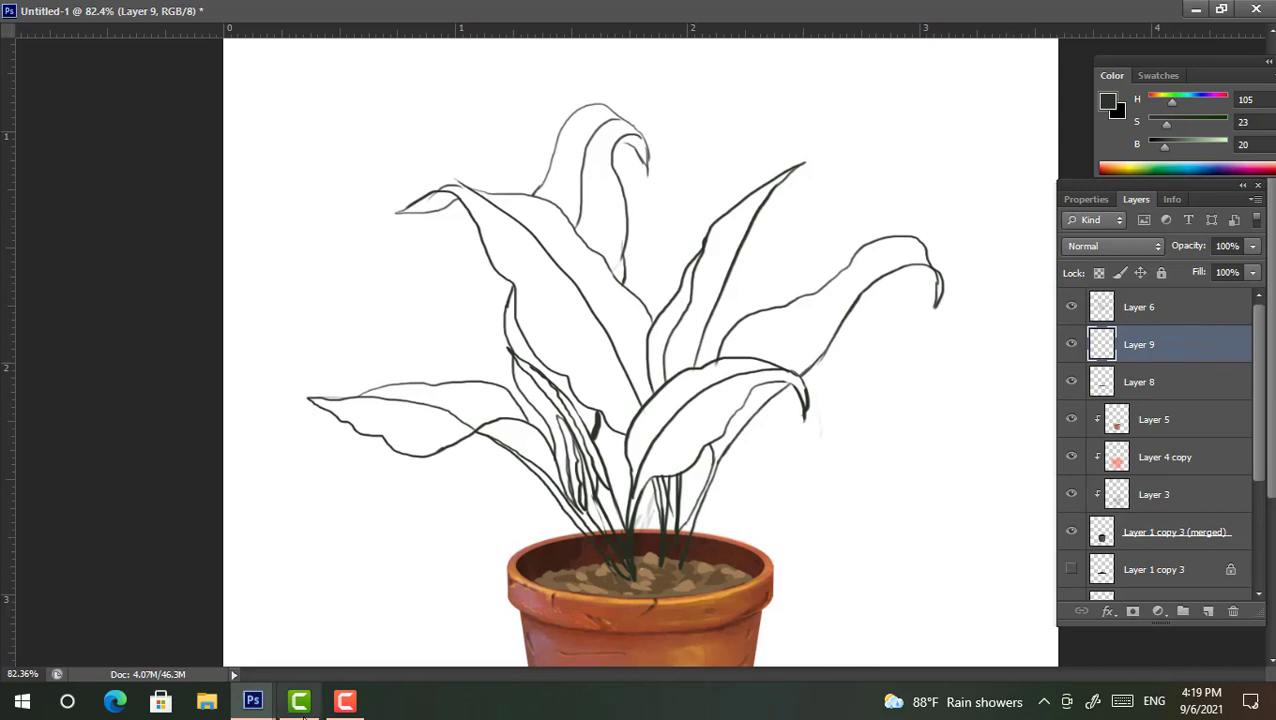
pyautogui.scroll(2, 834, 300)
pyautogui.moveTo(795, 319); pyautogui.dragTo(742, 376)
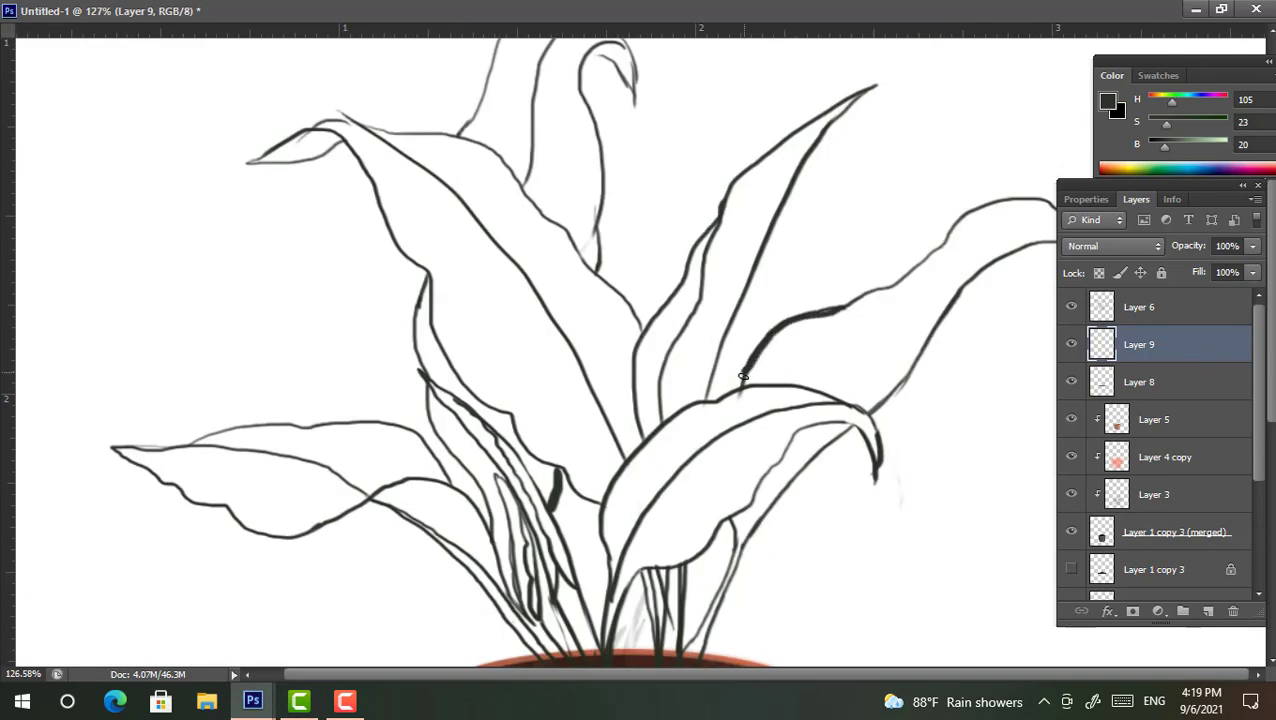
pyautogui.scroll(-2, 727, 418)
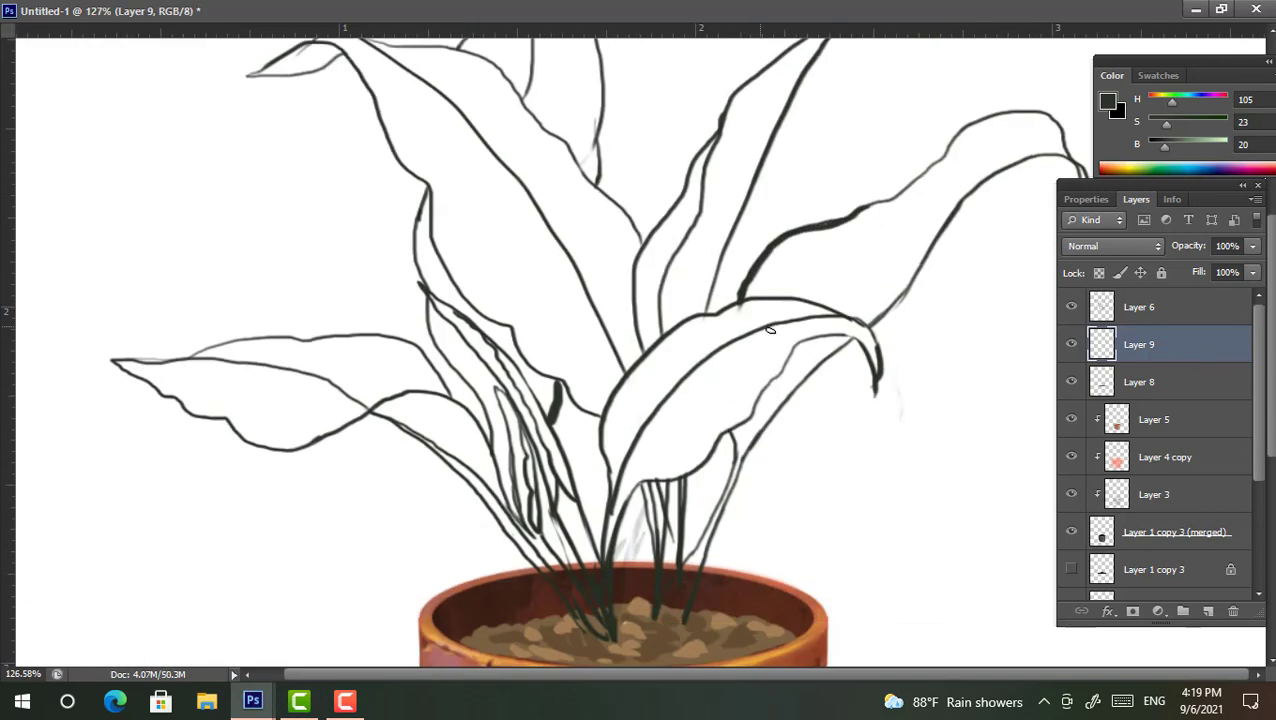
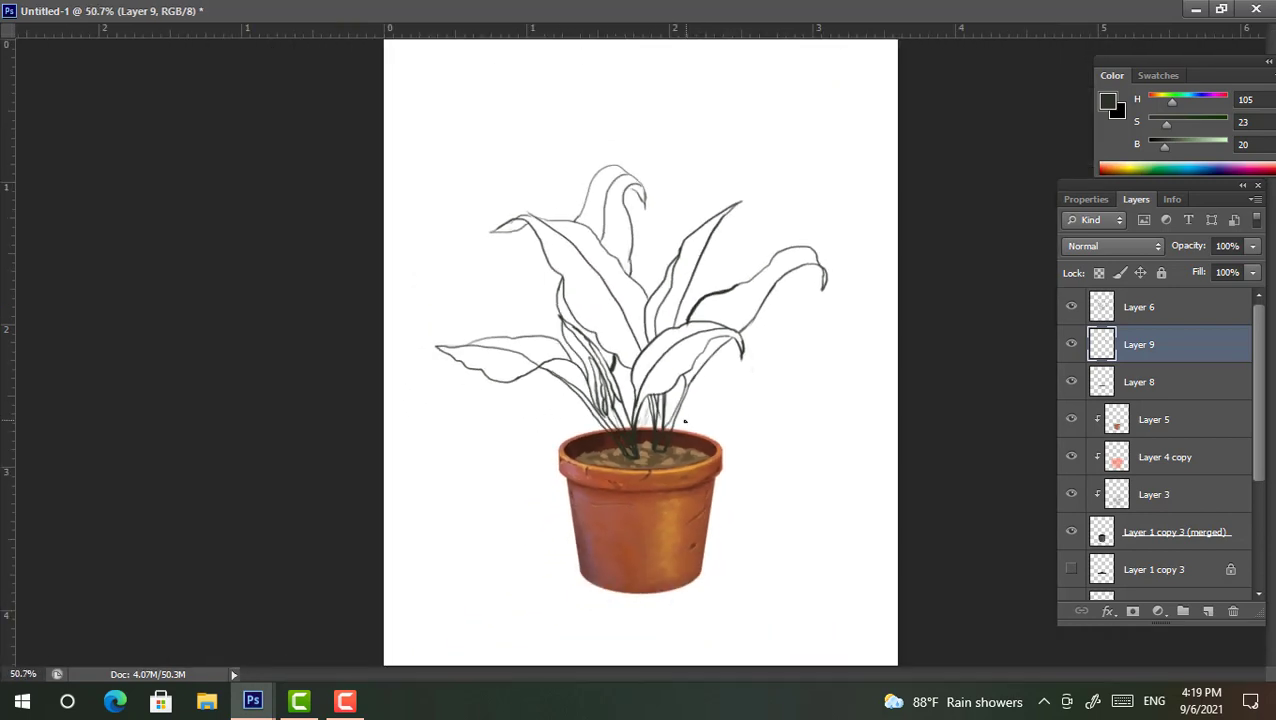
# Switch to the Magic Wand and remove the unused empty Layer 6
pyautogui.press('w')
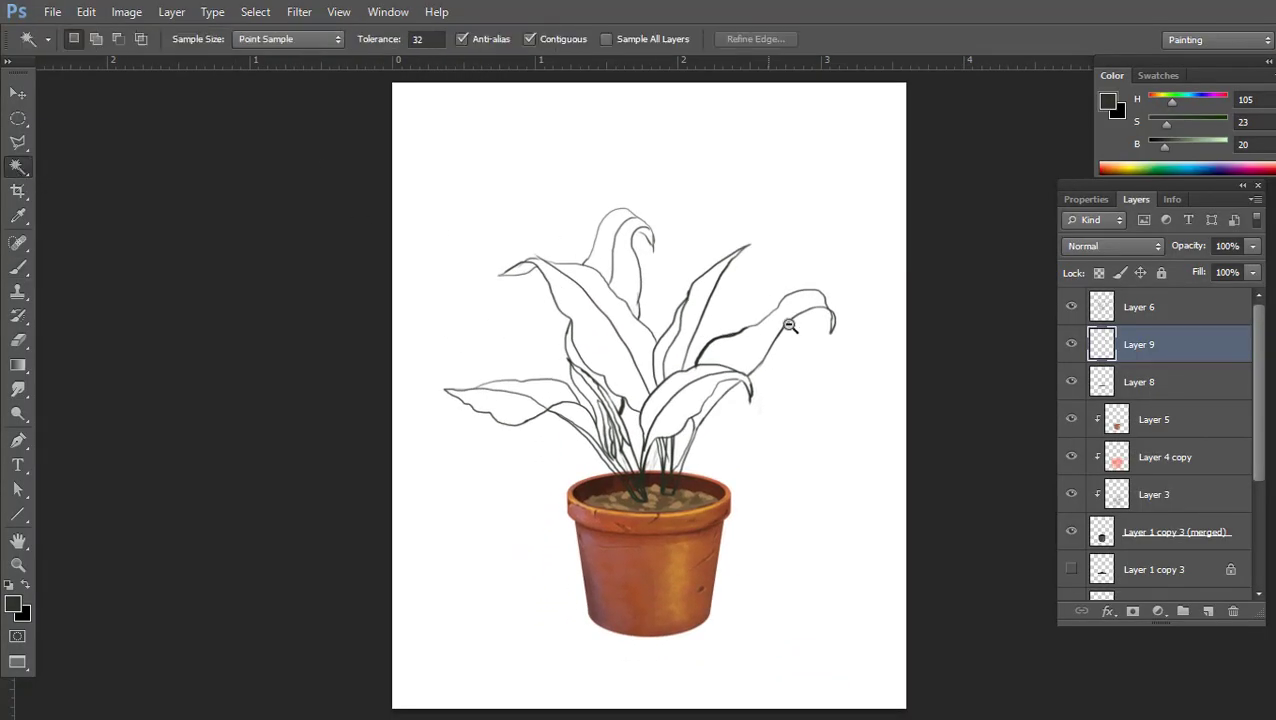
pyautogui.click(1240, 318)
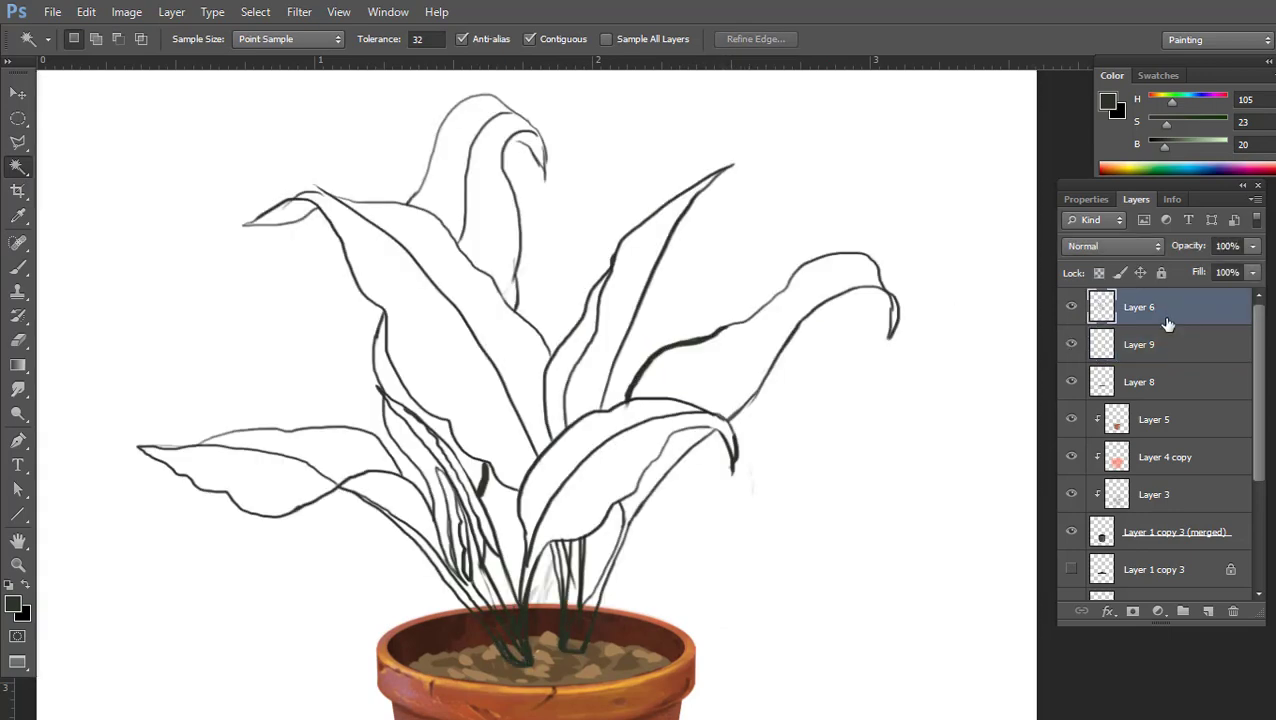
pyautogui.hotkey('ctrl', 'e')
# Magic Wand-select the back leaves: right, upper, left and the long narrow leaf
pyautogui.click(732, 376)
pyautogui.keyDown('shift'); pyautogui.click(670, 458); pyautogui.keyUp('shift')
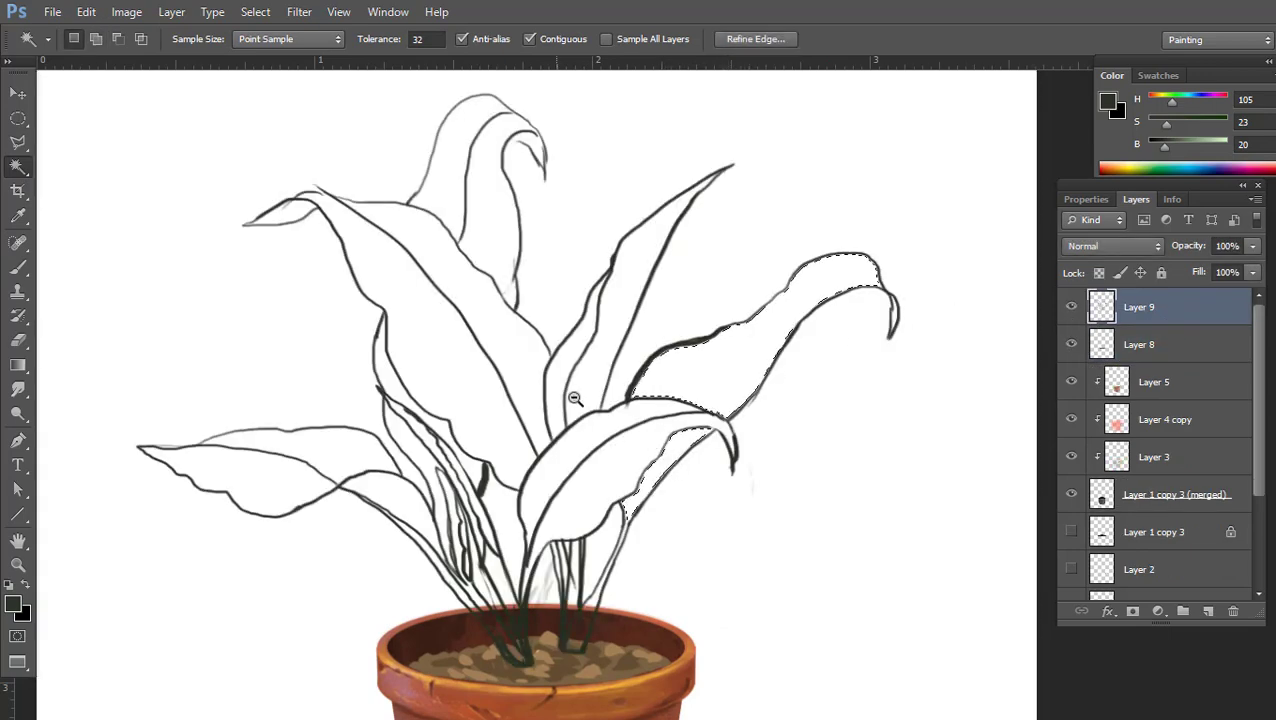
pyautogui.scroll(2, 560, 364)
pyautogui.keyDown('shift'); pyautogui.click(478, 250); pyautogui.keyUp('shift')
pyautogui.scroll(2, 438, 232)
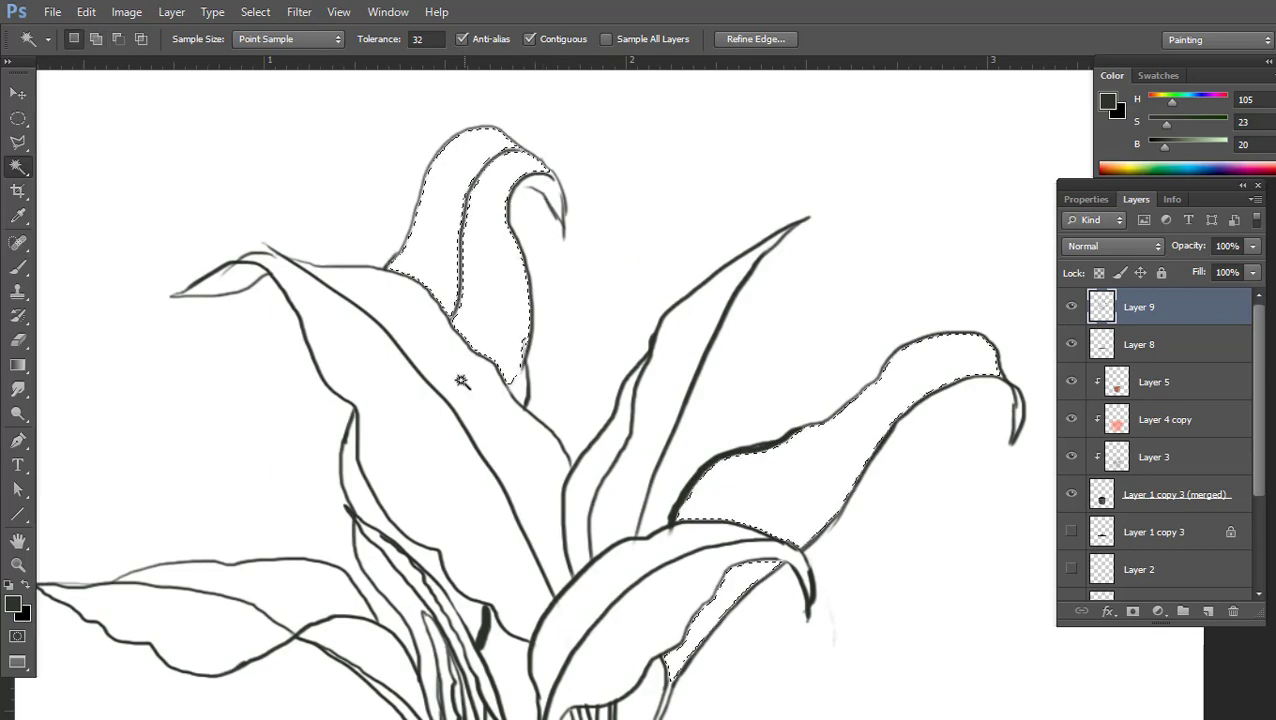
pyautogui.scroll(-3, 470, 436)
pyautogui.keyDown('shift'); pyautogui.click(343, 400); pyautogui.keyUp('shift')
pyautogui.keyDown('shift'); pyautogui.click(293, 432); pyautogui.keyUp('shift')
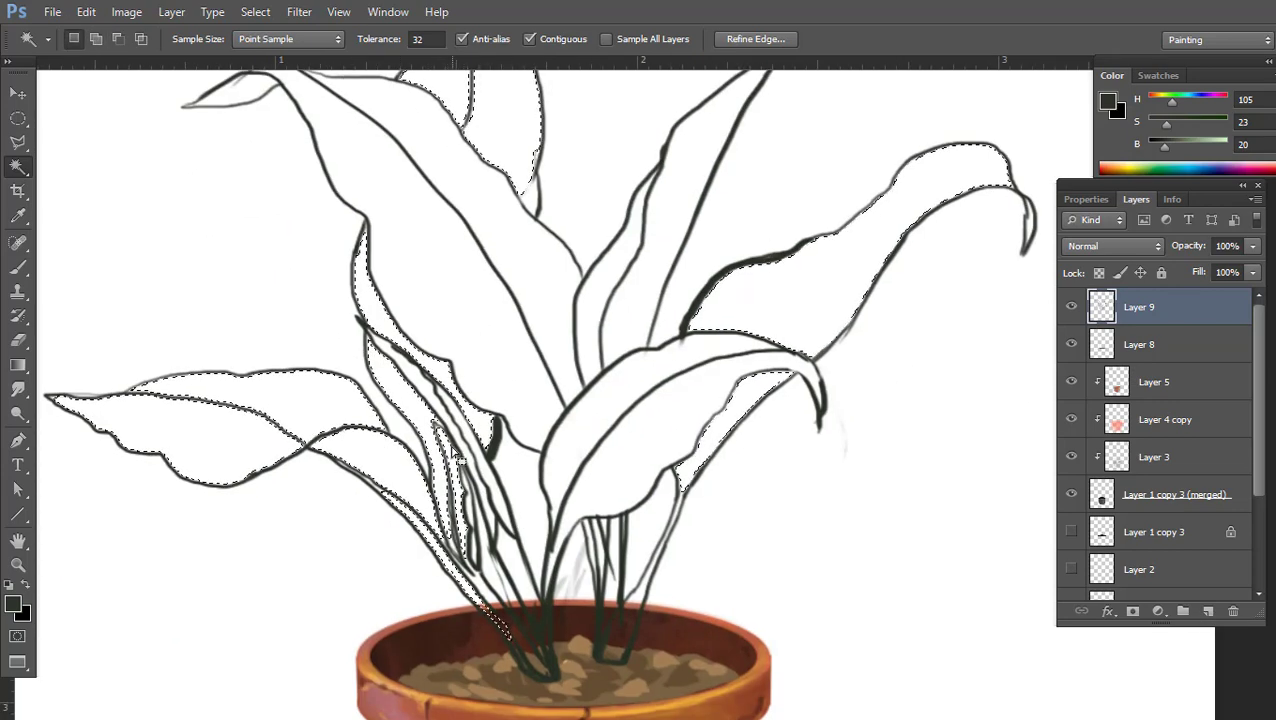
pyautogui.keyDown('shift'); pyautogui.click(534, 155); pyautogui.keyUp('shift')
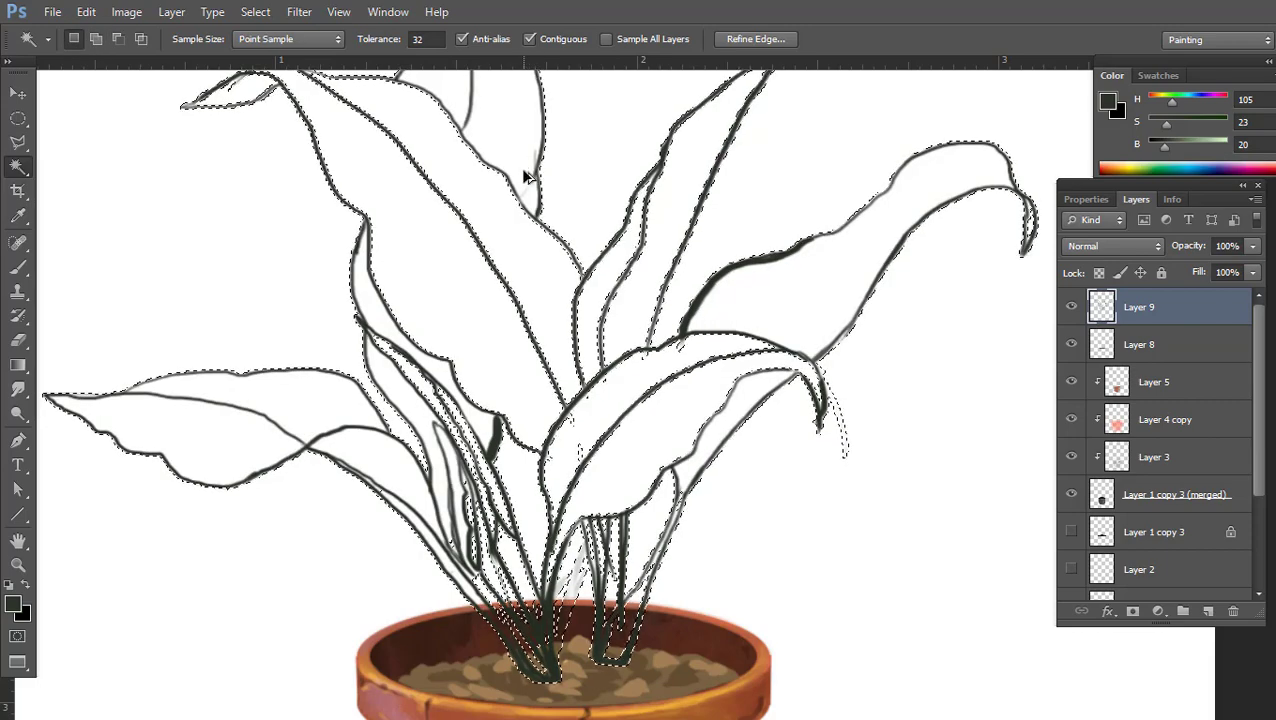
pyautogui.hotkey('ctrl', 'z')
# Modify the leaf selection, ending with Select > Modify > Expand by 3 px
pyautogui.click(255, 11)
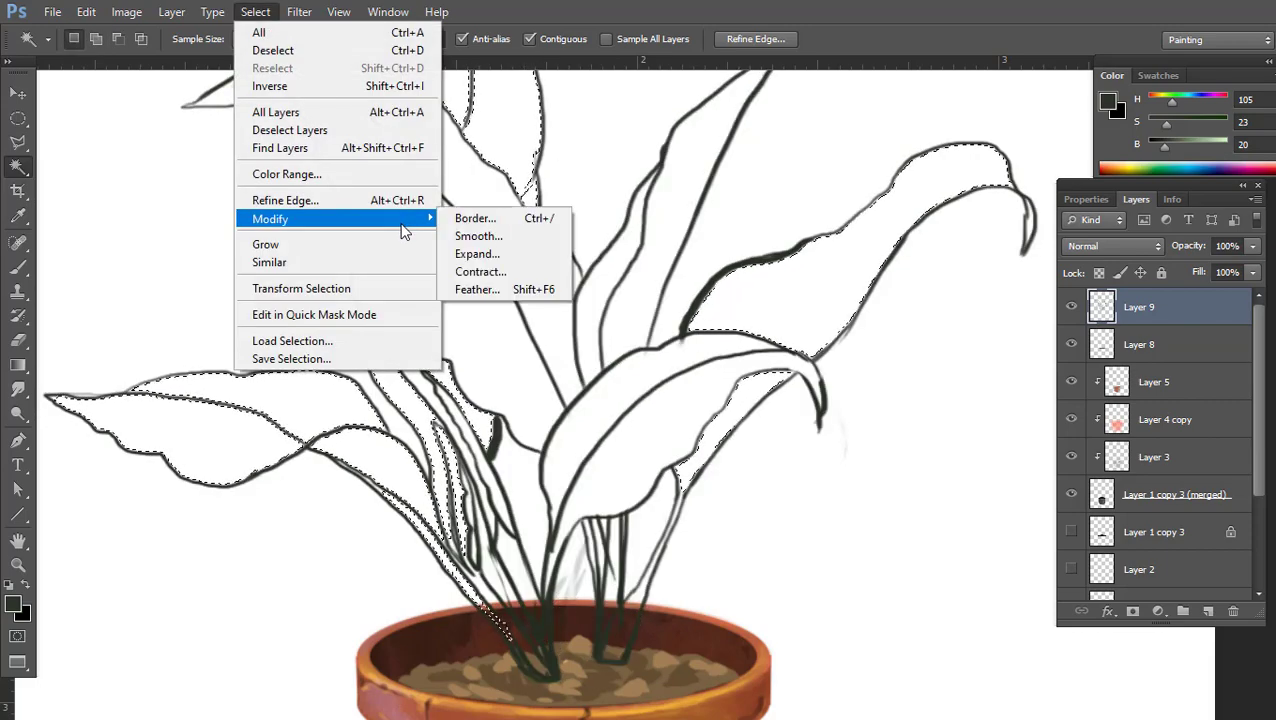
pyautogui.click(485, 348)
pyautogui.press('Return')
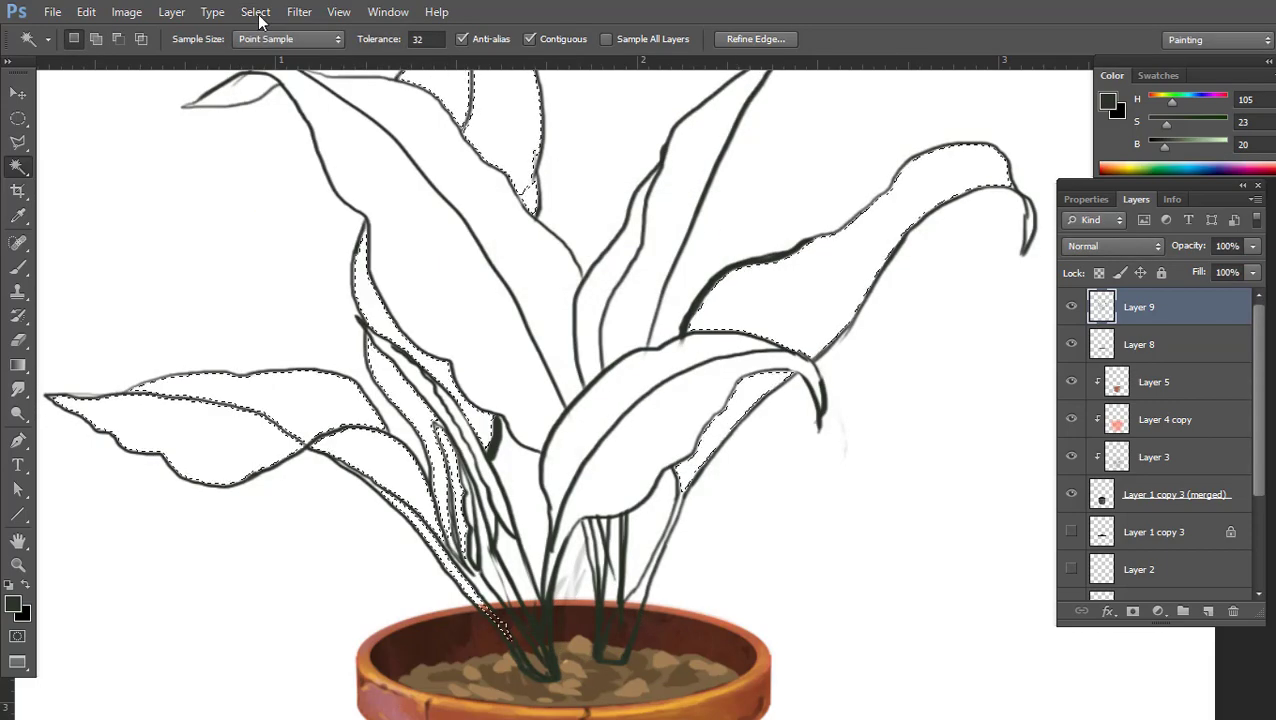
pyautogui.click(255, 11)
pyautogui.click(478, 254)
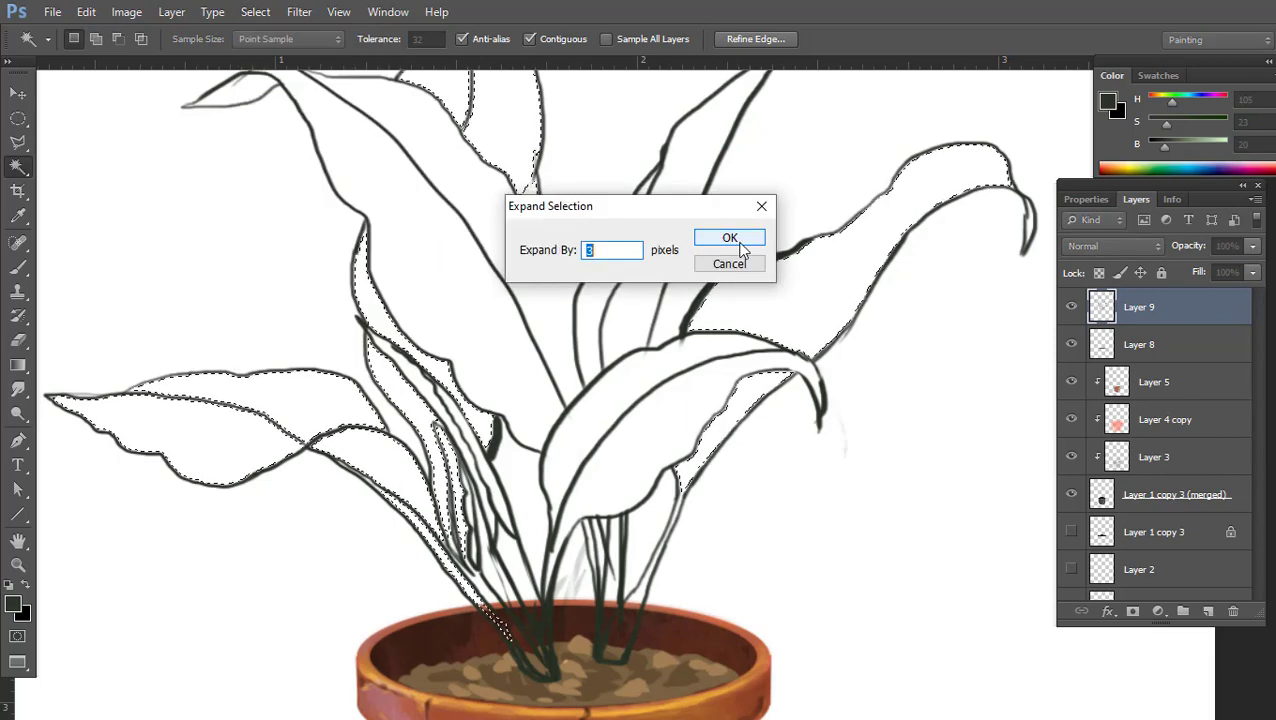
pyautogui.click(740, 247)
# On a new Layer 10 above Layer 8, fill the selection with olive green and deselect
pyautogui.click(1116, 345)
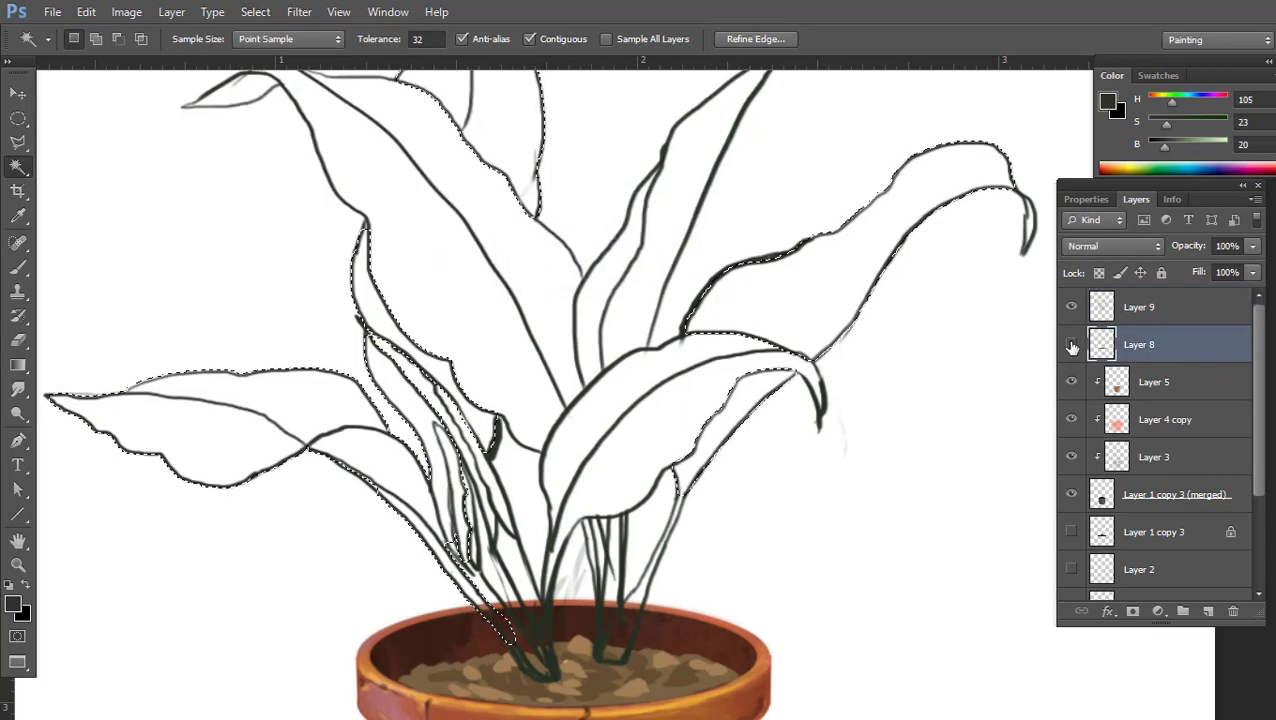
pyautogui.click(1208, 611)
pyautogui.click(1177, 104)
pyautogui.moveTo(1164, 146)
pyautogui.mouseDown()
pyautogui.moveTo(1190, 146)
pyautogui.moveTo(1166, 101)
pyautogui.moveTo(1201, 147)
pyautogui.moveTo(1191, 140)
pyautogui.mouseUp()
pyautogui.moveTo(1181, 124); pyautogui.dragTo(1198, 124)
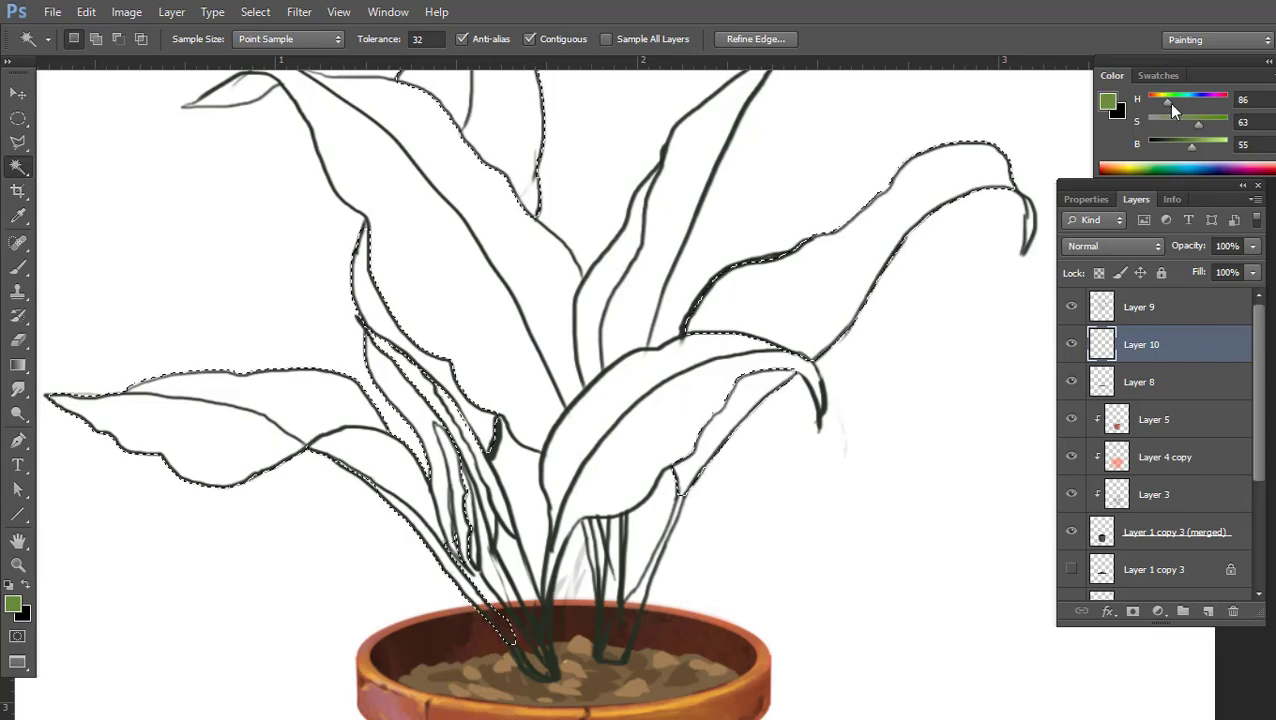
pyautogui.hotkey('alt', 'BackSpace')
pyautogui.hotkey('ctrl', 'd')
pyautogui.hotkey('ctrl', '0')
# Add Layer 11, then Magic Wand-select the white front leaves and strips on the line art
pyautogui.scroll(3, 656, 395)
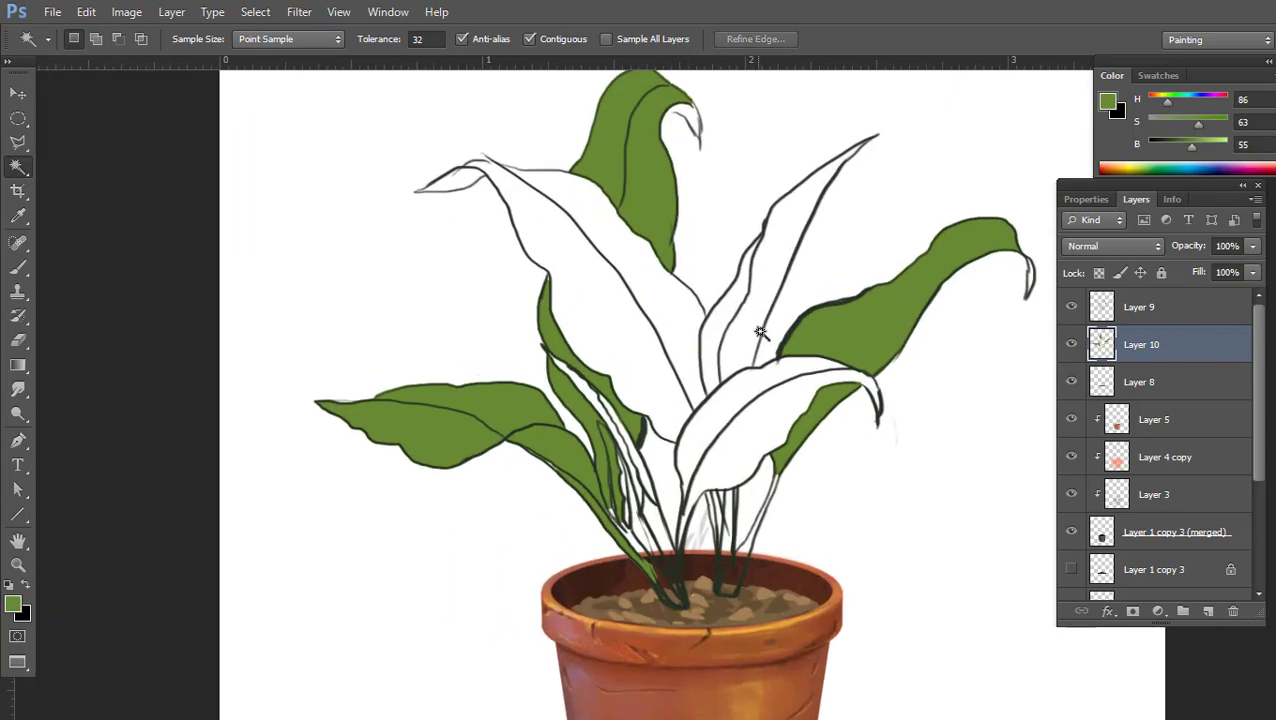
pyautogui.click(1208, 611)
pyautogui.hotkey('alt', ']')
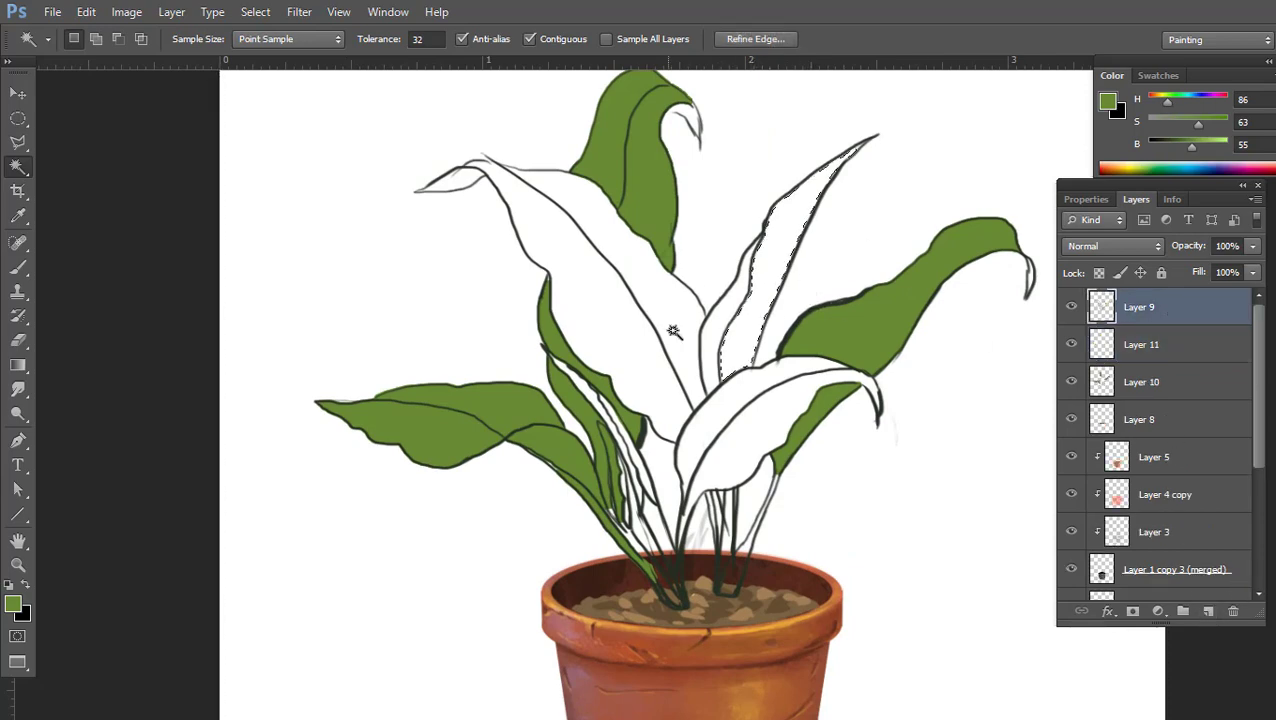
pyautogui.click(596, 315)
pyautogui.scroll(-2, 775, 413)
pyautogui.scroll(1, 775, 413)
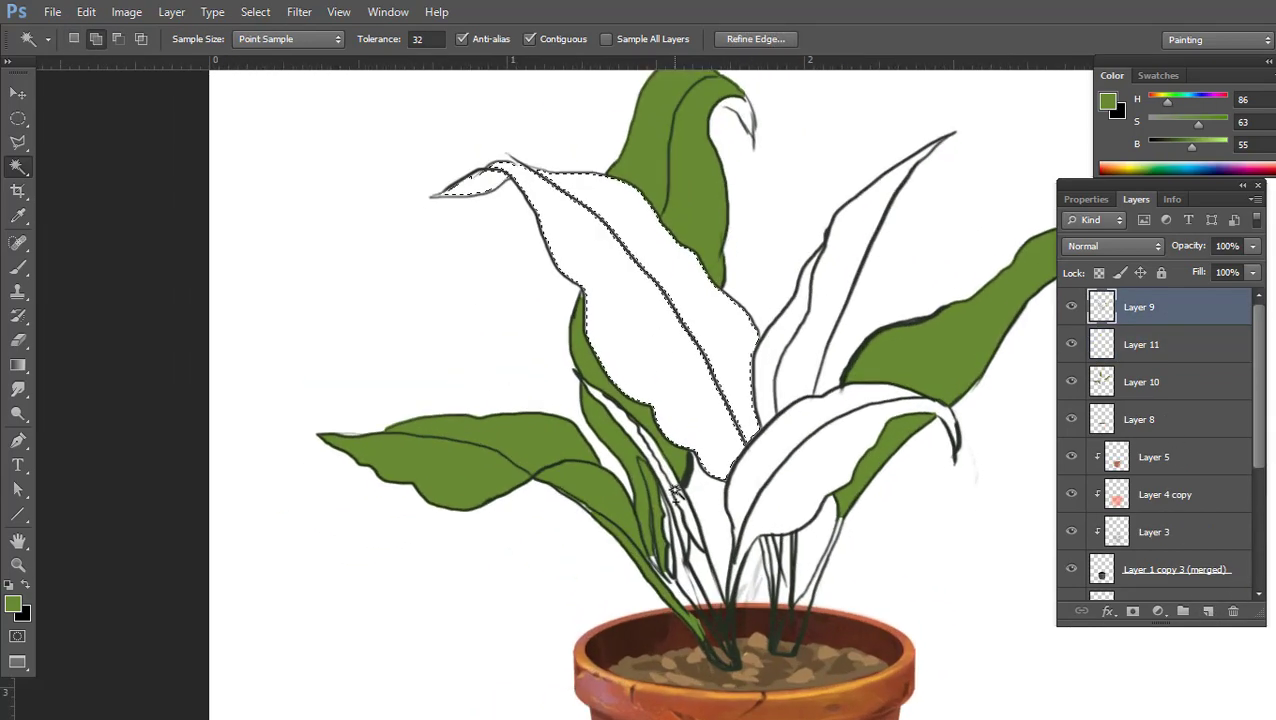
pyautogui.scroll(2, 678, 572)
pyautogui.keyDown('shift'); pyautogui.click(678, 572); pyautogui.keyUp('shift')
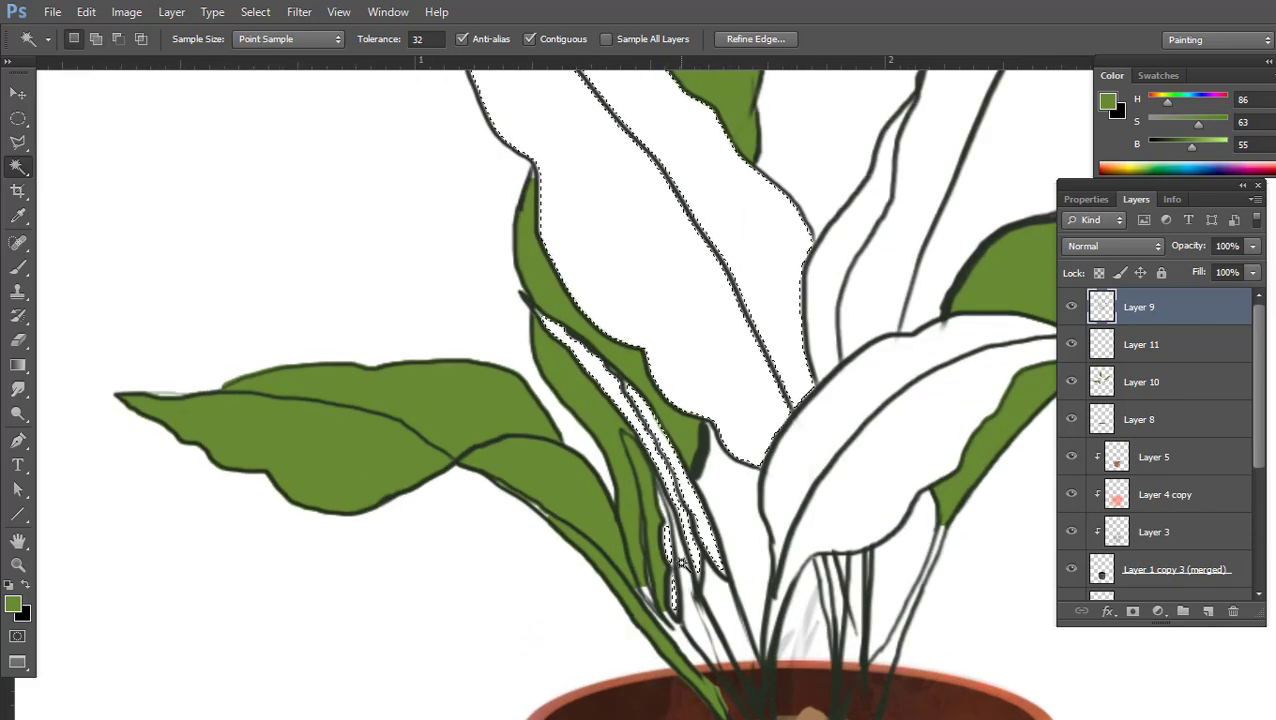
pyautogui.scroll(-1, 695, 395)
pyautogui.scroll(-1, 700, 400)
pyautogui.scroll(1, 855, 288)
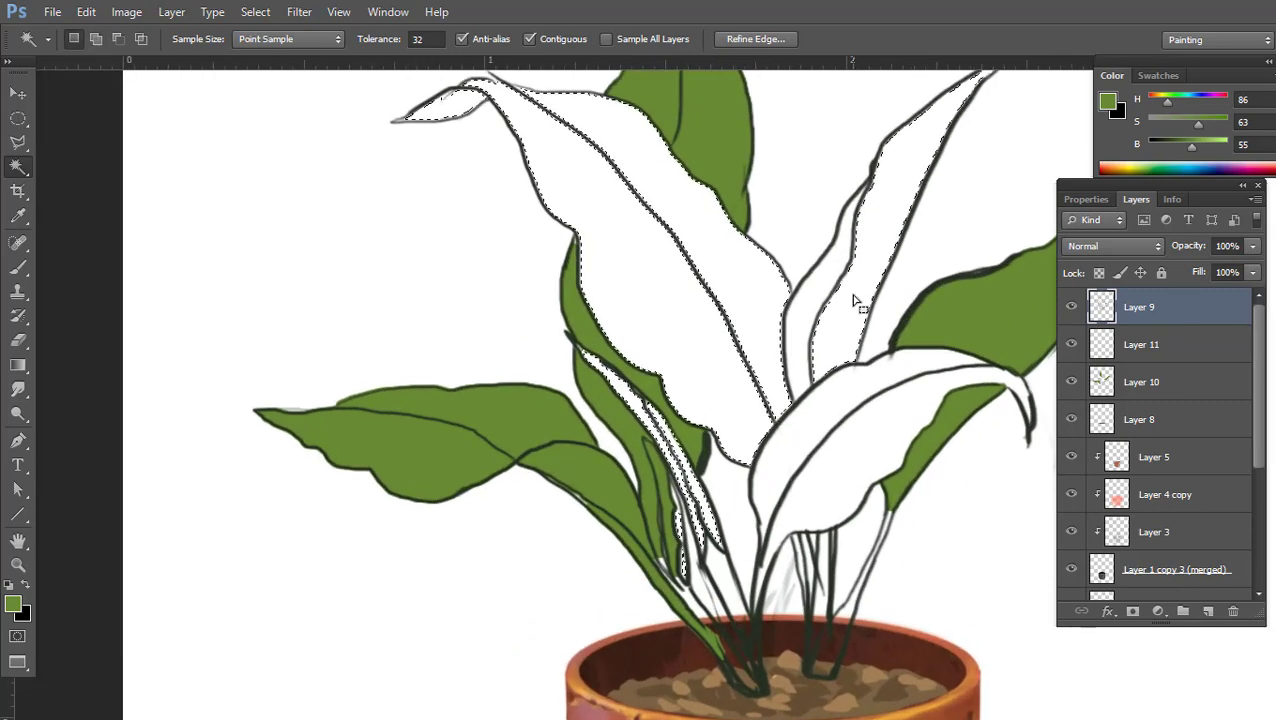
pyautogui.keyDown('shift'); pyautogui.click(854, 299); pyautogui.keyUp('shift')
pyautogui.scroll(-1, 805, 440)
pyautogui.scroll(-1, 805, 440)
pyautogui.keyDown('shift'); pyautogui.click(735, 478); pyautogui.keyUp('shift')
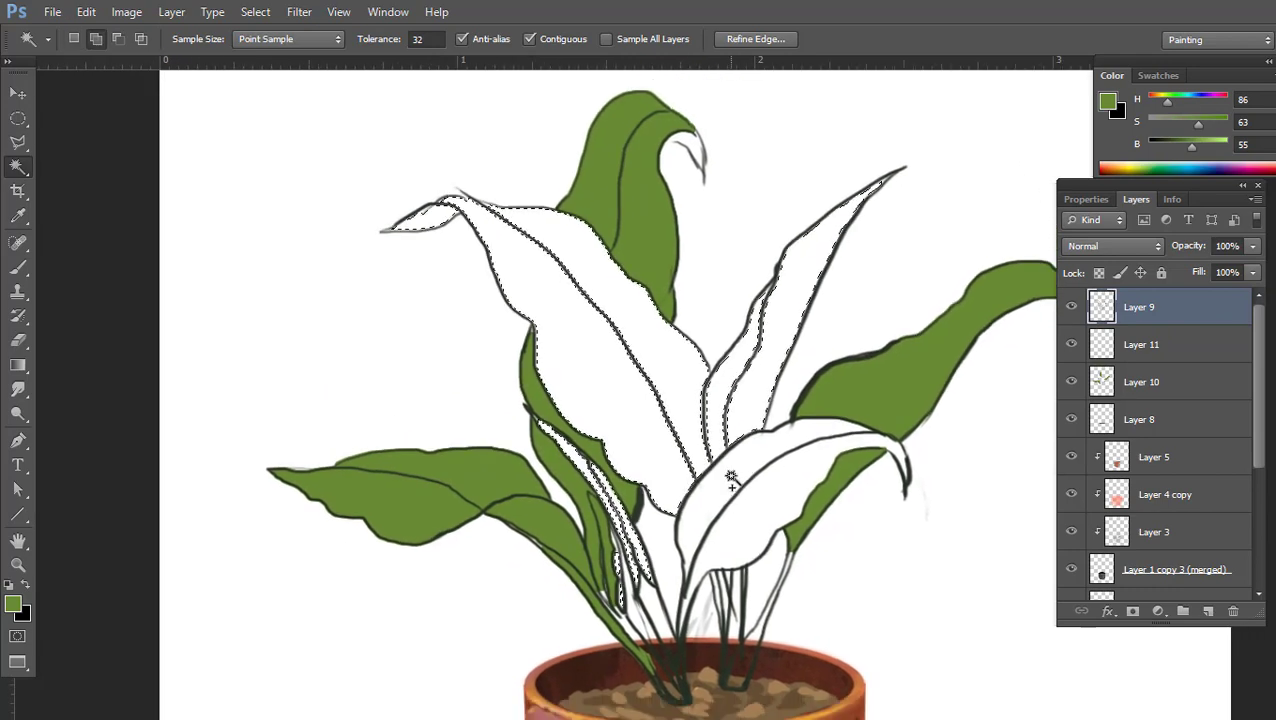
# Expand the selection by 3 px and fill it with lighter green on Layer 11
pyautogui.click(255, 11)
pyautogui.moveTo(270, 219)
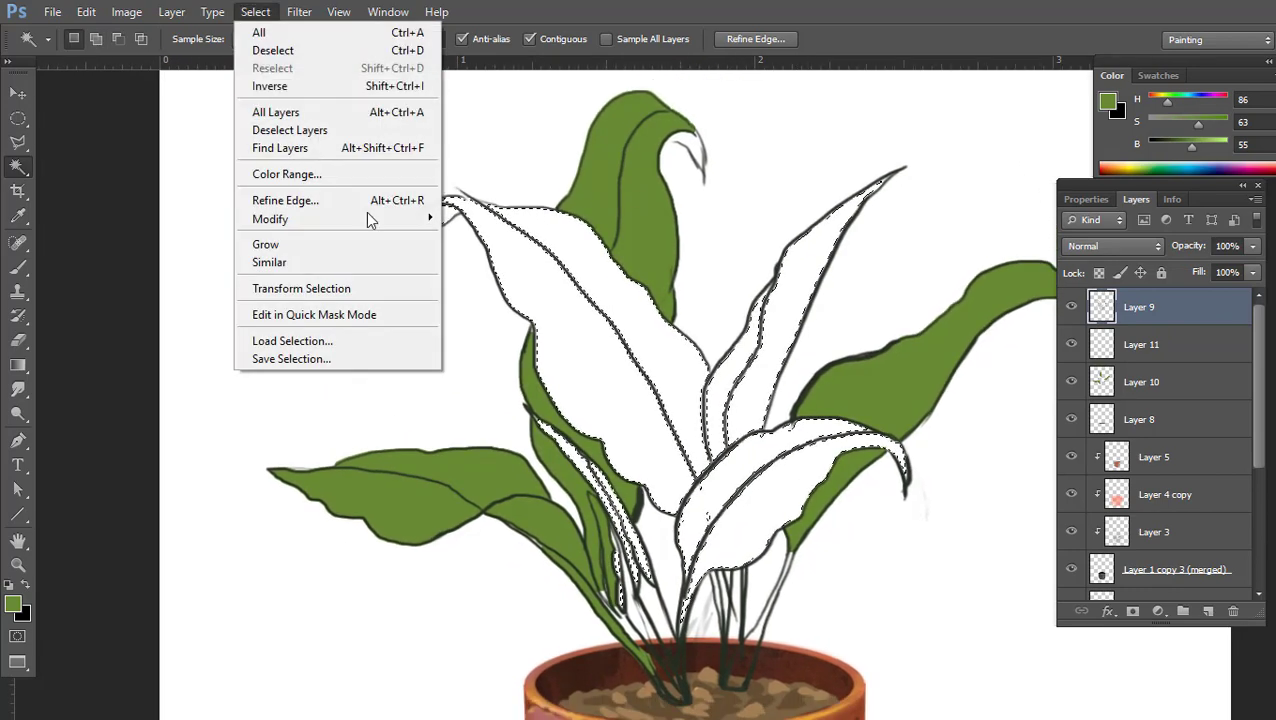
pyautogui.click(530, 256)
pyautogui.click(752, 242)
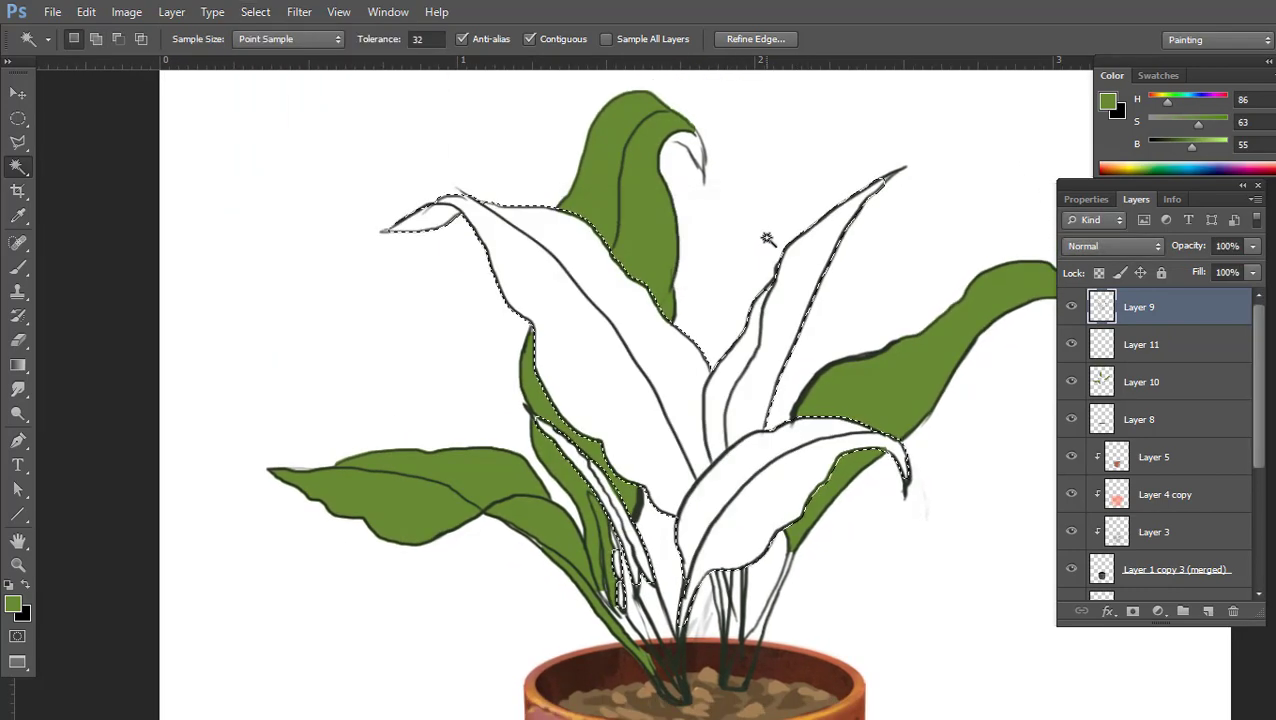
pyautogui.click(1085, 344)
pyautogui.hotkey('alt', 'BackSpace')
pyautogui.hotkey('ctrl', 'd')
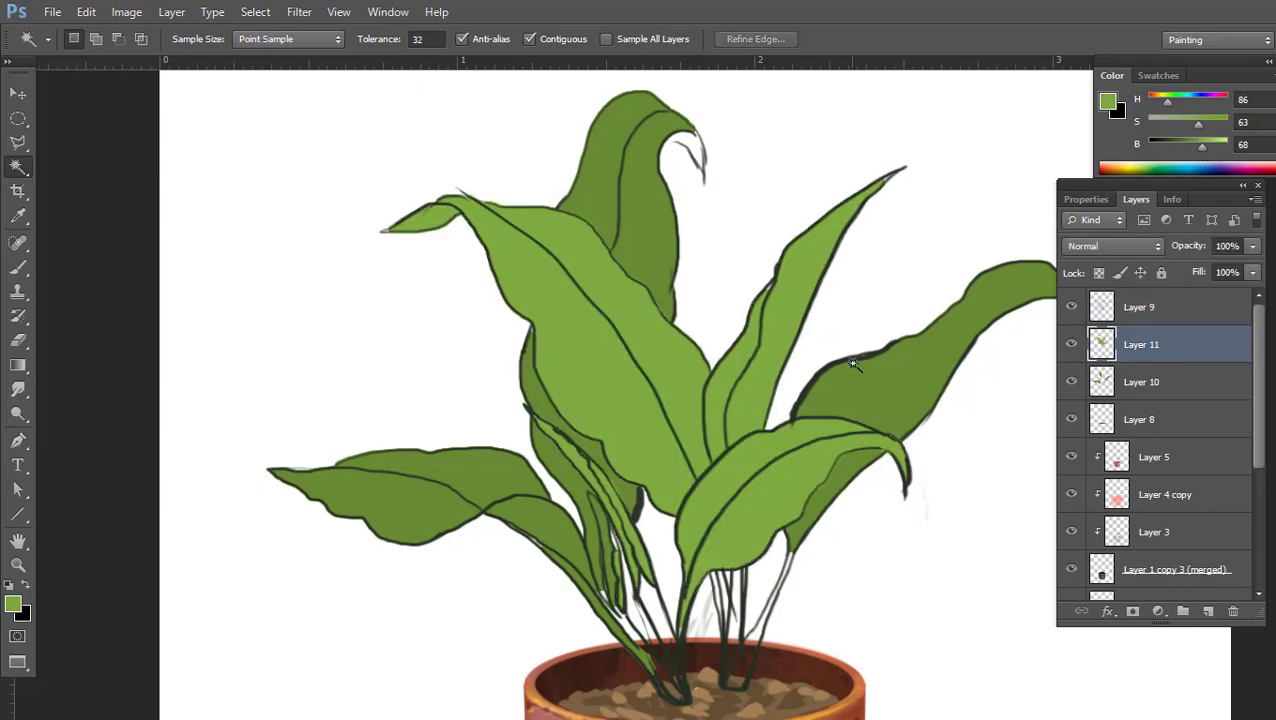
pyautogui.hotkey('ctrl', '-')
pyautogui.hotkey('ctrl', '+')
pyautogui.scroll(2, 778, 226)
# On Layer 10, brush dark green shading inside the upper leaf tip's curl
pyautogui.click(1139, 381)
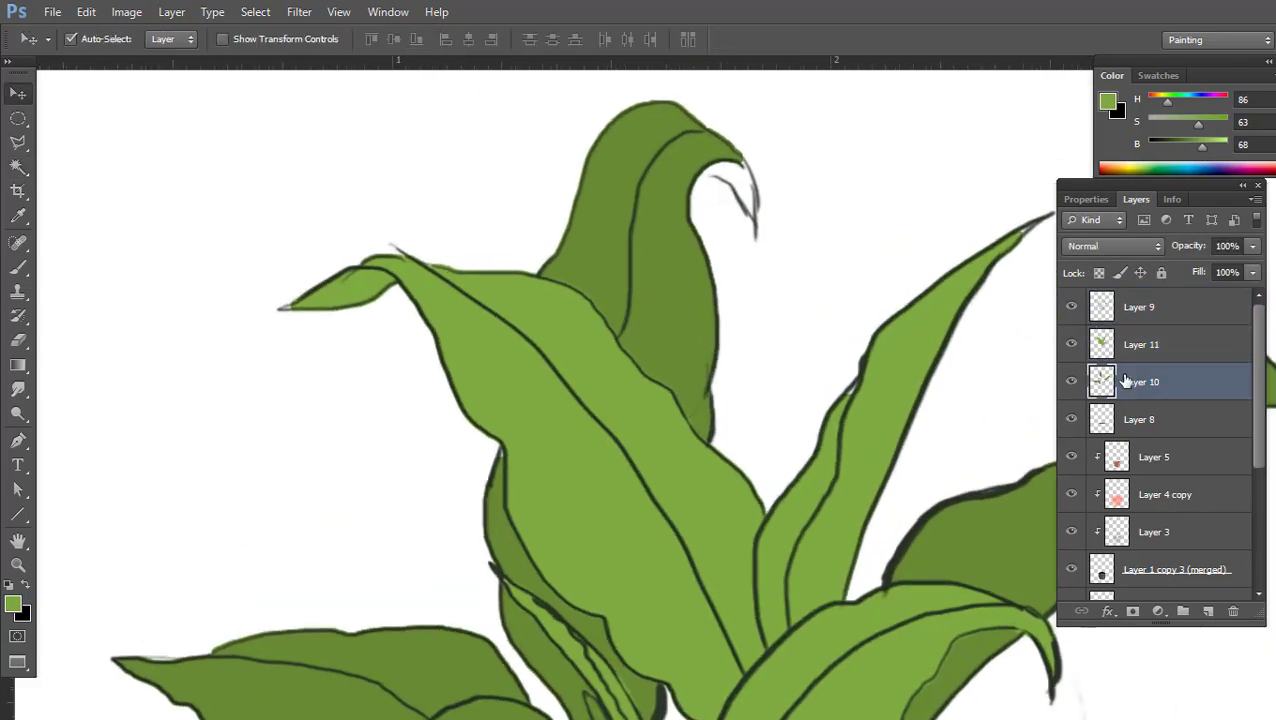
pyautogui.scroll(2, 732, 111)
pyautogui.press('b')
pyautogui.keyDown('alt'); pyautogui.click(708, 213); pyautogui.keyUp('alt')
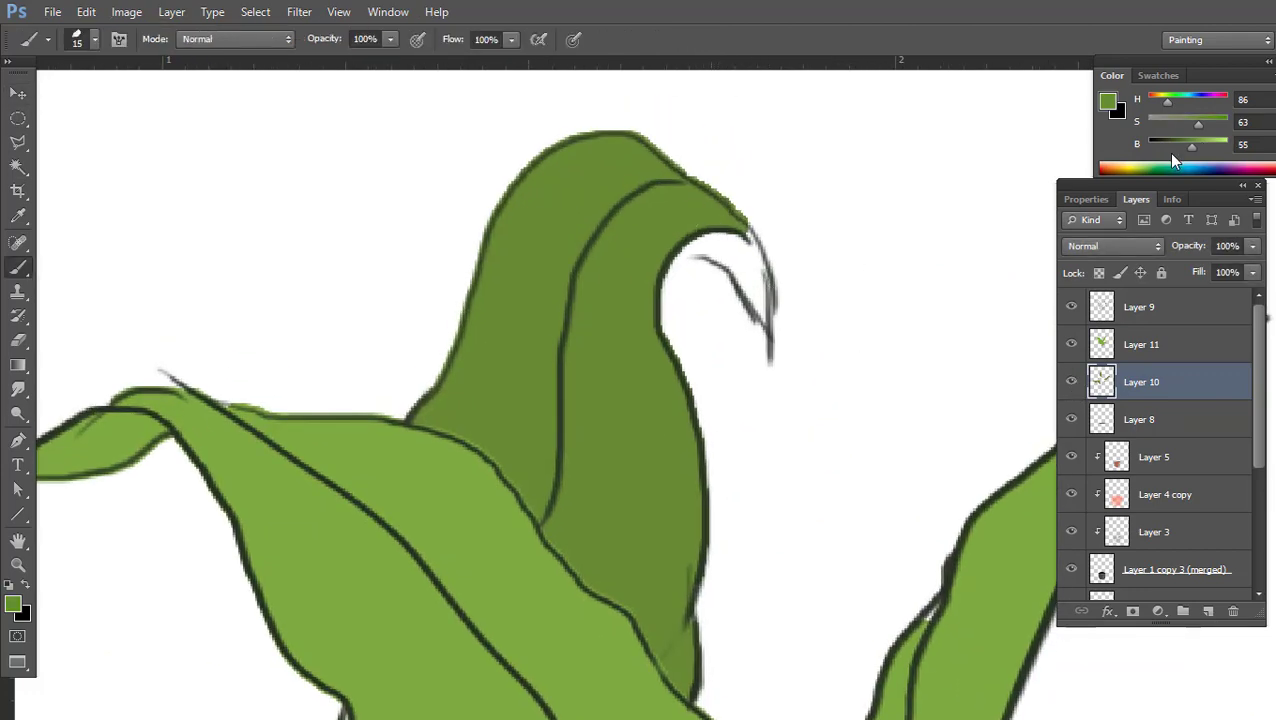
pyautogui.press(']')
pyautogui.press(']')
pyautogui.moveTo(735, 242); pyautogui.dragTo(758, 278)
pyautogui.moveTo(685, 248)
pyautogui.mouseDown()
pyautogui.moveTo(749, 279)
pyautogui.moveTo(755, 270)
pyautogui.moveTo(760, 313)
pyautogui.mouseUp()
pyautogui.press('[')
pyautogui.scroll(-2, 760, 313)
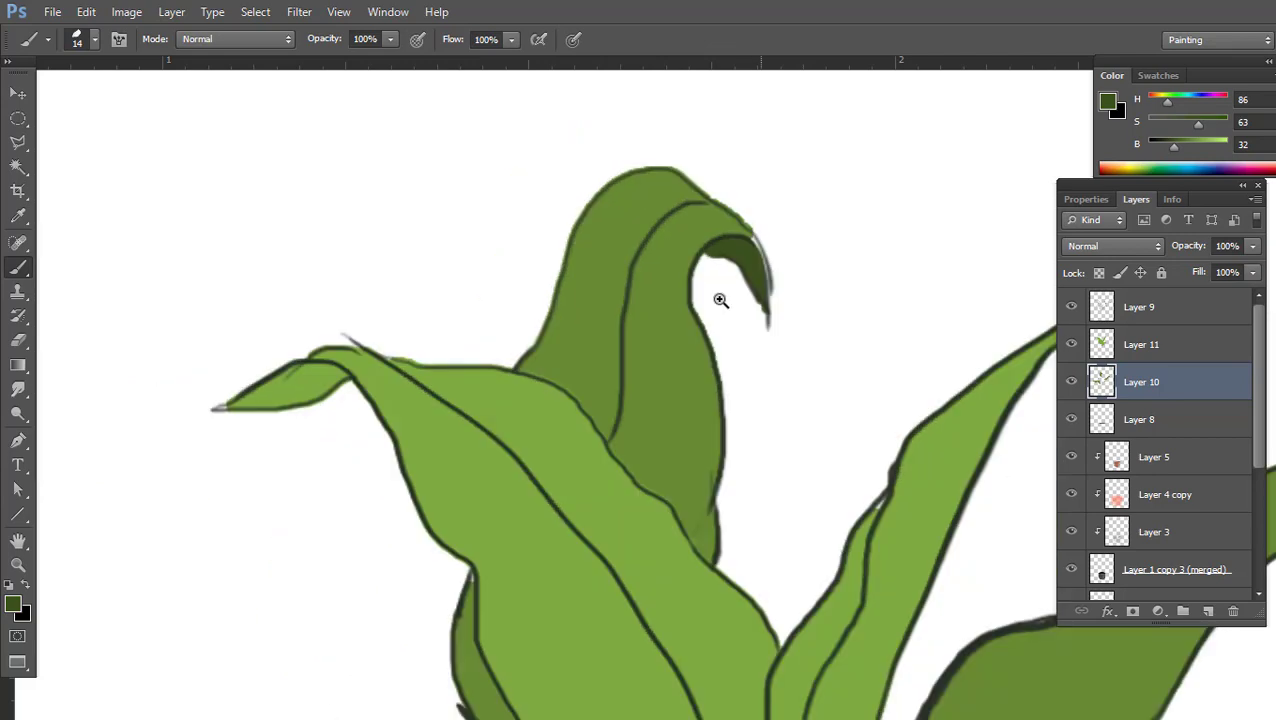
pyautogui.scroll(-2, 720, 296)
pyautogui.scroll(3, 755, 364)
# On Layer 11 at 40% opacity, shade the left and curled leaf tips blue-green and teal
pyautogui.click(1140, 344)
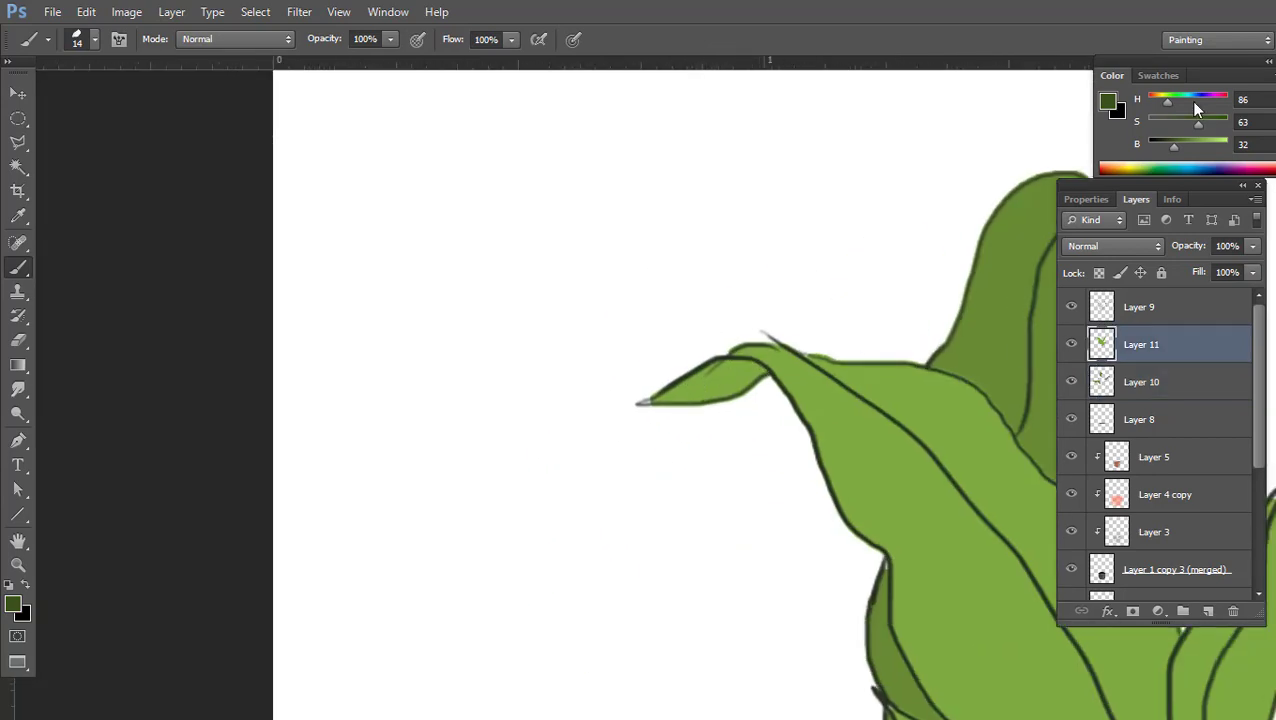
pyautogui.press('4')
pyautogui.moveTo(740, 376); pyautogui.dragTo(660, 400)
pyautogui.keyDown('alt'); pyautogui.click(690, 390); pyautogui.keyUp('alt')
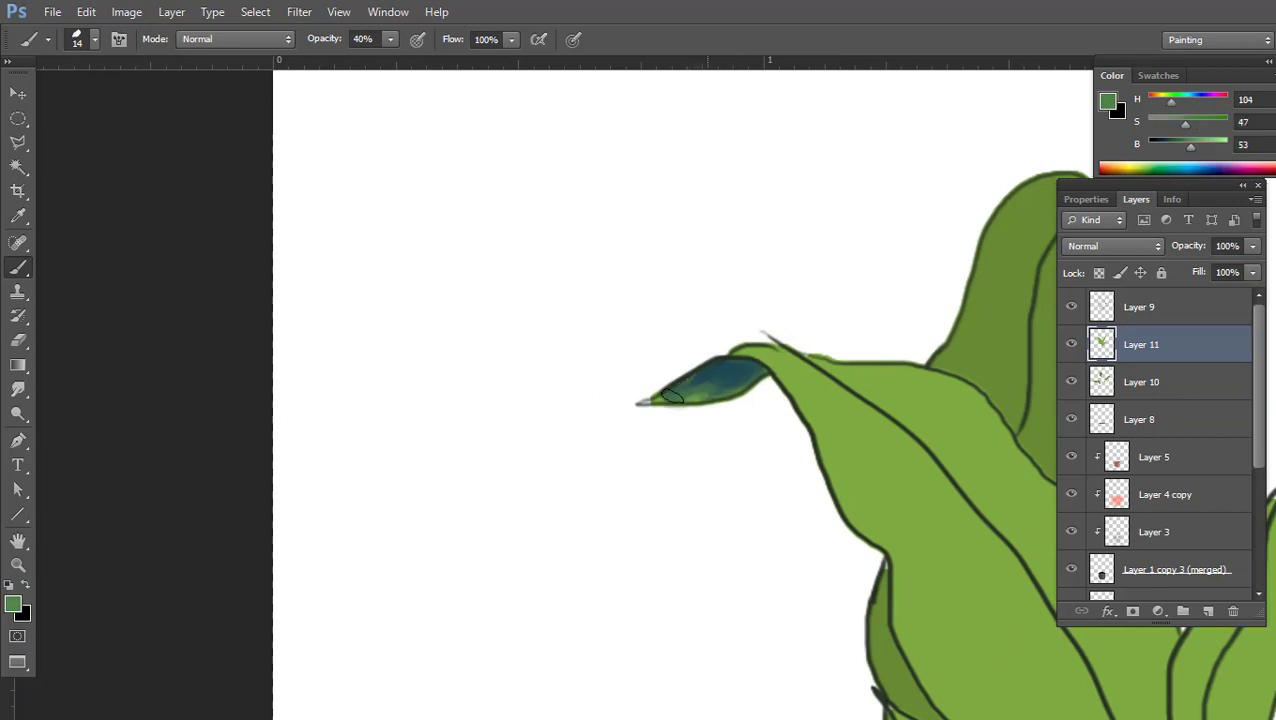
pyautogui.press(']')
pyautogui.moveTo(720, 373)
pyautogui.mouseDown()
pyautogui.moveTo(695, 392)
pyautogui.moveTo(715, 386)
pyautogui.mouseUp()
pyautogui.keyDown('alt'); pyautogui.click(745, 368); pyautogui.keyUp('alt')
pyautogui.scroll(-2, 700, 390)
pyautogui.scroll(1, 940, 285)
pyautogui.scroll(1, 900, 330)
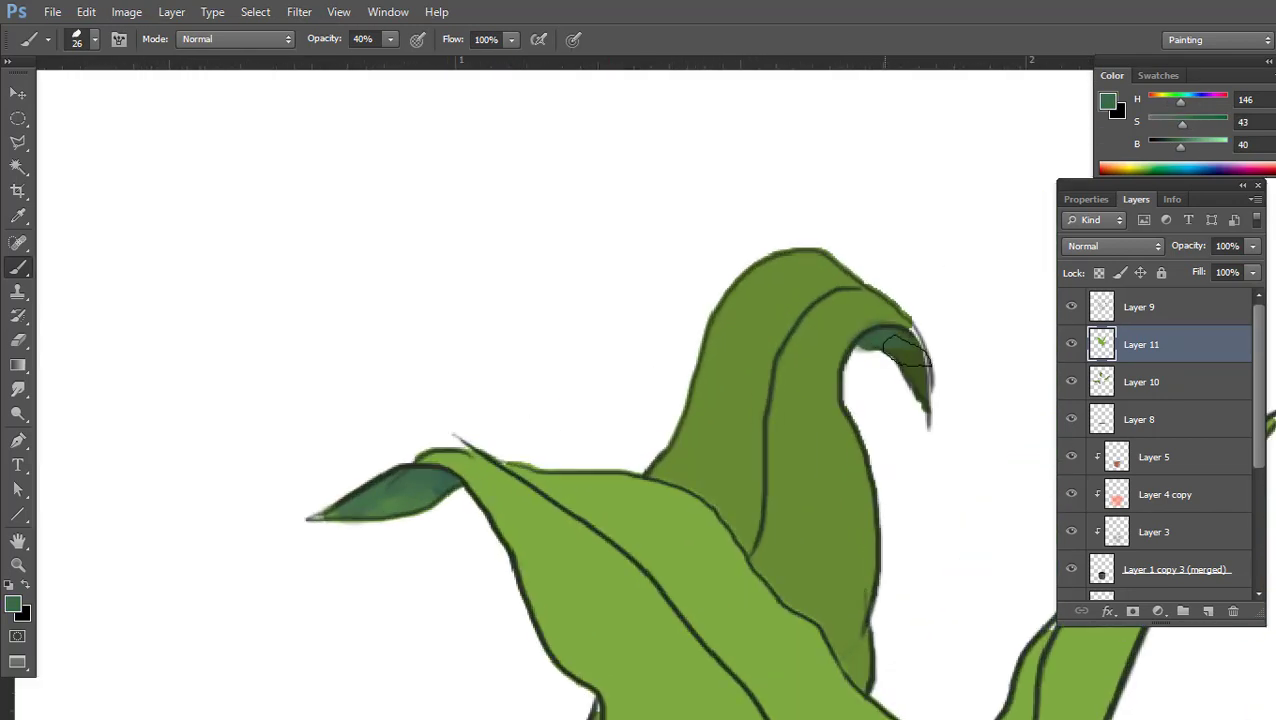
pyautogui.moveTo(880, 330); pyautogui.dragTo(918, 360)
pyautogui.press('[')
pyautogui.press('[')
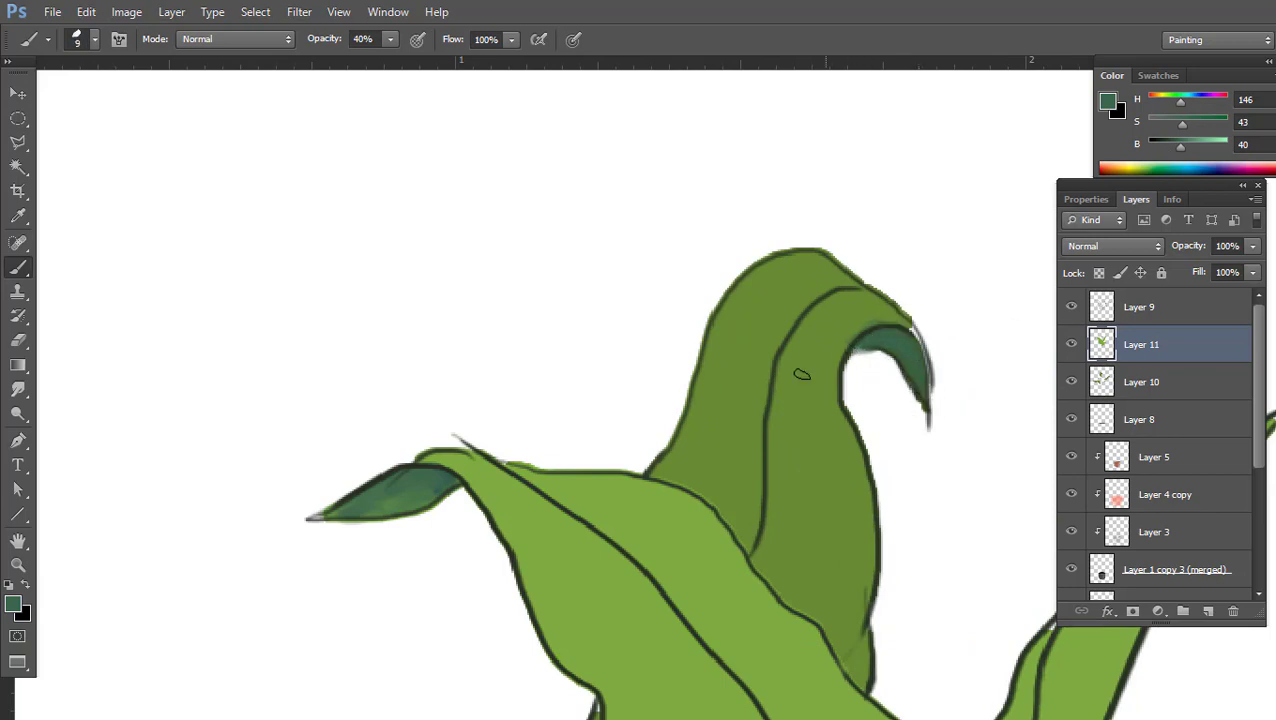
# Brush teal shading onto the lower-left leaf and light green streaks along the stem
pyautogui.scroll(-2, 778, 290)
pyautogui.scroll(-1, 778, 290)
pyautogui.scroll(3, 658, 505)
pyautogui.press(']')
pyautogui.press(']')
pyautogui.moveTo(588, 503)
pyautogui.mouseDown()
pyautogui.moveTo(640, 525)
pyautogui.moveTo(604, 513)
pyautogui.mouseUp()
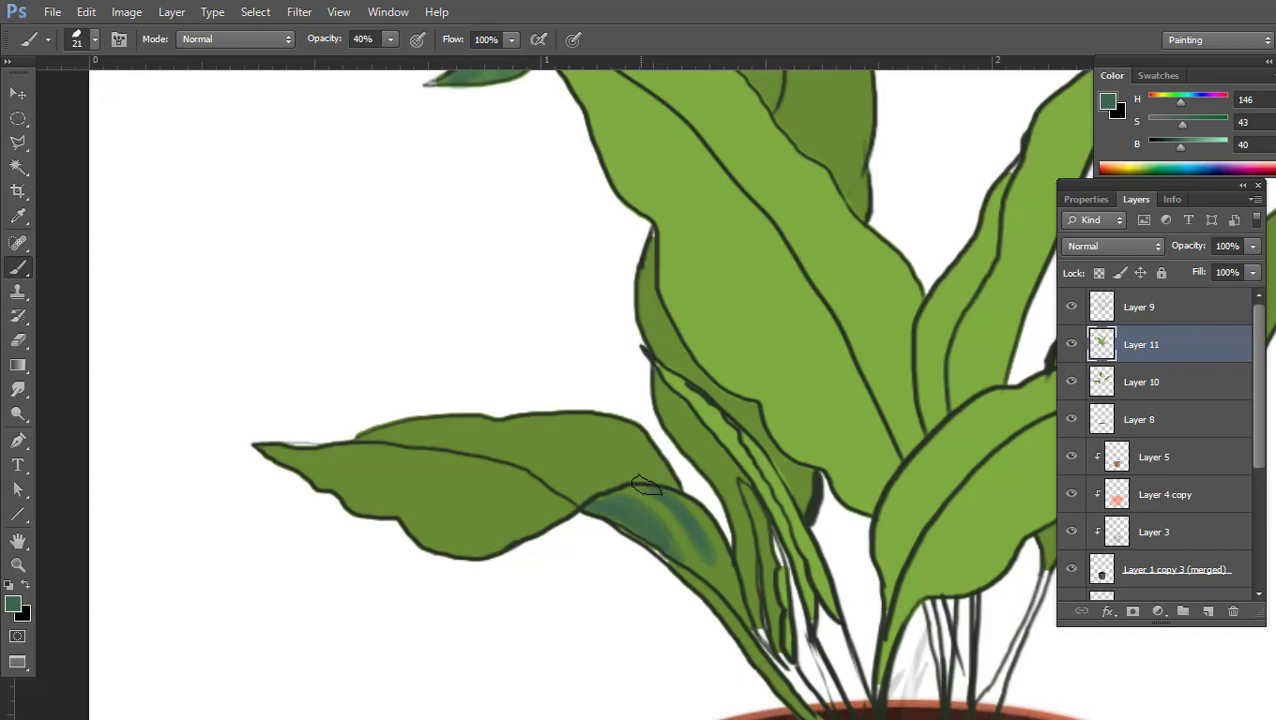
pyautogui.moveTo(668, 510)
pyautogui.mouseDown()
pyautogui.moveTo(720, 600)
pyautogui.moveTo(742, 608)
pyautogui.mouseUp()
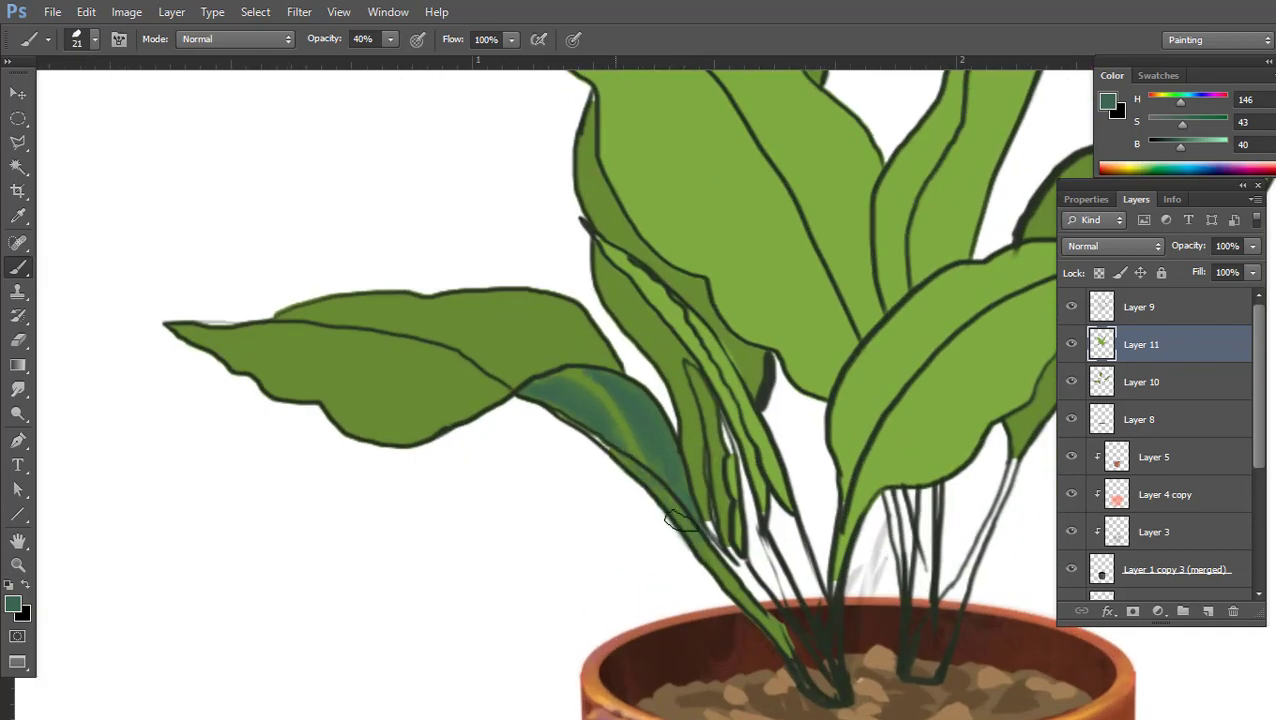
pyautogui.moveTo(681, 521); pyautogui.dragTo(745, 605)
pyautogui.keyDown('alt'); pyautogui.click(740, 470); pyautogui.keyUp('alt')
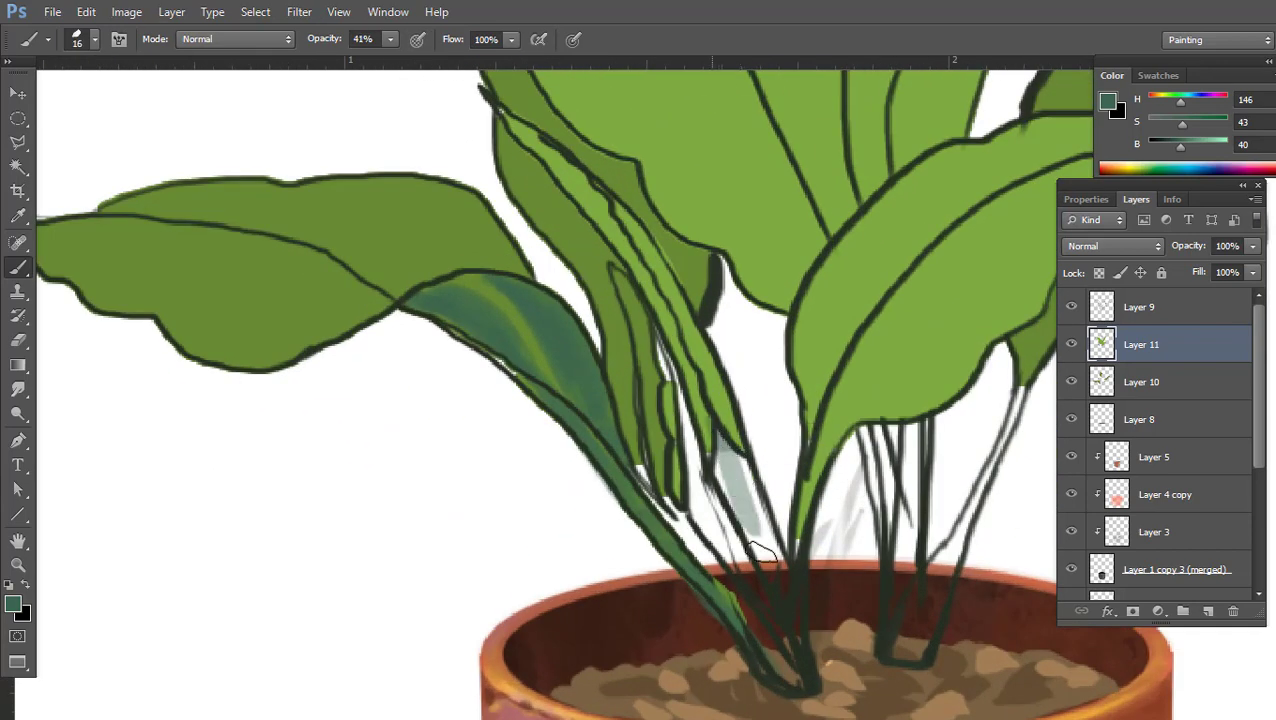
pyautogui.moveTo(712, 430); pyautogui.dragTo(770, 565)
pyautogui.moveTo(735, 455)
pyautogui.mouseDown()
pyautogui.moveTo(785, 598)
pyautogui.moveTo(778, 575)
pyautogui.mouseUp()
# At 100% opacity, paint green and sampled darker green shading along the lower stem
pyautogui.press('0')
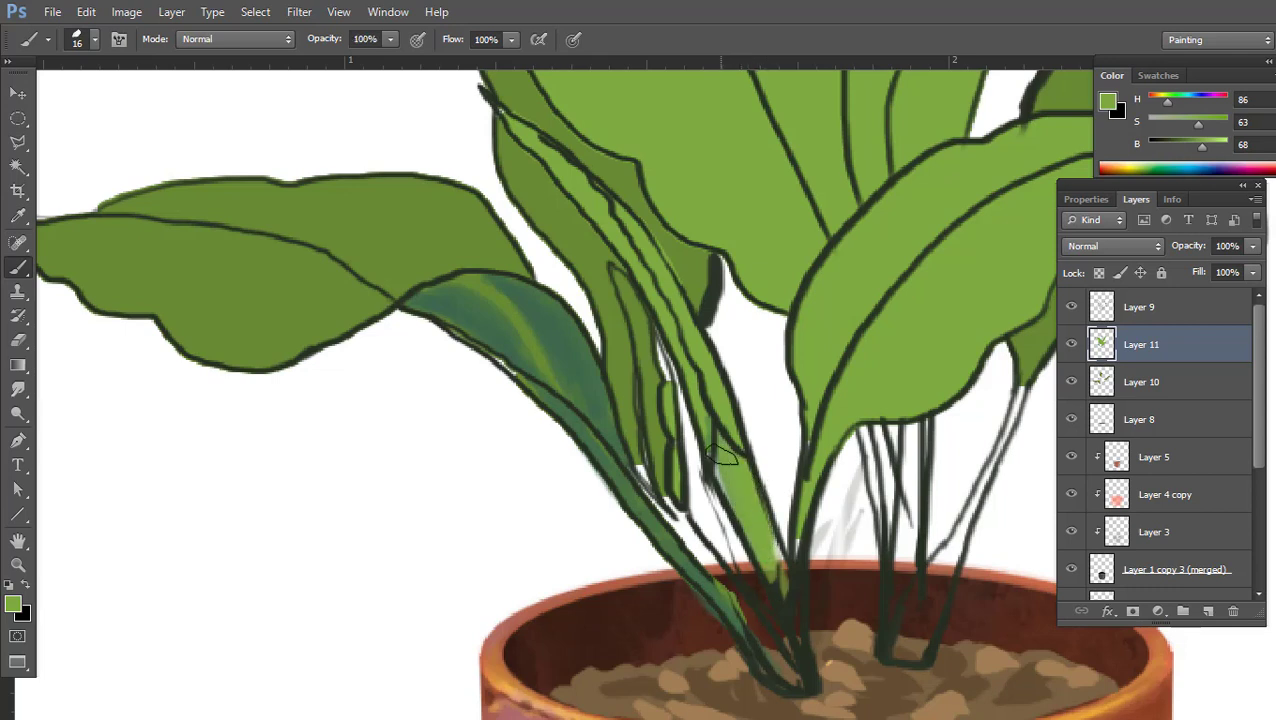
pyautogui.moveTo(662, 494); pyautogui.dragTo(745, 618)
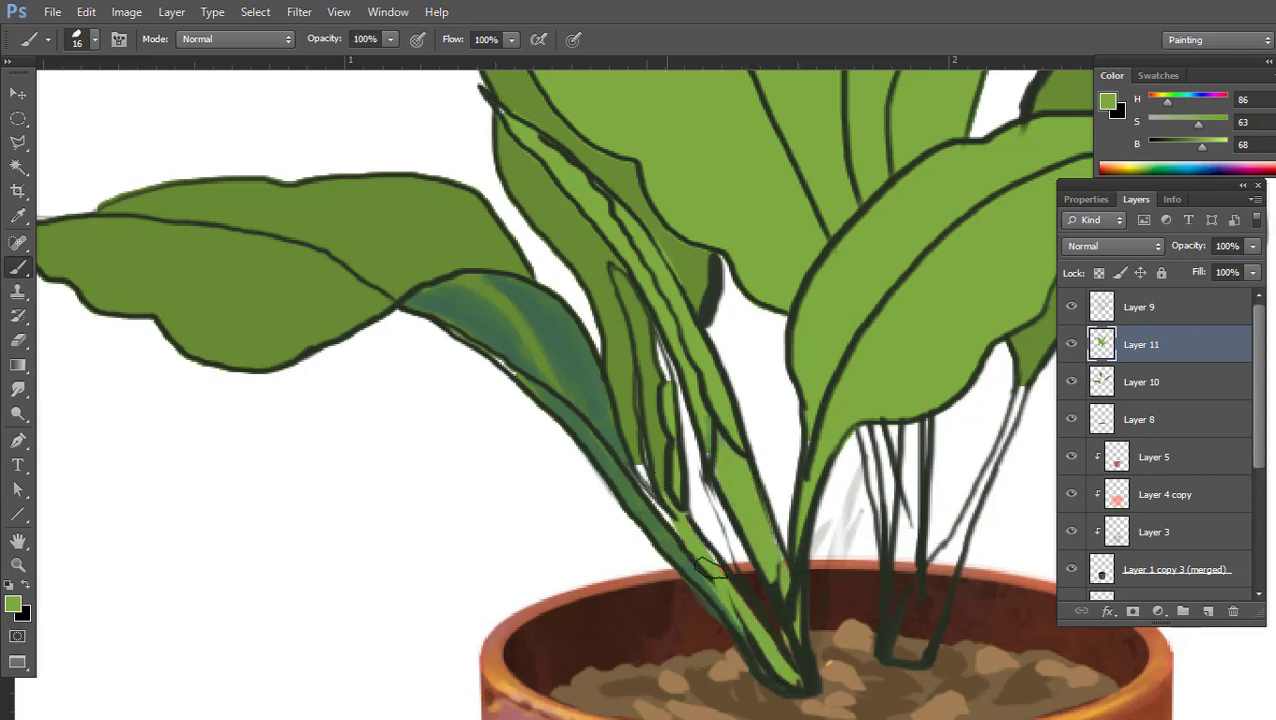
pyautogui.moveTo(640, 472)
pyautogui.mouseDown()
pyautogui.moveTo(718, 580)
pyautogui.moveTo(723, 476)
pyautogui.moveTo(760, 580)
pyautogui.mouseUp()
pyautogui.keyDown('alt'); pyautogui.click(710, 605); pyautogui.keyUp('alt')
pyautogui.moveTo(750, 480); pyautogui.dragTo(768, 615)
pyautogui.scroll(-3, 765, 617)
pyautogui.scroll(-2, 490, 490)
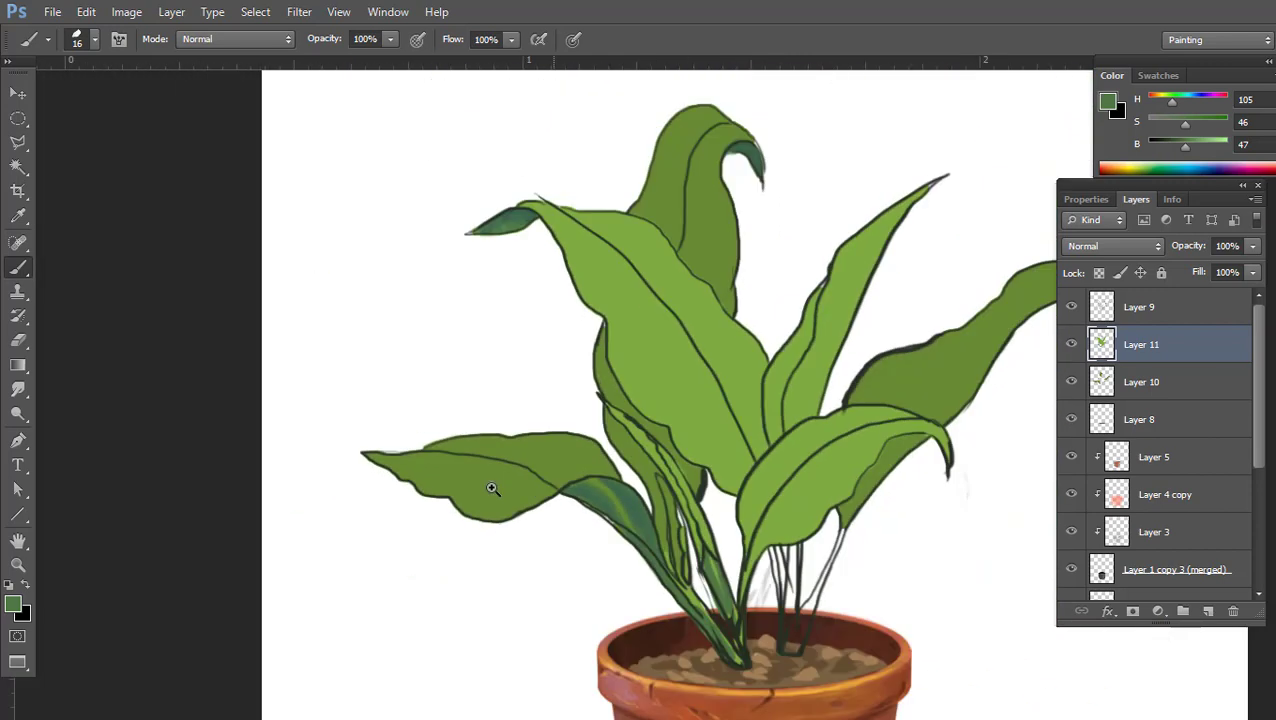
pyautogui.scroll(-1, 792, 421)
pyautogui.scroll(-1, 851, 437)
pyautogui.scroll(3, 851, 437)
pyautogui.scroll(1, 977, 319)
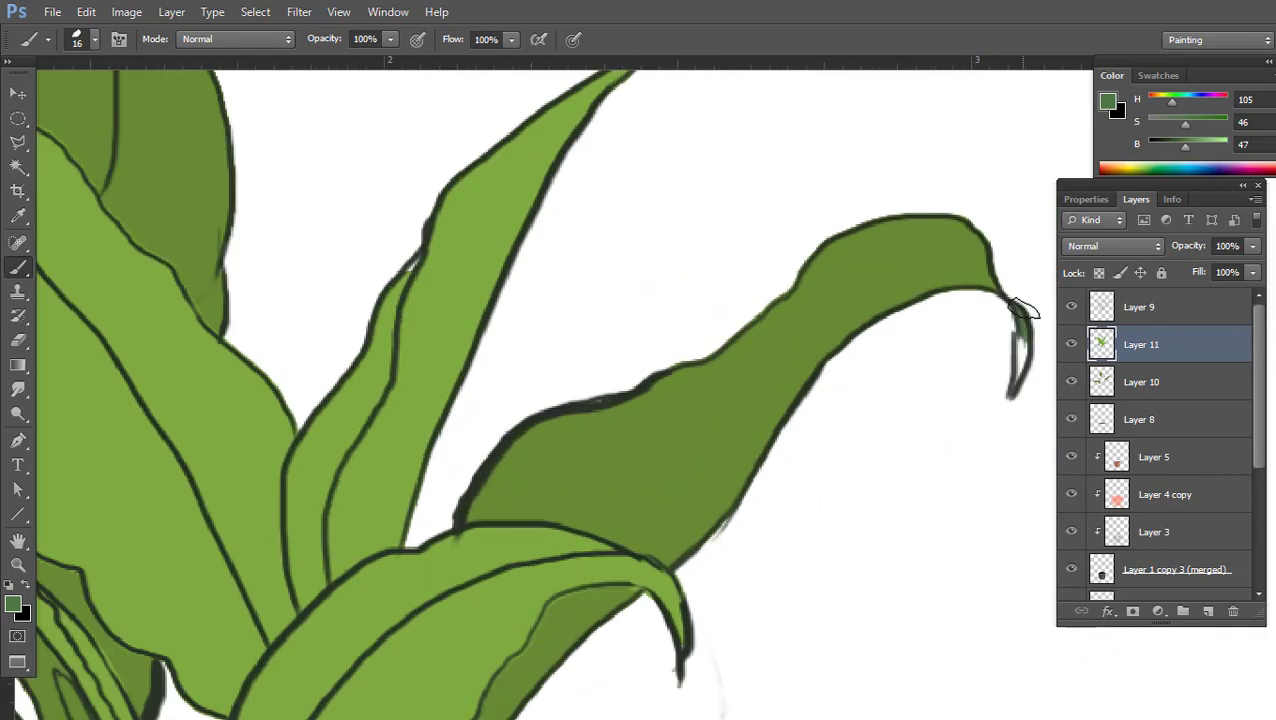
pyautogui.scroll(-3, 728, 348)
pyautogui.scroll(3, 763, 398)
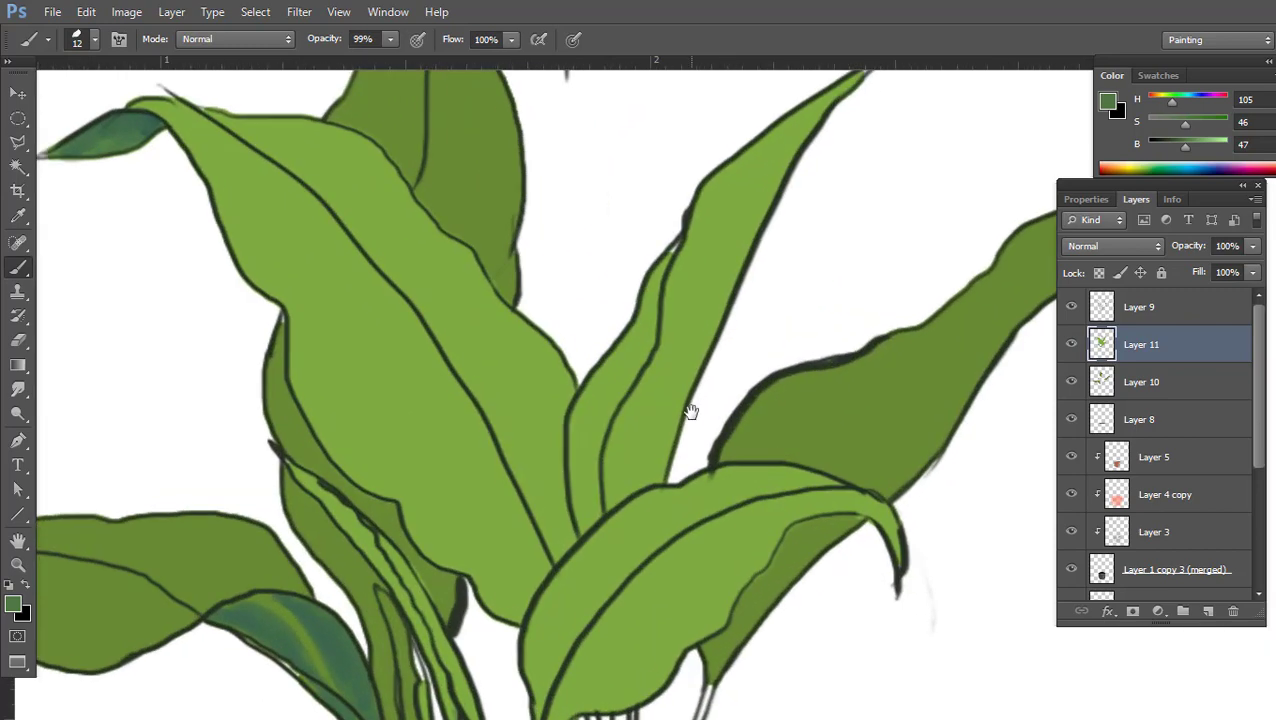
# Select outline Layer 9, test-erase part of the leaf outline, then undo it
pyautogui.press('v')
pyautogui.hotkey('alt', ']')
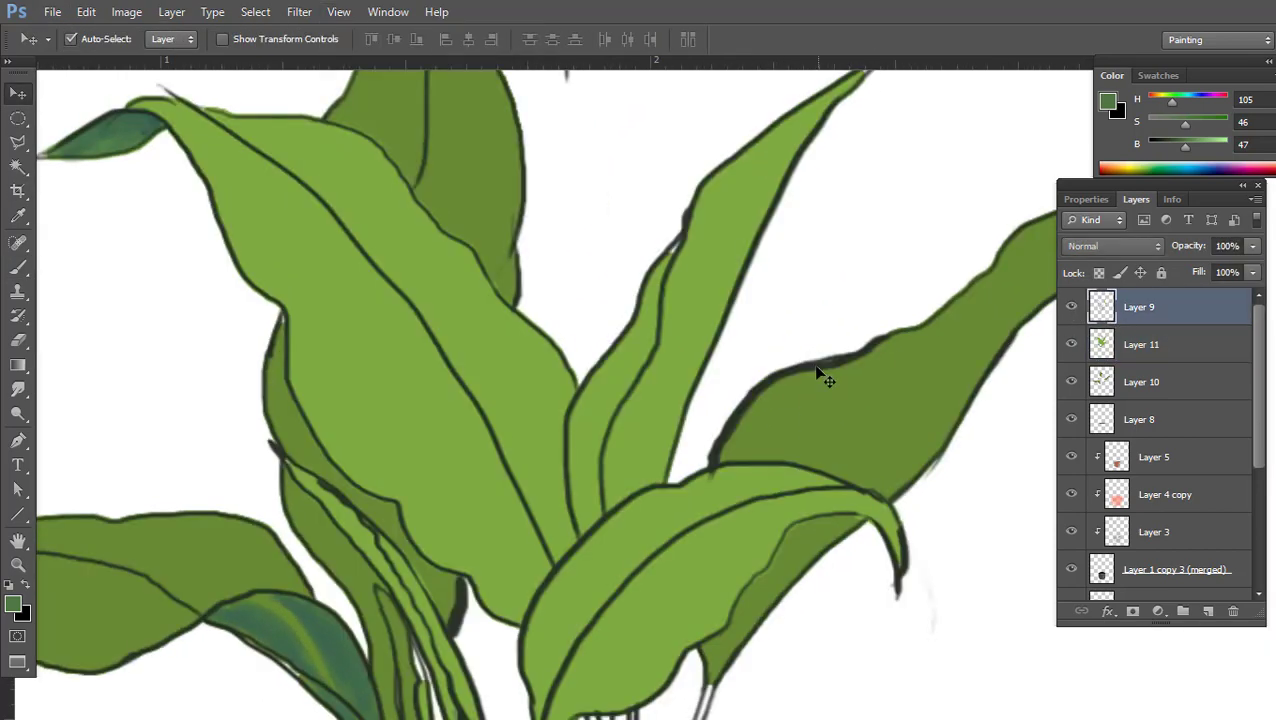
pyautogui.press('i')
pyautogui.press('e')
pyautogui.moveTo(815, 368); pyautogui.dragTo(737, 414)
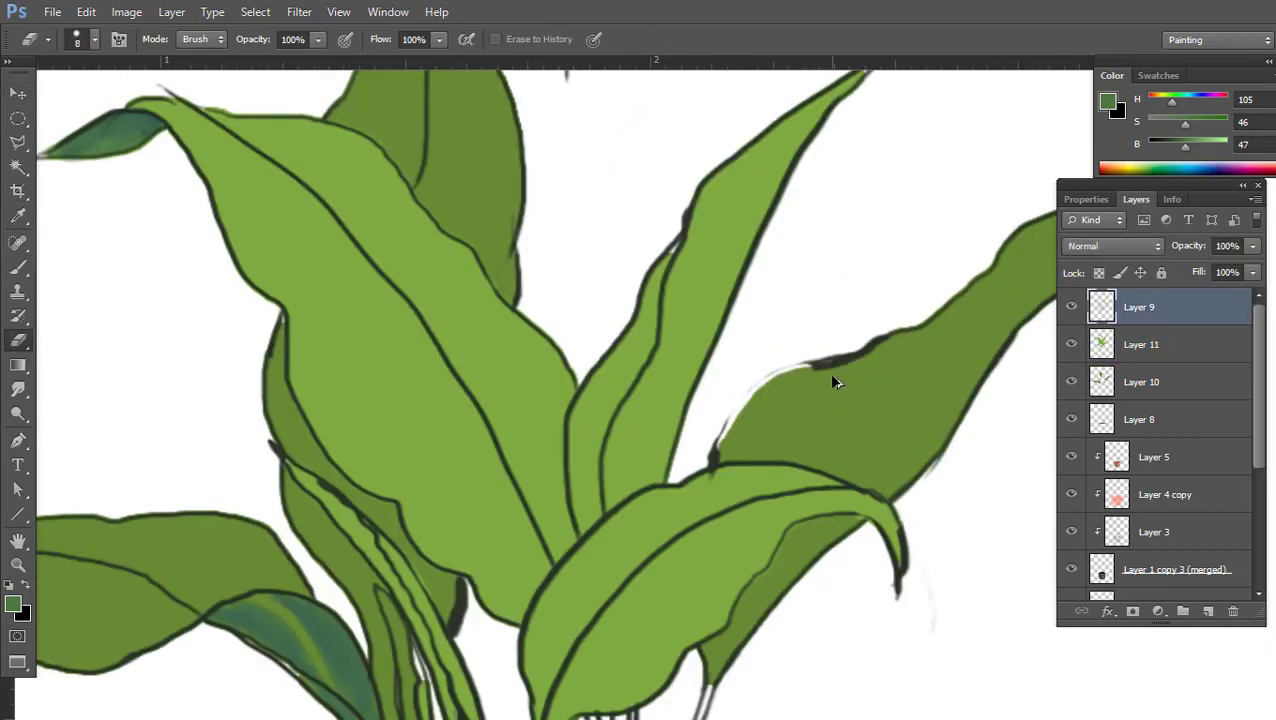
pyautogui.hotkey('ctrl', 'z')
pyautogui.hotkey('alt', '[')
pyautogui.hotkey('alt', ']')
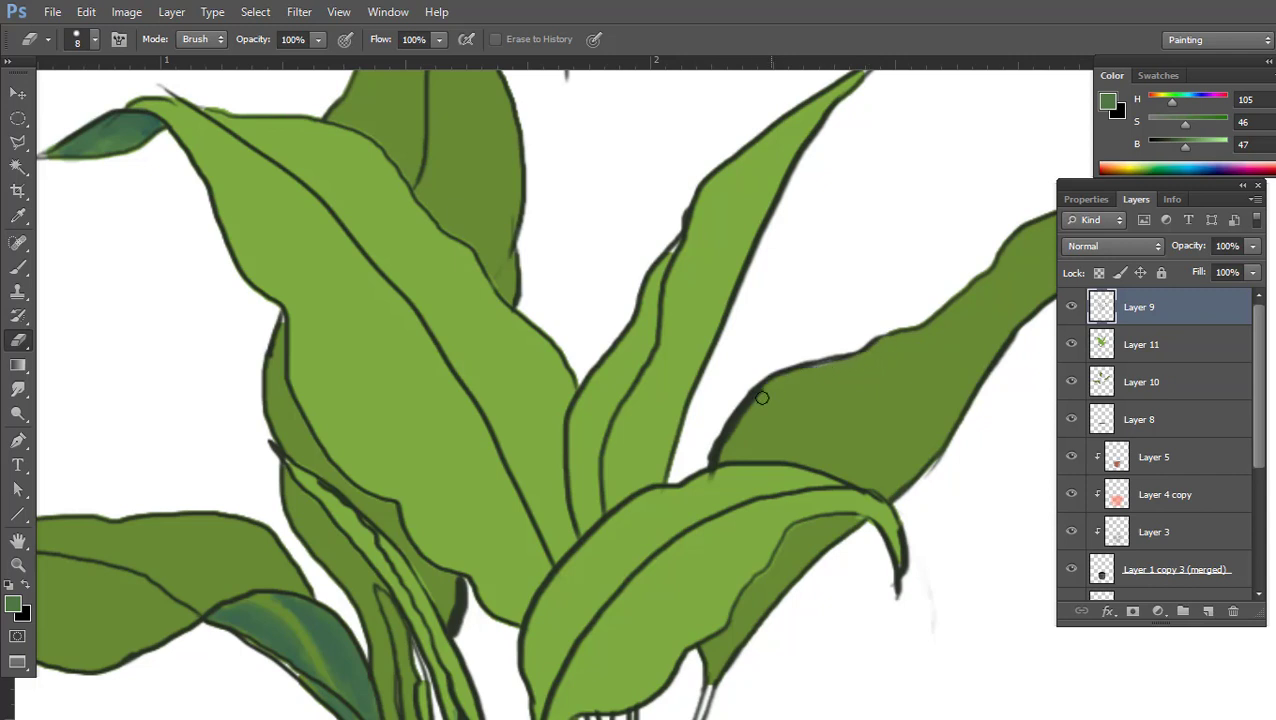
# Sample a light leaf green and paint a stroke down the right stem
pyautogui.press('b')
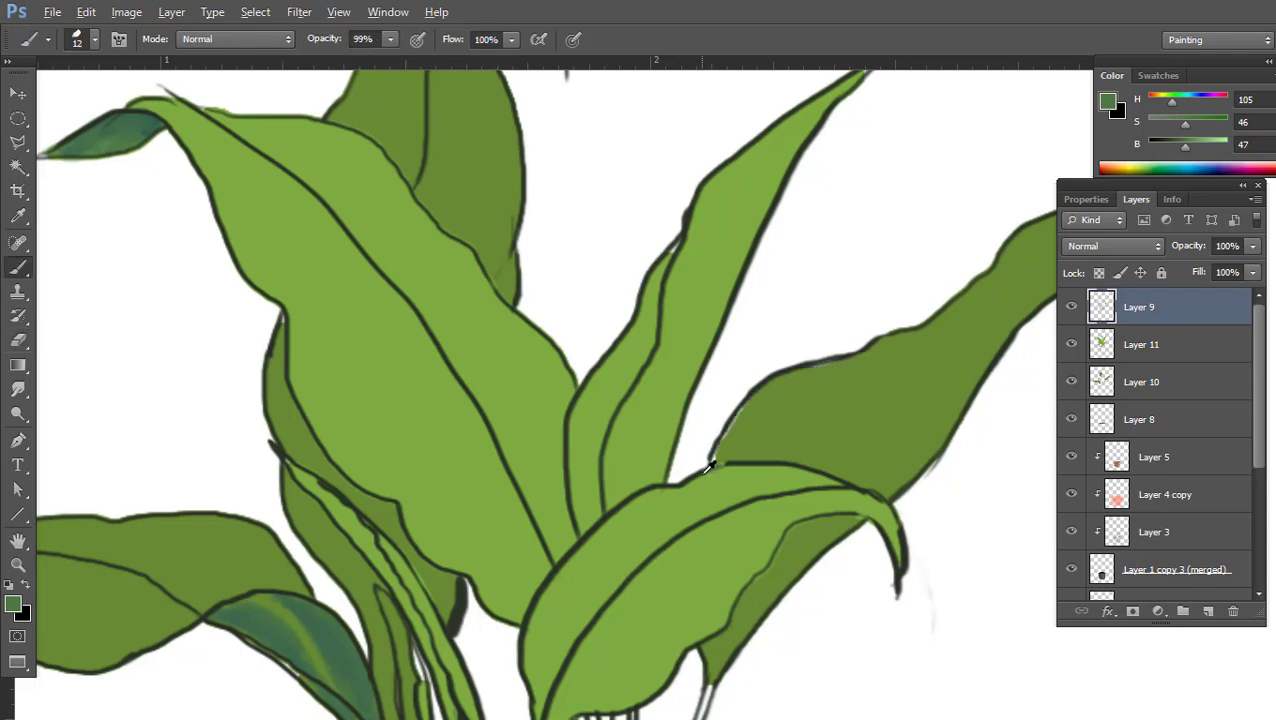
pyautogui.keyDown('alt'); pyautogui.click(710, 464); pyautogui.keyUp('alt')
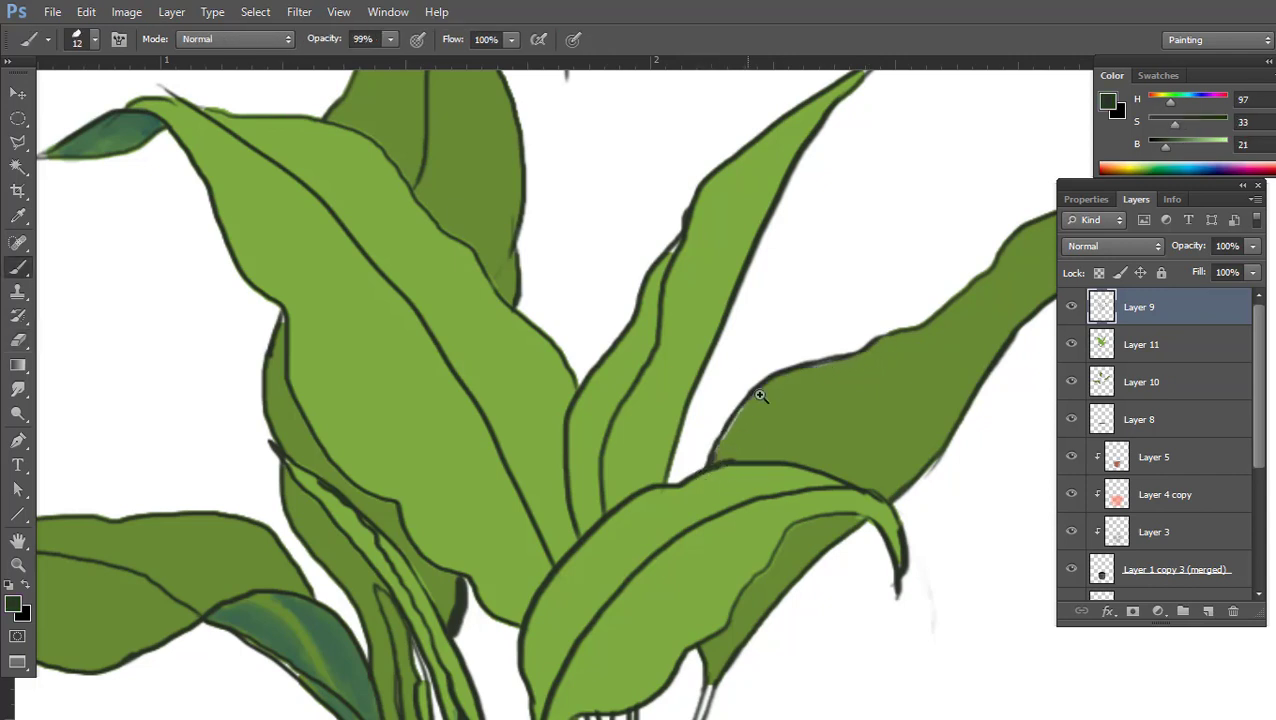
pyautogui.hotkey('ctrl', '0')
pyautogui.moveTo(727, 566); pyautogui.dragTo(800, 566)
pyautogui.keyDown('alt'); pyautogui.click(826, 372); pyautogui.keyUp('alt')
pyautogui.click(1180, 344)
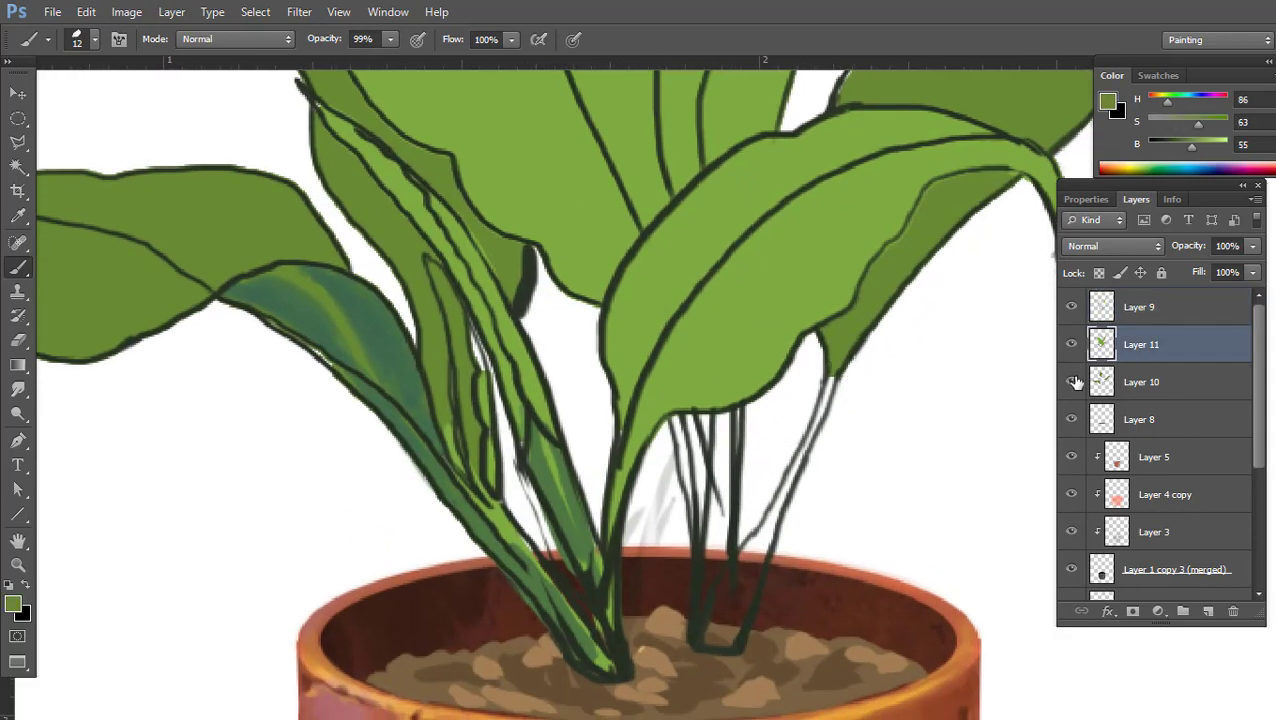
pyautogui.click(1140, 382)
pyautogui.moveTo(832, 372)
pyautogui.mouseDown()
pyautogui.moveTo(718, 606)
pyautogui.moveTo(741, 612)
pyautogui.mouseUp()
# Fill the thin stems below the leaf with green on Layer 11
pyautogui.click(1140, 307)
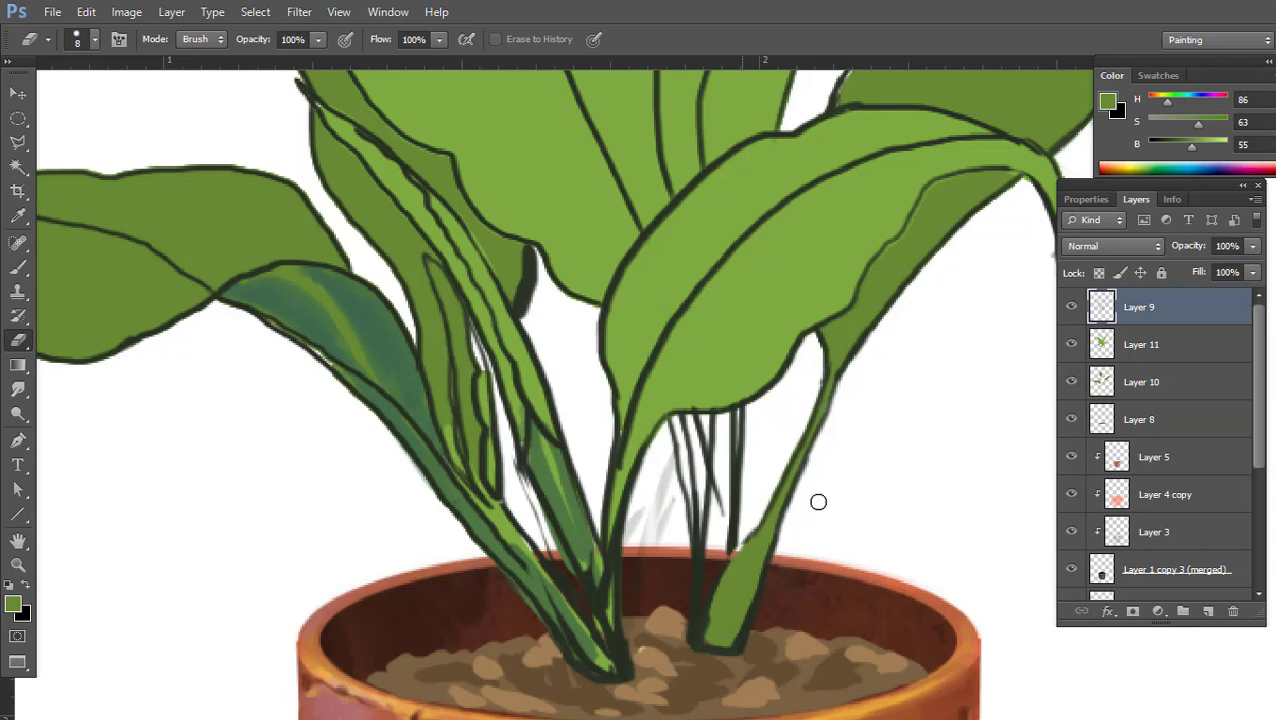
pyautogui.hotkey('alt', '[')
pyautogui.keyDown('alt'); pyautogui.click(698, 412); pyautogui.keyUp('alt')
pyautogui.moveTo(698, 412)
pyautogui.mouseDown()
pyautogui.moveTo(700, 550)
pyautogui.moveTo(710, 545)
pyautogui.mouseUp()
pyautogui.moveTo(712, 447); pyautogui.dragTo(738, 590)
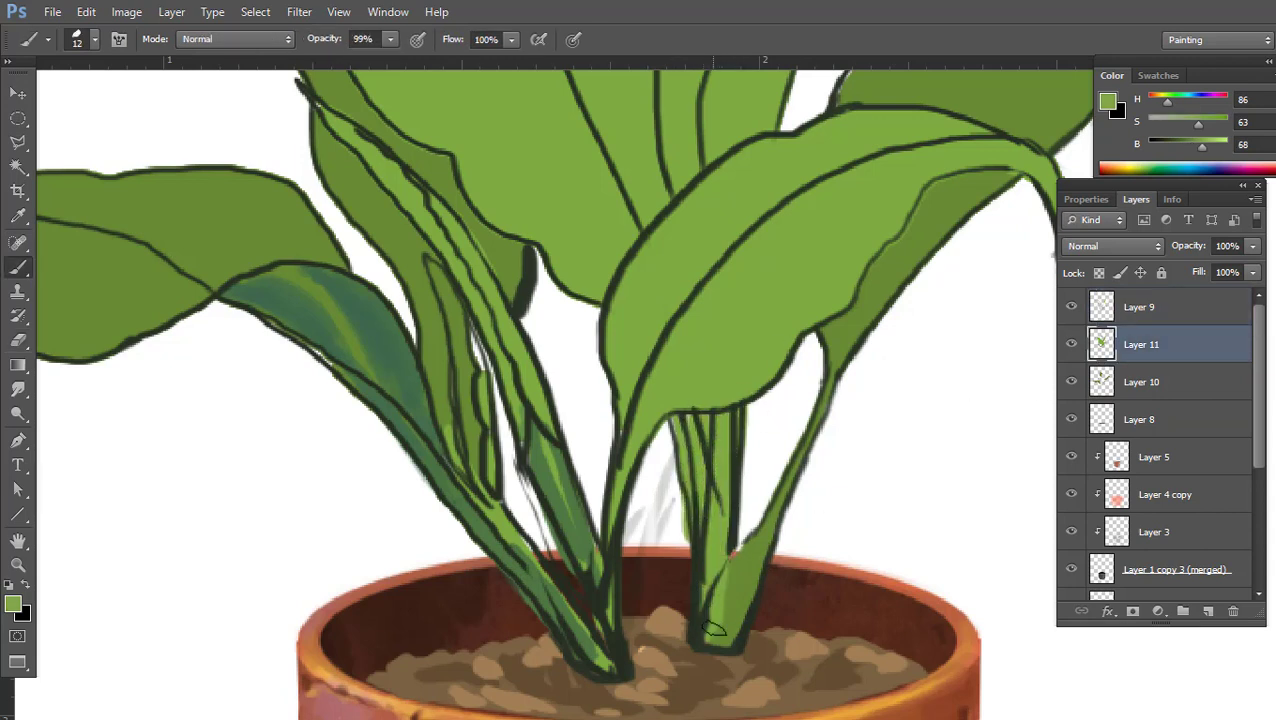
pyautogui.keyDown('alt'); pyautogui.click(578, 518); pyautogui.keyUp('alt')
pyautogui.moveTo(586, 445); pyautogui.dragTo(553, 529)
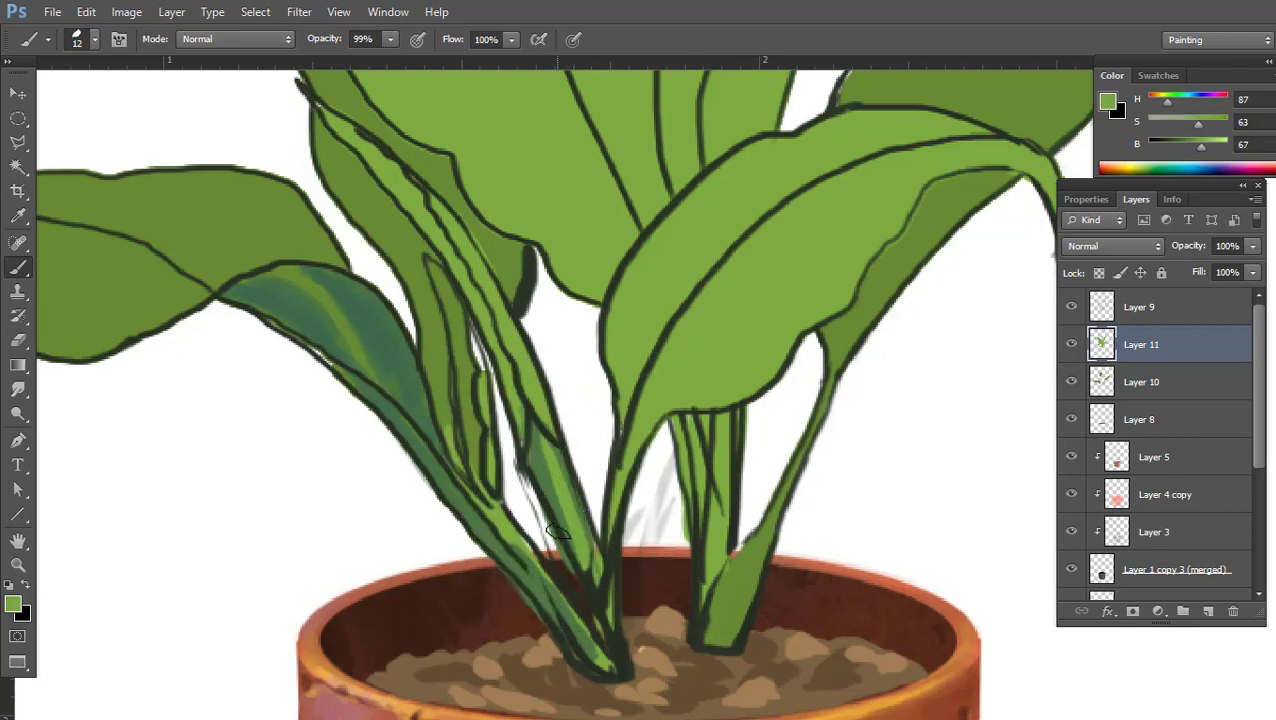
pyautogui.keyDown('alt'); pyautogui.click(557, 481); pyautogui.keyUp('alt')
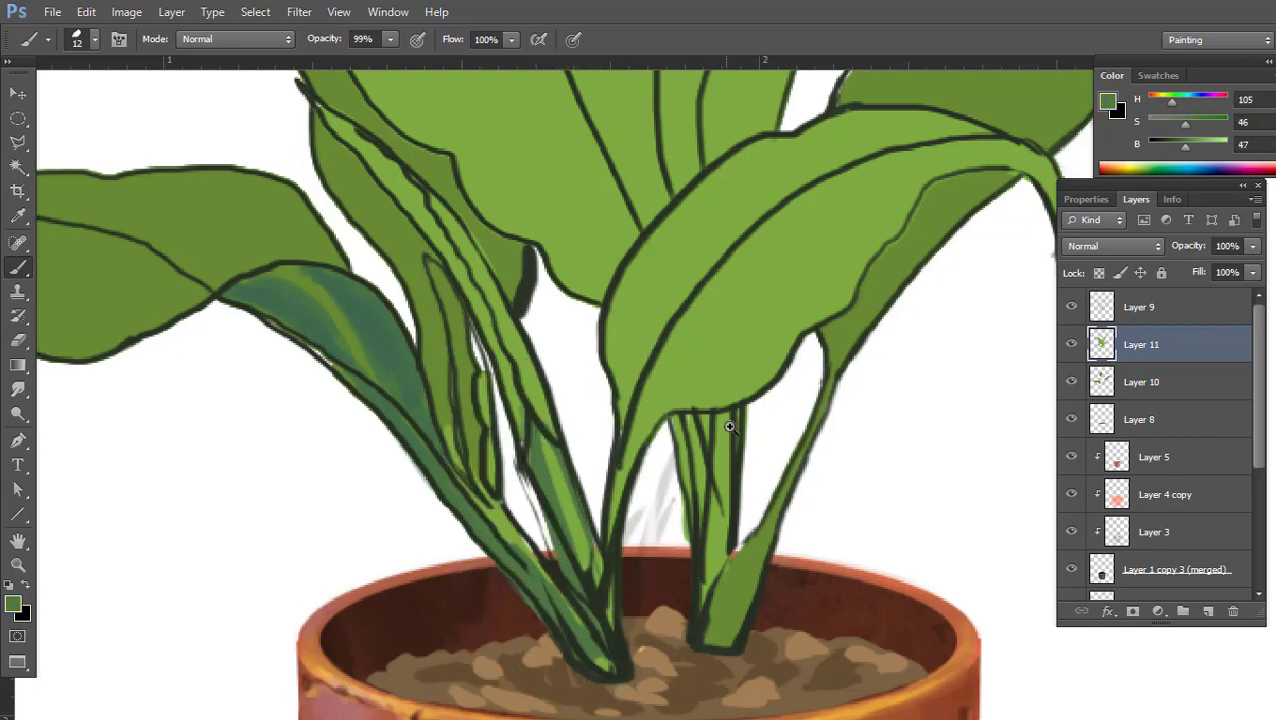
pyautogui.scroll(-5, 565, 597)
pyautogui.scroll(5, 612, 515)
# On Layer 9, erase the old dark outlines along the right and left stems
pyautogui.press('e')
pyautogui.hotkey('alt', ']')
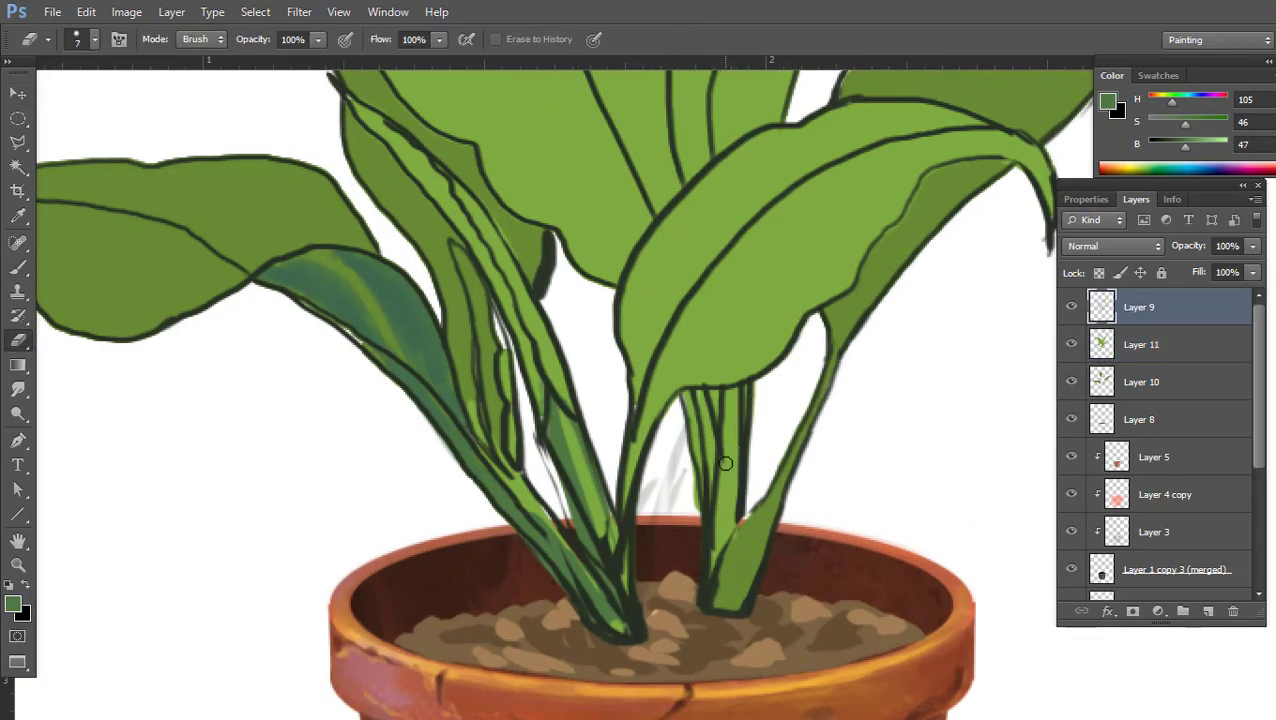
pyautogui.moveTo(741, 400); pyautogui.dragTo(718, 521)
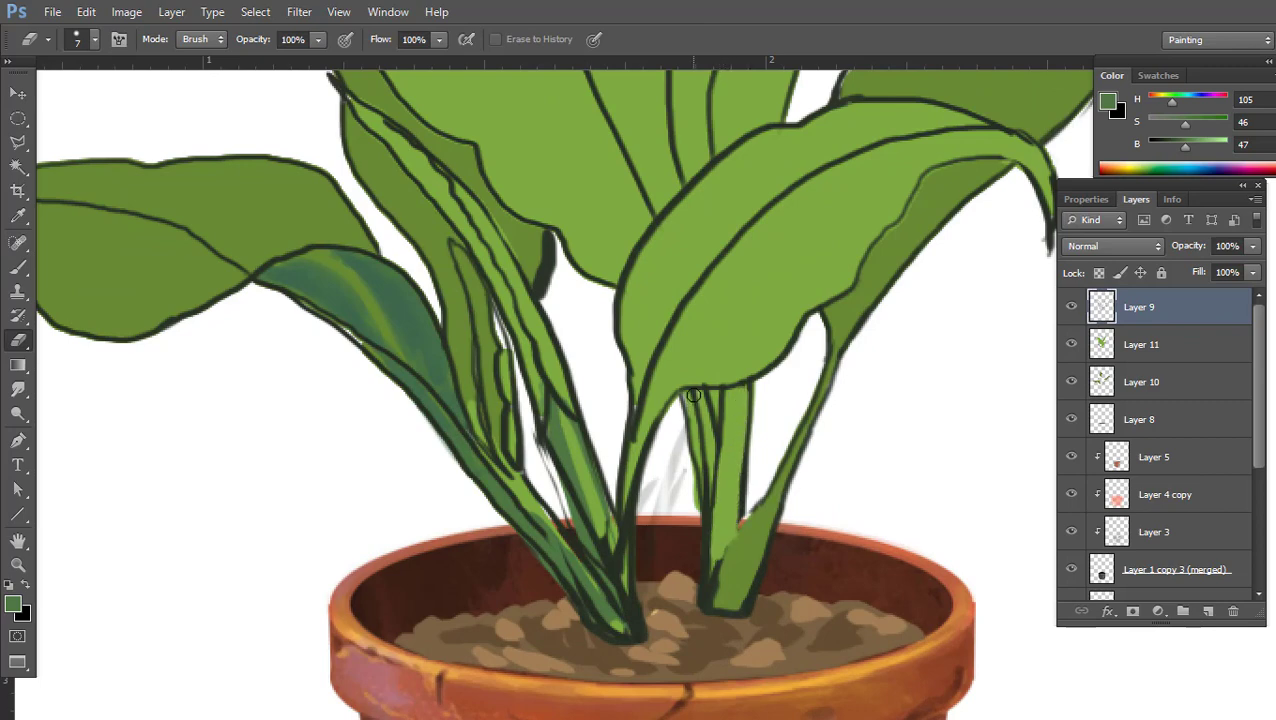
pyautogui.moveTo(693, 396); pyautogui.dragTo(708, 500)
pyautogui.scroll(-5, 708, 500)
pyautogui.scroll(5, 743, 469)
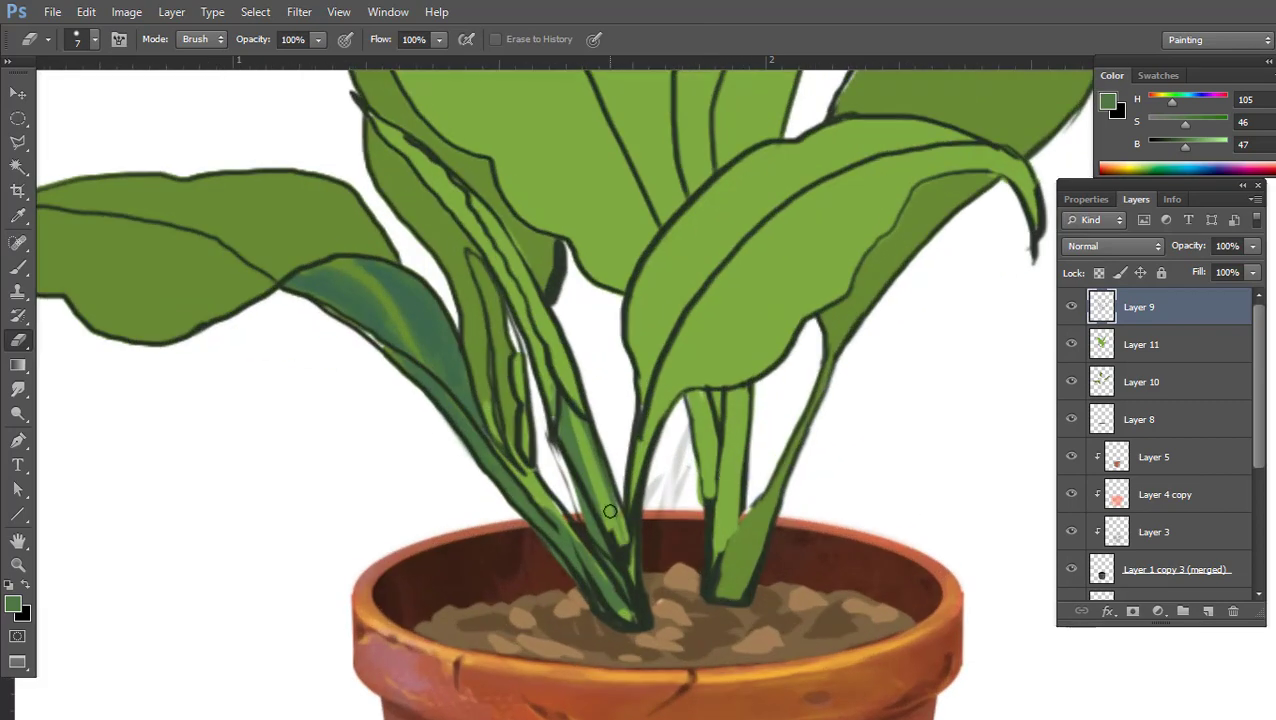
pyautogui.moveTo(650, 414); pyautogui.dragTo(631, 570)
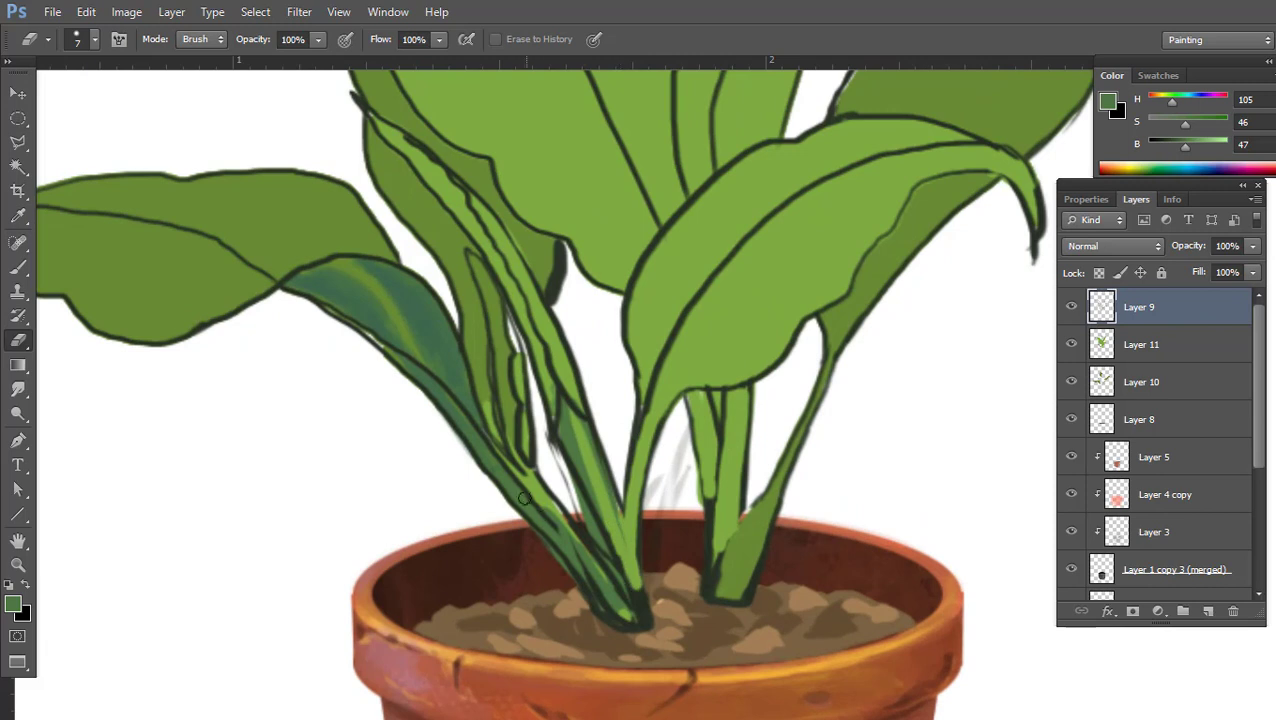
pyautogui.moveTo(523, 498); pyautogui.dragTo(578, 566)
pyautogui.press('[')
pyautogui.press('[')
pyautogui.press('[')
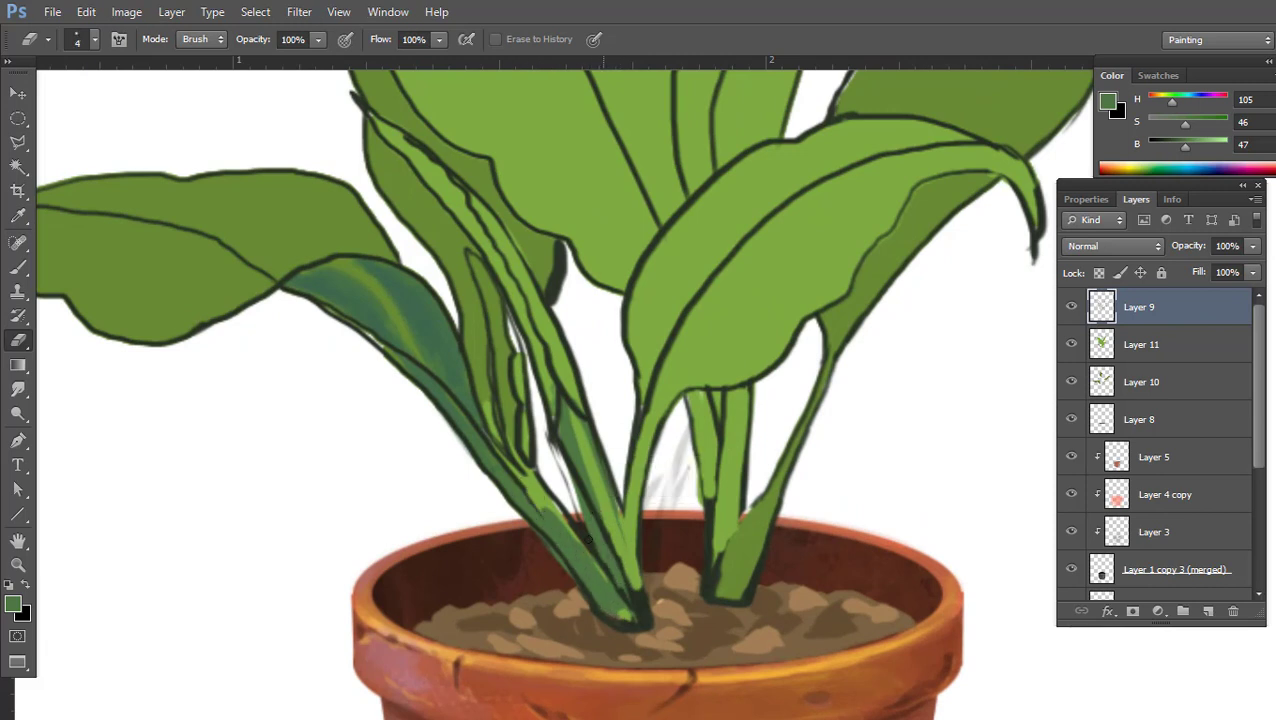
# Redraw dark outlines along the stems at 100% opacity with a size 7 brush
pyautogui.press('b')
pyautogui.keyDown('alt'); pyautogui.click(505, 450); pyautogui.keyUp('alt')
pyautogui.moveTo(505, 450); pyautogui.dragTo(625, 612)
pyautogui.moveTo(621, 521)
pyautogui.mouseDown()
pyautogui.moveTo(627, 592)
pyautogui.moveTo(735, 376)
pyautogui.moveTo(720, 596)
pyautogui.mouseUp()
pyautogui.press('h')
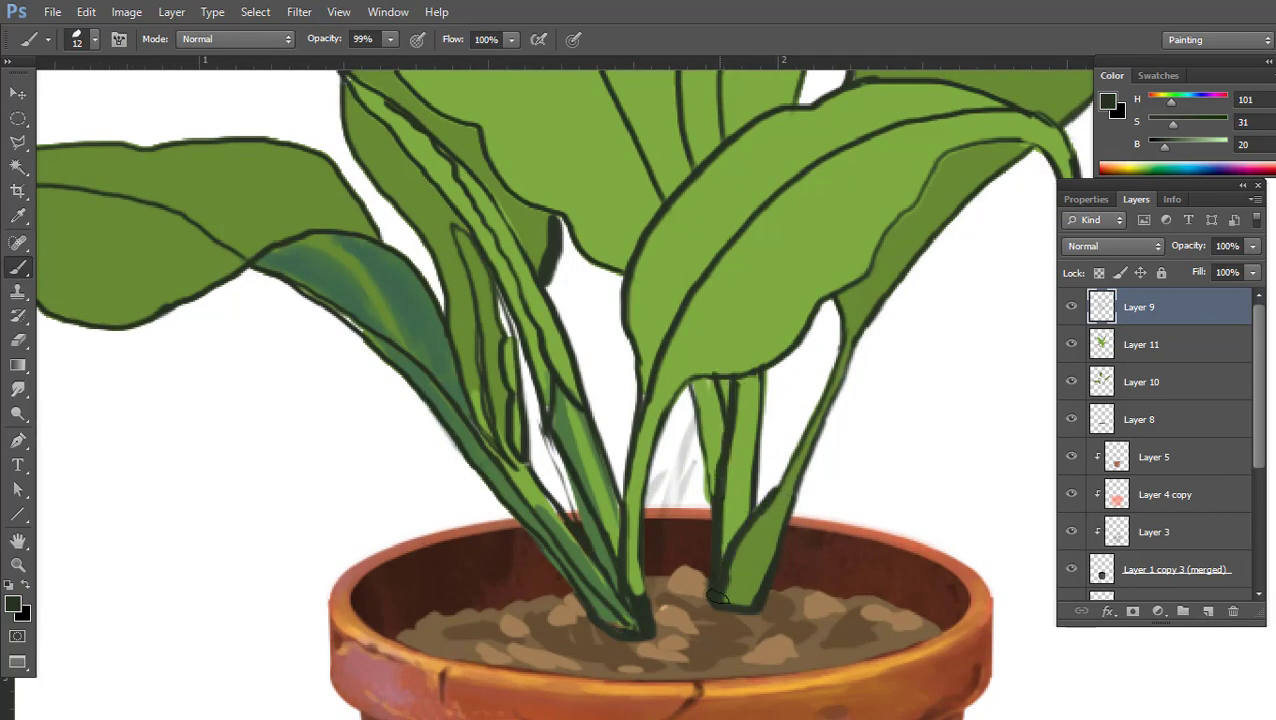
pyautogui.press('h')
pyautogui.moveTo(705, 478); pyautogui.dragTo(632, 538)
pyautogui.press('[')
pyautogui.press('[')
pyautogui.press('[')
pyautogui.press('0')
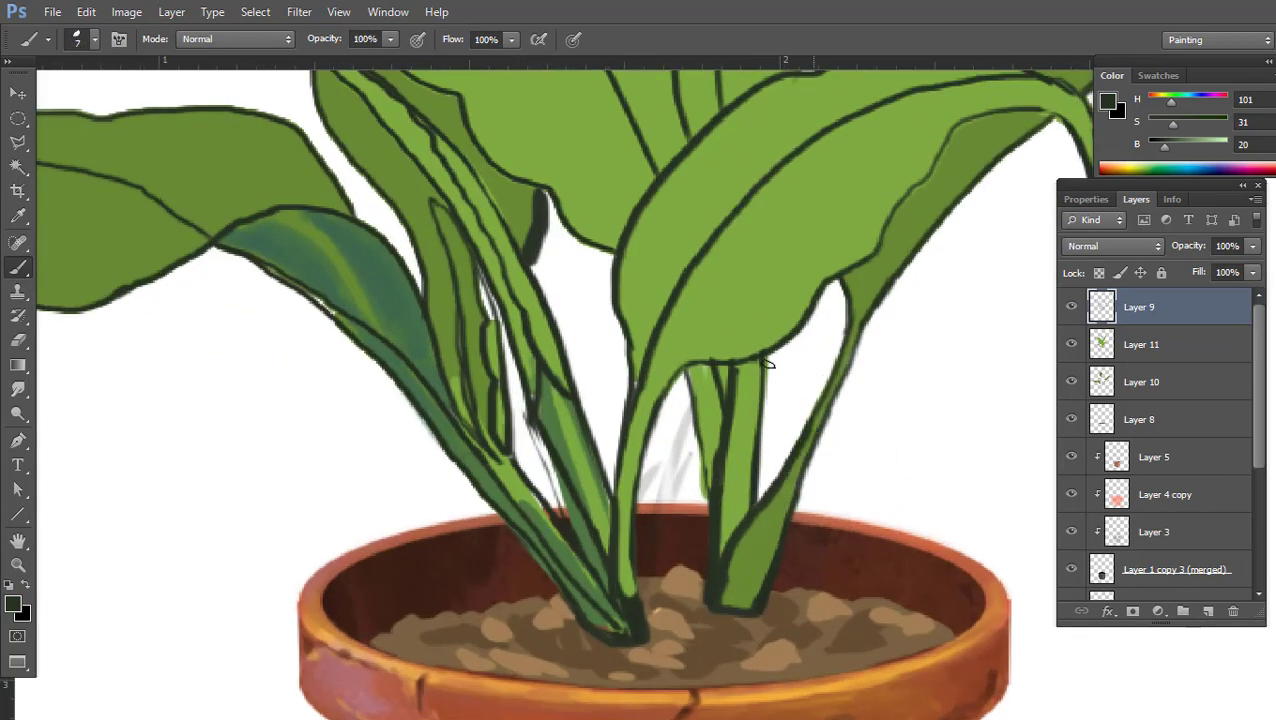
pyautogui.moveTo(703, 365); pyautogui.dragTo(709, 519)
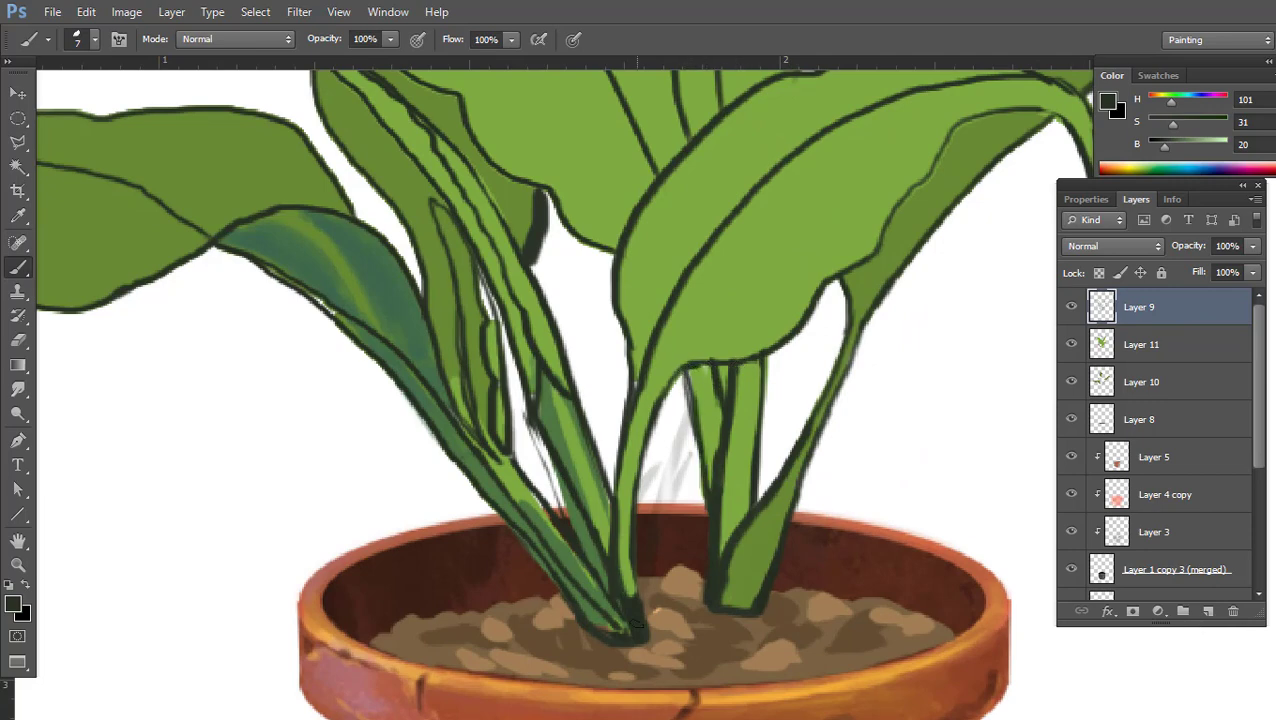
pyautogui.moveTo(497, 458)
pyautogui.mouseDown()
pyautogui.moveTo(606, 628)
pyautogui.moveTo(589, 445)
pyautogui.mouseUp()
# Switch to the Eraser and reselect outline Layer 9 via Layer 11
pyautogui.press('h')
pyautogui.press('e')
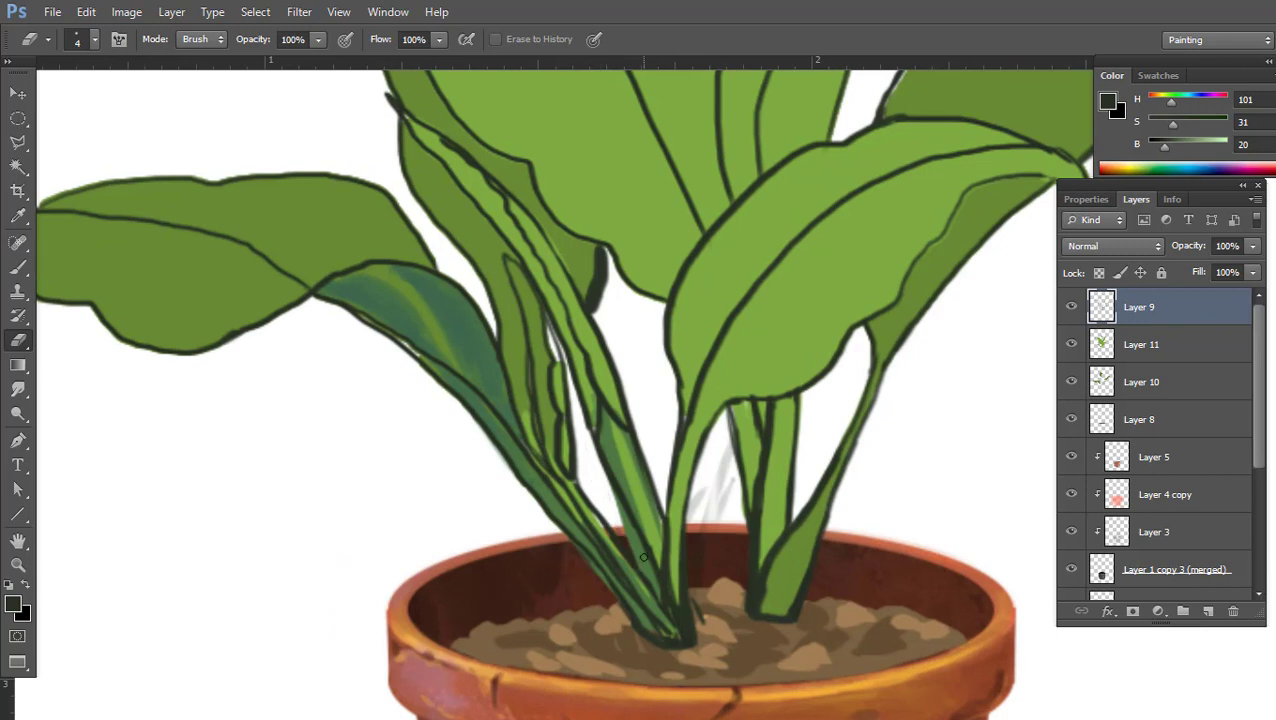
pyautogui.keyDown('ctrl'); pyautogui.click(644, 557); pyautogui.keyUp('ctrl')
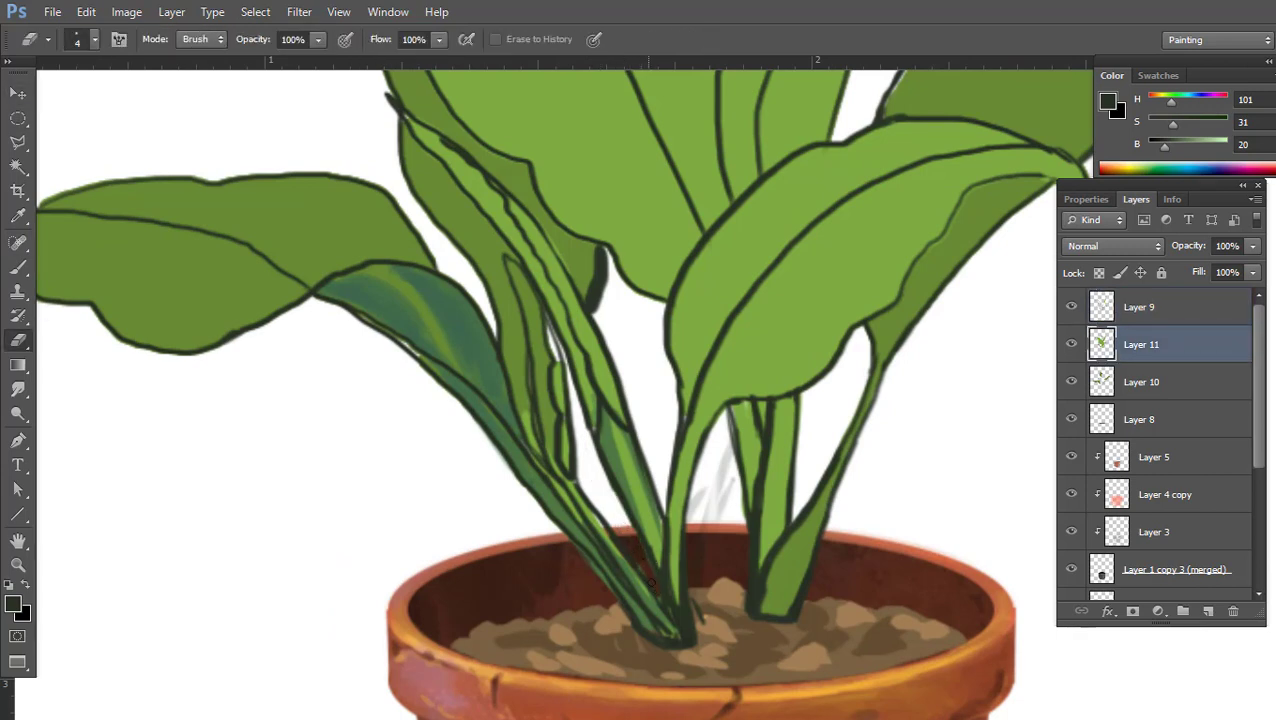
pyautogui.keyDown('ctrl'); pyautogui.click(698, 611); pyautogui.keyUp('ctrl')
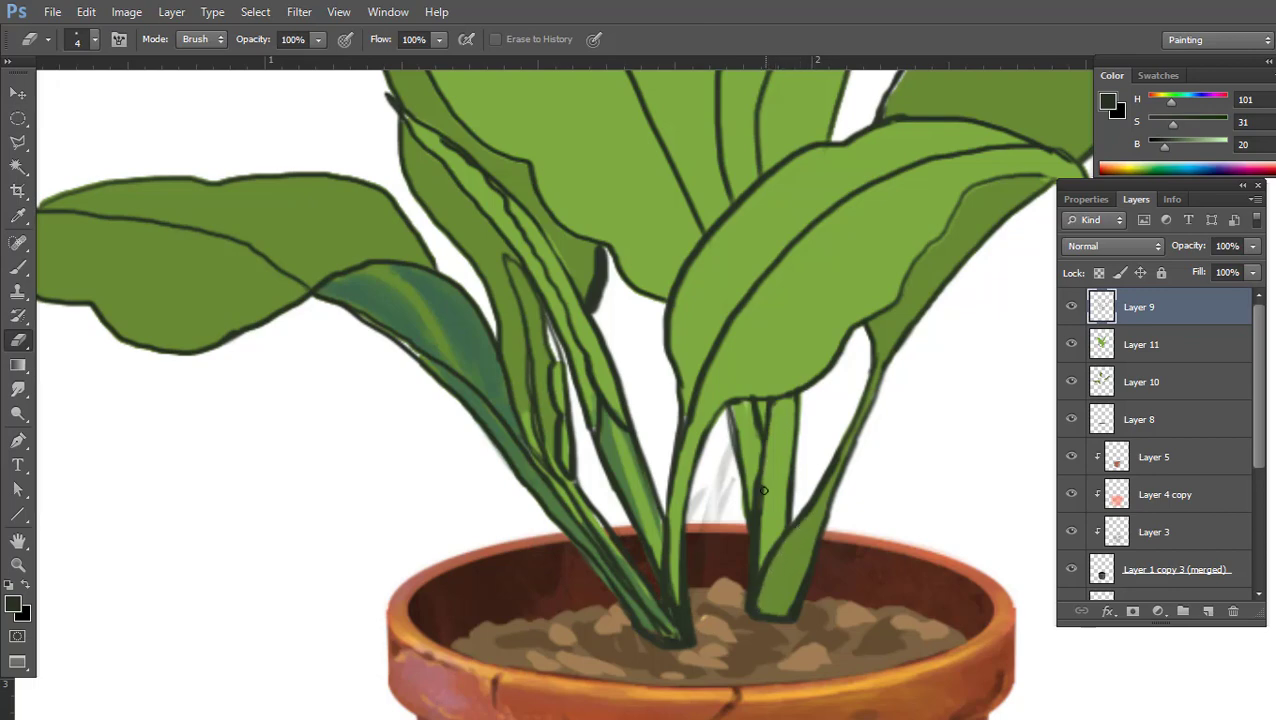
pyautogui.scroll(-5, 756, 568)
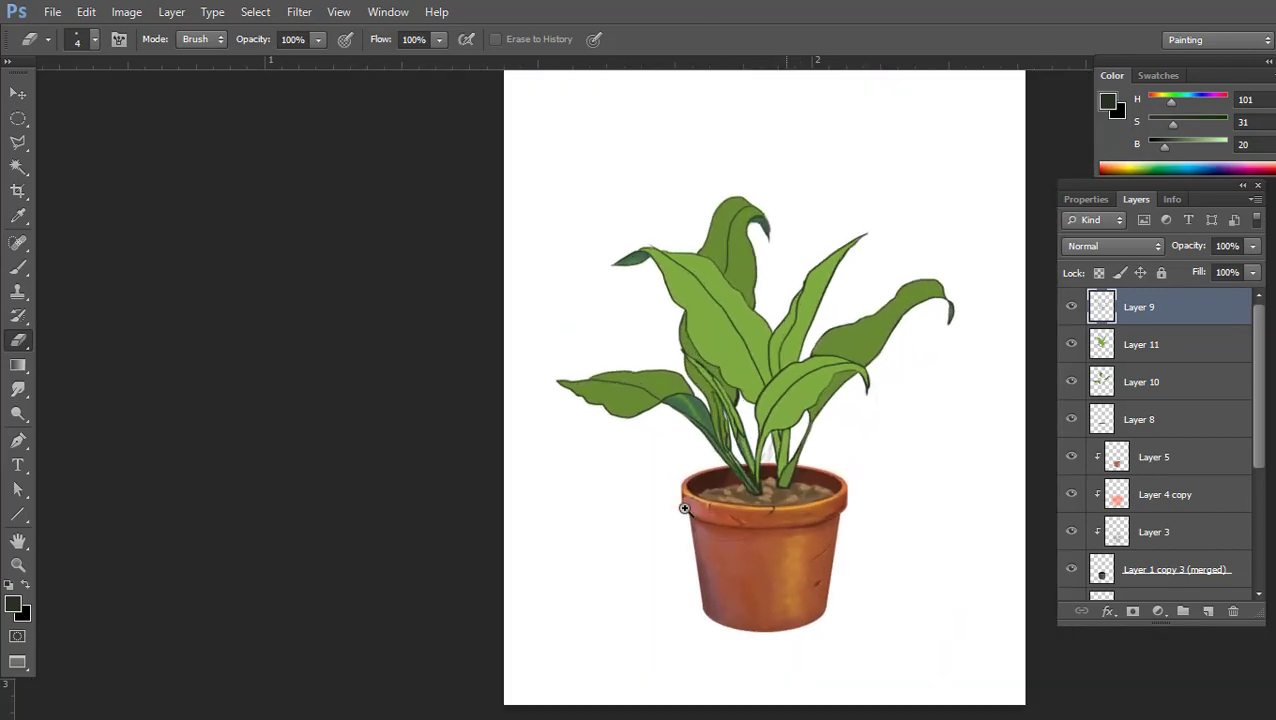
# Toggle the line-art Layer 9 off and back on to check the outlines
pyautogui.scroll(5, 741, 495)
pyautogui.scroll(-2, 741, 495)
pyautogui.scroll(-3, 741, 495)
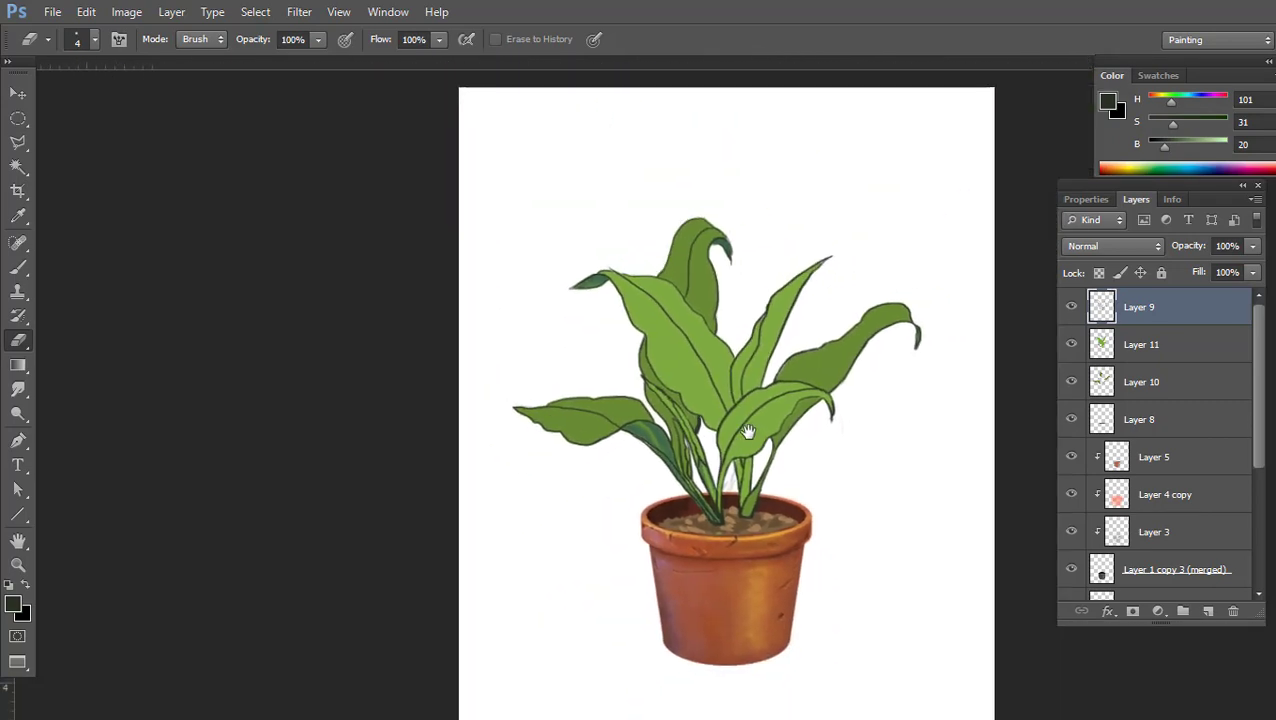
pyautogui.scroll(6, 731, 488)
pyautogui.press('v')
pyautogui.click(1071, 307)
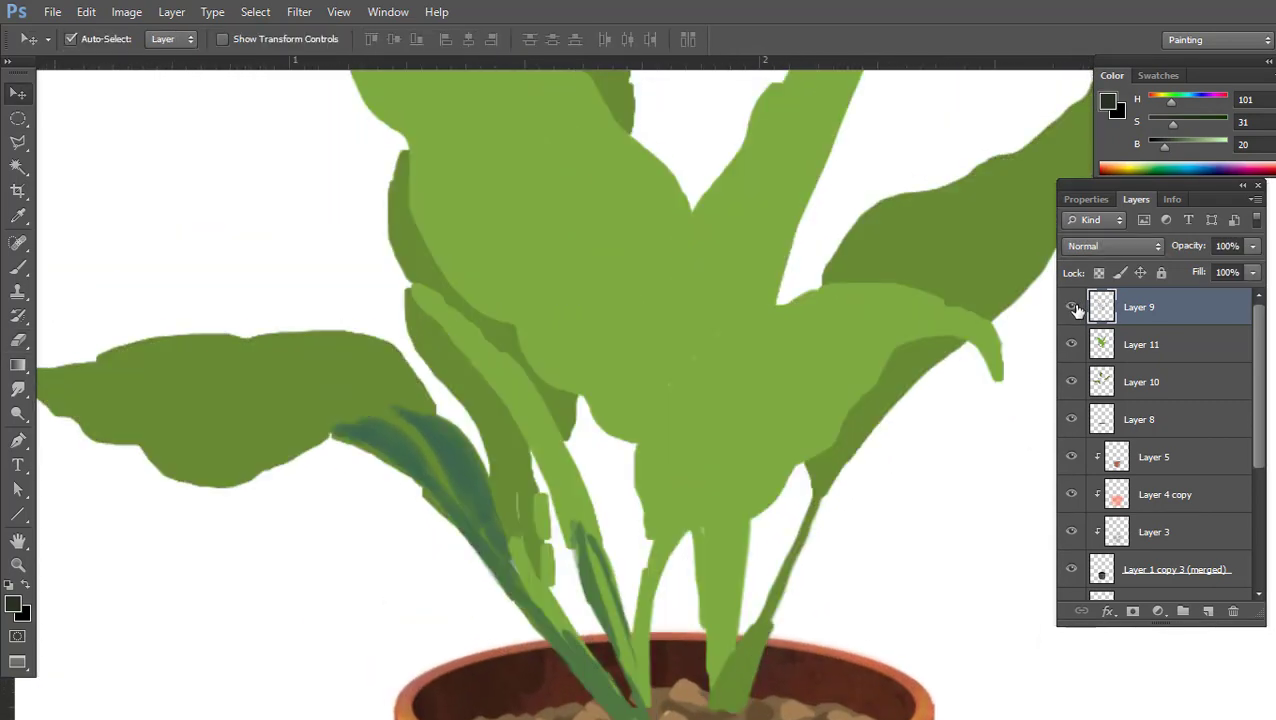
pyautogui.click(1071, 307)
# Create new Layer 12 and move it directly beneath outline Layer 9
pyautogui.click(1207, 611)
pyautogui.press('b')
pyautogui.scroll(1, 910, 370)
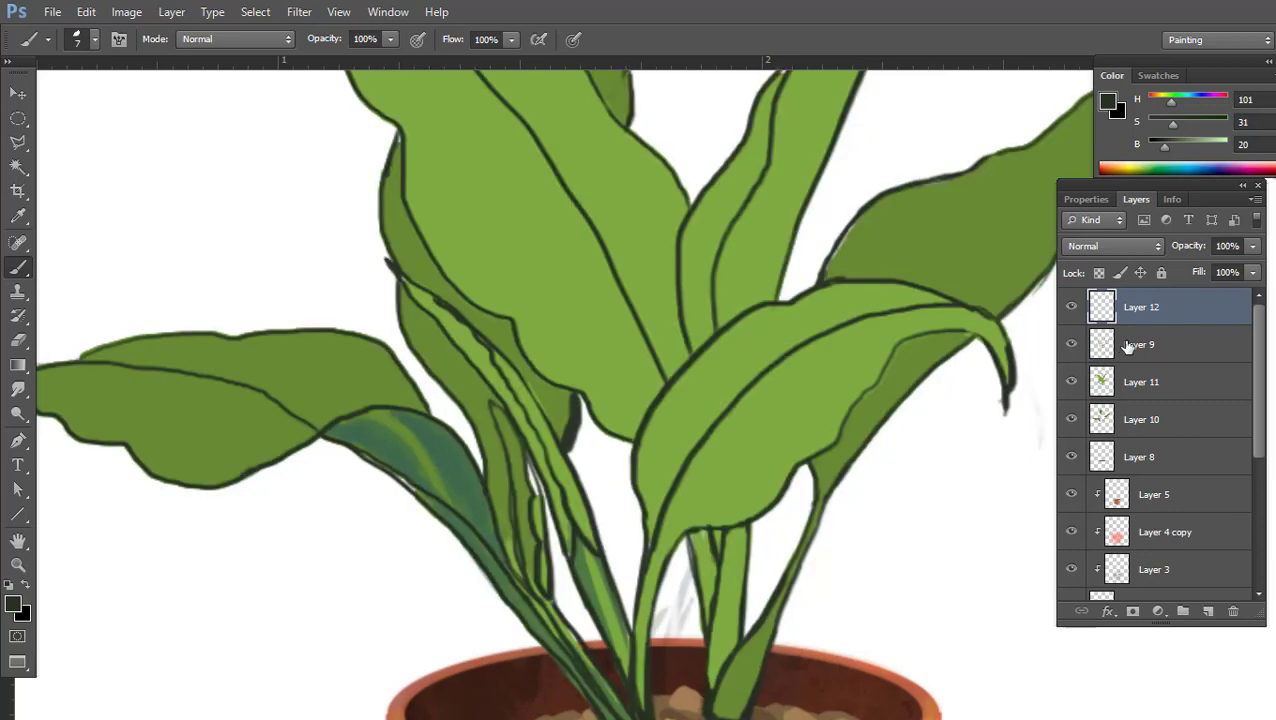
pyautogui.click(1071, 382)
pyautogui.click(1071, 382)
pyautogui.hotkey('ctrl', '[')
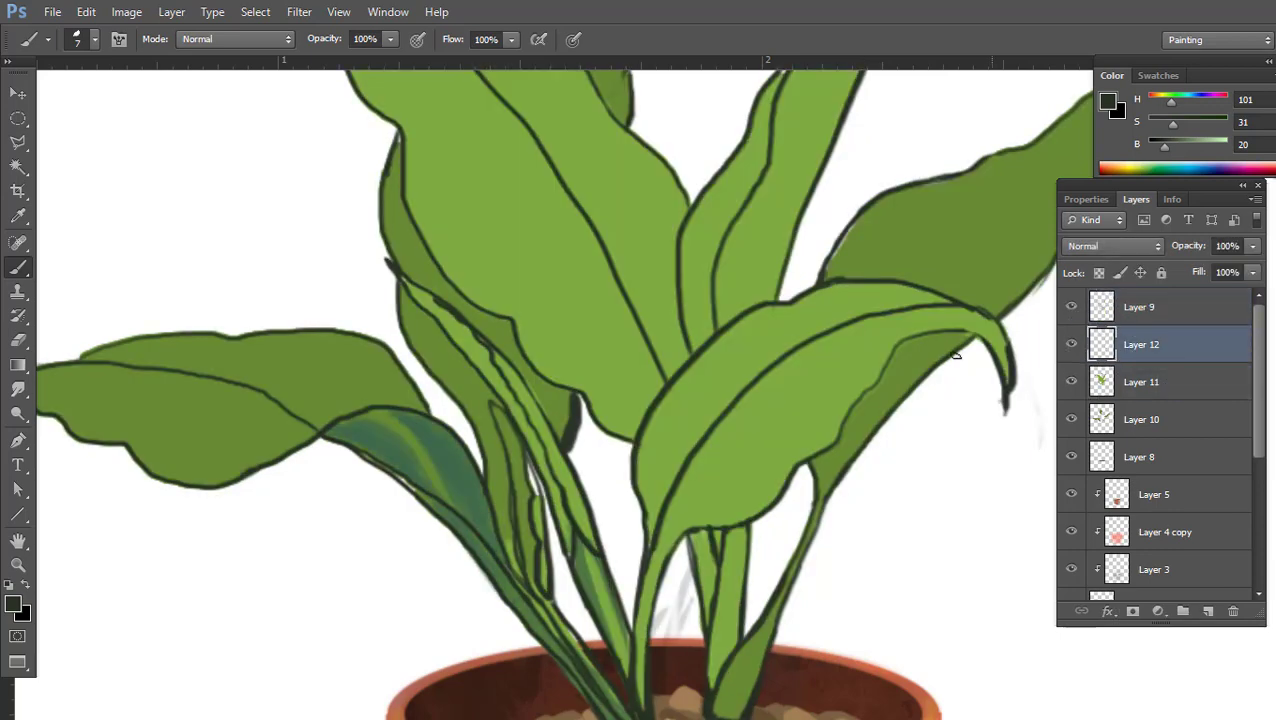
pyautogui.scroll(1, 698, 410)
# Paint a soft dark teal streak on the central leaf at 20% opacity
pyautogui.keyDown('alt'); pyautogui.click(436, 468); pyautogui.keyUp('alt')
pyautogui.moveTo(711, 422); pyautogui.dragTo(716, 352)
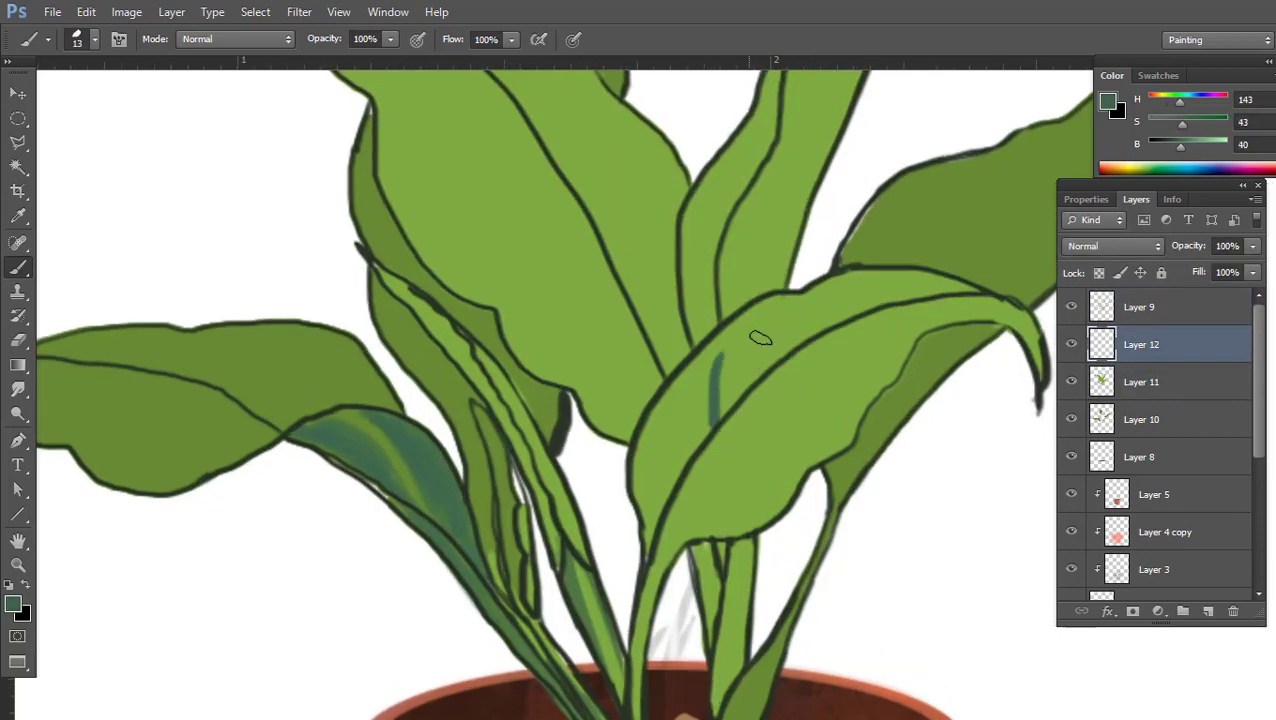
pyautogui.click(1188, 148)
pyautogui.keyDown('alt'); pyautogui.click(708, 385); pyautogui.keyUp('alt')
pyautogui.moveTo(706, 440); pyautogui.dragTo(712, 360)
pyautogui.press('2')
pyautogui.keyDown('alt'); pyautogui.click(709, 370); pyautogui.keyUp('alt')
pyautogui.moveTo(704, 435); pyautogui.dragTo(714, 362)
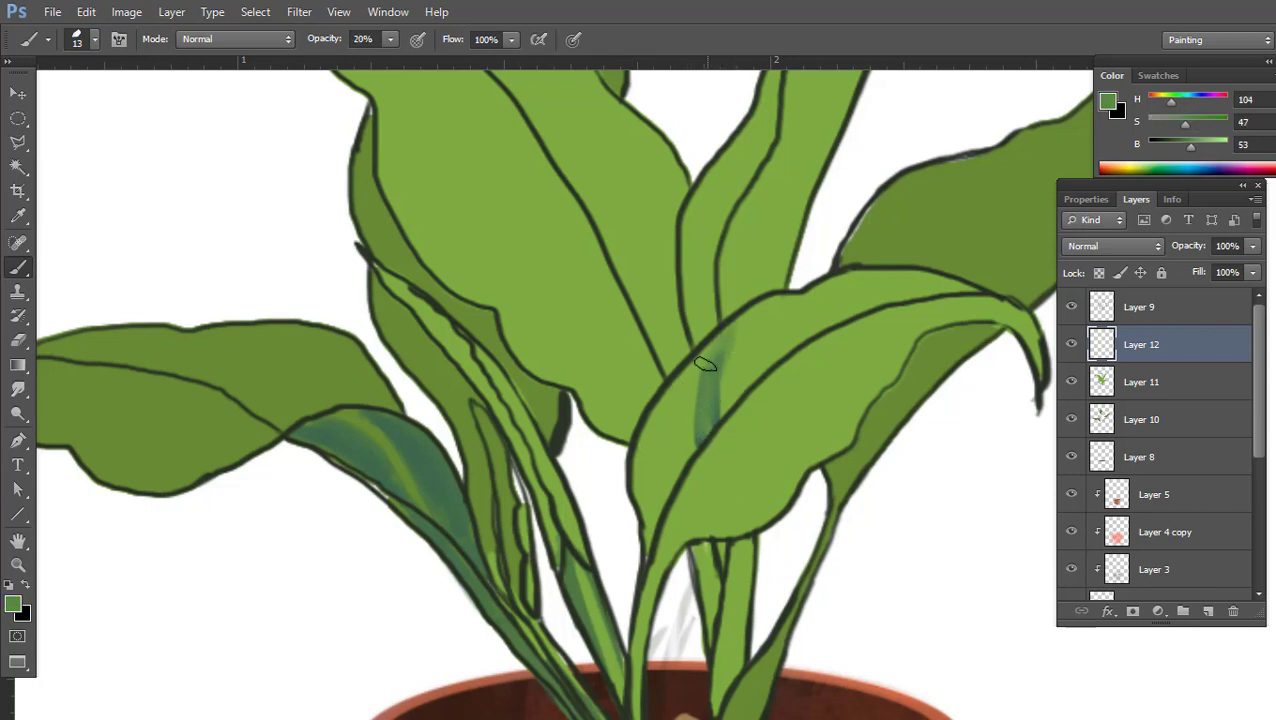
# Add darker shading streaks down the central leaf's left side and upper edge
pyautogui.moveTo(684, 460)
pyautogui.mouseDown()
pyautogui.moveTo(678, 379)
pyautogui.moveTo(662, 480)
pyautogui.mouseUp()
pyautogui.moveTo(668, 406); pyautogui.dragTo(634, 522)
pyautogui.moveTo(778, 315); pyautogui.dragTo(748, 378)
pyautogui.moveTo(795, 285); pyautogui.dragTo(775, 356)
pyautogui.moveTo(850, 275)
pyautogui.mouseDown()
pyautogui.moveTo(805, 338)
pyautogui.moveTo(870, 305)
pyautogui.mouseUp()
pyautogui.moveTo(935, 275); pyautogui.dragTo(900, 300)
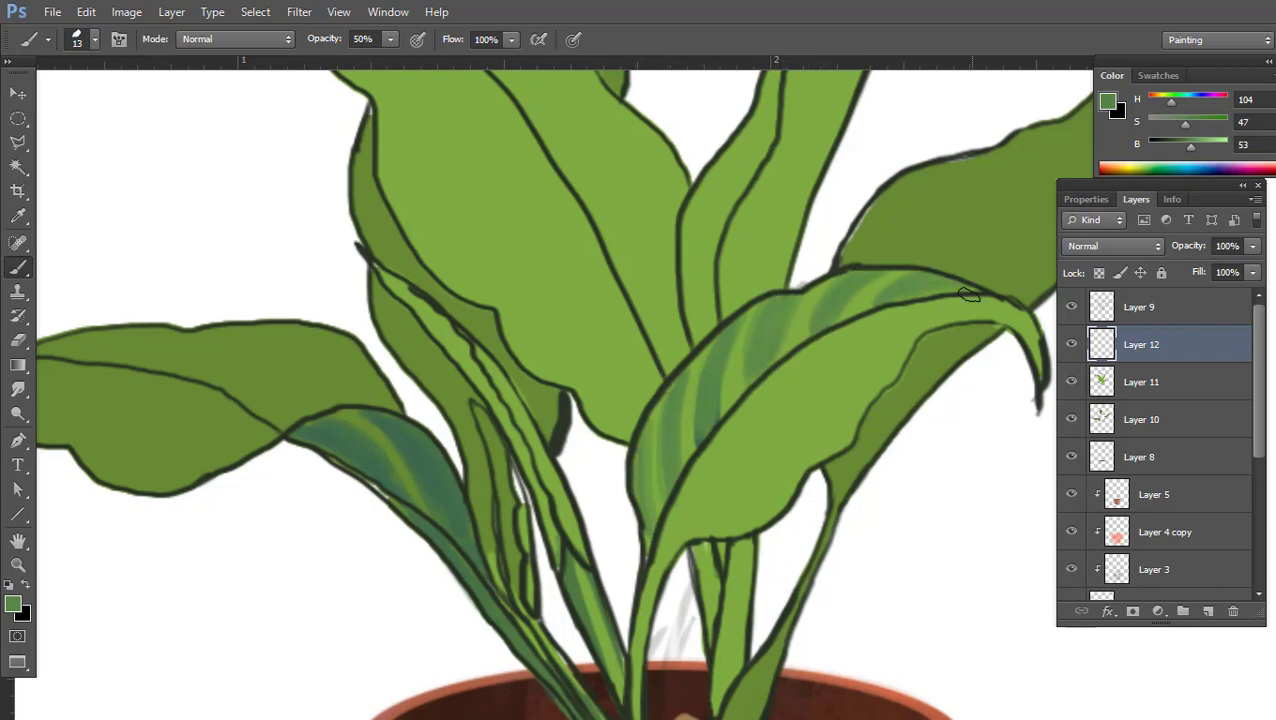
# Paint light green highlight strokes along the leaf edge and down the central leaf
pyautogui.keyDown('alt'); pyautogui.click(880, 320); pyautogui.keyUp('alt')
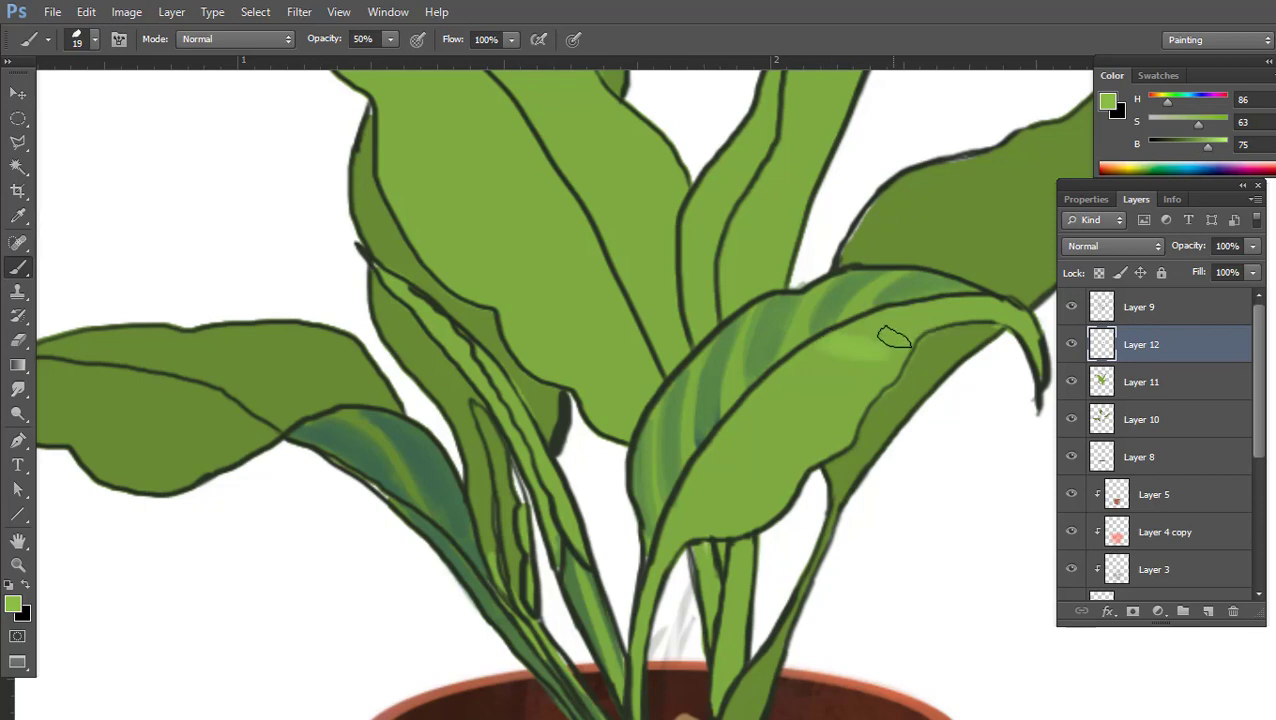
pyautogui.moveTo(893, 338); pyautogui.dragTo(850, 304)
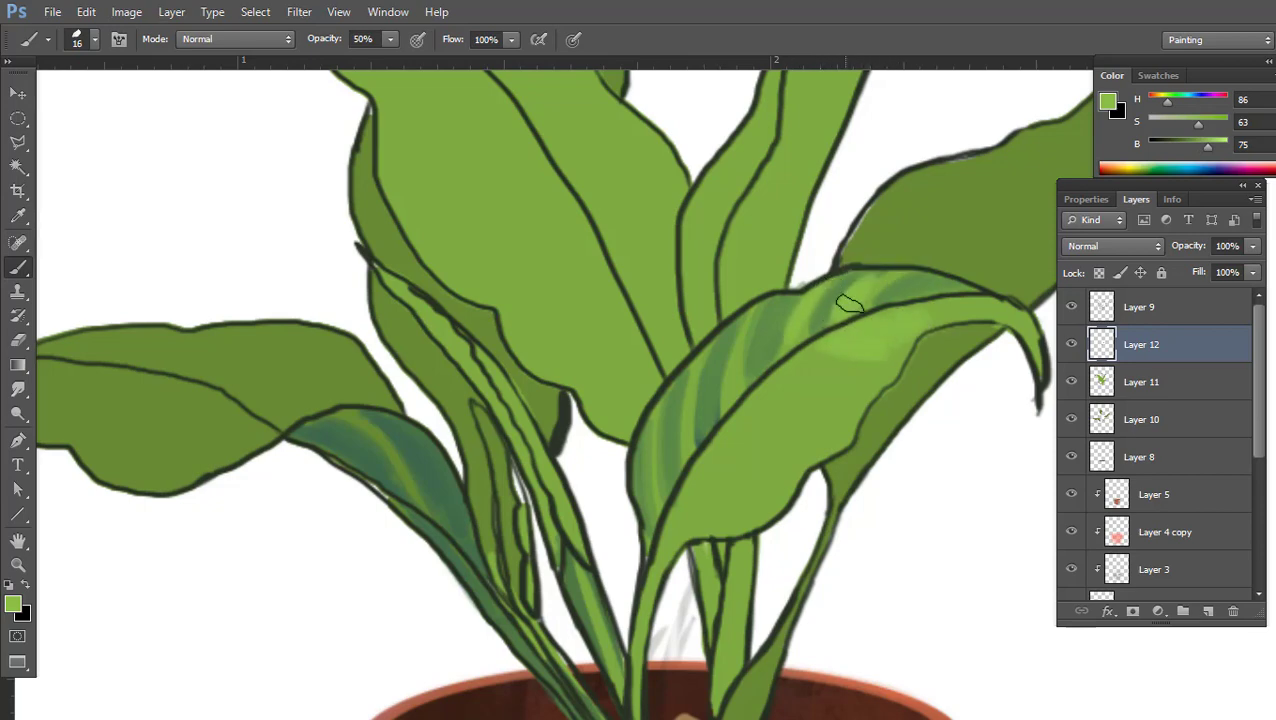
pyautogui.moveTo(758, 323)
pyautogui.mouseDown()
pyautogui.moveTo(684, 427)
pyautogui.moveTo(655, 433)
pyautogui.moveTo(645, 472)
pyautogui.mouseUp()
pyautogui.scroll(-2, 763, 345)
# Darken the lower-left leaf's shading with a dark blue-green
pyautogui.keyDown('alt'); pyautogui.click(473, 405); pyautogui.keyUp('alt')
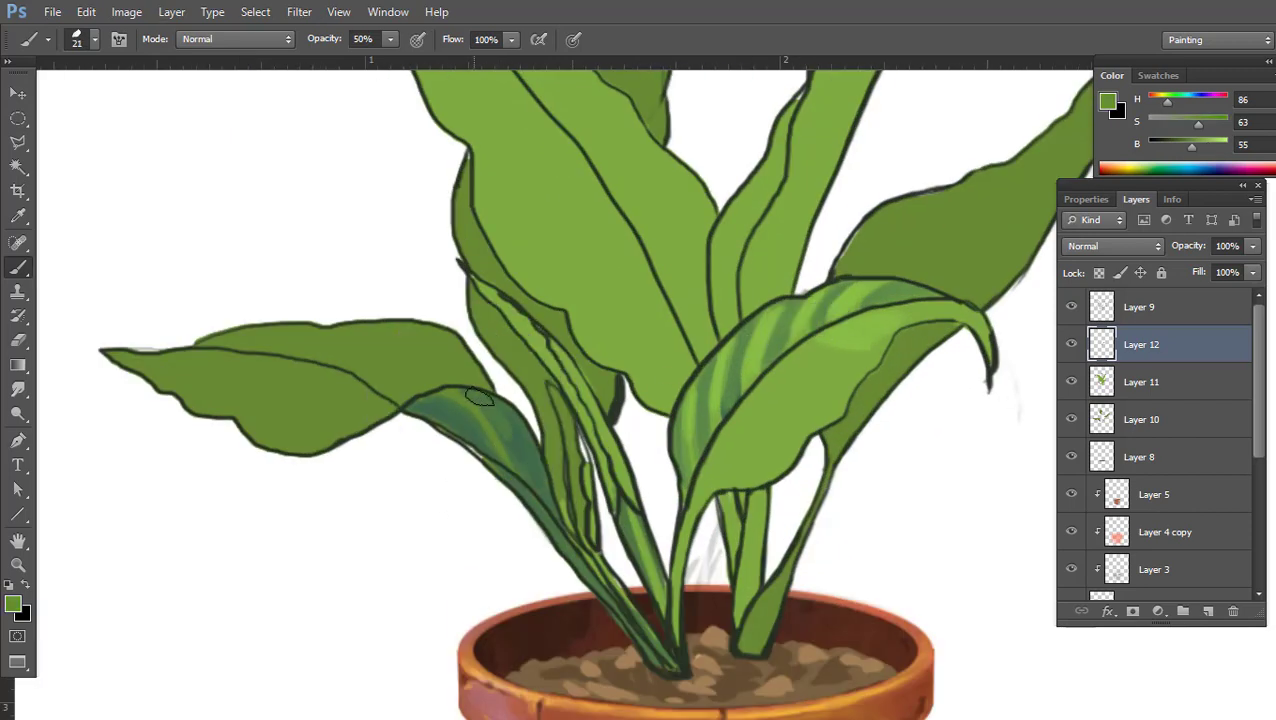
pyautogui.keyDown('alt'); pyautogui.click(458, 430); pyautogui.keyUp('alt')
pyautogui.moveTo(430, 400); pyautogui.dragTo(516, 461)
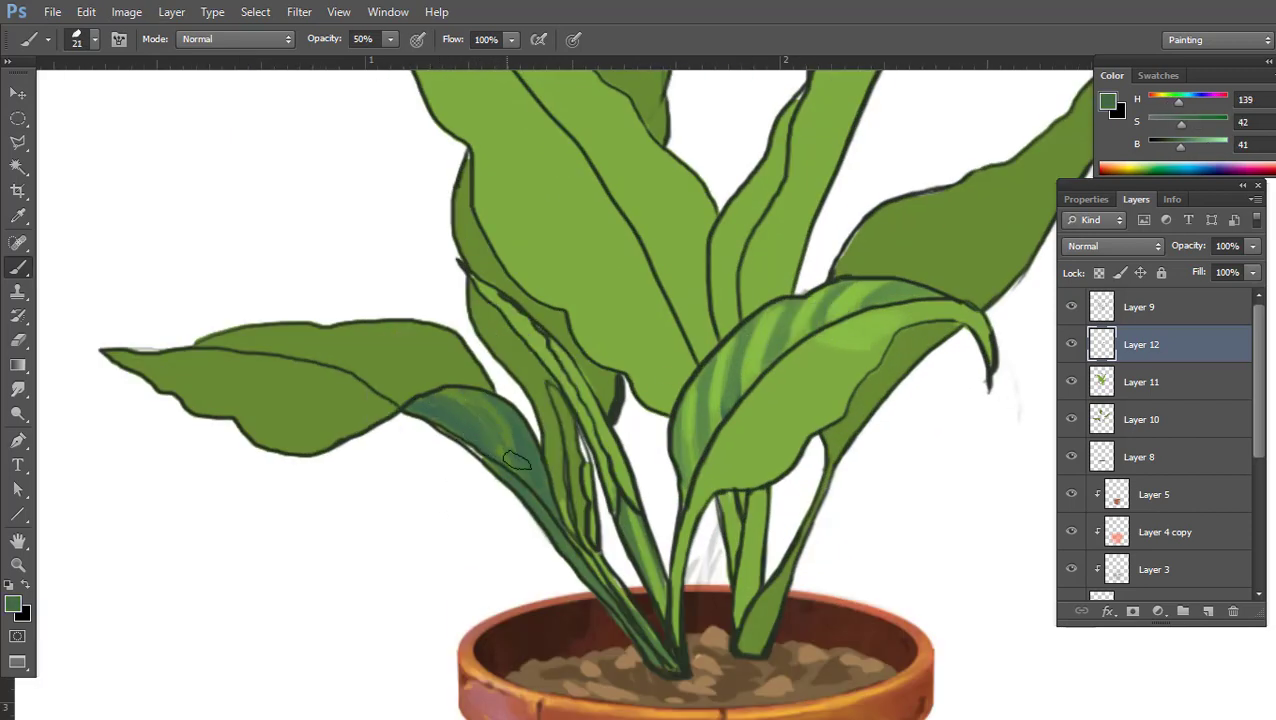
pyautogui.keyDown('alt'); pyautogui.click(467, 396); pyautogui.keyUp('alt')
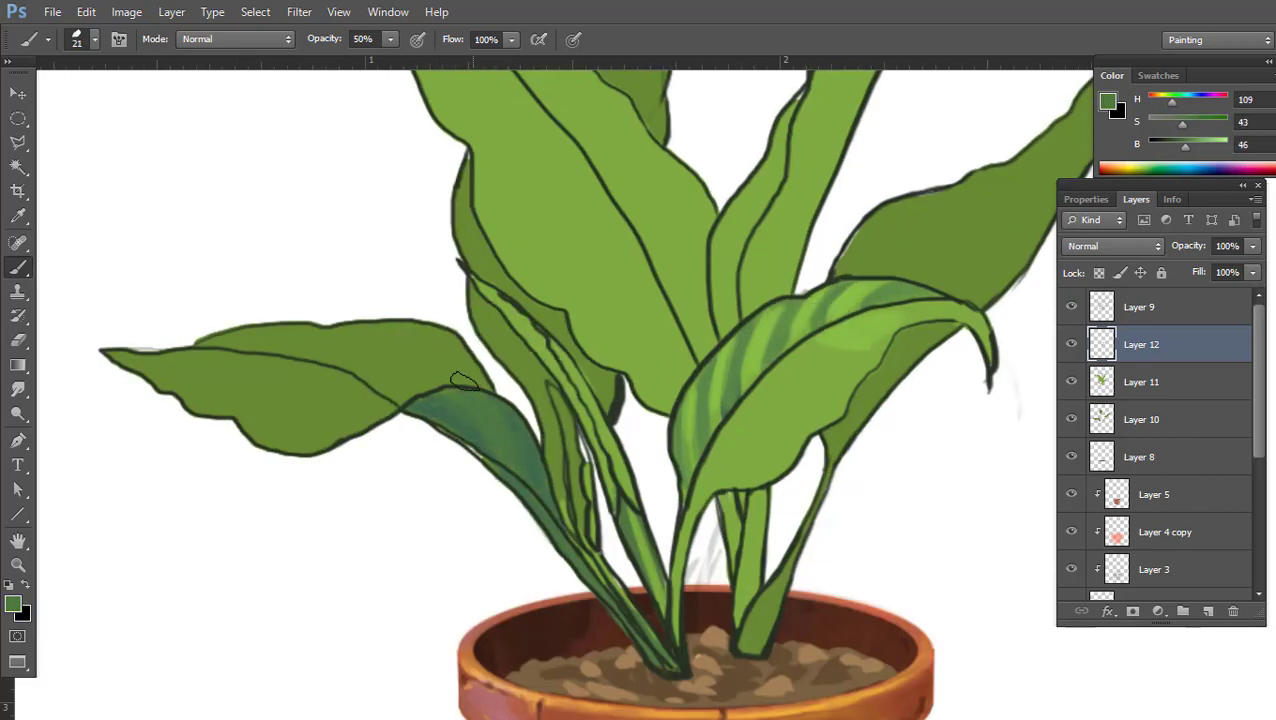
pyautogui.keyDown('alt'); pyautogui.click(479, 406); pyautogui.keyUp('alt')
pyautogui.scroll(-5, 530, 473)
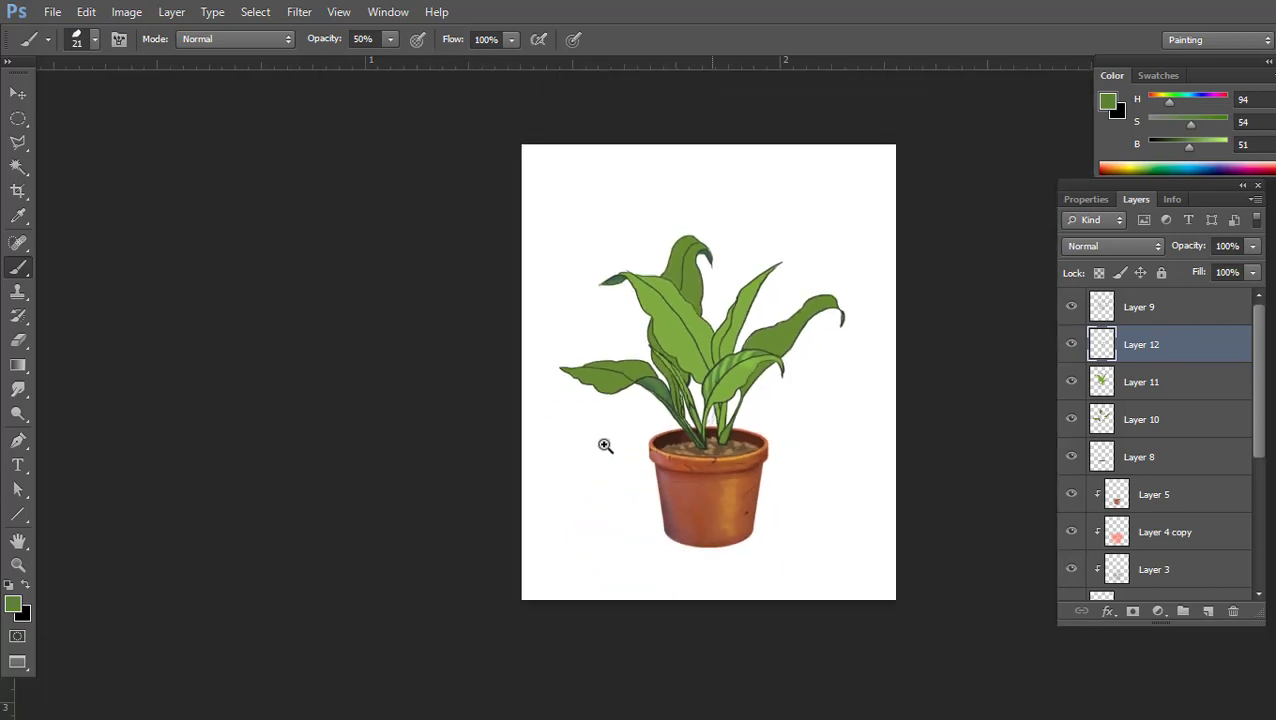
pyautogui.scroll(6, 604, 447)
# Add more dark streaks and a darker green stroke across the central leaf
pyautogui.moveTo(760, 319); pyautogui.dragTo(723, 447)
pyautogui.moveTo(705, 400)
pyautogui.mouseDown()
pyautogui.moveTo(686, 465)
pyautogui.moveTo(700, 392)
pyautogui.moveTo(806, 313)
pyautogui.mouseUp()
pyautogui.scroll(-3, 735, 361)
pyautogui.scroll(1, 812, 333)
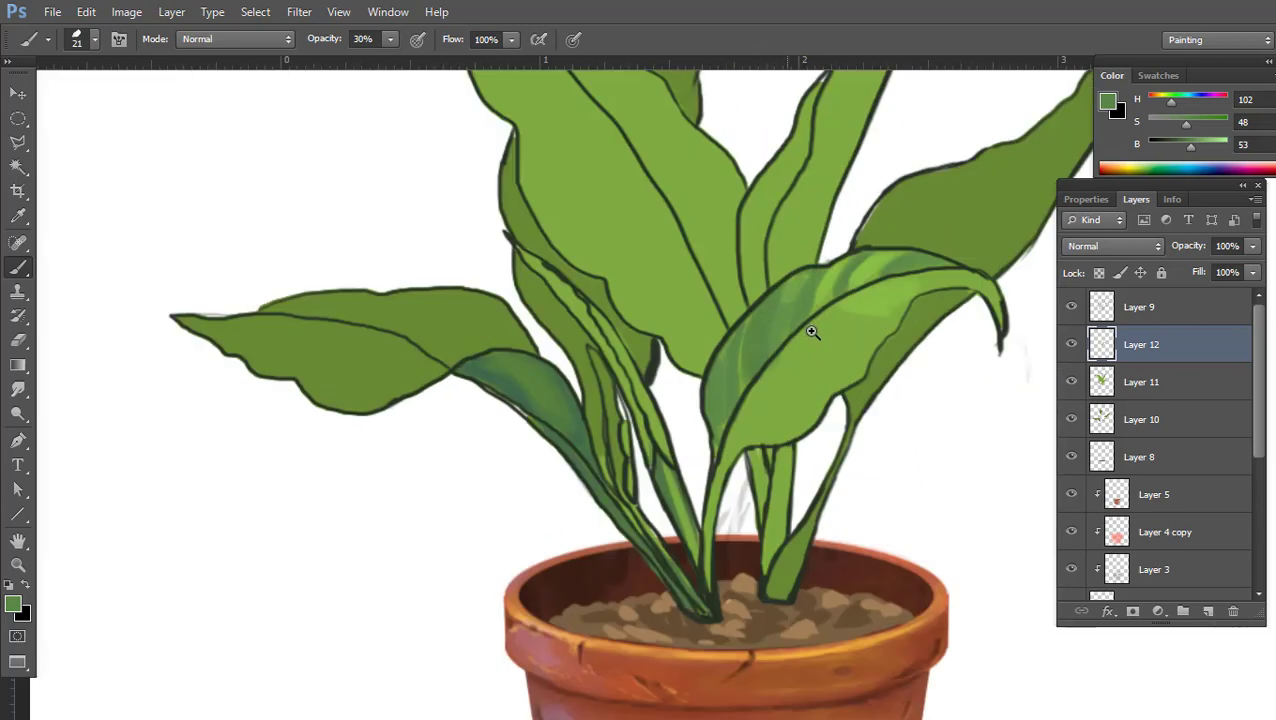
pyautogui.scroll(2, 716, 357)
pyautogui.keyDown('alt'); pyautogui.click(716, 357); pyautogui.keyUp('alt')
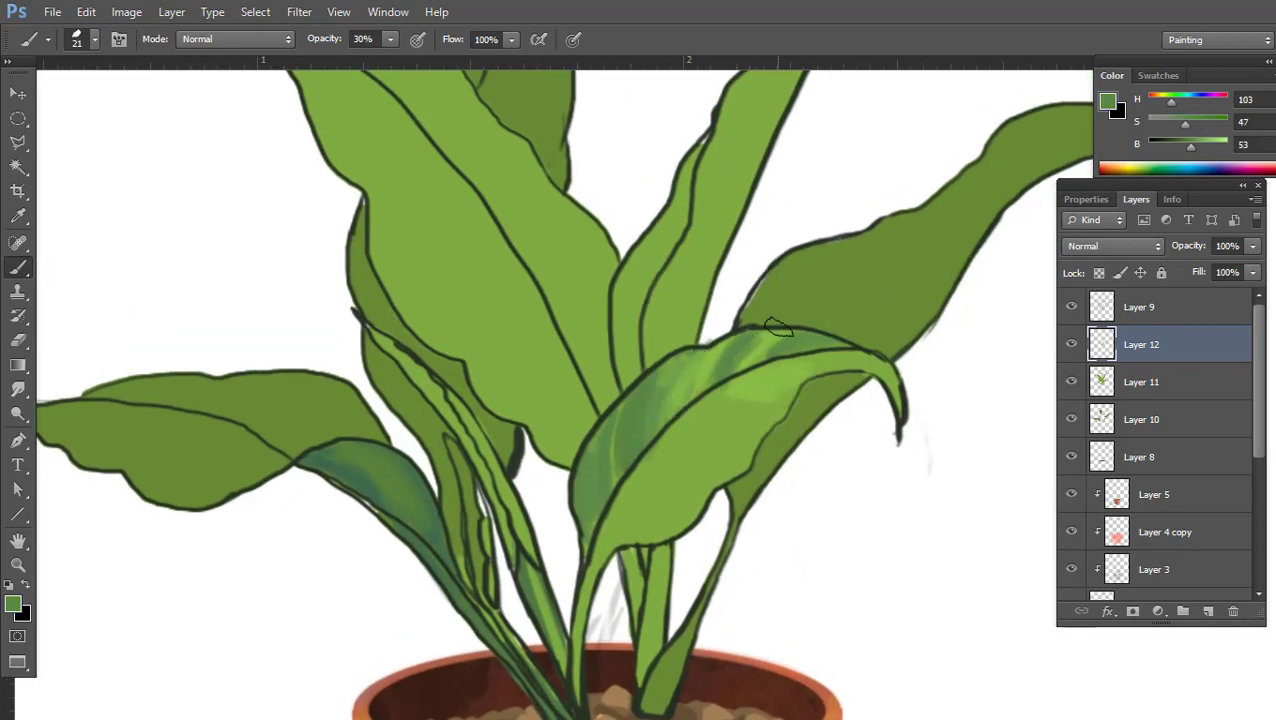
pyautogui.keyDown('alt'); pyautogui.click(750, 350); pyautogui.keyUp('alt')
pyautogui.scroll(-1, 715, 416)
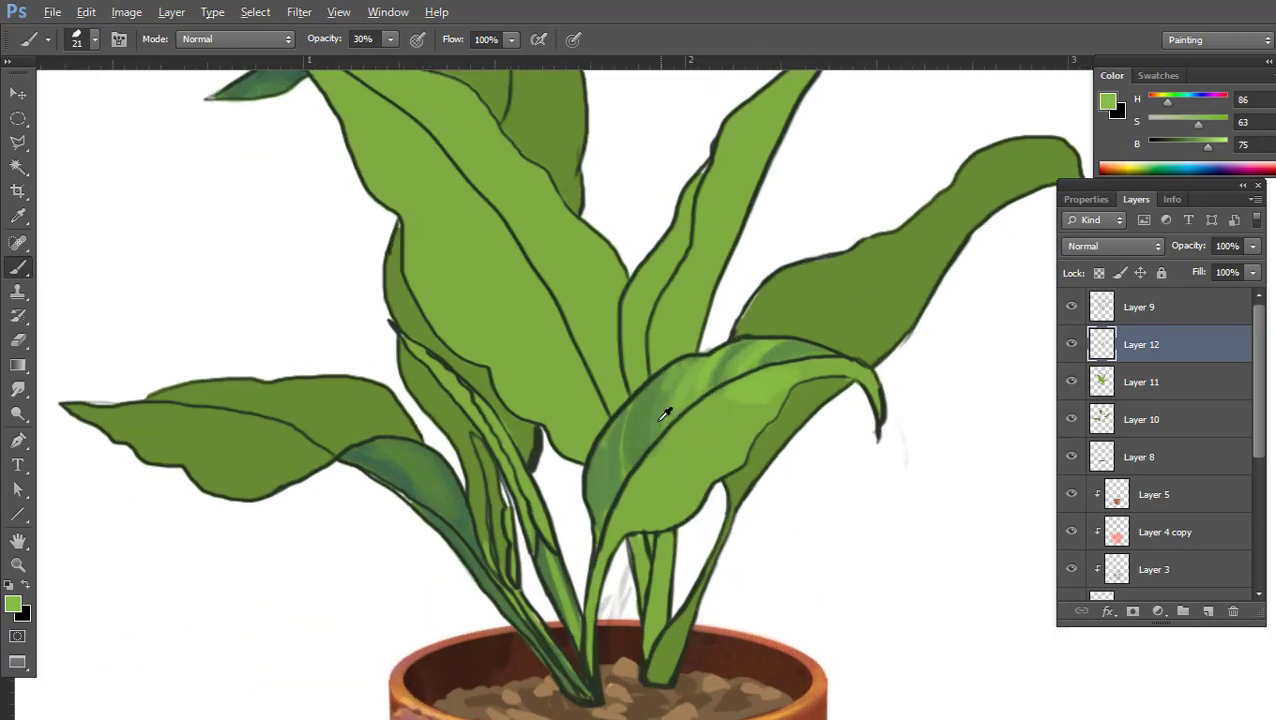
pyautogui.keyDown('alt'); pyautogui.click(664, 413); pyautogui.keyUp('alt')
pyautogui.moveTo(723, 416)
pyautogui.mouseDown()
pyautogui.moveTo(655, 456)
pyautogui.moveTo(705, 495)
pyautogui.mouseUp()
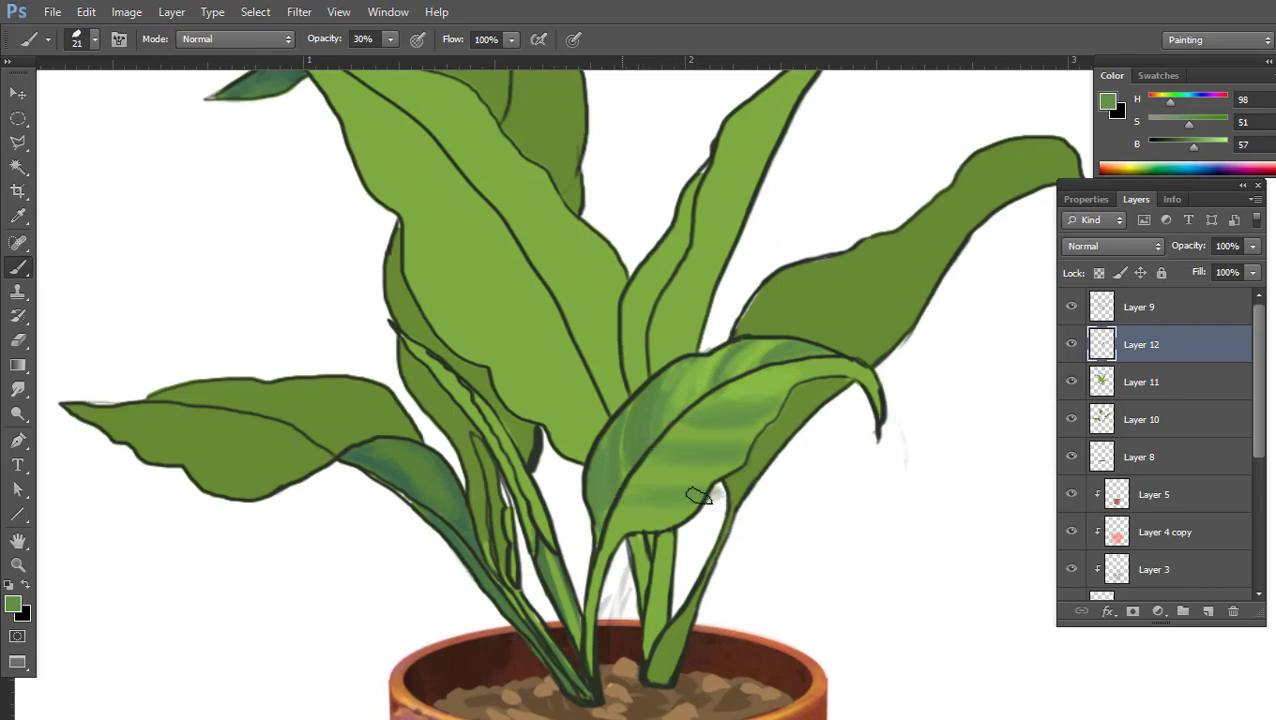
pyautogui.scroll(-5, 592, 604)
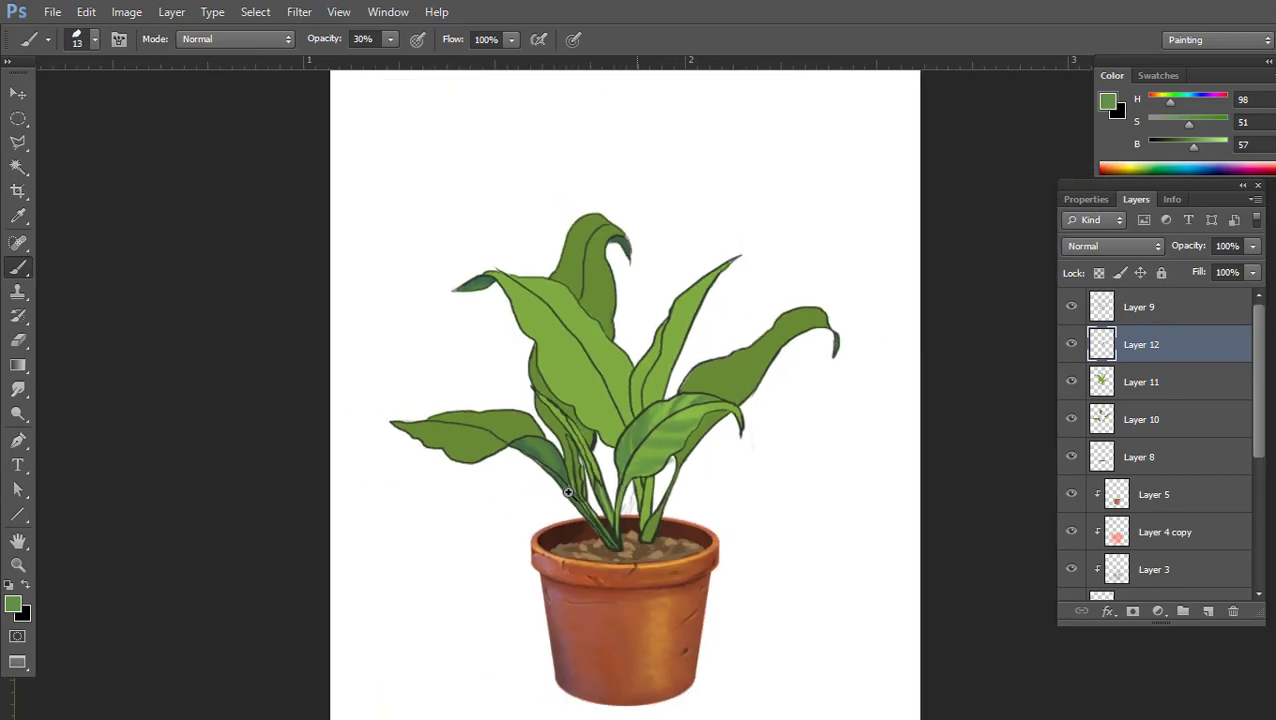
pyautogui.scroll(5, 540, 491)
# Shade the stem with dark blue-green using a size 21 brush
pyautogui.keyDown('alt'); pyautogui.click(440, 460); pyautogui.keyUp('alt')
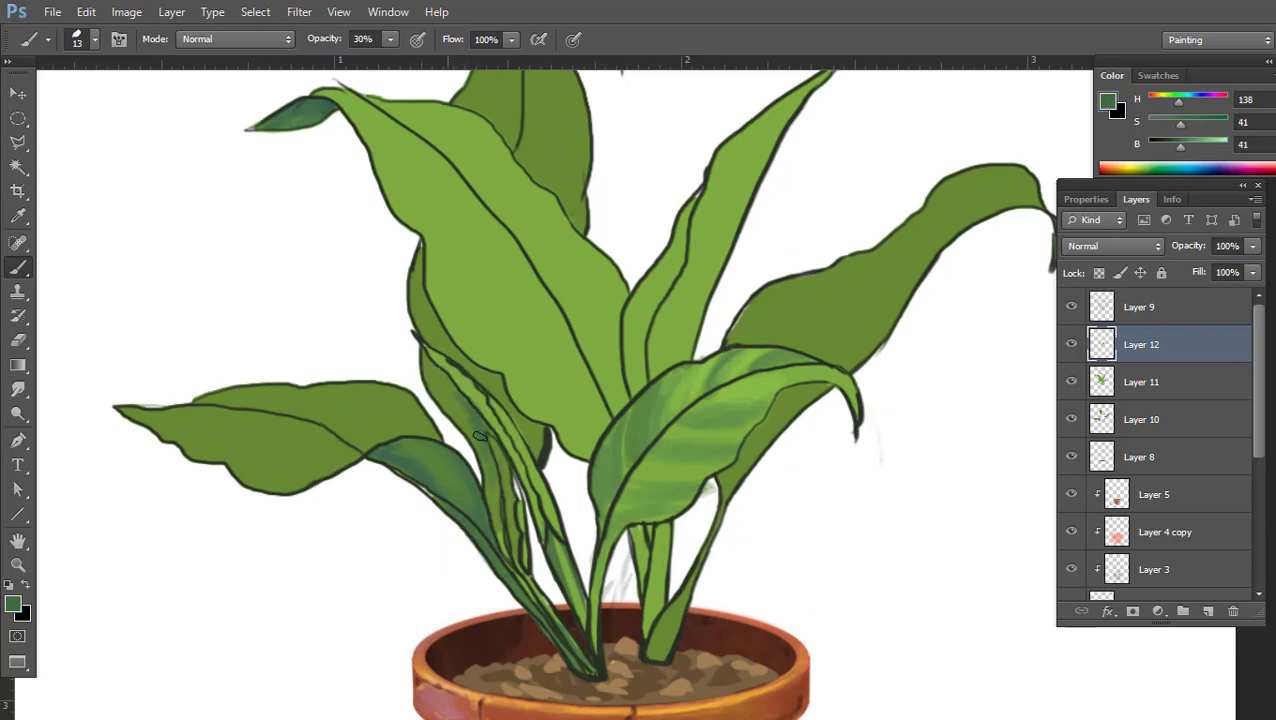
pyautogui.press(']')
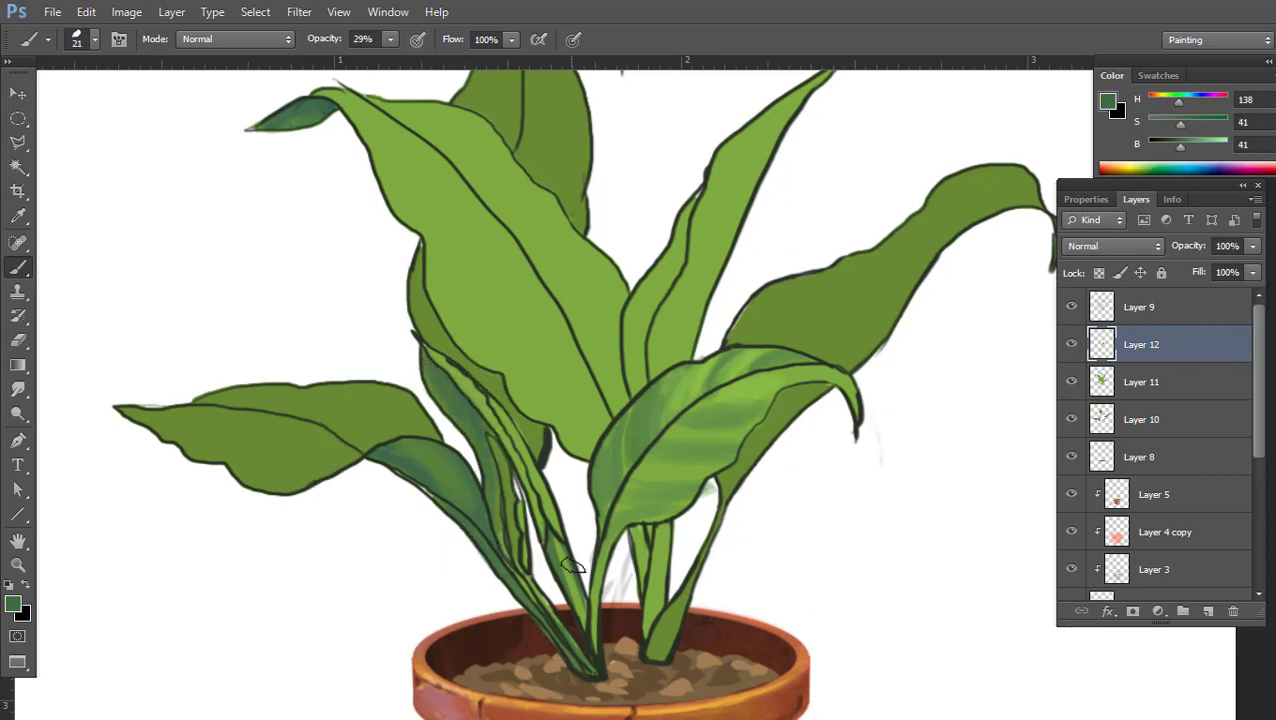
pyautogui.moveTo(648, 560); pyautogui.dragTo(650, 543)
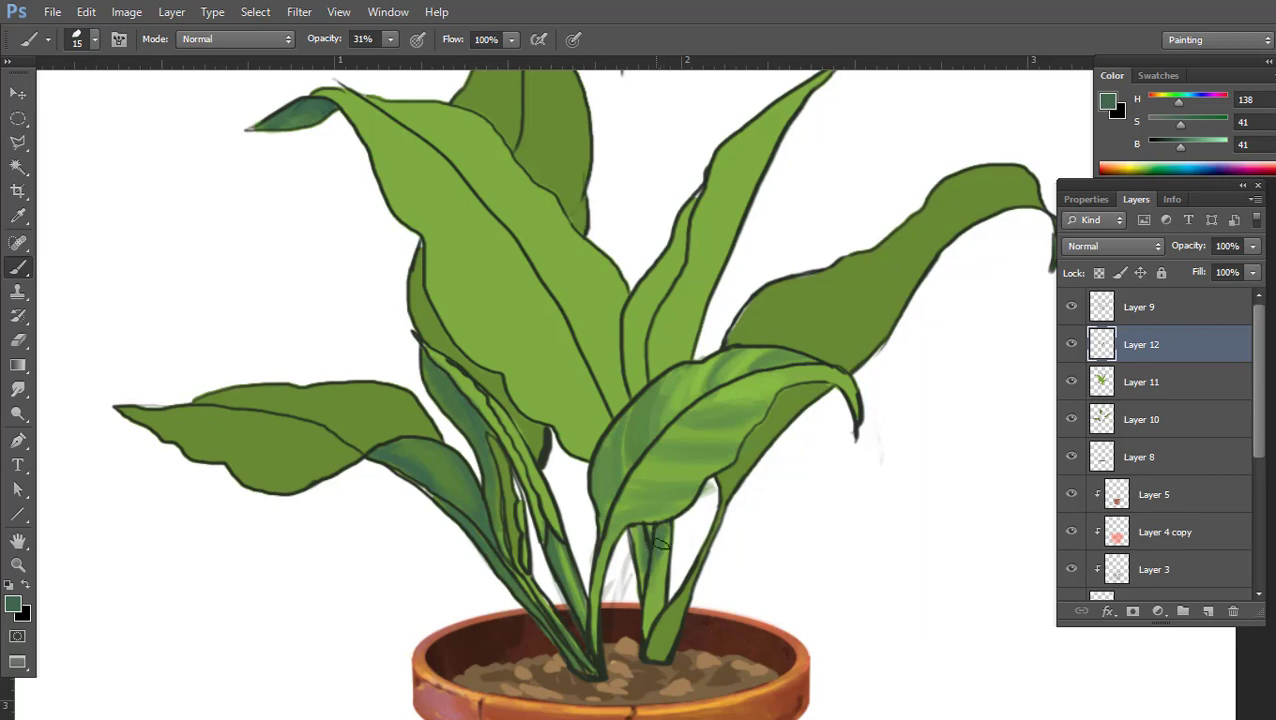
pyautogui.scroll(2, 675, 630)
# At 40% brush opacity, sample greens and paint light streaks across the left leaf
pyautogui.scroll(-4, 715, 420)
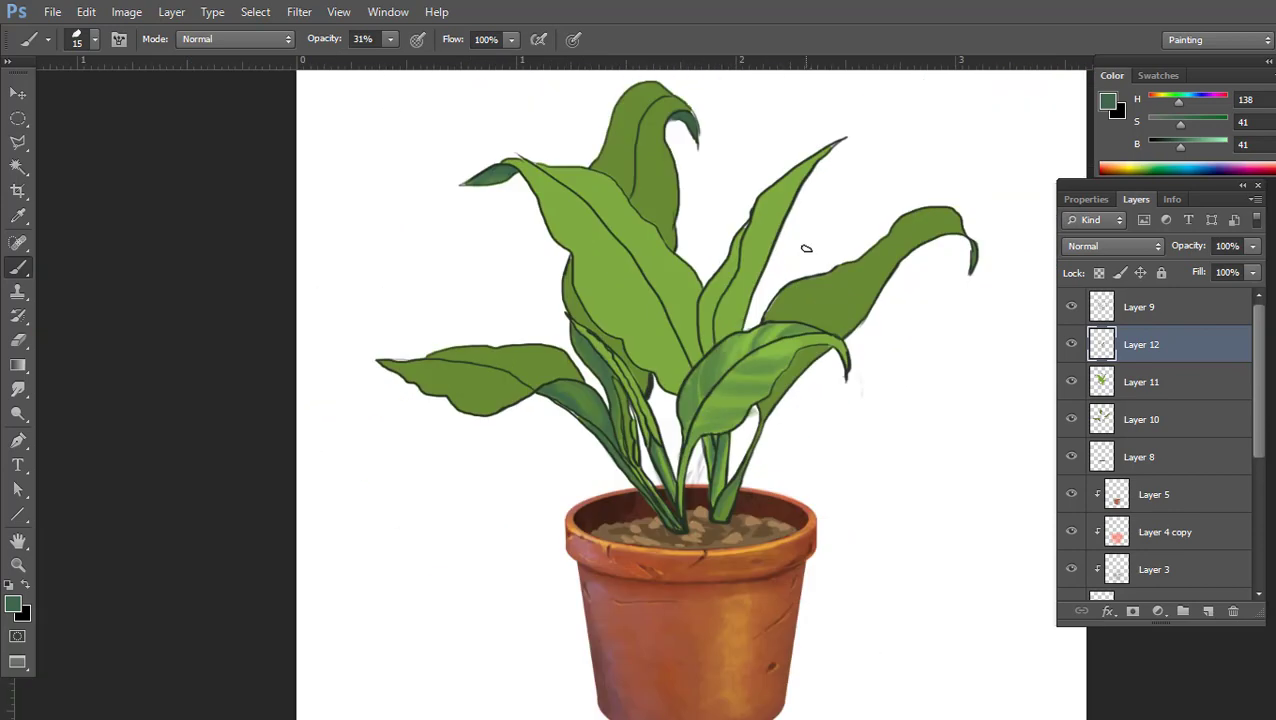
pyautogui.scroll(2, 567, 412)
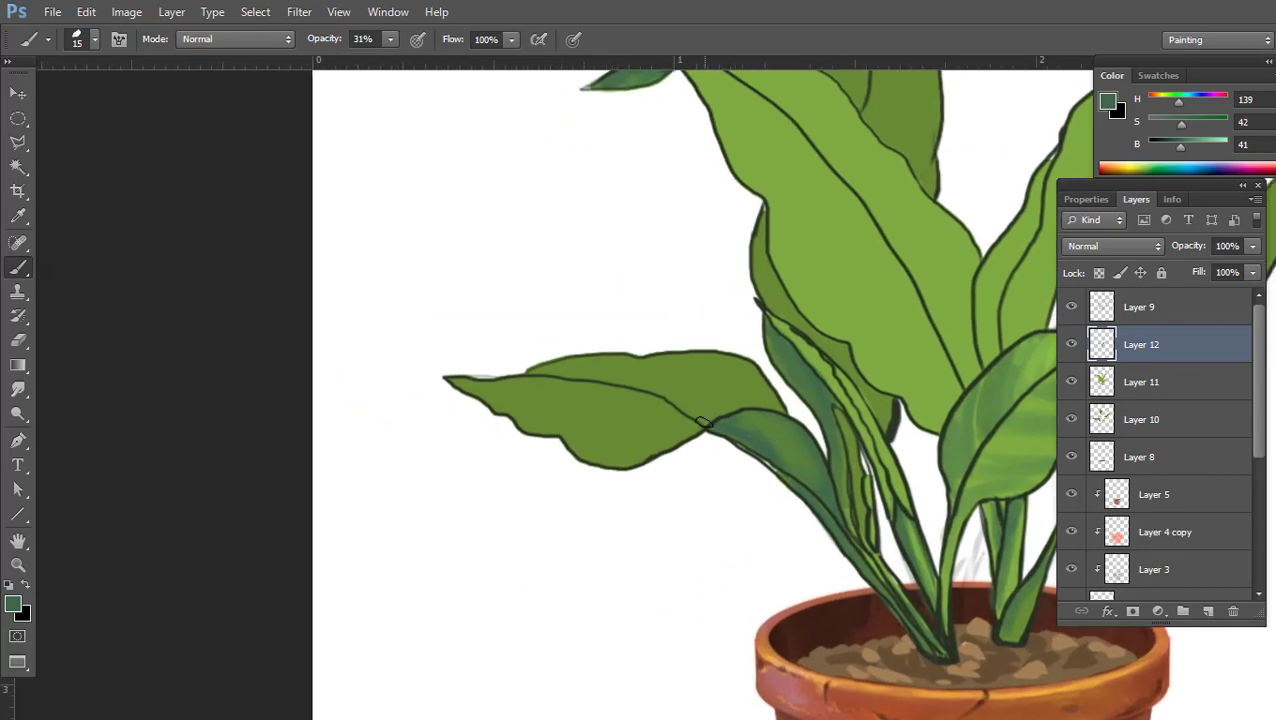
pyautogui.press('4')
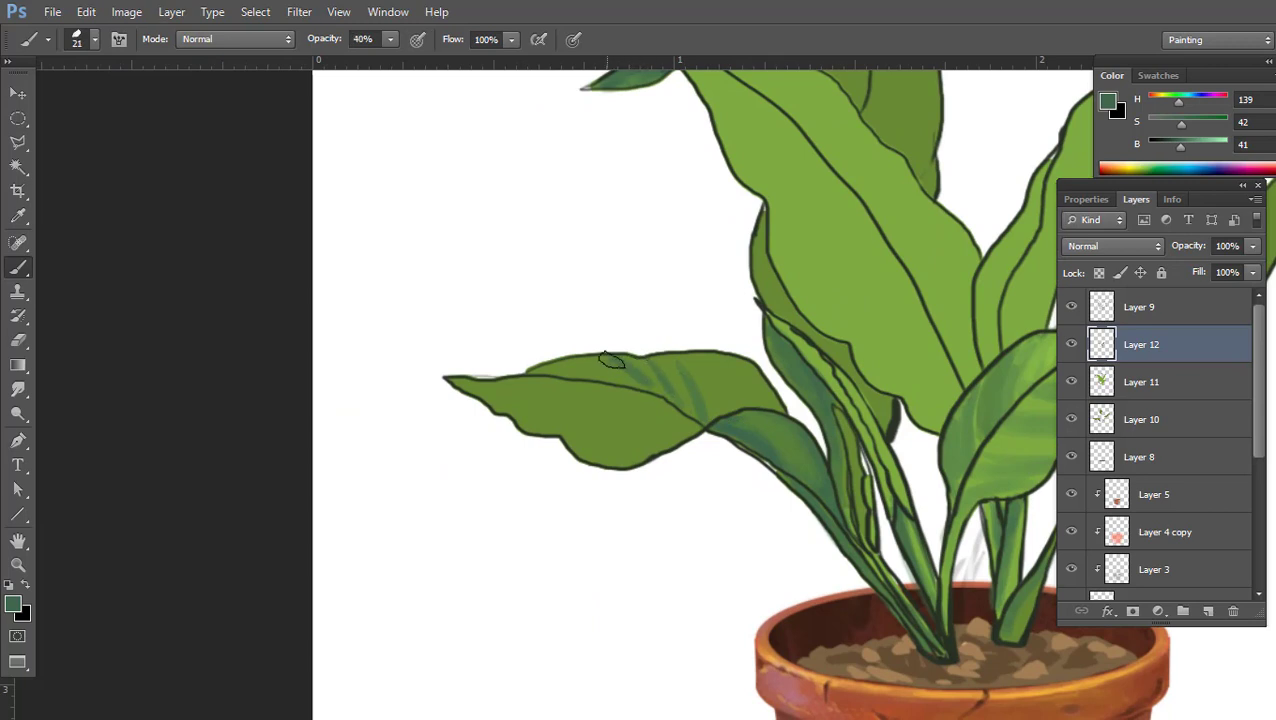
pyautogui.keyDown('alt'); pyautogui.click(560, 373); pyautogui.keyUp('alt')
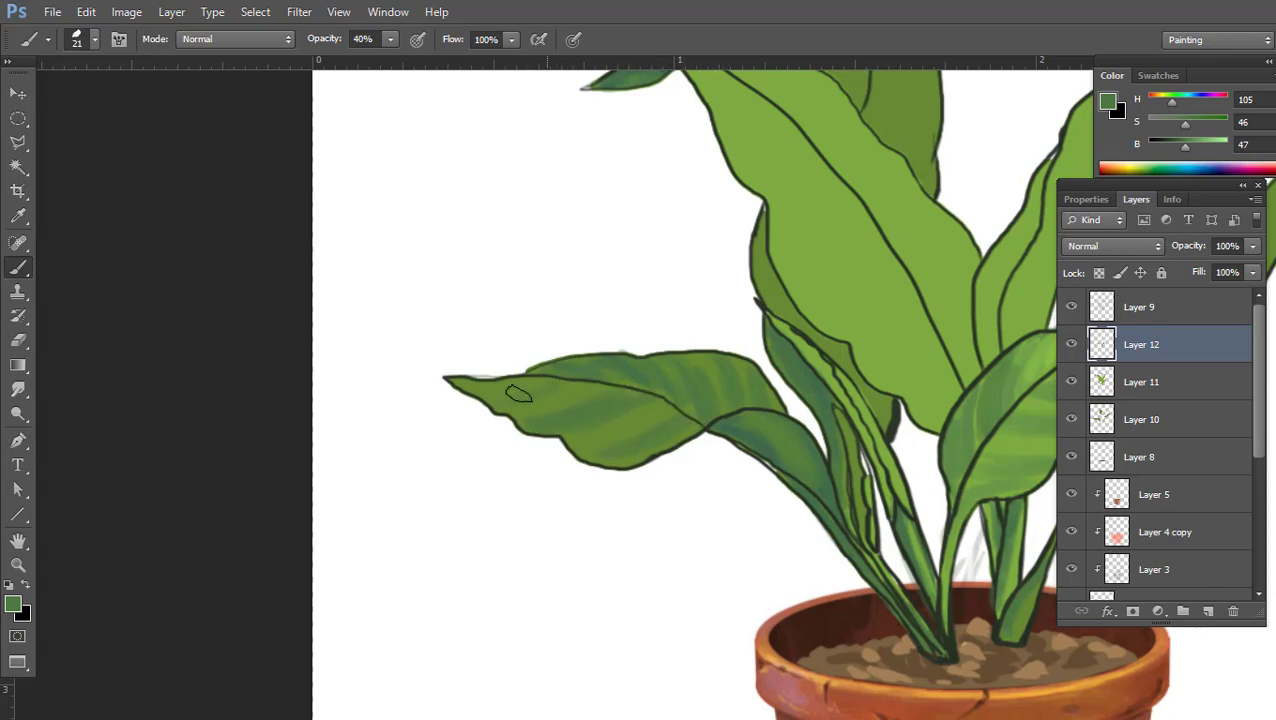
pyautogui.keyDown('alt'); pyautogui.click(630, 400); pyautogui.keyUp('alt')
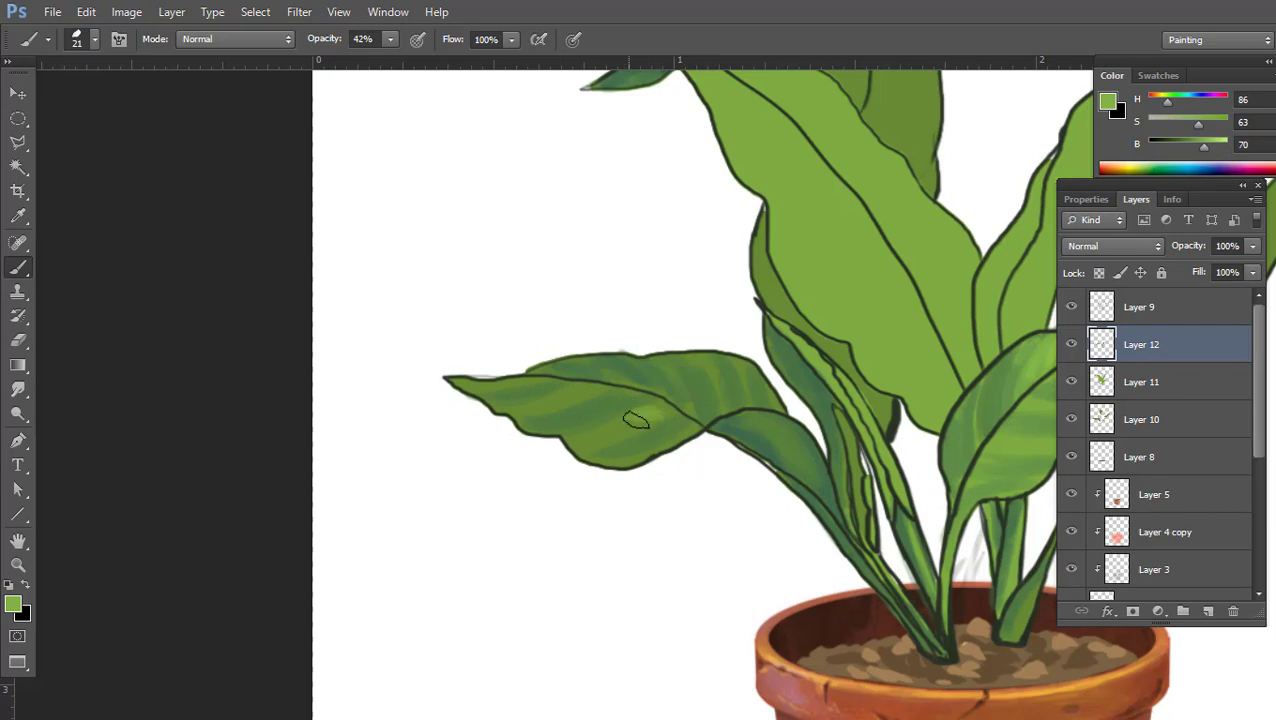
pyautogui.scroll(1, 632, 352)
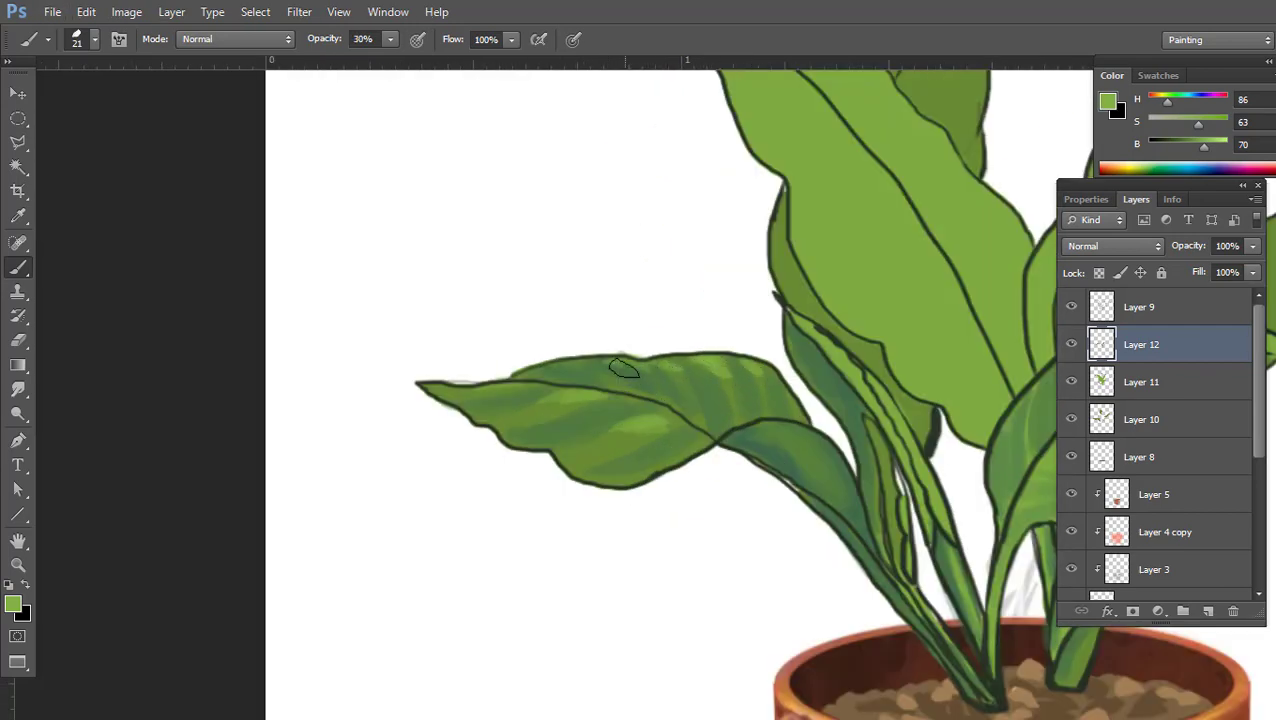
pyautogui.moveTo(623, 368); pyautogui.dragTo(662, 386)
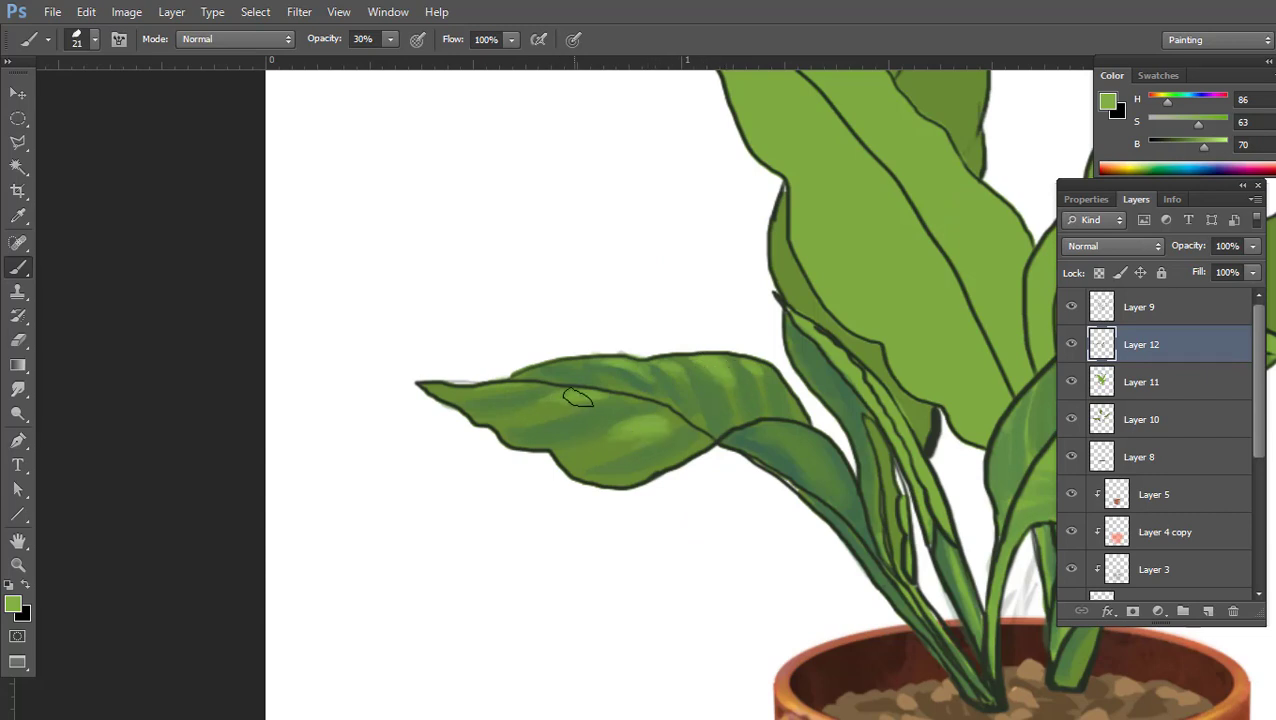
# Sample a mid green and add a faint dark stroke on the central leaf
pyautogui.keyDown('alt'); pyautogui.click(599, 413); pyautogui.keyUp('alt')
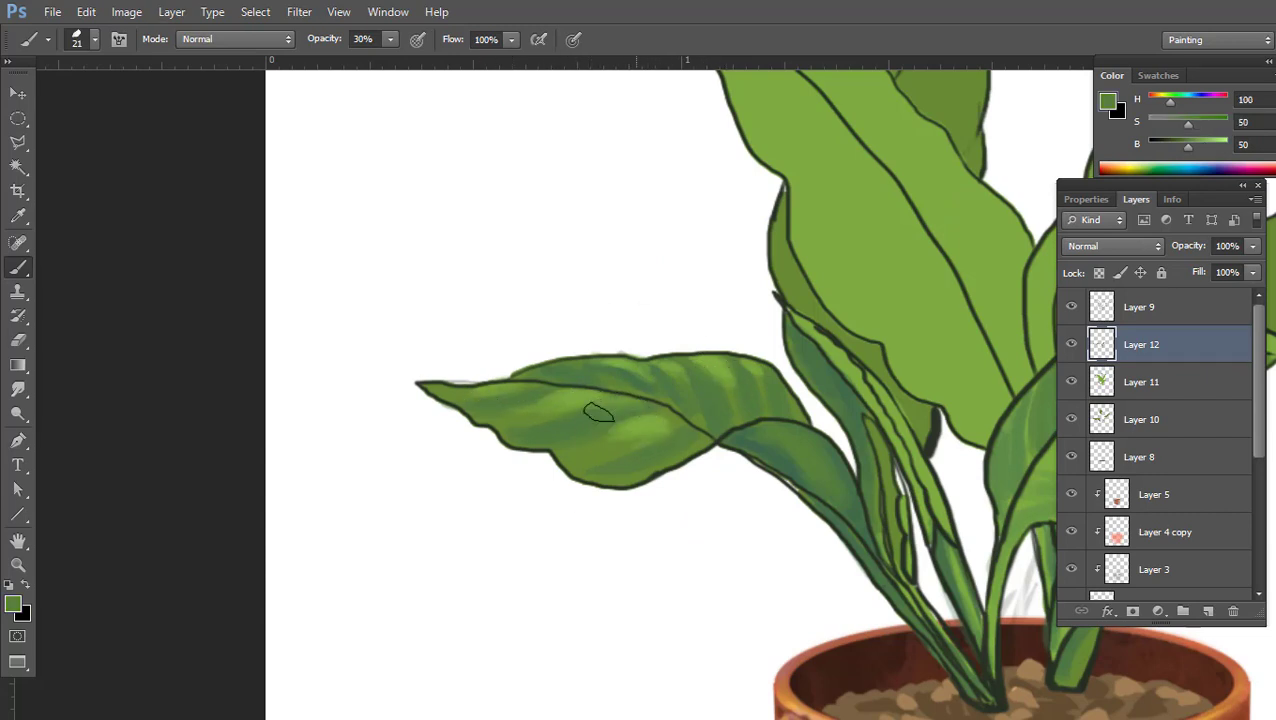
pyautogui.scroll(-5, 656, 403)
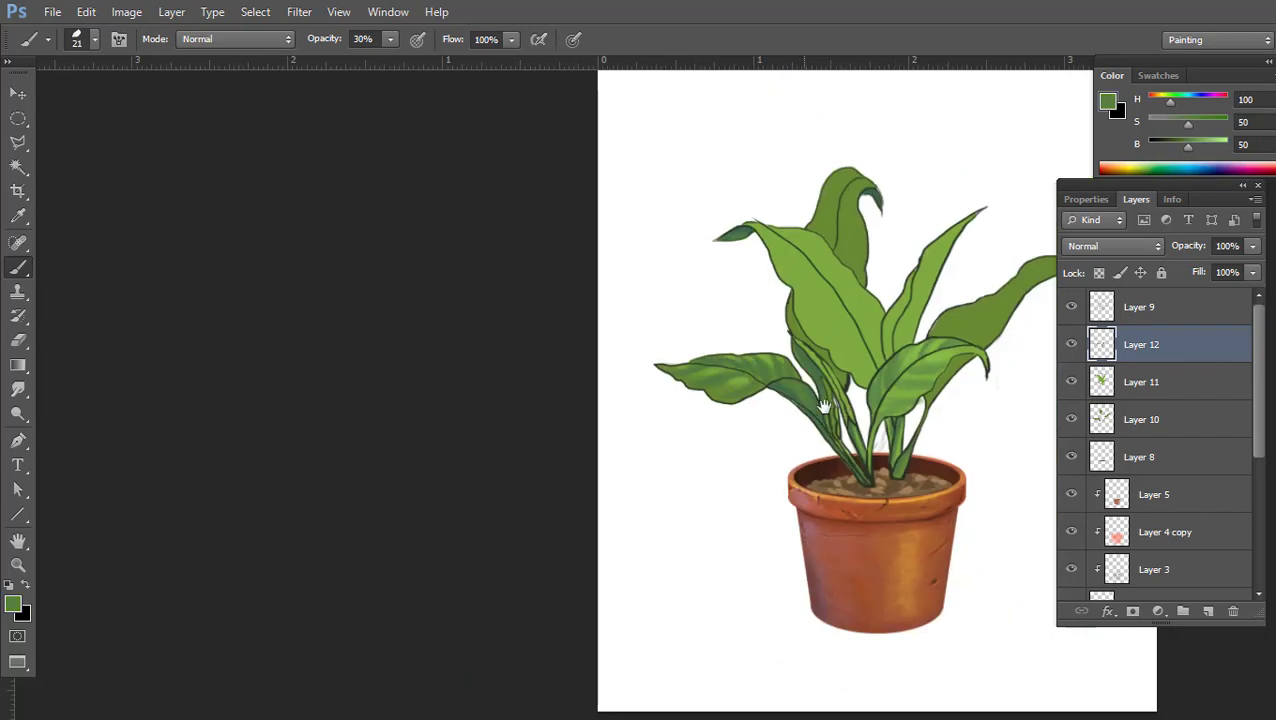
pyautogui.scroll(3, 656, 531)
pyautogui.scroll(2, 656, 531)
pyautogui.keyDown('alt'); pyautogui.click(656, 531); pyautogui.keyUp('alt')
pyautogui.moveTo(692, 538); pyautogui.dragTo(630, 540)
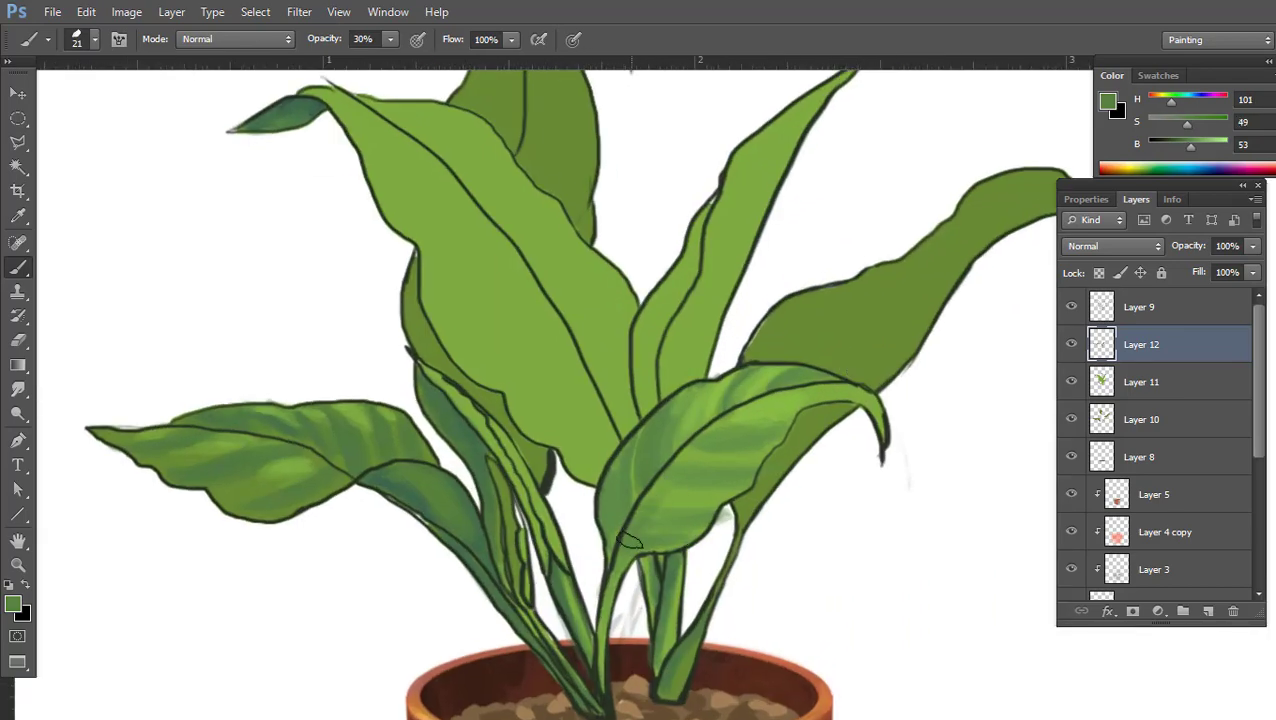
# Paint light green highlights along the central leaf and near its edge with a size 28 brush
pyautogui.scroll(-3, 775, 400)
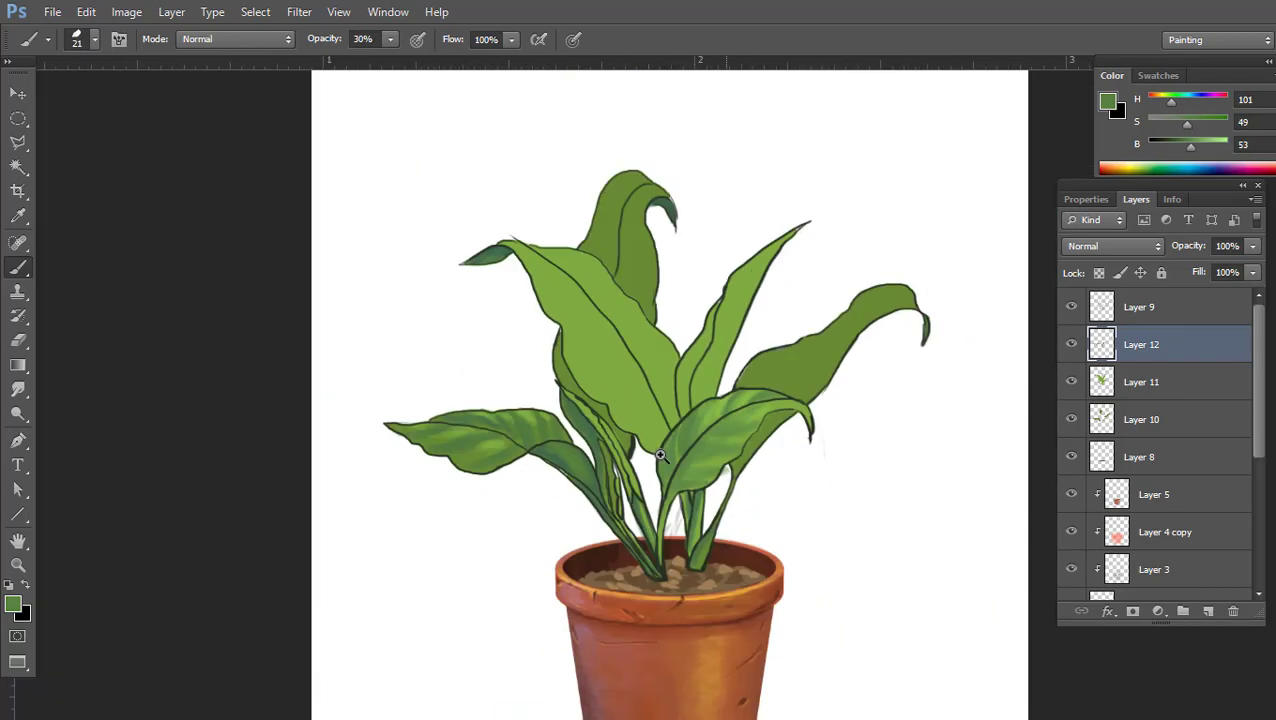
pyautogui.scroll(4, 810, 392)
pyautogui.keyDown('alt'); pyautogui.click(797, 400); pyautogui.keyUp('alt')
pyautogui.moveTo(797, 400); pyautogui.dragTo(726, 441)
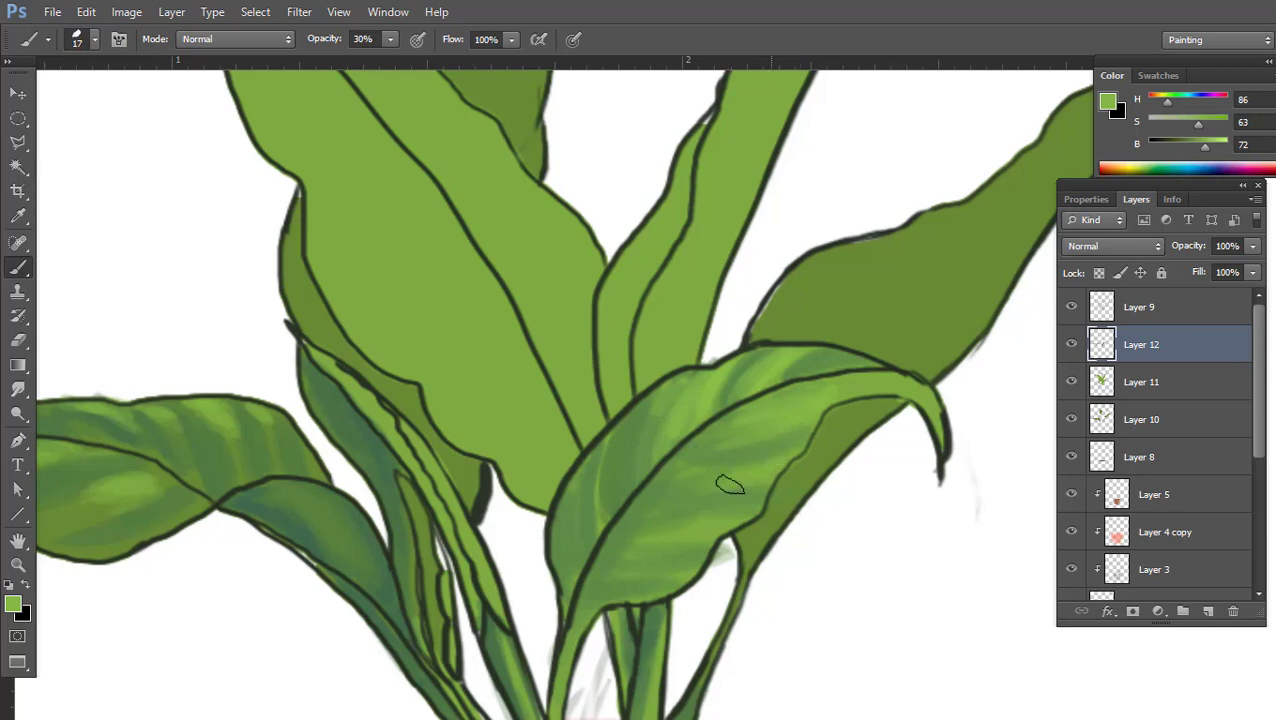
pyautogui.press(']')
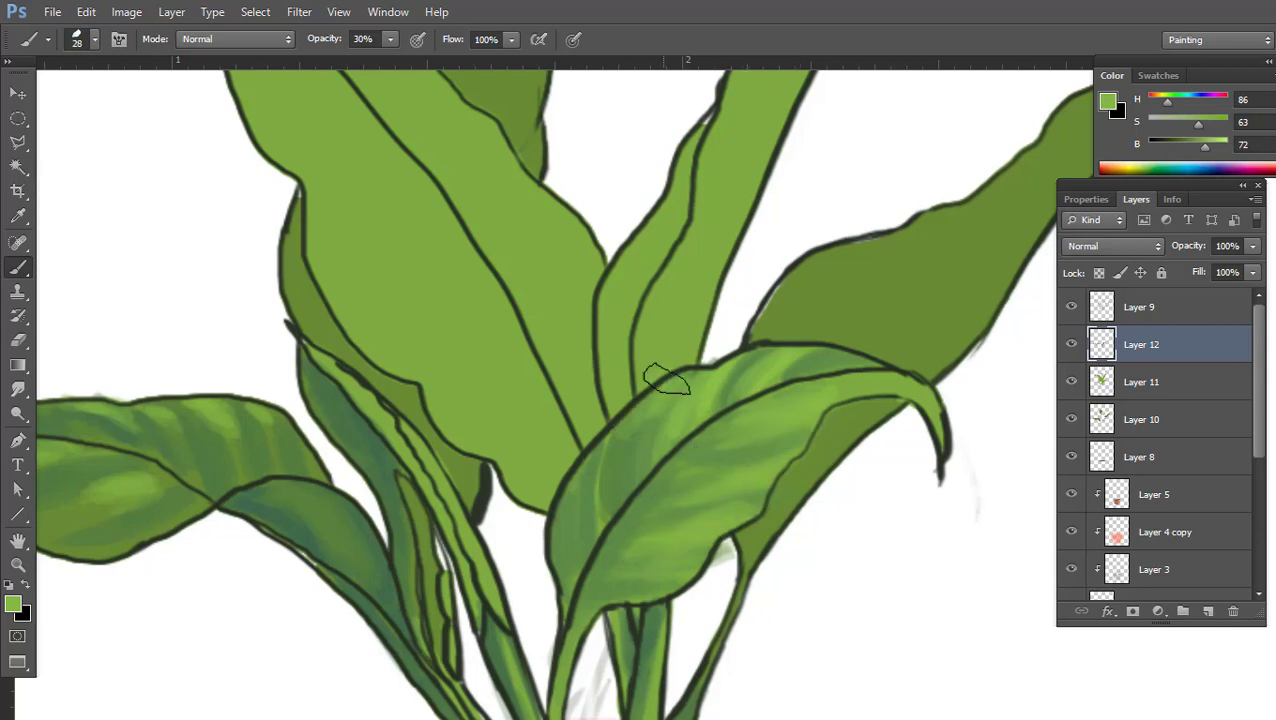
pyautogui.keyDown('alt'); pyautogui.click(621, 420); pyautogui.keyUp('alt')
pyautogui.keyDown('alt'); pyautogui.click(711, 357); pyautogui.keyUp('alt')
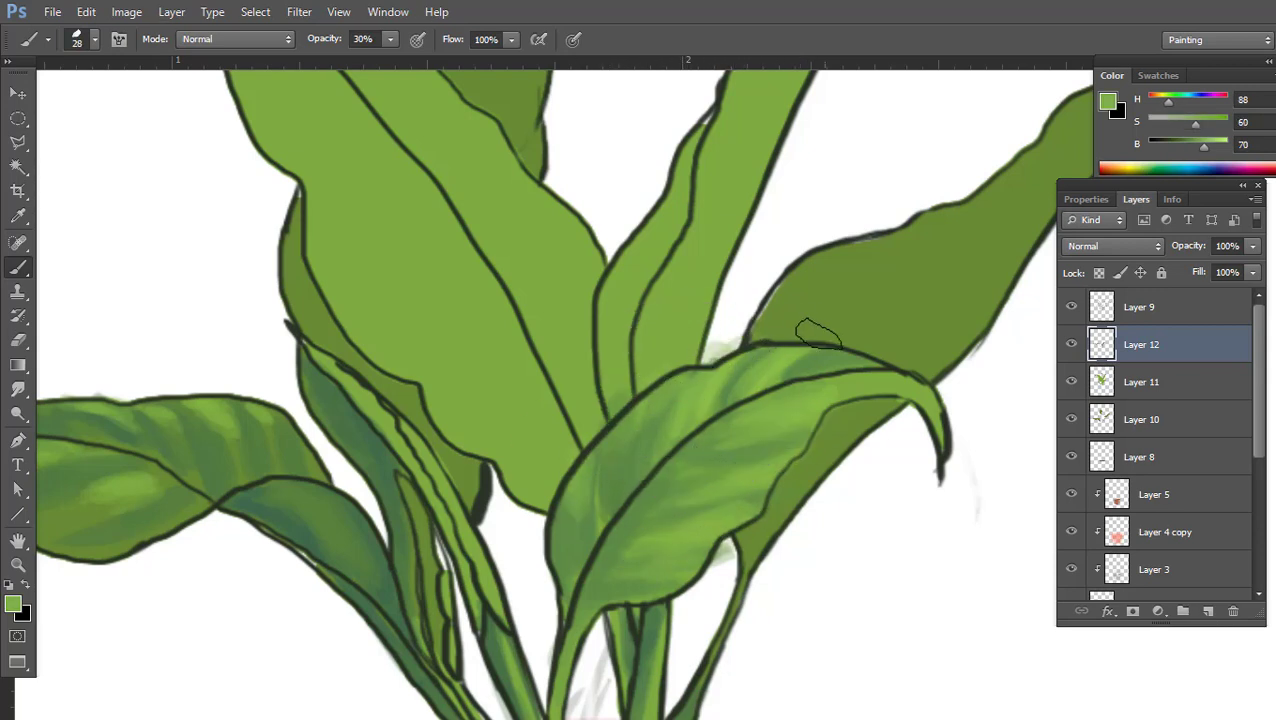
pyautogui.moveTo(700, 356); pyautogui.dragTo(744, 338)
# Try clipping the shading to the leaves, undo it, and toggle the shading to compare
pyautogui.press('e')
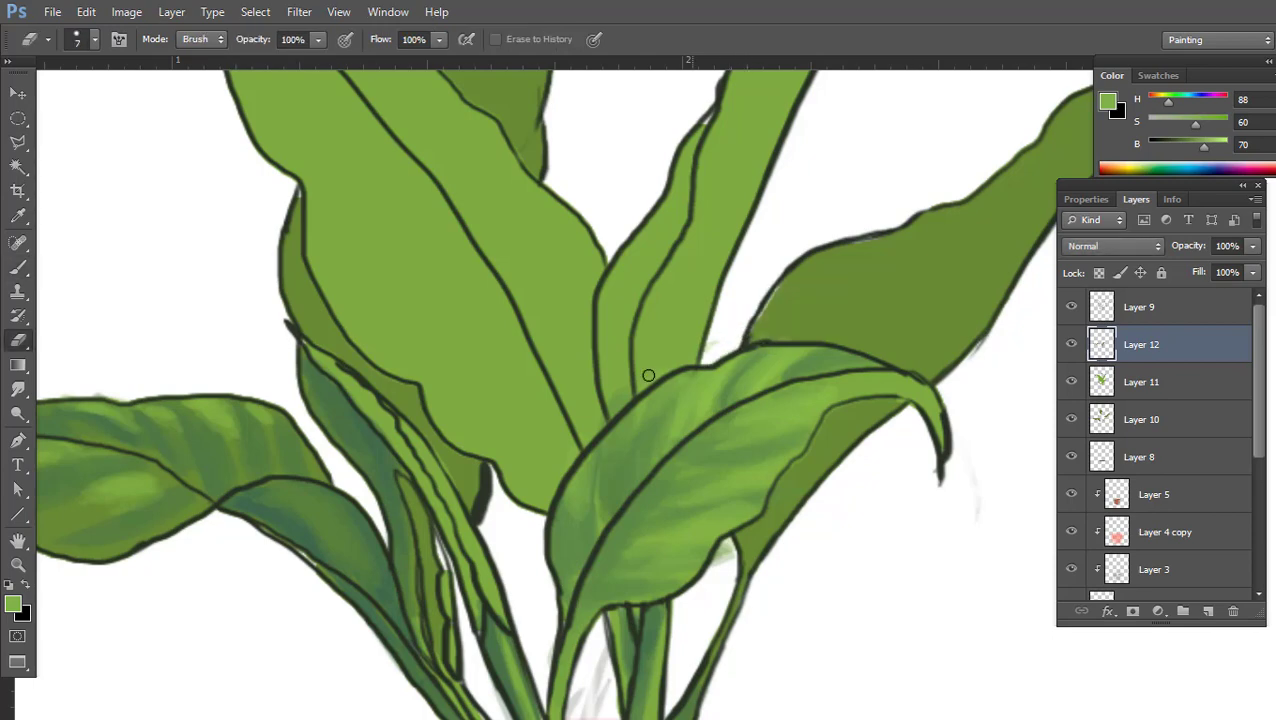
pyautogui.keyDown('alt'); pyautogui.click(1110, 355); pyautogui.keyUp('alt')
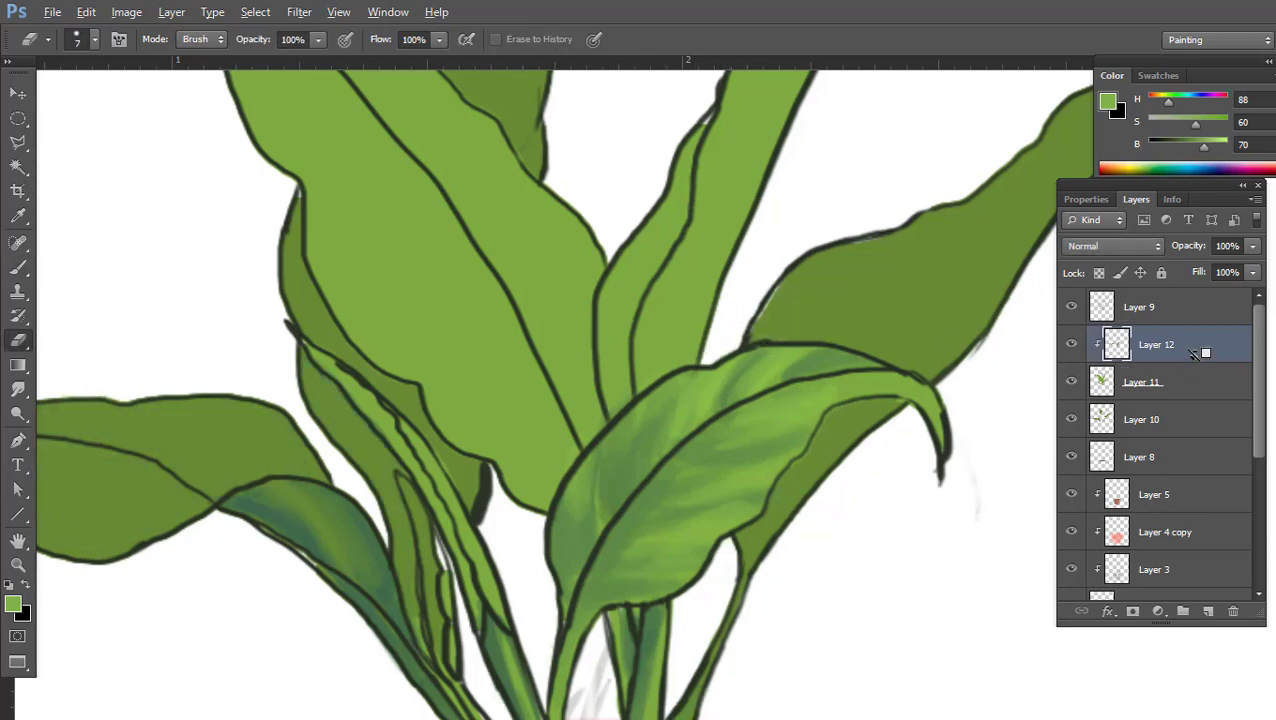
pyautogui.hotkey('ctrl', 'z')
pyautogui.press('v')
pyautogui.hotkey('ctrl', '-')
pyautogui.click(1071, 381)
pyautogui.click(1071, 381)
pyautogui.click(1071, 344)
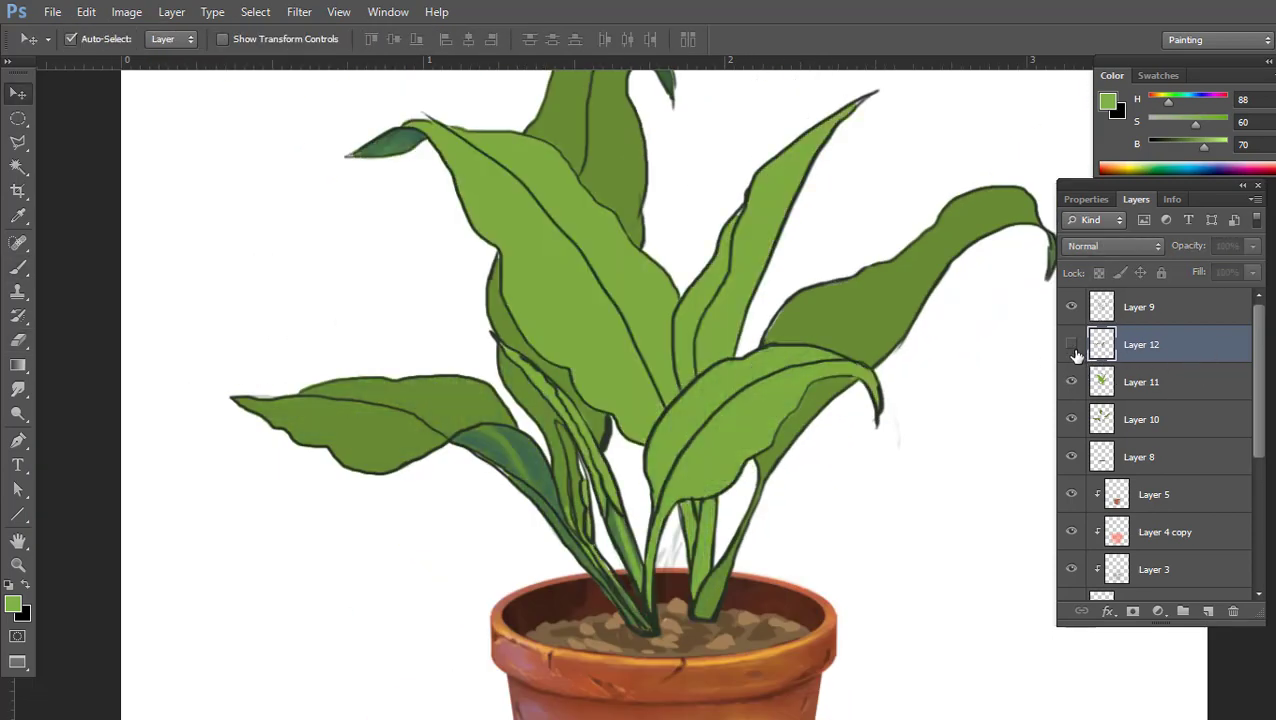
pyautogui.click(1071, 344)
pyautogui.scroll(2, 416, 400)
pyautogui.press('b')
# Sample greens from the left leaf and paint lighter green strokes across it
pyautogui.rightClick(510, 278)
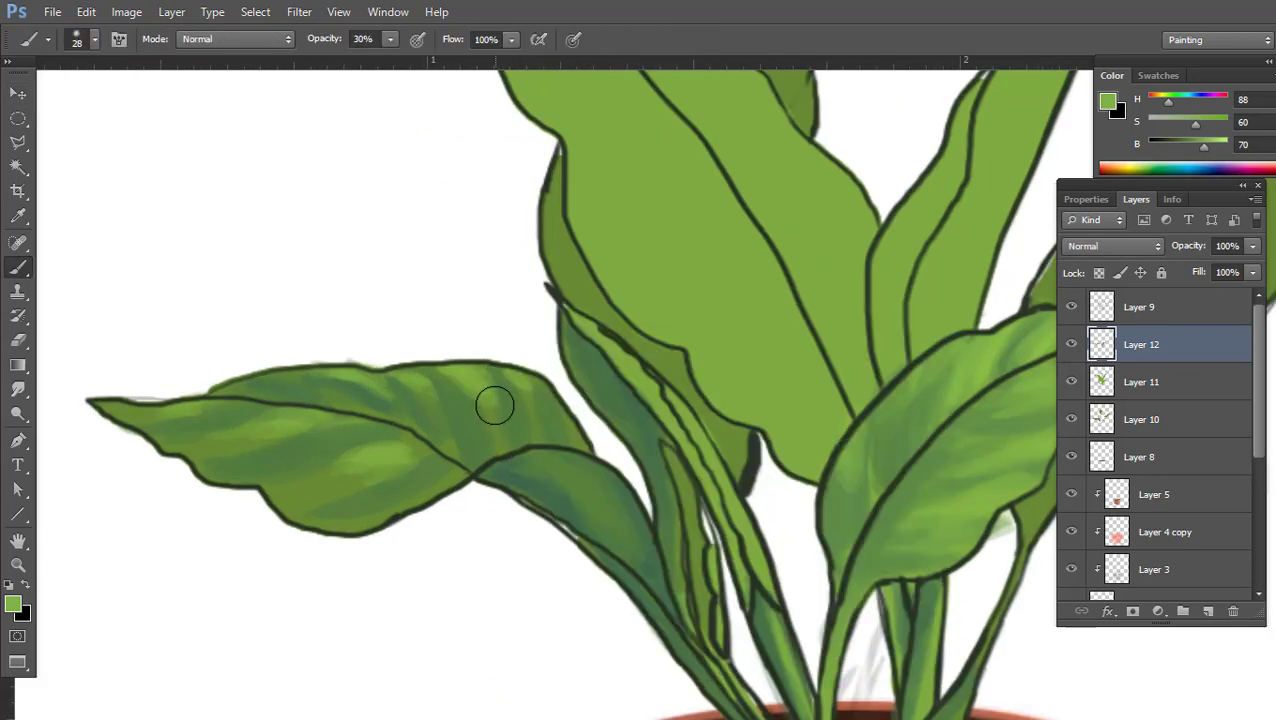
pyautogui.keyDown('alt'); pyautogui.click(482, 402); pyautogui.keyUp('alt')
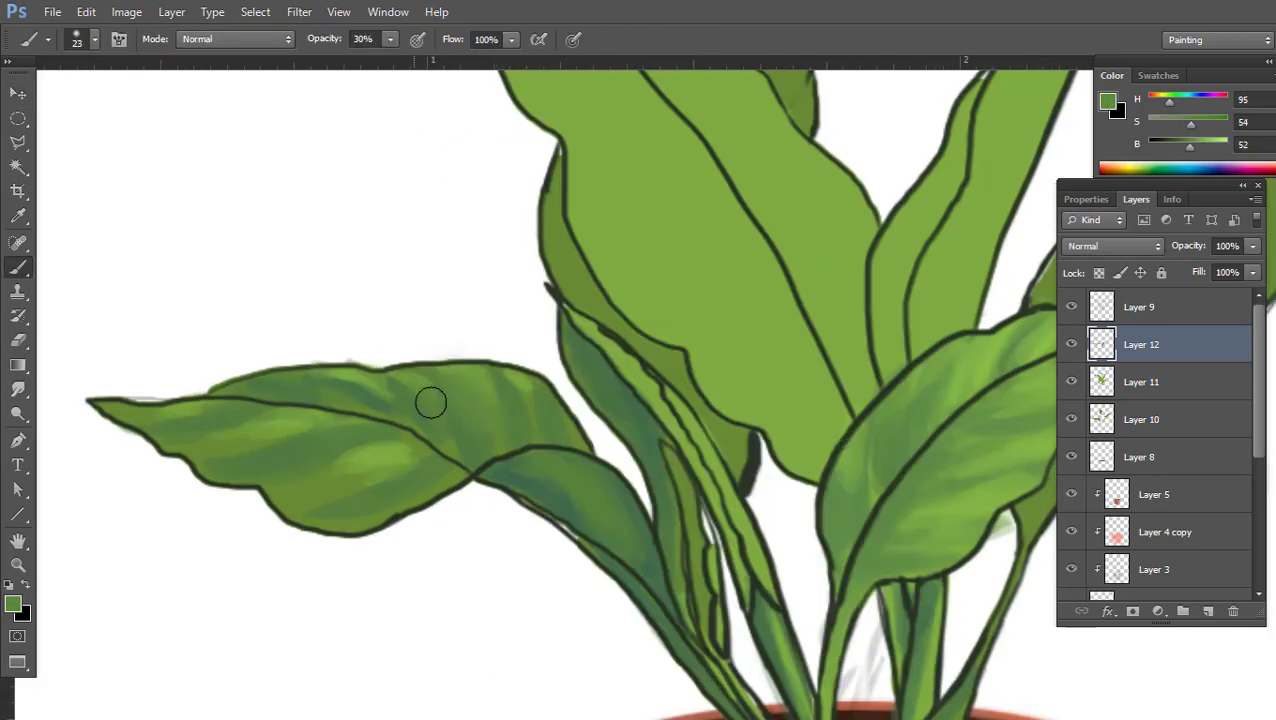
pyautogui.keyDown('alt'); pyautogui.click(359, 476); pyautogui.keyUp('alt')
pyautogui.moveTo(399, 456)
pyautogui.mouseDown()
pyautogui.moveTo(233, 410)
pyautogui.moveTo(542, 465)
pyautogui.moveTo(738, 345)
pyautogui.mouseUp()
pyautogui.keyDown('alt'); pyautogui.click(240, 412); pyautogui.keyUp('alt')
# Resize the brush and paint darker green shading on the left leaf
pyautogui.press('h')
pyautogui.keyDown('alt'); pyautogui.click(688, 437); pyautogui.keyUp('alt')
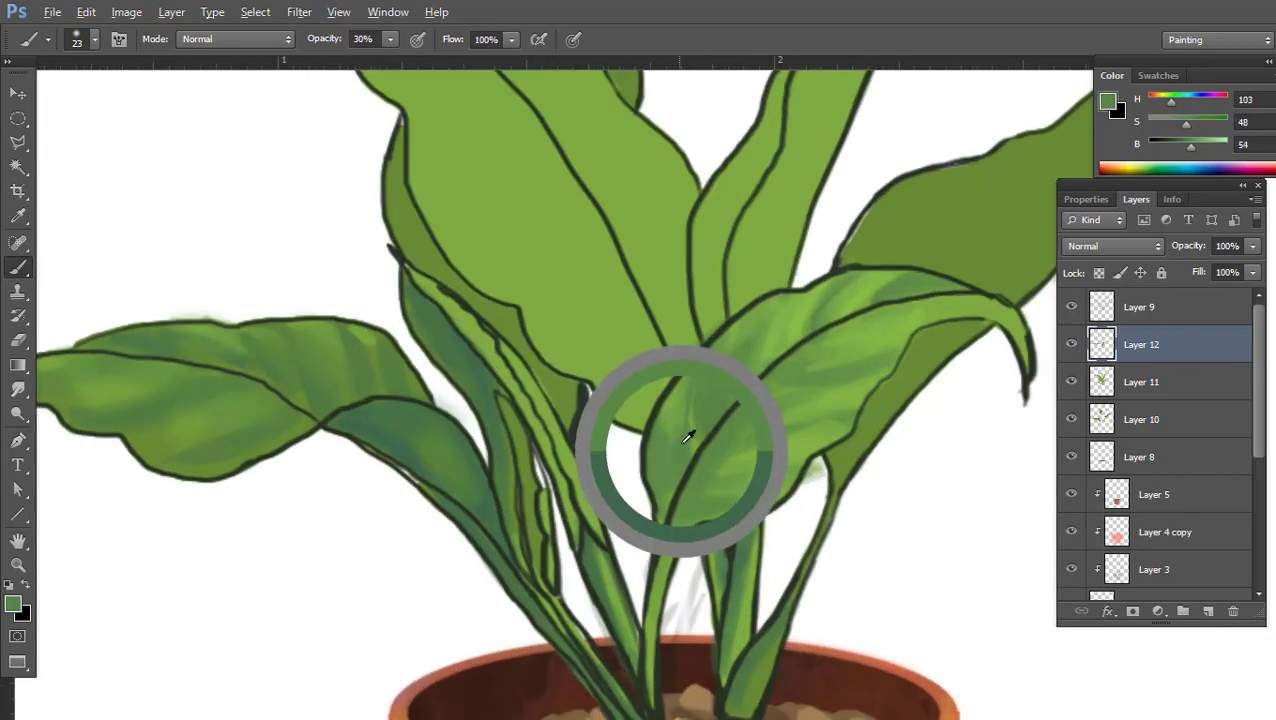
pyautogui.keyDown('alt'); pyautogui.click(809, 319); pyautogui.keyUp('alt')
pyautogui.press('h')
pyautogui.moveTo(809, 319); pyautogui.dragTo(747, 315)
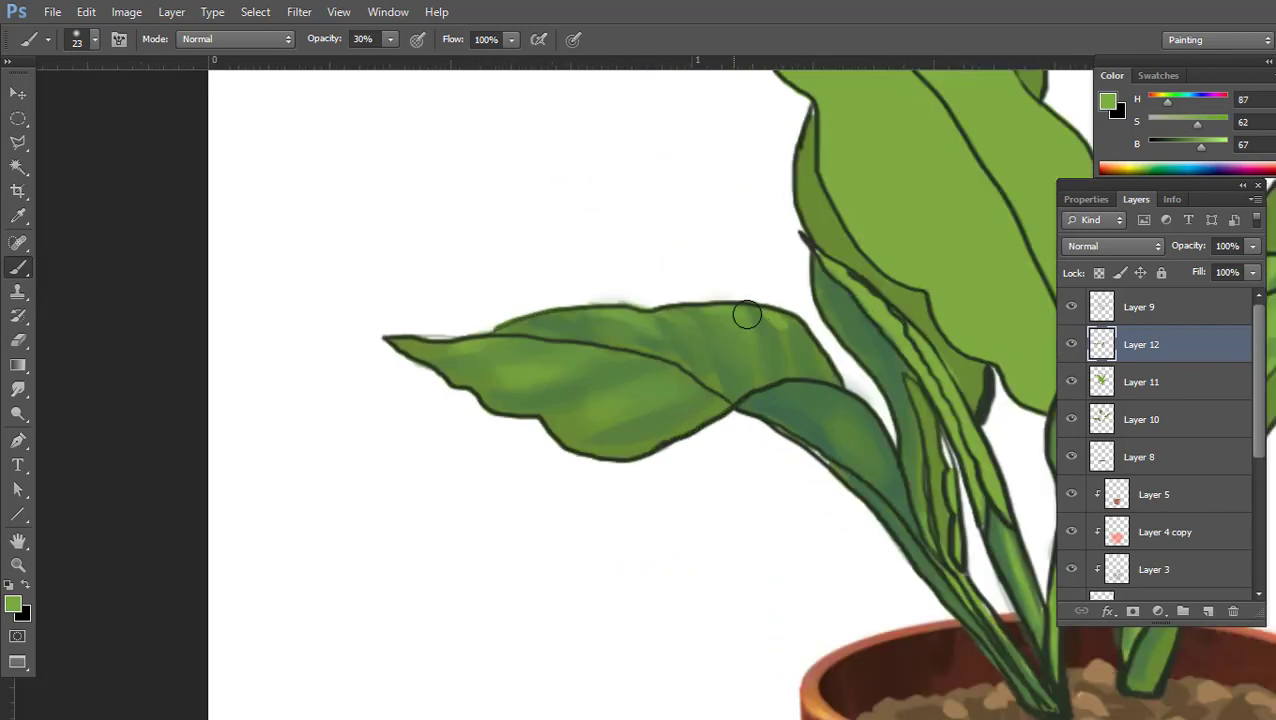
pyautogui.keyDown('alt'); pyautogui.click(718, 362); pyautogui.keyUp('alt')
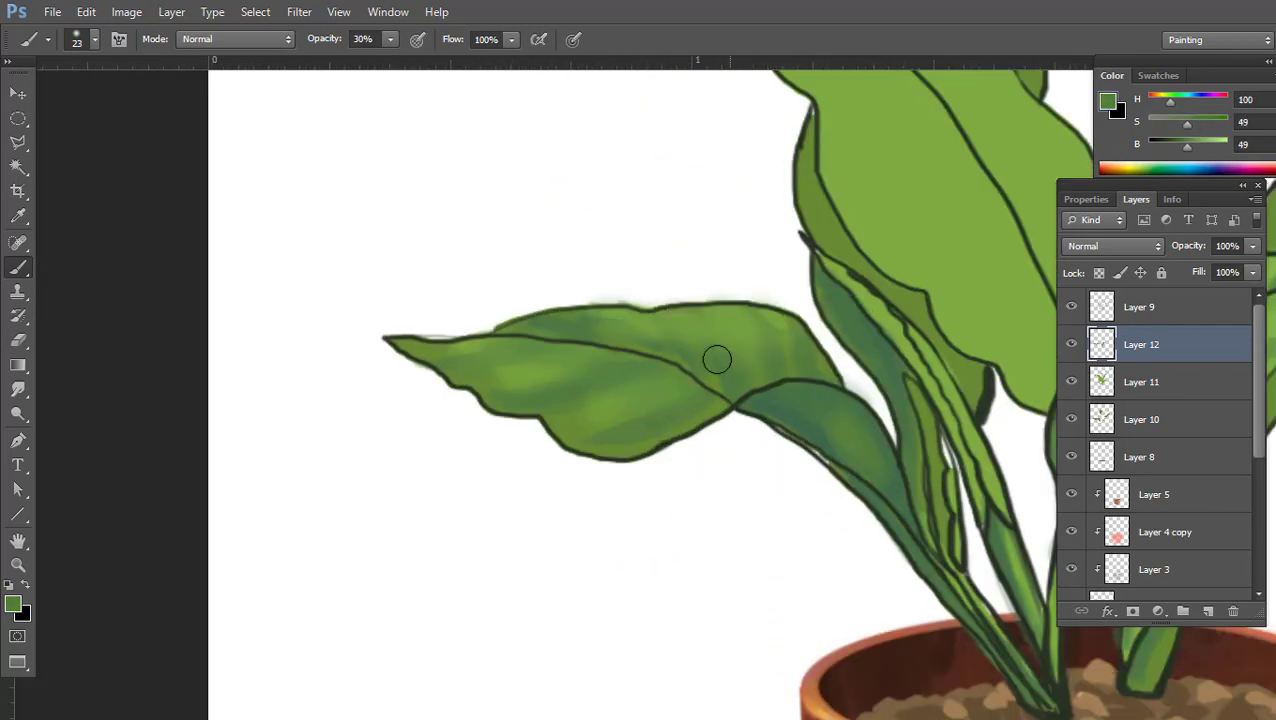
pyautogui.keyDown('alt'); pyautogui.rightClick(743, 345); pyautogui.keyUp('alt')
pyautogui.moveTo(770, 300); pyautogui.dragTo(639, 328)
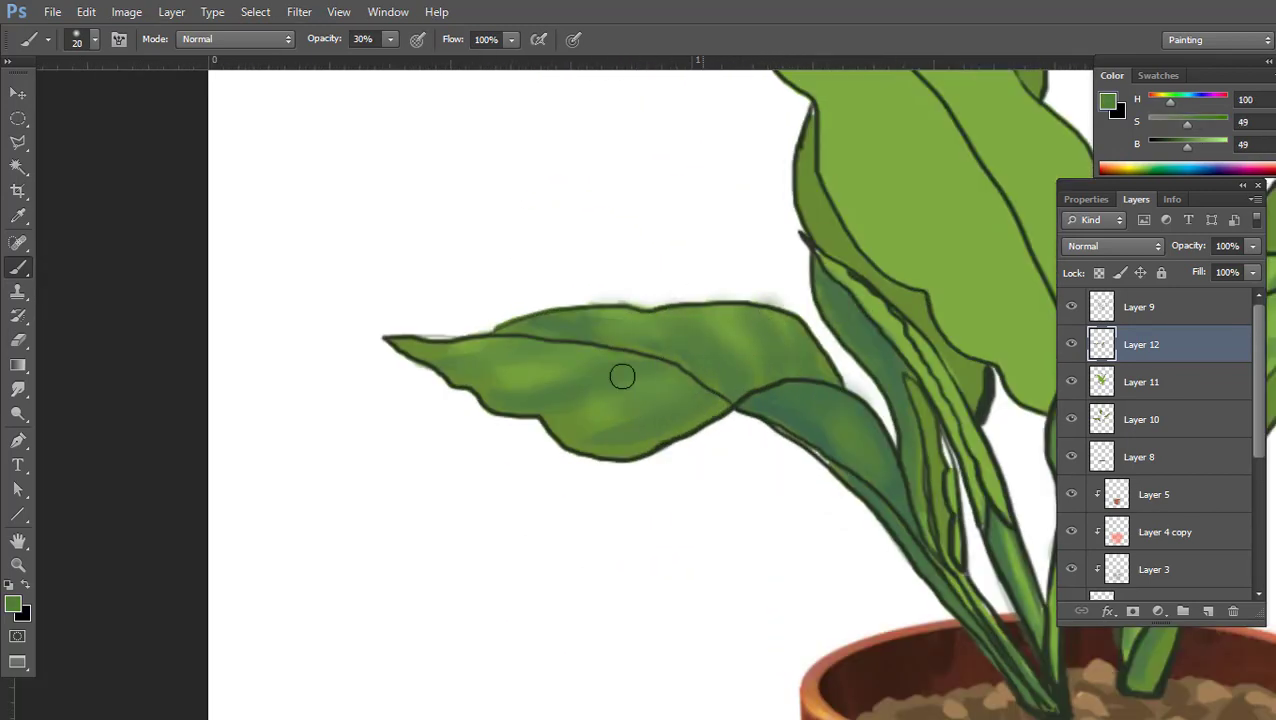
pyautogui.press('h')
pyautogui.moveTo(622, 376); pyautogui.dragTo(769, 379)
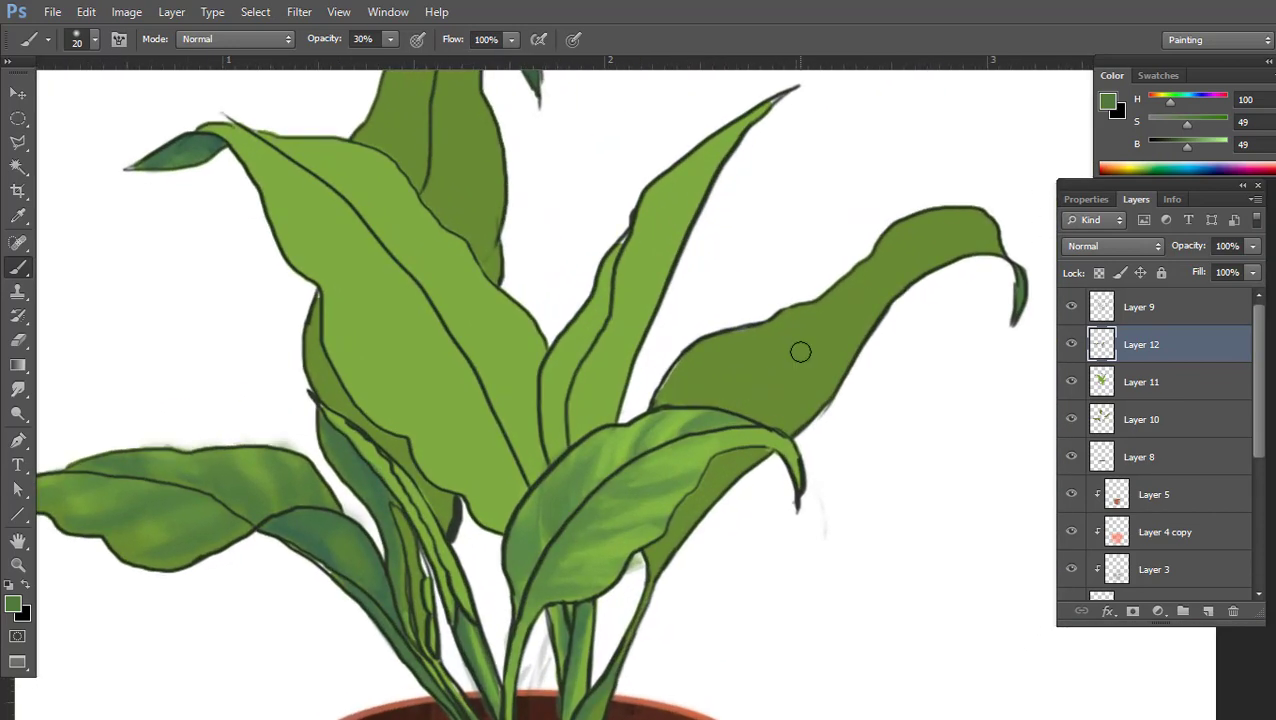
# Load the leaf shapes as a selection and paint darker vertical streaks on the upper-right leaf
pyautogui.scroll(2, 849, 348)
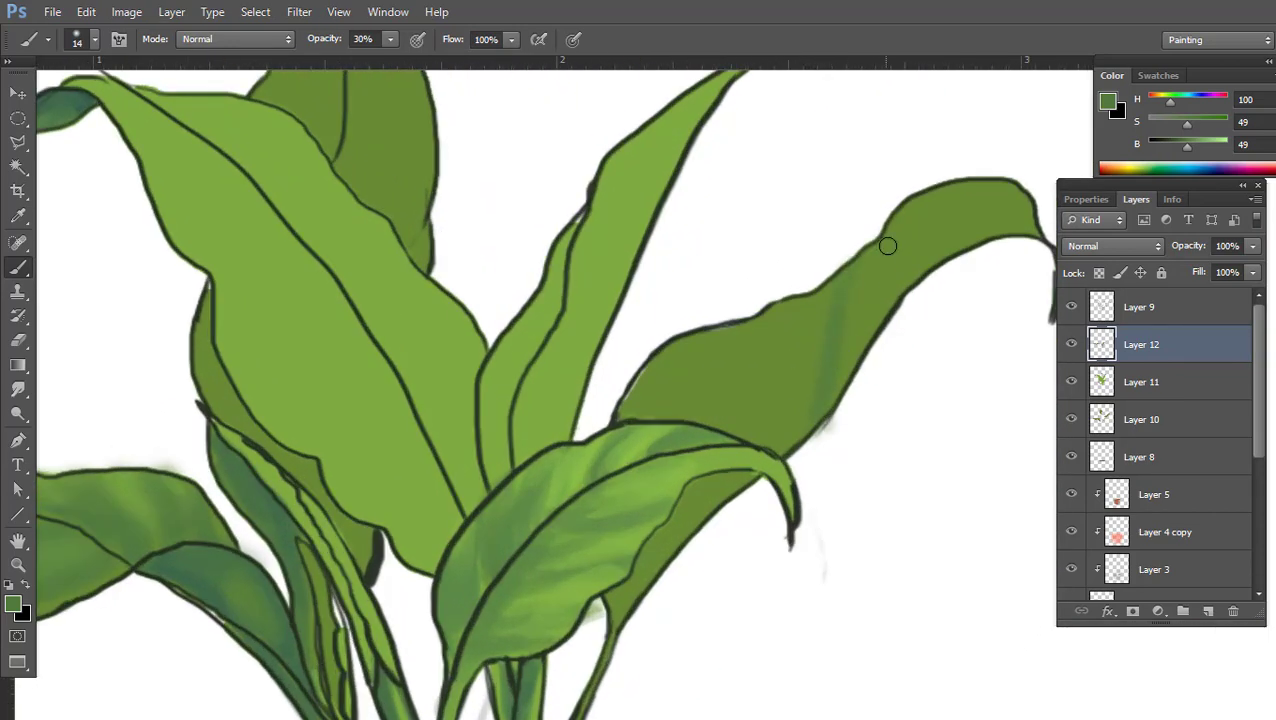
pyautogui.keyDown('ctrl'); pyautogui.click(1130, 420); pyautogui.keyUp('ctrl')
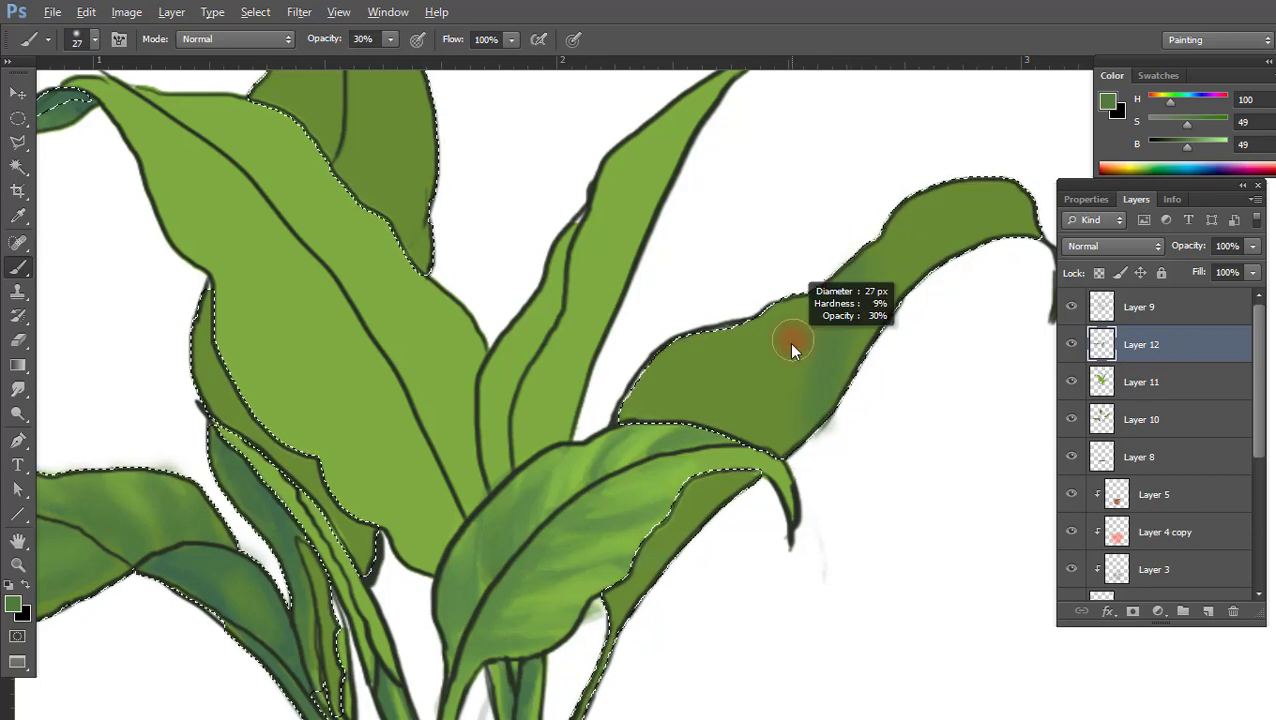
pyautogui.moveTo(789, 345); pyautogui.dragTo(775, 385)
pyautogui.press(']')
pyautogui.press(']')
pyautogui.moveTo(678, 362); pyautogui.dragTo(695, 390)
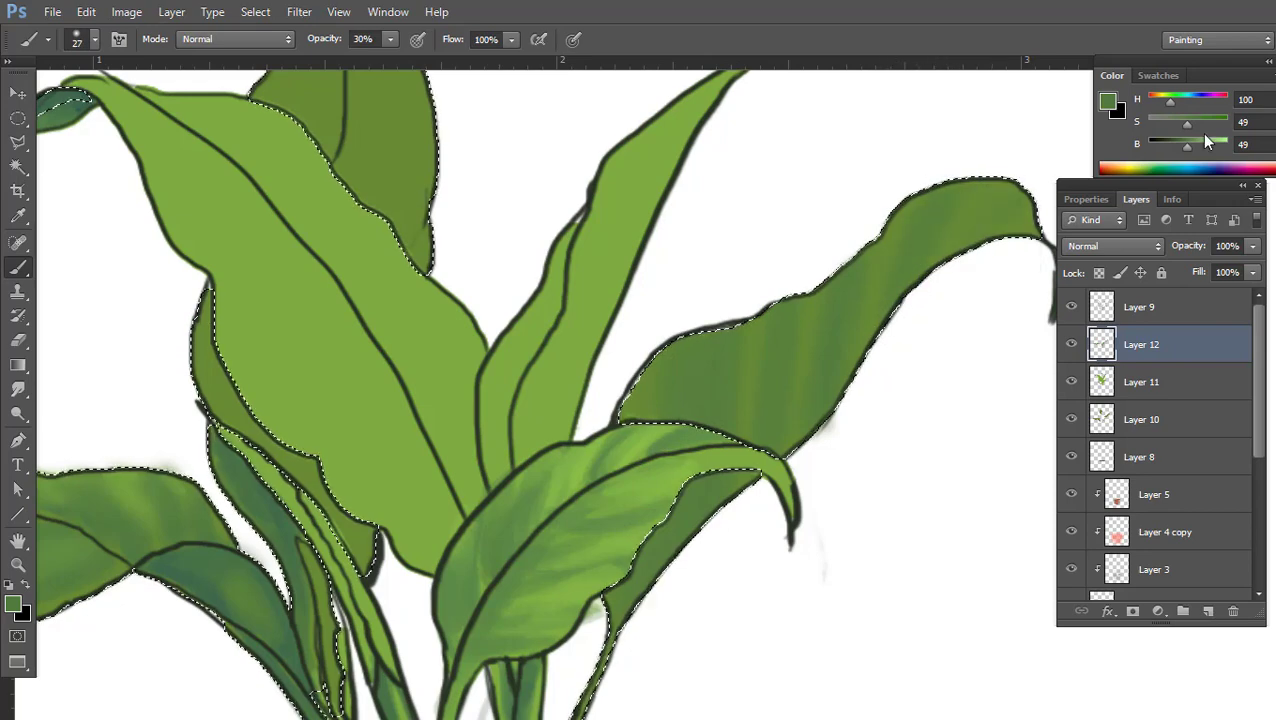
# Paint a light yellow-green highlight on the upper-right leaf with a smaller brush at 20% opacity
pyautogui.moveTo(1187, 146); pyautogui.dragTo(1200, 146)
pyautogui.moveTo(1172, 100); pyautogui.dragTo(1159, 101)
pyautogui.moveTo(1200, 146); pyautogui.dragTo(1203, 146)
pyautogui.click(1155, 168)
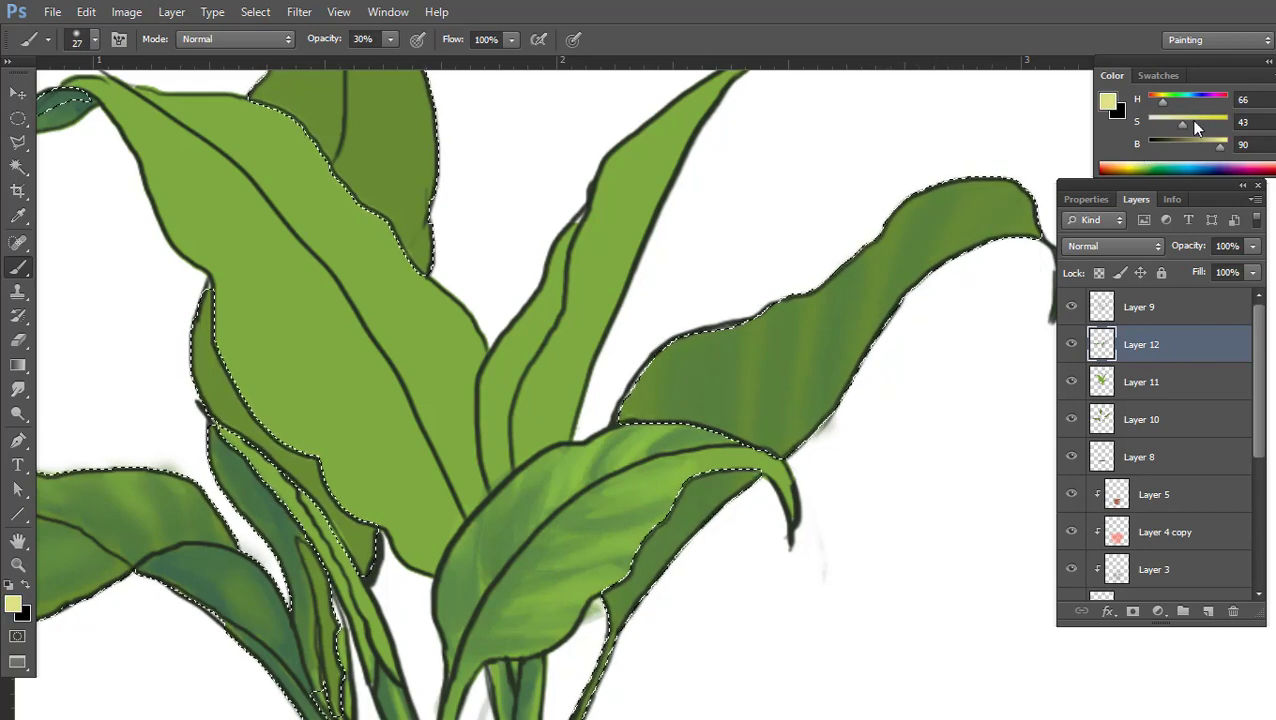
pyautogui.press('2')
pyautogui.moveTo(832, 290)
pyautogui.mouseDown()
pyautogui.moveTo(866, 249)
pyautogui.moveTo(809, 262)
pyautogui.moveTo(709, 336)
pyautogui.mouseUp()
# Clear the selection and sample mid, darker and deep shadow greens from the leaves
pyautogui.hotkey('ctrl', '-')
pyautogui.hotkey('ctrl', '-')
pyautogui.hotkey('ctrl', '-')
pyautogui.hotkey('ctrl', '+')
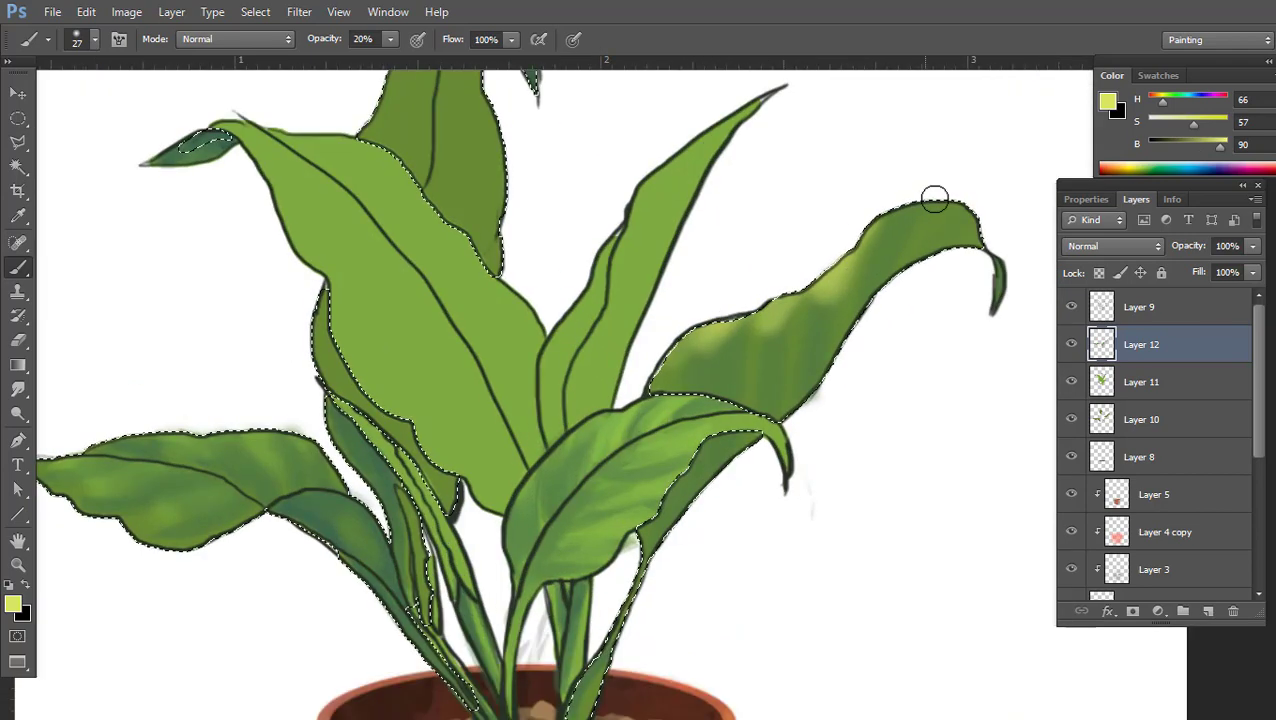
pyautogui.hotkey('ctrl', 'd')
pyautogui.keyDown('alt'); pyautogui.click(782, 310); pyautogui.keyUp('alt')
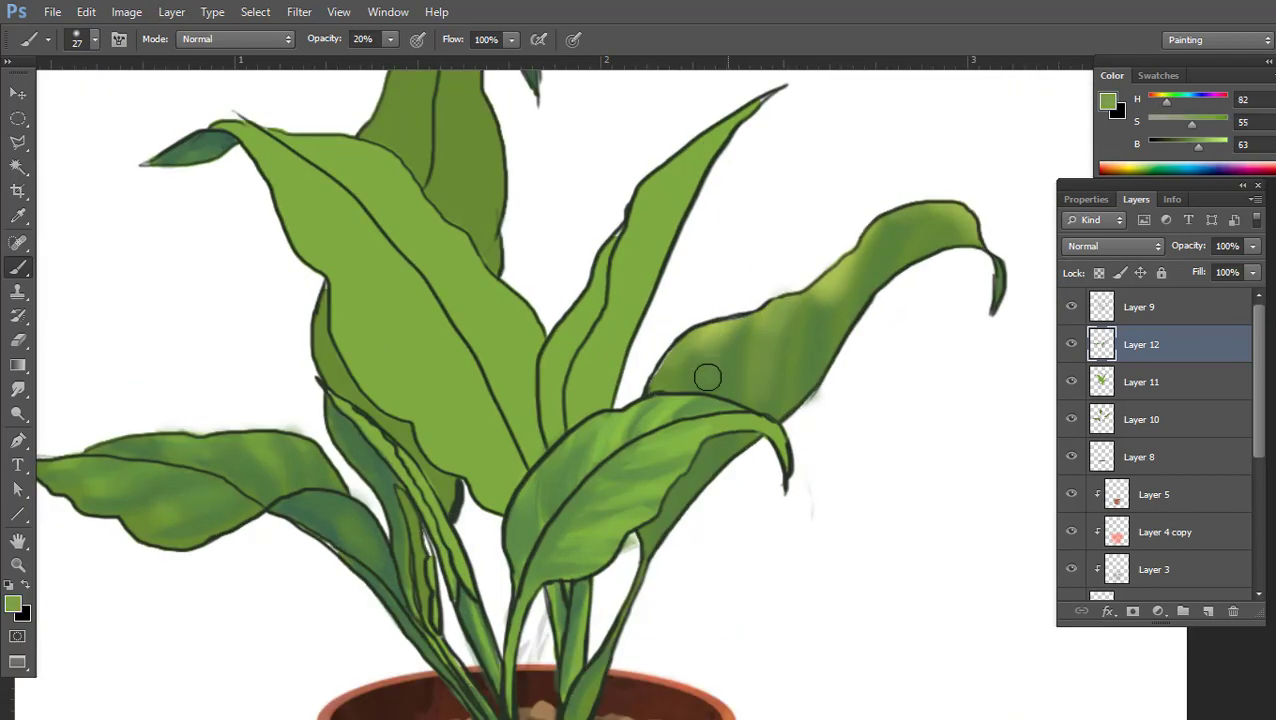
pyautogui.hotkey('ctrl', '-')
pyautogui.hotkey('ctrl', '+')
pyautogui.keyDown('alt'); pyautogui.click(863, 262); pyautogui.keyUp('alt')
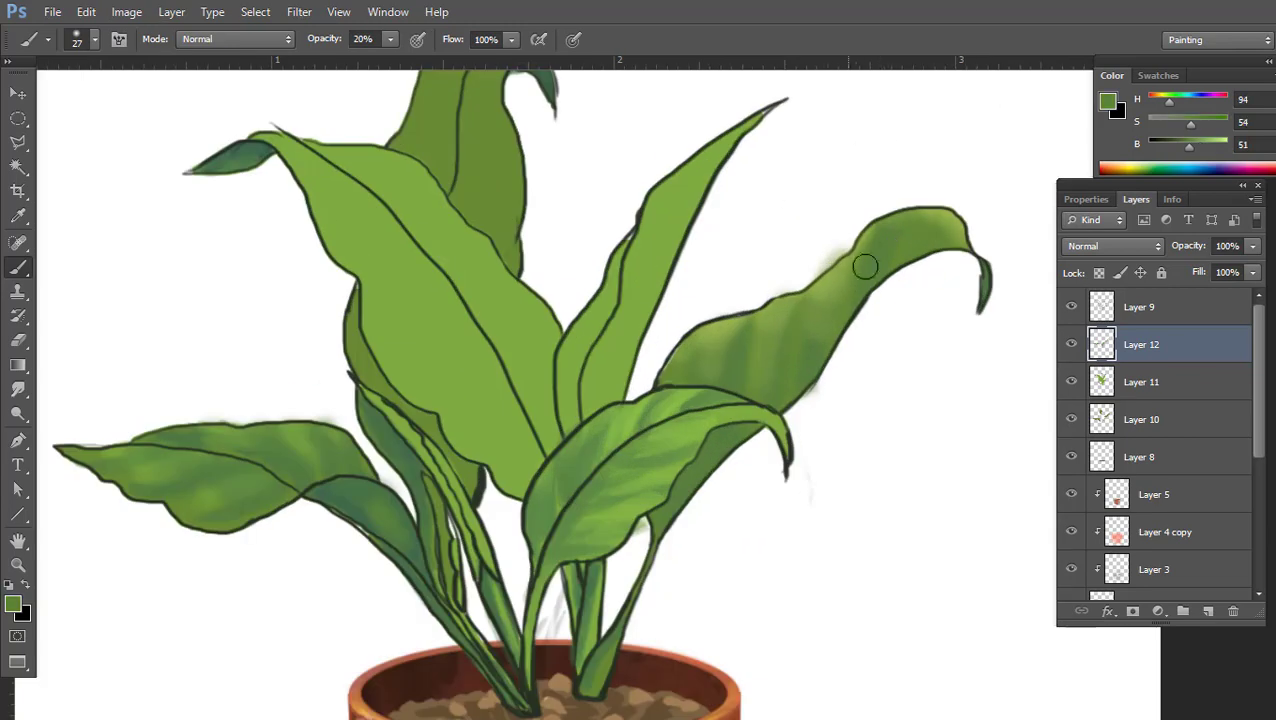
pyautogui.hotkey('ctrl', '-')
pyautogui.hotkey('ctrl', '+')
pyautogui.keyDown('alt'); pyautogui.click(385, 507); pyautogui.keyUp('alt')
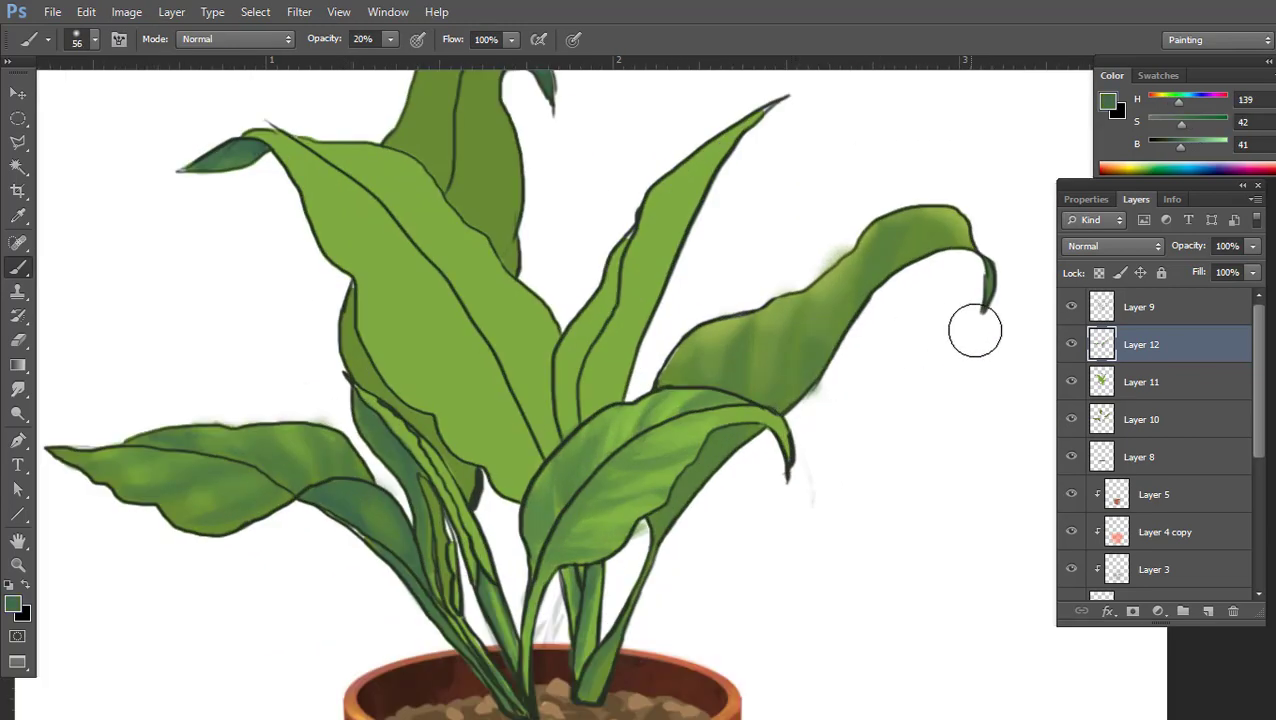
# Paint dark green shading onto the upper-right leaf, limited to shaded areas, then deselect
pyautogui.keyDown('ctrl'); pyautogui.click(1100, 344); pyautogui.keyUp('ctrl')
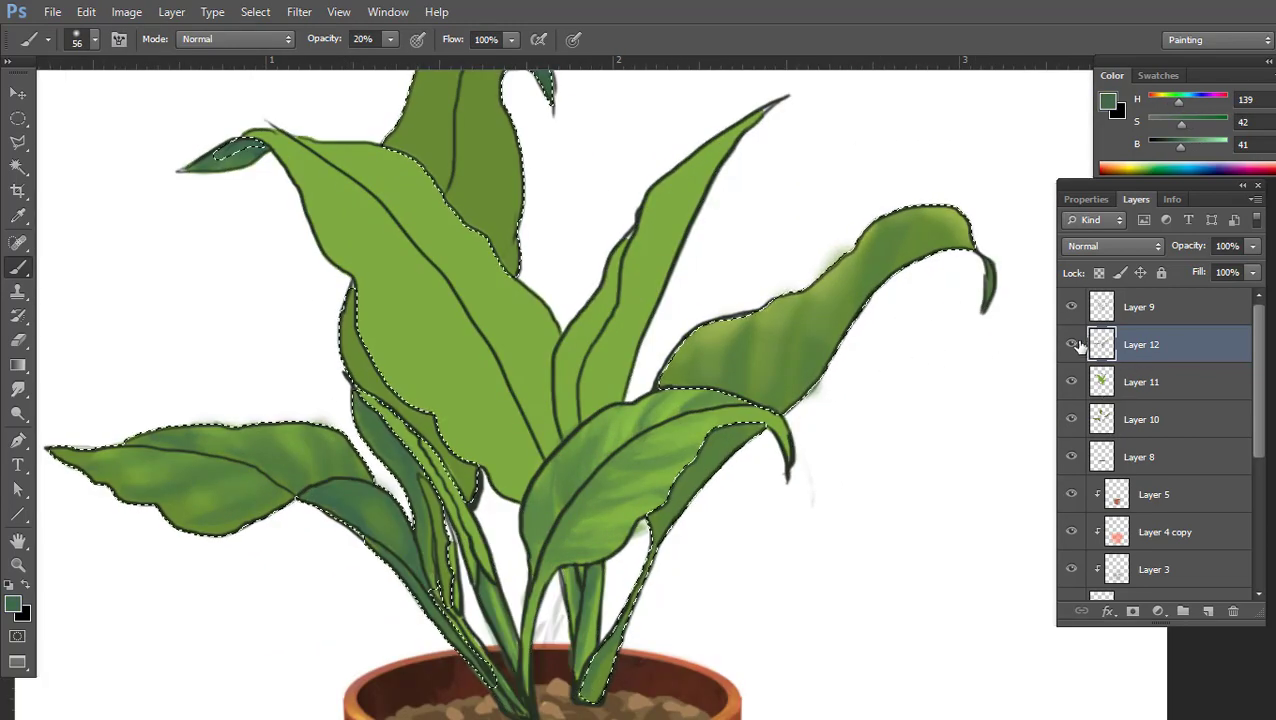
pyautogui.moveTo(735, 433); pyautogui.dragTo(840, 340)
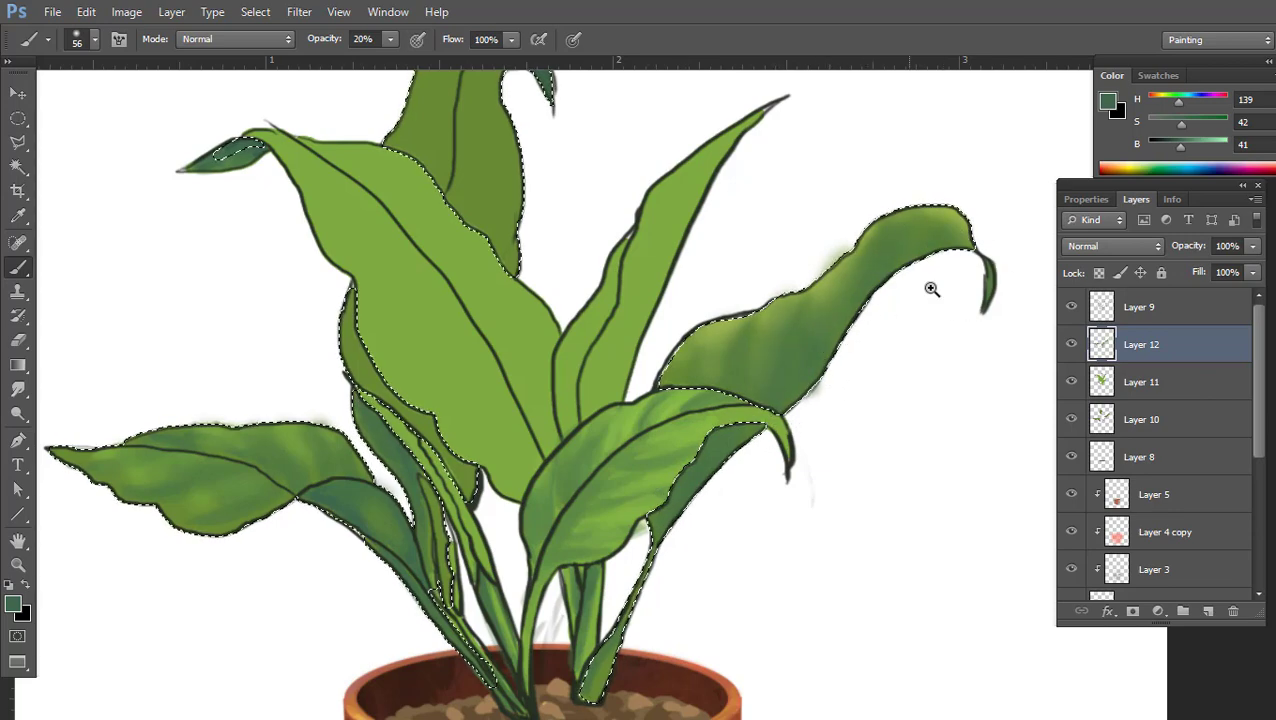
pyautogui.scroll(-5, 928, 285)
pyautogui.scroll(4, 821, 370)
pyautogui.scroll(2, 821, 370)
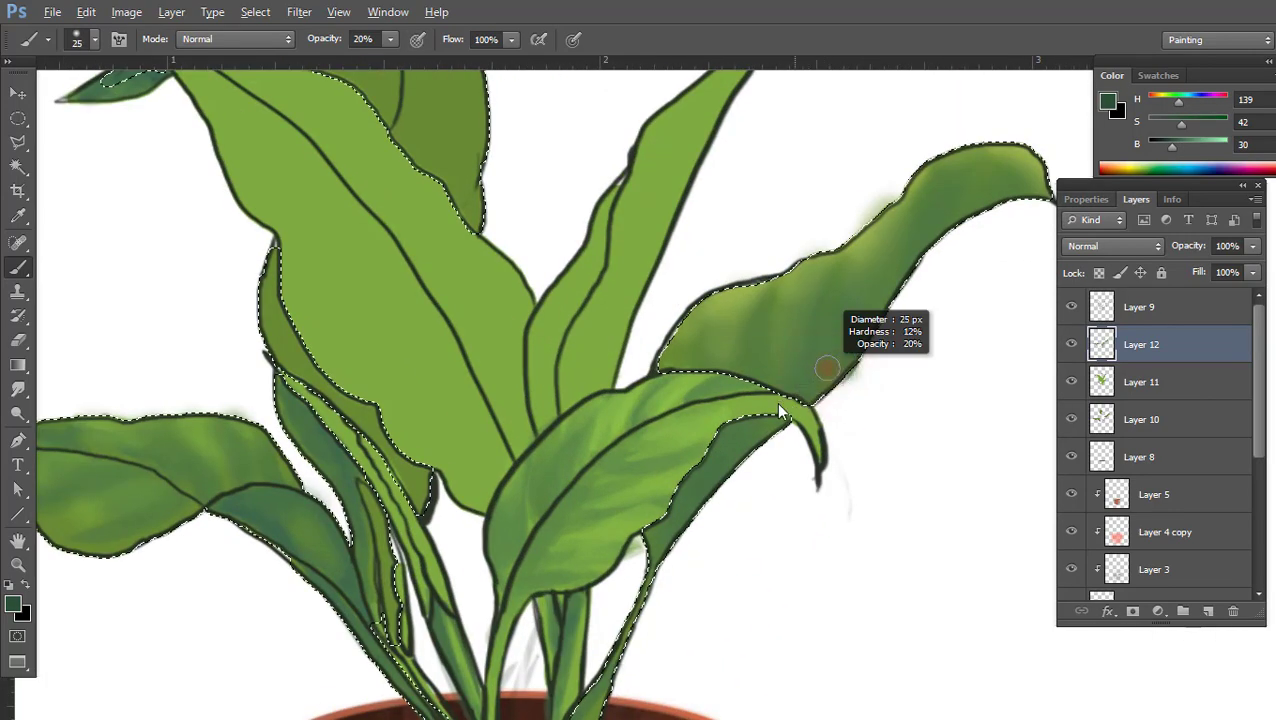
pyautogui.hotkey('ctrl', 'd')
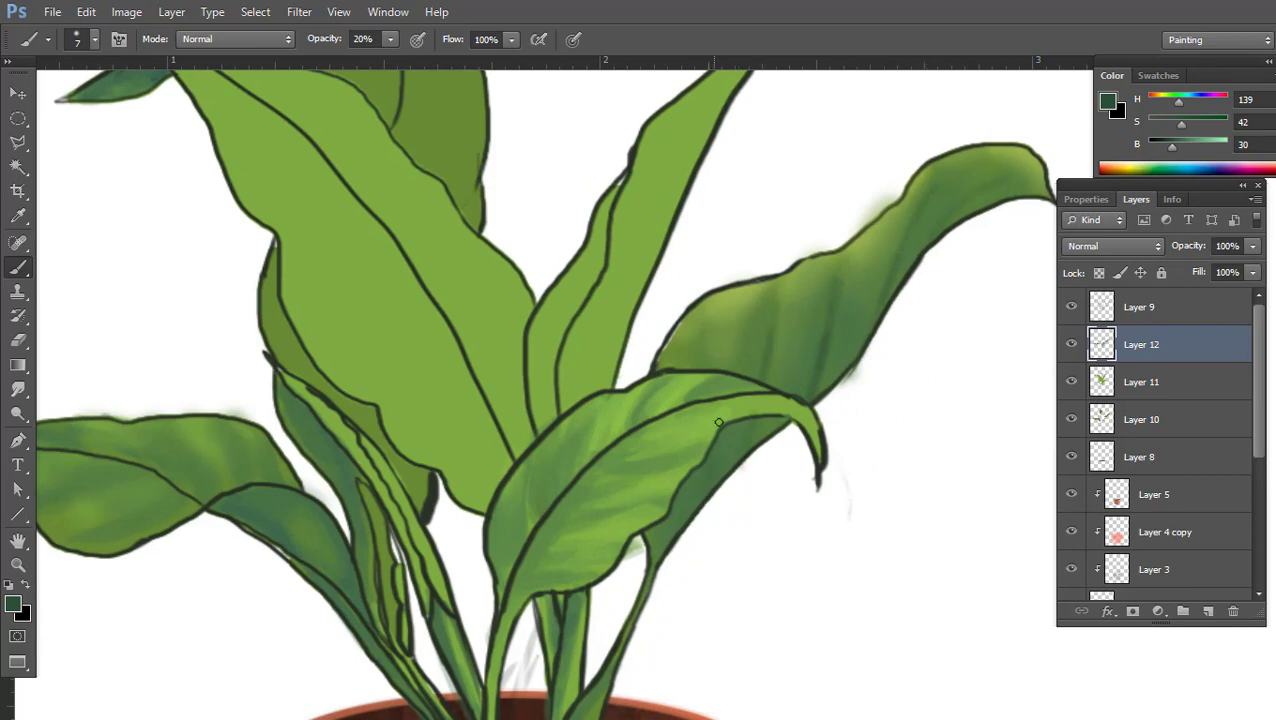
# Sample mid greens from the upper-right leaf
pyautogui.scroll(-5, 690, 517)
pyautogui.scroll(5, 769, 347)
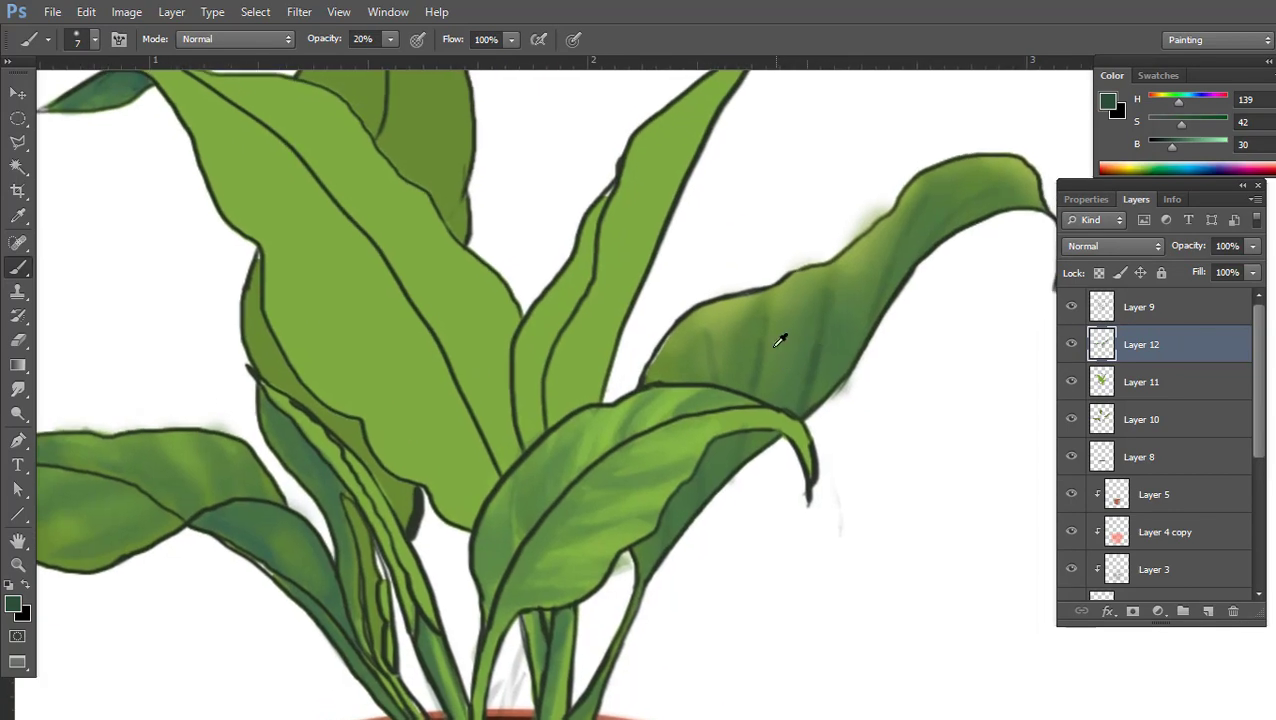
pyautogui.keyDown('alt'); pyautogui.click(771, 332); pyautogui.keyUp('alt')
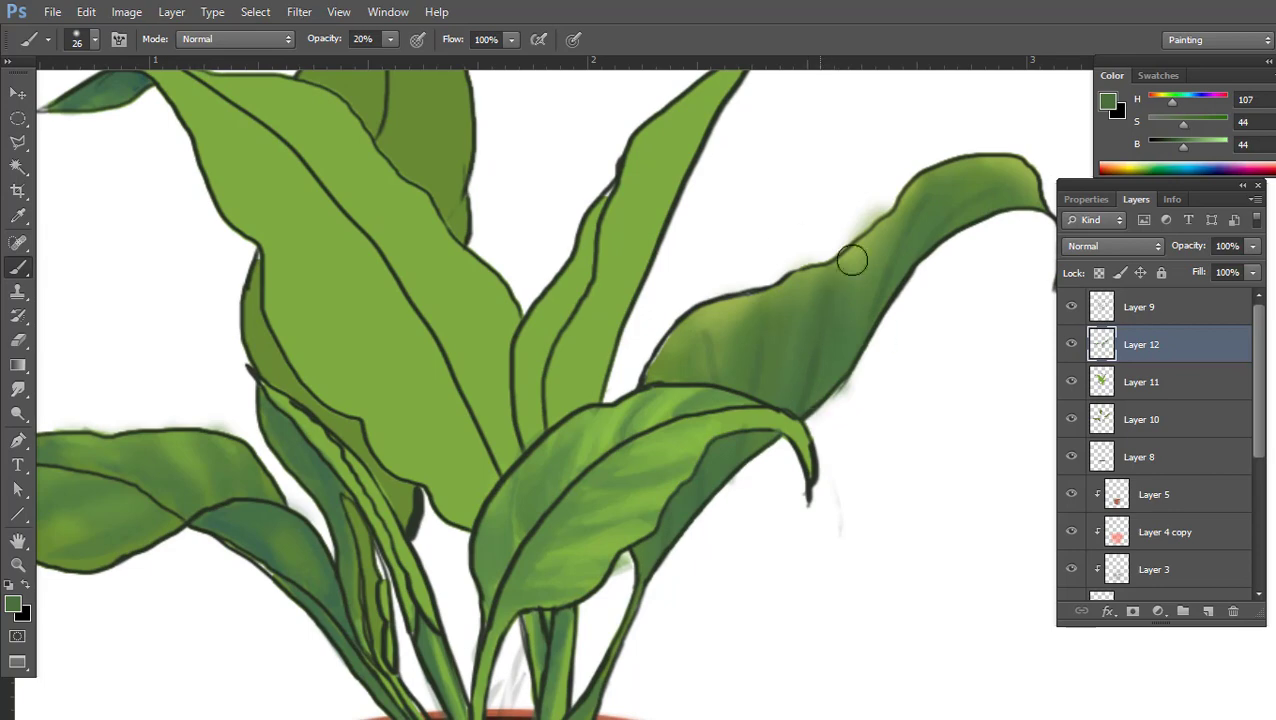
pyautogui.keyDown('alt'); pyautogui.click(915, 213); pyautogui.keyUp('alt')
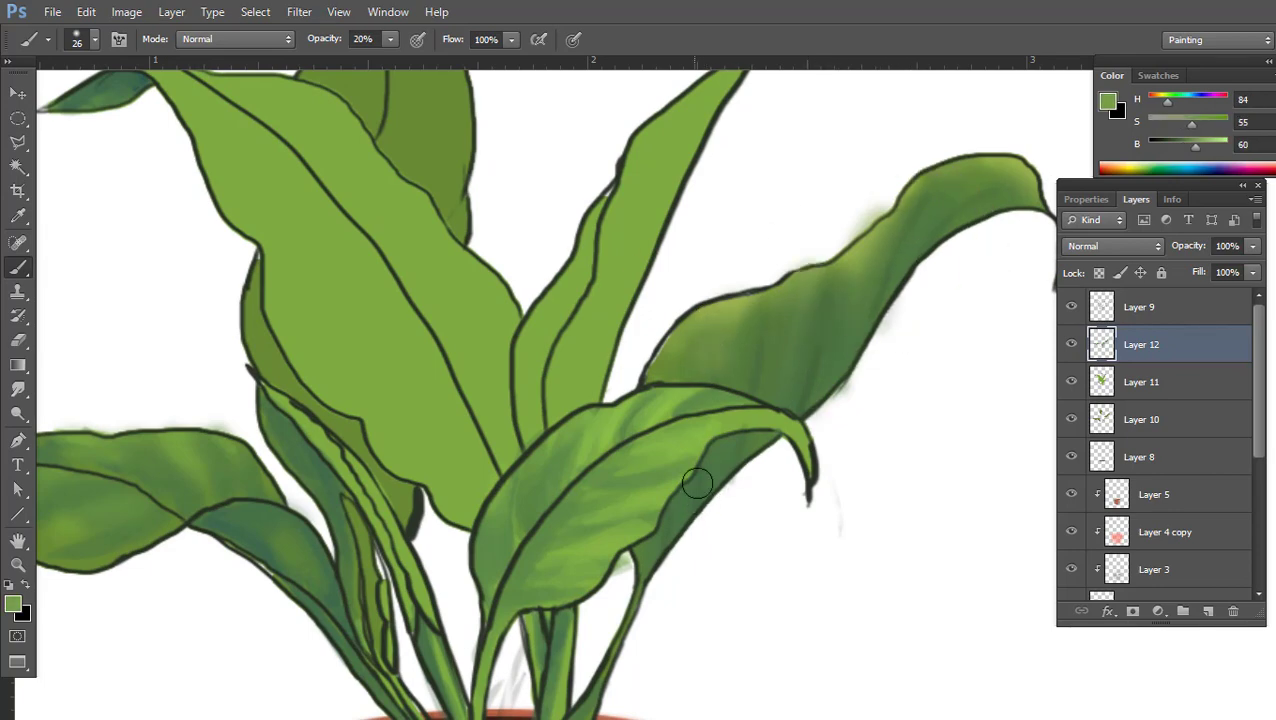
pyautogui.scroll(-5, 697, 484)
pyautogui.scroll(5, 840, 336)
pyautogui.scroll(-5, 800, 320)
# Shade the narrow central leaf with darker and teal green strokes using a smaller brush
pyautogui.scroll(5, 813, 328)
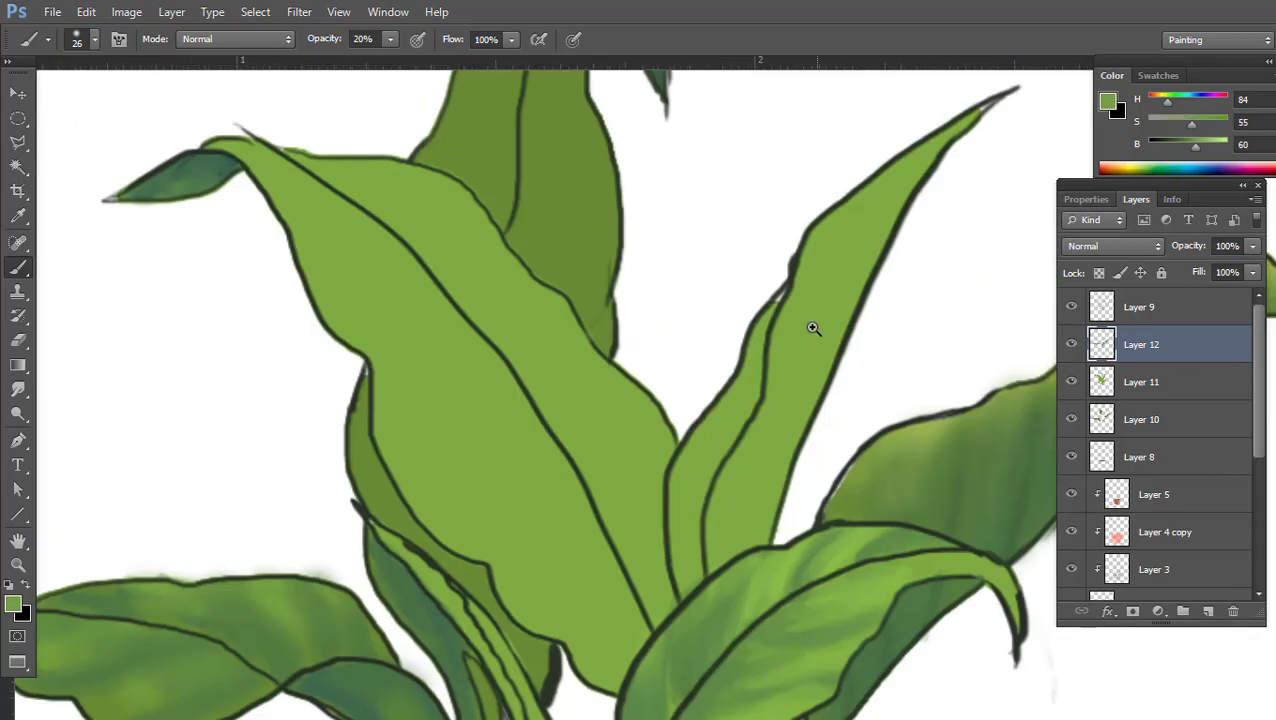
pyautogui.keyDown('alt'); pyautogui.click(416, 597); pyautogui.keyUp('alt')
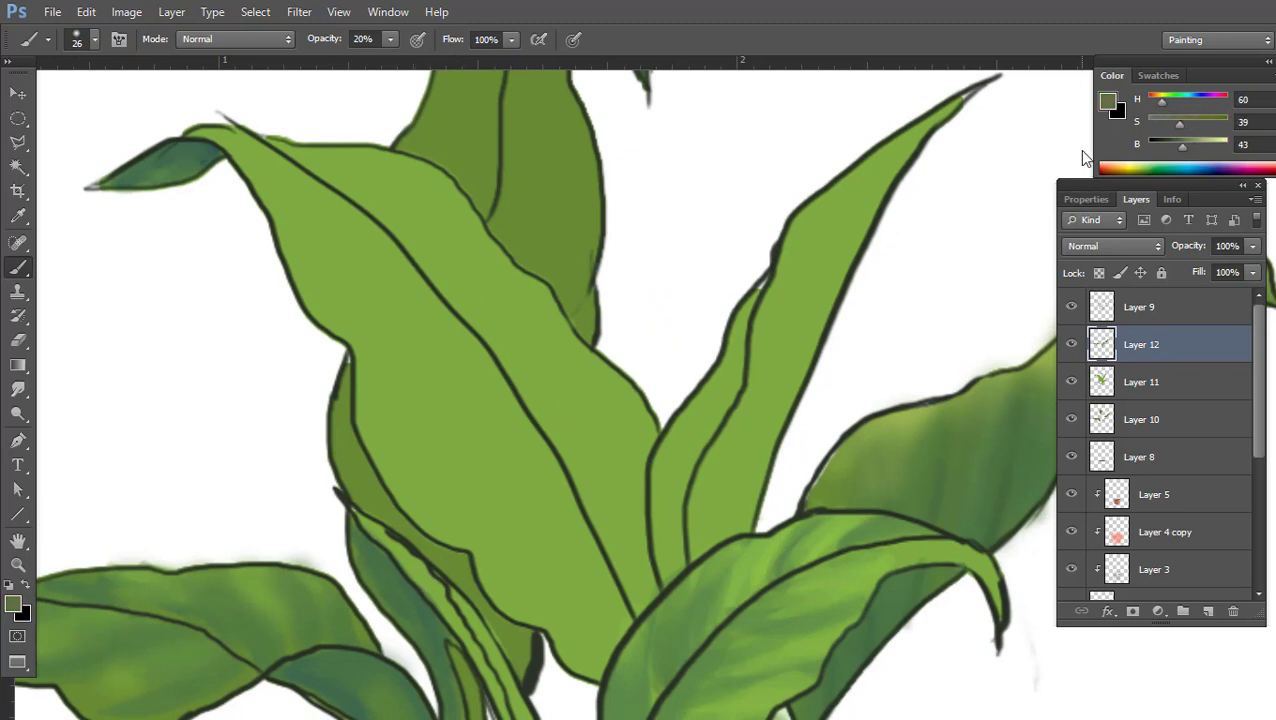
pyautogui.press('[')
pyautogui.moveTo(741, 310)
pyautogui.mouseDown()
pyautogui.moveTo(678, 470)
pyautogui.moveTo(686, 421)
pyautogui.moveTo(669, 562)
pyautogui.mouseUp()
pyautogui.click(1171, 165)
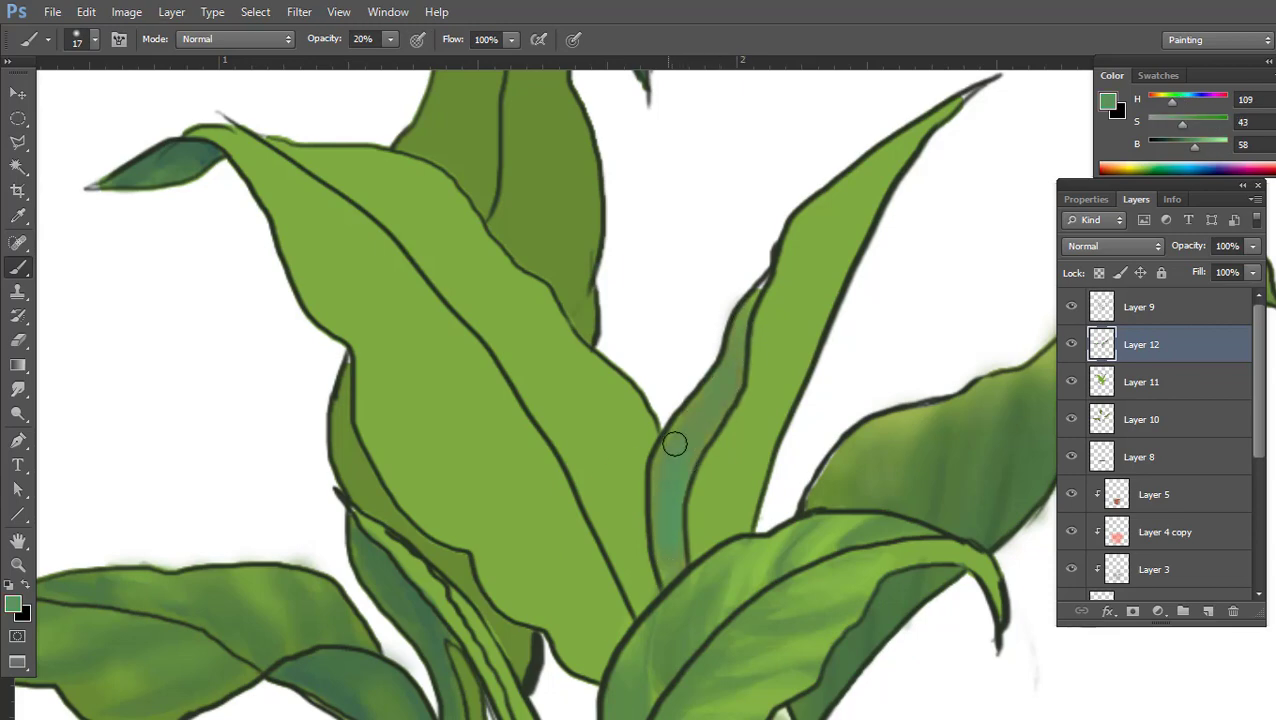
pyautogui.scroll(-1, 817, 317)
pyautogui.moveTo(651, 446); pyautogui.dragTo(578, 484)
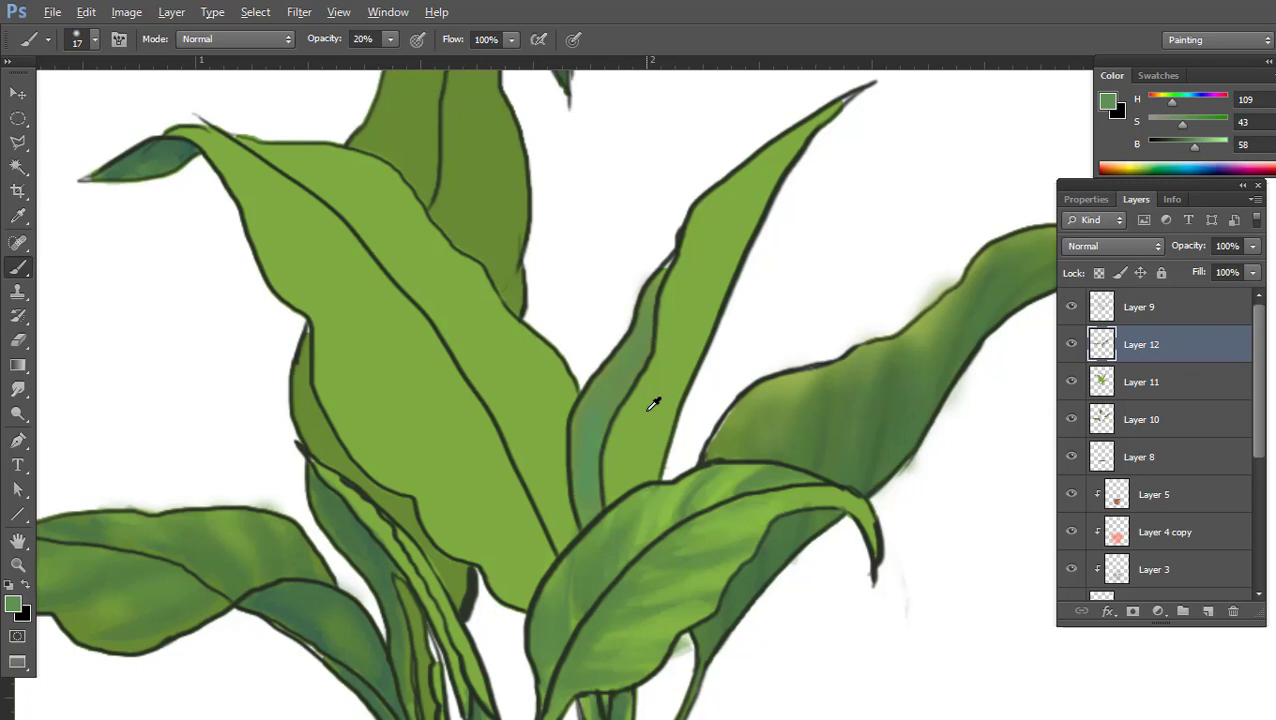
pyautogui.keyDown('alt'); pyautogui.click(649, 408); pyautogui.keyUp('alt')
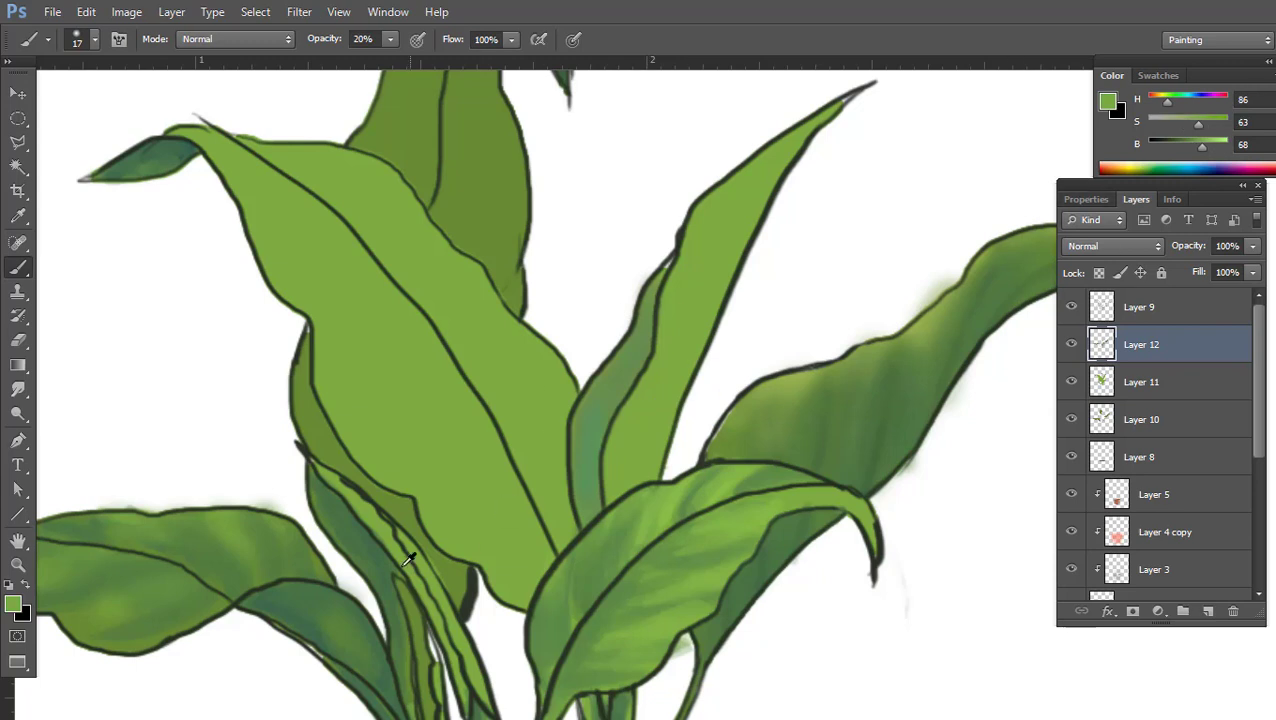
pyautogui.moveTo(665, 410); pyautogui.dragTo(656, 430)
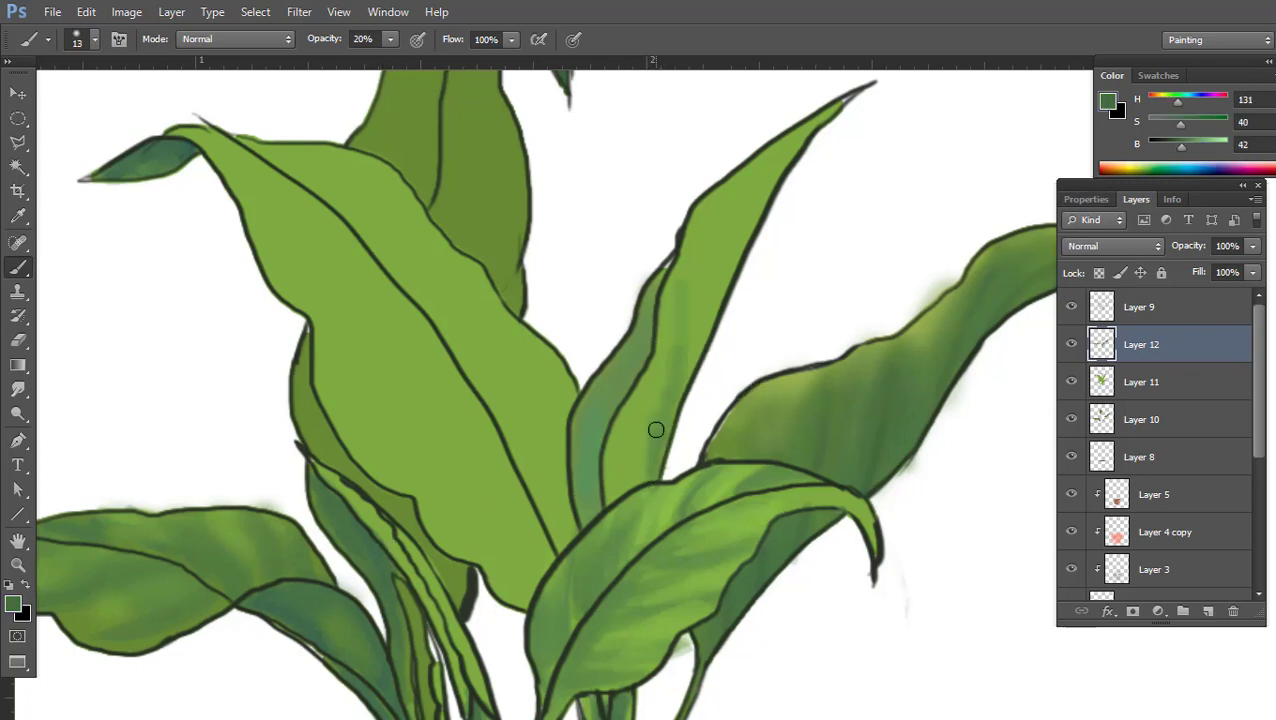
pyautogui.moveTo(643, 475)
pyautogui.mouseDown()
pyautogui.moveTo(632, 462)
pyautogui.moveTo(684, 349)
pyautogui.mouseUp()
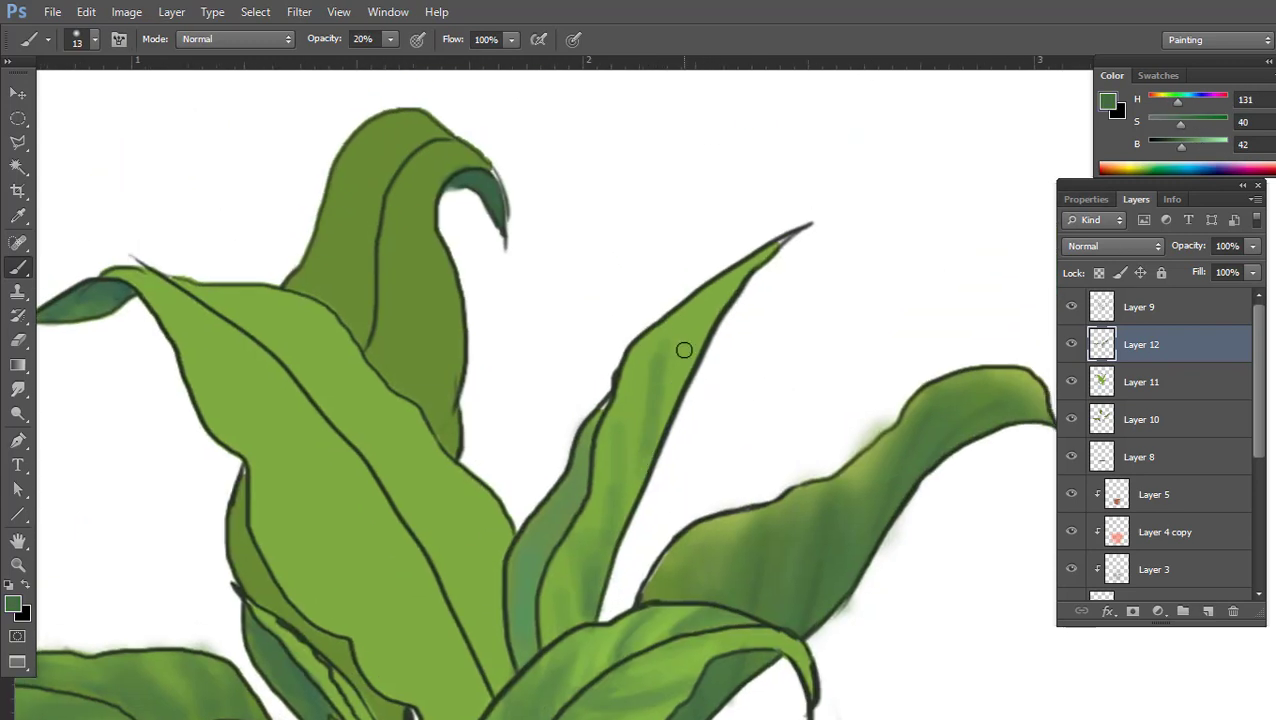
# Smudge the shading across the front leaf and soften where it meets the rear leaf
pyautogui.click(18, 389)
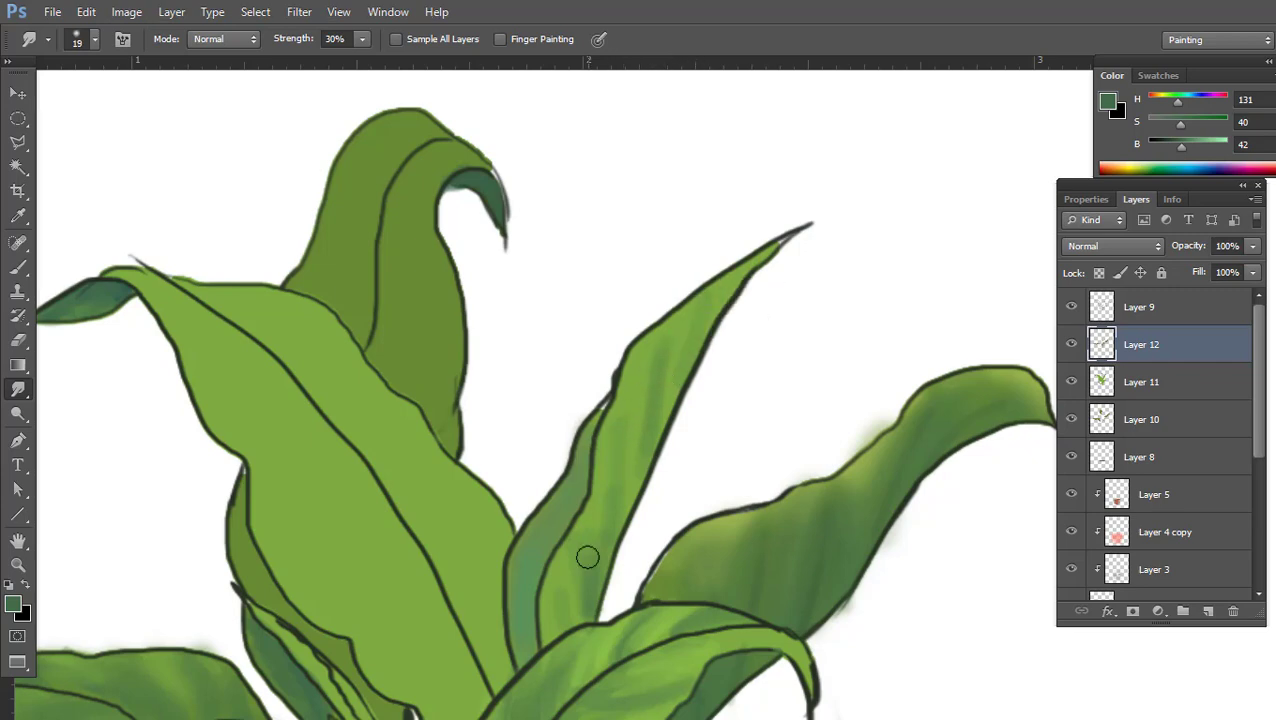
pyautogui.moveTo(692, 301); pyautogui.dragTo(809, 353)
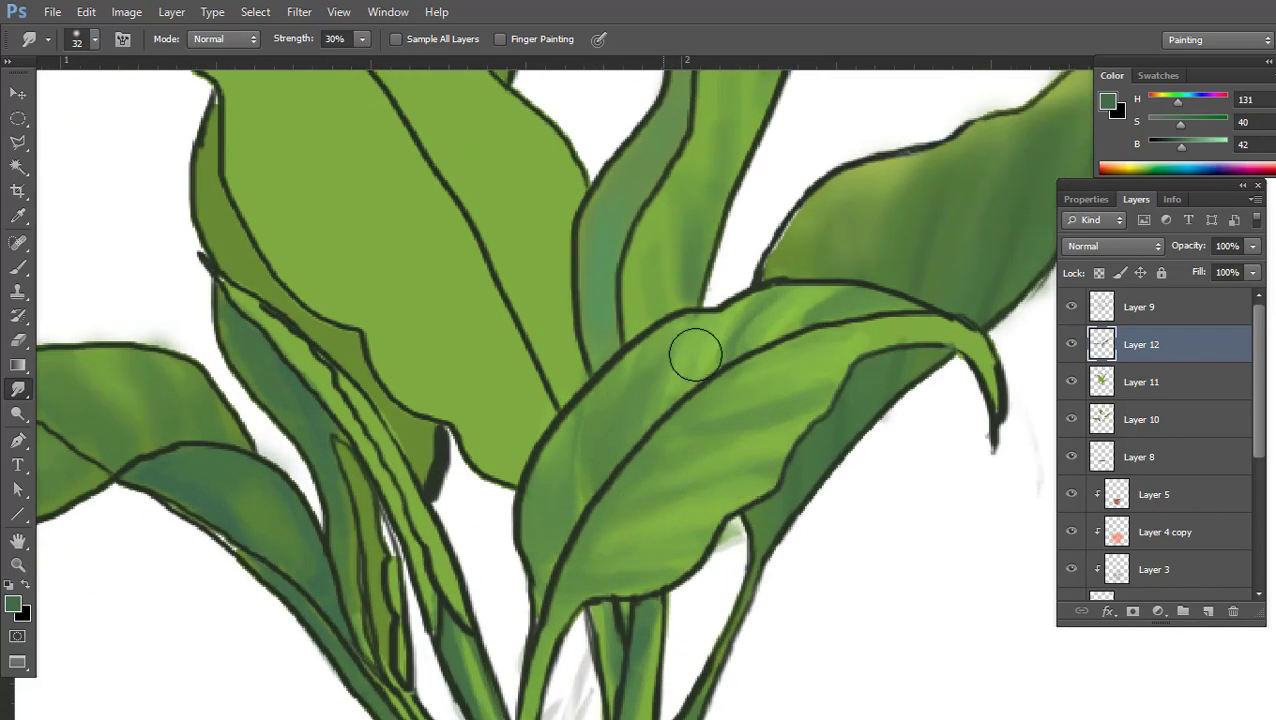
pyautogui.moveTo(695, 354); pyautogui.dragTo(900, 313)
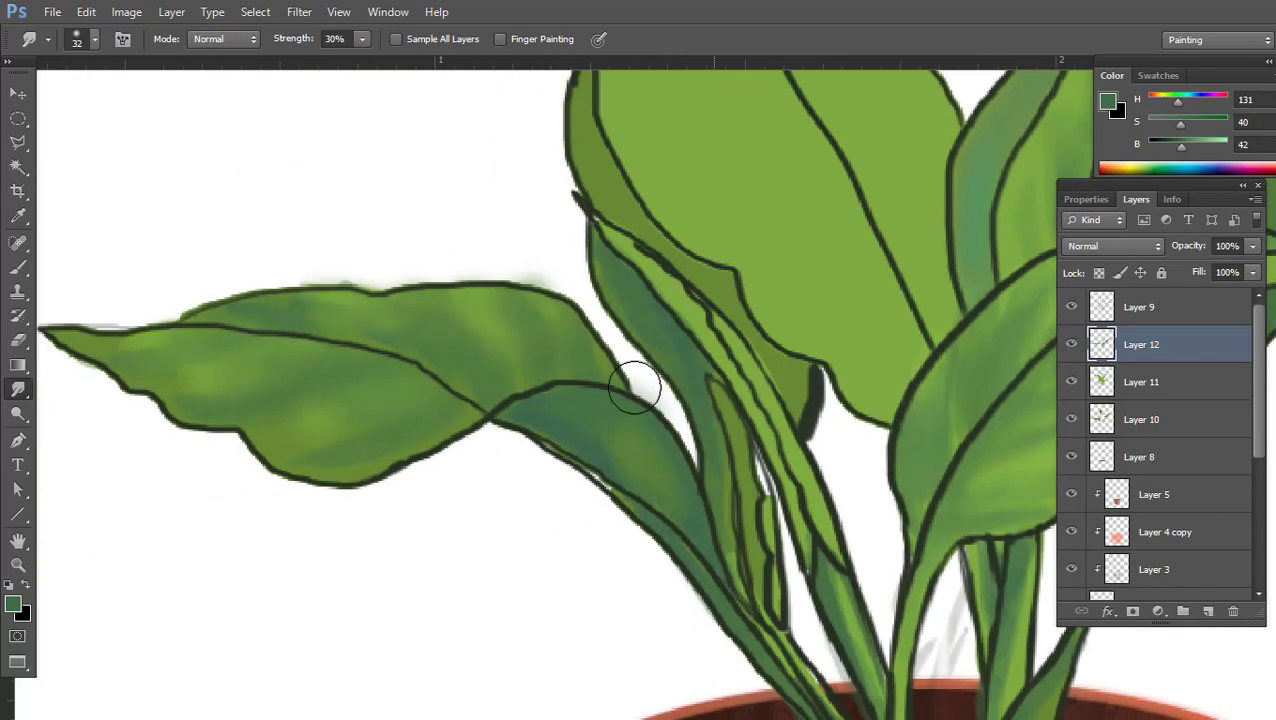
pyautogui.moveTo(490, 410); pyautogui.dragTo(524, 370)
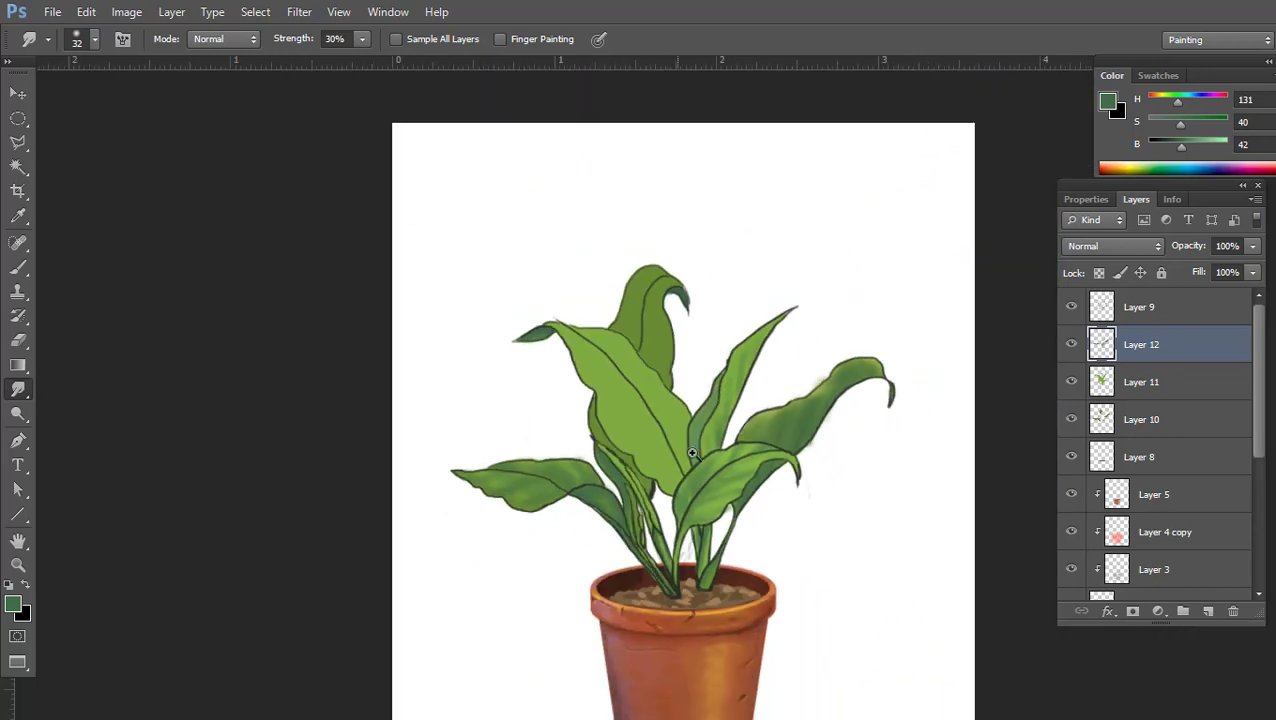
pyautogui.press('e')
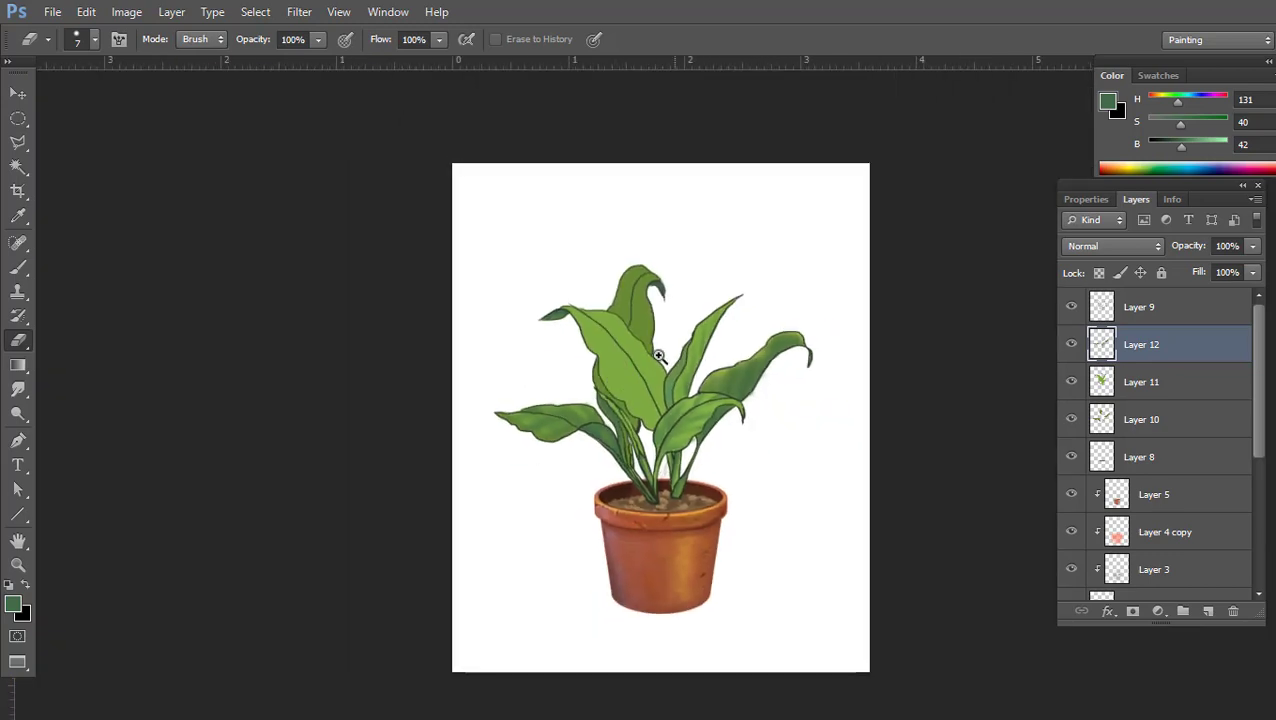
# Return to the Brush, check its preset options and pan to the lower leaves
pyautogui.press('v')
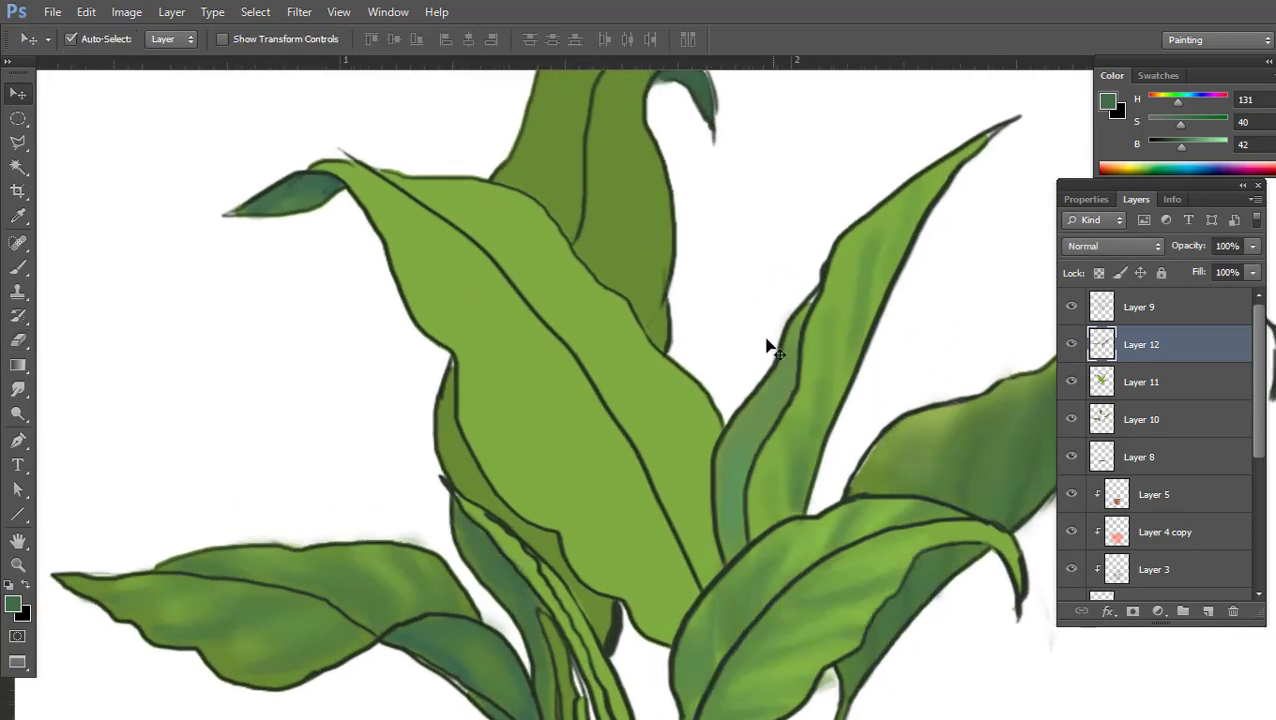
pyautogui.scroll(5, 650, 245)
pyautogui.press('b')
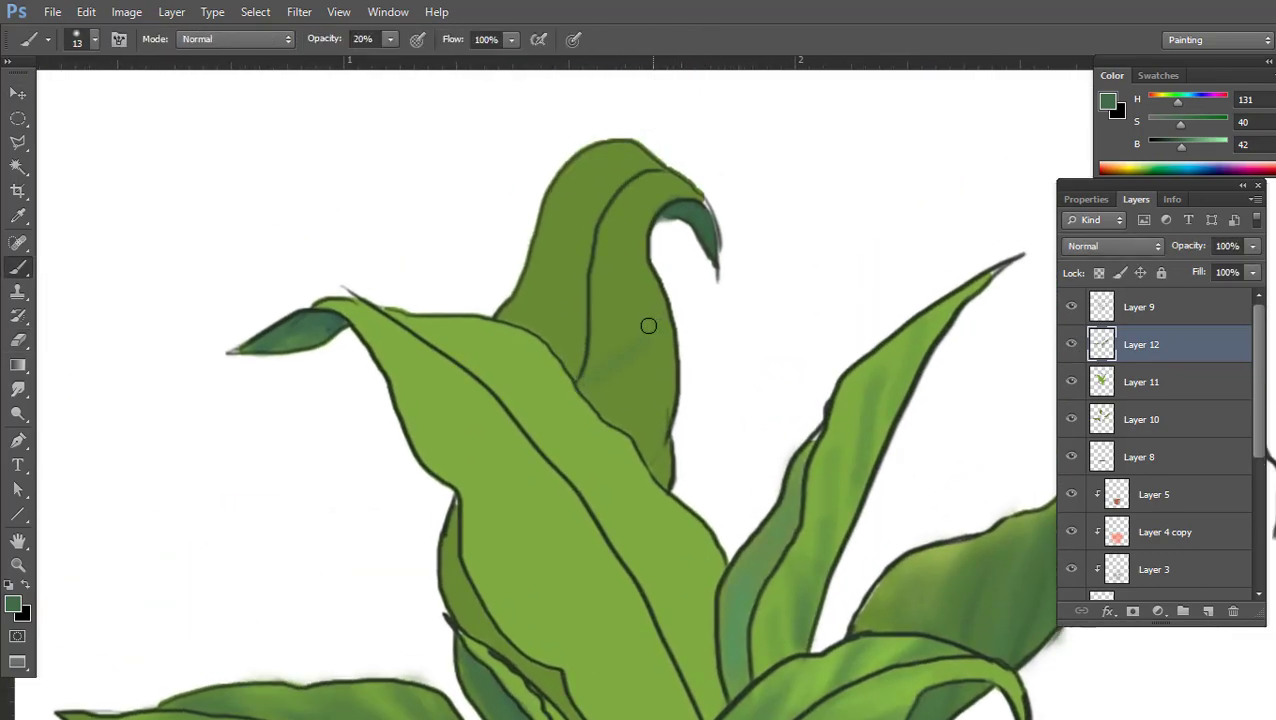
pyautogui.rightClick(648, 325)
pyautogui.press('Escape')
pyautogui.rightClick(641, 246)
pyautogui.press('Escape')
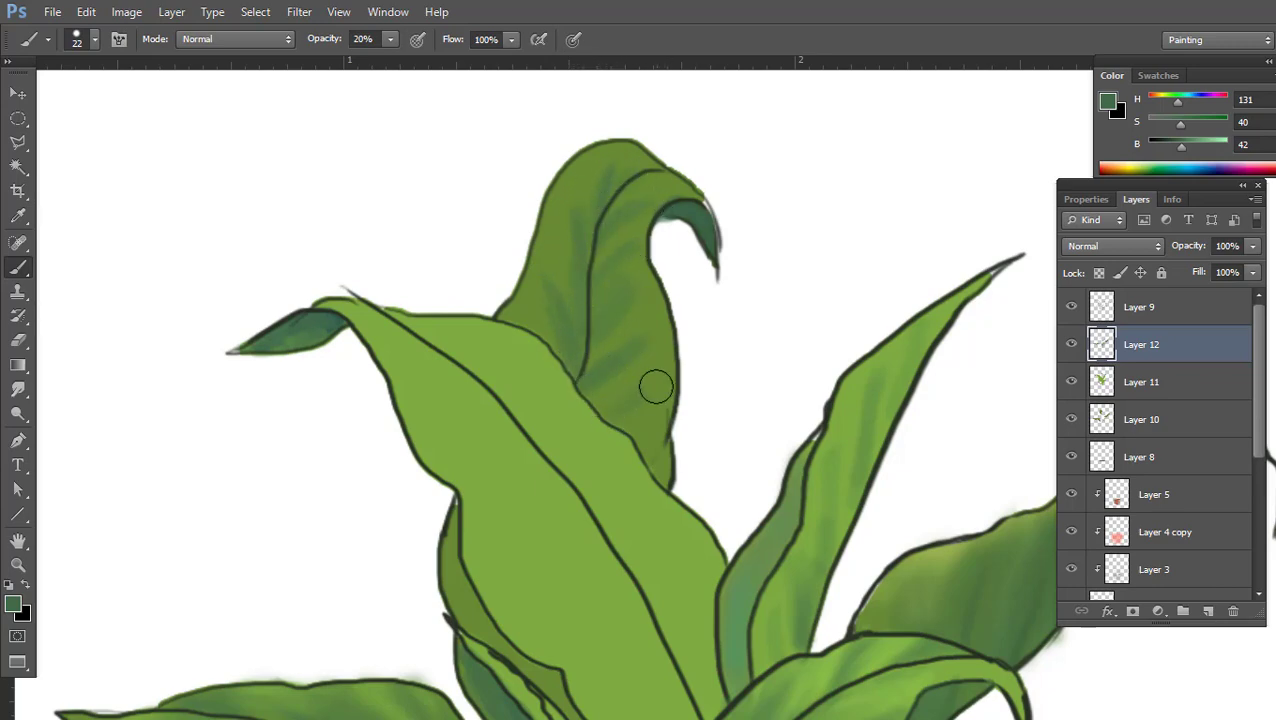
pyautogui.moveTo(669, 432); pyautogui.dragTo(507, 390)
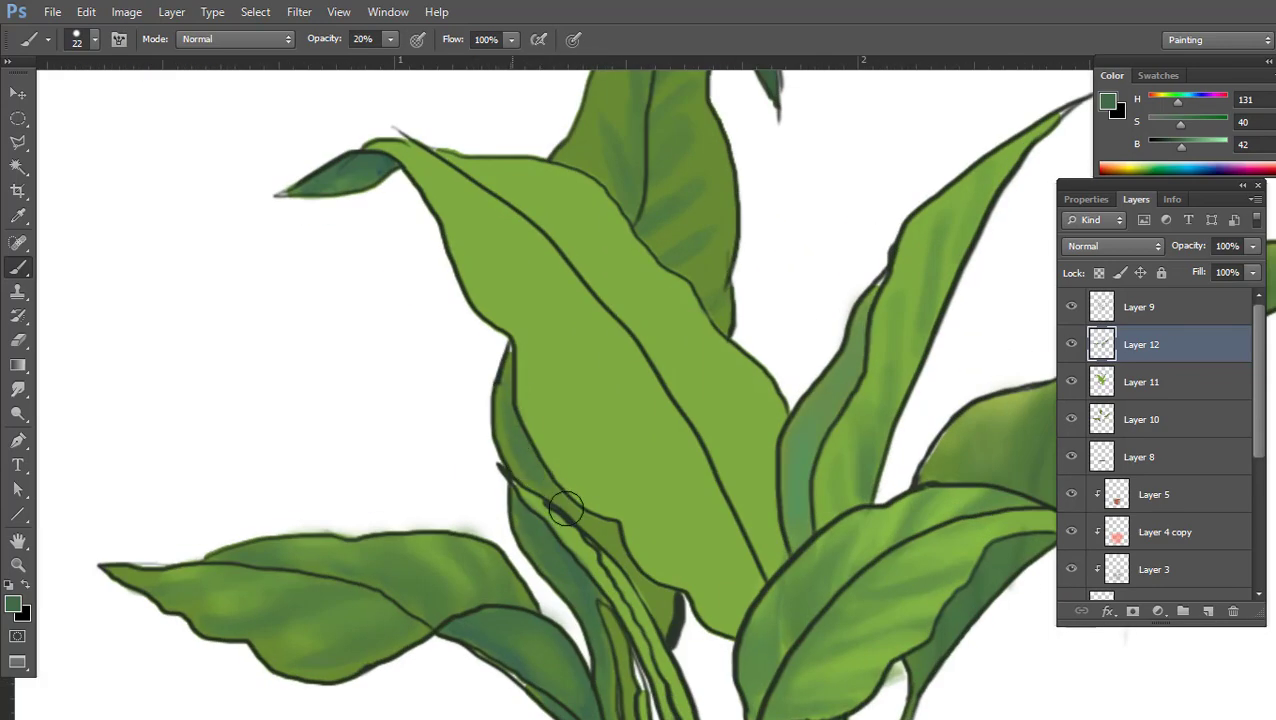
pyautogui.moveTo(651, 585); pyautogui.dragTo(603, 470)
# Sample the dark outline green on Layer 9, then smudge on Layer 12 over the upper leaves
pyautogui.click(1165, 312)
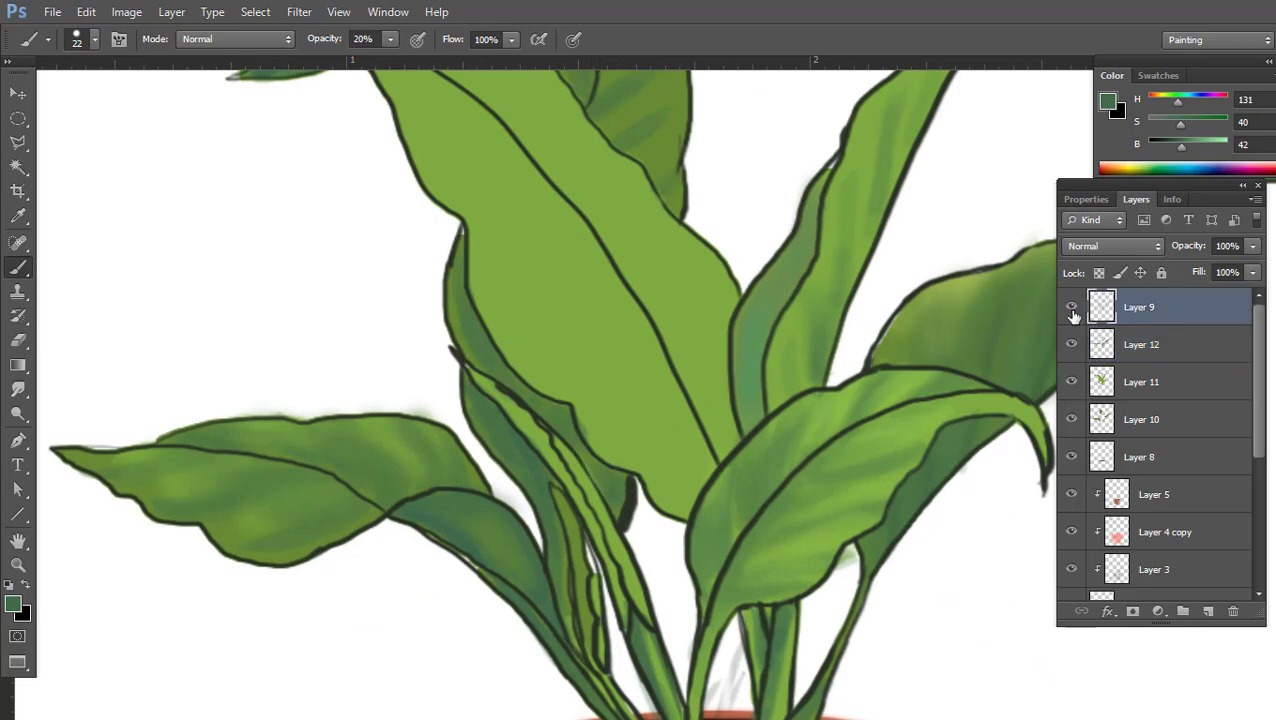
pyautogui.keyDown('alt'); pyautogui.click(646, 304); pyautogui.keyUp('alt')
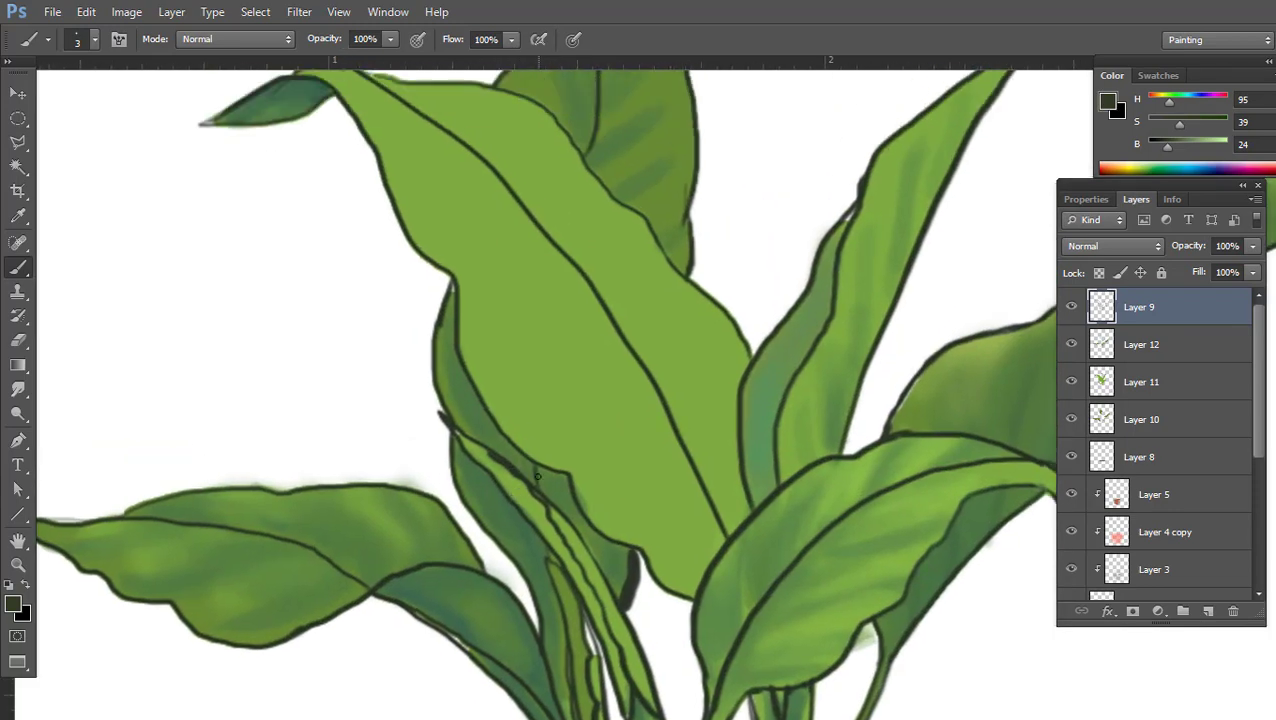
pyautogui.moveTo(512, 411); pyautogui.dragTo(562, 402)
pyautogui.keyDown('ctrl'); pyautogui.click(578, 341); pyautogui.keyUp('ctrl')
pyautogui.click(18, 389)
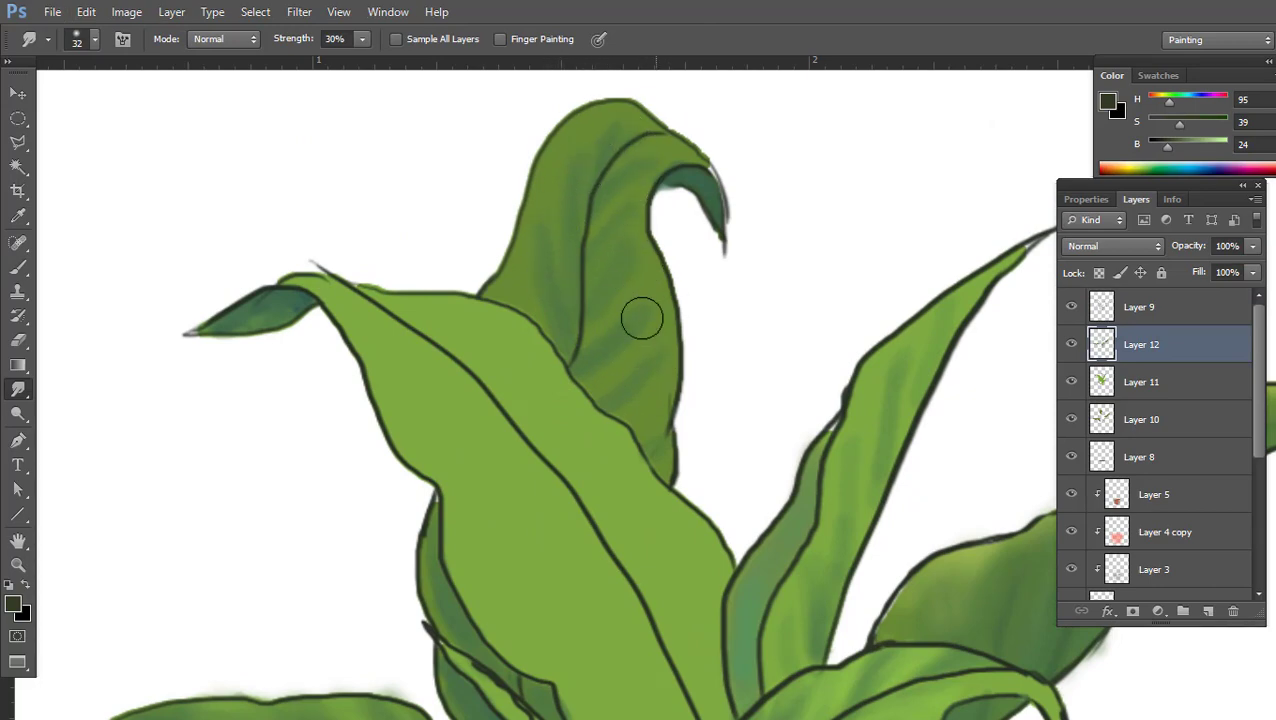
pyautogui.scroll(-4, 584, 393)
pyautogui.scroll(-2, 576, 377)
pyautogui.scroll(-3, 576, 377)
pyautogui.scroll(7, 626, 379)
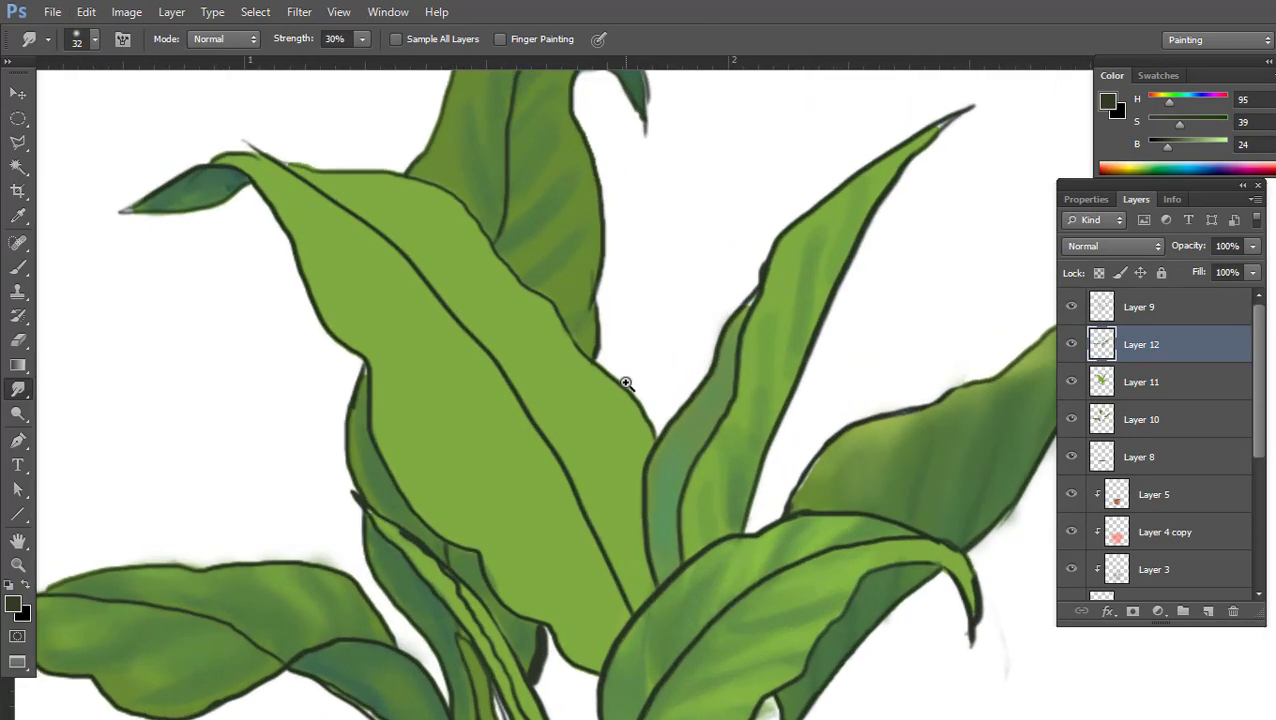
pyautogui.press('v')
pyautogui.click(648, 422)
# Paint teal green strokes over the central leaf up toward its tip
pyautogui.press('b')
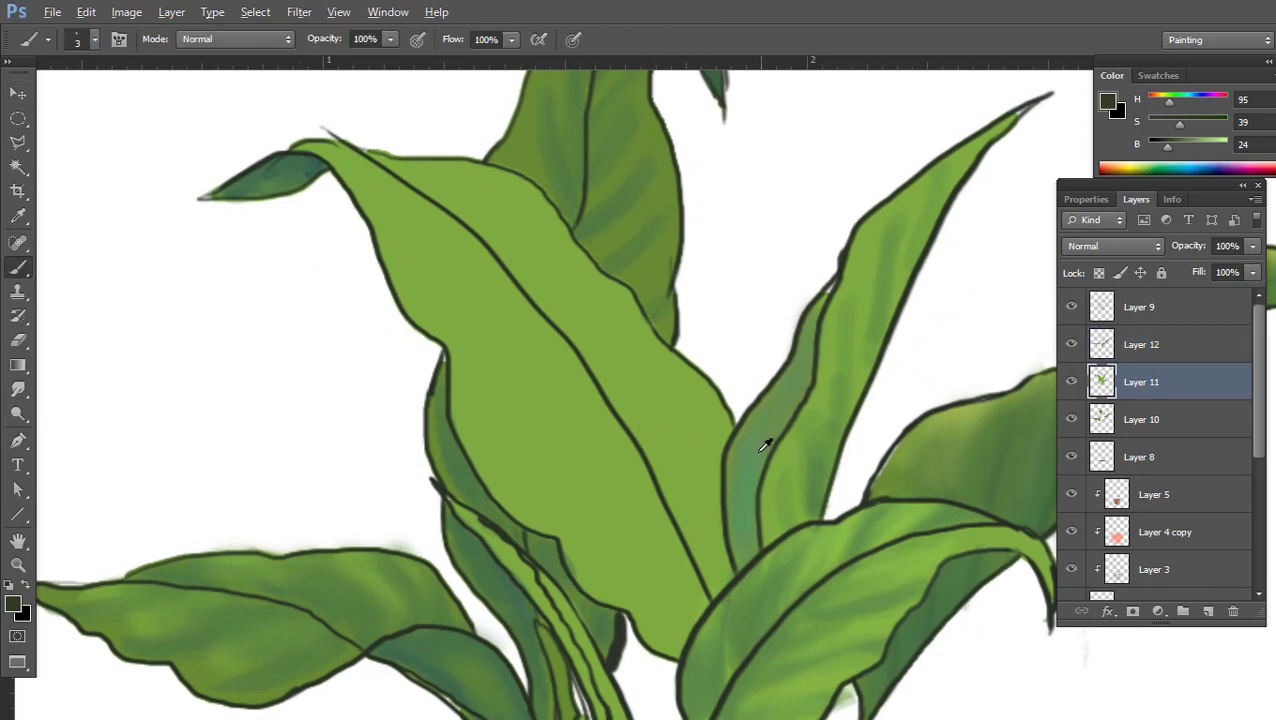
pyautogui.keyDown('alt'); pyautogui.click(763, 441); pyautogui.keyUp('alt')
pyautogui.moveTo(655, 470); pyautogui.dragTo(680, 393)
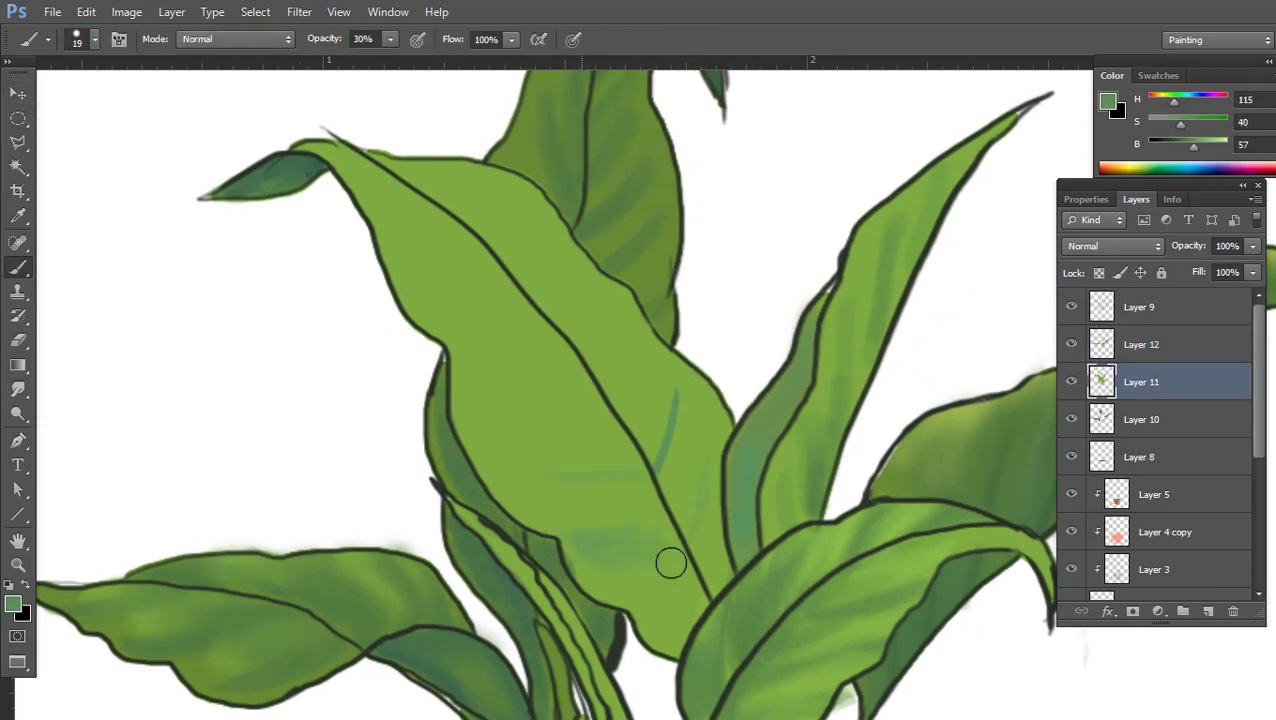
pyautogui.moveTo(656, 623); pyautogui.dragTo(702, 583)
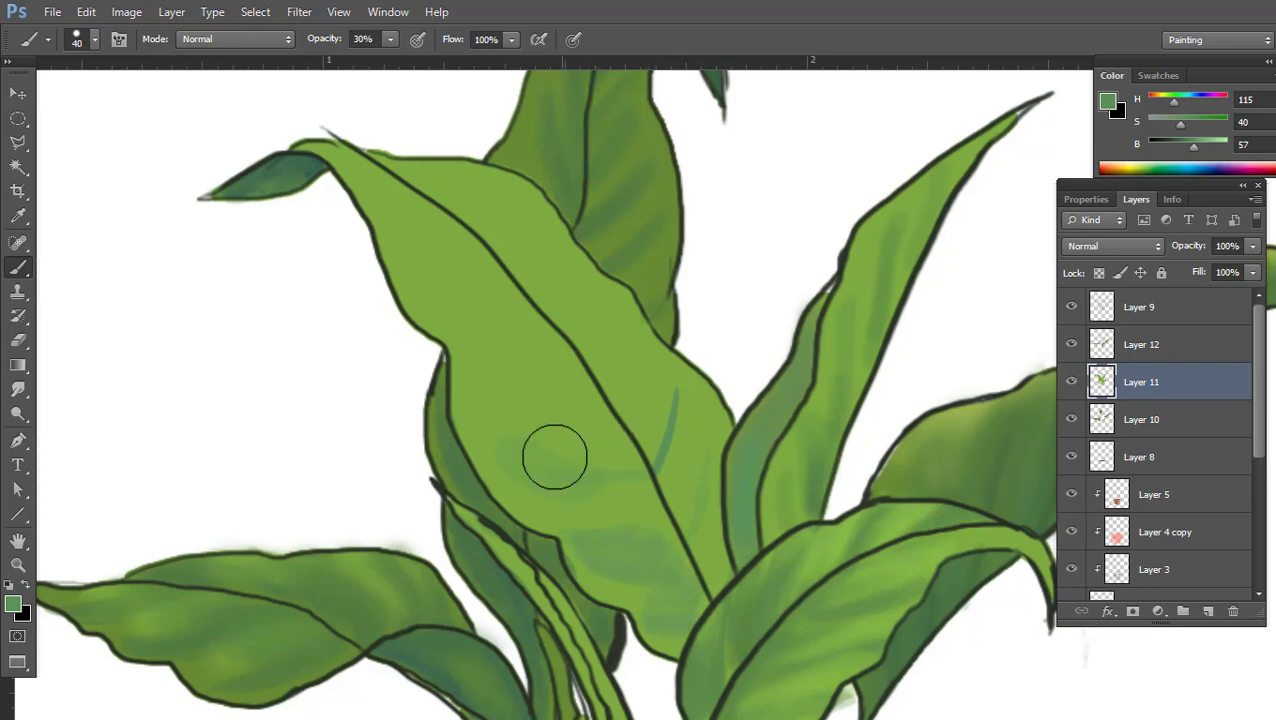
pyautogui.moveTo(554, 457)
pyautogui.mouseDown()
pyautogui.moveTo(609, 433)
pyautogui.moveTo(644, 496)
pyautogui.moveTo(644, 410)
pyautogui.moveTo(575, 253)
pyautogui.moveTo(533, 194)
pyautogui.moveTo(472, 210)
pyautogui.mouseUp()
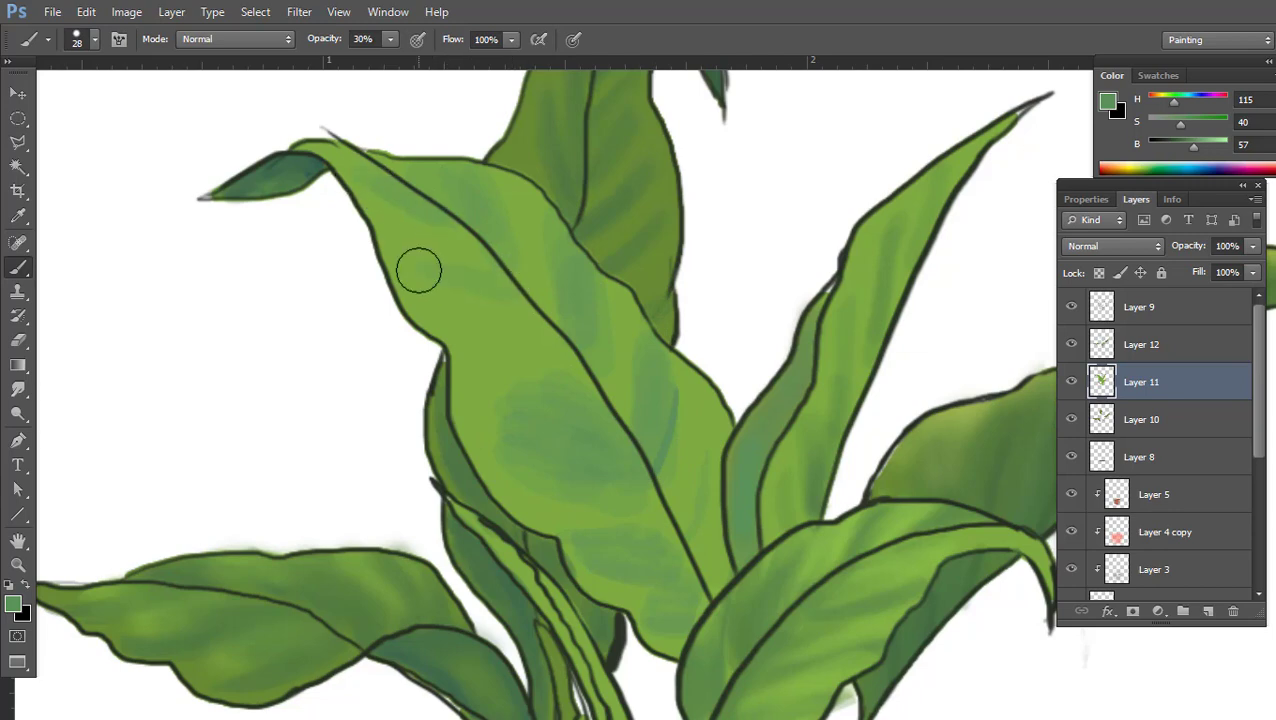
pyautogui.moveTo(675, 421); pyautogui.dragTo(591, 463)
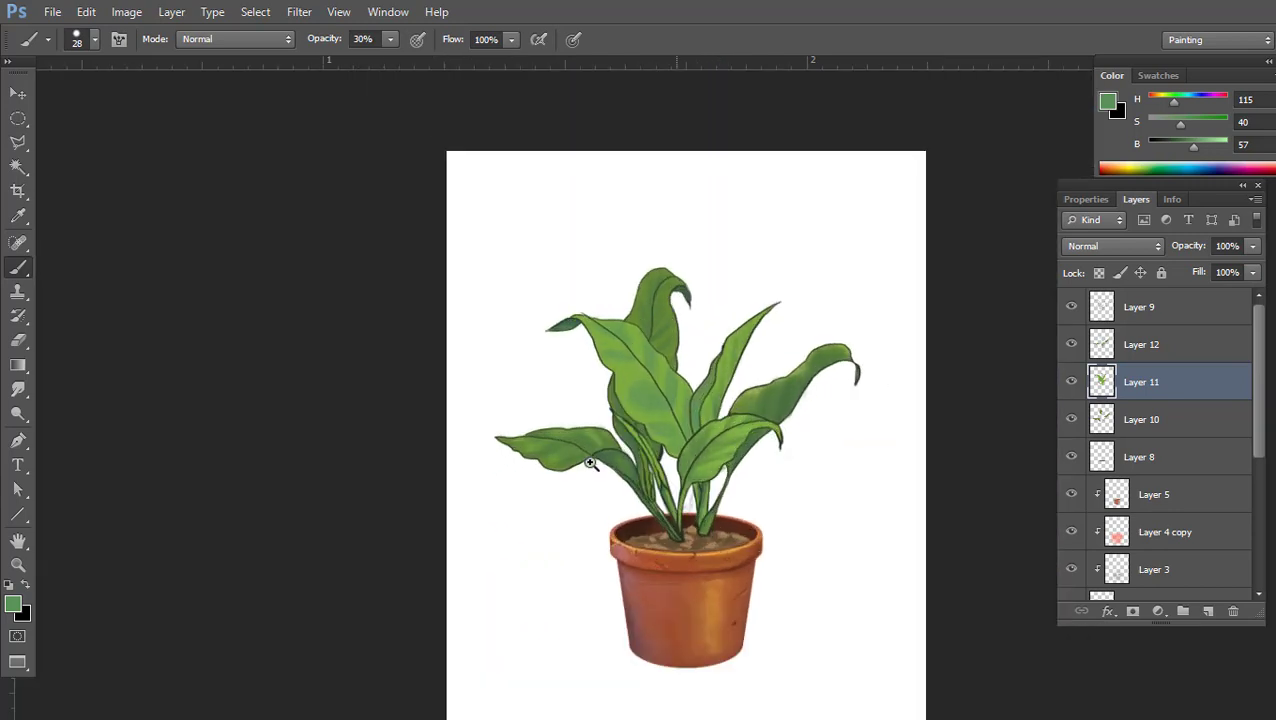
pyautogui.keyDown('ctrl'); pyautogui.click(591, 463); pyautogui.keyUp('ctrl')
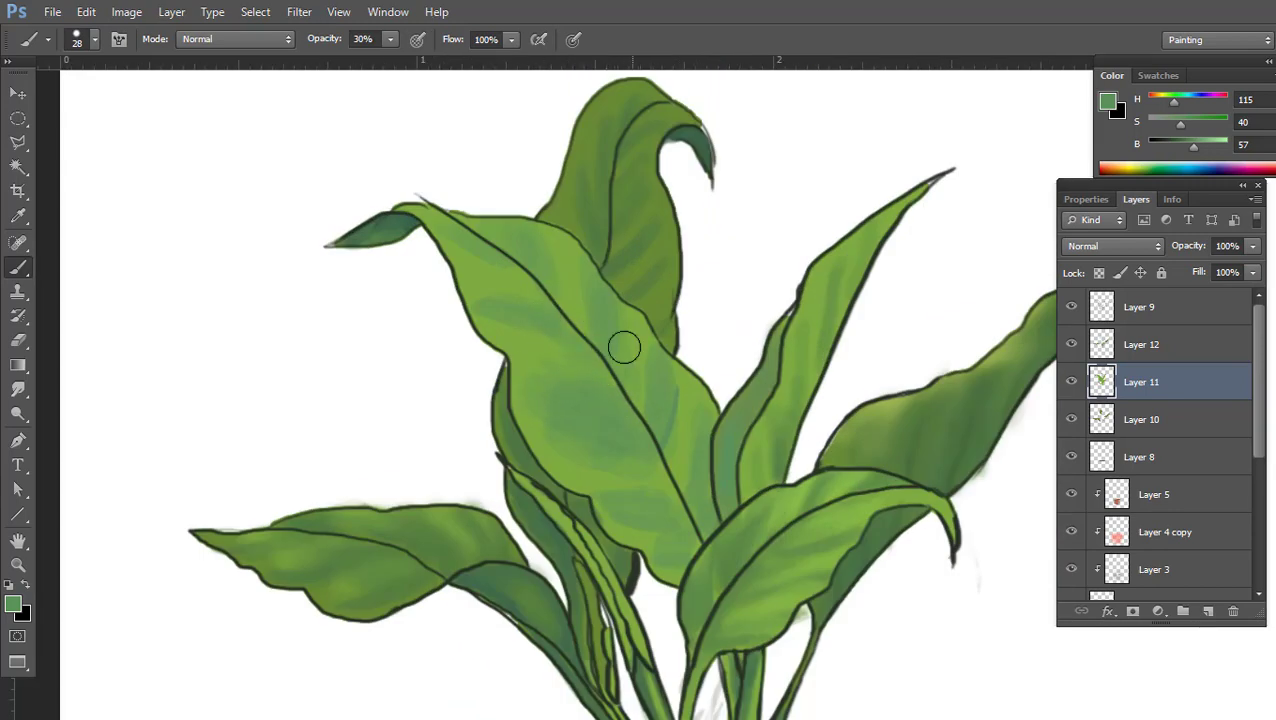
# Smudge the teal shading down the central leaf and check the whole plant
pyautogui.press('r')
pyautogui.keyDown('ctrl'); pyautogui.click(550, 336); pyautogui.keyUp('ctrl')
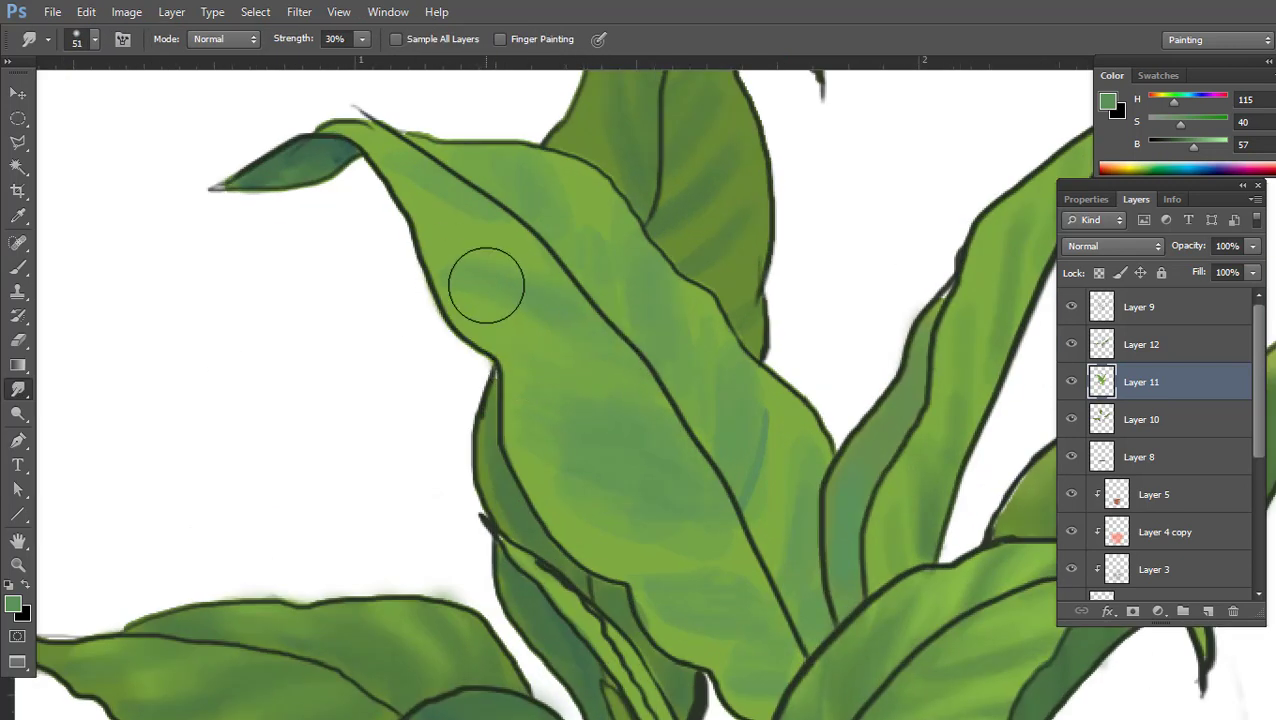
pyautogui.moveTo(454, 188)
pyautogui.mouseDown()
pyautogui.moveTo(601, 250)
pyautogui.moveTo(541, 421)
pyautogui.moveTo(649, 433)
pyautogui.moveTo(670, 540)
pyautogui.moveTo(760, 635)
pyautogui.moveTo(703, 370)
pyautogui.moveTo(746, 498)
pyautogui.moveTo(704, 271)
pyautogui.mouseUp()
pyautogui.hotkey('ctrl', '0')
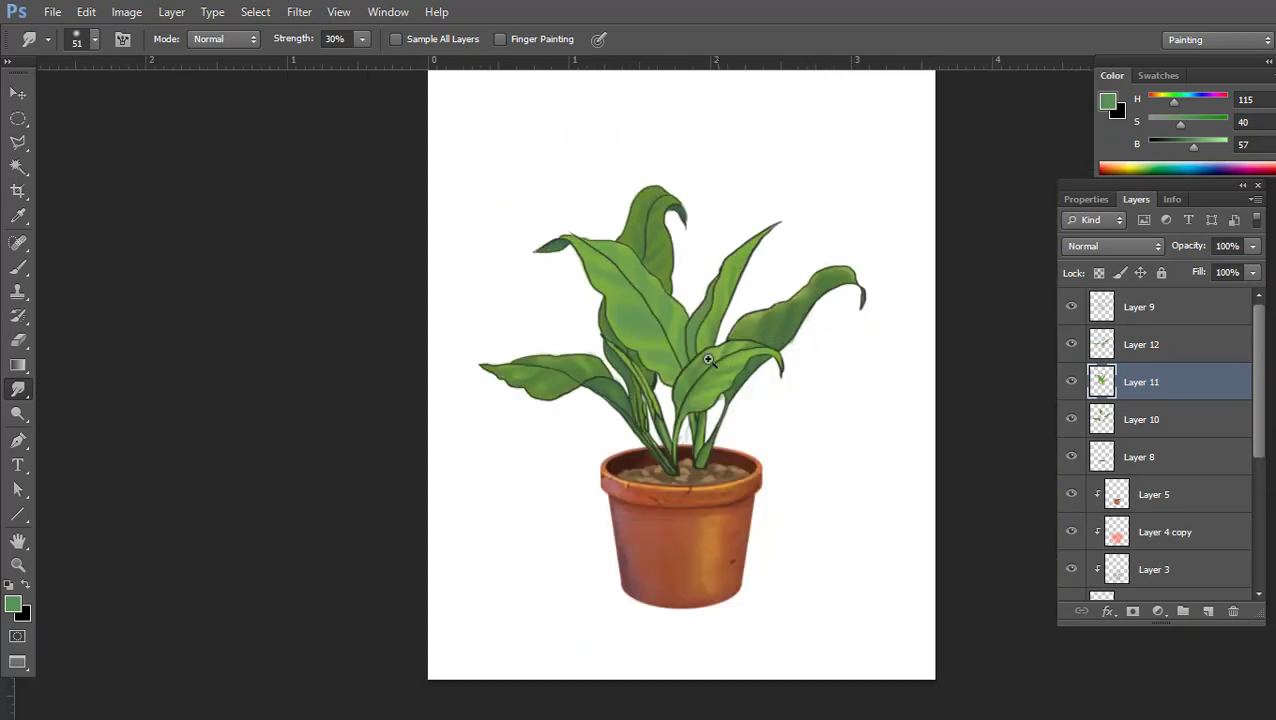
pyautogui.hotkey('ctrl', '+')
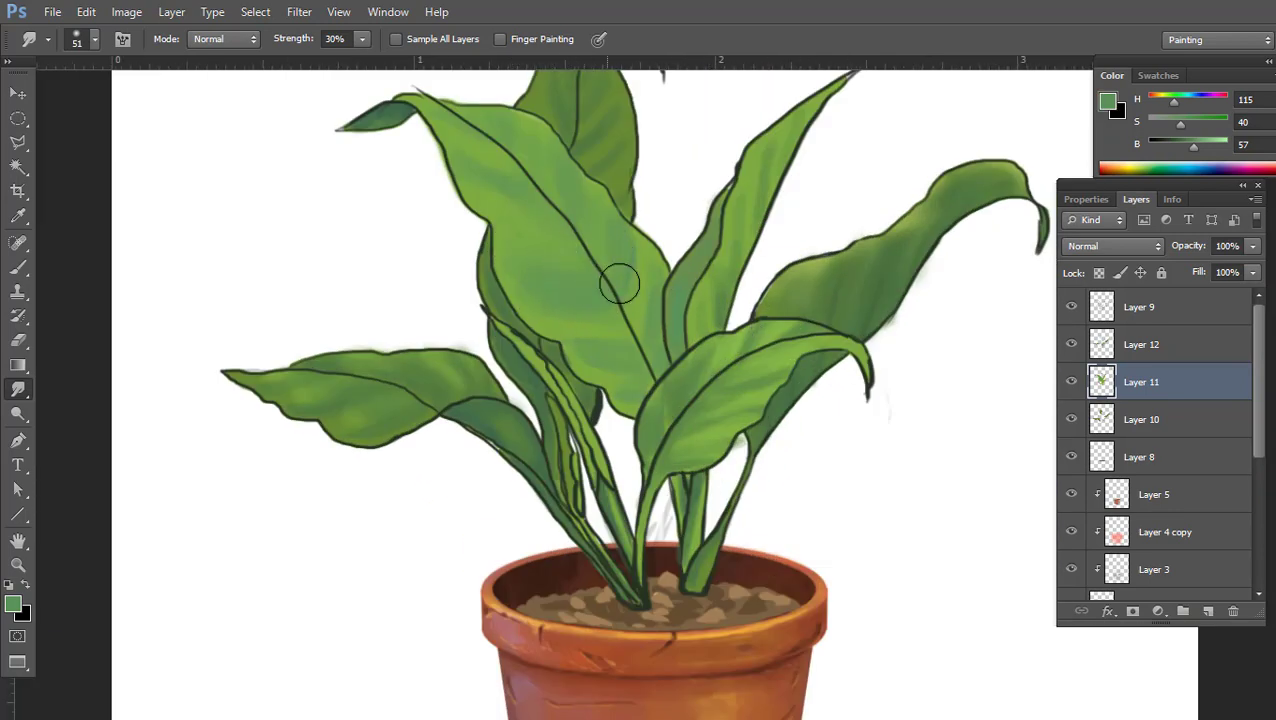
pyautogui.hotkey('ctrl', '0')
pyautogui.hotkey('ctrl', '+')
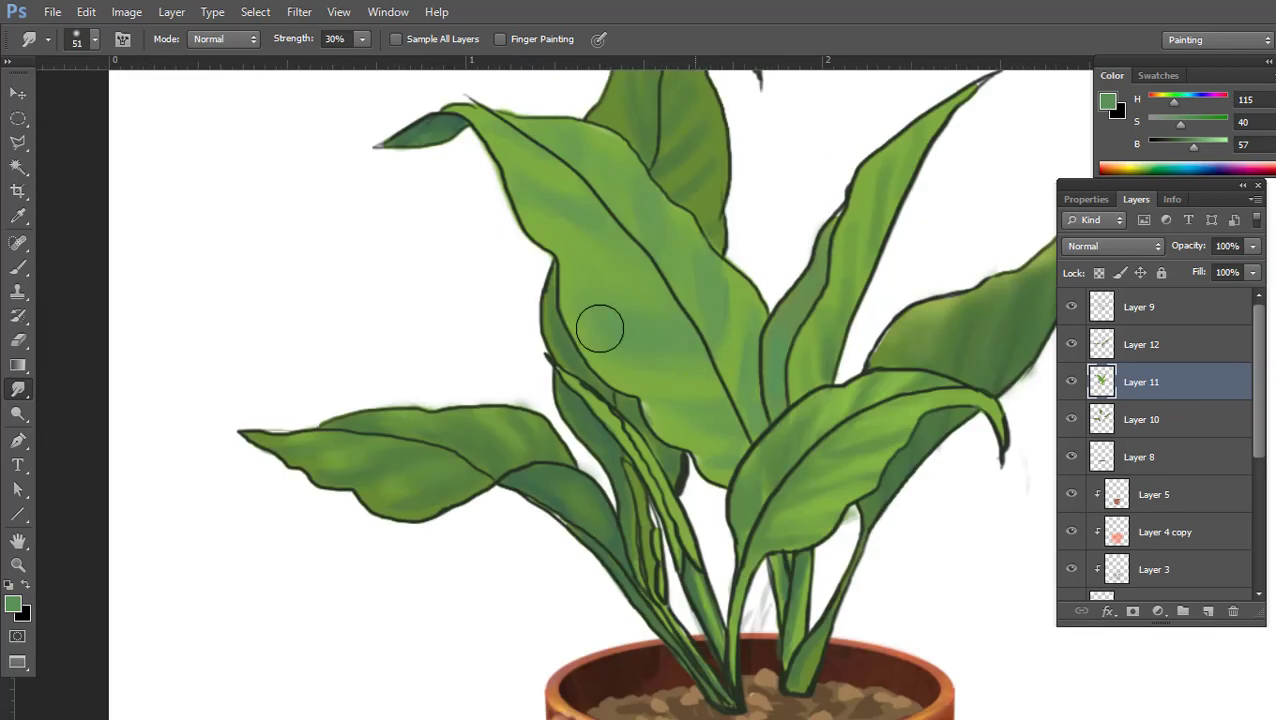
# Toggle the outlines to check the shading, then select Layer 9 and darken the paint colour
pyautogui.click(1071, 307)
pyautogui.click(1071, 307)
pyautogui.moveTo(783, 363); pyautogui.dragTo(683, 412)
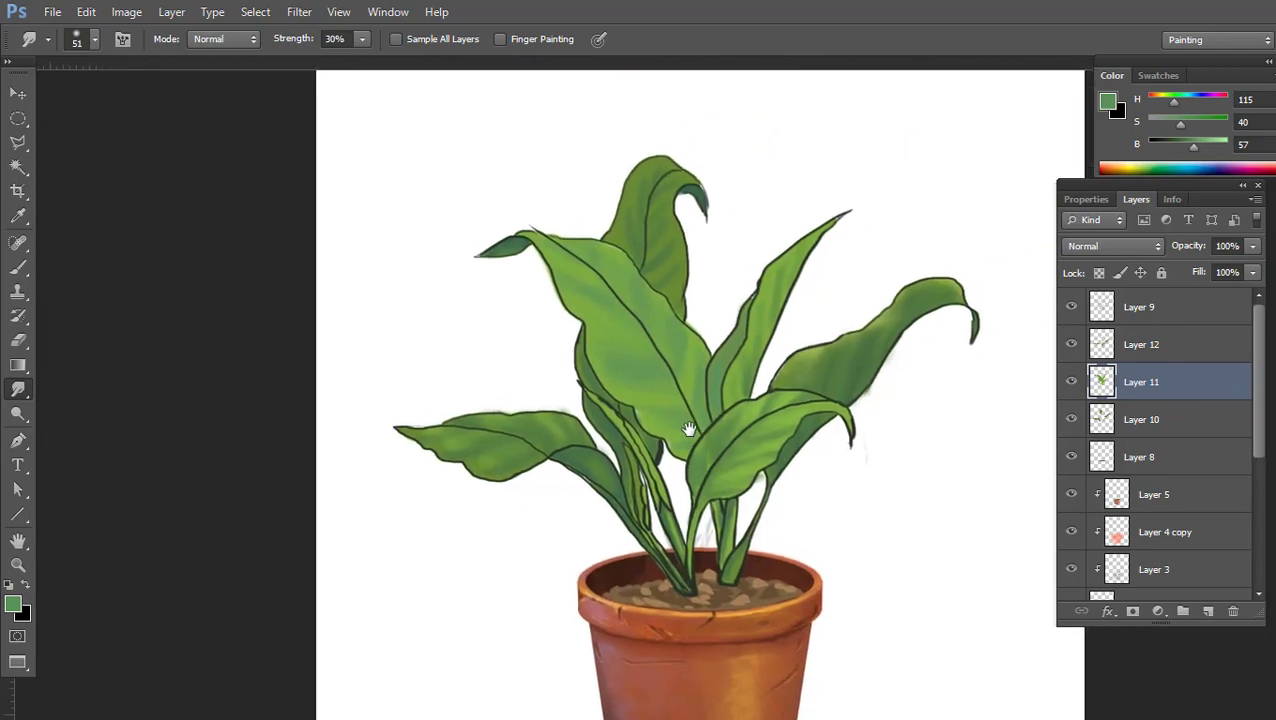
pyautogui.hotkey('ctrl', '+')
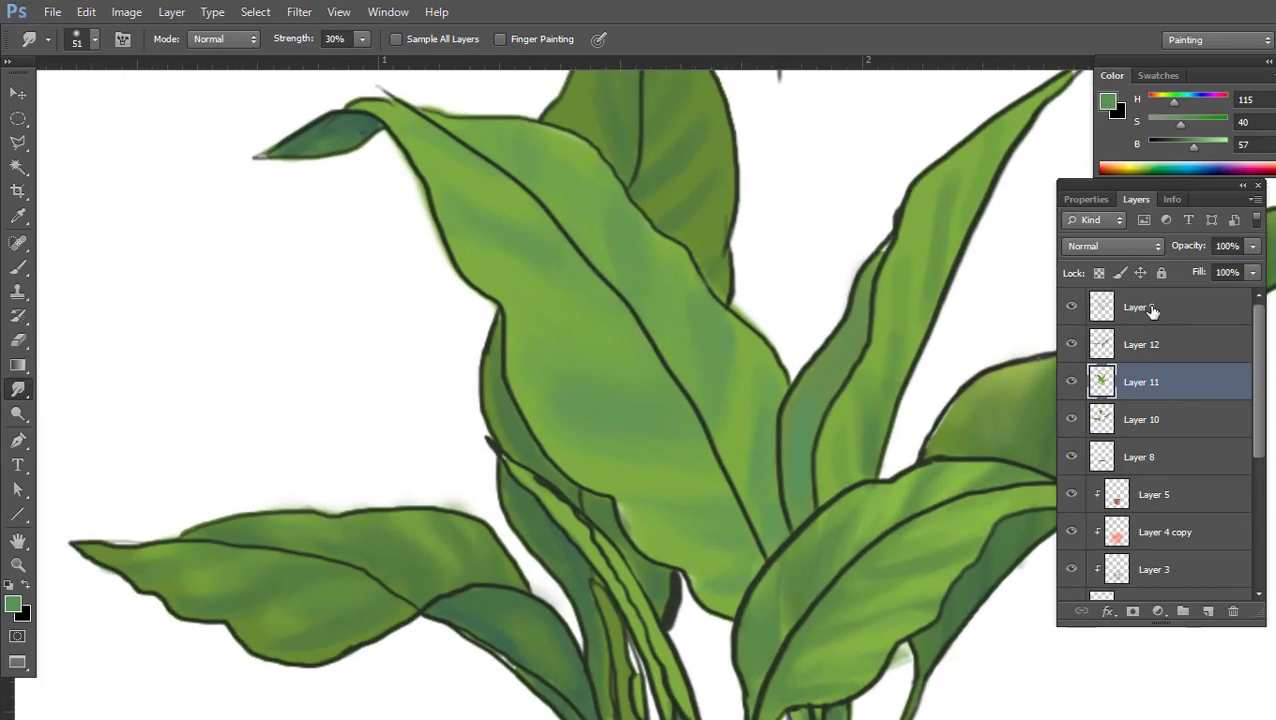
pyautogui.click(1115, 309)
pyautogui.hotkey('ctrl', '-')
pyautogui.moveTo(815, 372); pyautogui.dragTo(775, 386)
pyautogui.moveTo(1193, 146); pyautogui.dragTo(1172, 146)
# Tint Layer 9's outlines olive with Hue/Saturation: Hue -24, Saturation +80, Lightness +3
pyautogui.press('y')
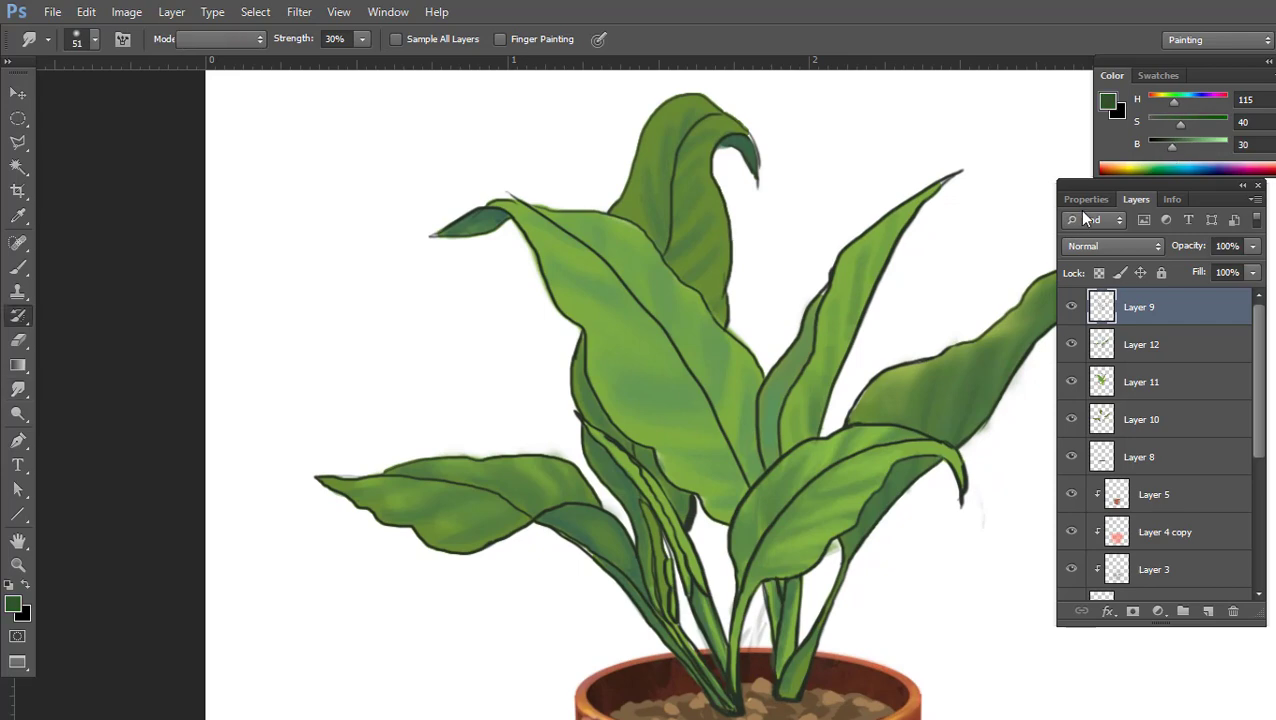
pyautogui.press('u')
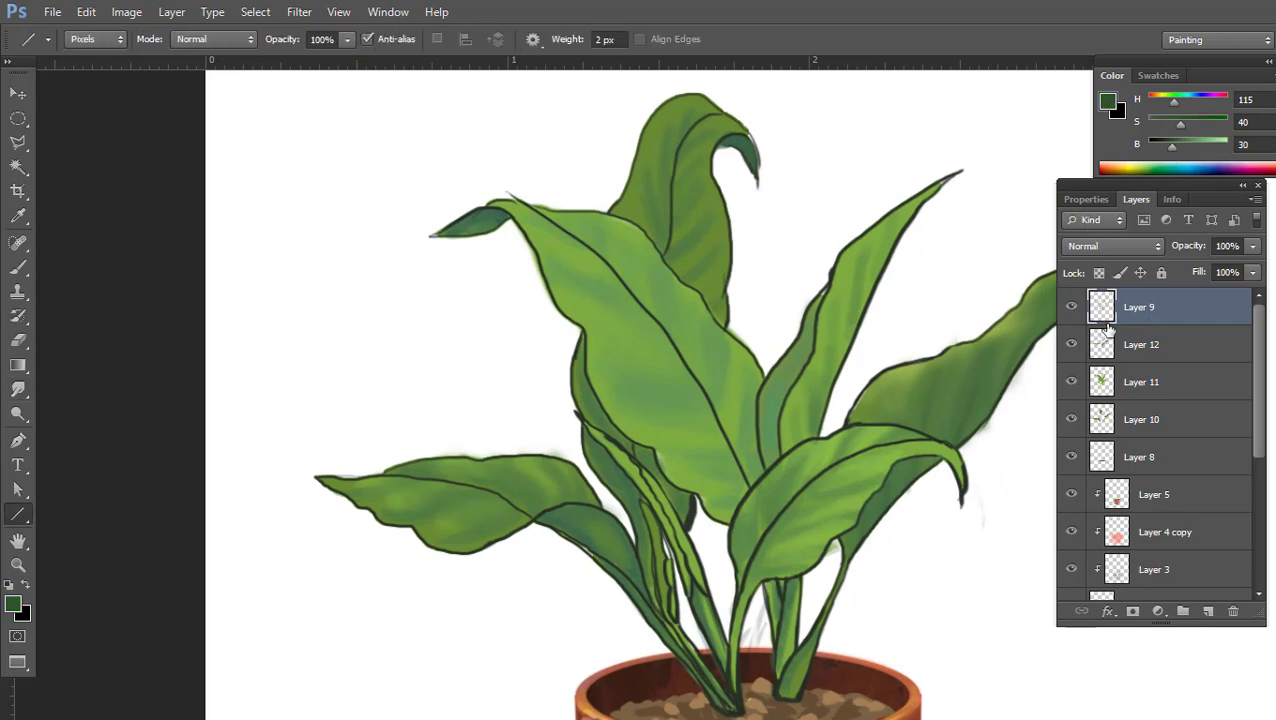
pyautogui.hotkey('ctrl', 'u')
pyautogui.moveTo(1082, 293)
pyautogui.mouseDown()
pyautogui.moveTo(1151, 293)
pyautogui.moveTo(1102, 293)
pyautogui.mouseUp()
pyautogui.moveTo(1082, 204); pyautogui.dragTo(1006, 204)
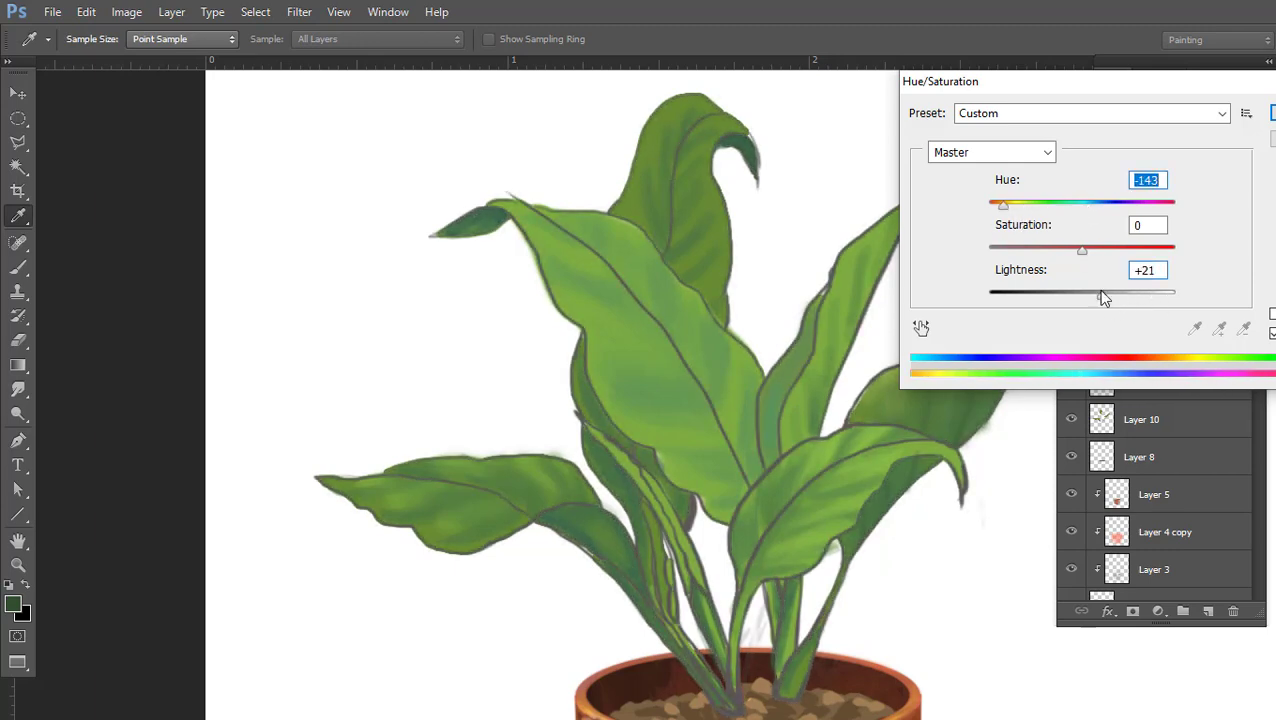
pyautogui.moveTo(1102, 293); pyautogui.dragTo(1088, 290)
pyautogui.moveTo(1003, 204); pyautogui.dragTo(1059, 204)
pyautogui.moveTo(1082, 249); pyautogui.dragTo(1092, 249)
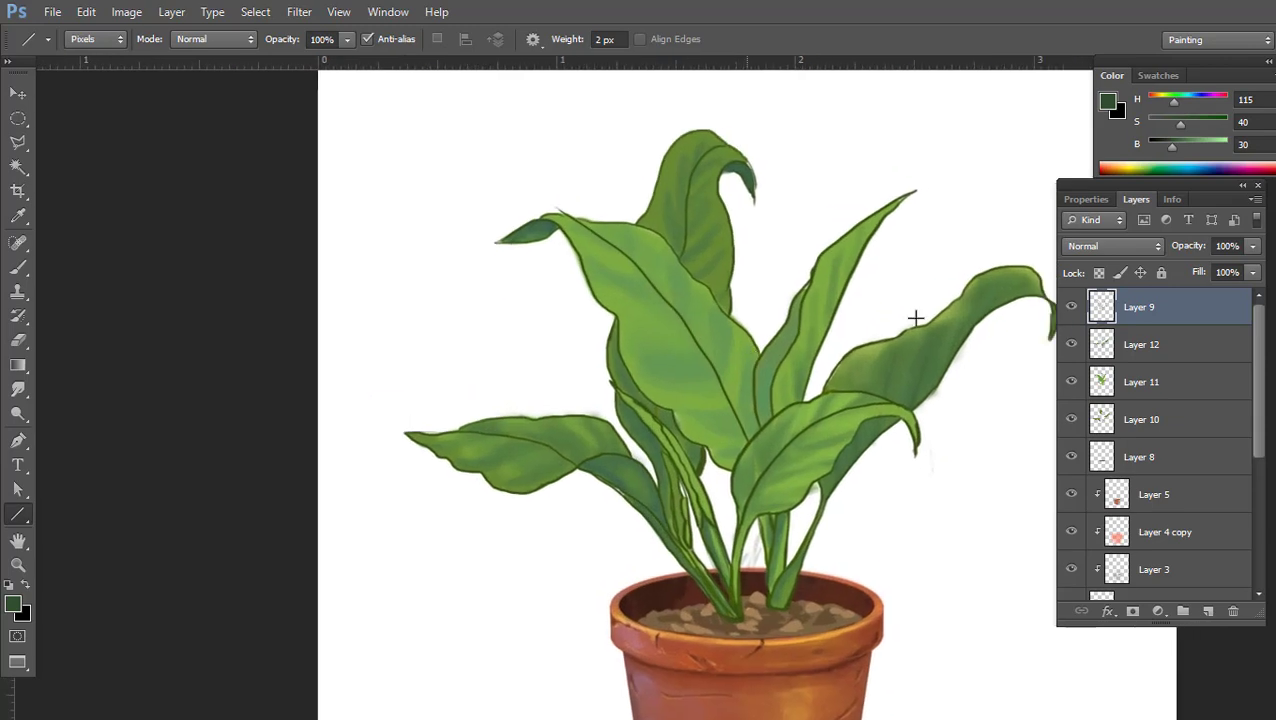
# Add a new layer above the outlines and pick a yellow-green brush colour
pyautogui.click(1208, 611)
pyautogui.press('b')
pyautogui.scroll(1, 719, 255)
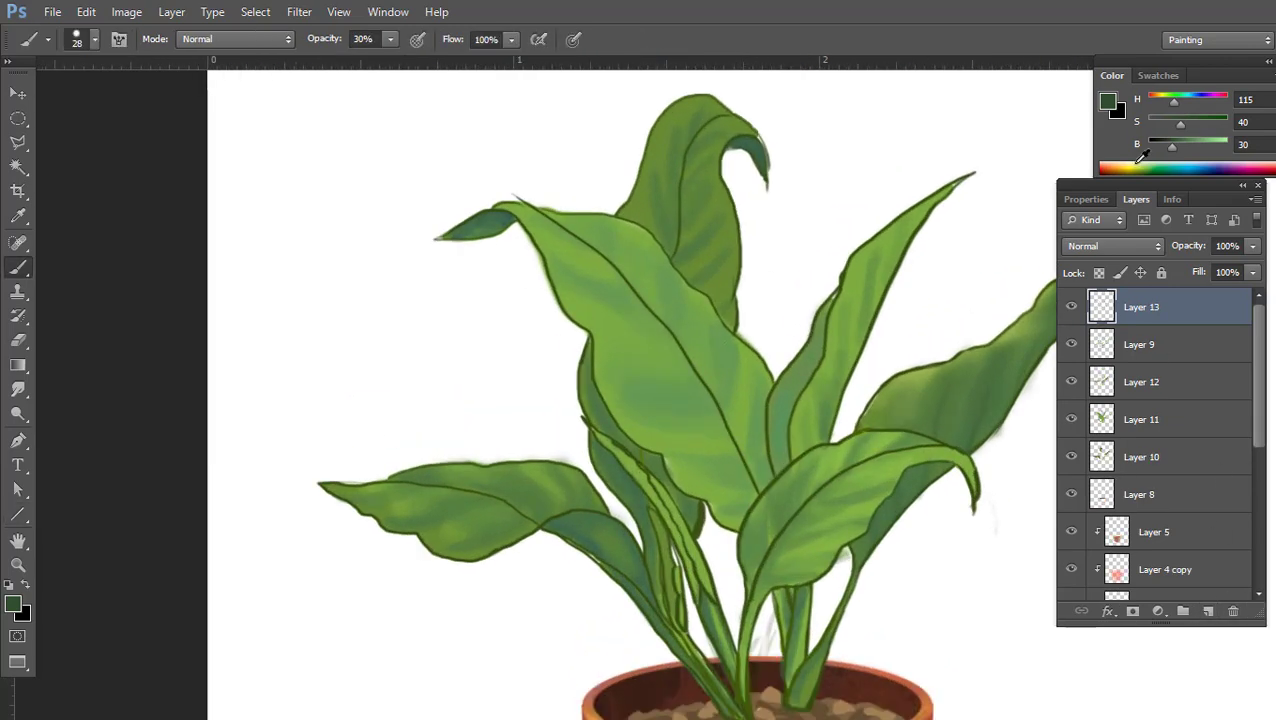
pyautogui.click(1137, 163)
pyautogui.moveTo(1224, 148); pyautogui.dragTo(1212, 126)
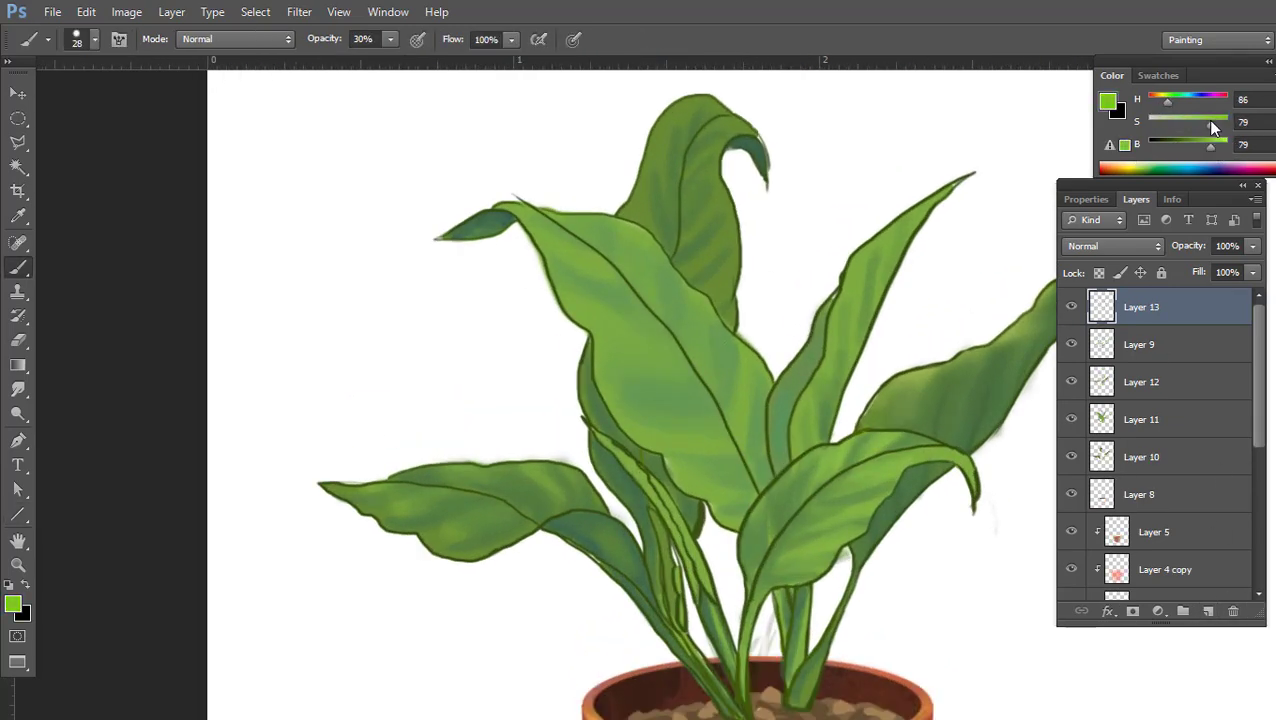
pyautogui.scroll(3, 880, 263)
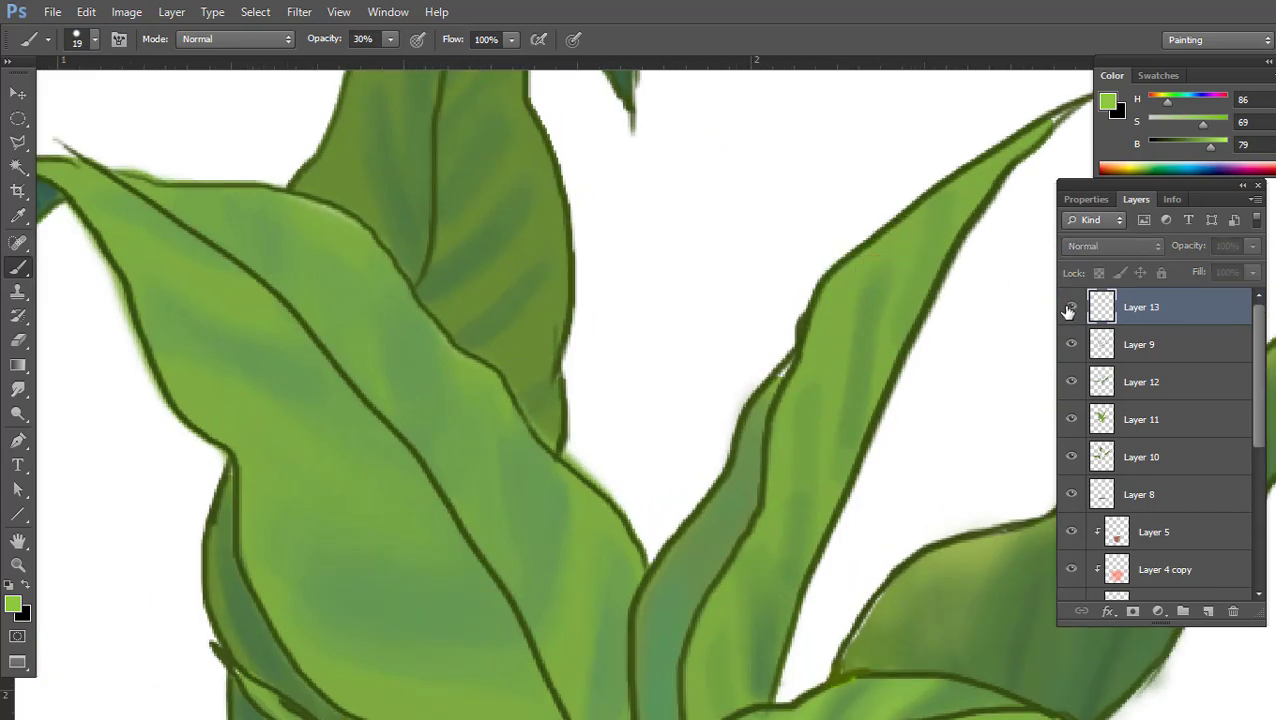
# Make the brush slightly smaller and choose a lighter yellow-green for highlights
pyautogui.rightClick(822, 280)
pyautogui.scroll(-1, 1208, 435)
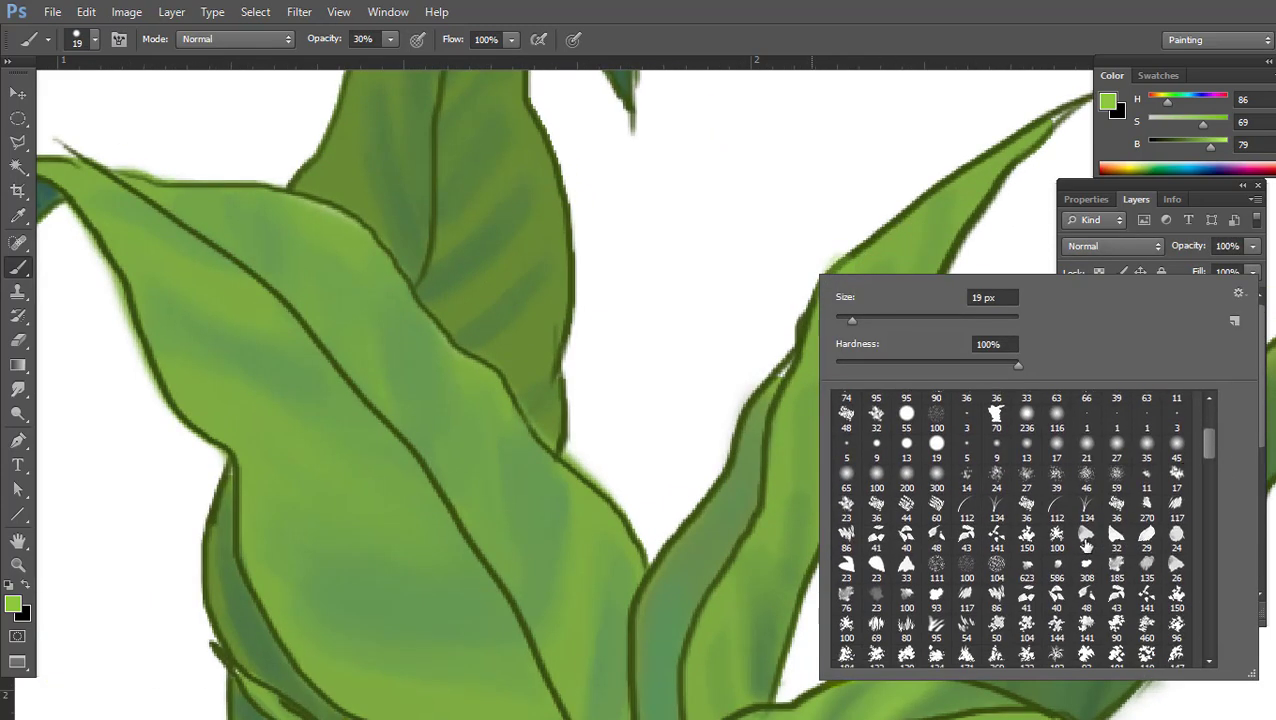
pyautogui.press('Escape')
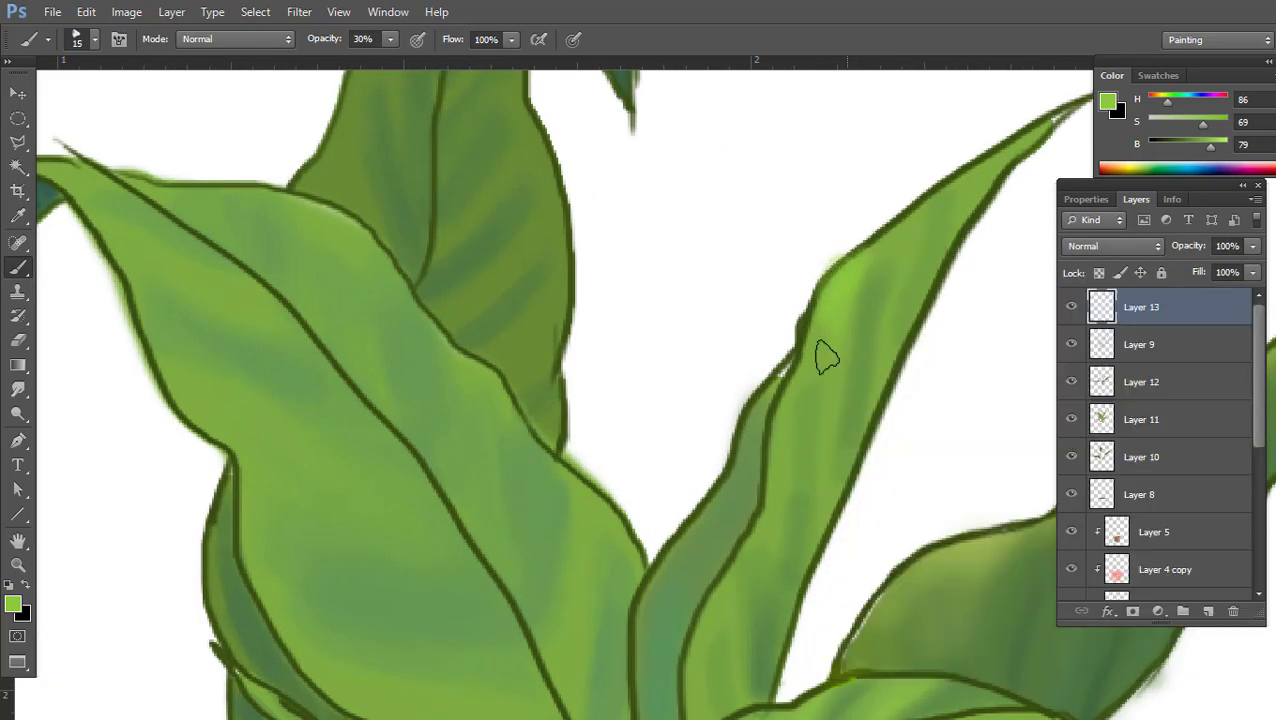
pyautogui.scroll(-3, 826, 357)
pyautogui.scroll(2, 700, 400)
pyautogui.moveTo(1210, 145); pyautogui.dragTo(1207, 143)
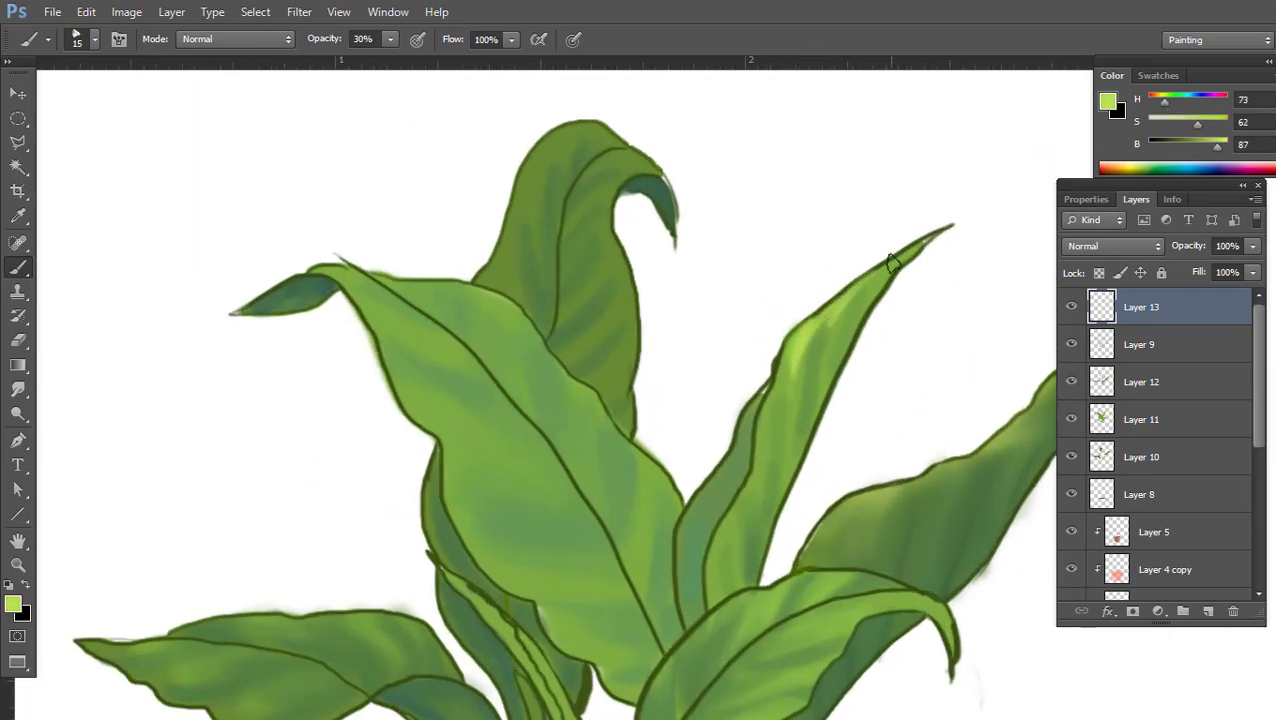
pyautogui.scroll(-3, 776, 475)
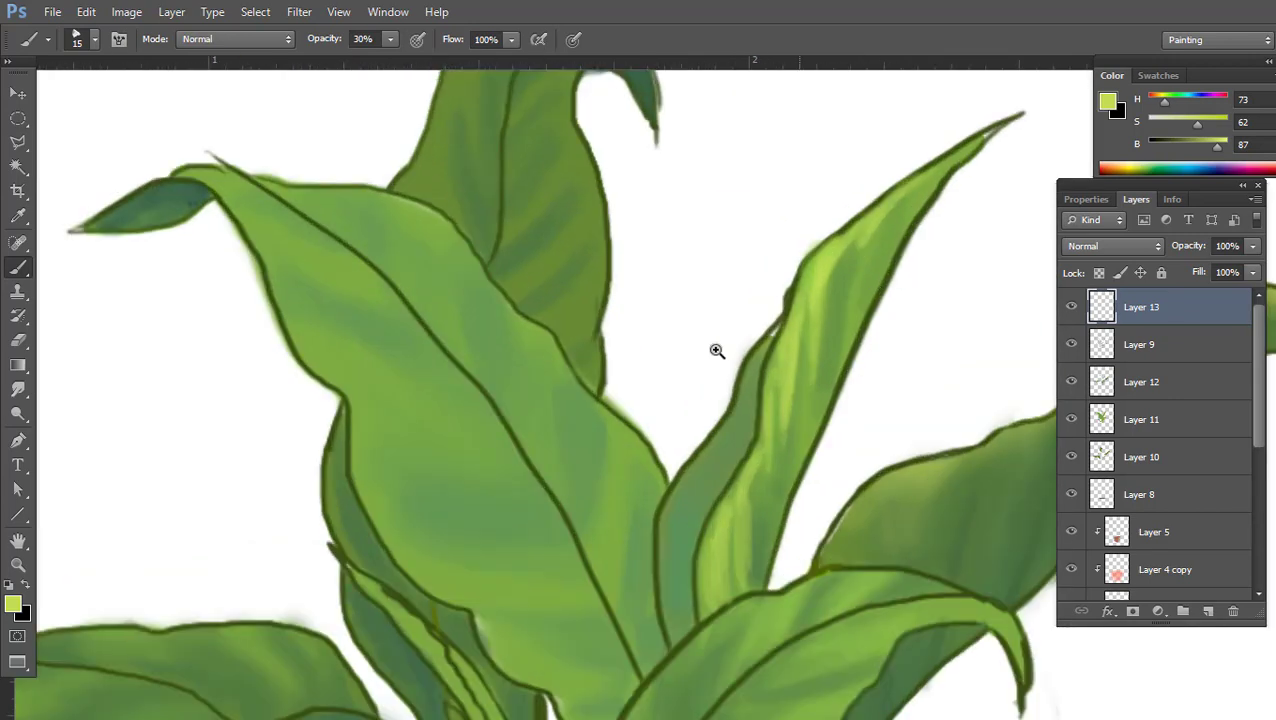
# Paint light yellow-green highlights on the central leaves' edges, centre and lower edge
pyautogui.moveTo(718, 353); pyautogui.dragTo(805, 342)
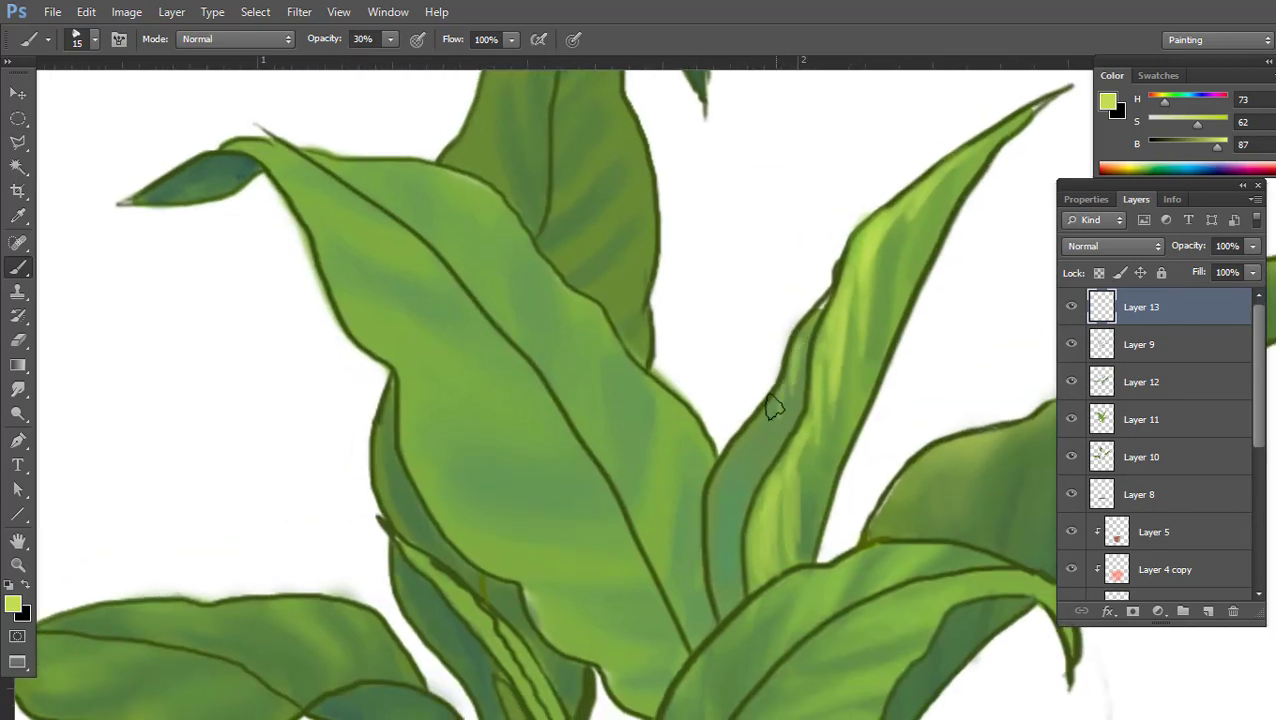
pyautogui.keyDown('alt'); pyautogui.click(729, 490); pyautogui.keyUp('alt')
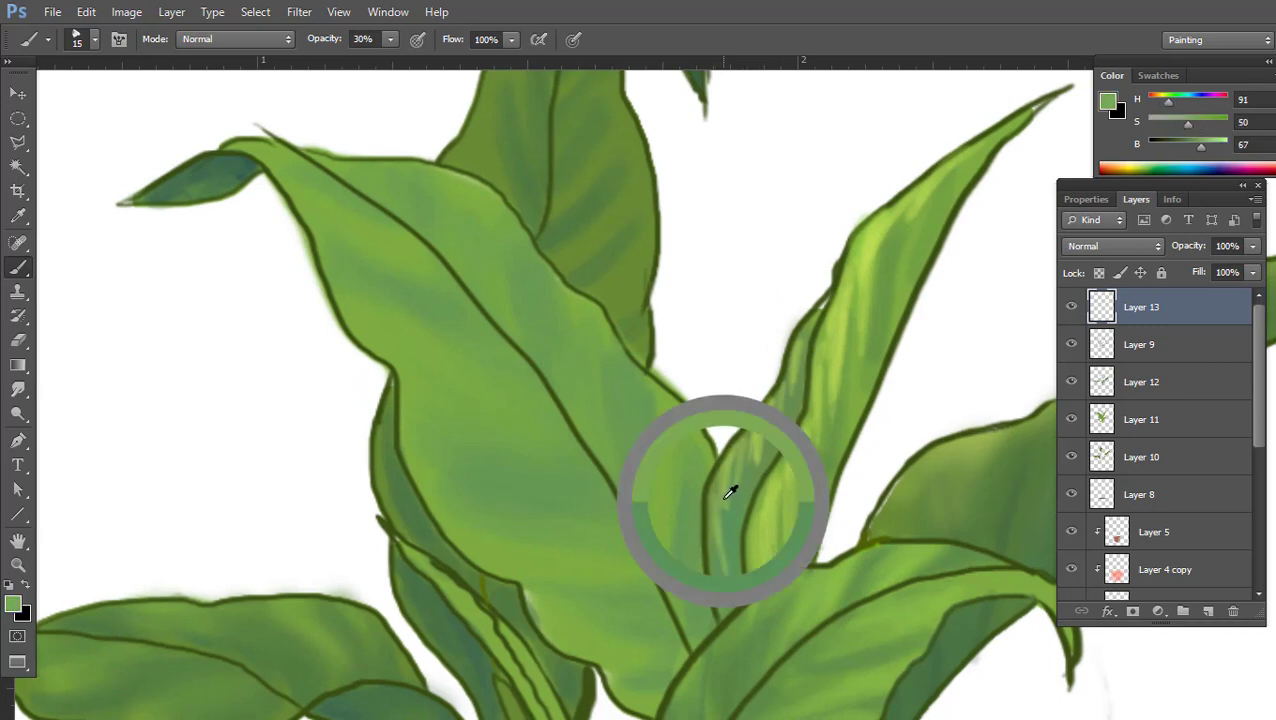
pyautogui.keyDown('alt'); pyautogui.click(806, 484); pyautogui.keyUp('alt')
pyautogui.press(']')
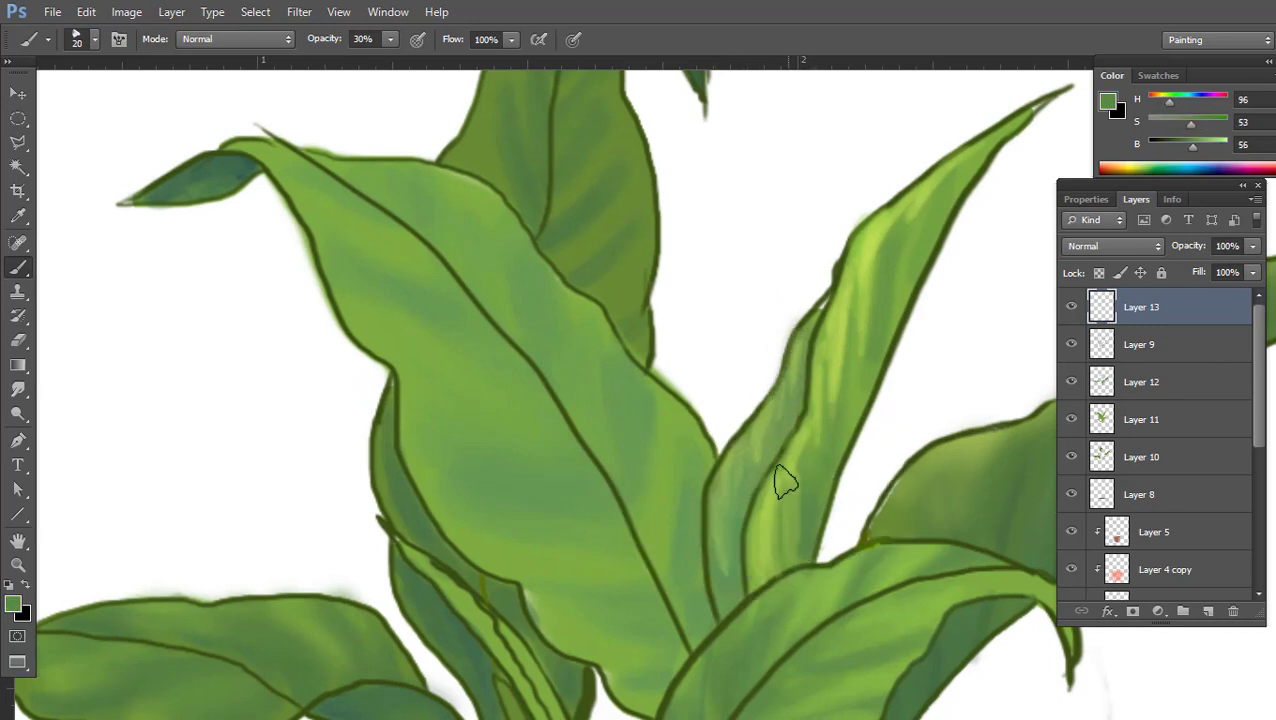
pyautogui.moveTo(778, 478); pyautogui.dragTo(1170, 132)
pyautogui.click(1137, 162)
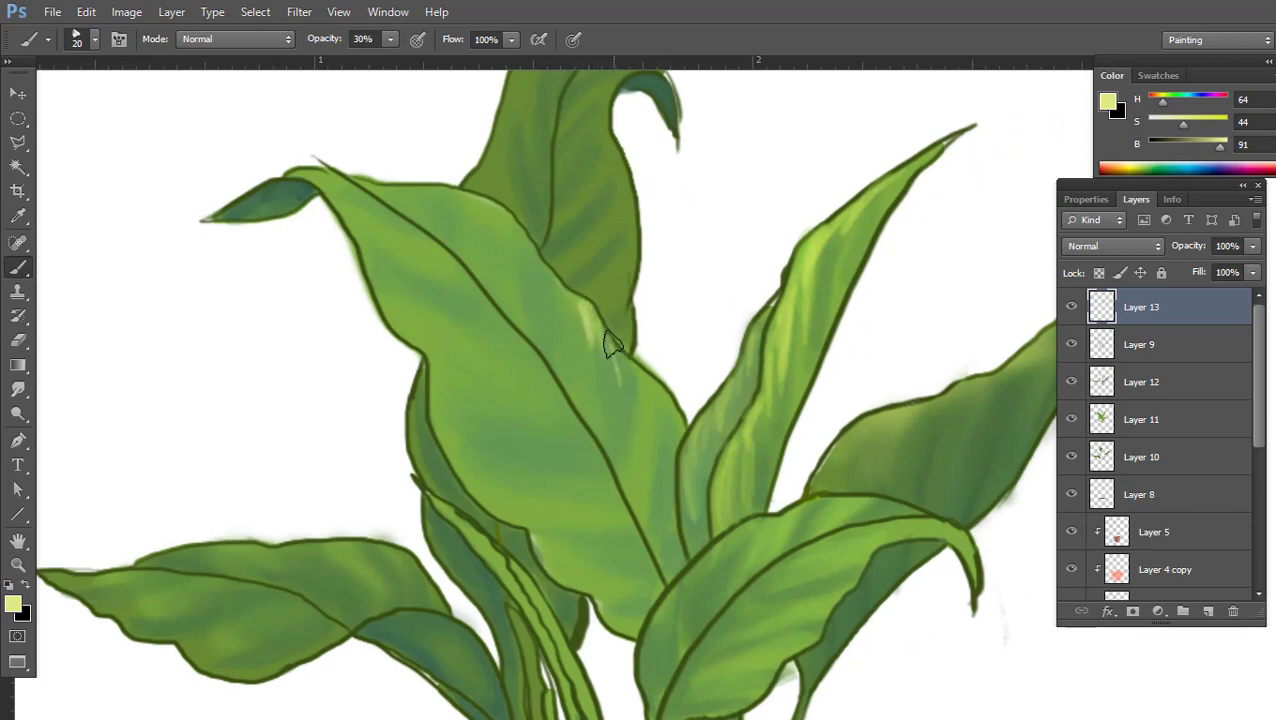
pyautogui.moveTo(614, 356); pyautogui.dragTo(647, 438)
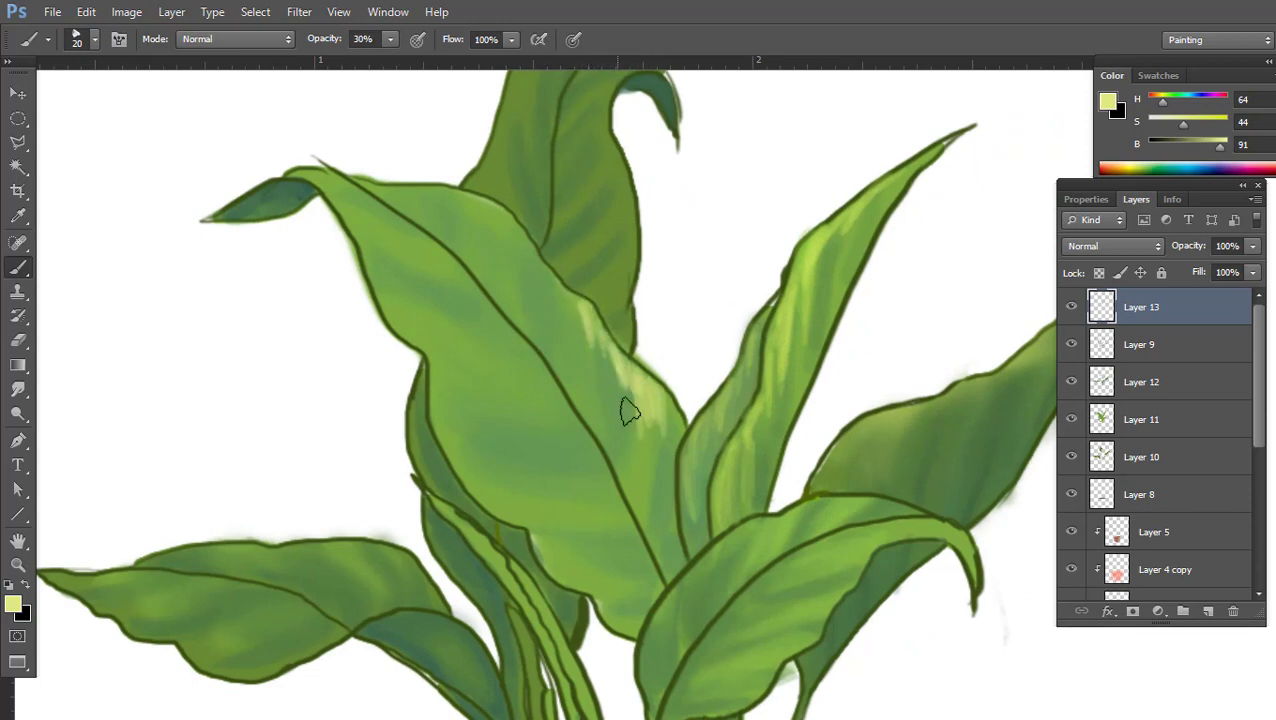
pyautogui.moveTo(571, 303); pyautogui.dragTo(607, 285)
pyautogui.moveTo(550, 238); pyautogui.dragTo(581, 291)
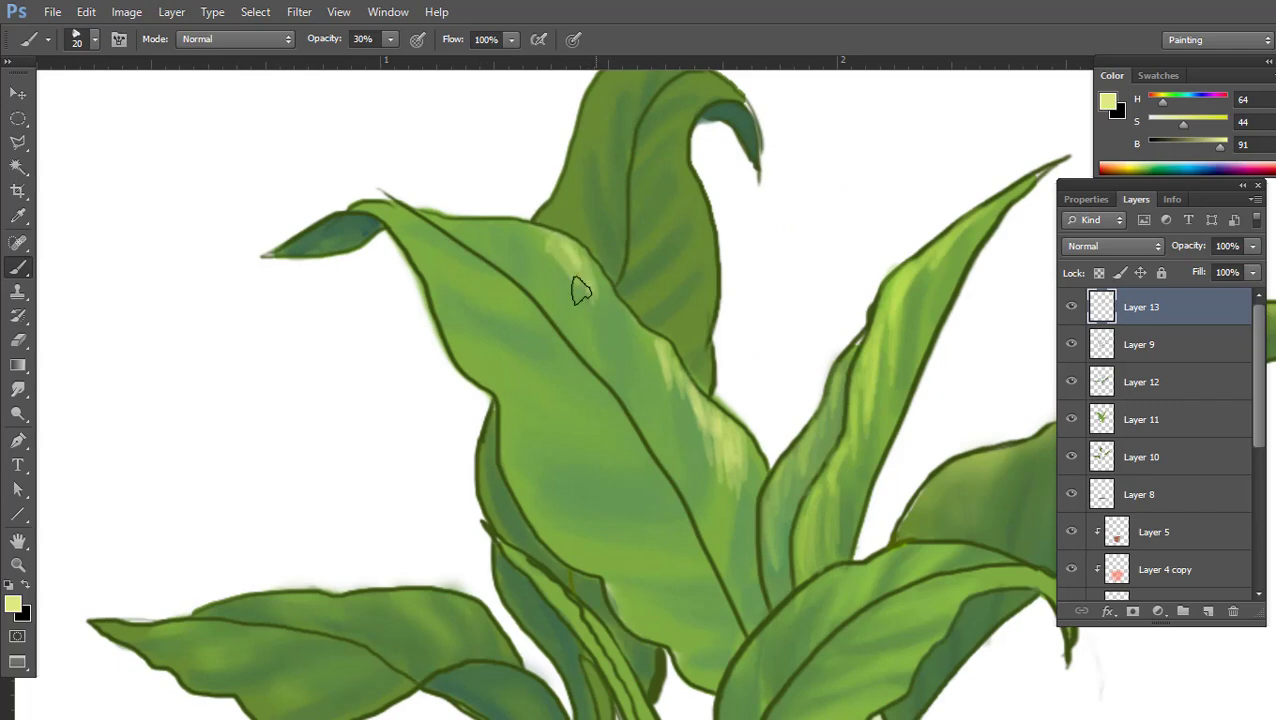
pyautogui.moveTo(428, 276)
pyautogui.mouseDown()
pyautogui.moveTo(456, 356)
pyautogui.moveTo(507, 368)
pyautogui.mouseUp()
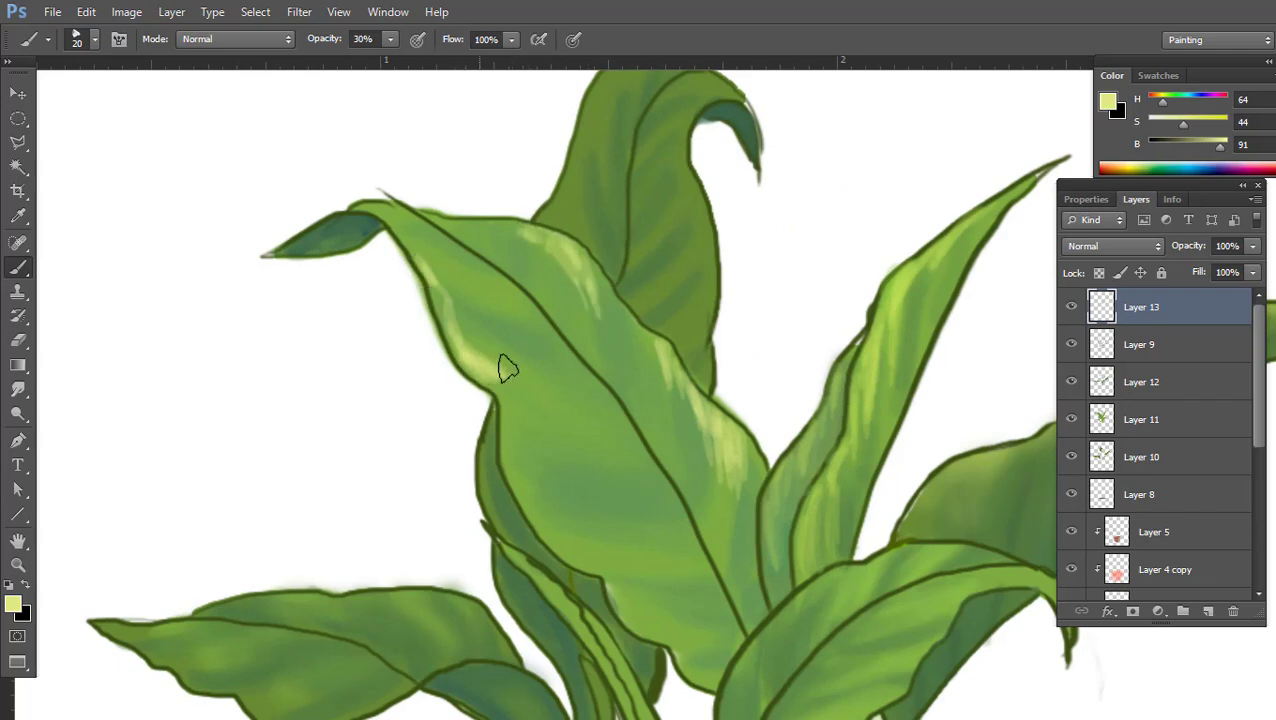
pyautogui.moveTo(522, 487)
pyautogui.mouseDown()
pyautogui.moveTo(535, 478)
pyautogui.moveTo(581, 521)
pyautogui.moveTo(629, 601)
pyautogui.moveTo(690, 662)
pyautogui.mouseUp()
pyautogui.moveTo(667, 447); pyautogui.dragTo(650, 450)
# Smudge the highlights into the shading on the upper-left and right leaves
pyautogui.press('r')
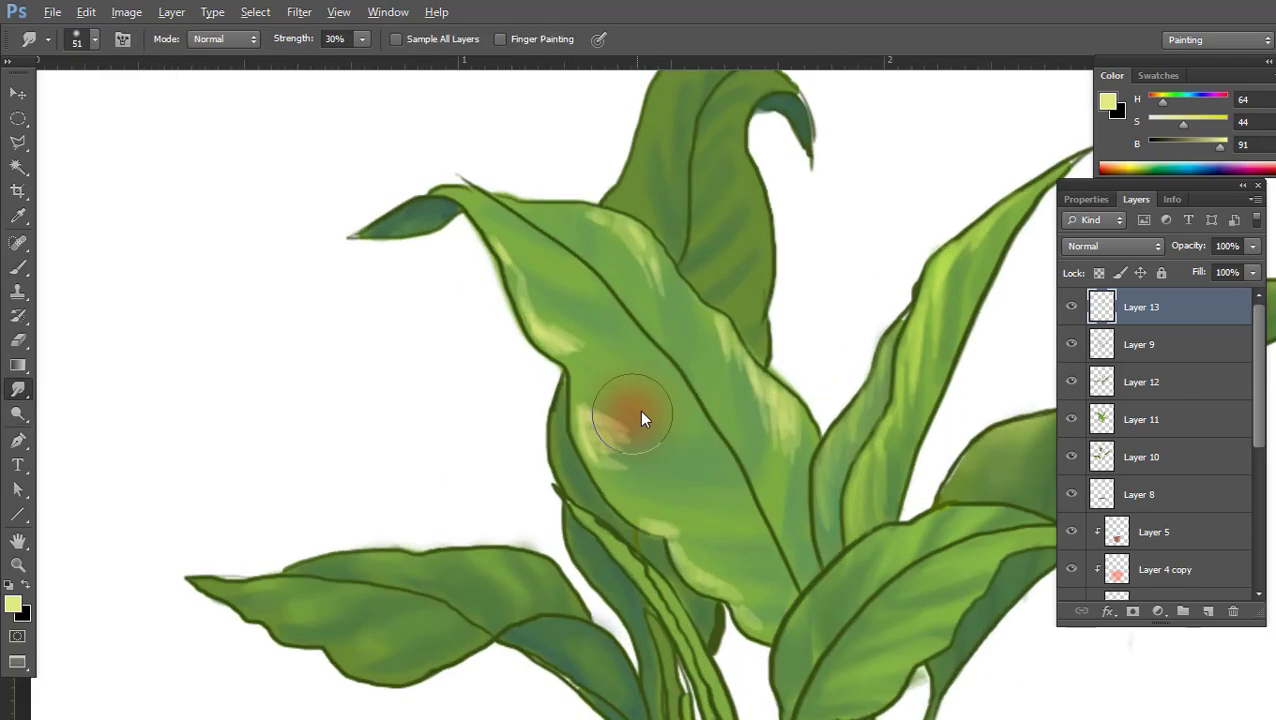
pyautogui.moveTo(564, 313)
pyautogui.mouseDown()
pyautogui.moveTo(513, 242)
pyautogui.moveTo(607, 330)
pyautogui.moveTo(581, 330)
pyautogui.moveTo(584, 216)
pyautogui.moveTo(740, 397)
pyautogui.moveTo(786, 427)
pyautogui.moveTo(758, 575)
pyautogui.moveTo(564, 427)
pyautogui.moveTo(594, 419)
pyautogui.moveTo(541, 285)
pyautogui.moveTo(601, 419)
pyautogui.moveTo(694, 537)
pyautogui.mouseUp()
pyautogui.press('[')
pyautogui.press('[')
pyautogui.moveTo(599, 218); pyautogui.dragTo(640, 222)
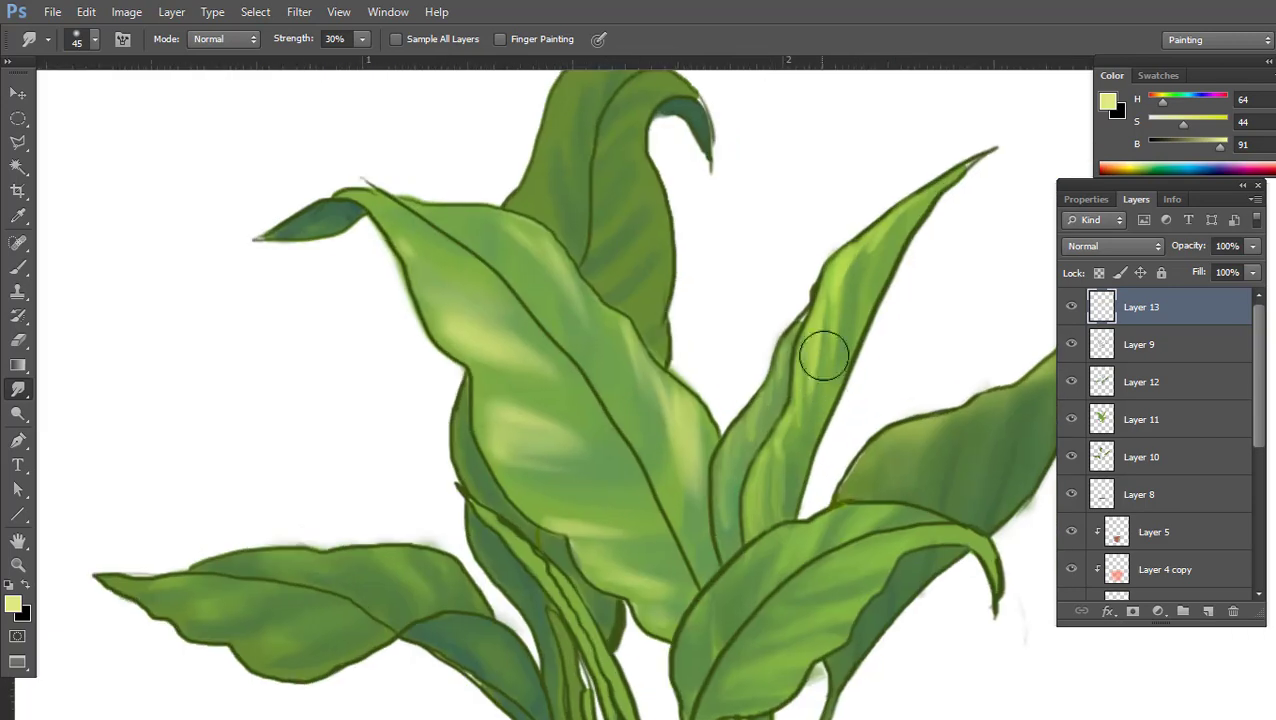
pyautogui.moveTo(763, 520)
pyautogui.mouseDown()
pyautogui.moveTo(811, 333)
pyautogui.moveTo(741, 487)
pyautogui.moveTo(638, 344)
pyautogui.moveTo(1046, 301)
pyautogui.mouseUp()
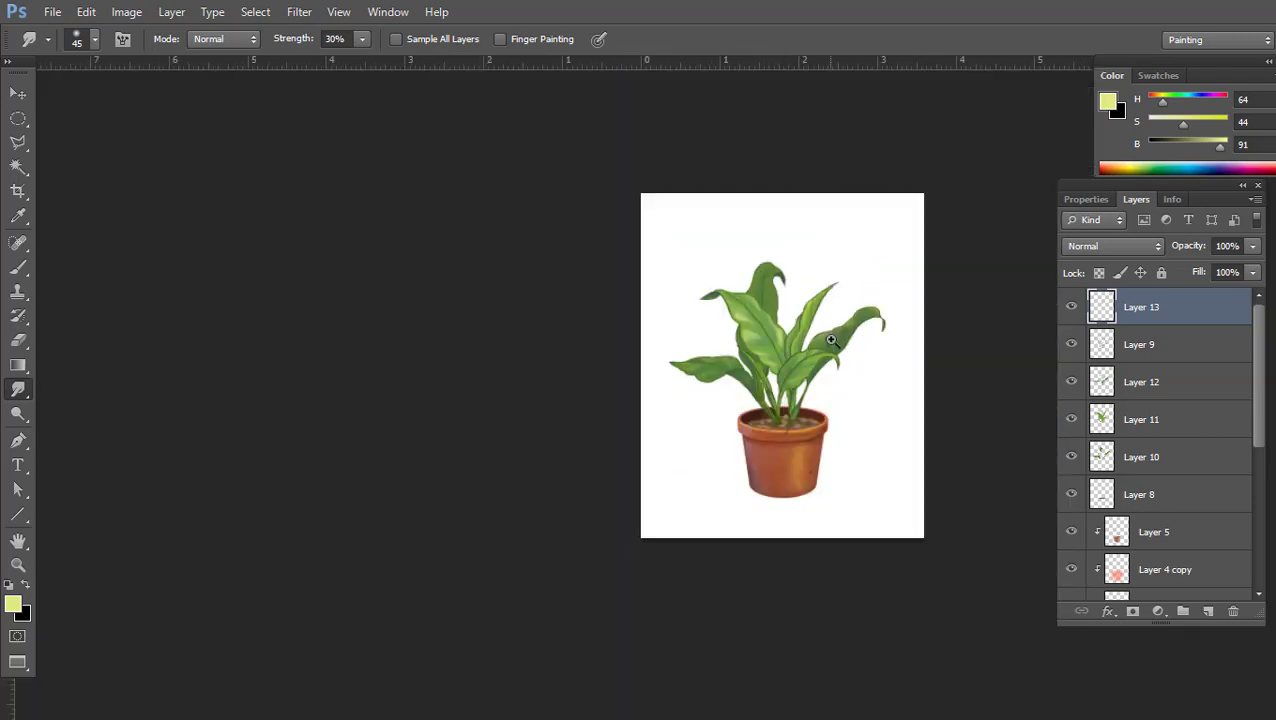
pyautogui.moveTo(718, 346); pyautogui.dragTo(786, 373)
# Lighten the lower-right leaf with soft strokes of a lighter yellow-green
pyautogui.press('b')
pyautogui.hotkey('ctrl', '+')
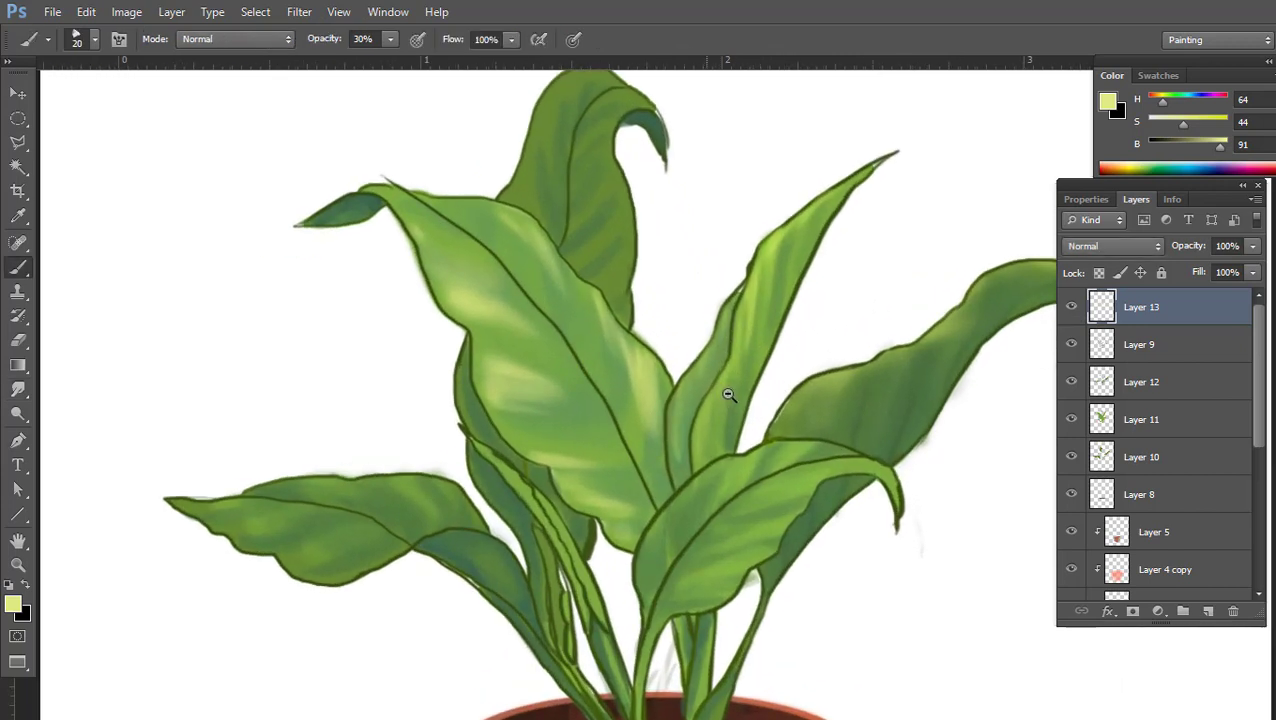
pyautogui.keyDown('alt'); pyautogui.click(846, 411); pyautogui.keyUp('alt')
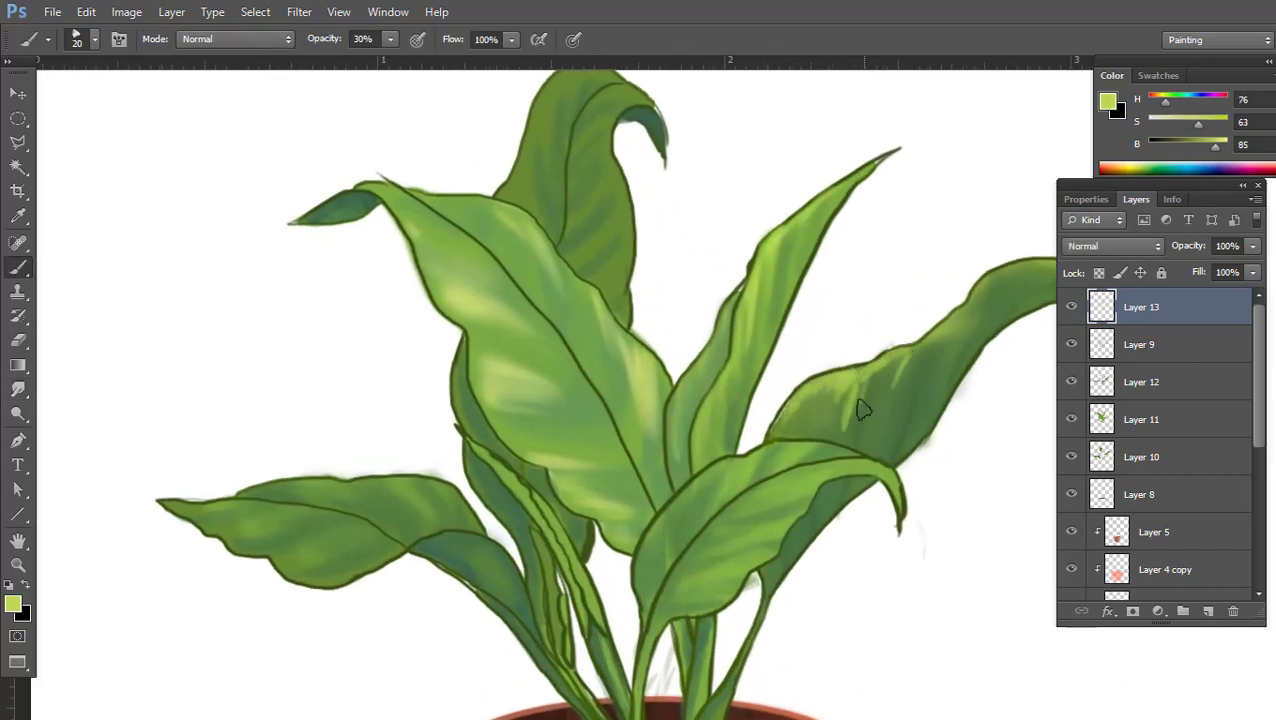
pyautogui.moveTo(862, 410); pyautogui.dragTo(810, 413)
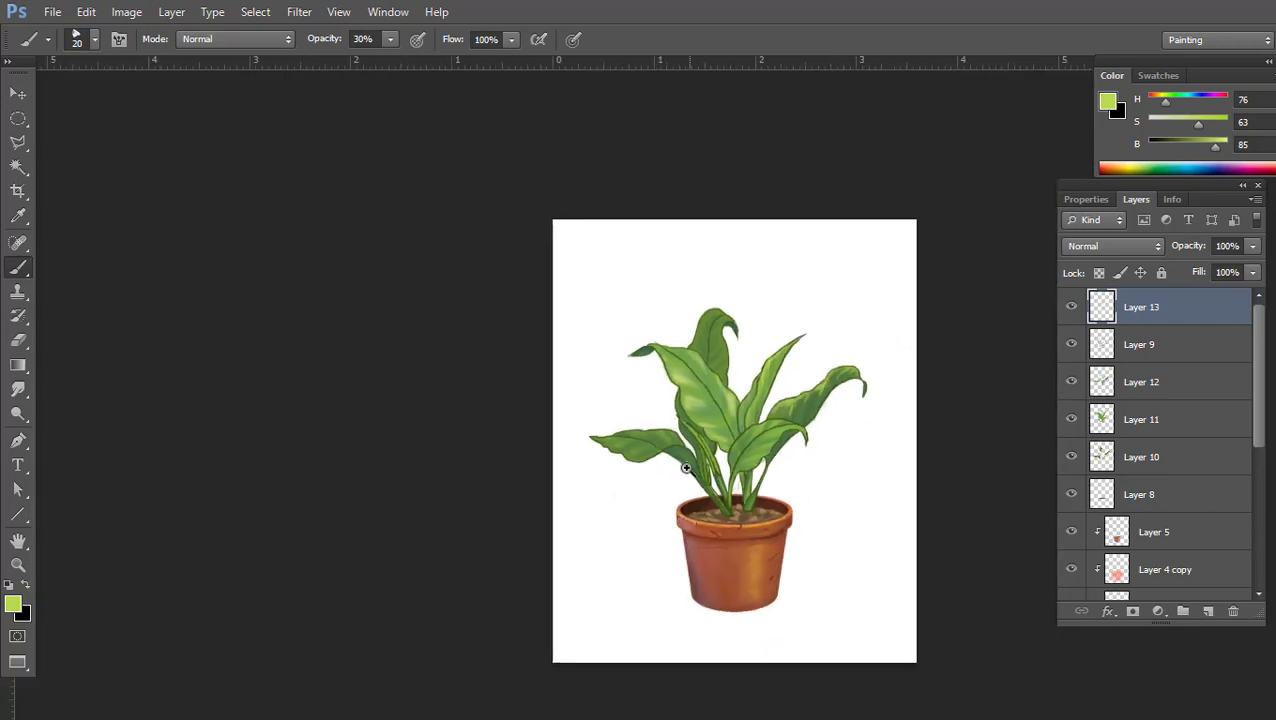
pyautogui.moveTo(897, 373); pyautogui.dragTo(835, 412)
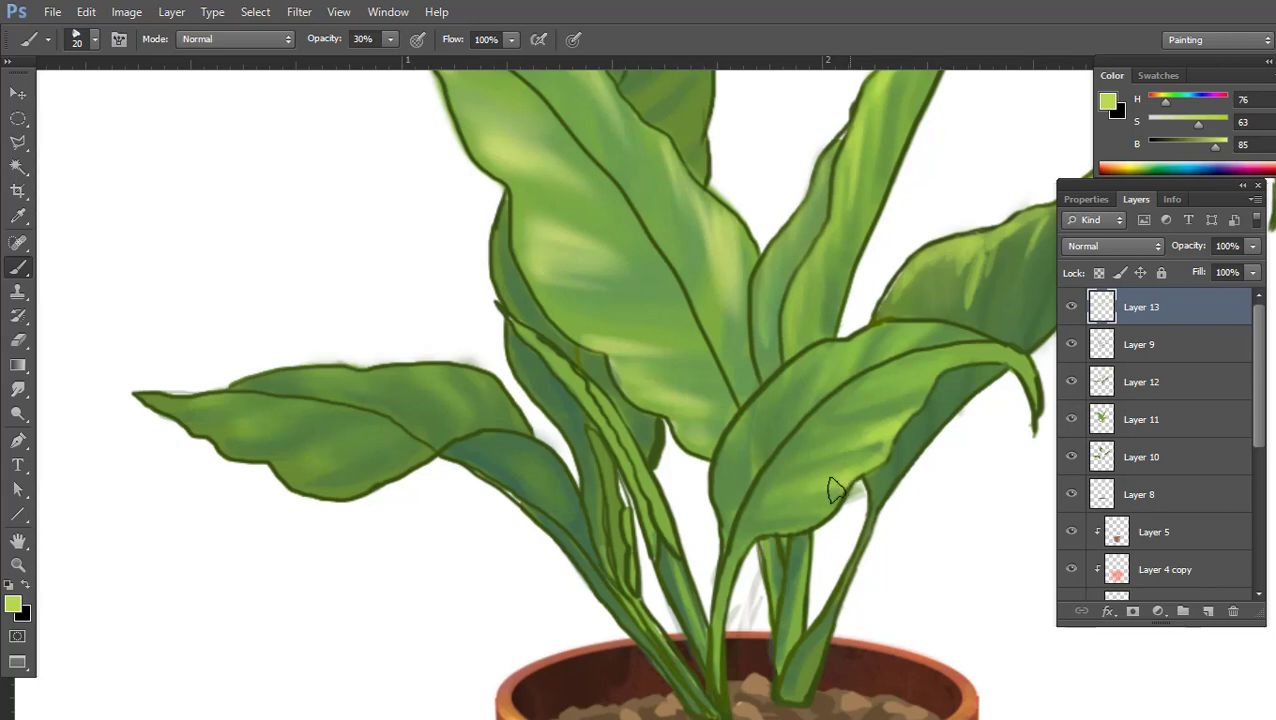
pyautogui.moveTo(915, 380); pyautogui.dragTo(887, 352)
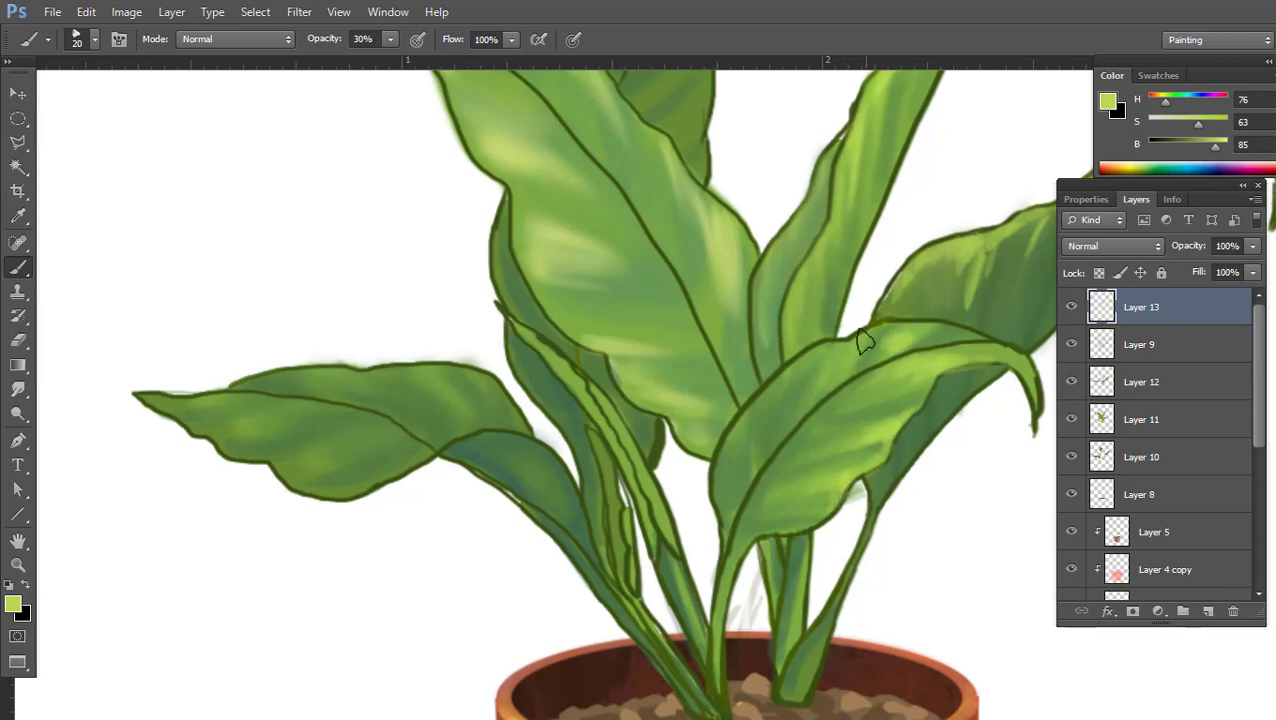
pyautogui.hotkey('ctrl', '0')
pyautogui.scroll(5, 690, 420)
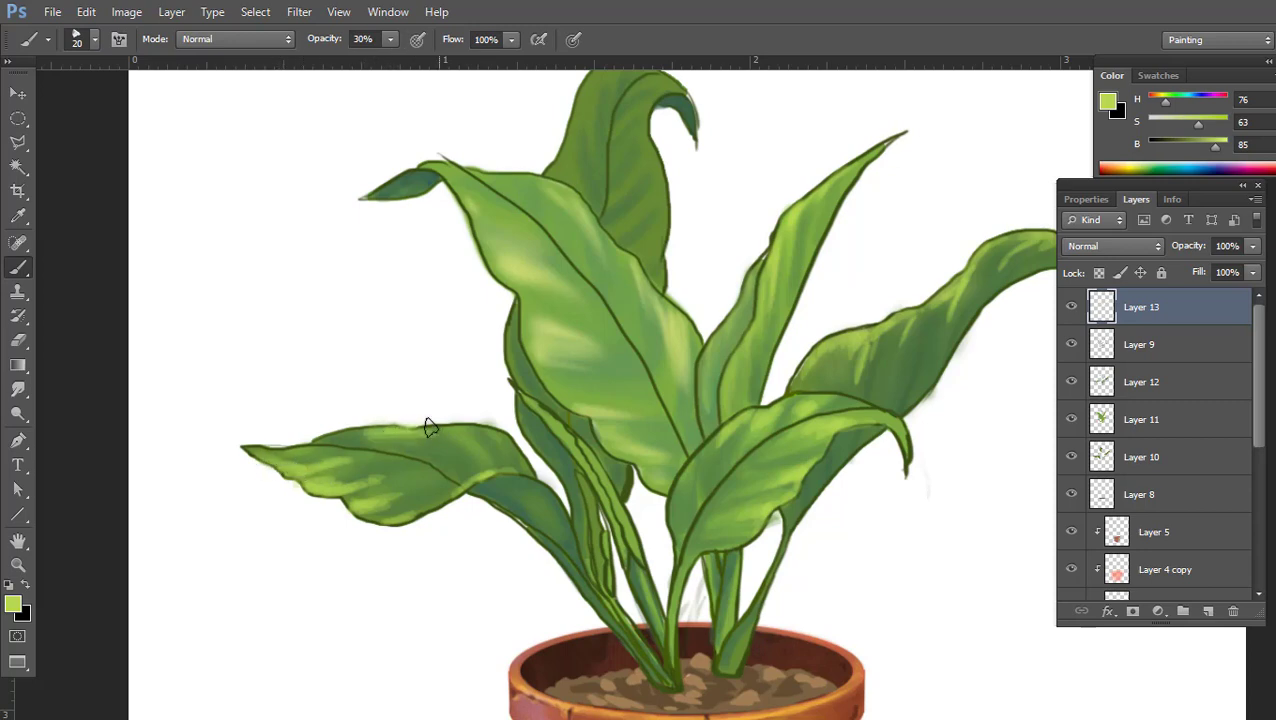
# Sample a dark leaf green and paint a dark shading stroke down the leaf edge
pyautogui.keyDown('alt'); pyautogui.click(566, 470); pyautogui.keyUp('alt')
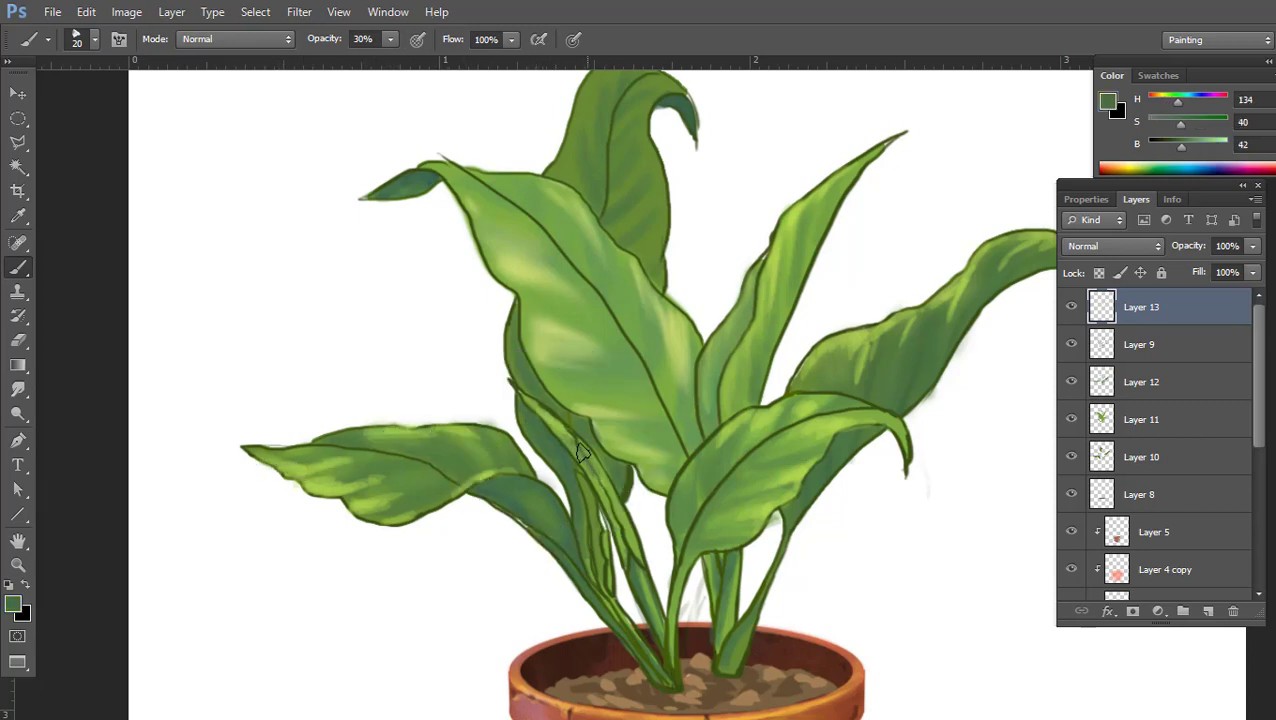
pyautogui.keyDown('alt'); pyautogui.click(563, 423); pyautogui.keyUp('alt')
pyautogui.scroll(5, 580, 450)
pyautogui.scroll(-3, 589, 453)
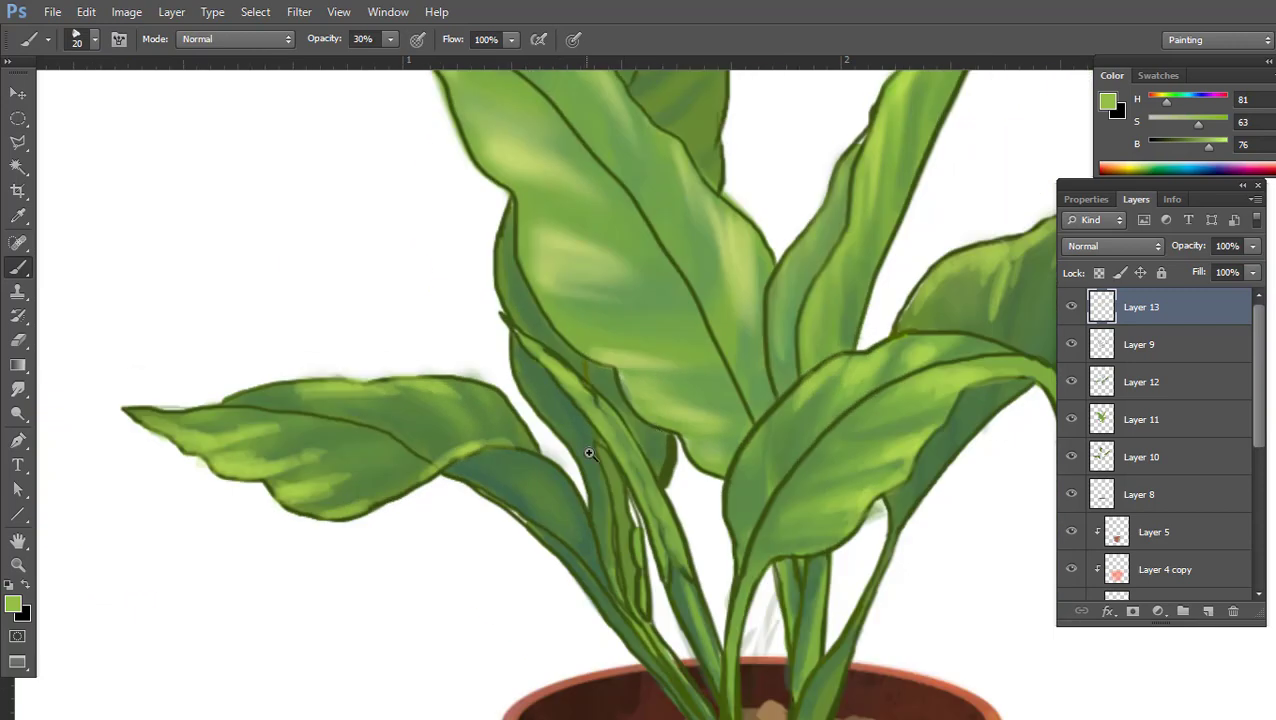
pyautogui.scroll(-5, 652, 428)
pyautogui.scroll(6, 567, 433)
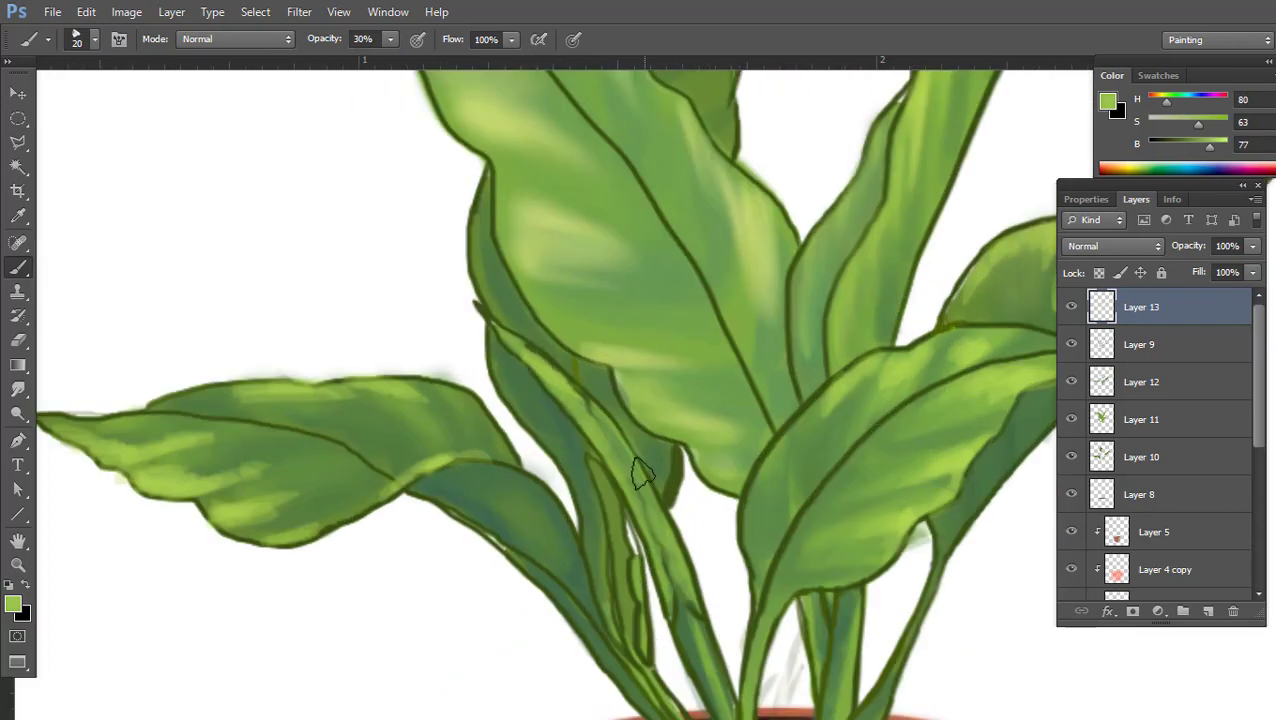
pyautogui.moveTo(585, 402); pyautogui.dragTo(686, 602)
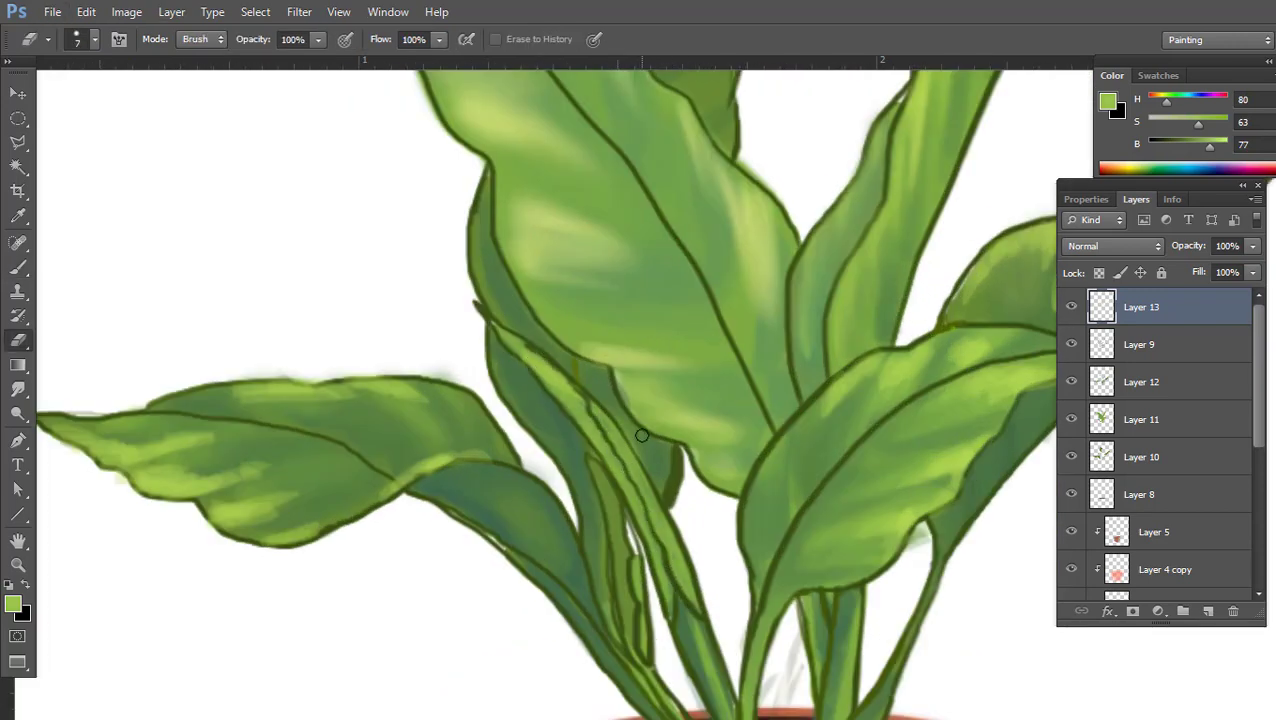
# Toggle Layer 11 and Layer 13 visibility to compare, leaving Layer 13 active
pyautogui.press('v')
pyautogui.scroll(-5, 501, 447)
pyautogui.scroll(4, 607, 421)
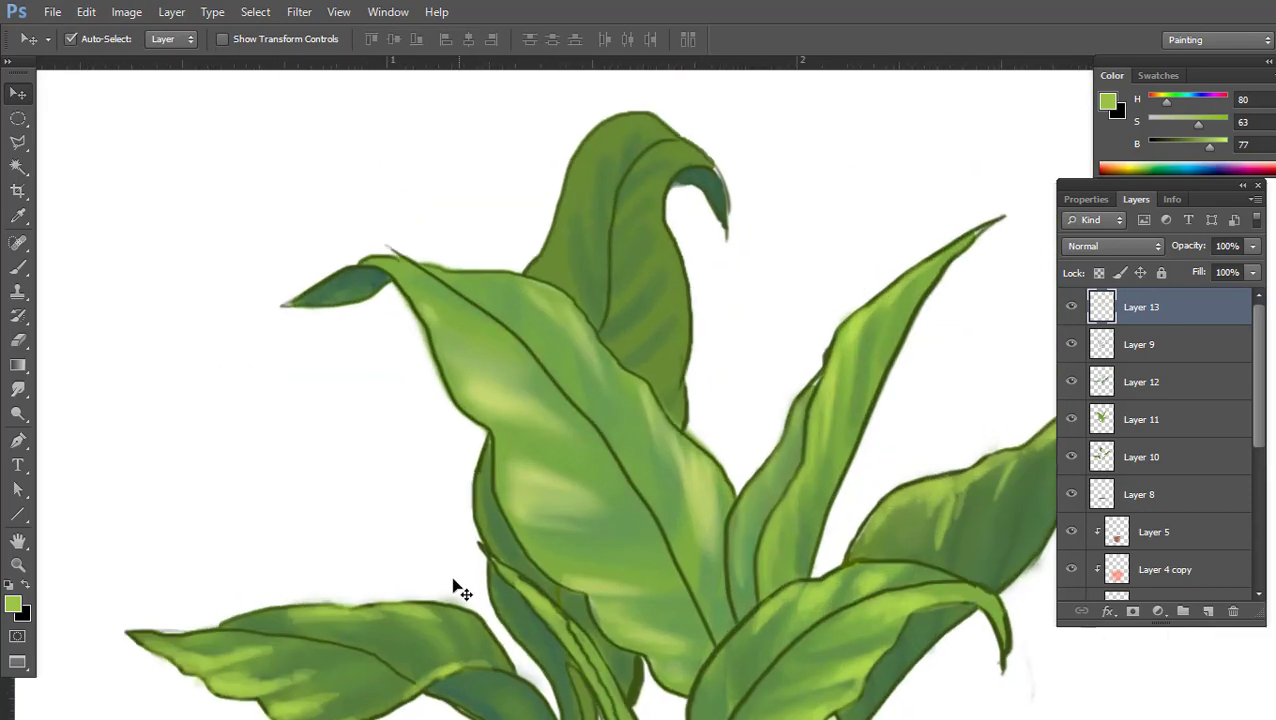
pyautogui.hotkey('alt', 'v')
pyautogui.click(644, 450)
pyautogui.press('b')
pyautogui.keyDown('alt'); pyautogui.click(818, 371); pyautogui.keyUp('alt')
pyautogui.scroll(3, 672, 305)
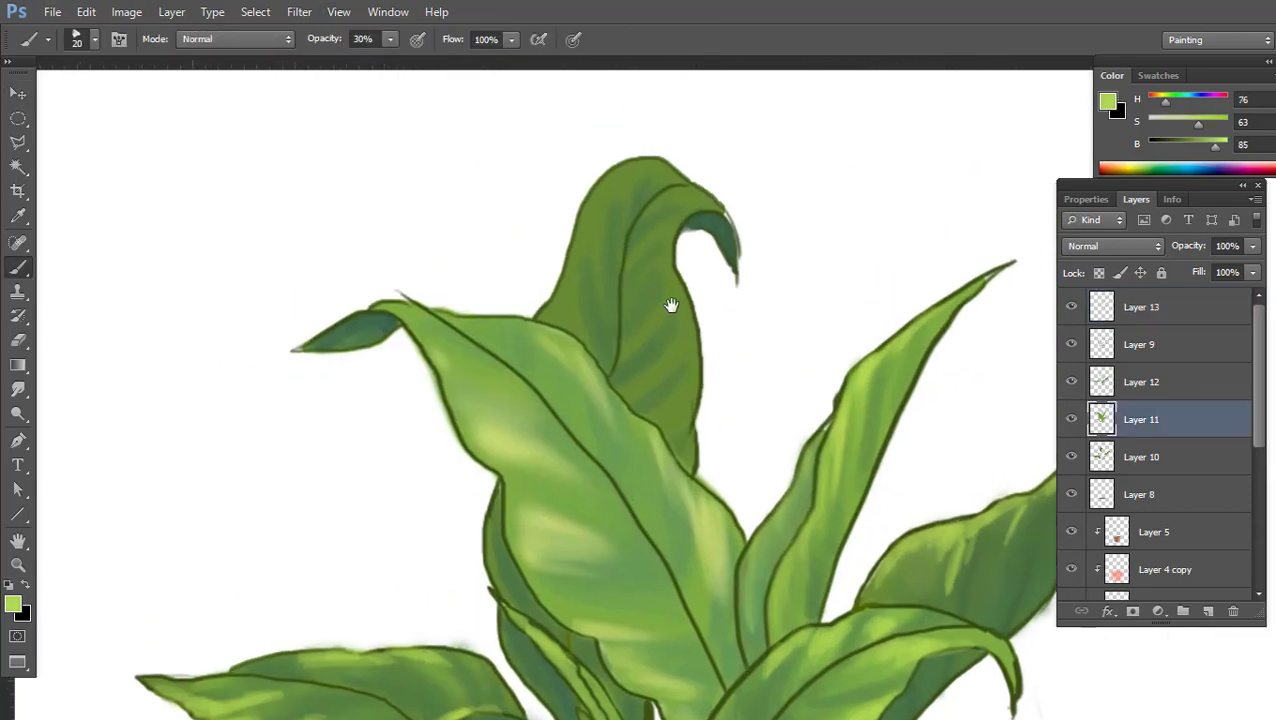
pyautogui.scroll(2, 722, 335)
pyautogui.click(1071, 419)
pyautogui.click(1071, 419)
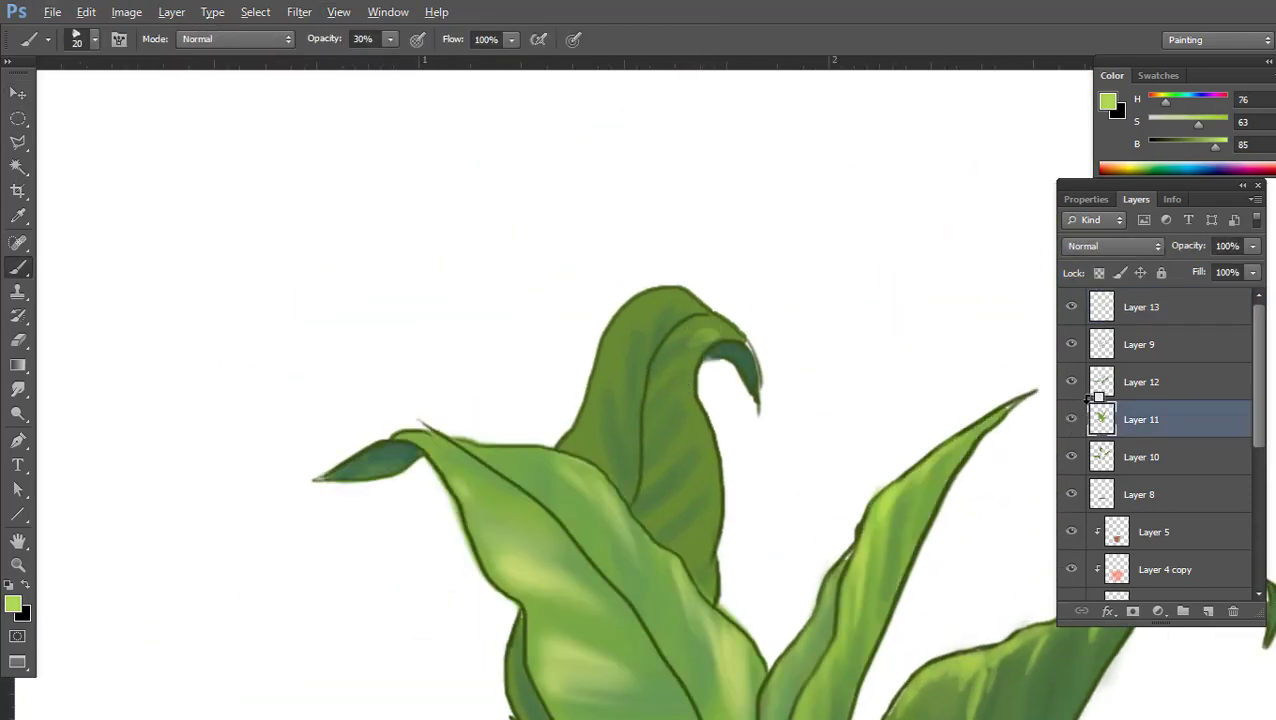
pyautogui.click(1100, 307)
pyautogui.click(1071, 307)
pyautogui.click(1071, 307)
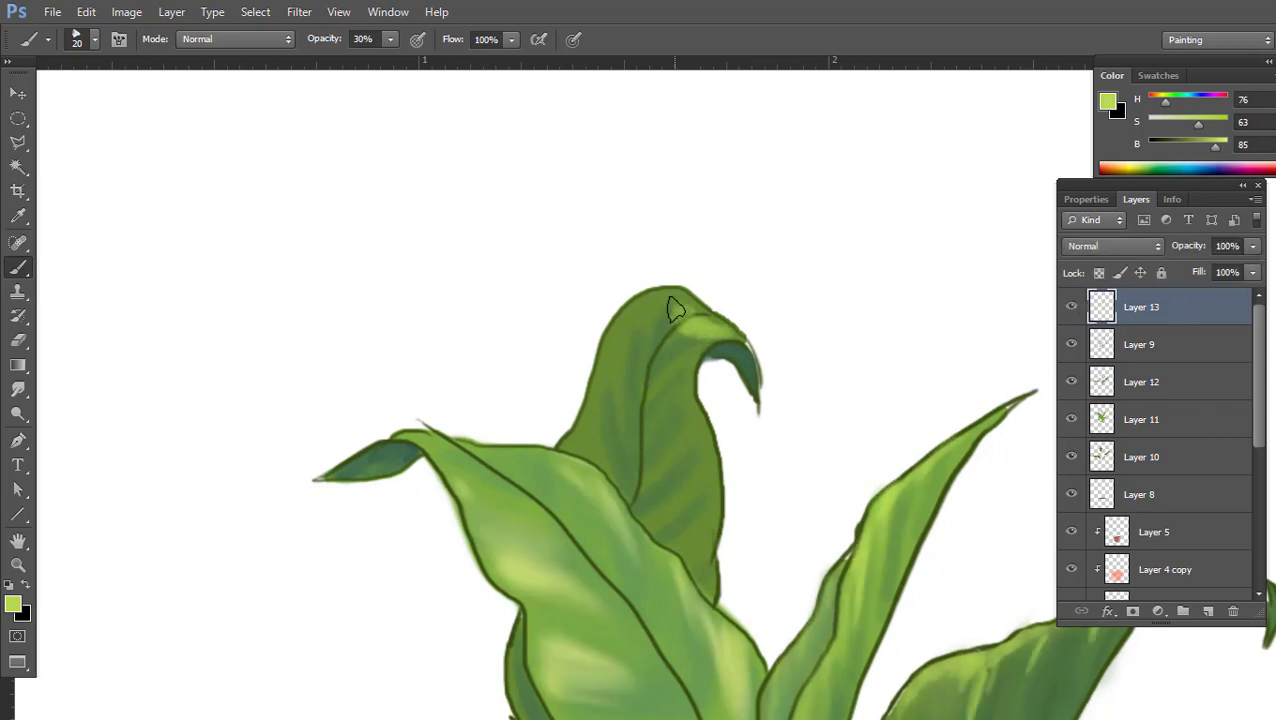
# Add soft yellow-green highlights along the tall leaf's upper-left edge and ridge
pyautogui.moveTo(636, 308); pyautogui.dragTo(627, 316)
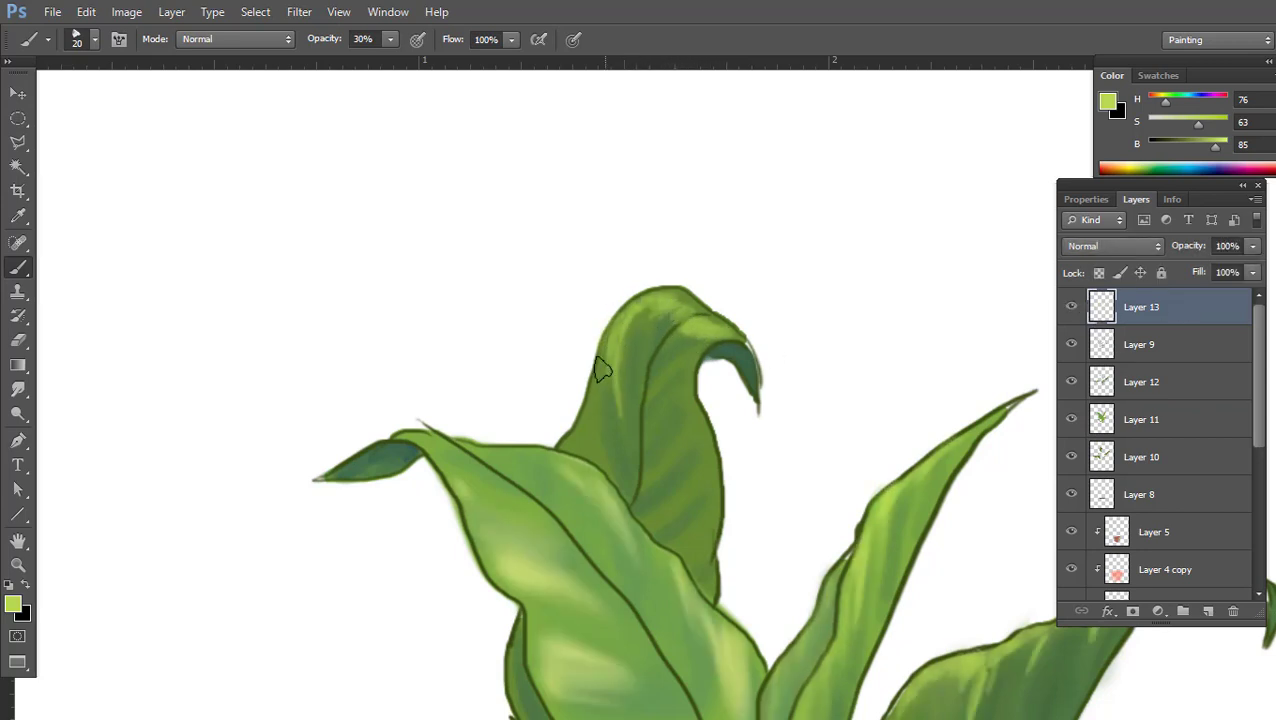
pyautogui.moveTo(601, 370); pyautogui.dragTo(583, 440)
pyautogui.moveTo(692, 360)
pyautogui.mouseDown()
pyautogui.moveTo(667, 415)
pyautogui.moveTo(703, 441)
pyautogui.moveTo(706, 478)
pyautogui.moveTo(686, 456)
pyautogui.mouseUp()
pyautogui.hotkey('ctrl', '-')
pyautogui.click(668, 434)
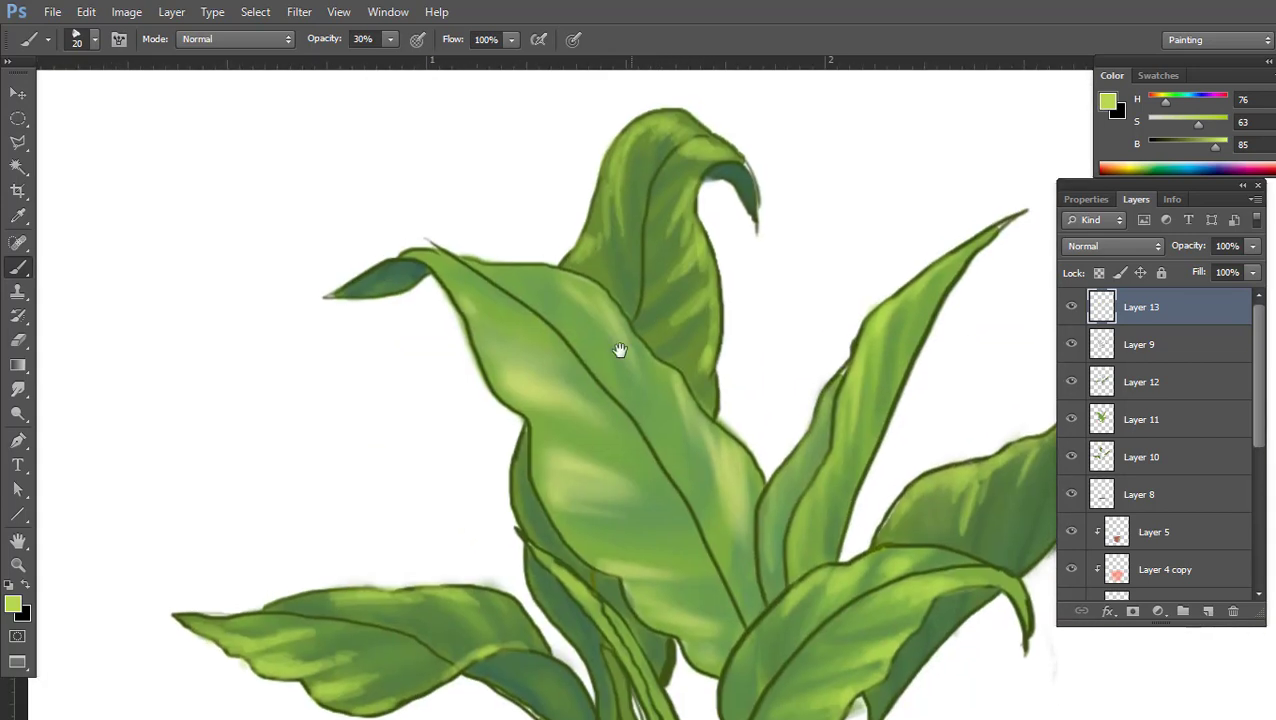
# Smudge the tall leaf's shading smooth, checking the whole plant in between
pyautogui.click(18, 390)
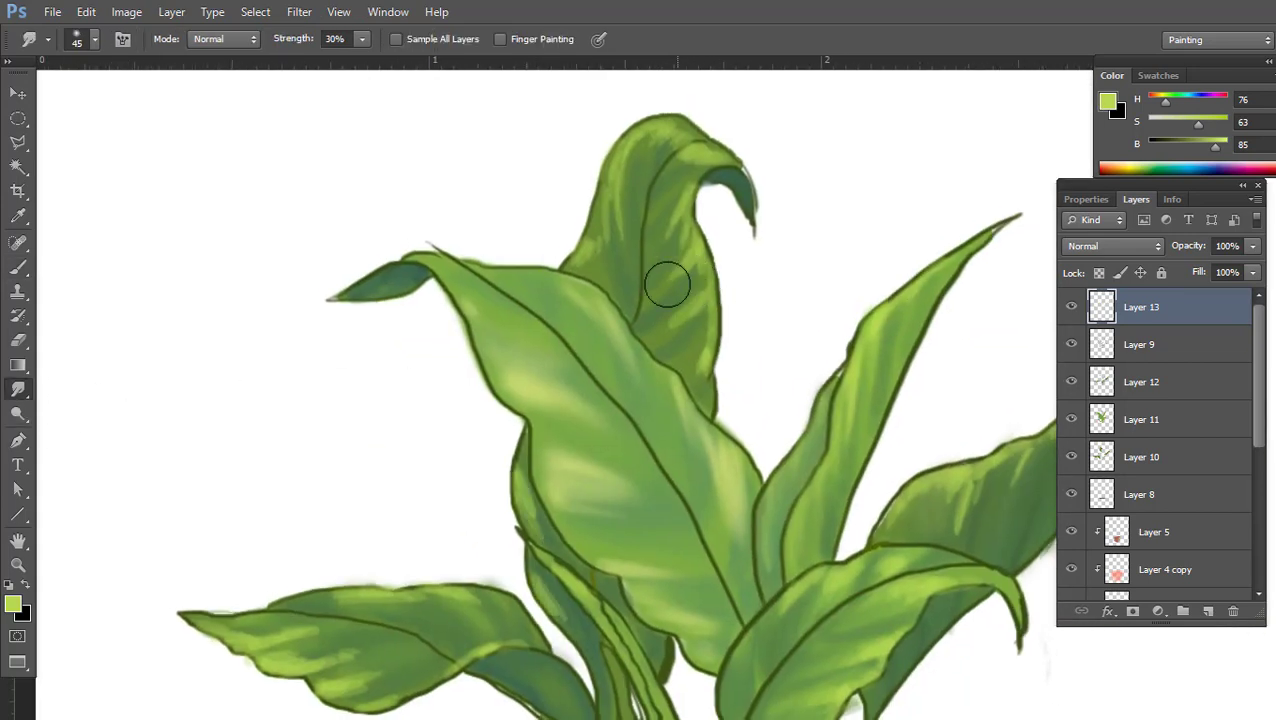
pyautogui.moveTo(669, 279)
pyautogui.mouseDown()
pyautogui.moveTo(680, 190)
pyautogui.moveTo(638, 159)
pyautogui.moveTo(594, 270)
pyautogui.mouseUp()
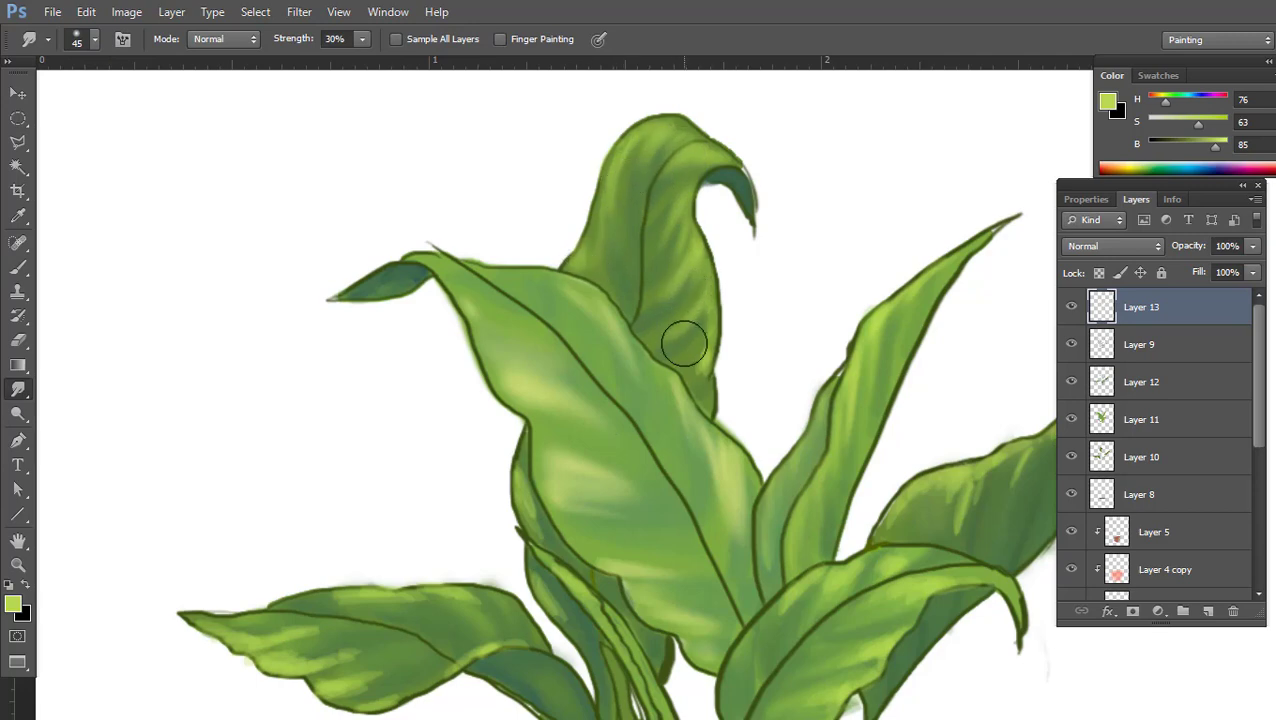
pyautogui.scroll(-1, 607, 421)
pyautogui.scroll(-5, 600, 425)
pyautogui.scroll(-4, 600, 398)
pyautogui.hscroll(-5, 540, 402)
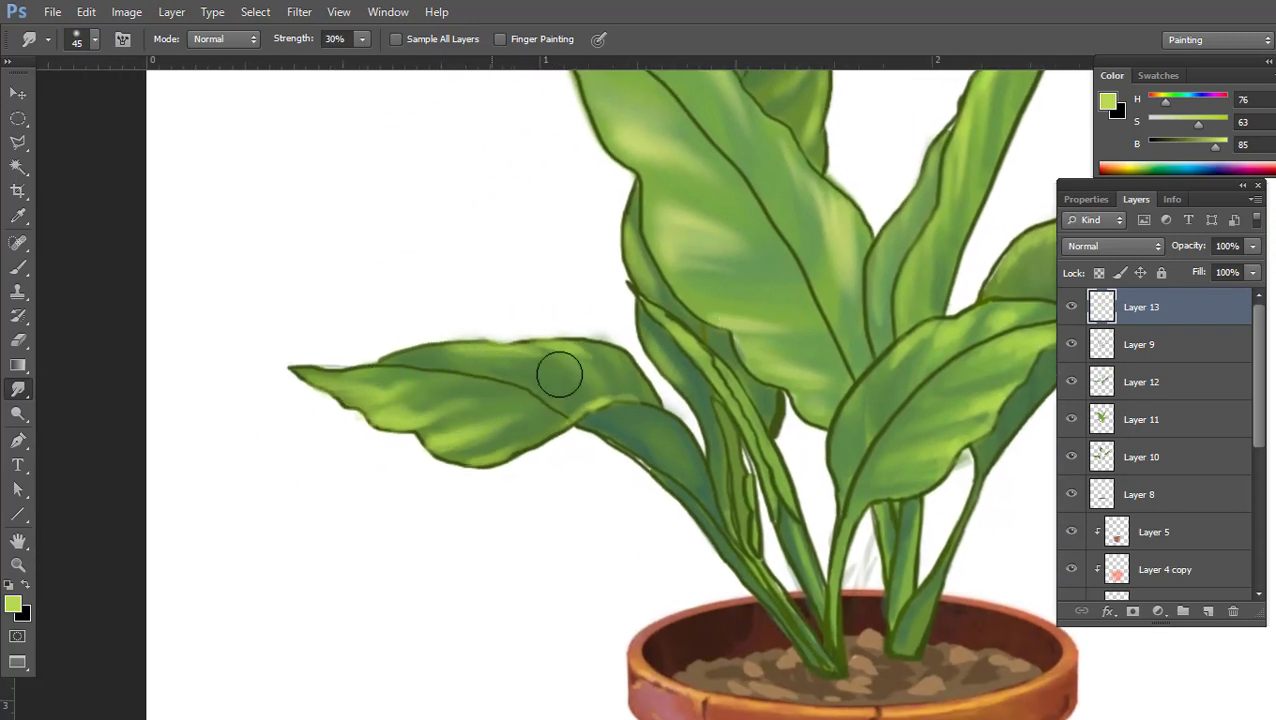
pyautogui.hotkey('ctrl', '0')
pyautogui.hotkey('ctrl', 'alt', '0')
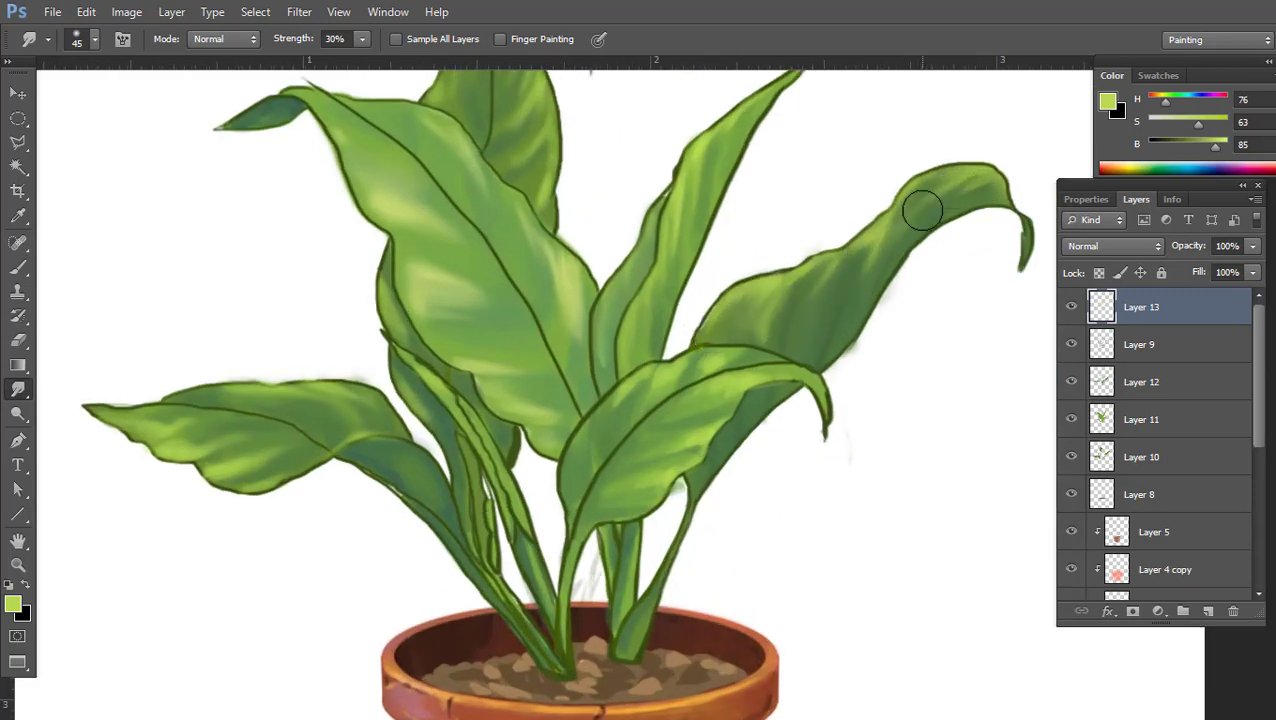
pyautogui.hotkey('ctrl', '0')
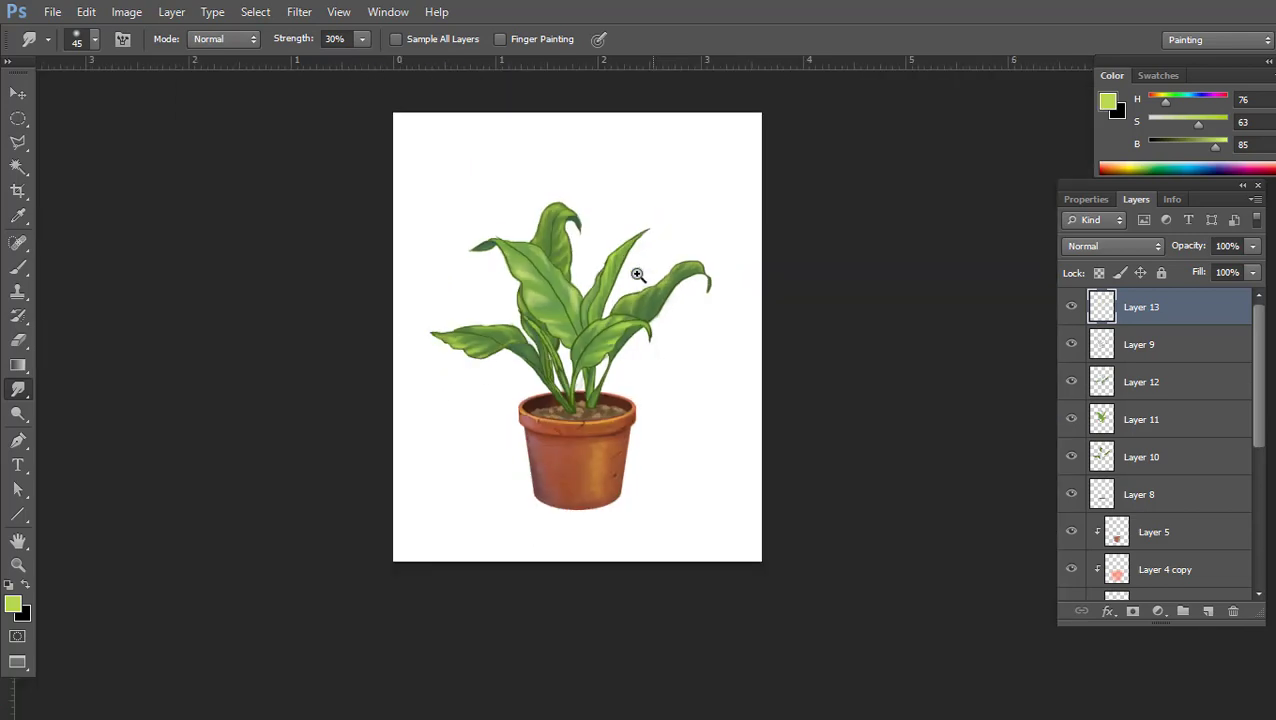
pyautogui.hotkey('ctrl', 'alt', '0')
# Set the Eraser to 20% opacity
pyautogui.press('e')
pyautogui.rightClick(527, 322)
pyautogui.press('Return')
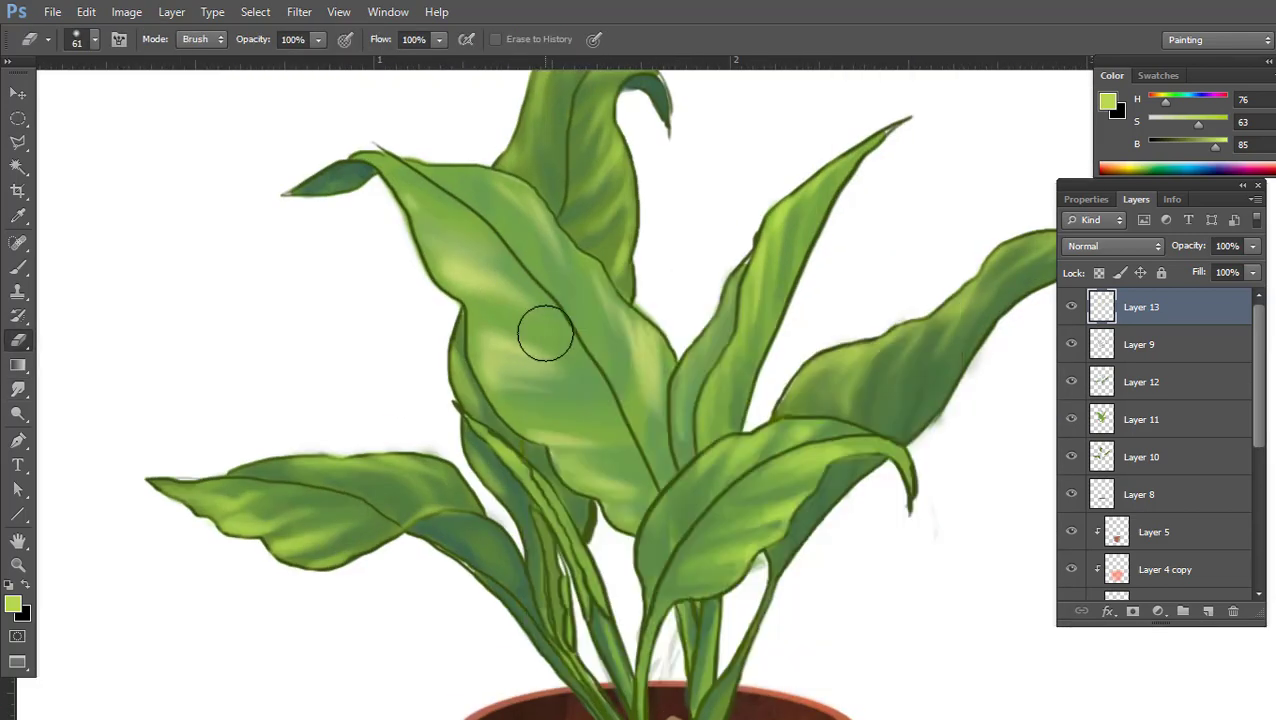
pyautogui.press('2')
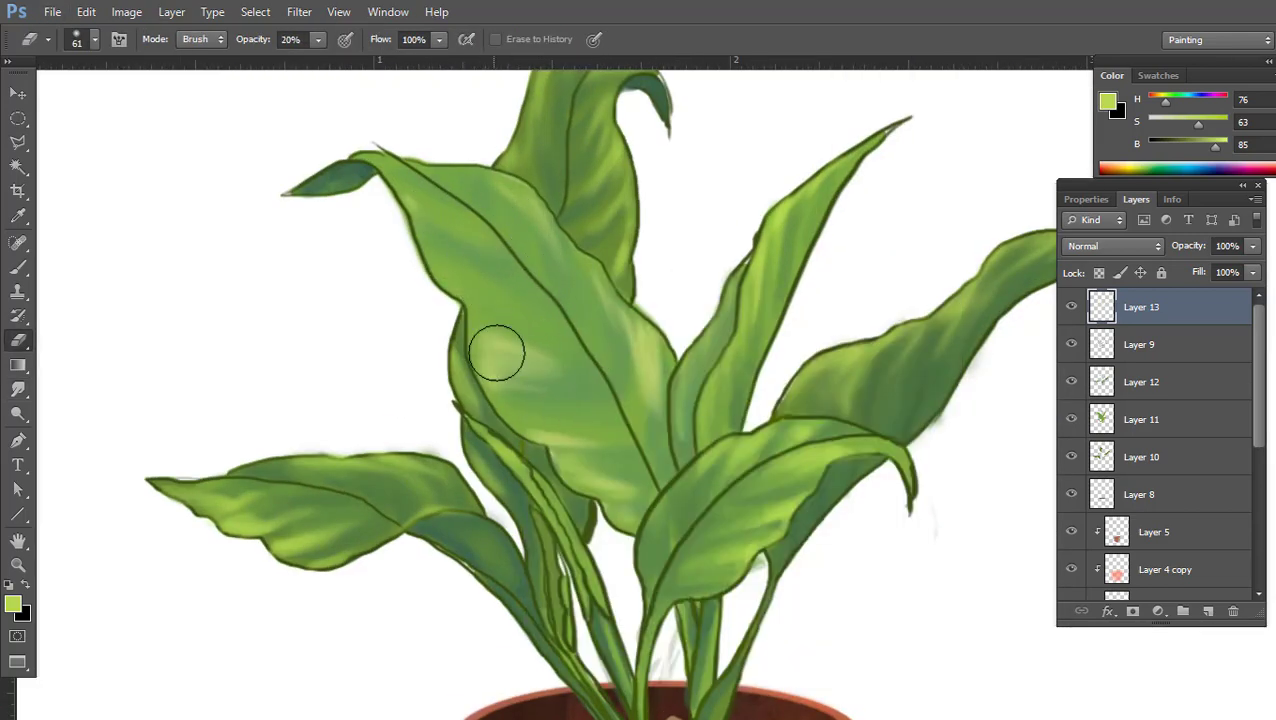
pyautogui.moveTo(638, 402)
pyautogui.mouseDown()
pyautogui.moveTo(607, 350)
pyautogui.moveTo(542, 333)
pyautogui.moveTo(530, 379)
pyautogui.mouseUp()
# Brighten the upper leaf near its midrib with a size-36 light green brush
pyautogui.press('b')
pyautogui.keyDown('alt'); pyautogui.click(476, 300); pyautogui.keyUp('alt')
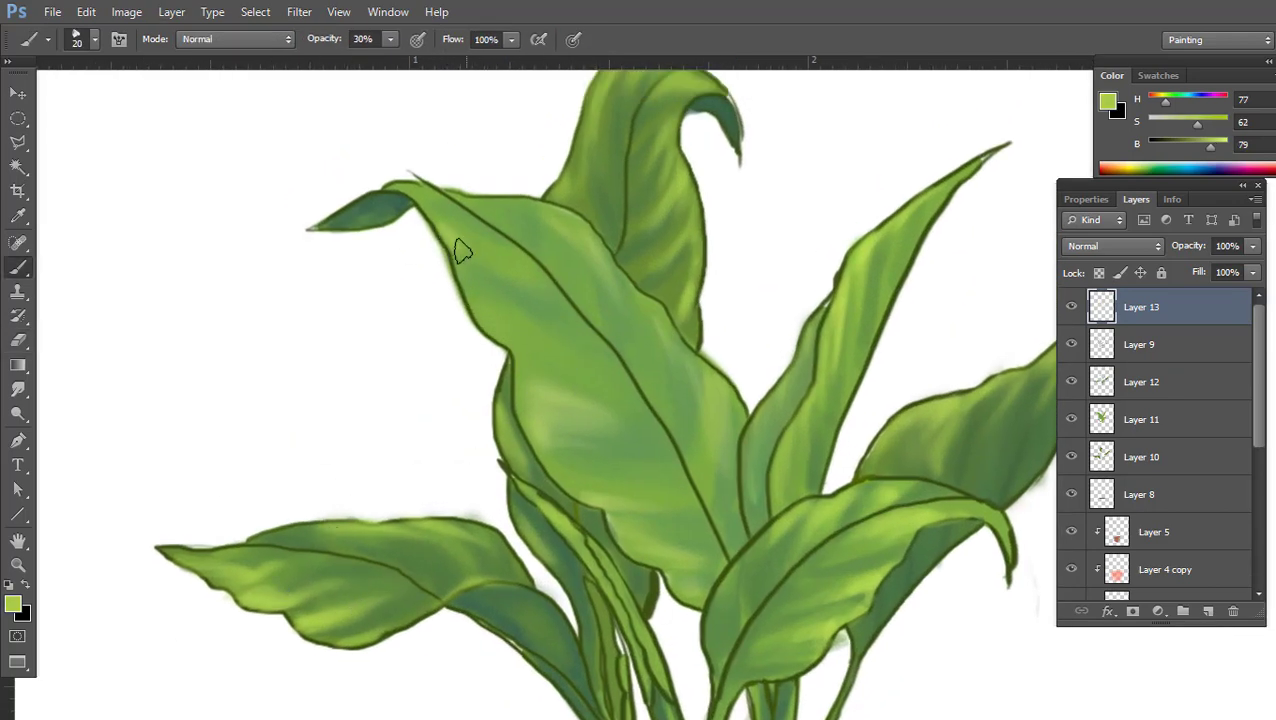
pyautogui.press(']')
pyautogui.press(']')
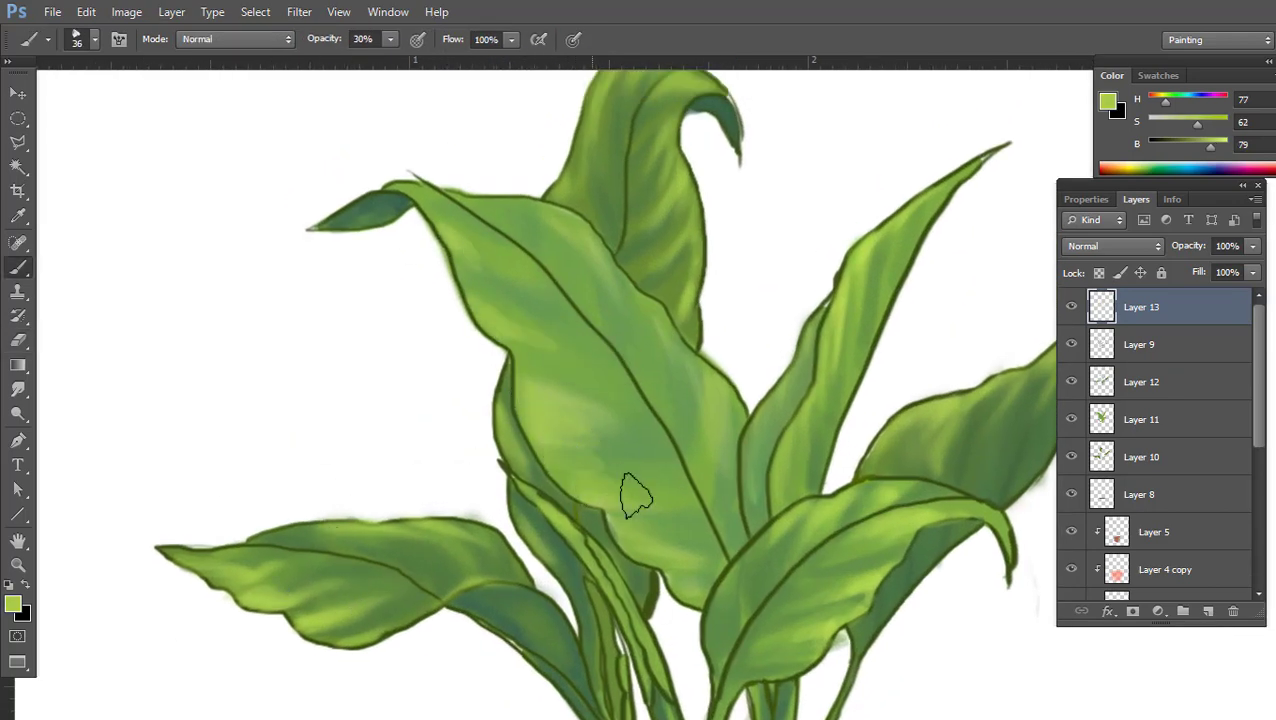
pyautogui.moveTo(561, 345)
pyautogui.mouseDown()
pyautogui.moveTo(498, 293)
pyautogui.moveTo(590, 356)
pyautogui.moveTo(598, 290)
pyautogui.moveTo(555, 262)
pyautogui.moveTo(507, 262)
pyautogui.moveTo(615, 279)
pyautogui.mouseUp()
# Sample a darker leaf green and smudge the centre and lower-left leaves smooth
pyautogui.scroll(-1, 610, 290)
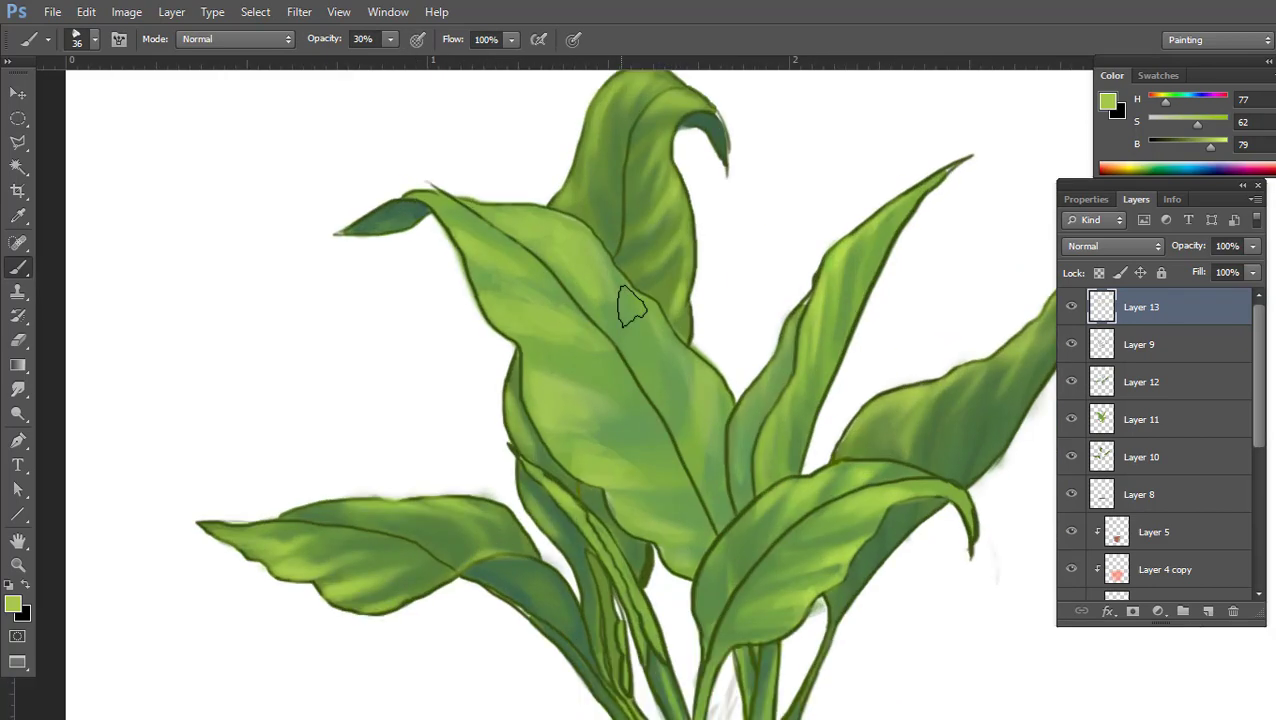
pyautogui.keyDown('alt'); pyautogui.click(650, 428); pyautogui.keyUp('alt')
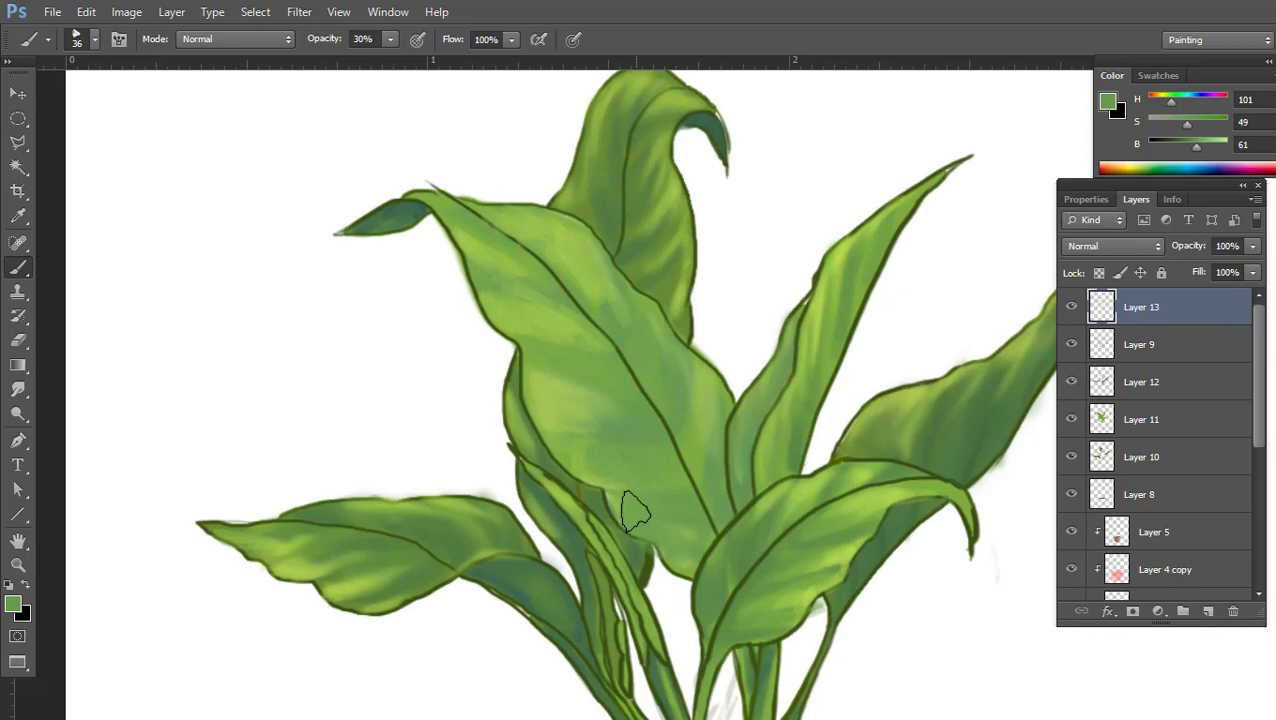
pyautogui.scroll(-3, 555, 364)
pyautogui.scroll(2, 584, 276)
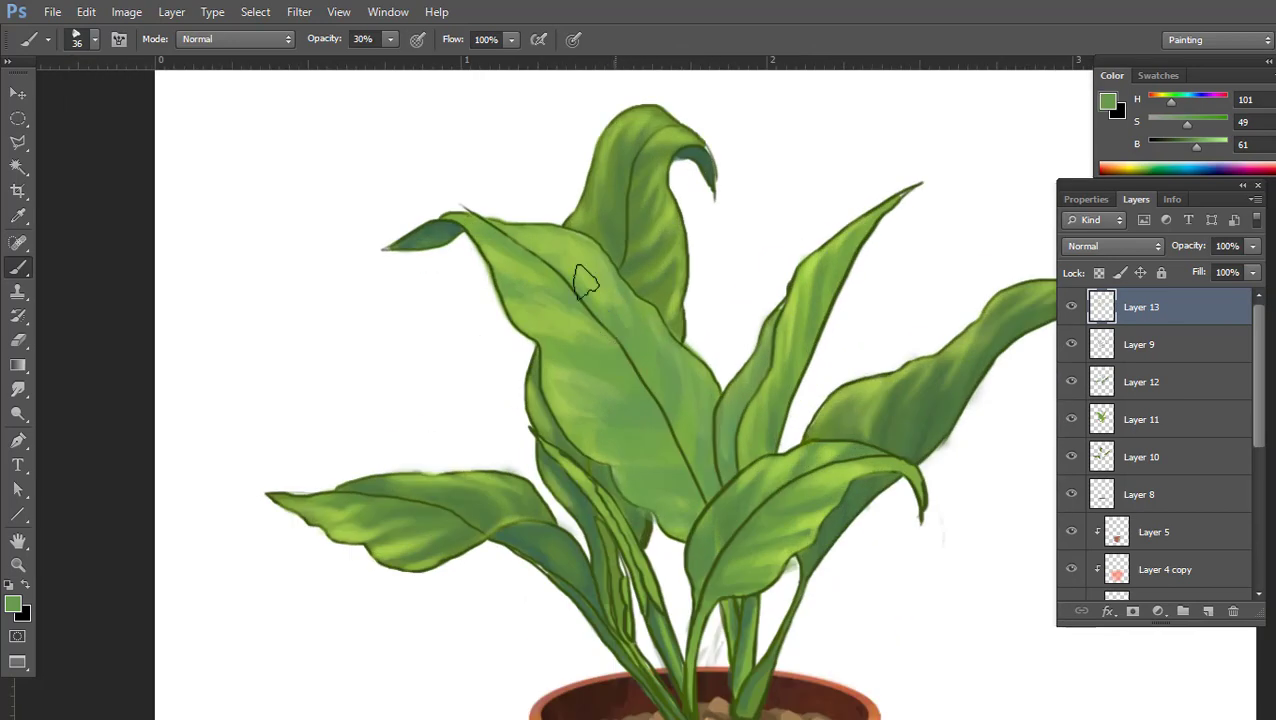
pyautogui.click(18, 389)
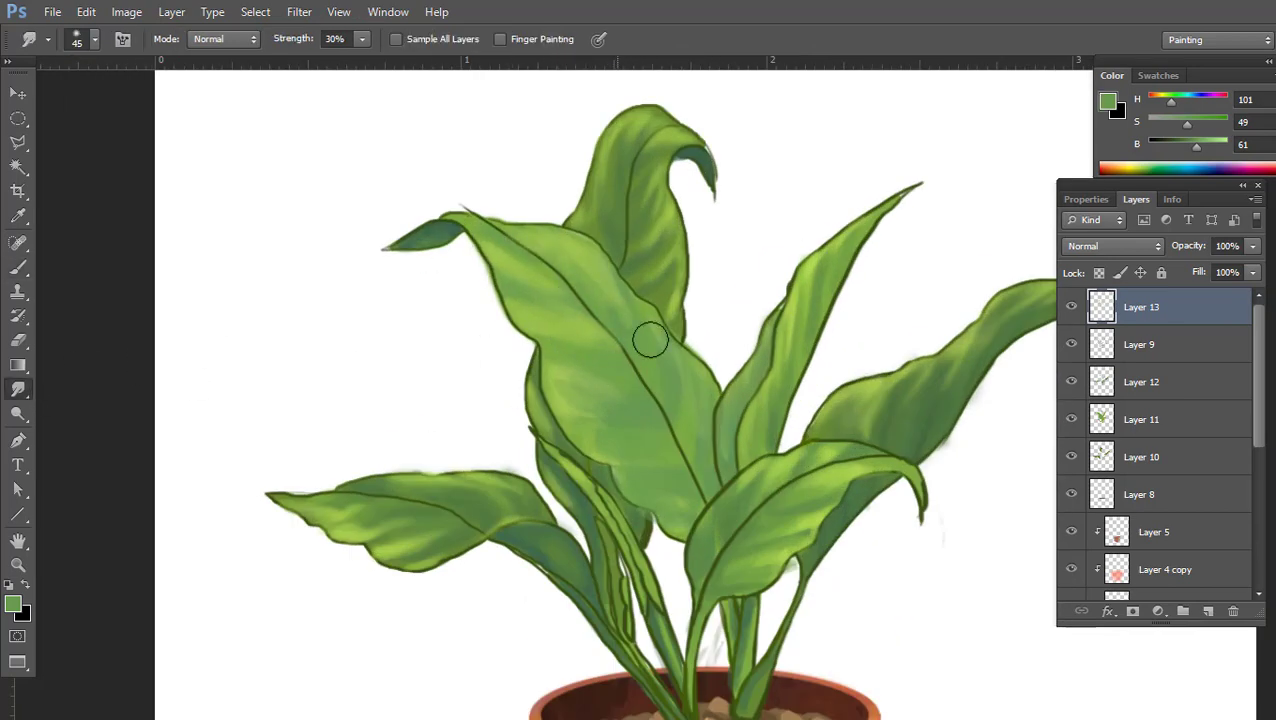
pyautogui.moveTo(650, 340)
pyautogui.mouseDown()
pyautogui.moveTo(570, 399)
pyautogui.moveTo(587, 365)
pyautogui.mouseUp()
pyautogui.moveTo(465, 500)
pyautogui.mouseDown()
pyautogui.moveTo(501, 515)
pyautogui.moveTo(517, 543)
pyautogui.mouseUp()
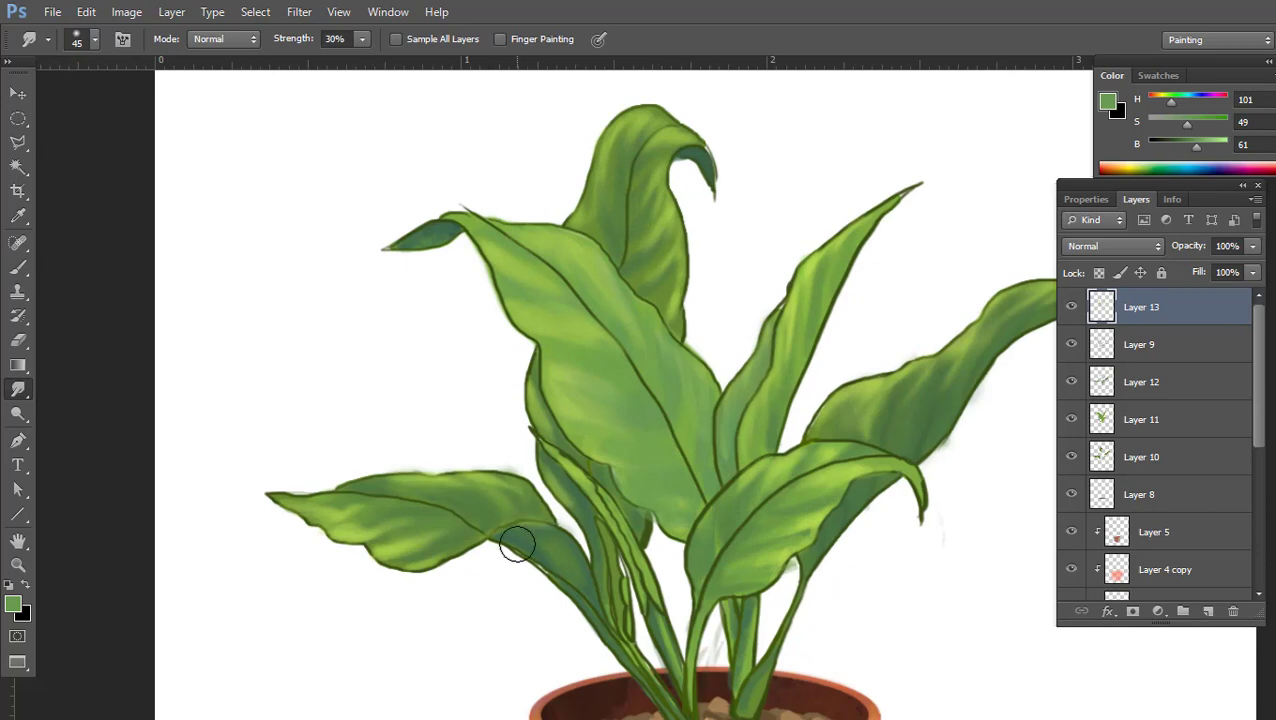
pyautogui.scroll(-3, 517, 543)
pyautogui.press('v')
pyautogui.scroll(2, 735, 435)
# Add a new Layer 14 with a soft round brush in bright yellow
pyautogui.scroll(-2, 652, 459)
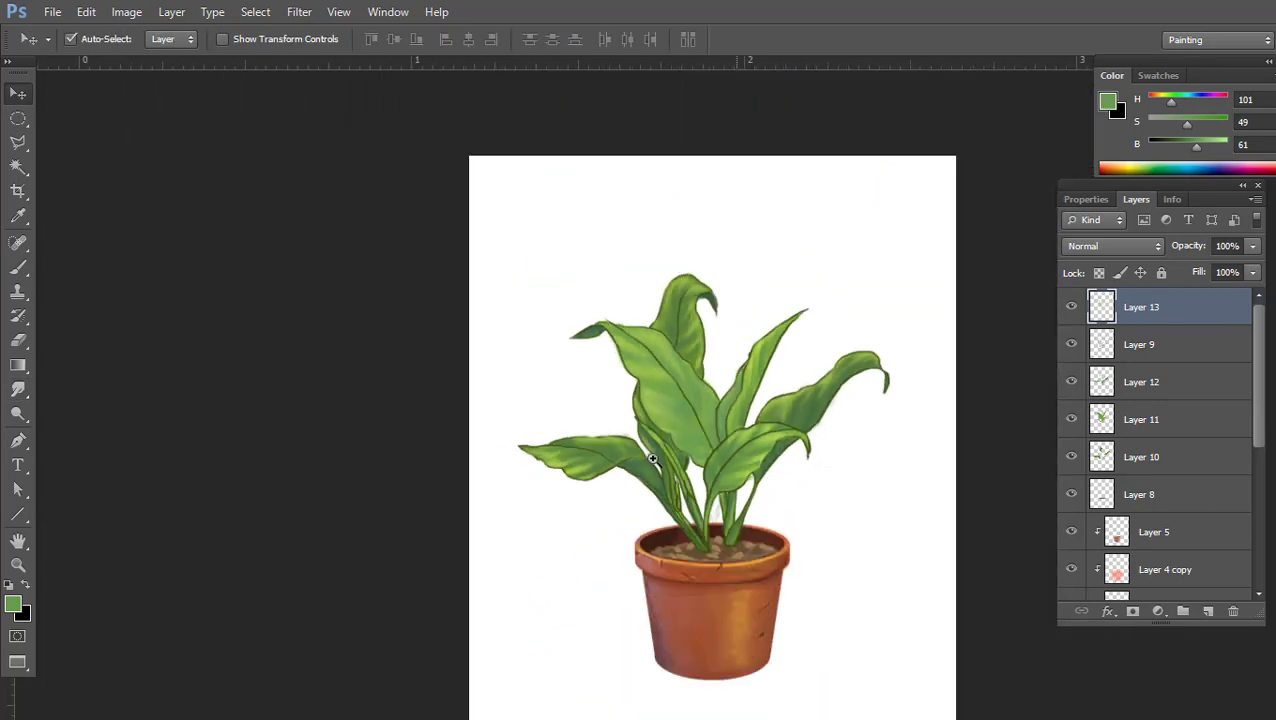
pyautogui.scroll(-1, 652, 459)
pyautogui.scroll(2, 790, 427)
pyautogui.click(1210, 611)
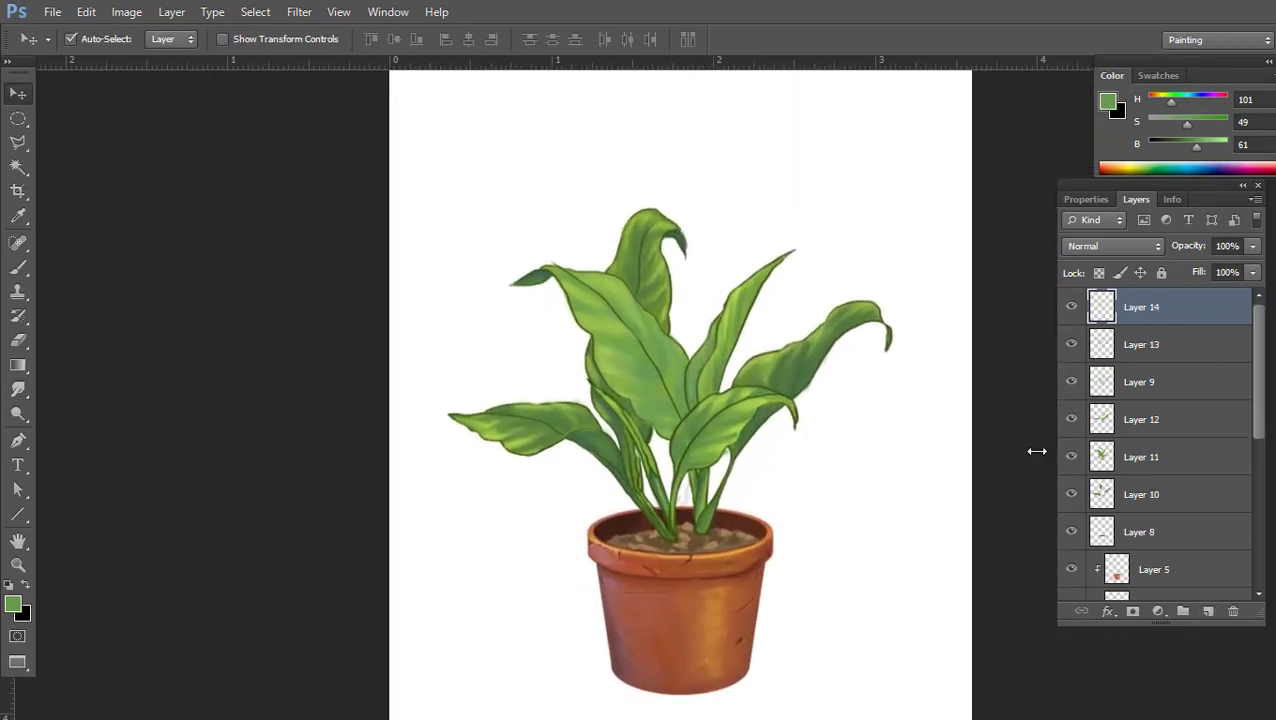
pyautogui.press('b')
pyautogui.scroll(1, 735, 350)
pyautogui.rightClick(716, 304)
pyautogui.doubleClick(814, 408)
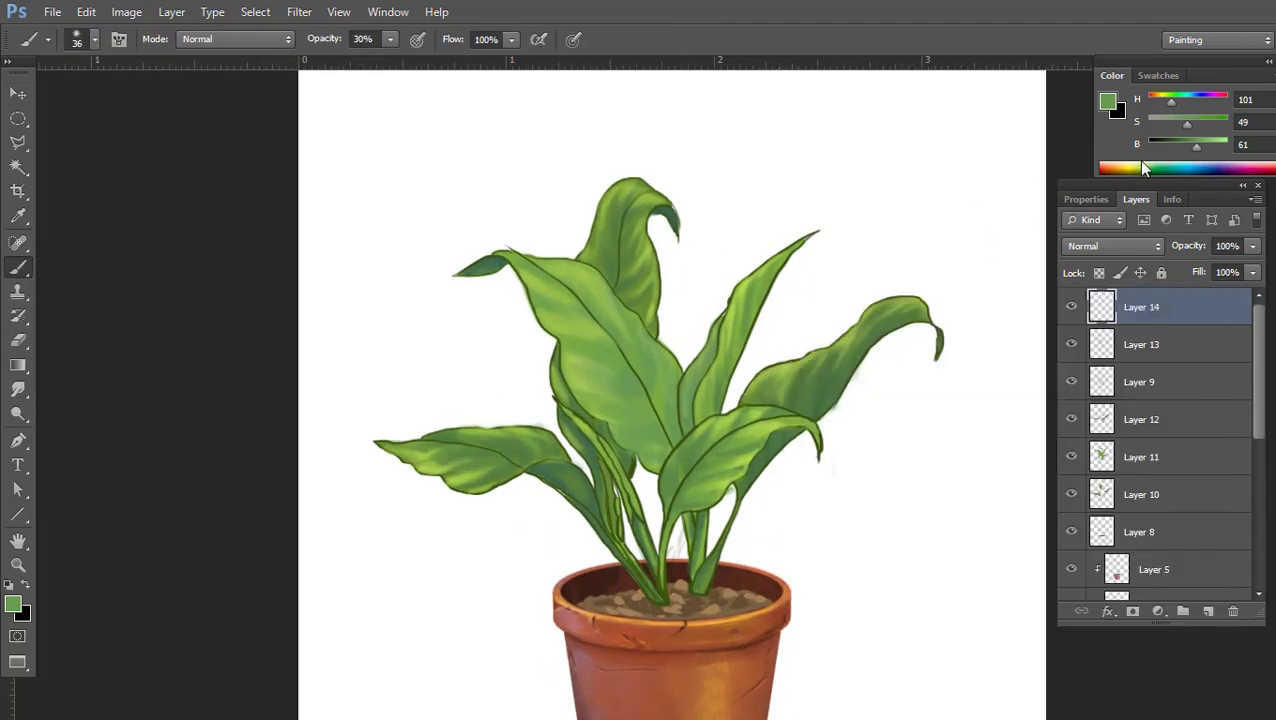
pyautogui.click(1135, 166)
pyautogui.moveTo(1213, 147); pyautogui.dragTo(1220, 150)
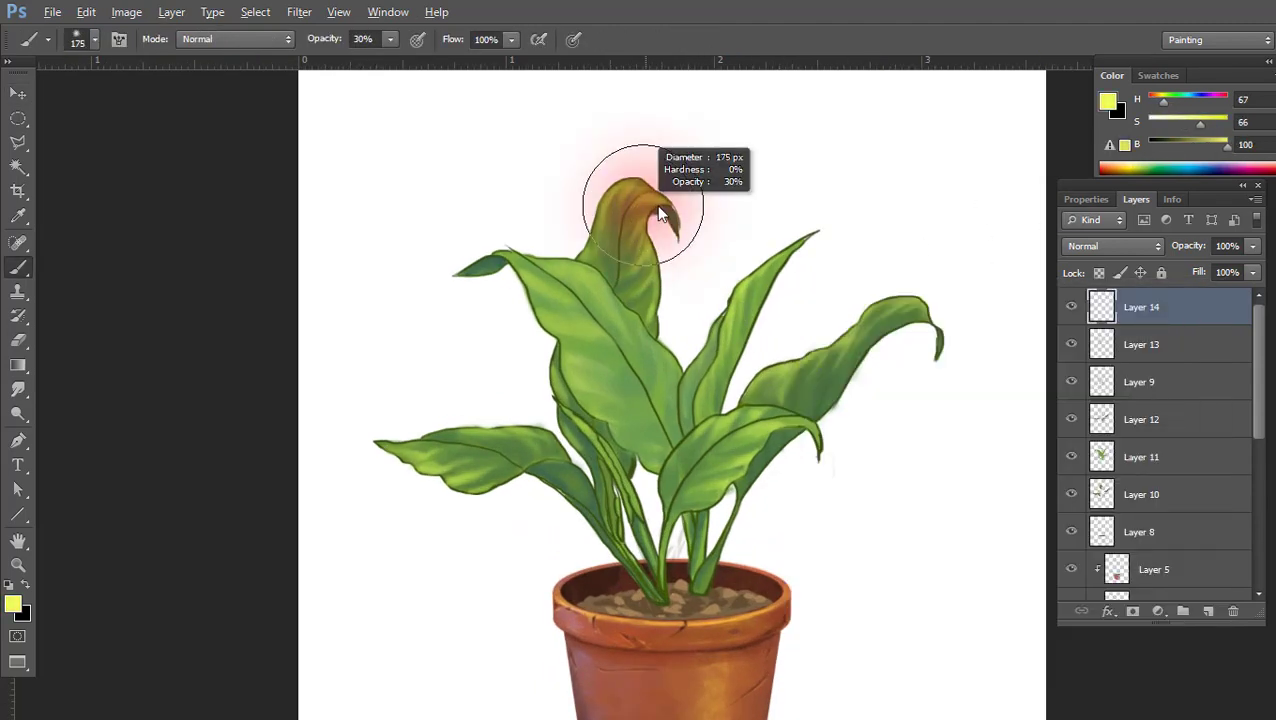
# Paint a soft yellow glow around the top, lower-left and right leaf tips
pyautogui.moveTo(621, 205); pyautogui.dragTo(645, 200)
pyautogui.scroll(-1, 621, 242)
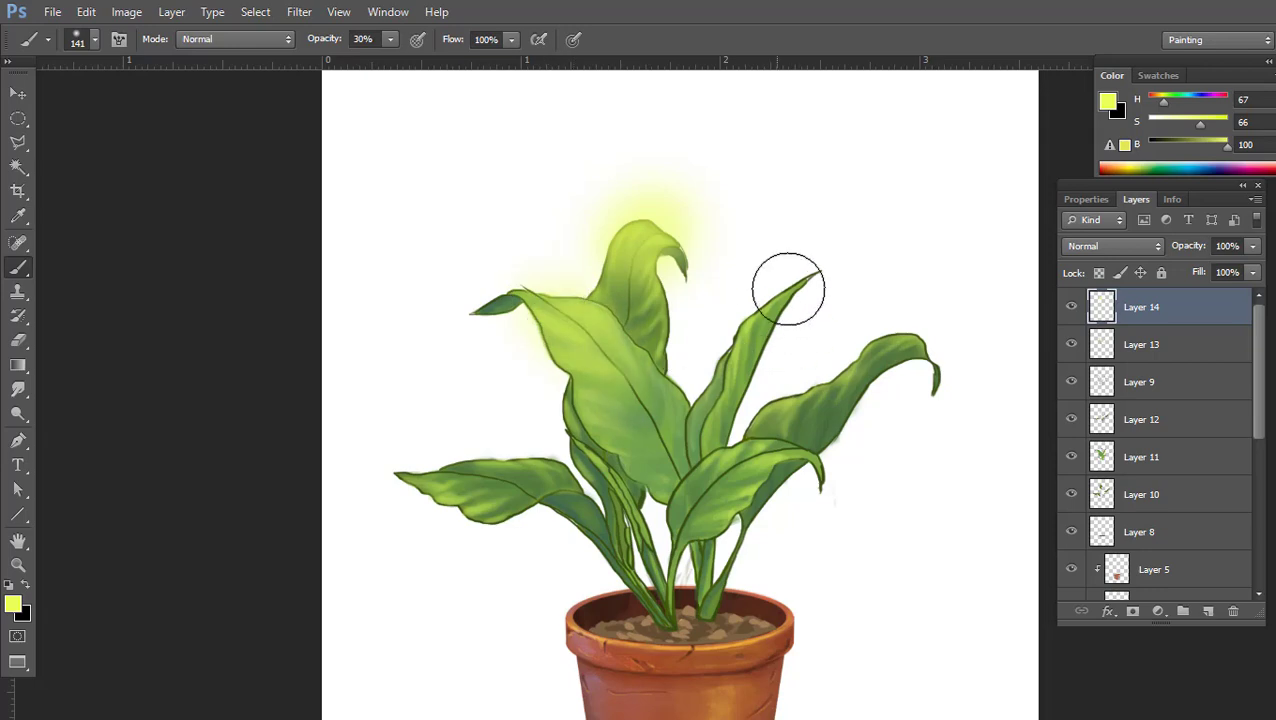
pyautogui.moveTo(455, 484); pyautogui.dragTo(530, 476)
pyautogui.keyDown('alt'); pyautogui.rightClick(714, 487); pyautogui.keyUp('alt')
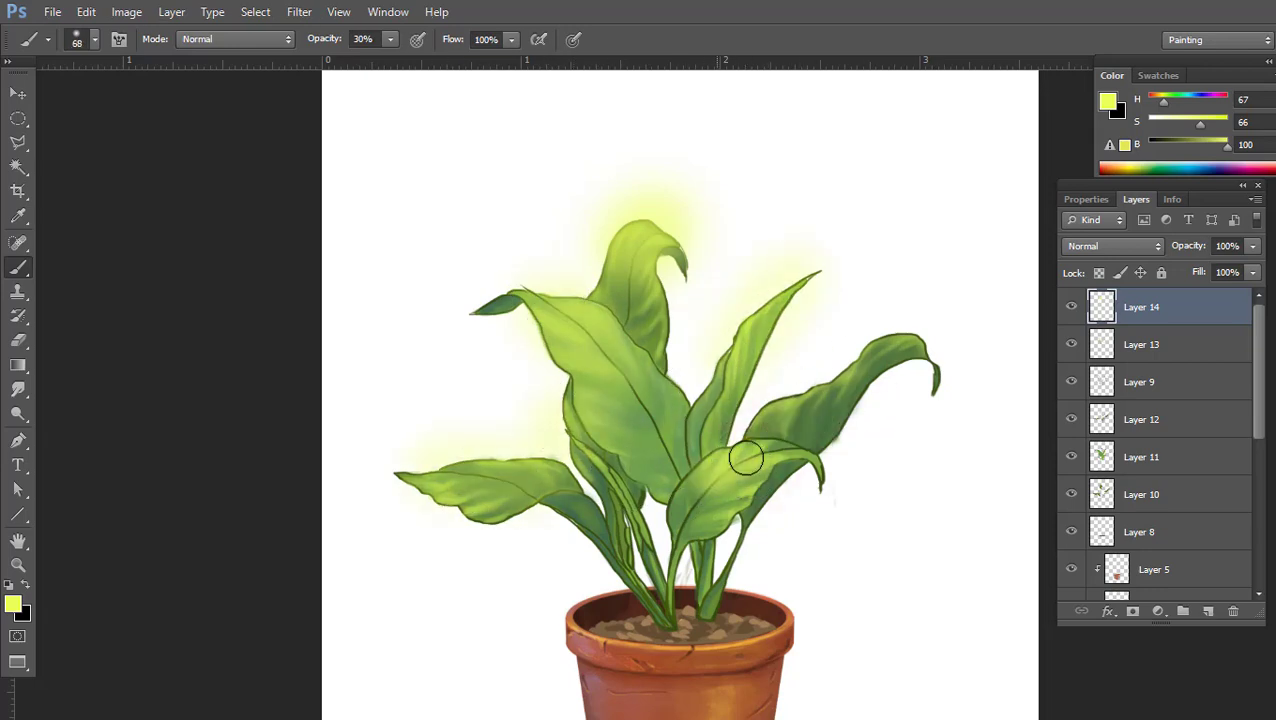
pyautogui.moveTo(900, 341); pyautogui.dragTo(945, 355)
pyautogui.scroll(-2, 863, 334)
pyautogui.scroll(3, 863, 334)
pyautogui.scroll(-1, 863, 334)
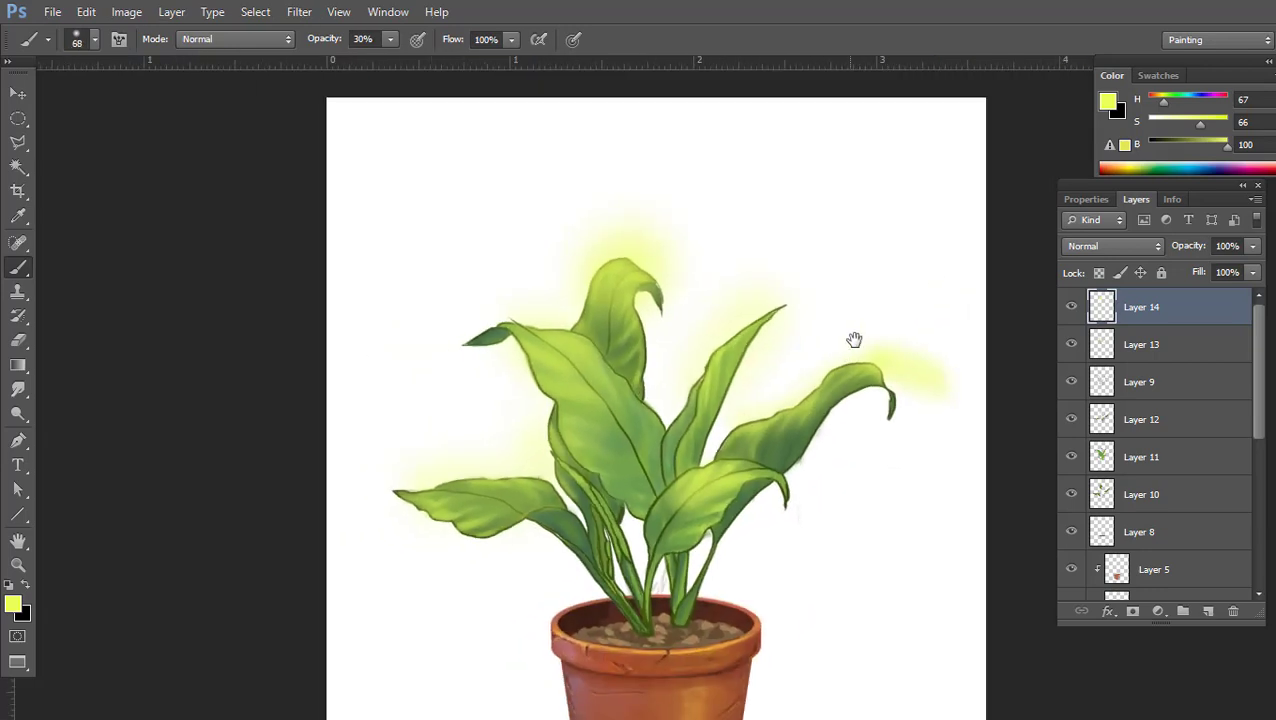
pyautogui.click(1140, 344)
# Select the plant layers and merge them into a new copy with Ctrl+Alt+E
pyautogui.click(1163, 377)
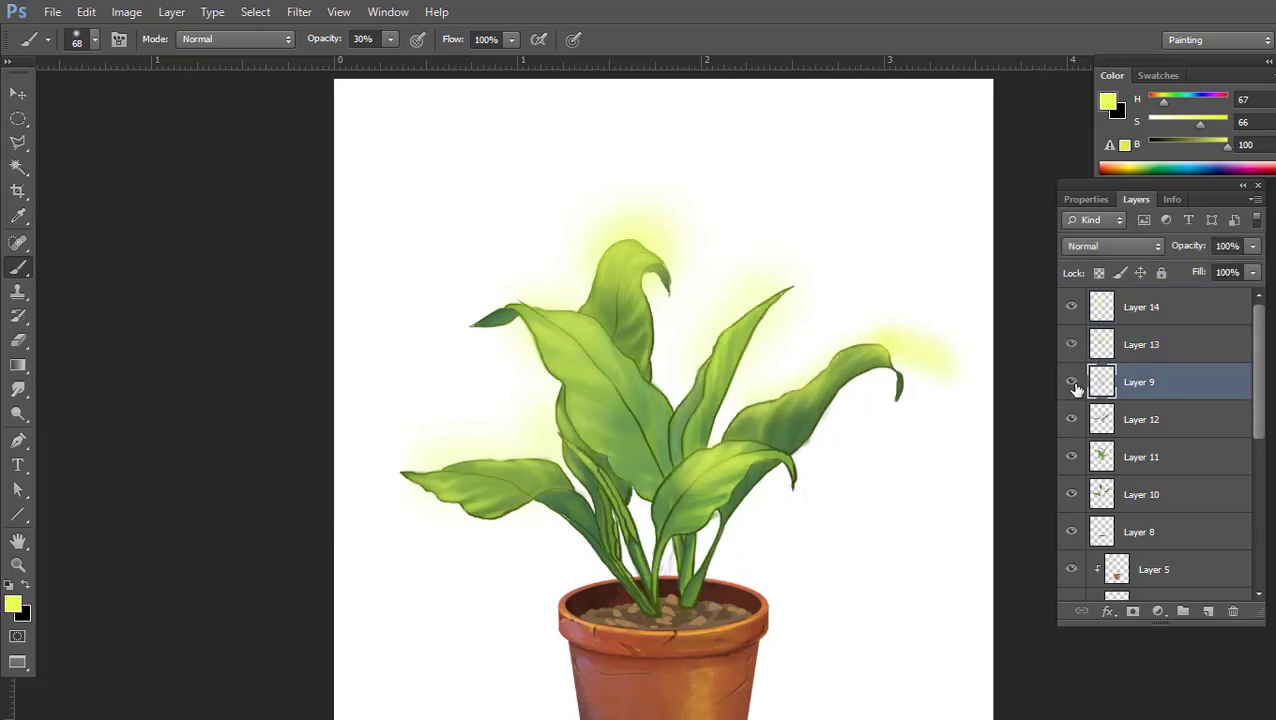
pyautogui.click(1100, 428)
pyautogui.moveTo(1257, 415)
pyautogui.mouseDown()
pyautogui.moveTo(1263, 480)
pyautogui.moveTo(1260, 384)
pyautogui.mouseUp()
pyautogui.keyDown('shift'); pyautogui.click(1150, 478); pyautogui.keyUp('shift')
pyautogui.hotkey('ctrl', 'alt', 'e')
# Move Layer 9 to the top and clip Layers 13 and 14 to the merged plant
pyautogui.keyDown('alt'); pyautogui.click(1128, 398); pyautogui.keyUp('alt')
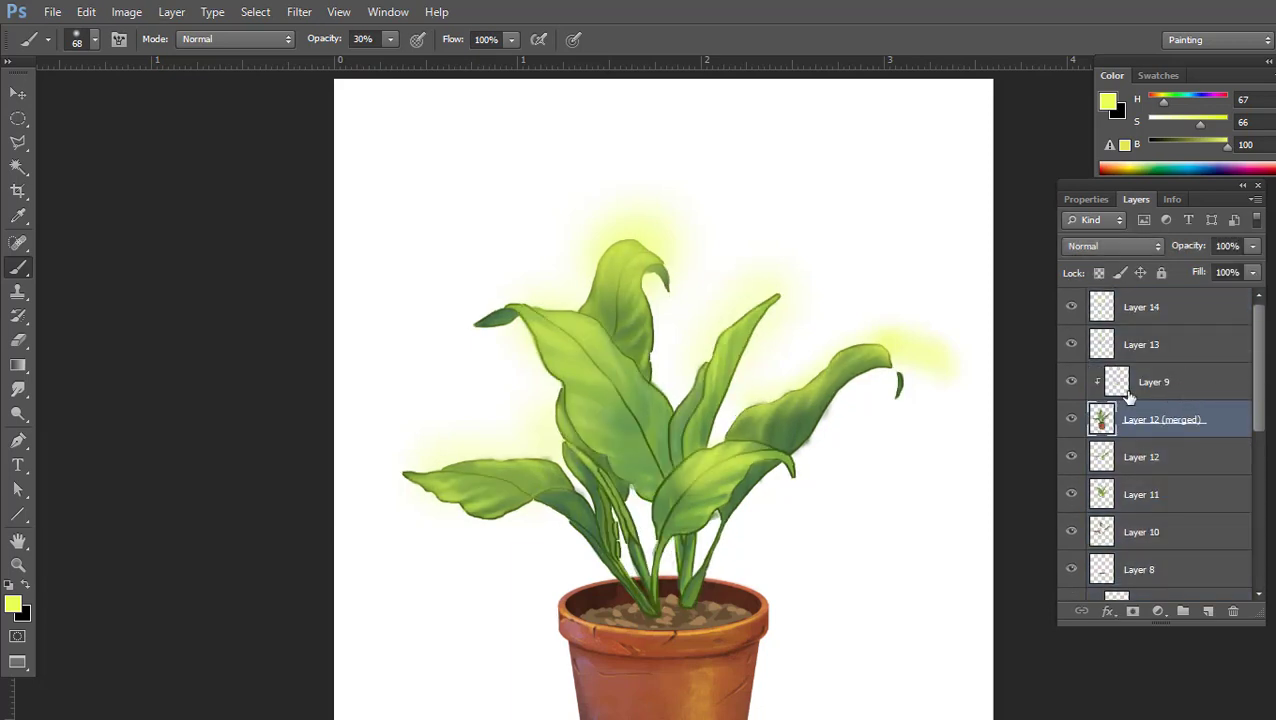
pyautogui.keyDown('alt'); pyautogui.click(1188, 396); pyautogui.keyUp('alt')
pyautogui.moveTo(1194, 369)
pyautogui.mouseDown()
pyautogui.moveTo(1194, 345)
pyautogui.moveTo(1205, 388)
pyautogui.mouseUp()
pyautogui.keyDown('alt'); pyautogui.click(1195, 400); pyautogui.keyUp('alt')
pyautogui.keyDown('alt'); pyautogui.click(1195, 355); pyautogui.keyUp('alt')
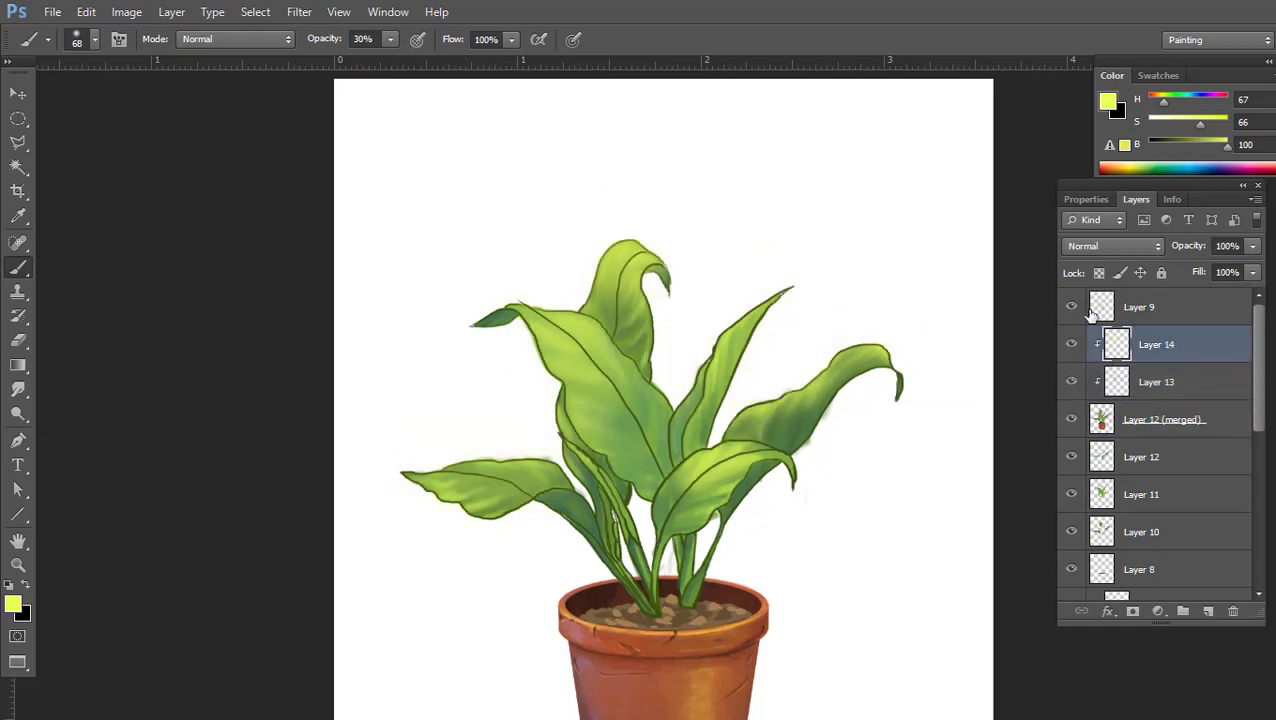
# Hide and show the Layer 9 line art to compare, then select it
pyautogui.press('v')
pyautogui.scroll(-3, 854, 350)
pyautogui.scroll(4, 866, 363)
pyautogui.scroll(1, 646, 422)
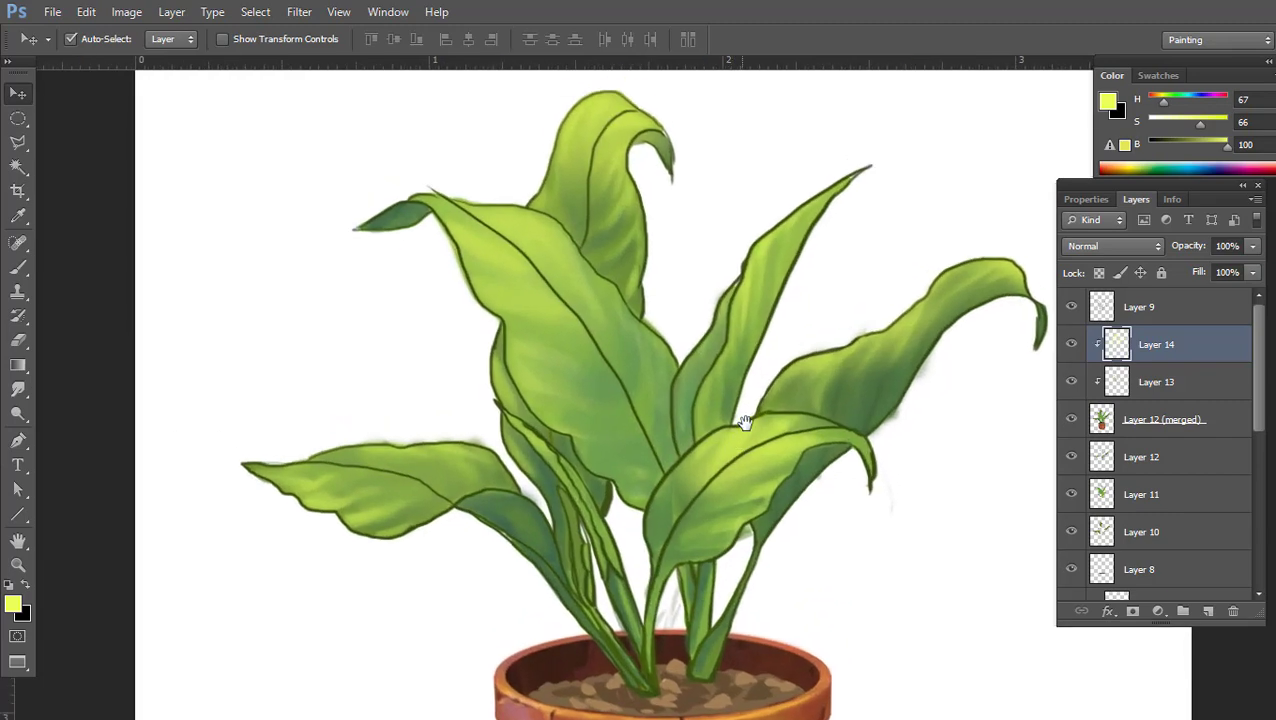
pyautogui.scroll(-3, 740, 421)
pyautogui.scroll(4, 735, 433)
pyautogui.click(1071, 307)
pyautogui.click(1071, 307)
pyautogui.click(1140, 307)
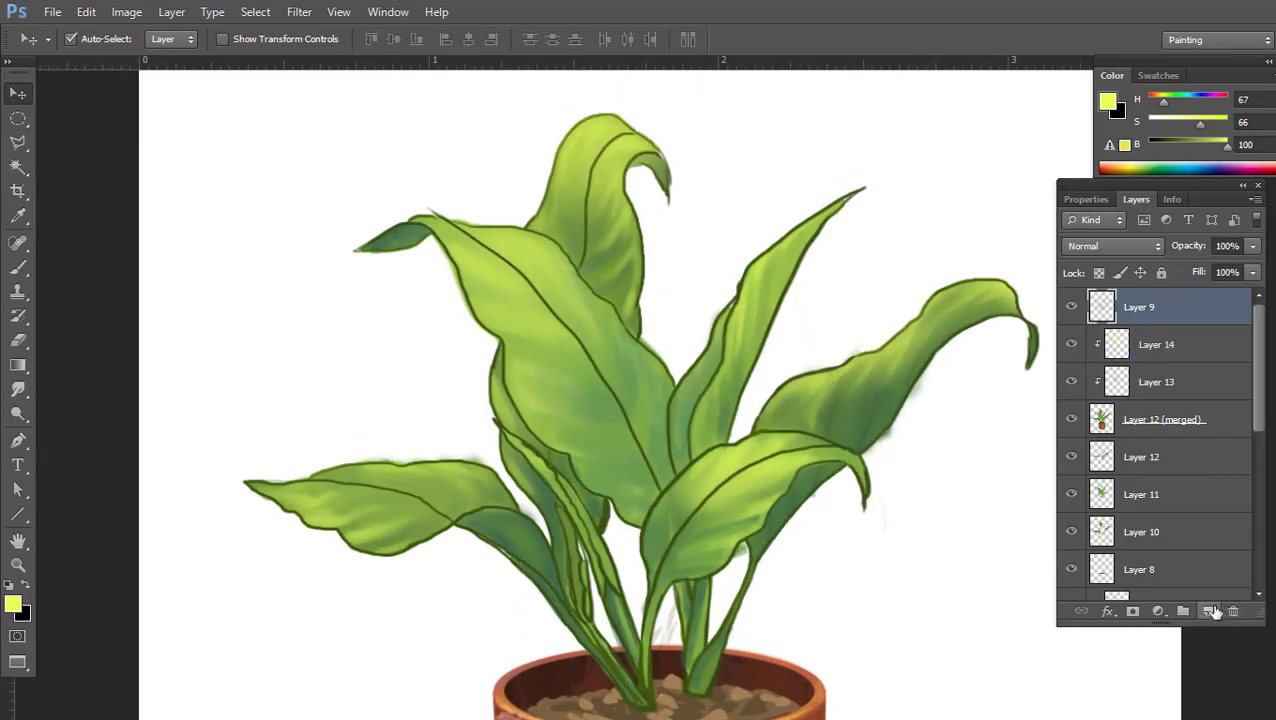
# Add a new empty layer above the line art, ready for brush painting
pyautogui.click(1208, 611)
pyautogui.press('b')
pyautogui.scroll(2, 700, 372)
pyautogui.rightClick(729, 370)
# Set a 1 px brush in dark outline green and paint the centre leaf's first veins
pyautogui.doubleClick(781, 407)
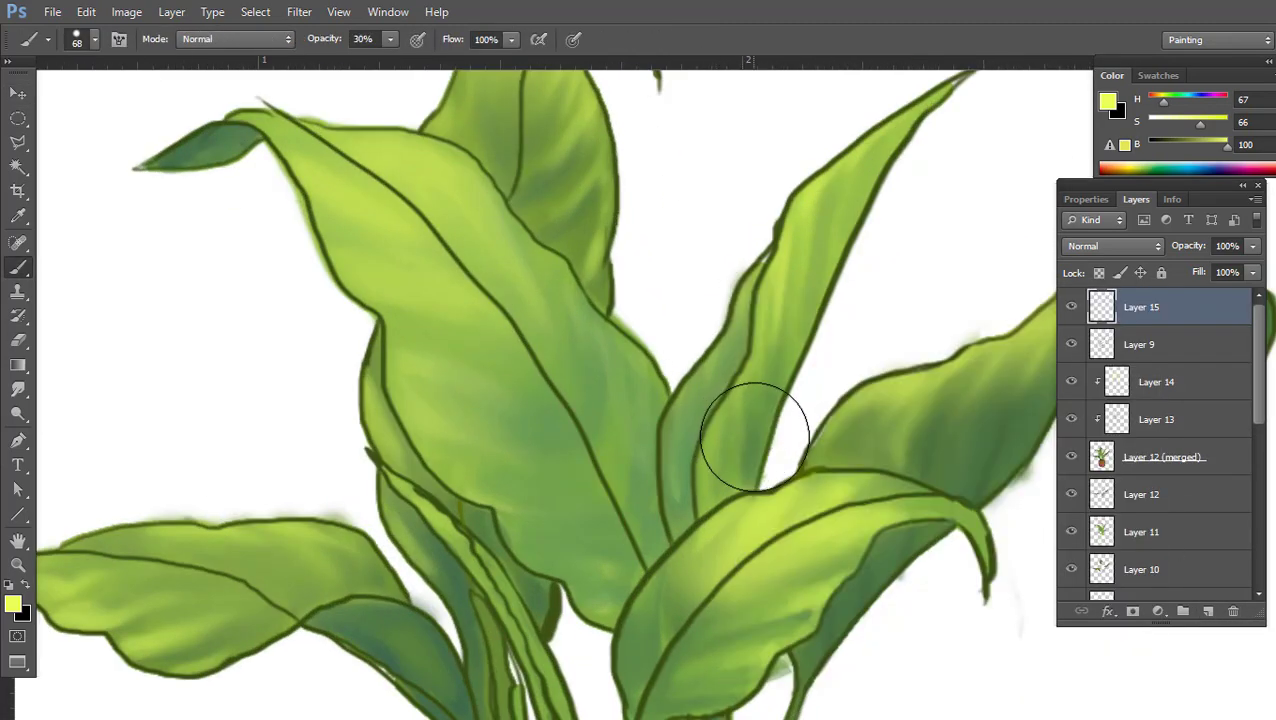
pyautogui.keyDown('alt'); pyautogui.click(746, 490); pyautogui.keyUp('alt')
pyautogui.moveTo(800, 430); pyautogui.dragTo(719, 426)
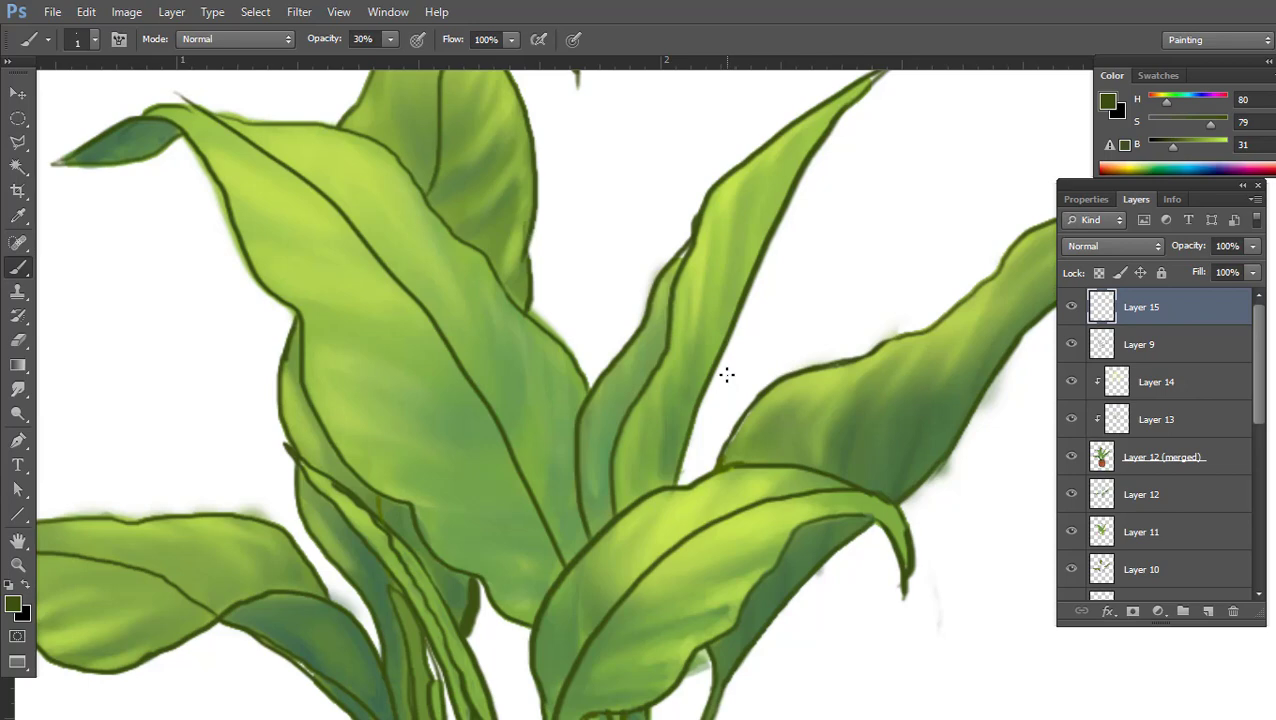
pyautogui.moveTo(517, 471); pyautogui.dragTo(559, 494)
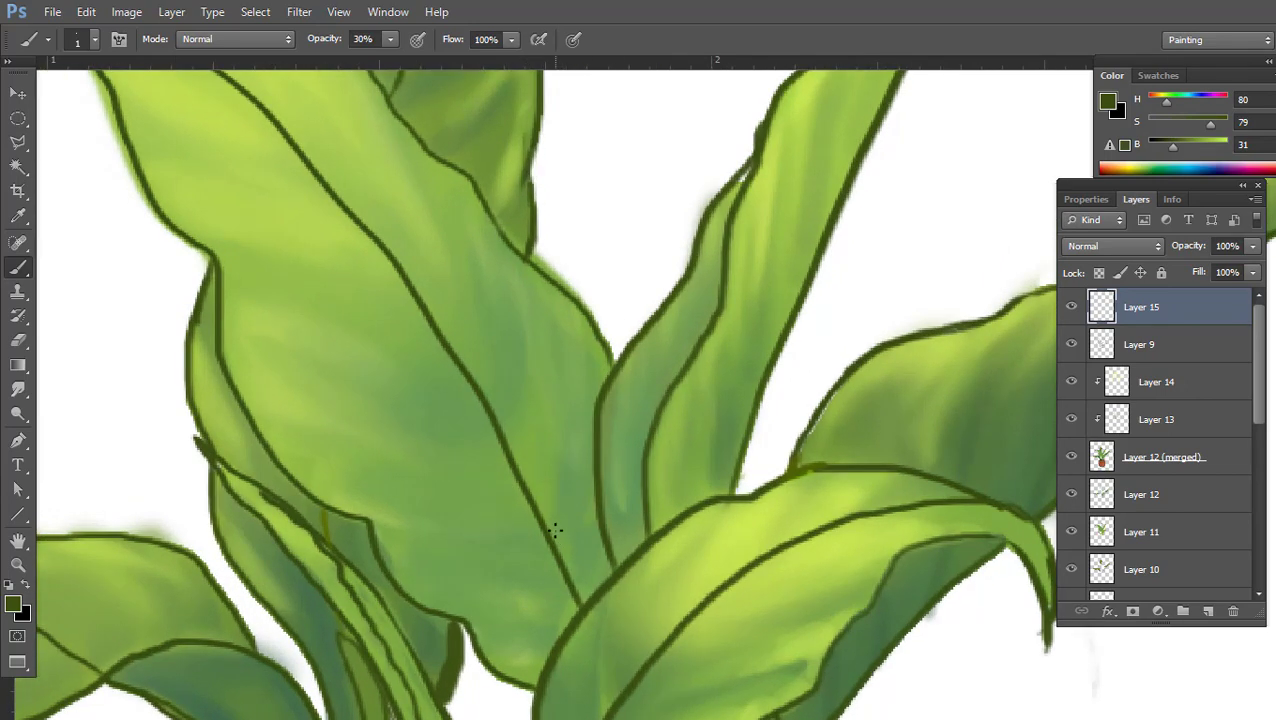
pyautogui.moveTo(567, 582); pyautogui.dragTo(559, 382)
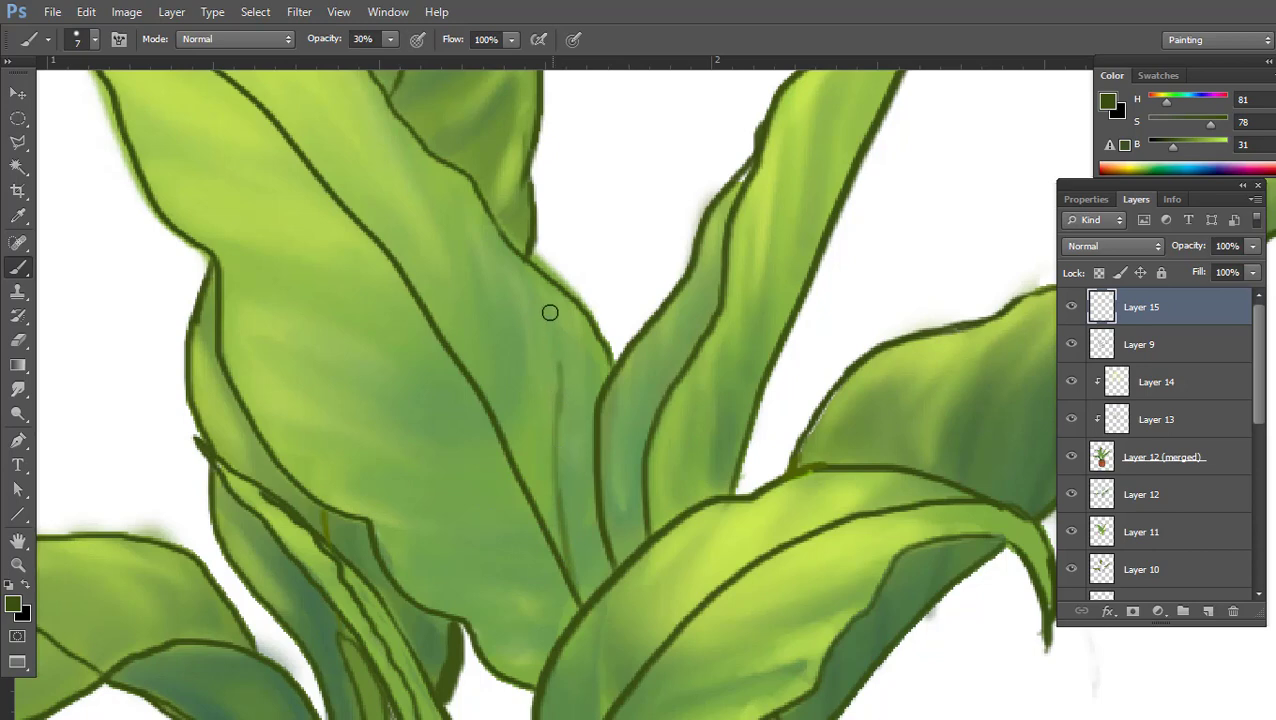
pyautogui.moveTo(508, 442); pyautogui.dragTo(494, 268)
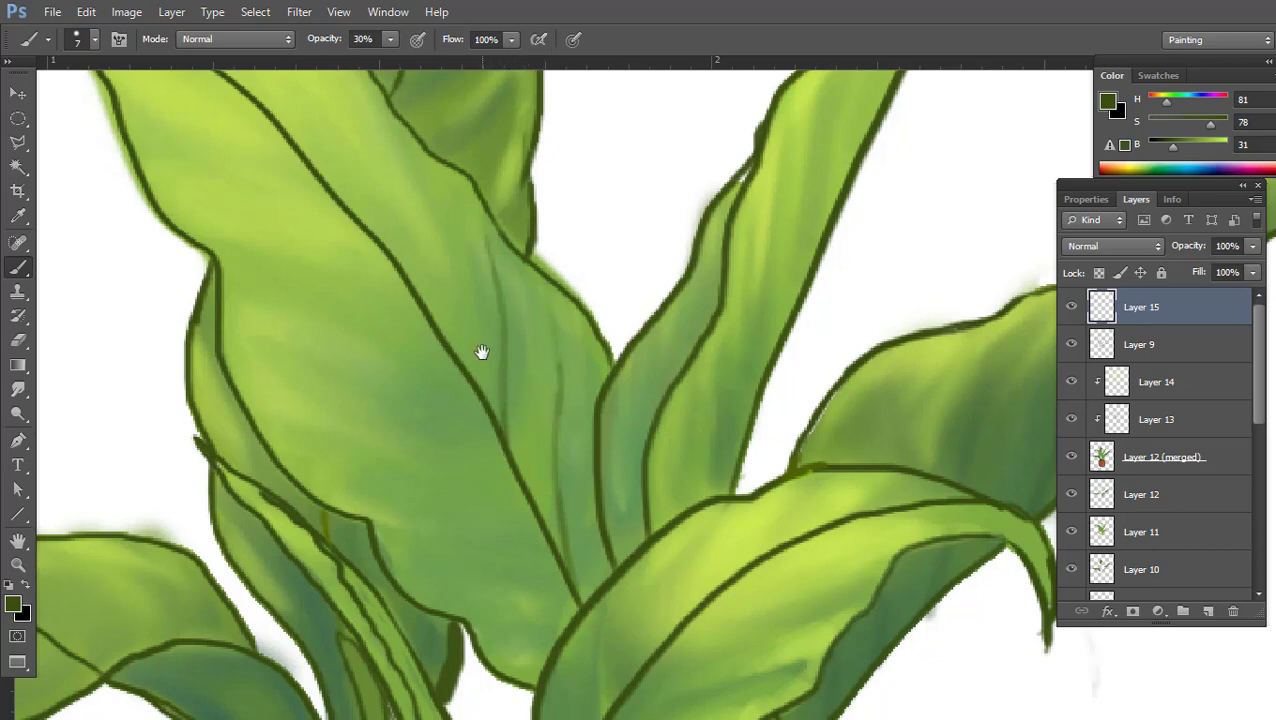
# Paint more thin parallel dark veins across the centre leaf up to its top edge
pyautogui.moveTo(481, 352); pyautogui.dragTo(615, 392)
pyautogui.moveTo(669, 541); pyautogui.dragTo(662, 397)
pyautogui.scroll(-5, 560, 330)
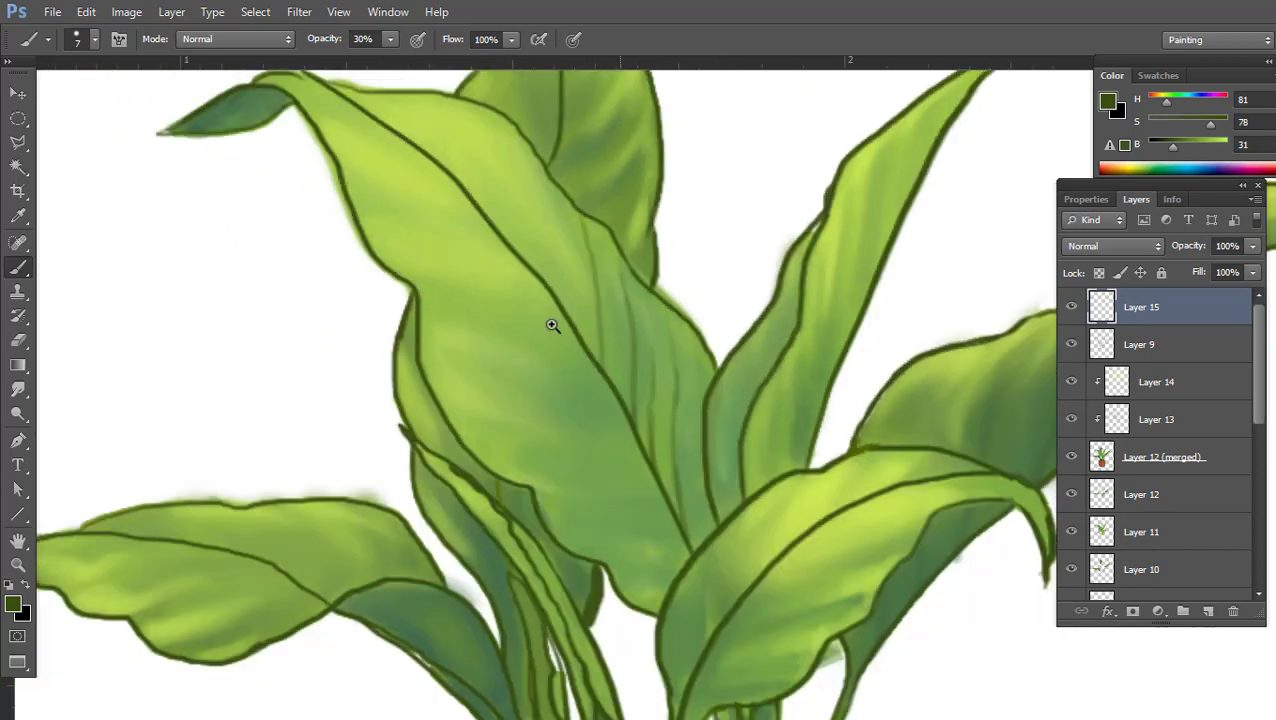
pyautogui.scroll(5, 620, 420)
pyautogui.moveTo(614, 463); pyautogui.dragTo(604, 400)
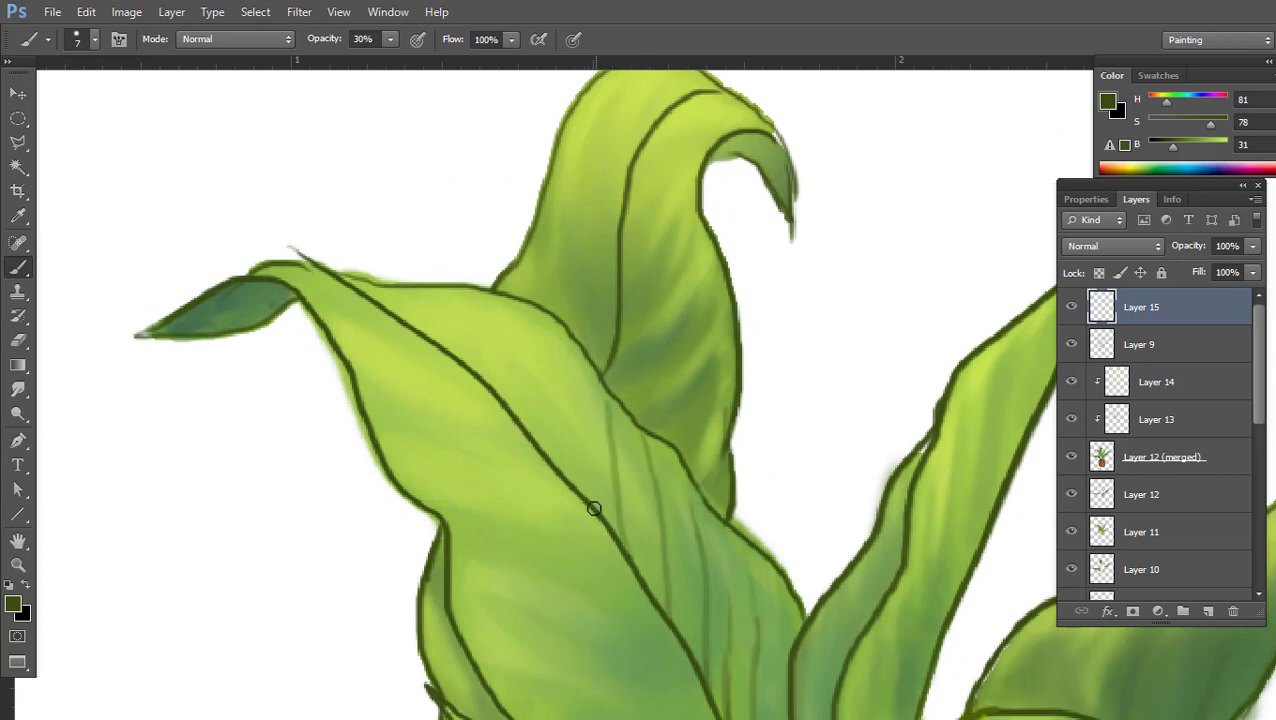
pyautogui.moveTo(590, 501); pyautogui.dragTo(562, 358)
pyautogui.moveTo(543, 452); pyautogui.dragTo(510, 308)
pyautogui.moveTo(517, 419); pyautogui.dragTo(470, 304)
pyautogui.moveTo(486, 382); pyautogui.dragTo(405, 299)
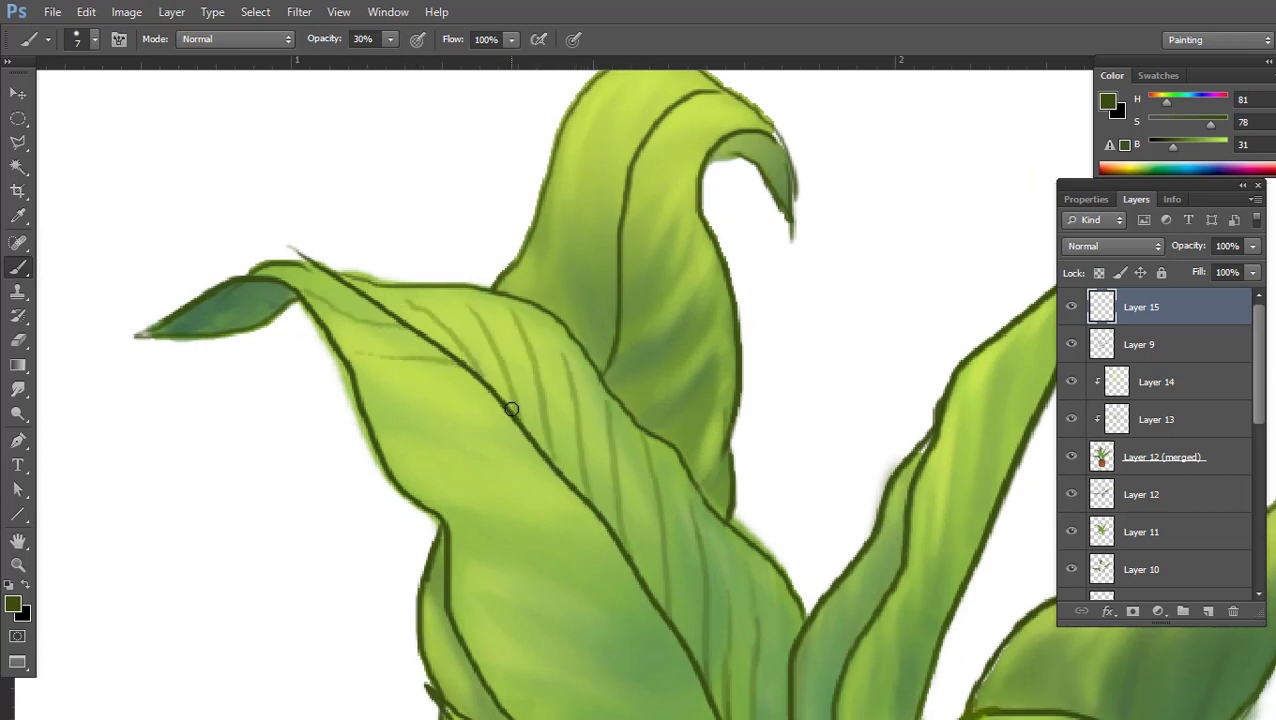
pyautogui.moveTo(496, 400); pyautogui.dragTo(380, 382)
pyautogui.moveTo(573, 496); pyautogui.dragTo(448, 498)
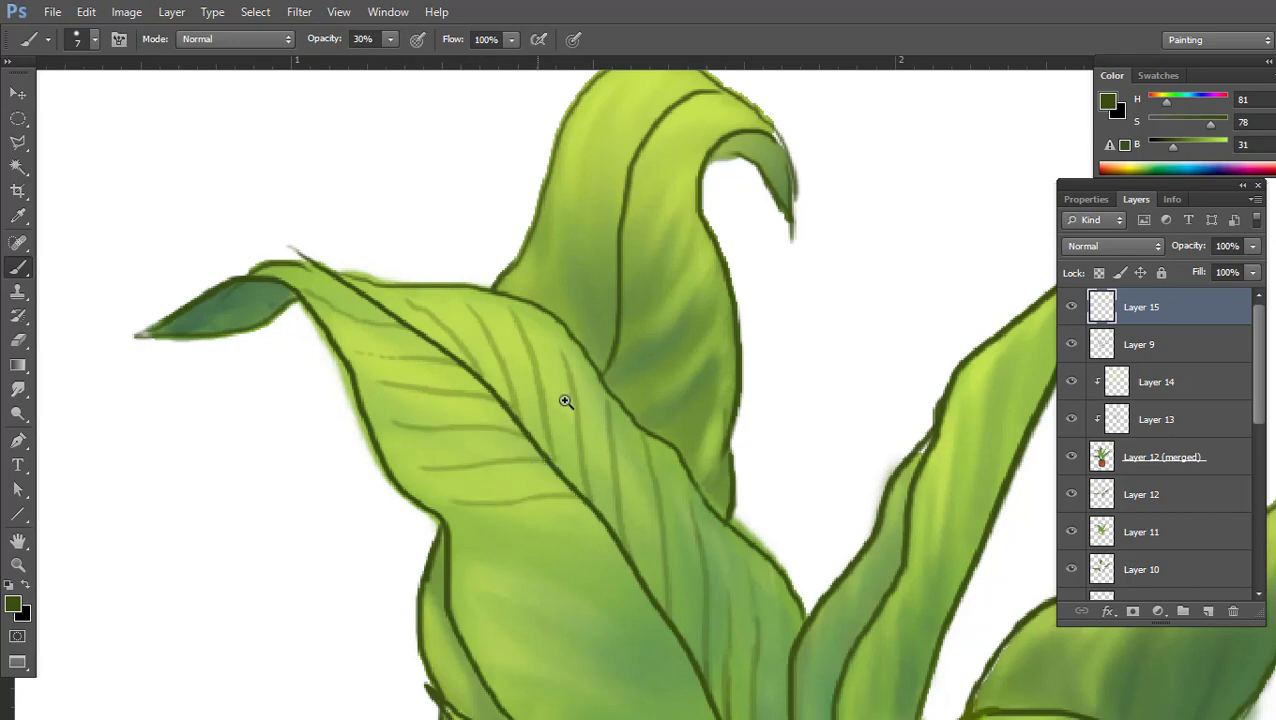
# Paint several dark veins across the lower leaf area
pyautogui.scroll(-3, 552, 490)
pyautogui.scroll(3, 726, 662)
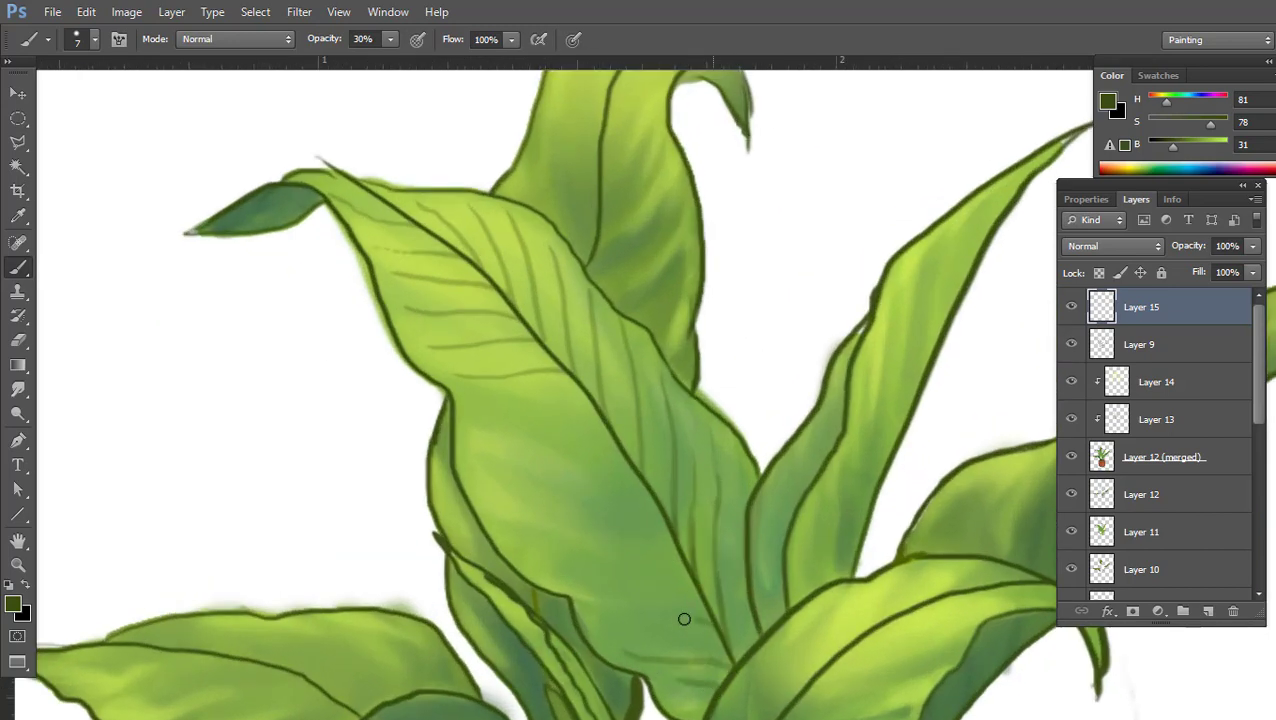
pyautogui.moveTo(684, 619)
pyautogui.mouseDown()
pyautogui.moveTo(592, 602)
pyautogui.moveTo(522, 545)
pyautogui.mouseUp()
pyautogui.moveTo(632, 535); pyautogui.dragTo(504, 509)
pyautogui.moveTo(658, 515); pyautogui.dragTo(480, 478)
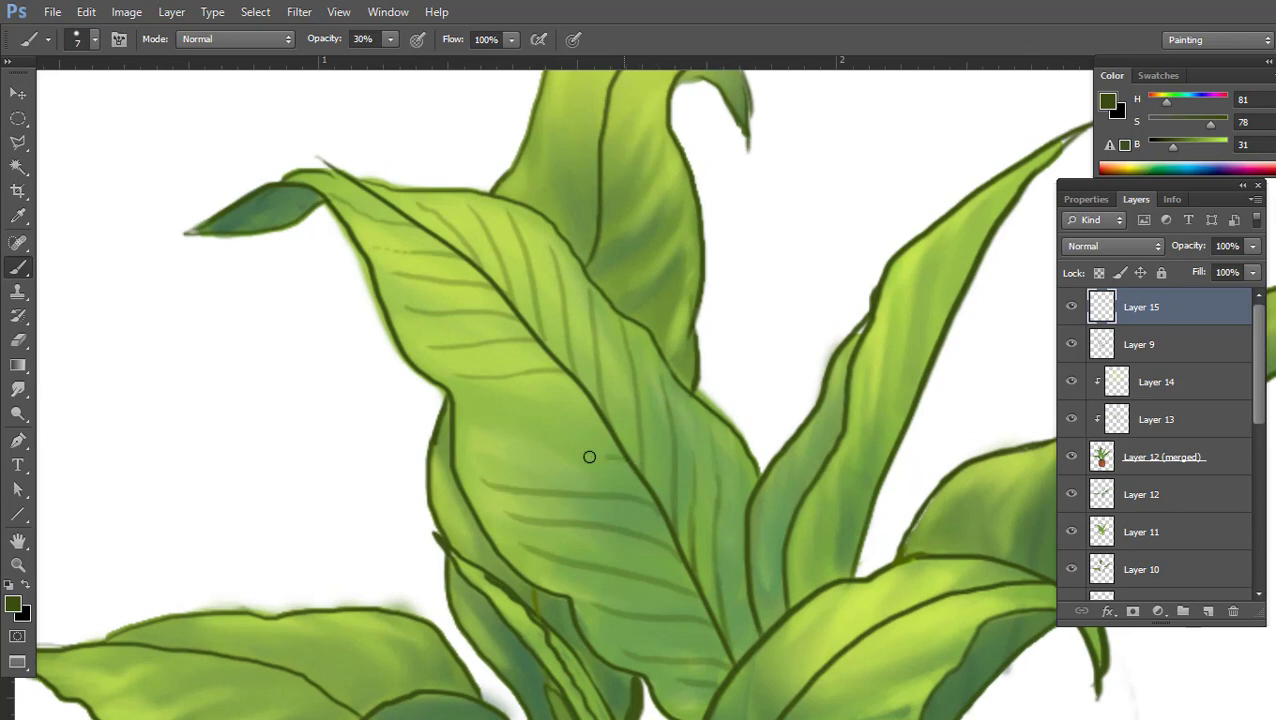
pyautogui.moveTo(589, 457); pyautogui.dragTo(490, 466)
pyautogui.moveTo(612, 427); pyautogui.dragTo(529, 426)
pyautogui.scroll(-3, 464, 407)
pyautogui.scroll(3, 729, 233)
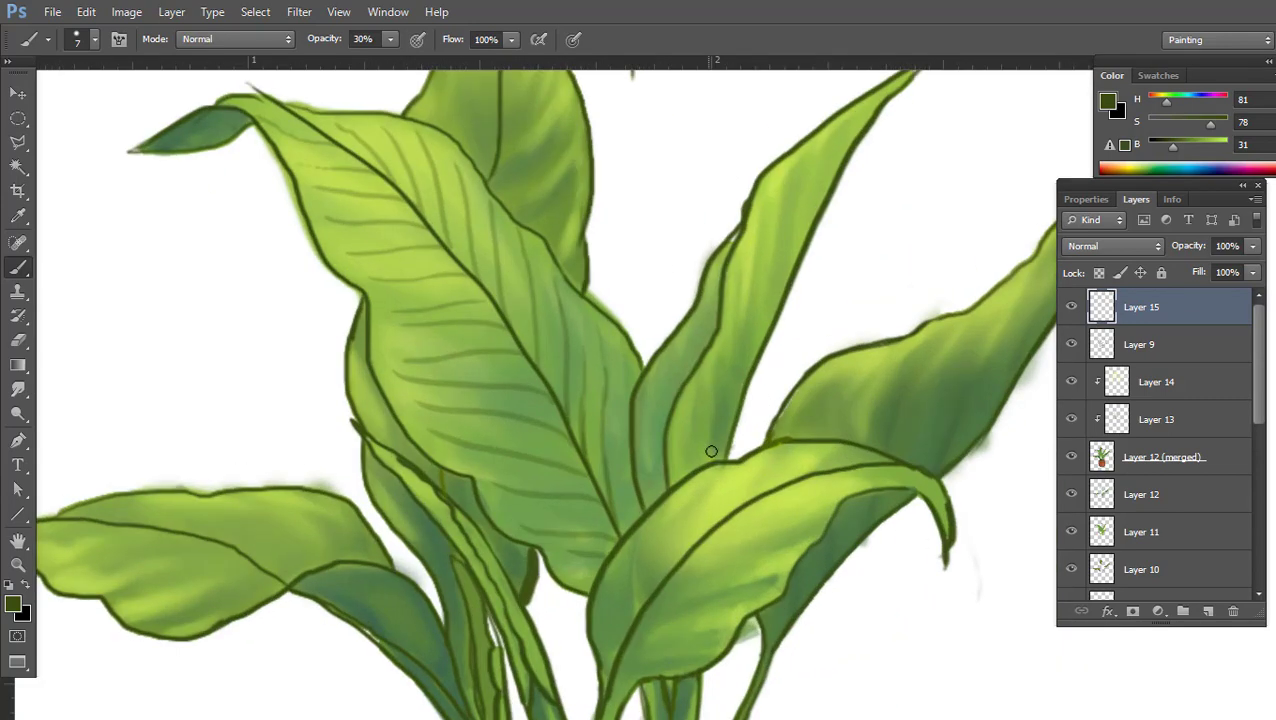
# Sample light and dark leaf greens and zoom in on the lower leaves
pyautogui.moveTo(726, 366); pyautogui.dragTo(665, 445)
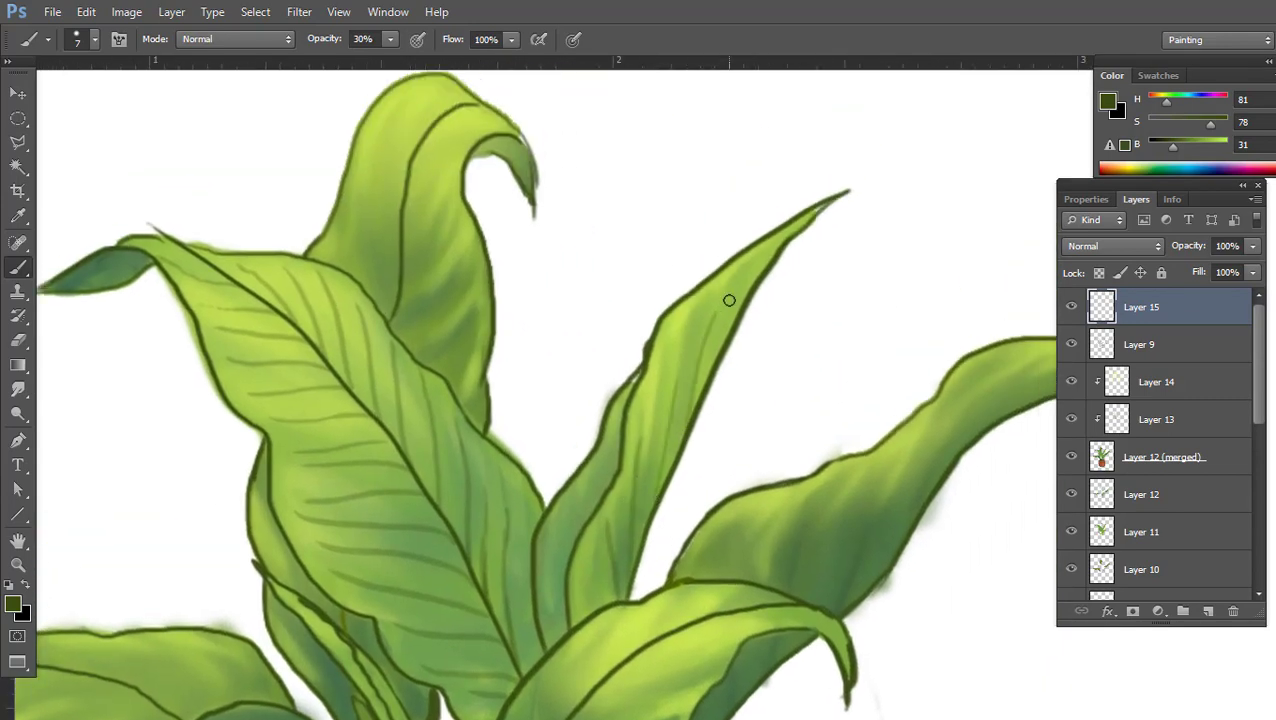
pyautogui.keyDown('alt'); pyautogui.click(634, 381); pyautogui.keyUp('alt')
pyautogui.scroll(-3, 749, 325)
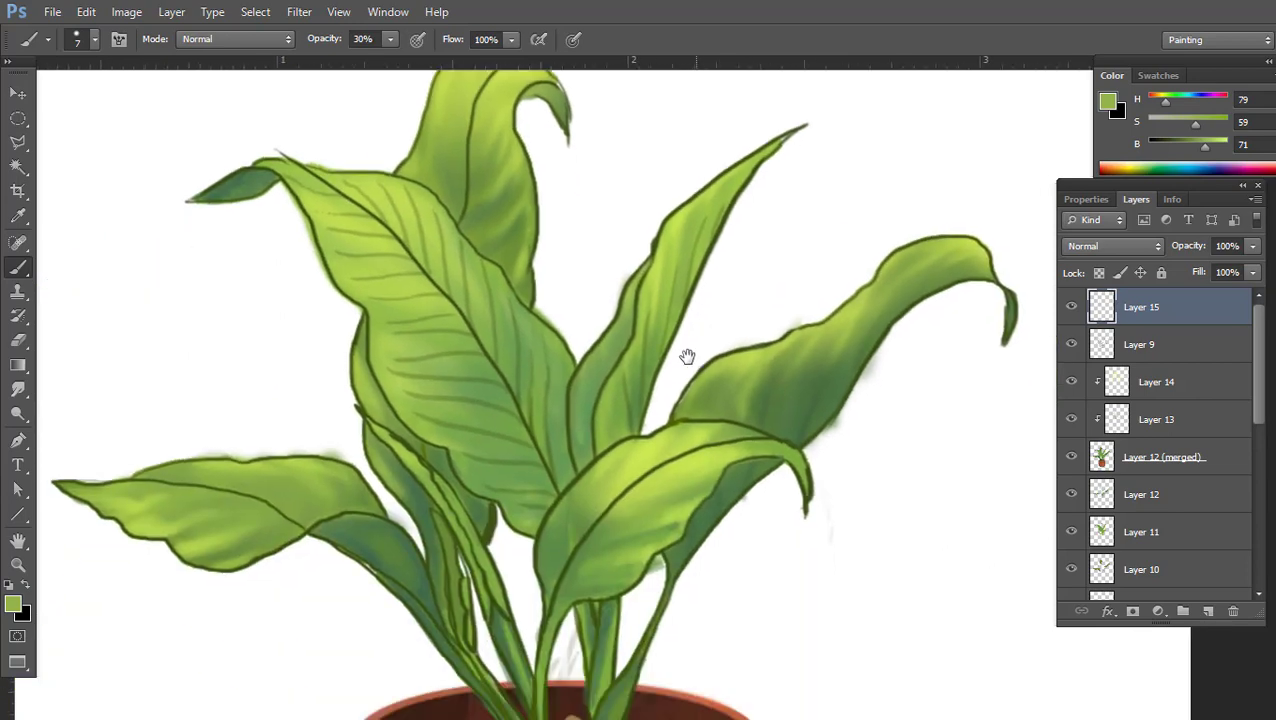
pyautogui.scroll(3, 687, 356)
pyautogui.keyDown('alt'); pyautogui.click(576, 420); pyautogui.keyUp('alt')
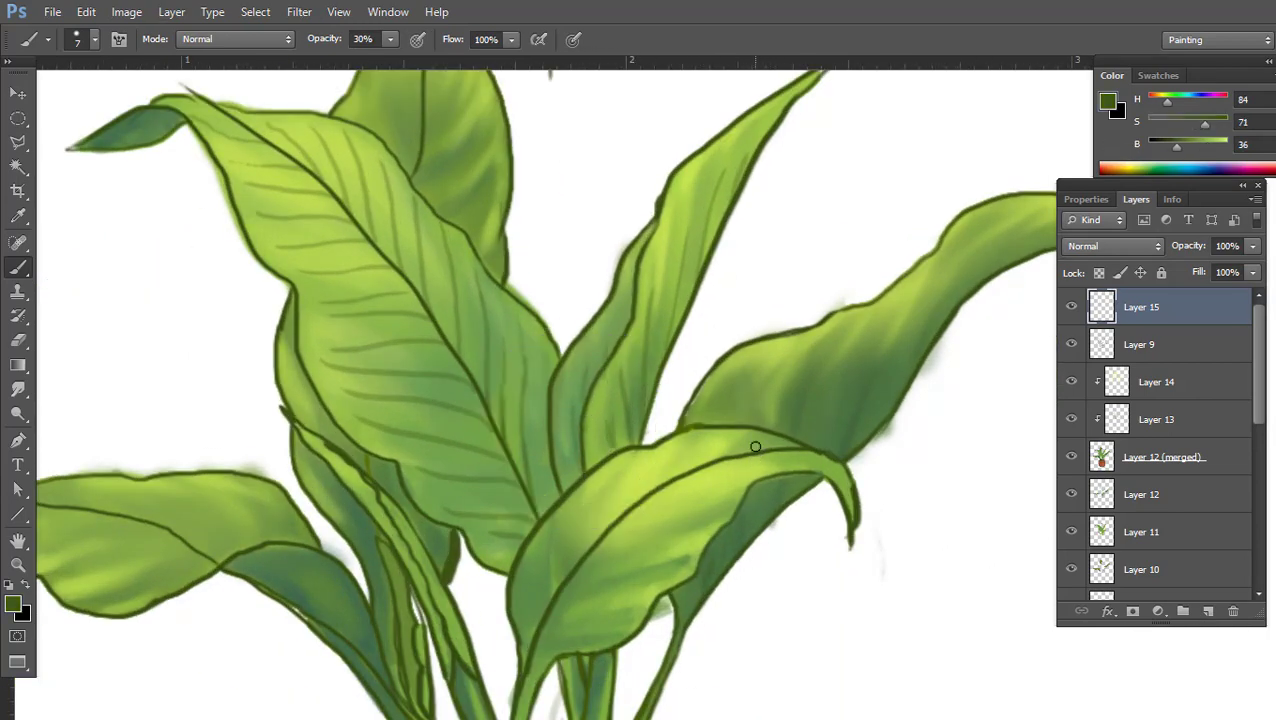
pyautogui.moveTo(952, 266); pyautogui.dragTo(802, 430)
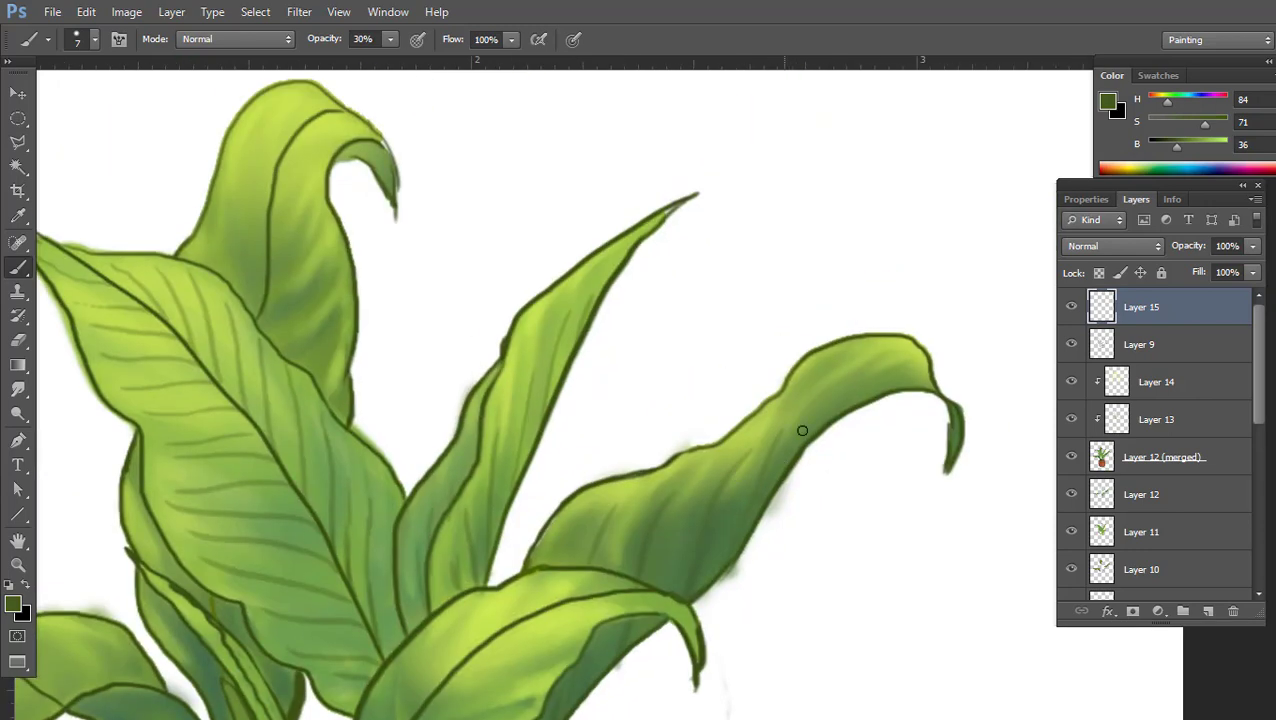
pyautogui.scroll(-3, 902, 397)
pyautogui.scroll(3, 746, 490)
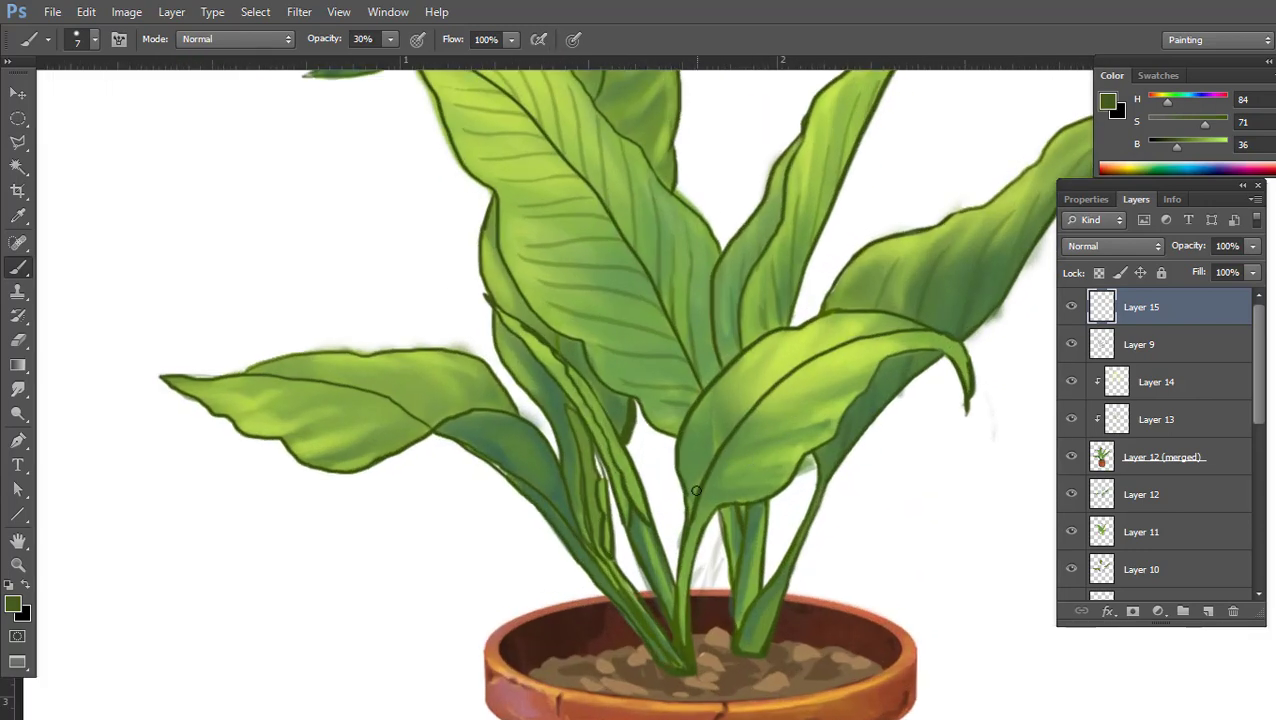
pyautogui.click(734, 457)
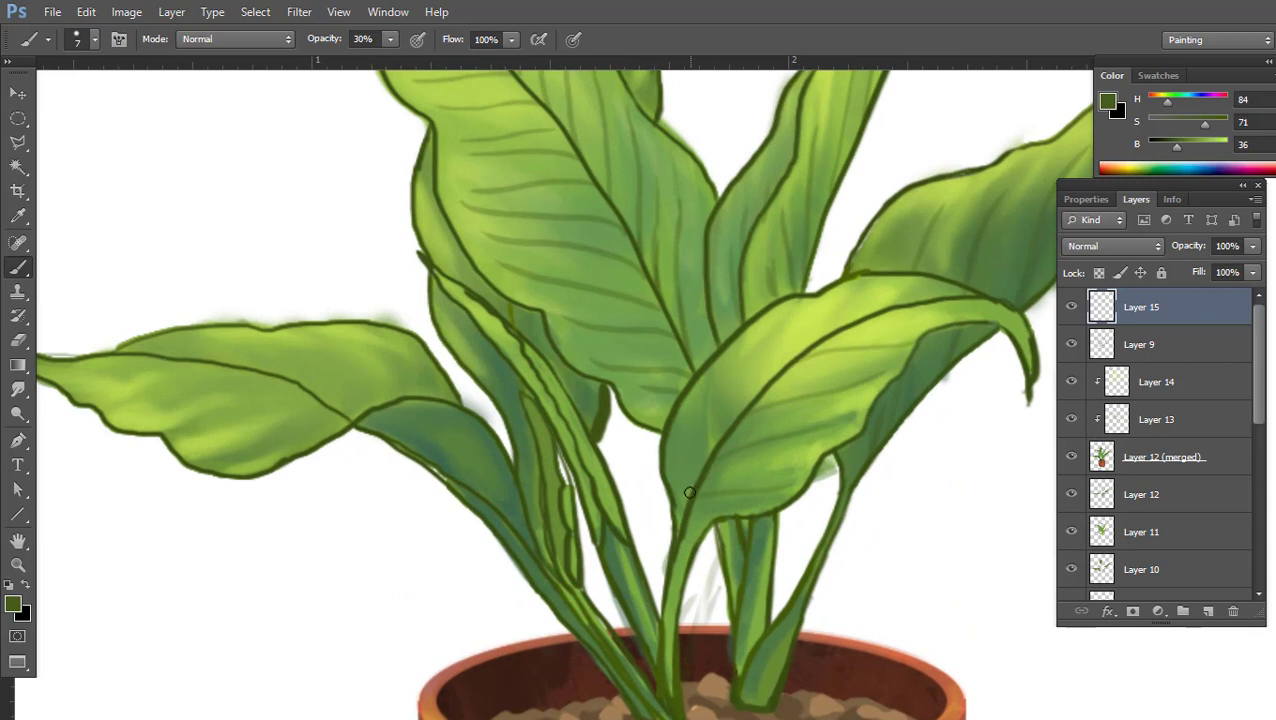
# Shade the drooping left leaf with a sampled darker bluish green
pyautogui.moveTo(521, 412); pyautogui.dragTo(700, 400)
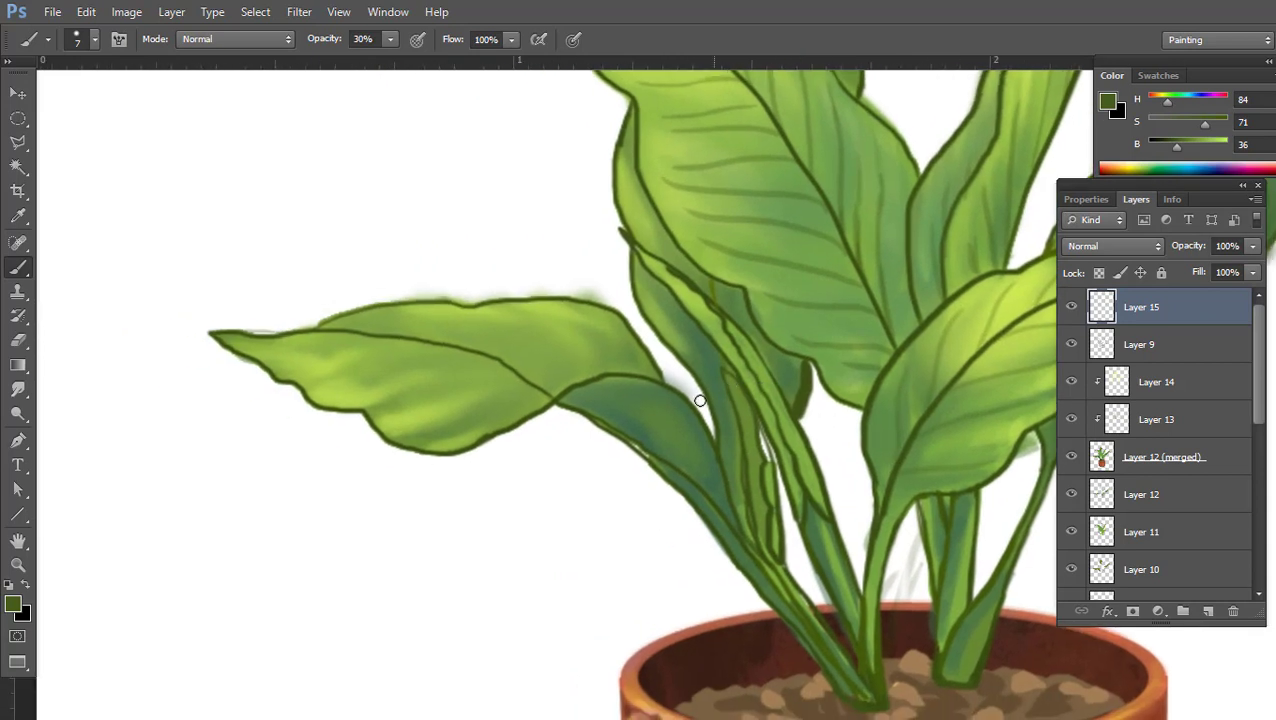
pyautogui.keyDown('alt'); pyautogui.click(634, 416); pyautogui.keyUp('alt')
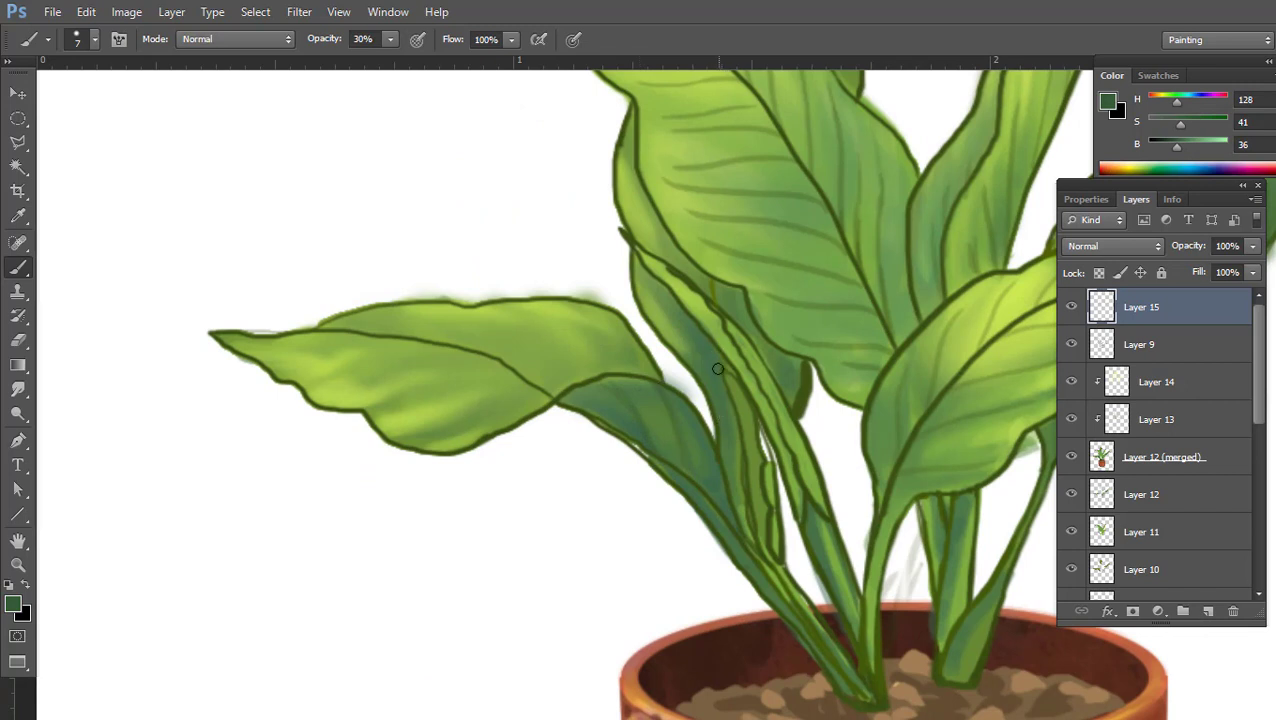
pyautogui.moveTo(626, 408); pyautogui.dragTo(768, 451)
pyautogui.moveTo(664, 434); pyautogui.dragTo(799, 451)
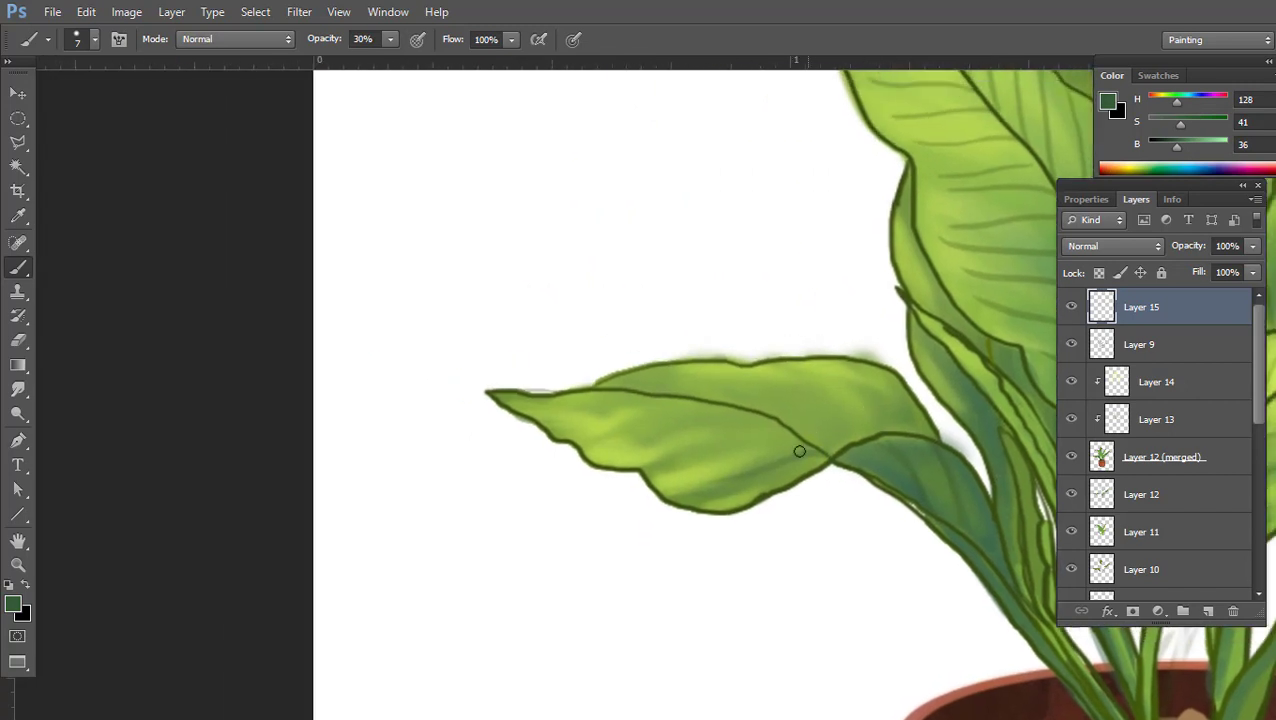
pyautogui.moveTo(644, 460); pyautogui.dragTo(681, 408)
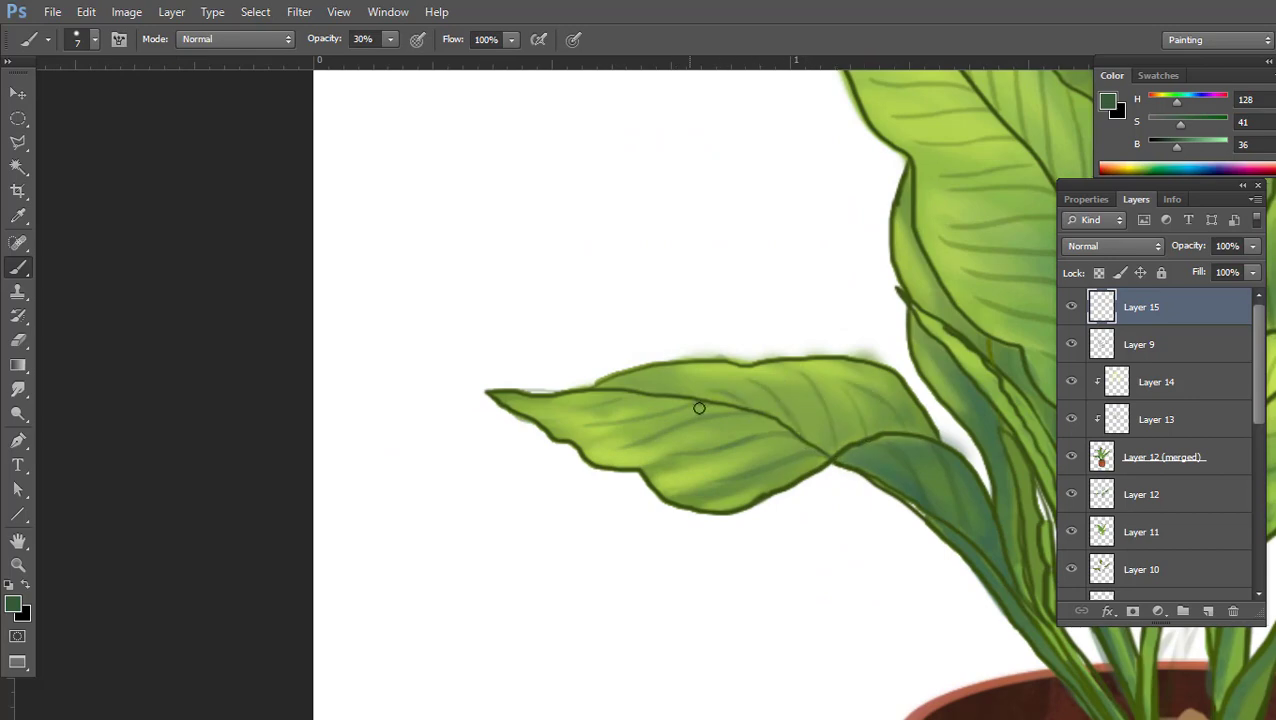
# Zoom out to the whole plant and sample a light green
pyautogui.hotkey('ctrl', '0')
pyautogui.scroll(2, 709, 482)
pyautogui.scroll(2, 709, 482)
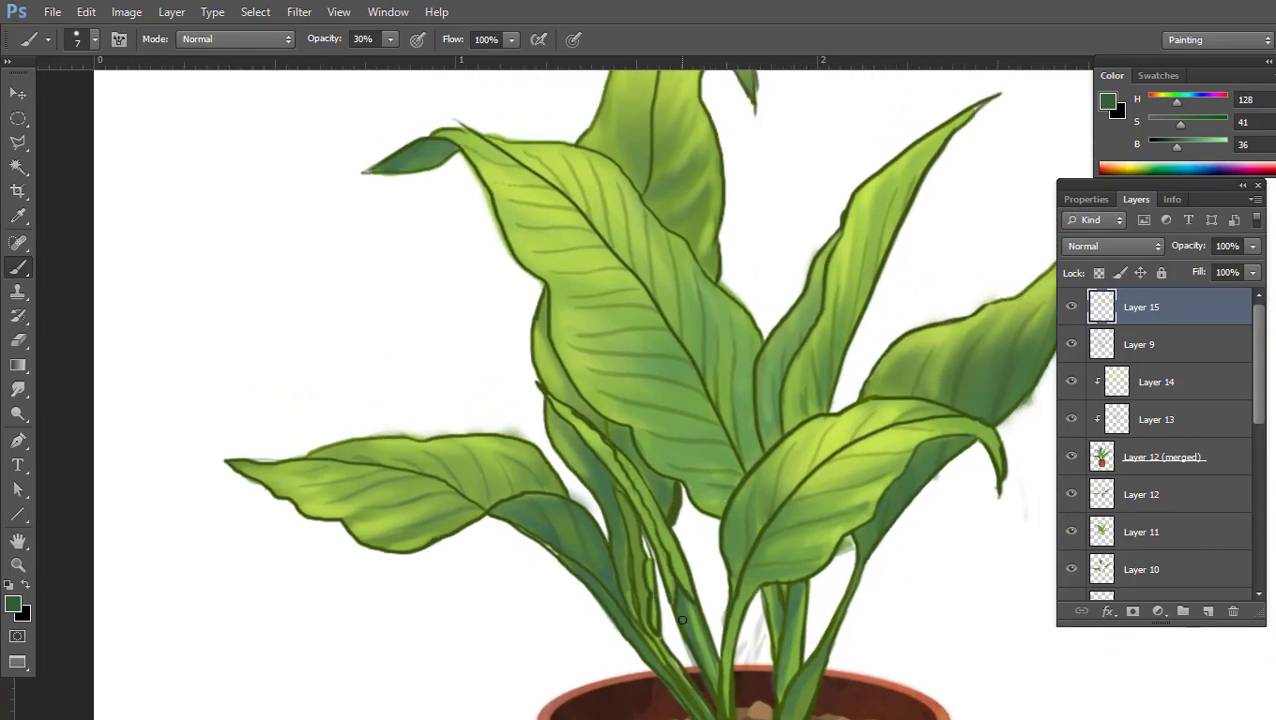
pyautogui.scroll(-2, 700, 615)
pyautogui.scroll(1, 749, 479)
pyautogui.scroll(1, 749, 479)
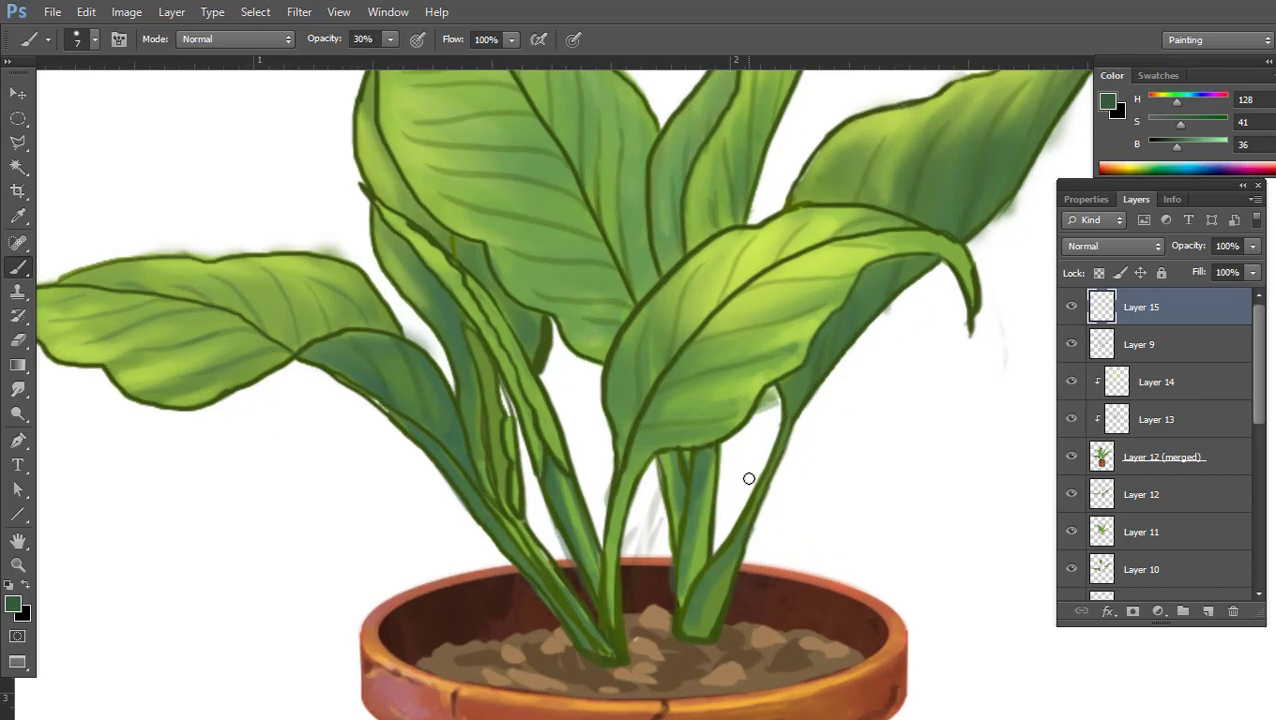
pyautogui.keyDown('alt'); pyautogui.click(787, 232); pyautogui.keyUp('alt')
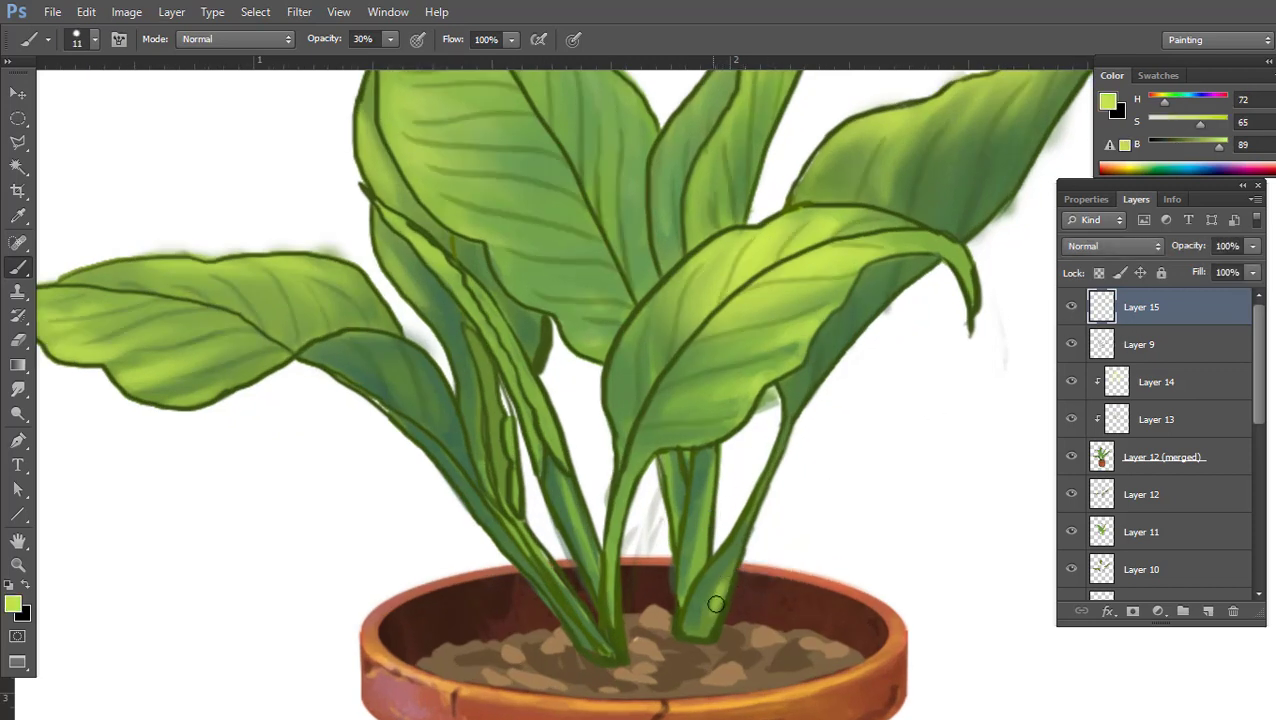
# Brighten the left, central and right stems just above the pot rim
pyautogui.moveTo(733, 565); pyautogui.dragTo(740, 540)
pyautogui.moveTo(704, 490); pyautogui.dragTo(699, 579)
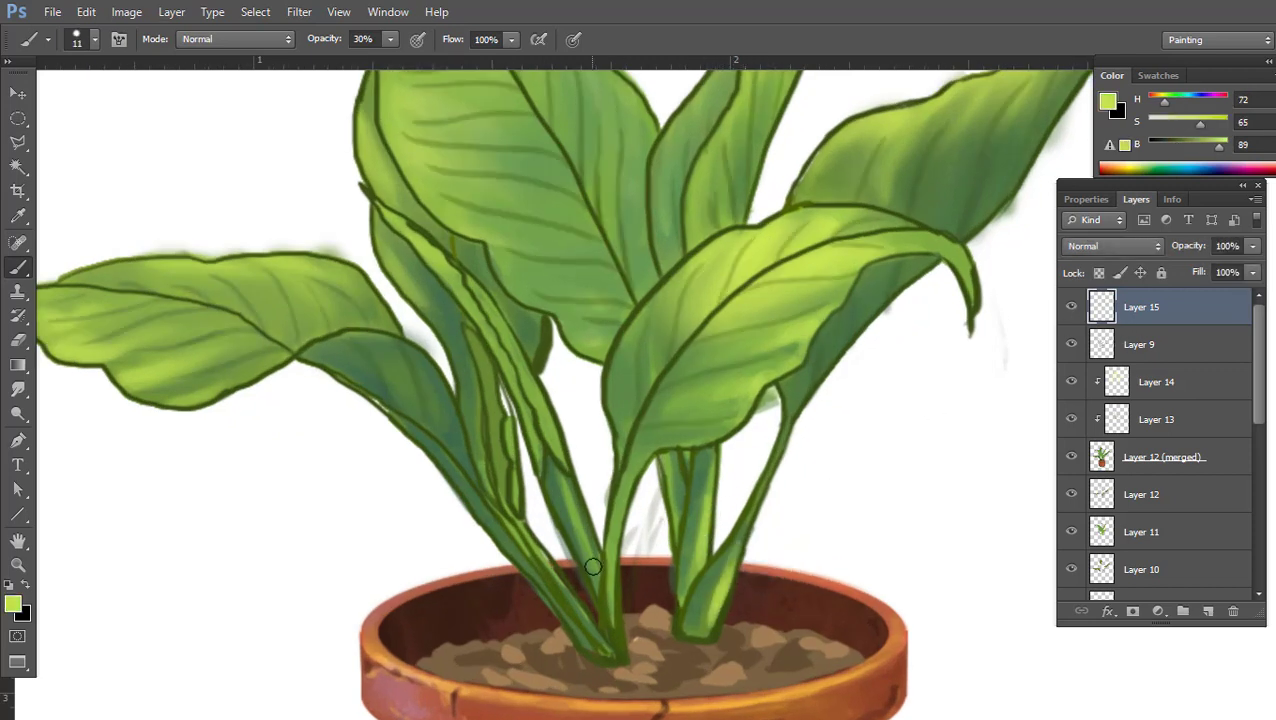
pyautogui.moveTo(617, 531); pyautogui.dragTo(616, 650)
pyautogui.moveTo(545, 560); pyautogui.dragTo(600, 640)
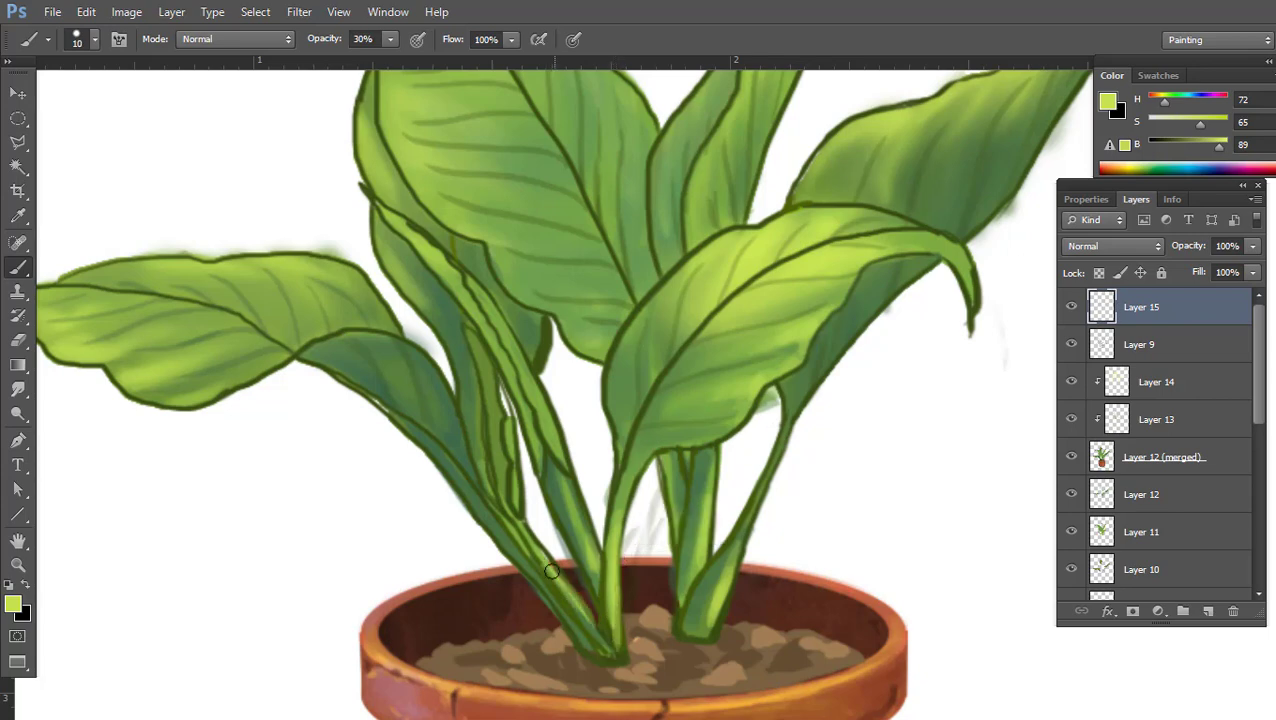
pyautogui.scroll(-3, 677, 485)
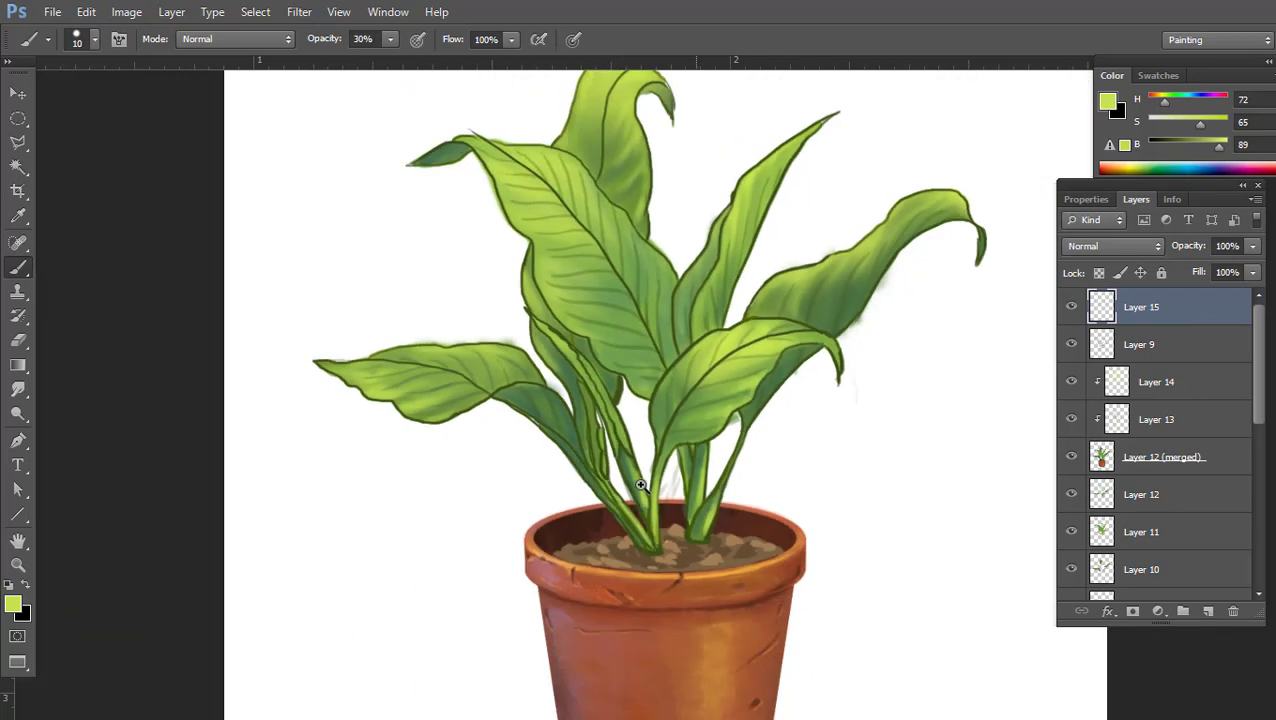
pyautogui.scroll(-3, 677, 485)
pyautogui.scroll(6, 660, 500)
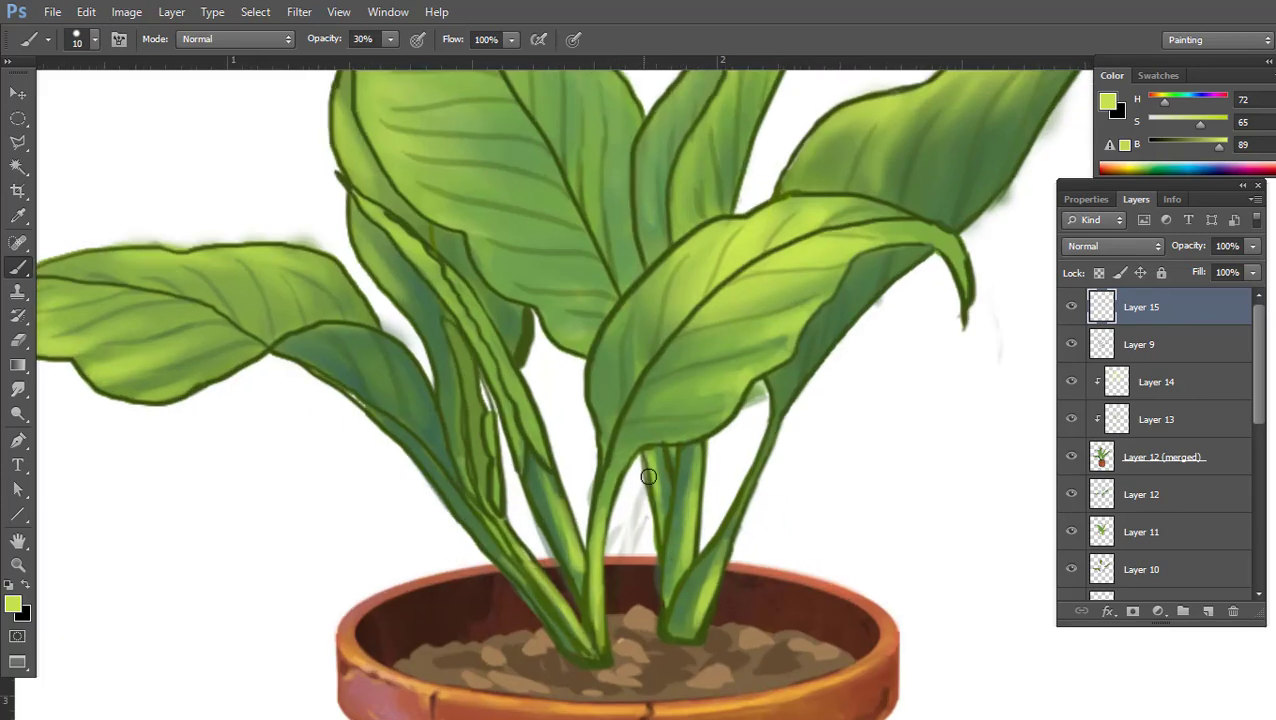
pyautogui.scroll(-3, 648, 477)
pyautogui.scroll(-2, 660, 475)
pyautogui.scroll(-3, 700, 470)
# View the whole illustration, then return to the Brush with dark outline green
pyautogui.press('v')
pyautogui.scroll(1, 721, 470)
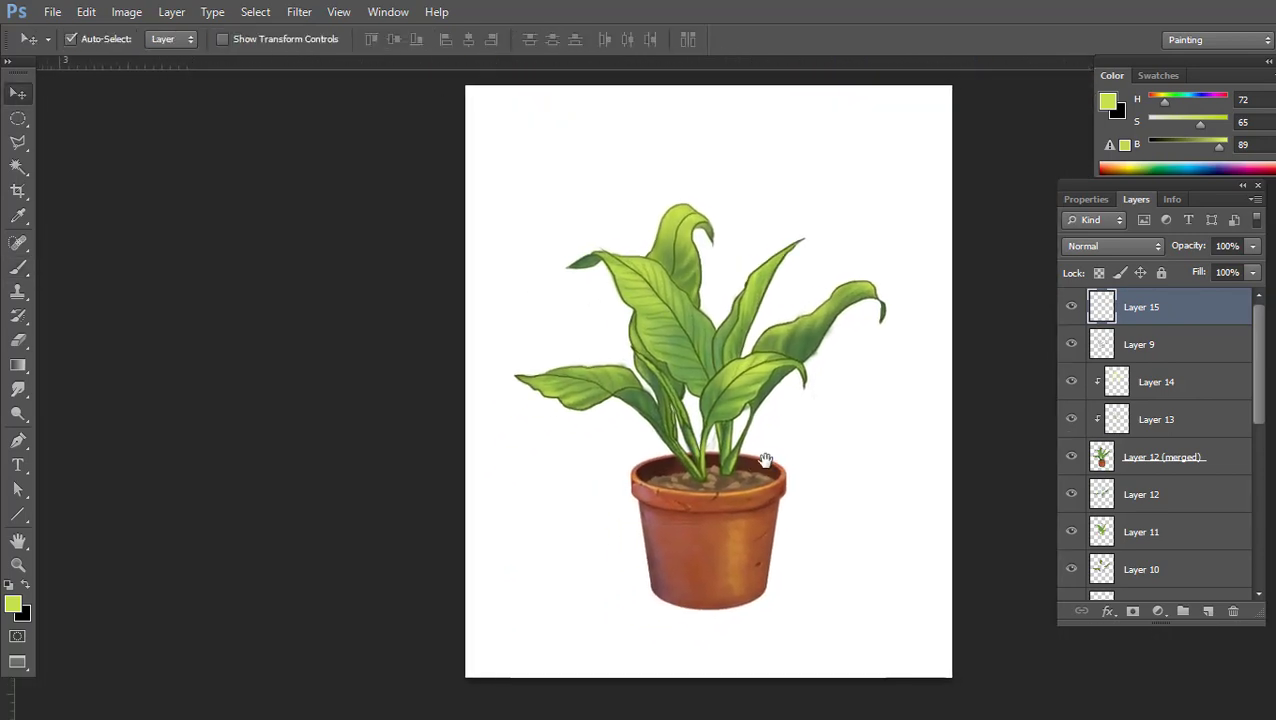
pyautogui.scroll(3, 765, 459)
pyautogui.scroll(-1, 746, 401)
pyautogui.press('b')
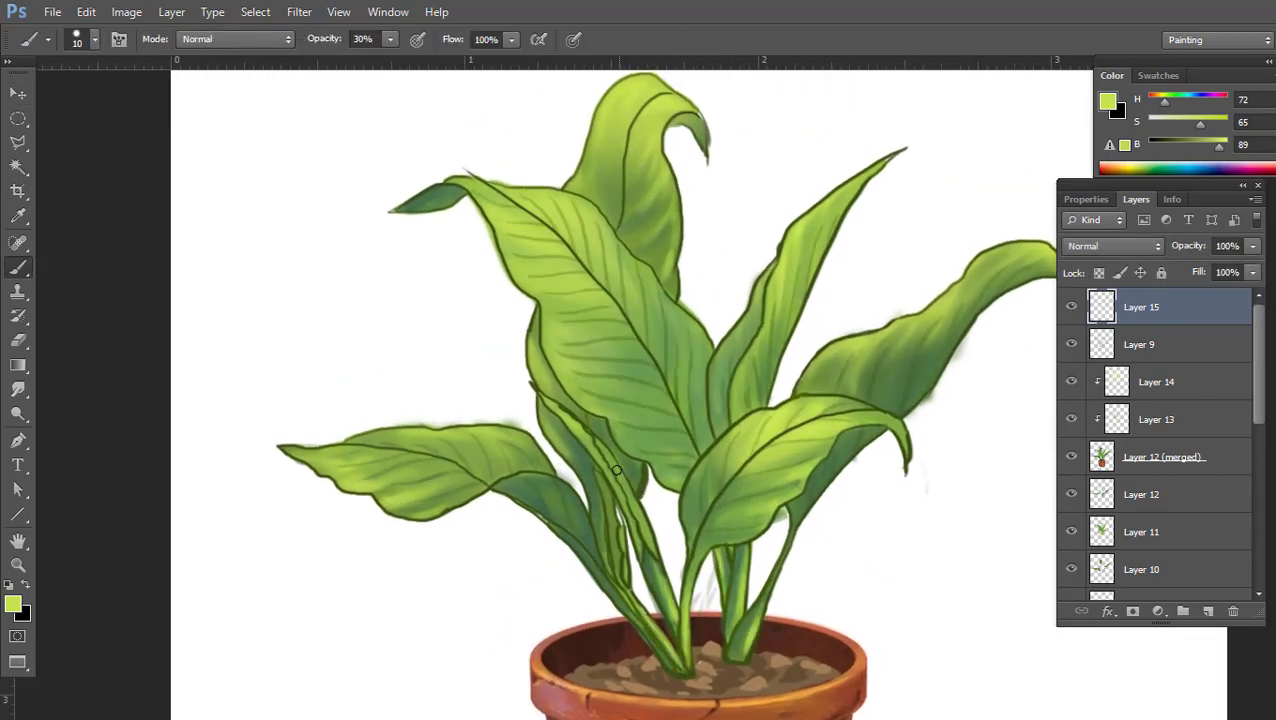
pyautogui.keyDown('alt'); pyautogui.click(616, 470); pyautogui.keyUp('alt')
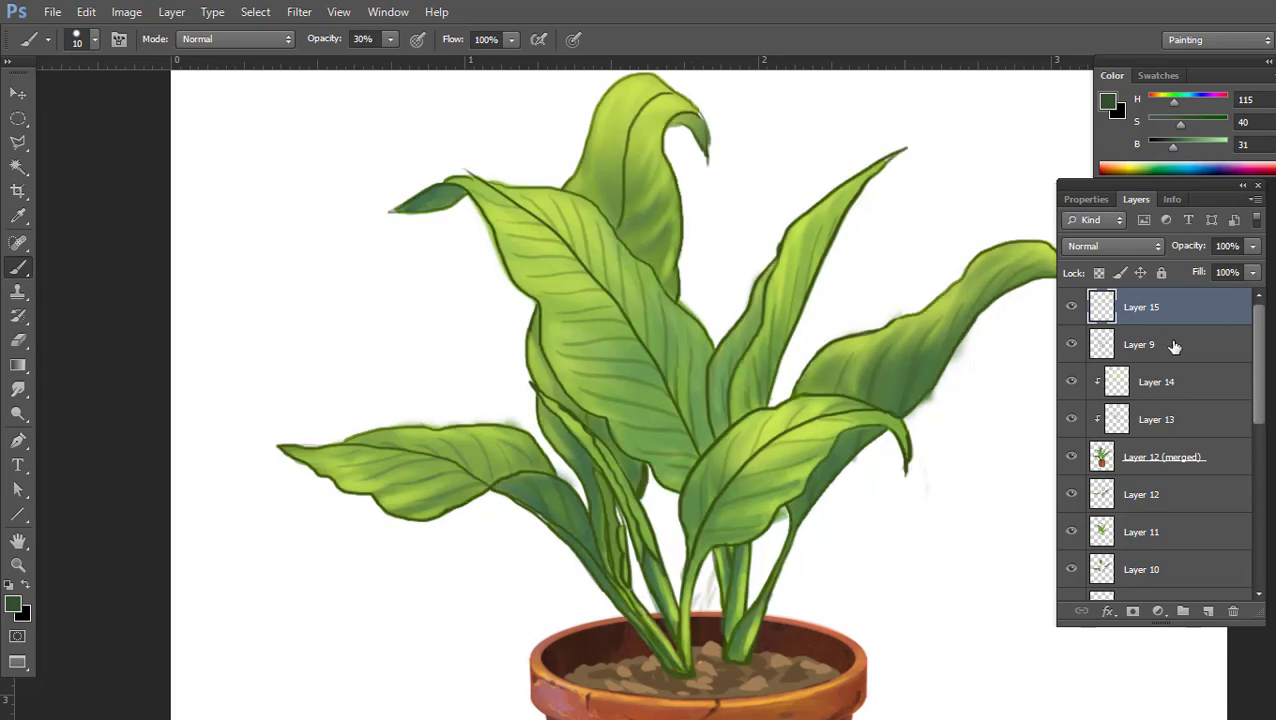
# Select Layer 12 and switch to the Eraser, checking its size choices
pyautogui.click(1131, 343)
pyautogui.click(1090, 432)
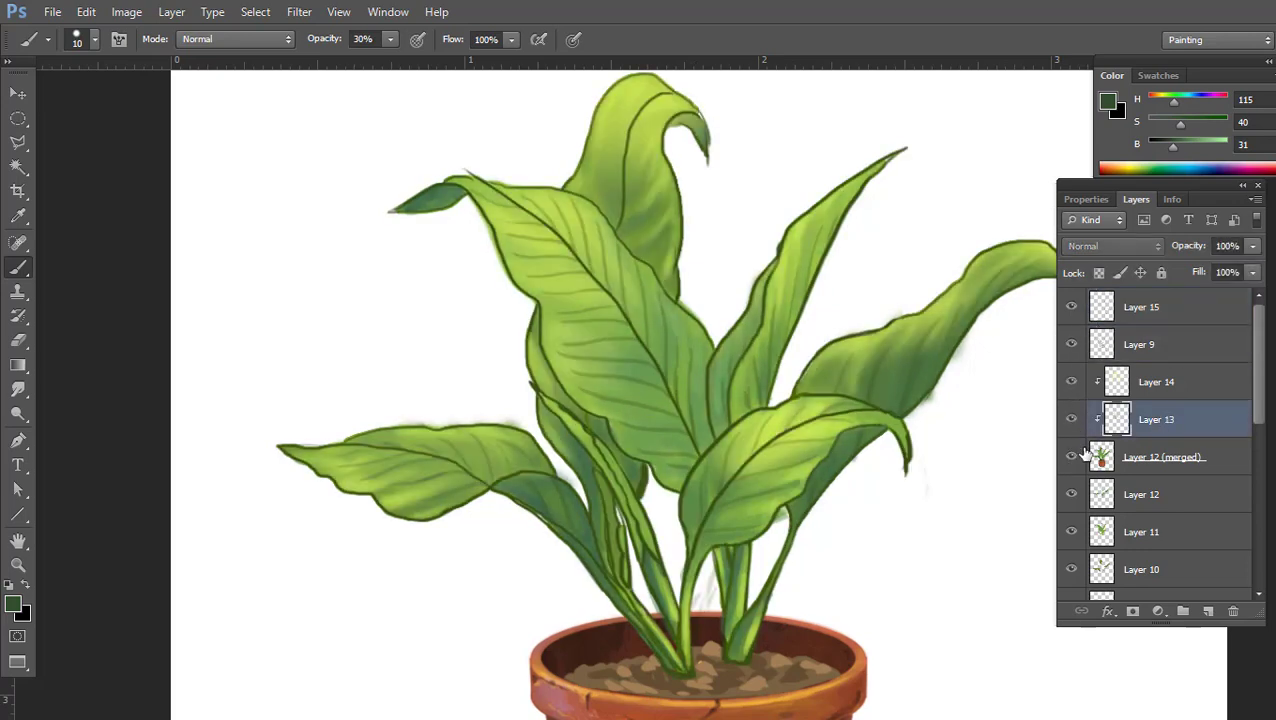
pyautogui.click(1155, 494)
pyautogui.press('e')
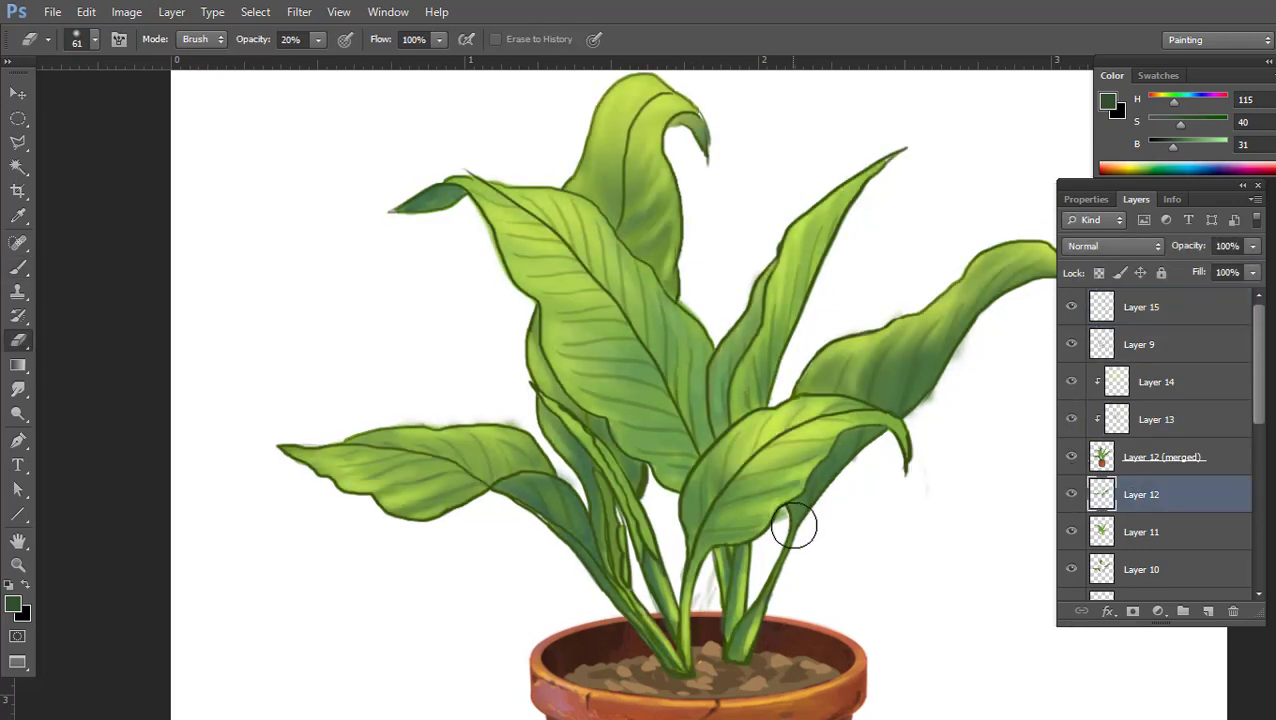
pyautogui.rightClick(779, 516)
pyautogui.press('Escape')
# Make merged Layer 12 active and set the eraser to size 10 at full opacity
pyautogui.scroll(2, 826, 518)
pyautogui.scroll(2, 826, 518)
pyautogui.click(1100, 457)
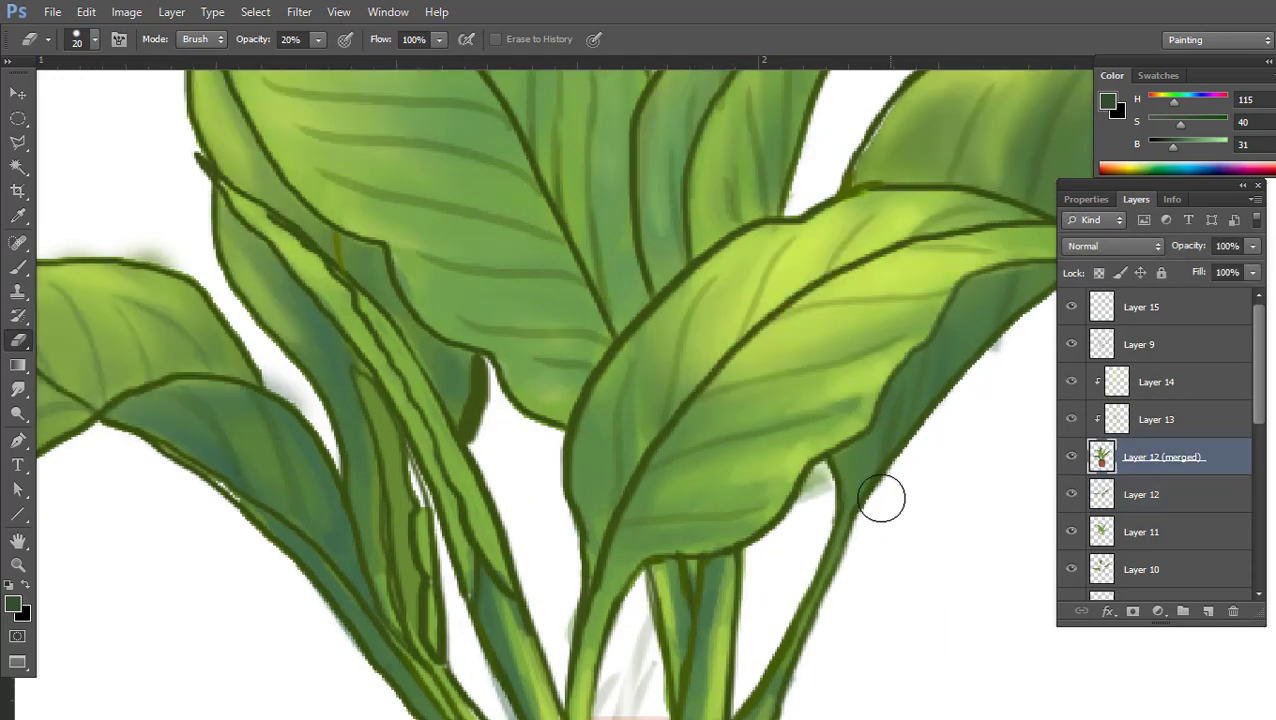
pyautogui.press('[')
pyautogui.press('0')
pyautogui.scroll(-2, 812, 490)
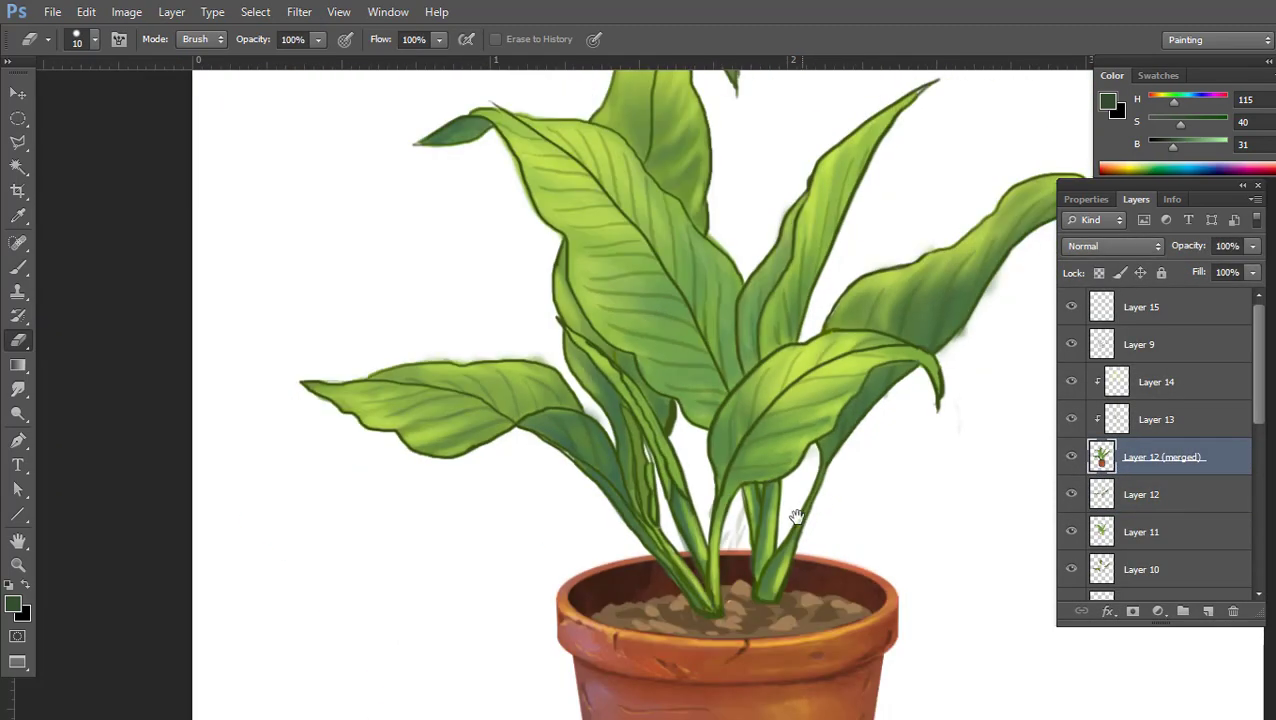
pyautogui.scroll(-3, 796, 516)
# Select Layer 15 and add a new empty Layer 16 above it
pyautogui.press('v')
pyautogui.scroll(-1, 820, 440)
pyautogui.scroll(3, 834, 413)
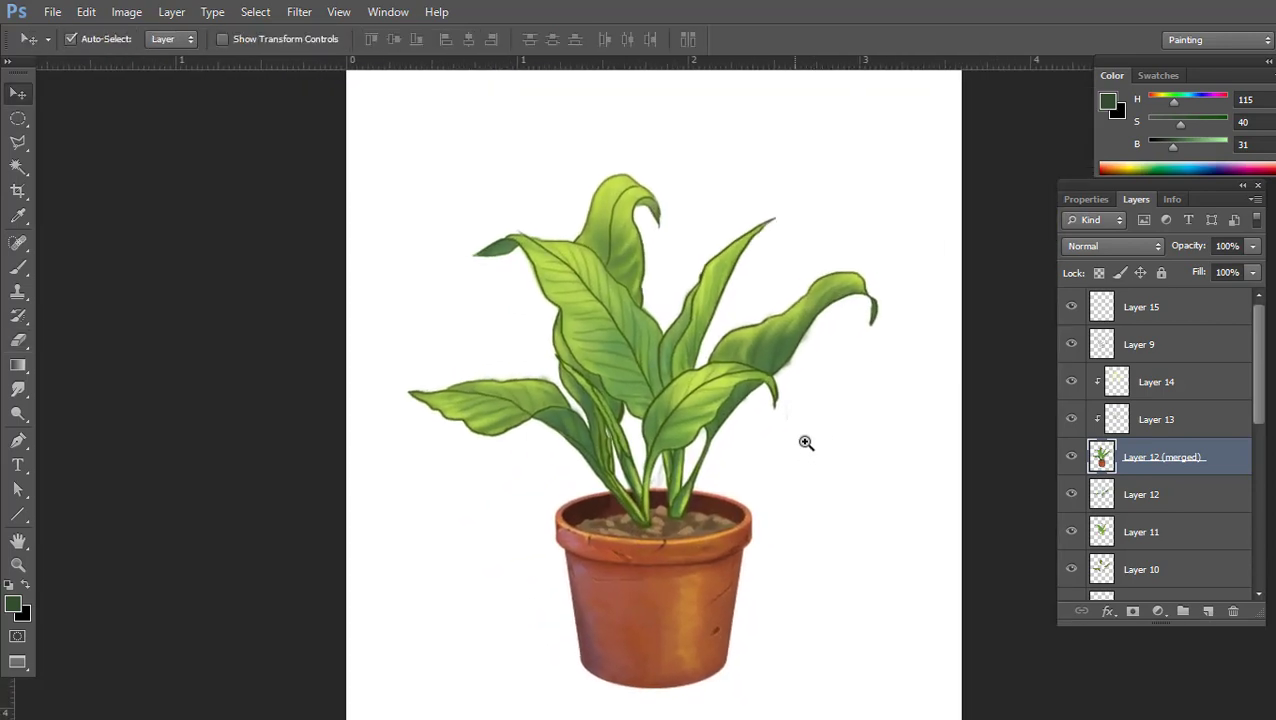
pyautogui.click(1180, 307)
pyautogui.click(1208, 611)
# Choose a hard round brush tip and a dark teal paint colour
pyautogui.press('b')
pyautogui.rightClick(868, 418)
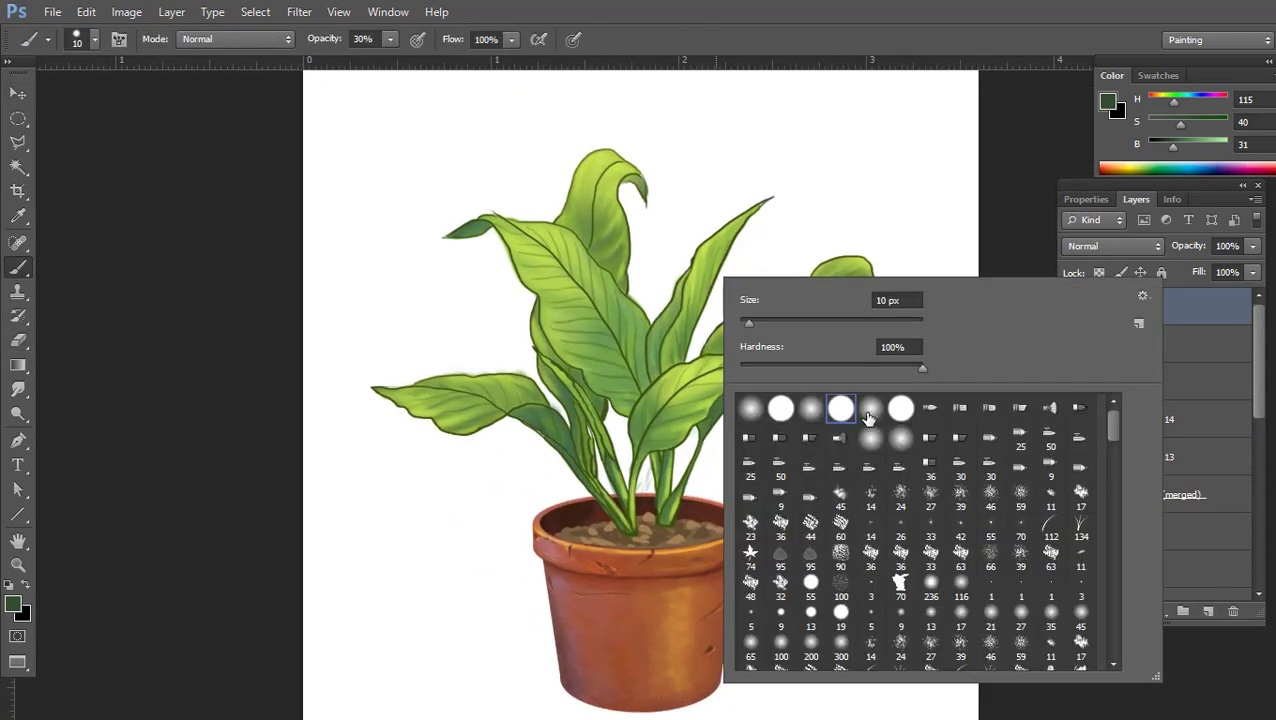
pyautogui.doubleClick(868, 418)
pyautogui.press('d')
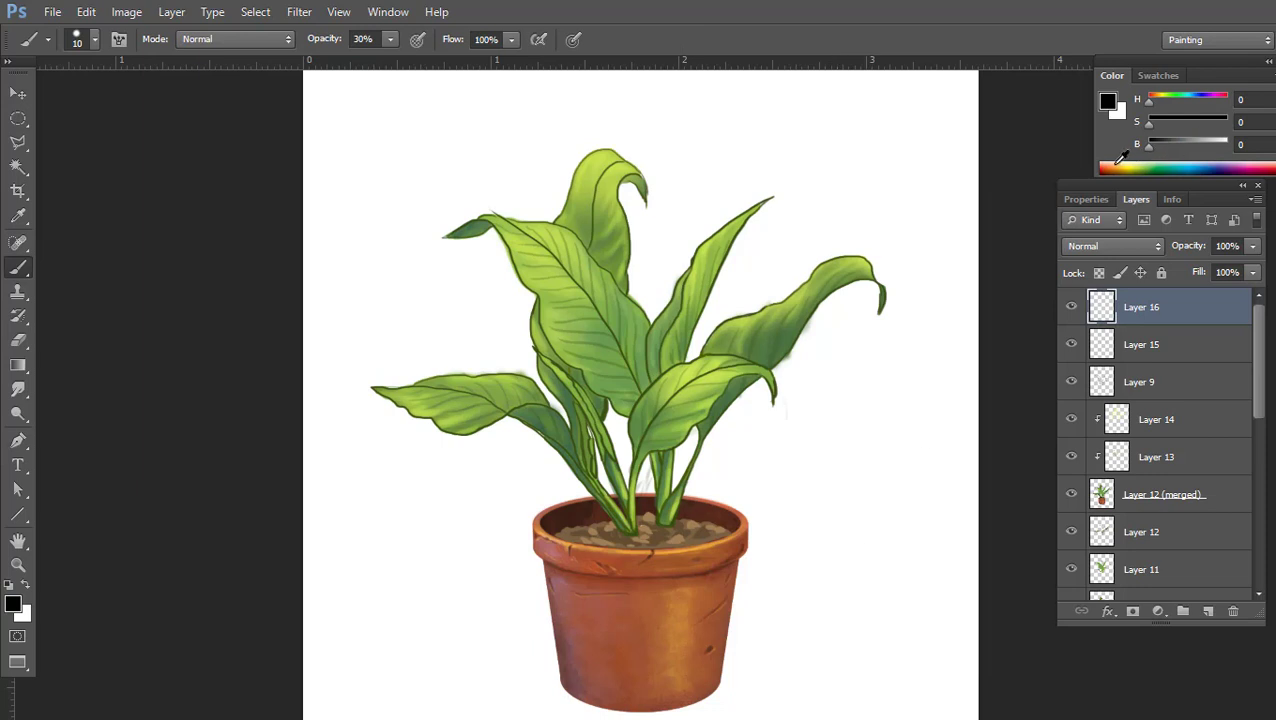
pyautogui.moveTo(1122, 156)
pyautogui.mouseDown()
pyautogui.moveTo(1186, 152)
pyautogui.moveTo(1155, 164)
pyautogui.moveTo(1170, 153)
pyautogui.mouseUp()
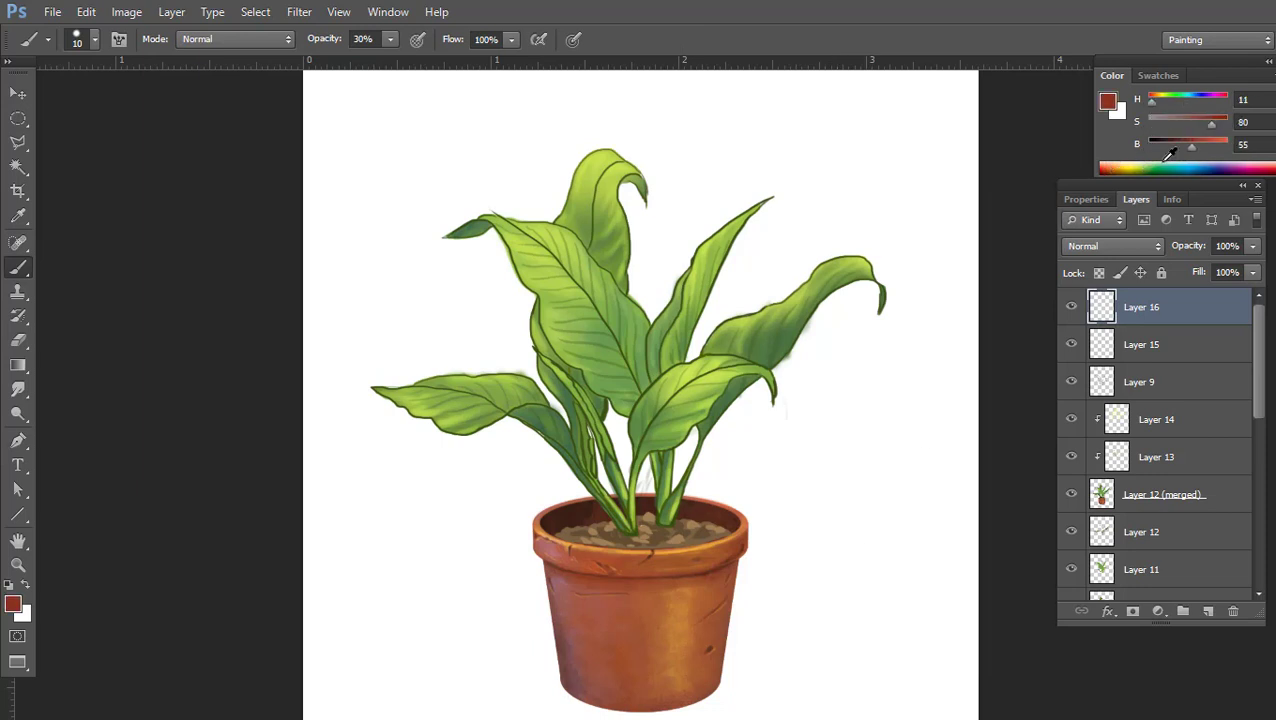
pyautogui.click(1170, 148)
pyautogui.click(1176, 165)
# Hand-letter 'DiantBmt.com' beside the pot
pyautogui.moveTo(811, 519)
pyautogui.mouseDown()
pyautogui.moveTo(769, 476)
pyautogui.moveTo(780, 548)
pyautogui.mouseUp()
pyautogui.moveTo(787, 496); pyautogui.dragTo(784, 553)
pyautogui.moveTo(812, 516)
pyautogui.mouseDown()
pyautogui.moveTo(812, 545)
pyautogui.moveTo(868, 540)
pyautogui.mouseUp()
pyautogui.moveTo(862, 484)
pyautogui.mouseDown()
pyautogui.moveTo(866, 540)
pyautogui.moveTo(795, 547)
pyautogui.mouseUp()
pyautogui.moveTo(790, 496); pyautogui.dragTo(794, 552)
pyautogui.moveTo(796, 520)
pyautogui.mouseDown()
pyautogui.moveTo(826, 550)
pyautogui.moveTo(856, 548)
pyautogui.mouseUp()
pyautogui.click(868, 545)
pyautogui.moveTo(848, 484)
pyautogui.mouseDown()
pyautogui.moveTo(862, 544)
pyautogui.moveTo(927, 540)
pyautogui.mouseUp()
# Scale the signature down with Ctrl+T and position it beside the stems above the pot
pyautogui.hotkey('ctrl', '-')
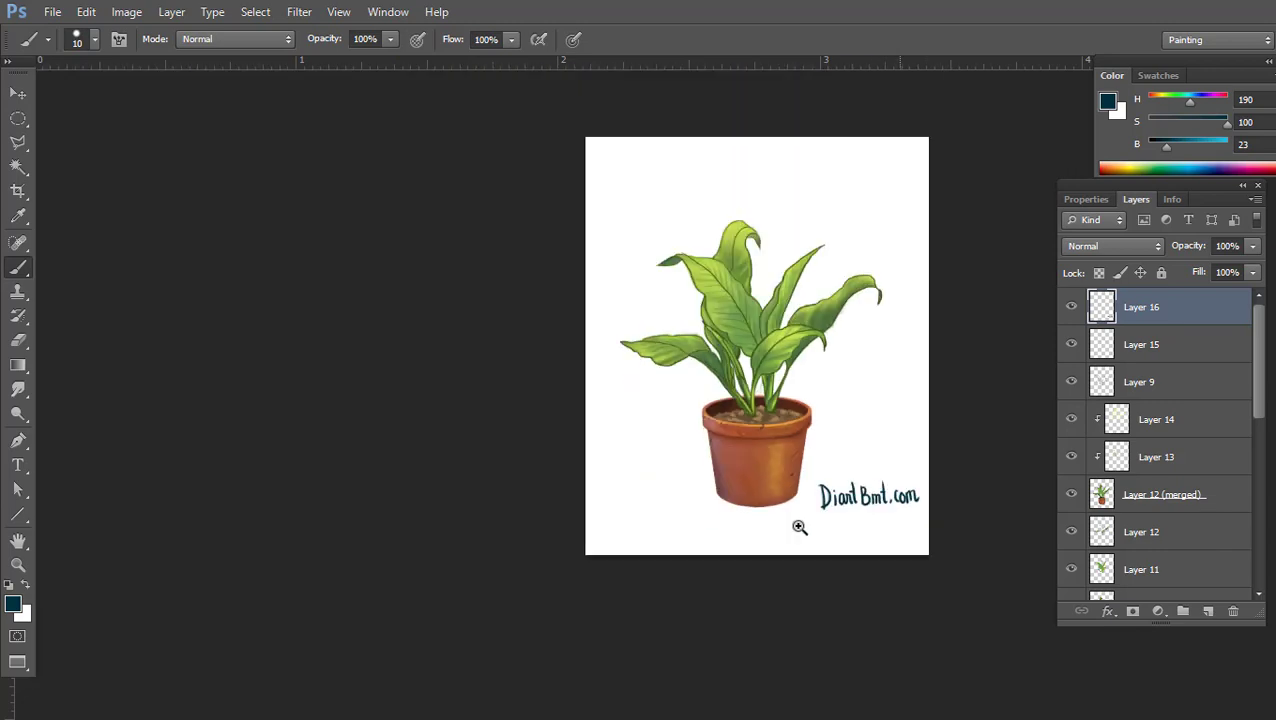
pyautogui.hotkey('ctrl', '+')
pyautogui.hotkey('ctrl', 't')
pyautogui.press('Return')
pyautogui.moveTo(853, 526)
pyautogui.mouseDown()
pyautogui.moveTo(755, 540)
pyautogui.moveTo(926, 370)
pyautogui.moveTo(915, 232)
pyautogui.mouseUp()
pyautogui.hotkey('ctrl', 't')
pyautogui.hotkey('ctrl', '+')
pyautogui.press('Return')
pyautogui.hotkey('ctrl', '-')
pyautogui.click(776, 468)
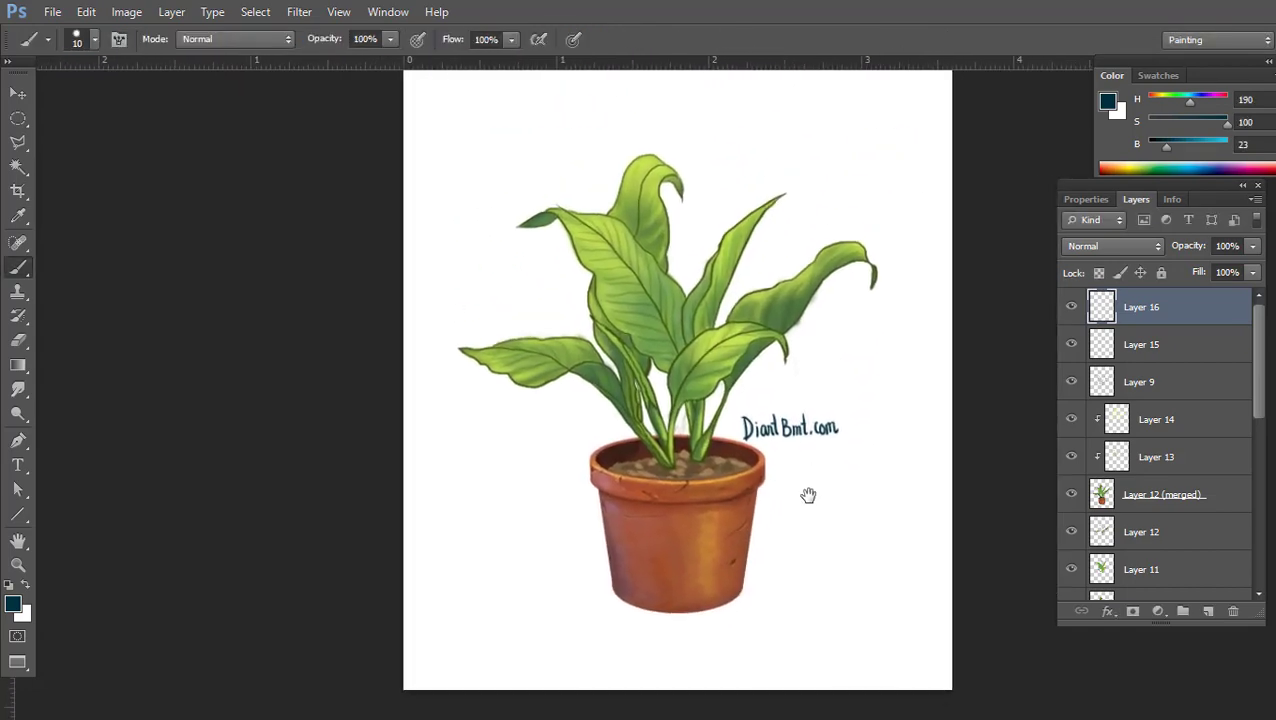
# Add Layer 17 above the signature layer and pick a light leaf-green colour
pyautogui.click(1207, 611)
pyautogui.scroll(1, 750, 348)
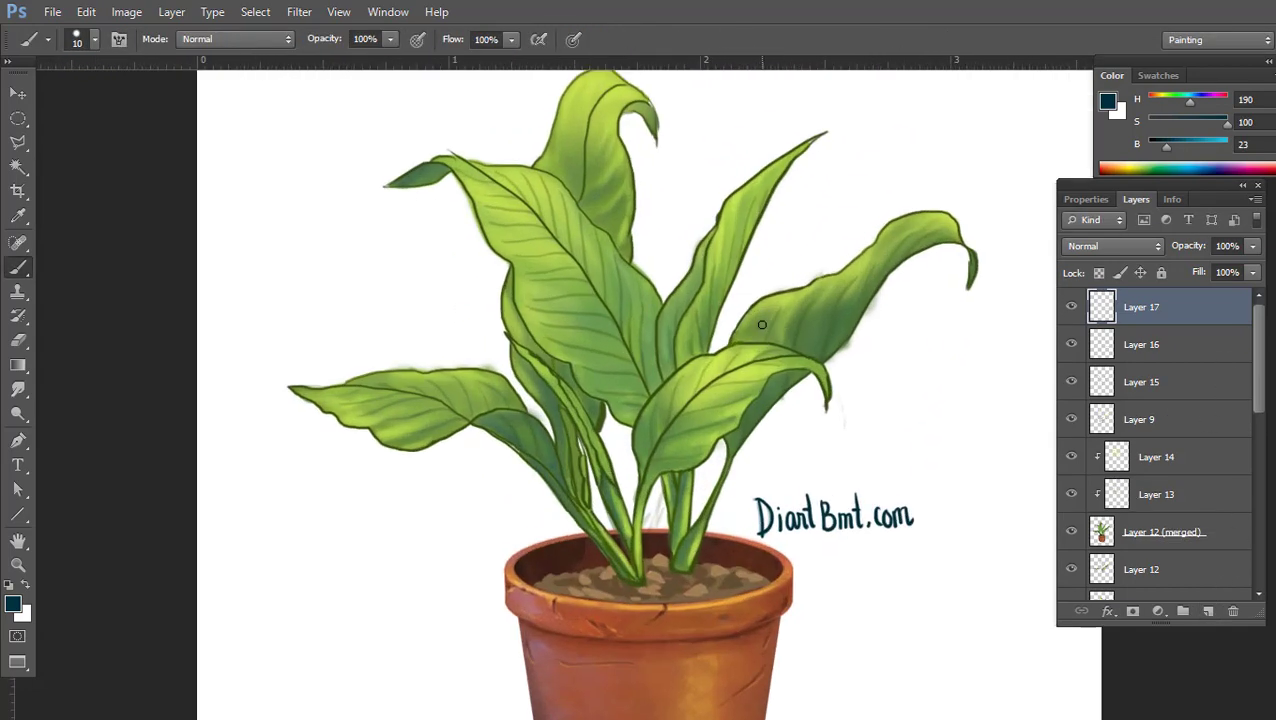
pyautogui.keyDown('alt'); pyautogui.click(748, 352); pyautogui.keyUp('alt')
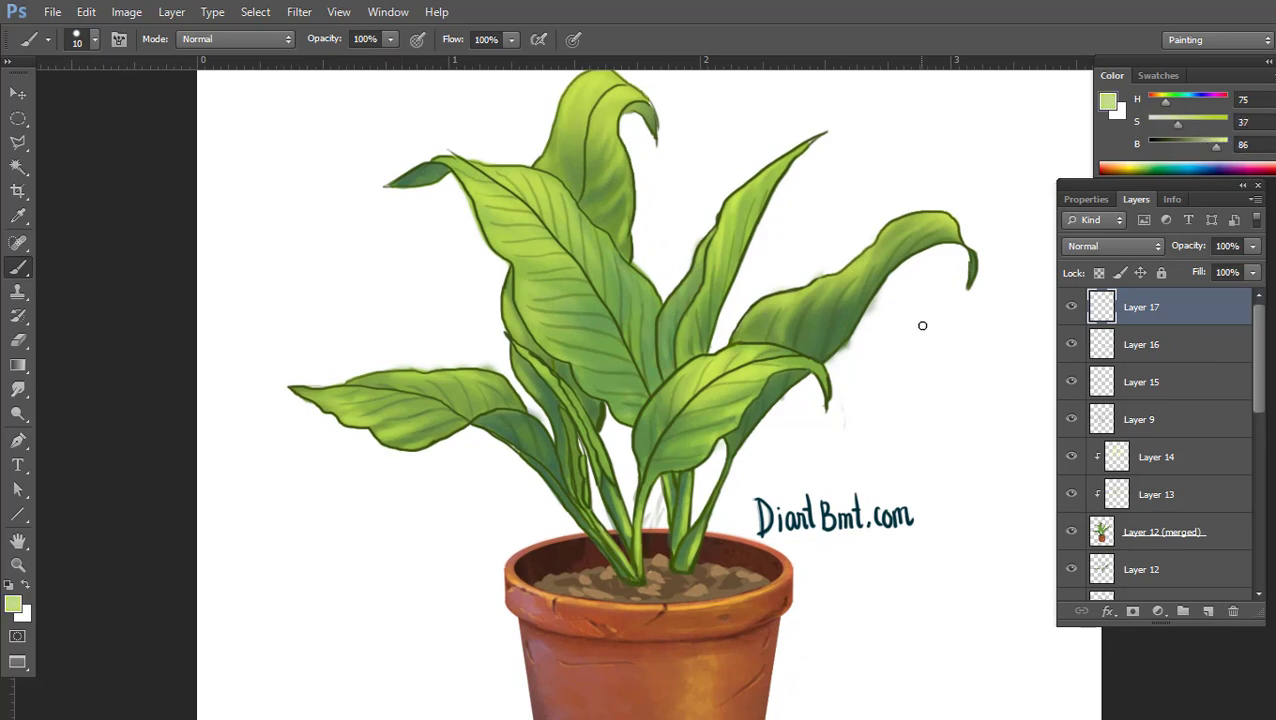
pyautogui.scroll(1, 764, 378)
pyautogui.scroll(-1, 796, 378)
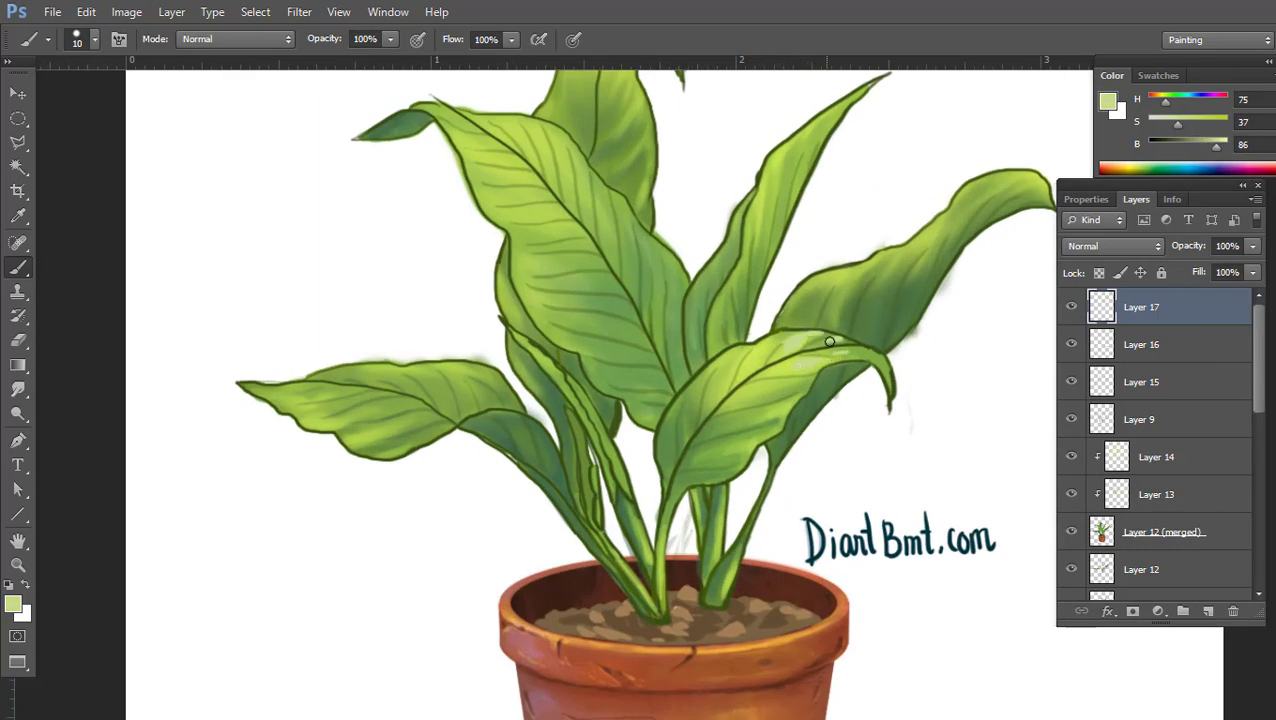
# Paint pale-green highlight streaks on the right front, right and upper-left leaves
pyautogui.moveTo(823, 343); pyautogui.dragTo(862, 347)
pyautogui.scroll(3, 720, 480)
pyautogui.hscroll(4, 720, 480)
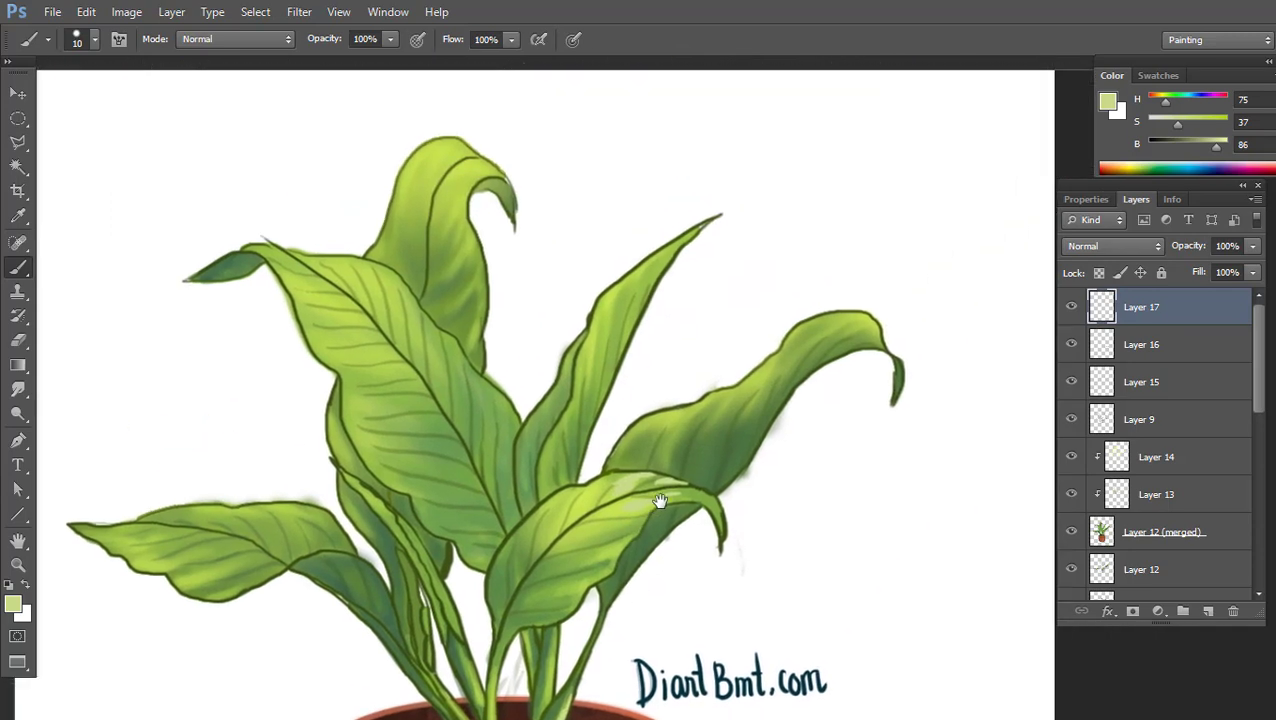
pyautogui.moveTo(720, 383); pyautogui.dragTo(706, 427)
pyautogui.scroll(-3, 683, 364)
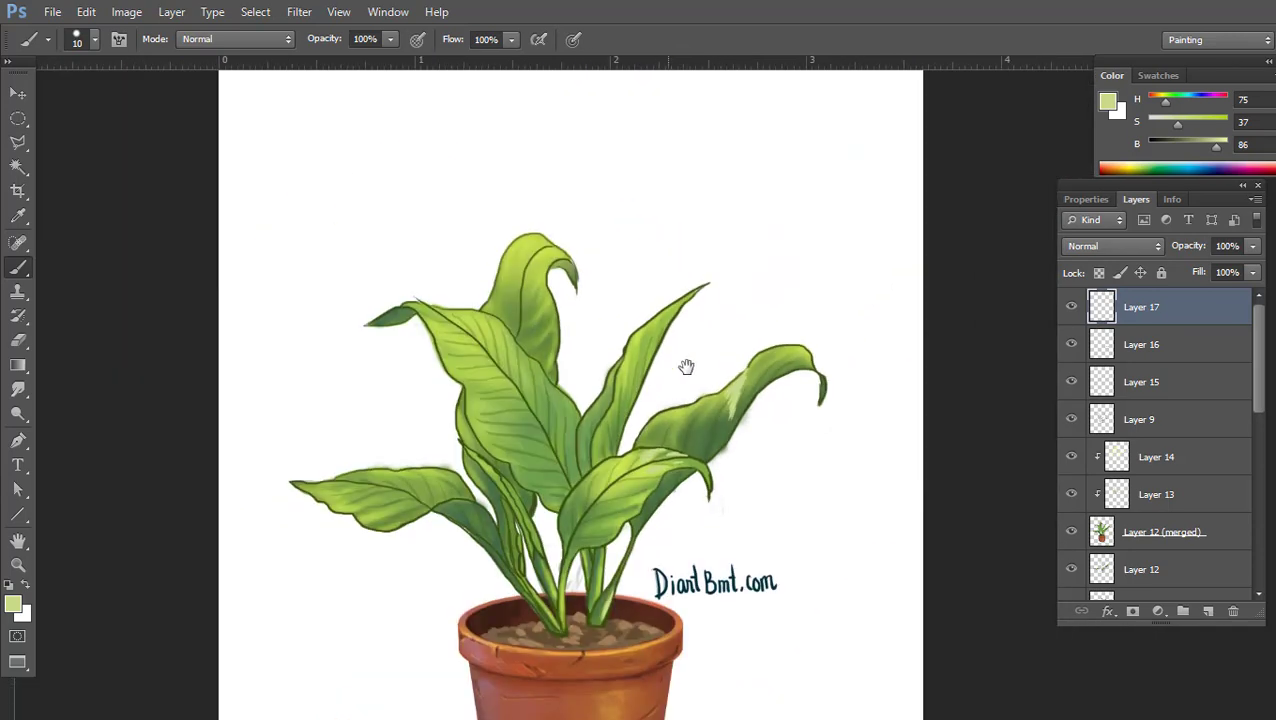
pyautogui.scroll(2, 592, 368)
pyautogui.moveTo(592, 368)
pyautogui.mouseDown()
pyautogui.moveTo(598, 396)
pyautogui.moveTo(575, 411)
pyautogui.mouseUp()
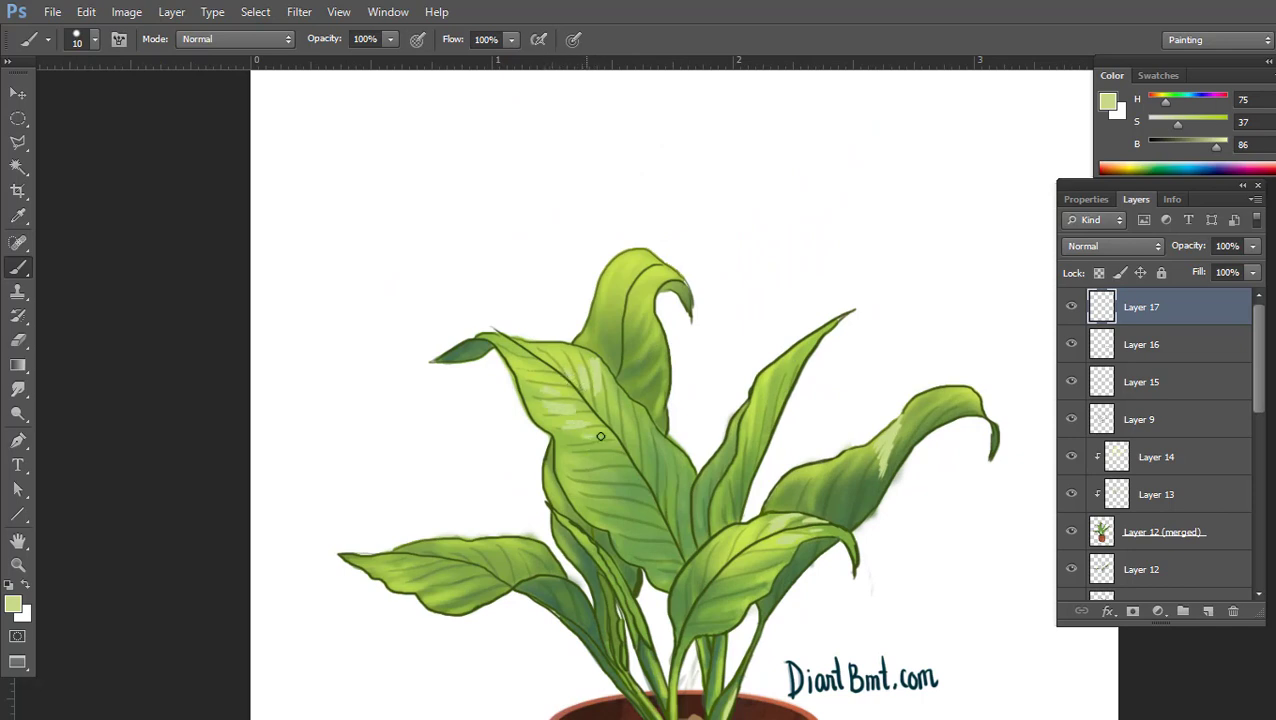
# Paint two more highlight streaks on the curled top leaf, then bring up Motion Blur
pyautogui.moveTo(530, 492); pyautogui.dragTo(612, 461)
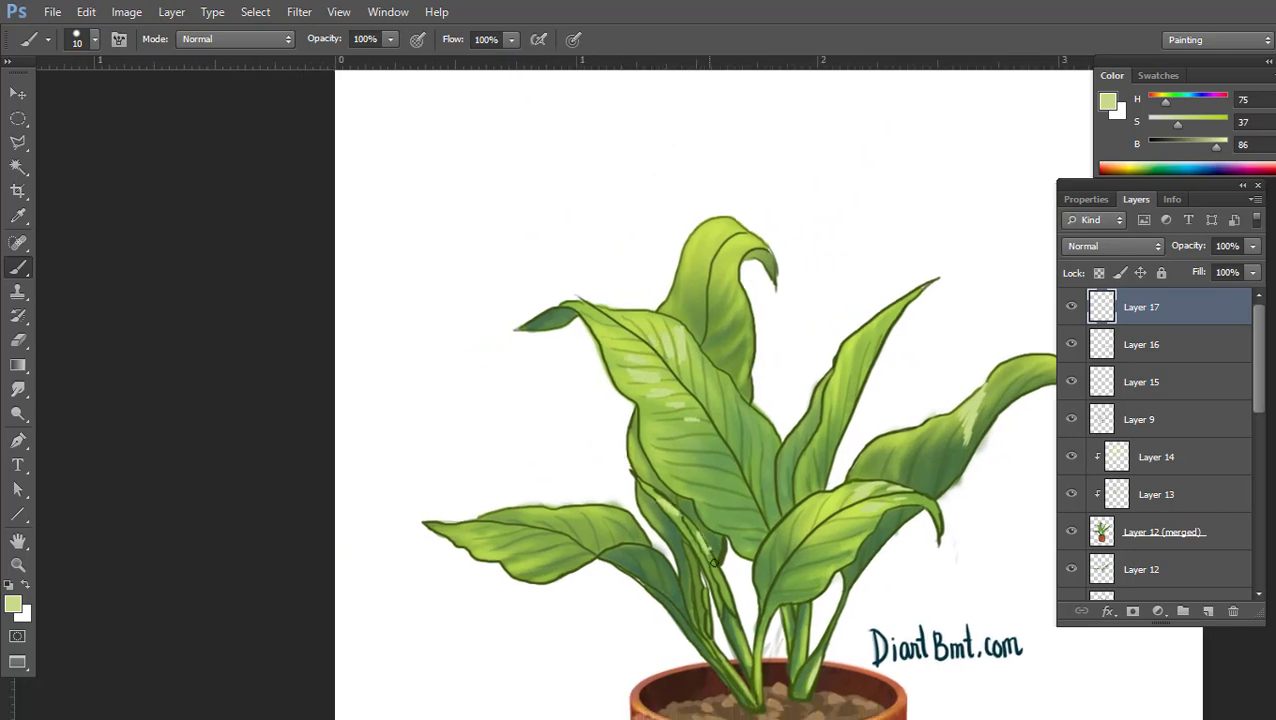
pyautogui.moveTo(723, 322); pyautogui.dragTo(621, 444)
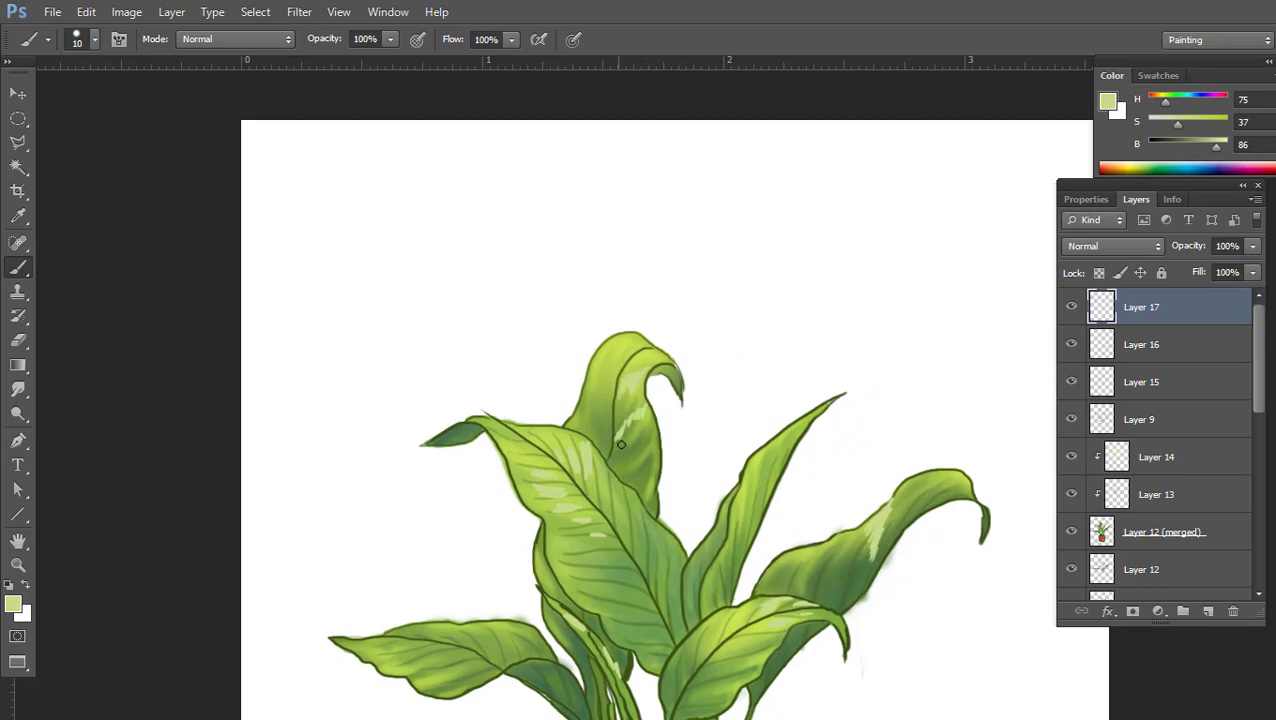
pyautogui.moveTo(748, 480); pyautogui.dragTo(729, 572)
pyautogui.moveTo(756, 493); pyautogui.dragTo(792, 365)
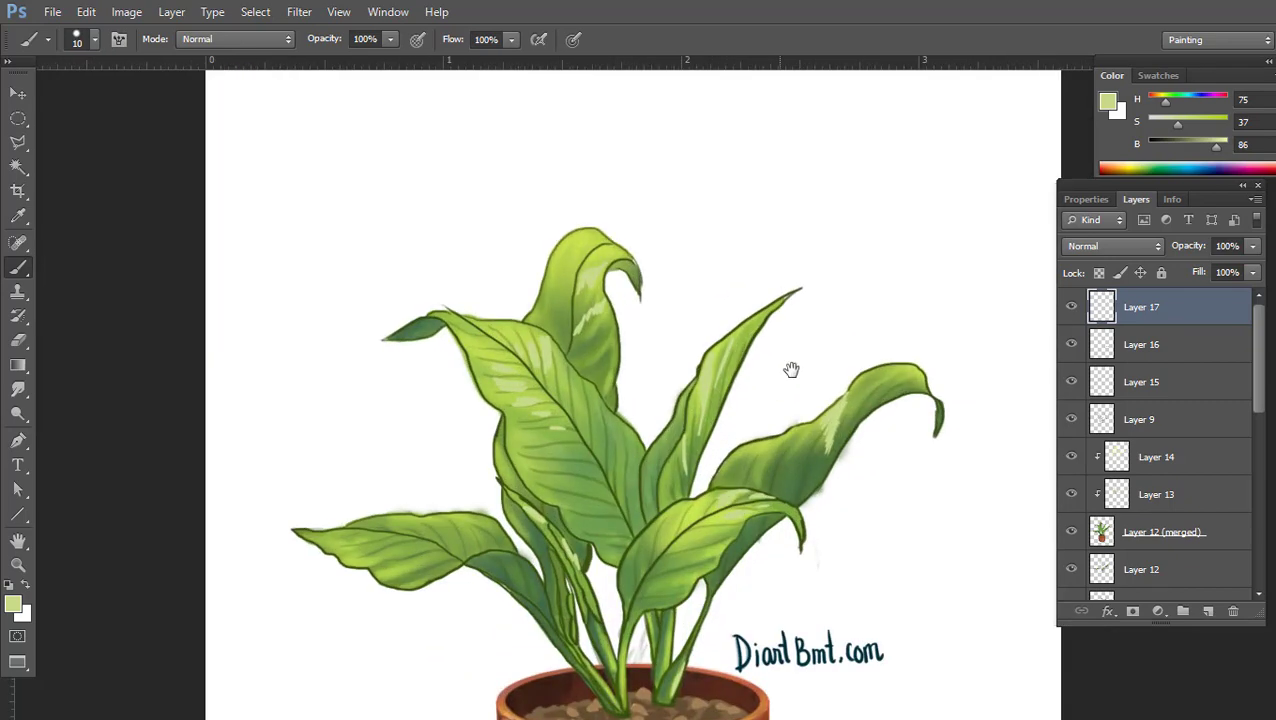
pyautogui.hotkey('ctrl', 'alt', 'f')
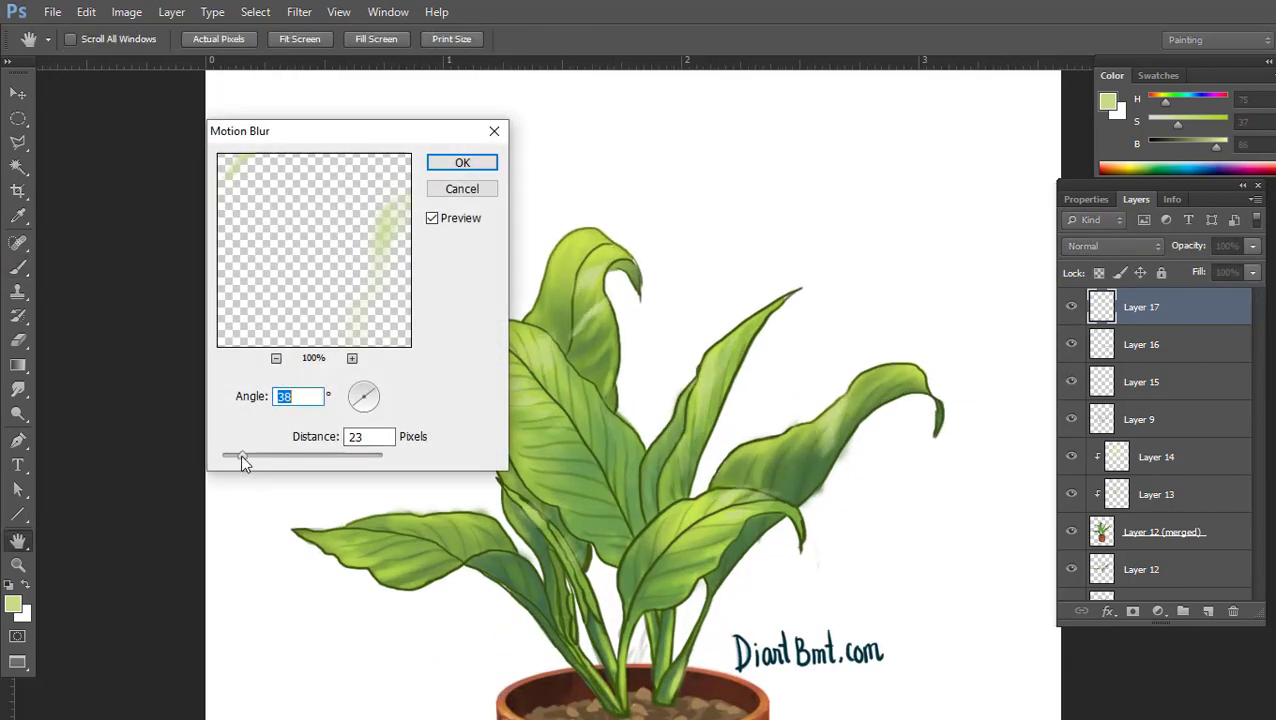
# Apply Motion Blur with distance 13 and set Layer 17 to Screen blend mode
pyautogui.moveTo(242, 458); pyautogui.dragTo(240, 464)
pyautogui.press('Return')
pyautogui.click(1112, 246)
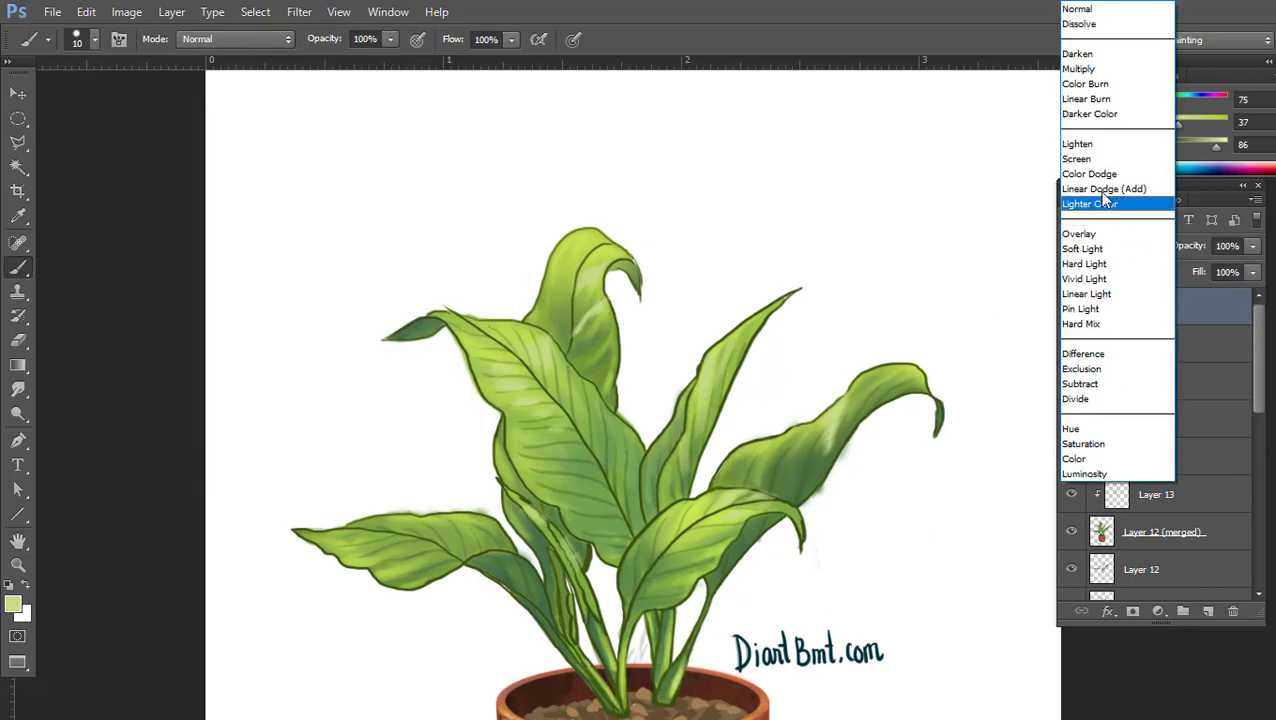
pyautogui.click(1100, 162)
pyautogui.scroll(-5, 454, 504)
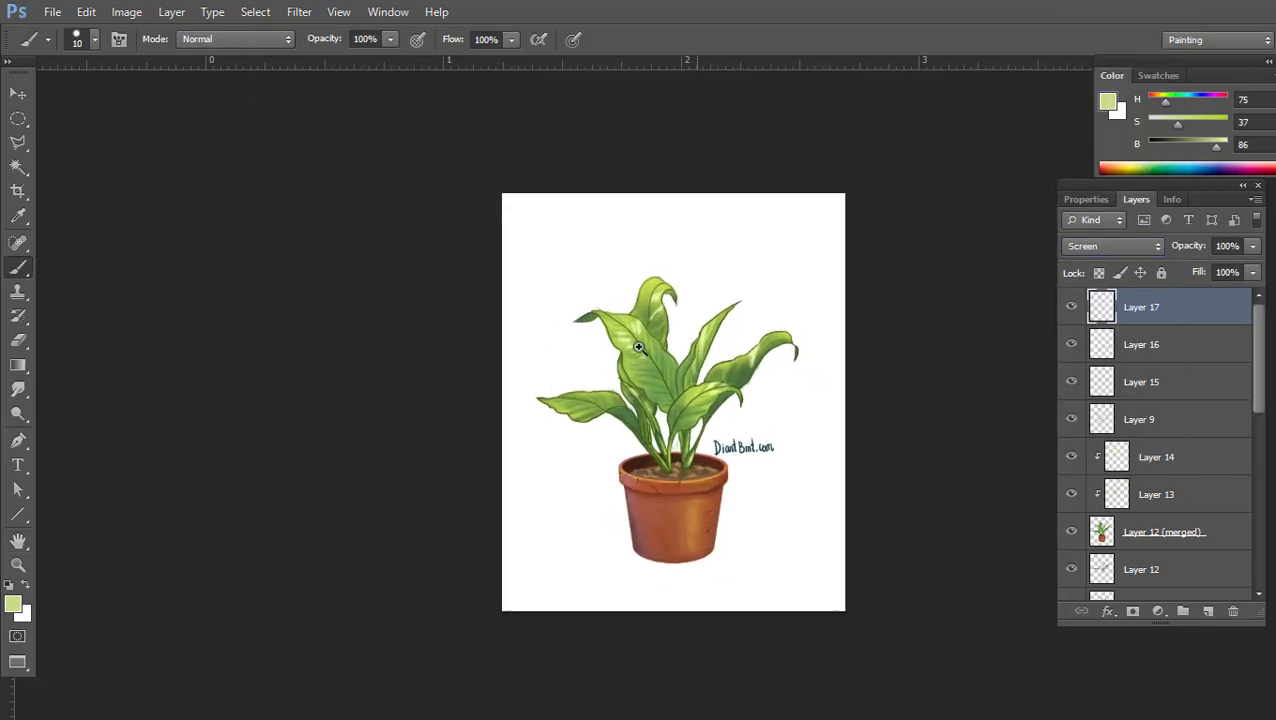
pyautogui.scroll(4, 454, 504)
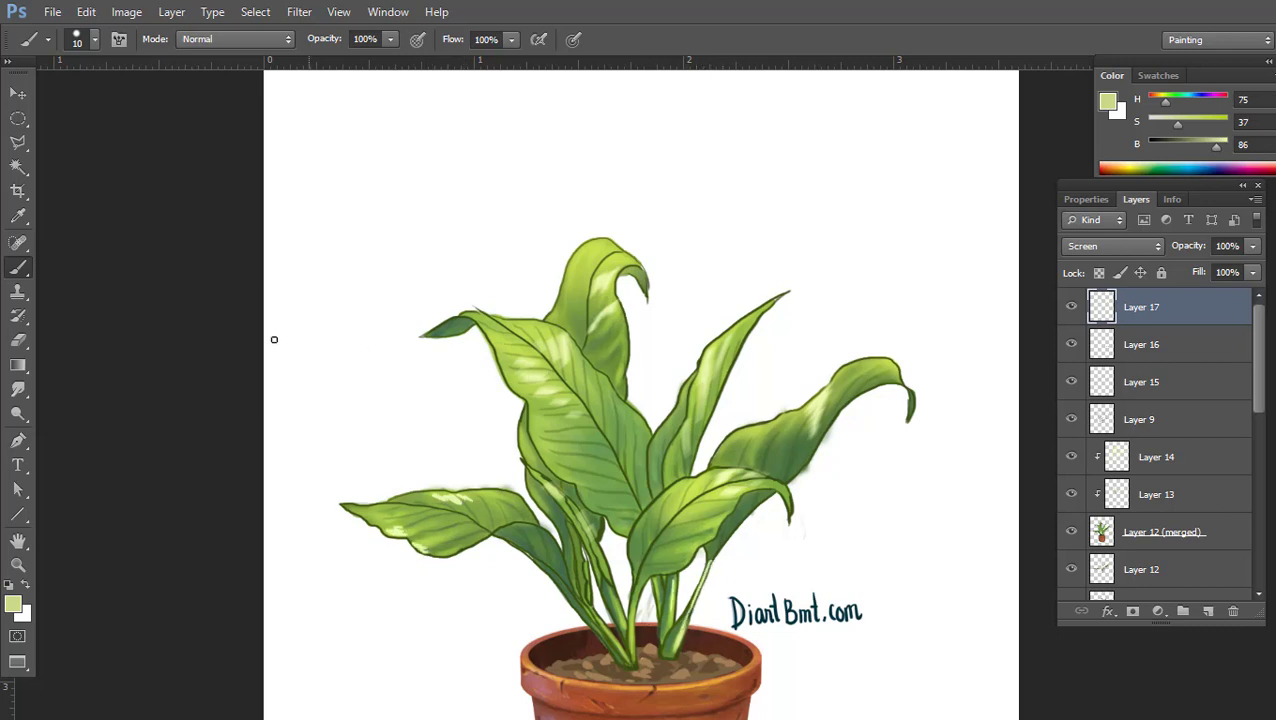
# Smudge the highlights into soft streaks on the central and left leaves
pyautogui.press('r')
pyautogui.scroll(2, 590, 290)
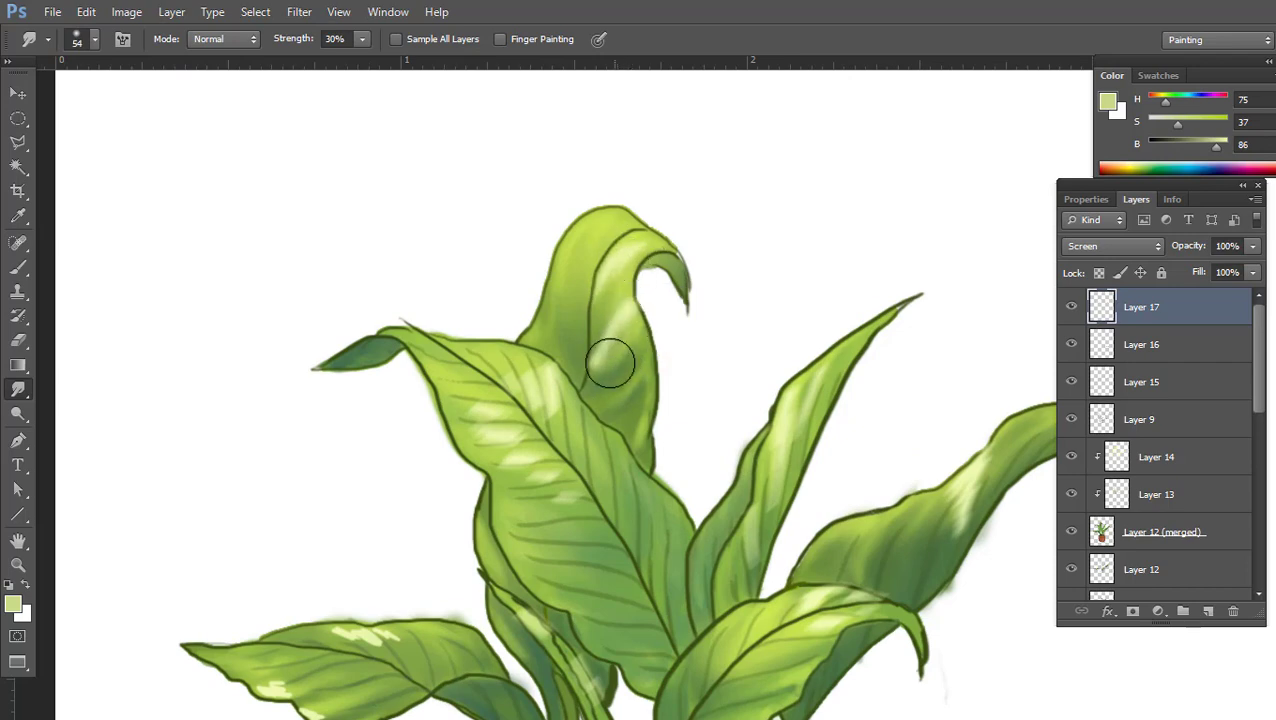
pyautogui.moveTo(610, 365); pyautogui.dragTo(545, 483)
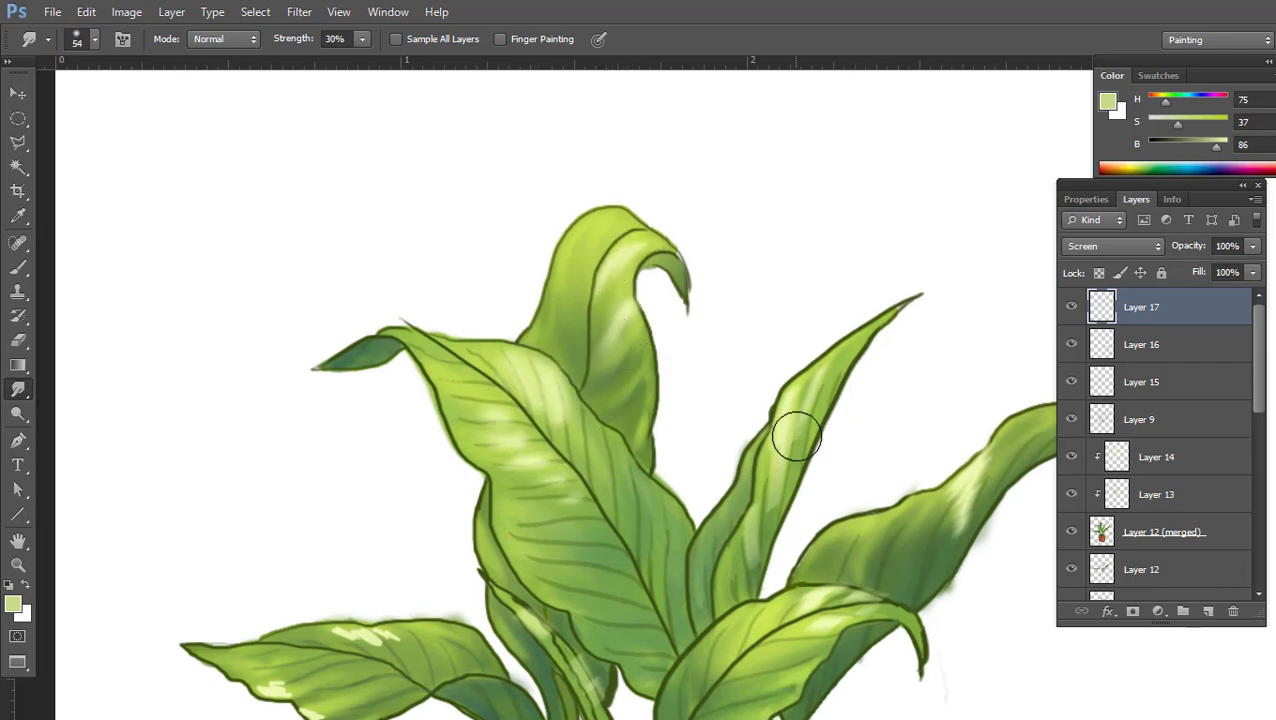
pyautogui.scroll(-3, 869, 441)
pyautogui.scroll(3, 891, 384)
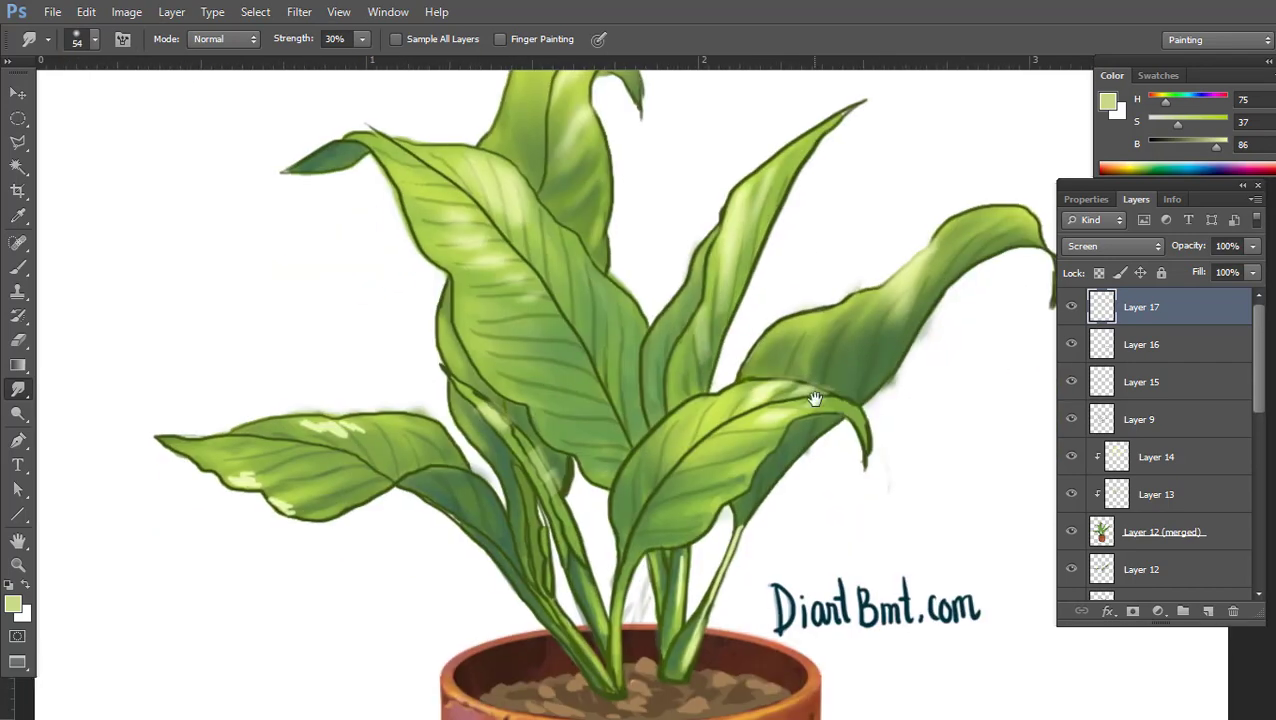
pyautogui.moveTo(319, 427)
pyautogui.mouseDown()
pyautogui.moveTo(273, 487)
pyautogui.moveTo(279, 507)
pyautogui.moveTo(373, 436)
pyautogui.moveTo(297, 447)
pyautogui.moveTo(399, 447)
pyautogui.moveTo(347, 453)
pyautogui.moveTo(373, 441)
pyautogui.mouseUp()
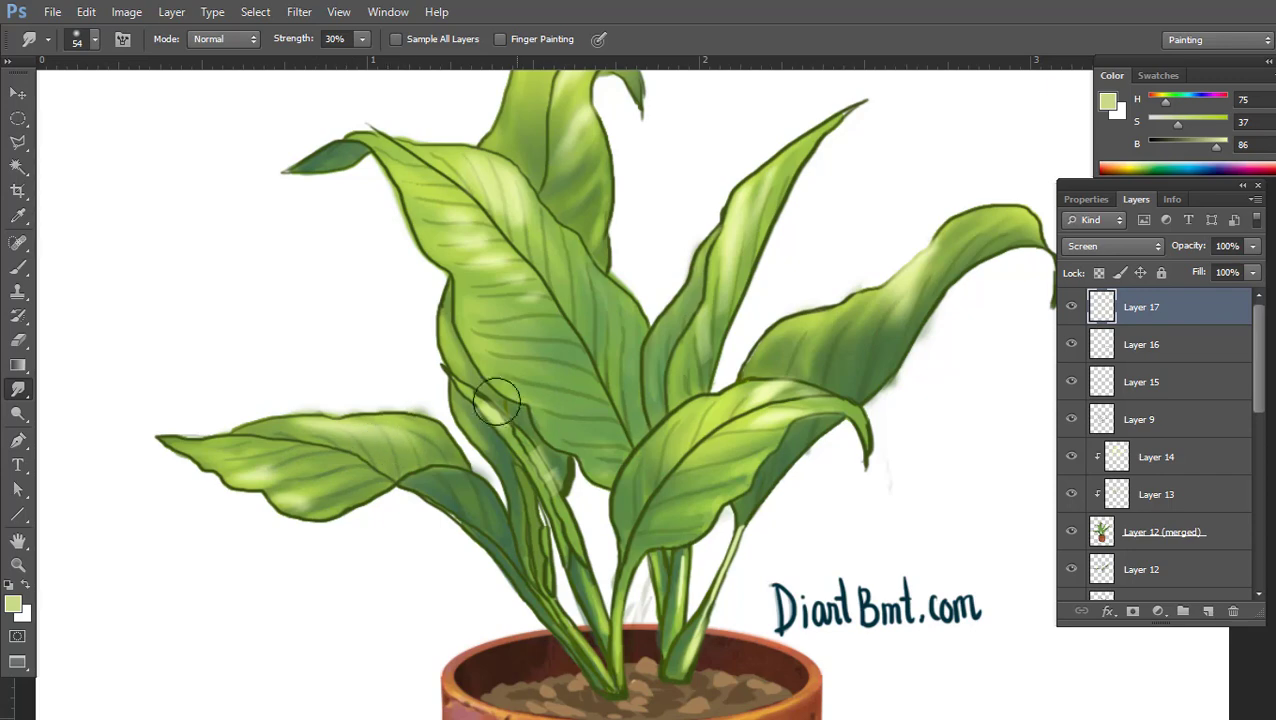
# Zoom out, switch to the Eraser and check its brush tip and size options
pyautogui.hotkey('ctrl', '-')
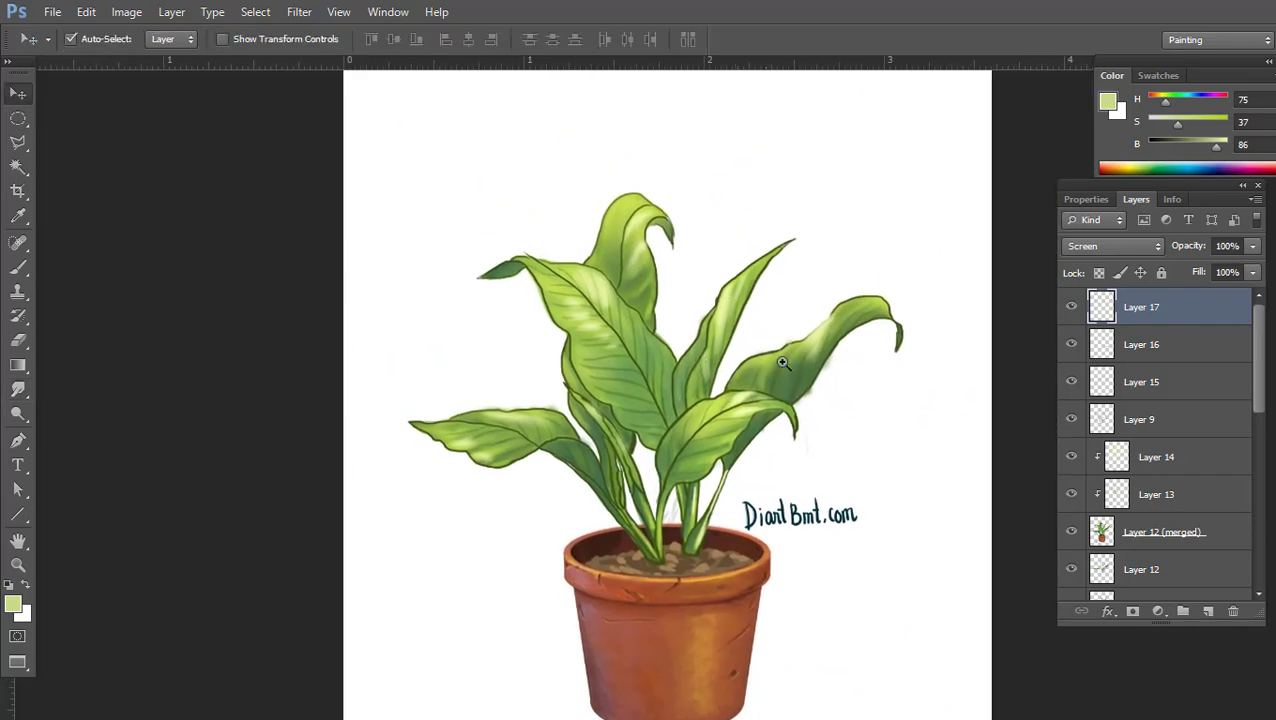
pyautogui.hotkey('ctrl', '-')
pyautogui.press('e')
pyautogui.rightClick(805, 278)
pyautogui.press('Escape')
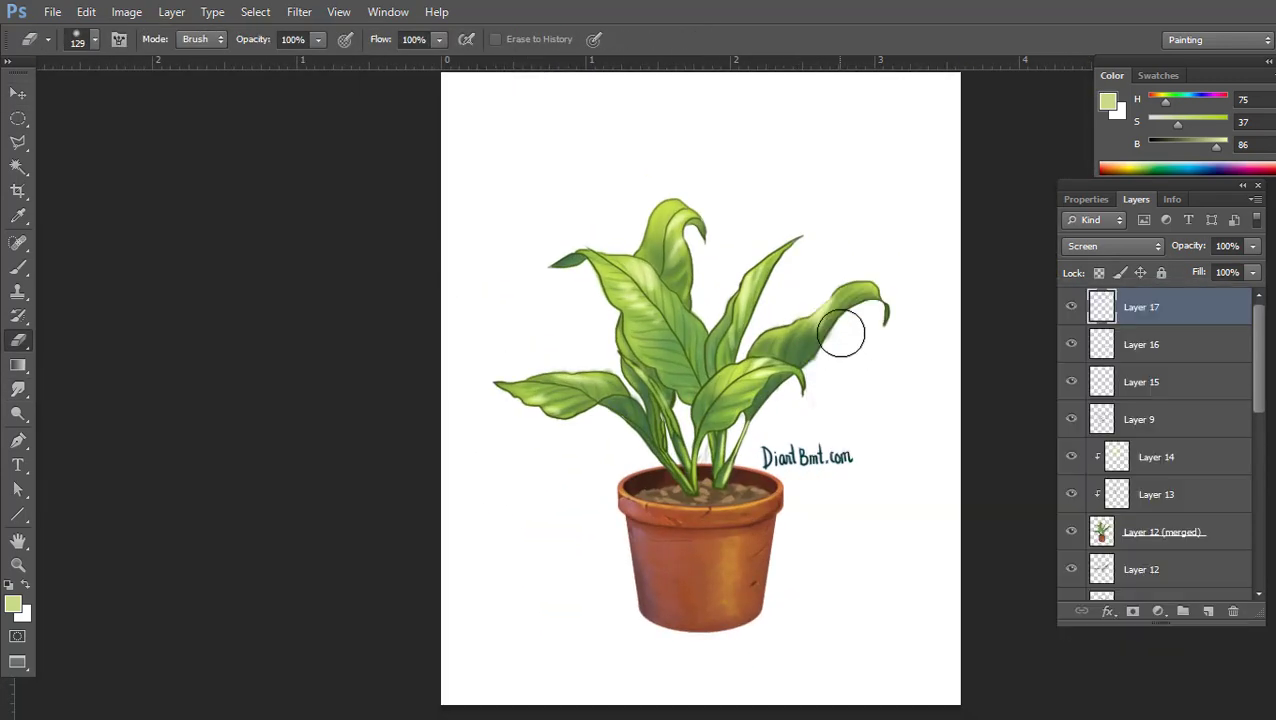